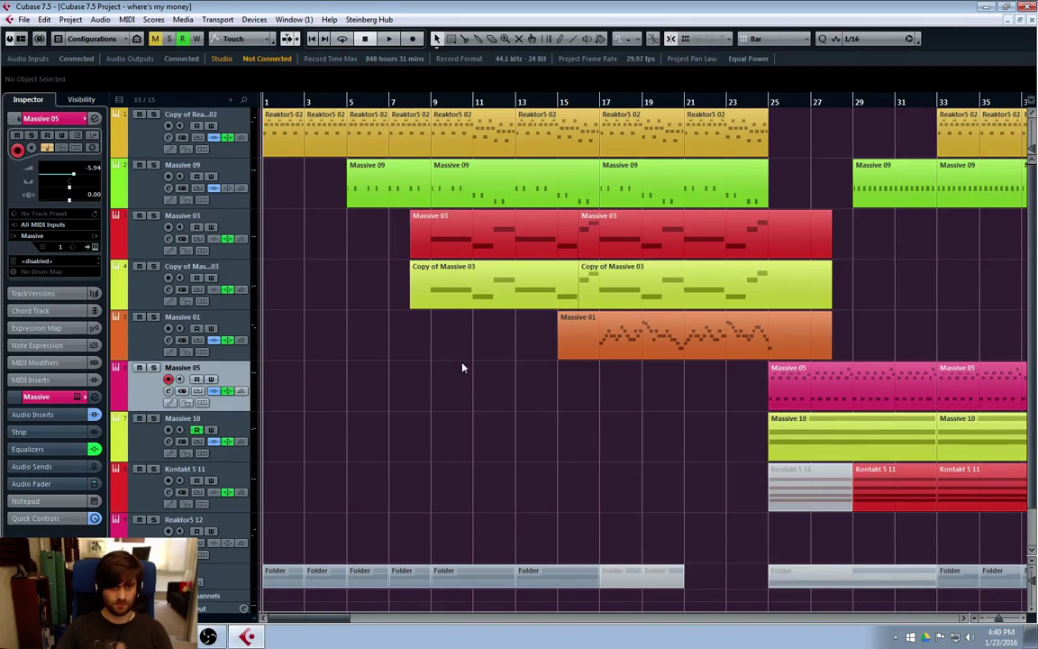
Play the arrangement from bar 1 to about bar 57, stop it and return the view to the start of the song.
{"action": "key", "text": "space"}
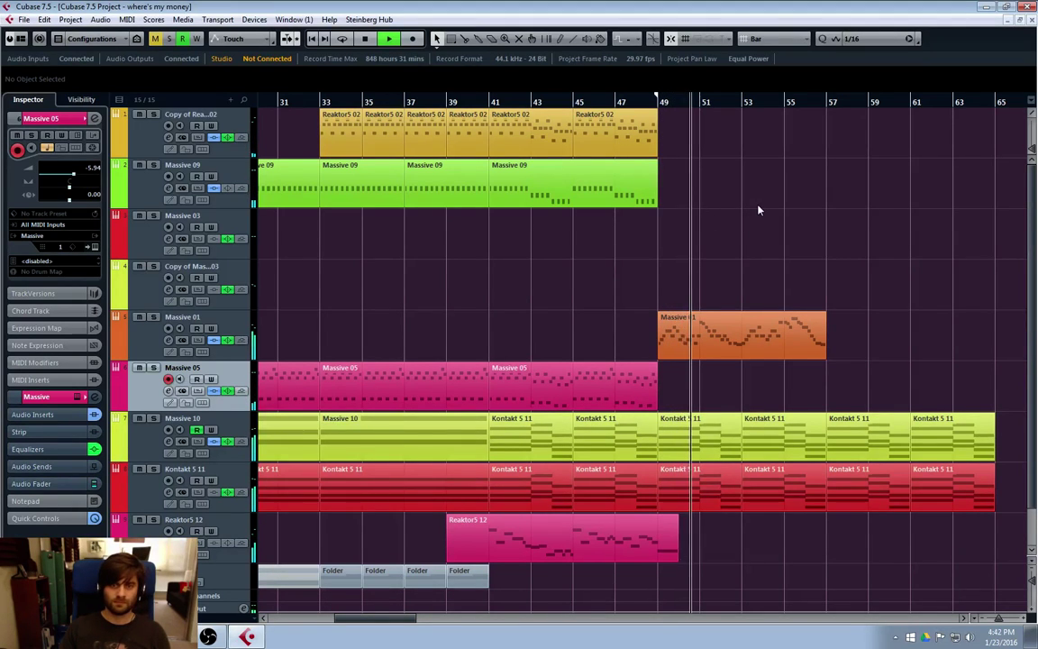
{"action": "scroll", "coordinate": [759, 210], "scroll_direction": "down", "scroll_amount": 1}
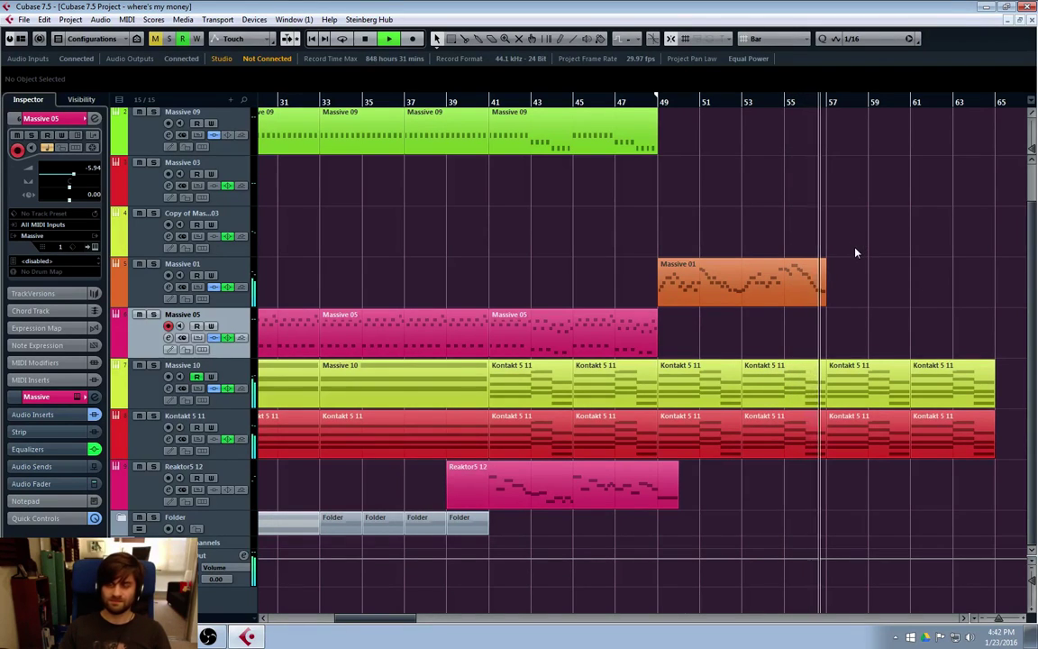
{"action": "key", "text": "space"}
{"action": "scroll", "coordinate": [895, 292], "scroll_direction": "up", "scroll_amount": 1}
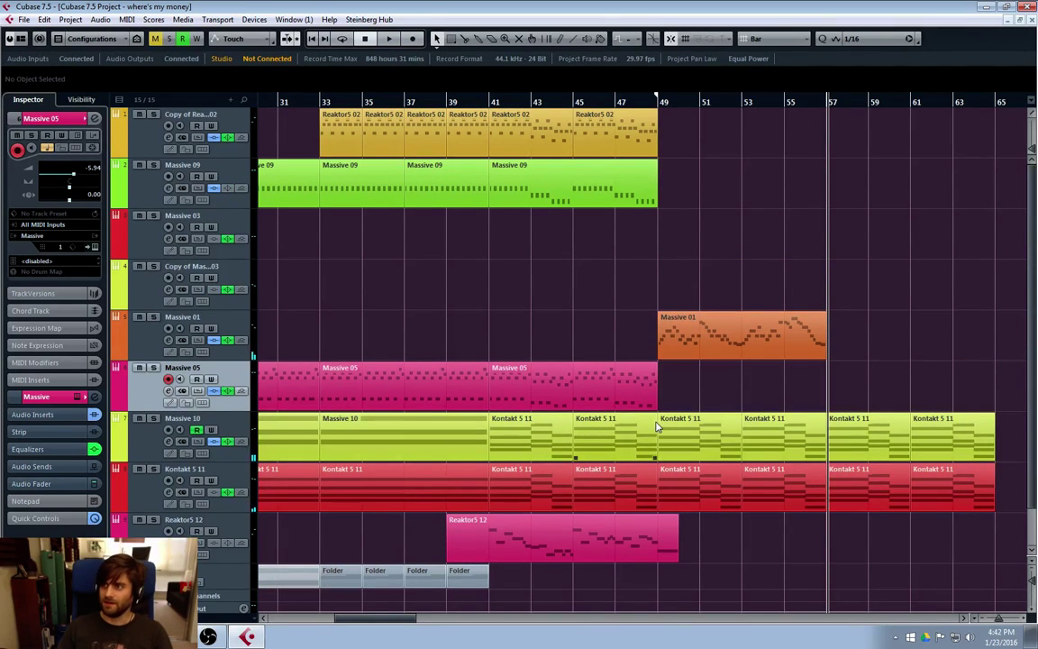
{"action": "left_click", "coordinate": [740, 356]}
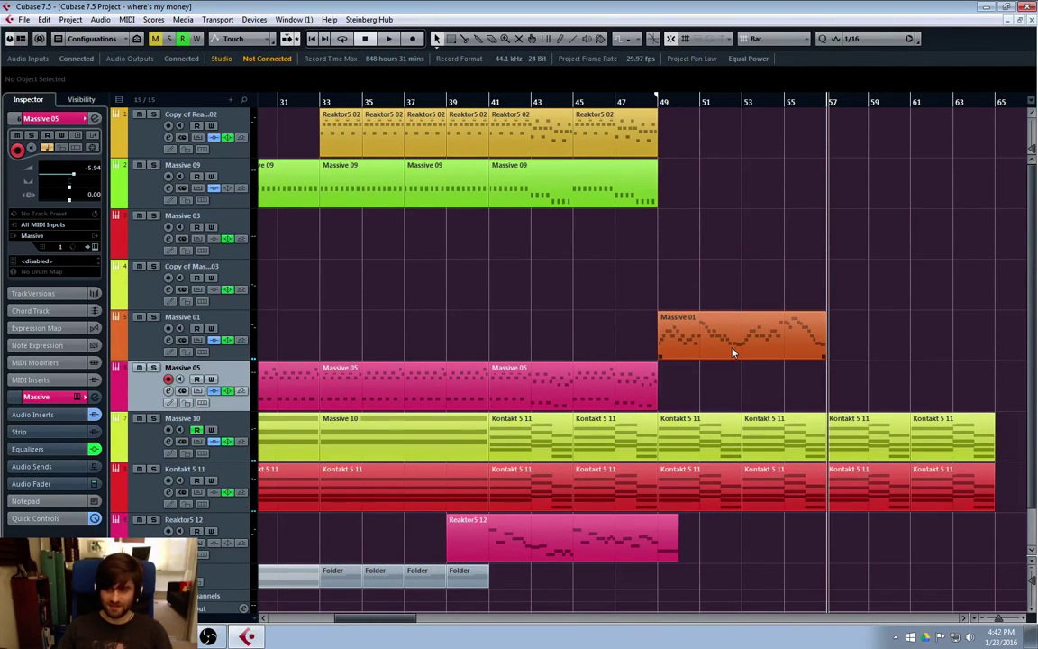
{"action": "key", "text": "Home"}
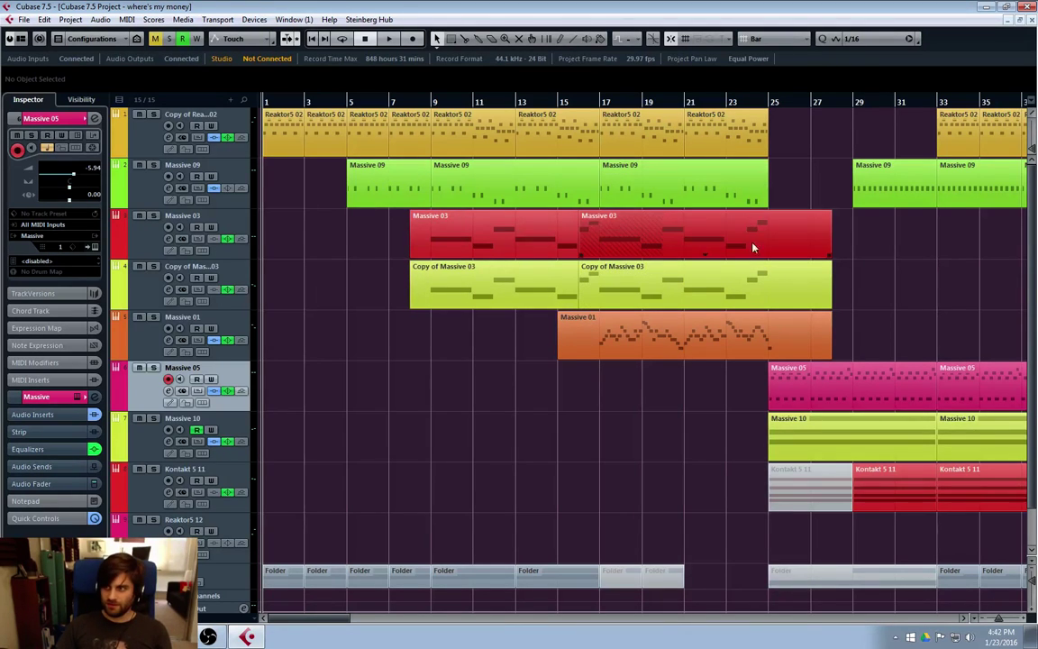
Split the Massive 03, Copy of Massive 03 and Massive 01 events at bar 25.
{"action": "key", "text": "3"}
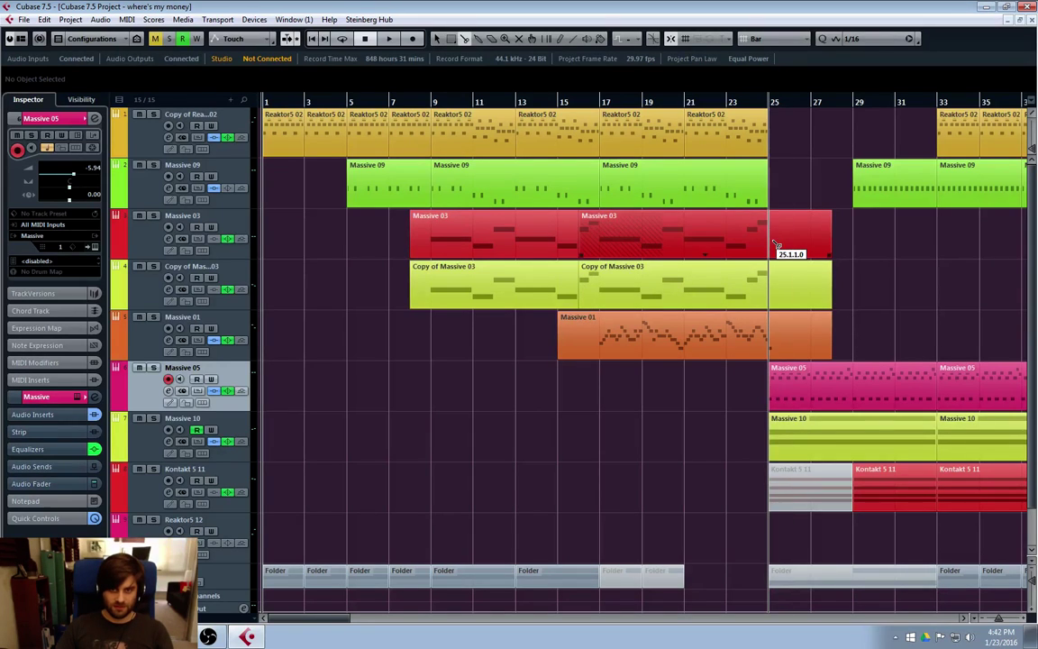
{"action": "left_click", "coordinate": [775, 245]}
{"action": "left_click", "coordinate": [777, 294]}
{"action": "left_click", "coordinate": [778, 340]}
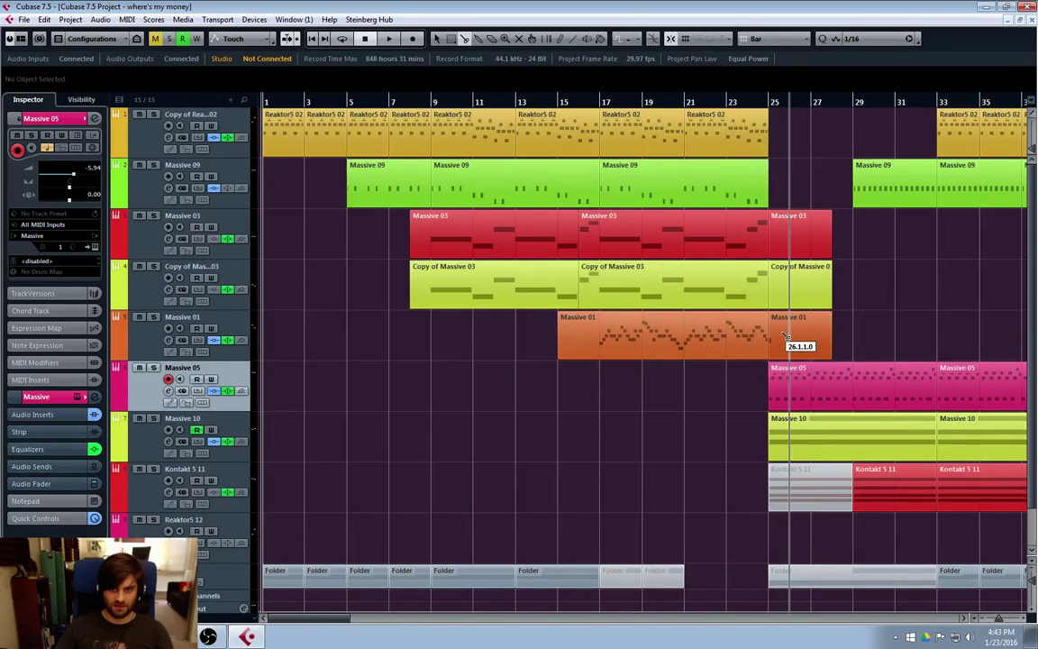
Delete the split-off tails after bar 25 on the Massive 03 and Copy of Massive 03 tracks.
{"action": "key", "text": "1"}
{"action": "left_click", "coordinate": [800, 236]}
{"action": "left_click", "coordinate": [800, 287], "text": "shift"}
{"action": "key", "text": "Delete"}
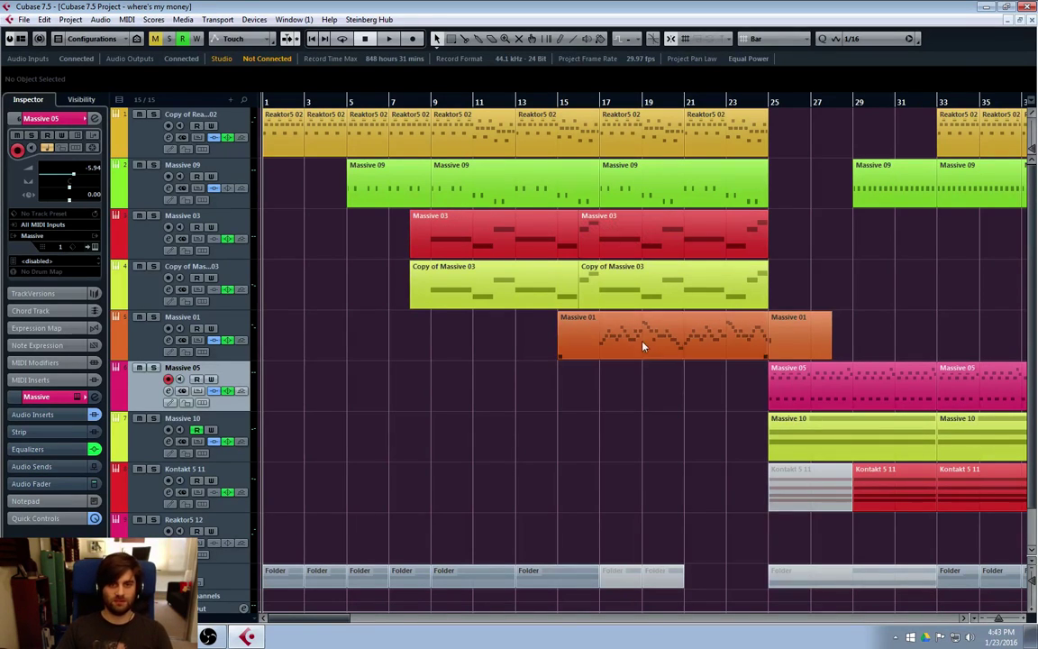
Select the Reaktor track, place the playhead at bar 9 and examine that bar's Reaktor5 02 event in the Key Editor.
{"action": "left_click", "coordinate": [137, 311]}
{"action": "key", "text": "Up"}
{"action": "key", "text": "Up"}
{"action": "key", "text": "Up"}
{"action": "key", "text": "Up"}
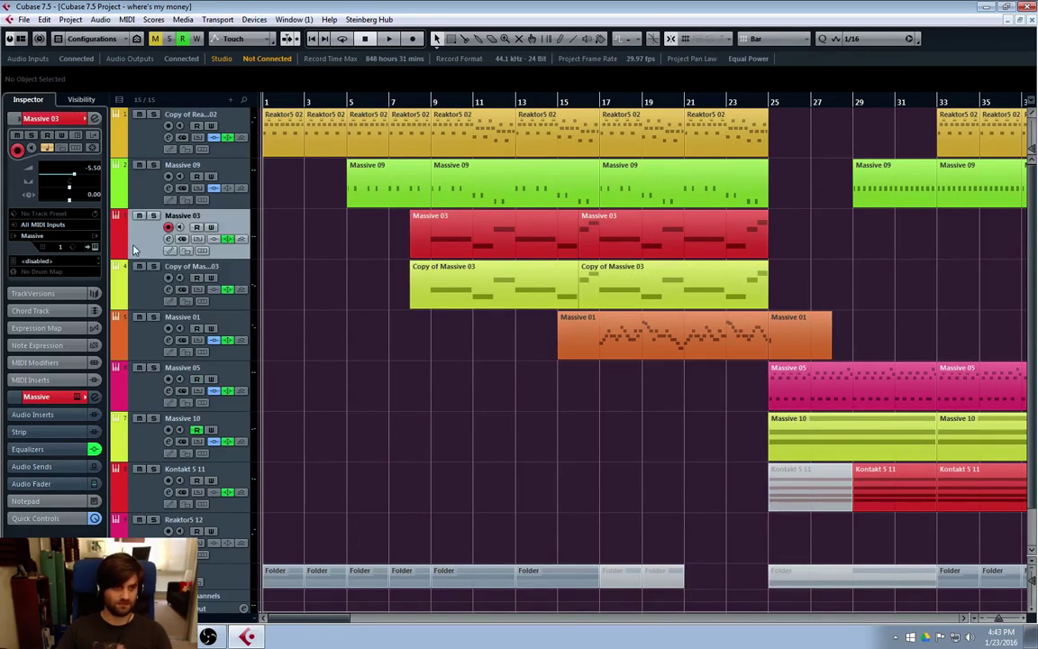
{"action": "left_click", "coordinate": [347, 102]}
{"action": "mouse_move", "coordinate": [295, 619]}
{"action": "left_mouse_down"}
{"action": "mouse_move", "coordinate": [430, 621]}
{"action": "mouse_move", "coordinate": [275, 622]}
{"action": "left_mouse_up"}
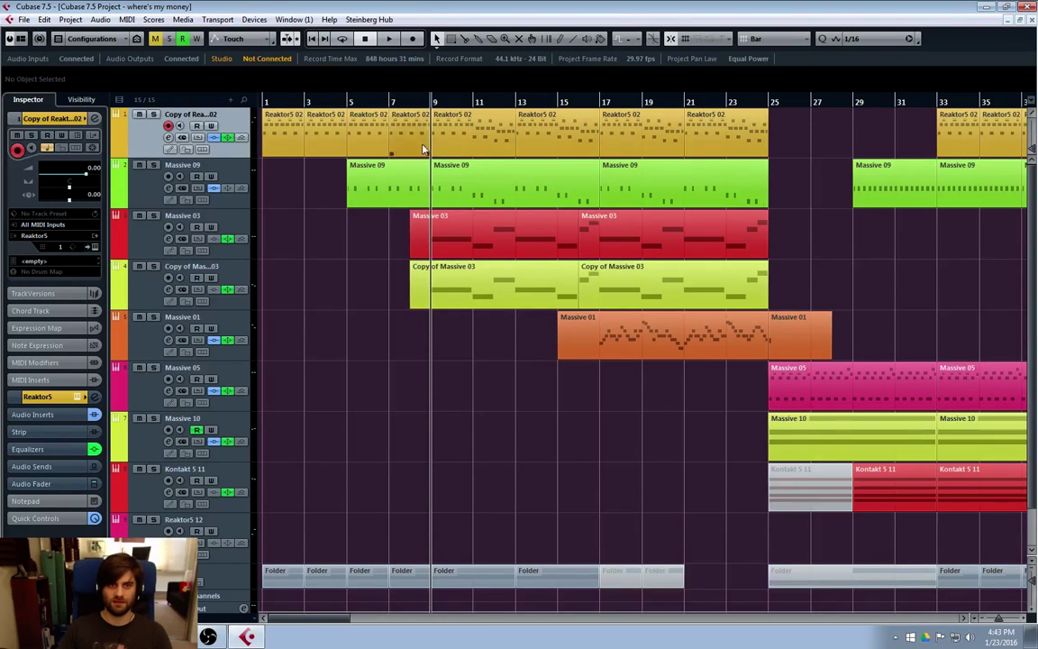
{"action": "double_click", "coordinate": [469, 140]}
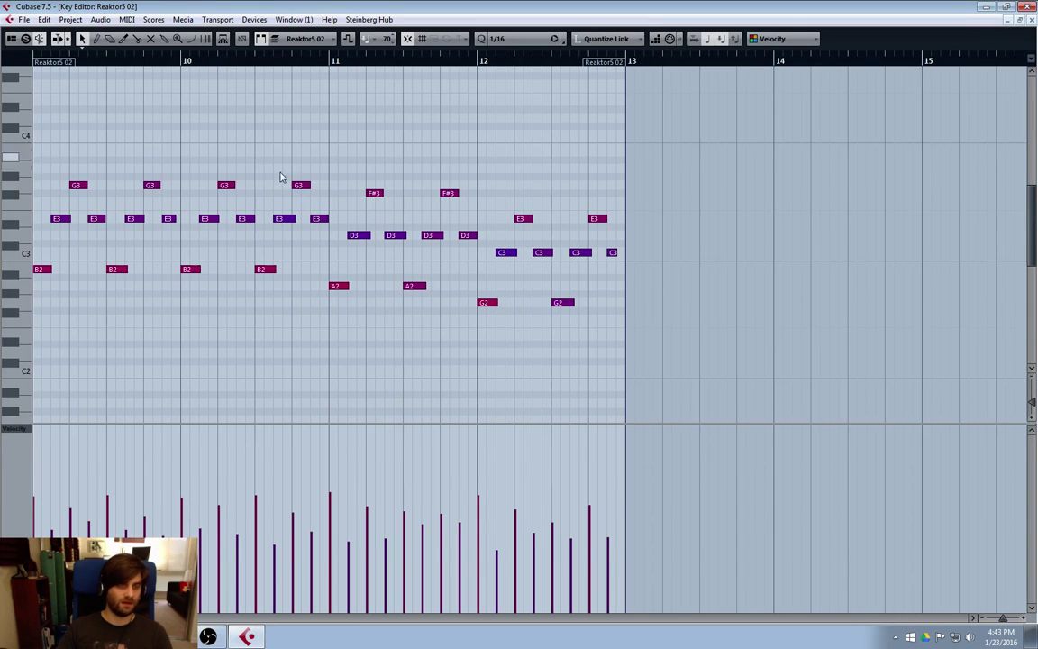
{"action": "left_click", "coordinate": [1031, 20]}
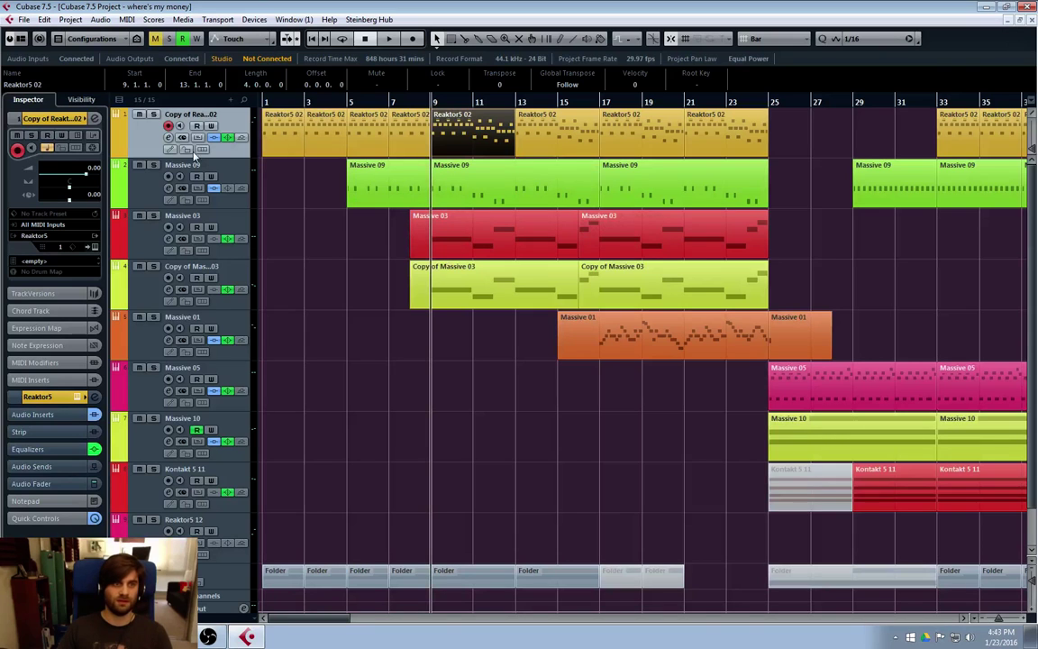
Solo the Reaktor track and play its bar 9 to 13 event while following the notes in the Key Editor.
{"action": "key", "text": "s"}
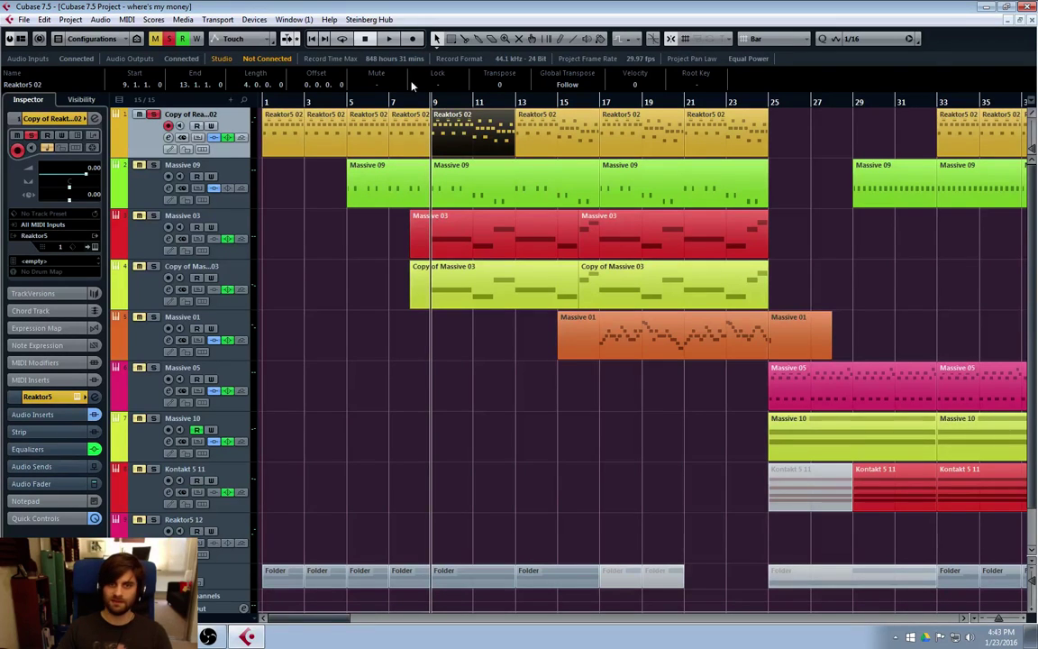
{"action": "double_click", "coordinate": [478, 137]}
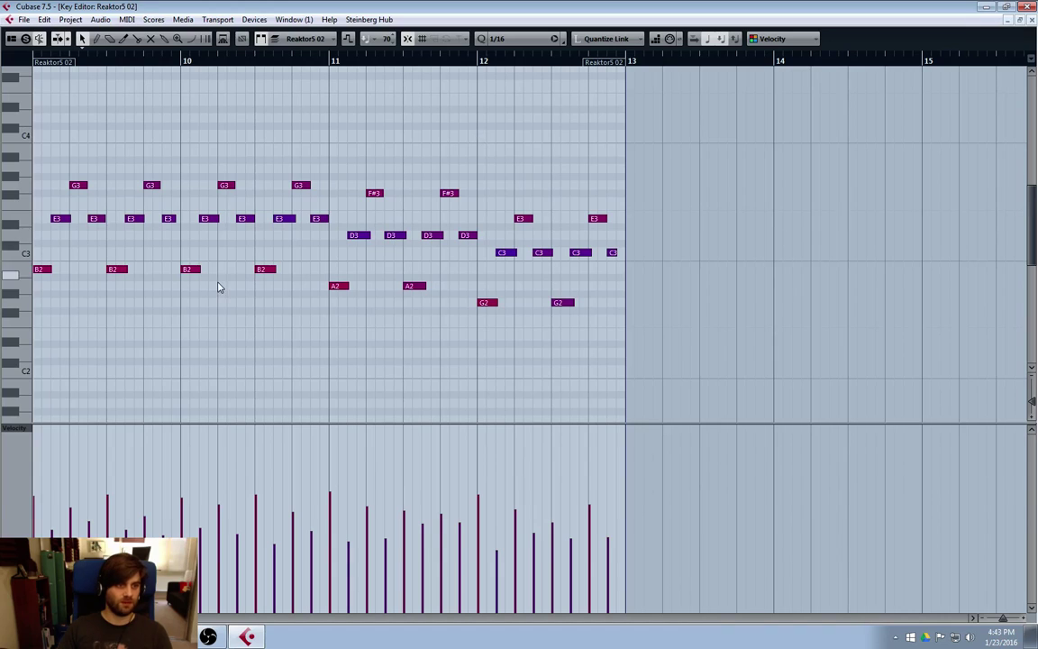
{"action": "key", "text": "space"}
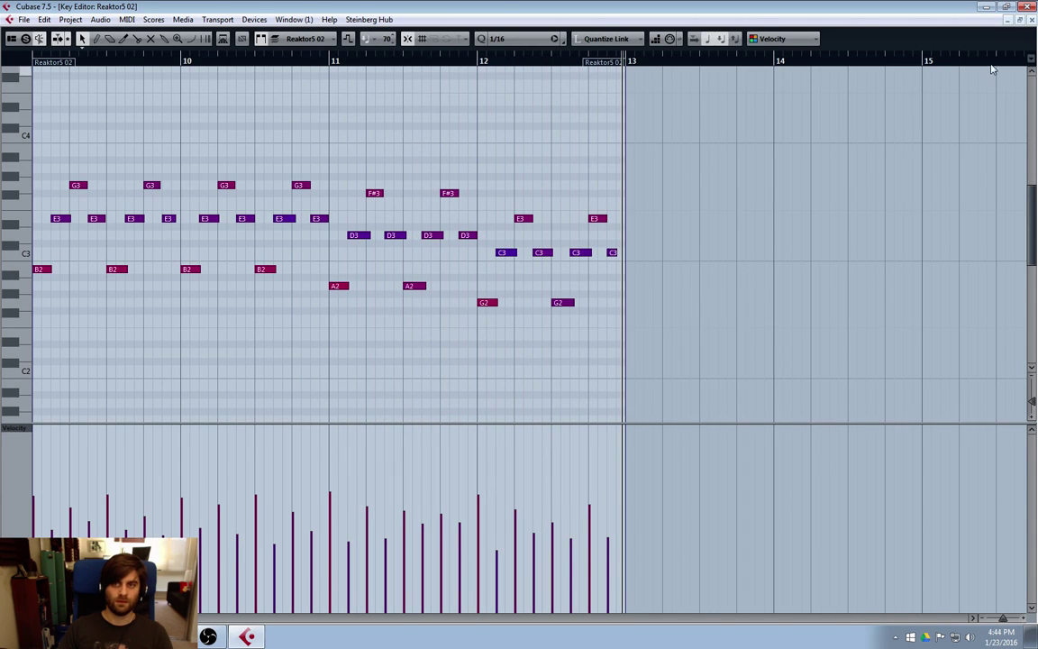
{"action": "left_click", "coordinate": [1031, 19]}
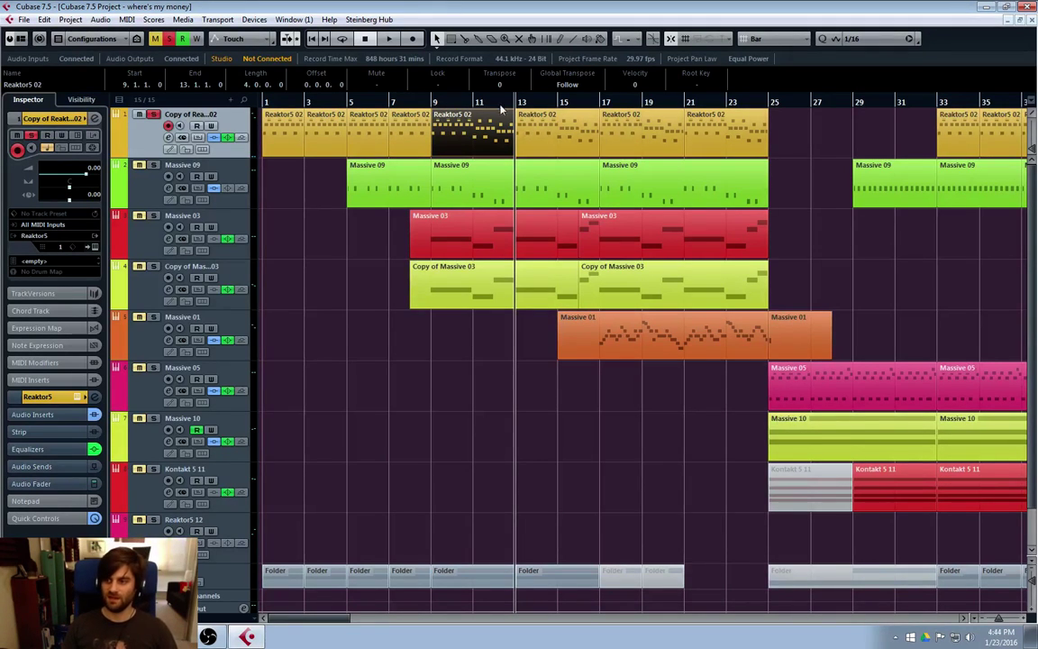
Return the playhead to bar 1 and compare the notes of the Reaktor5 02 events at bars 9 and 1 in the Key Editor.
{"action": "left_click", "coordinate": [441, 105]}
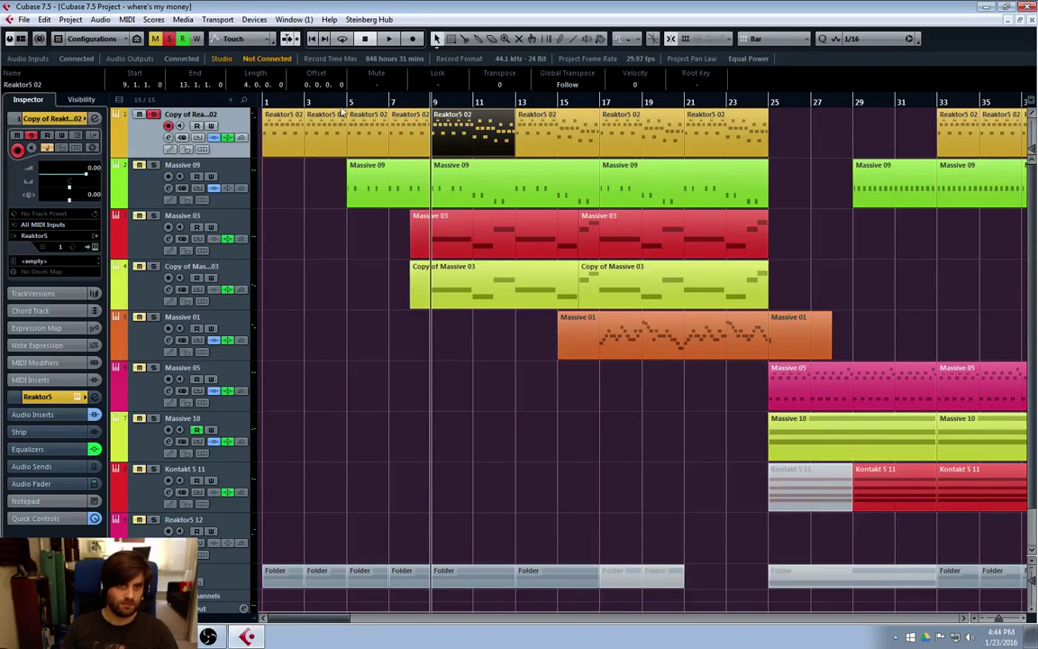
{"action": "left_click", "coordinate": [269, 105]}
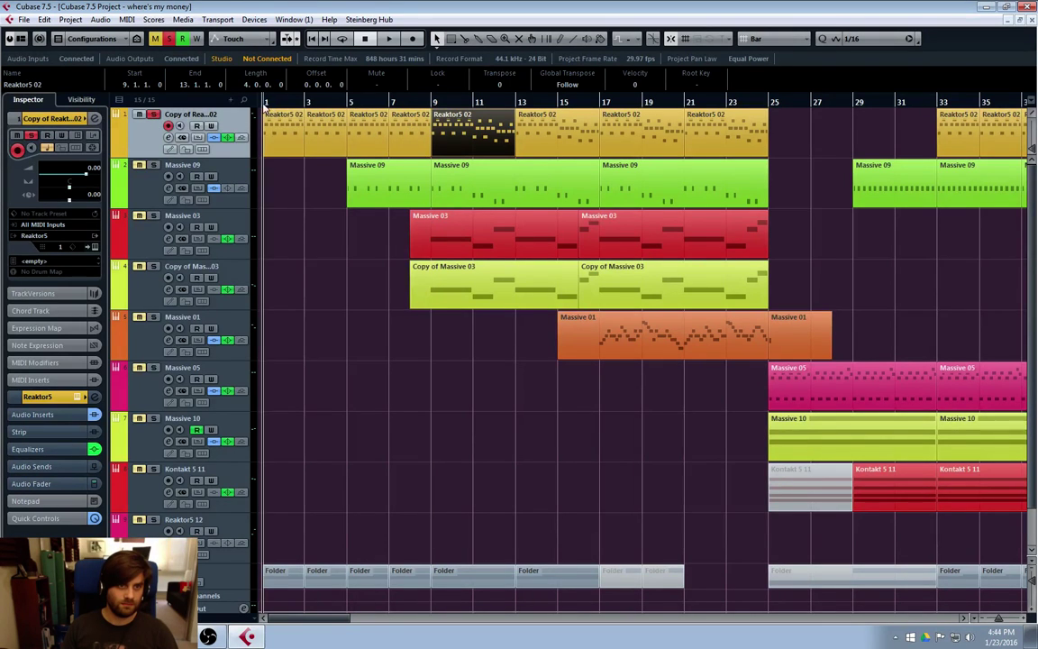
{"action": "double_click", "coordinate": [503, 144]}
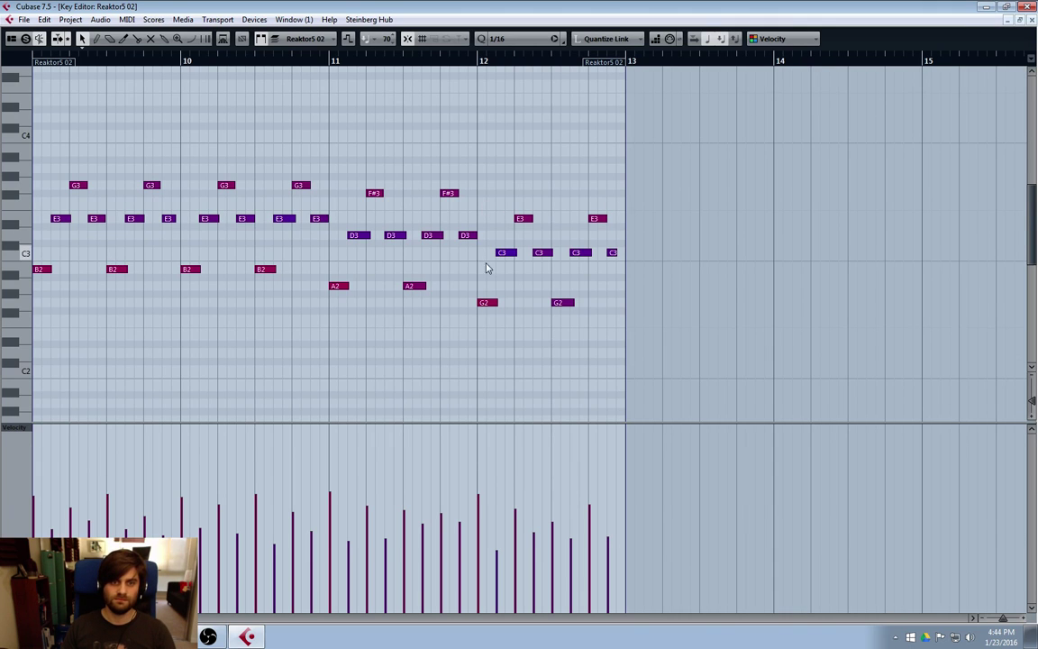
{"action": "left_click", "coordinate": [1032, 20]}
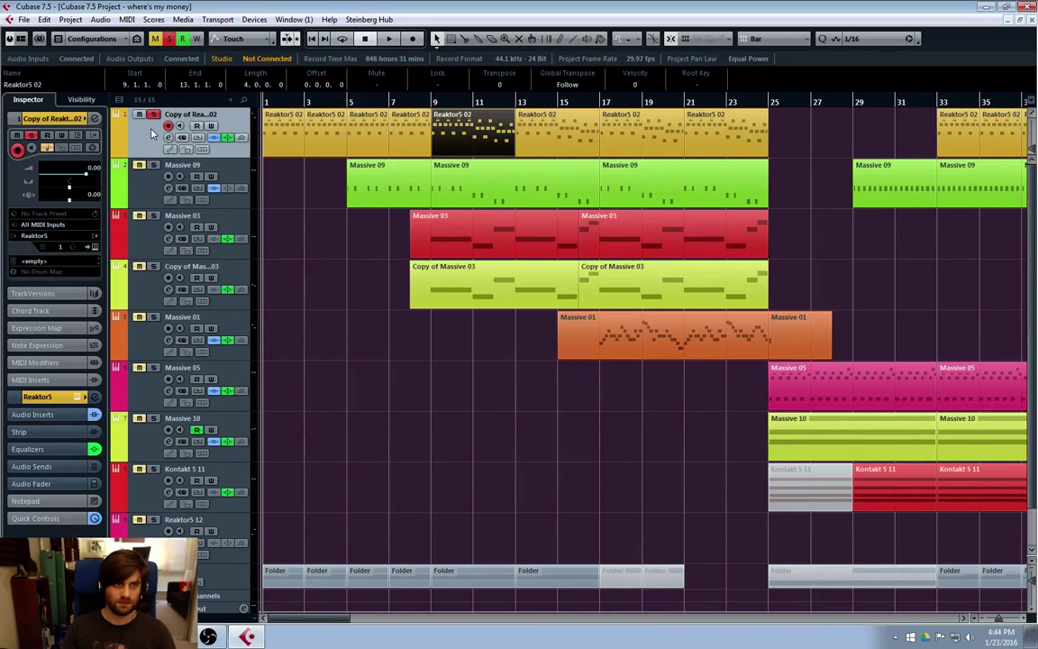
{"action": "double_click", "coordinate": [285, 132]}
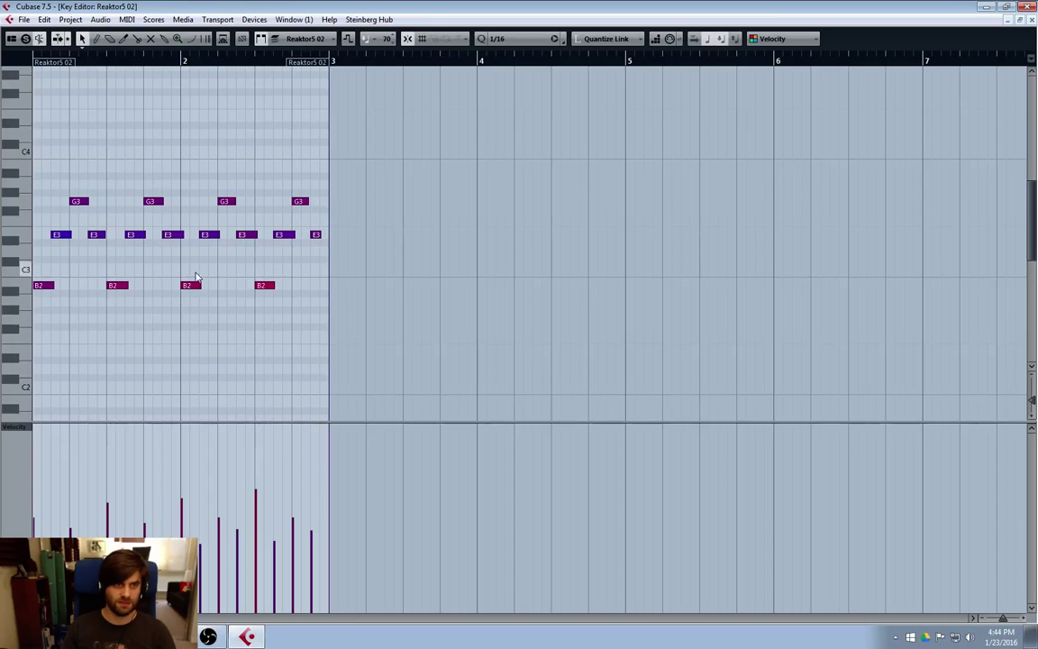
{"action": "left_click", "coordinate": [1031, 19]}
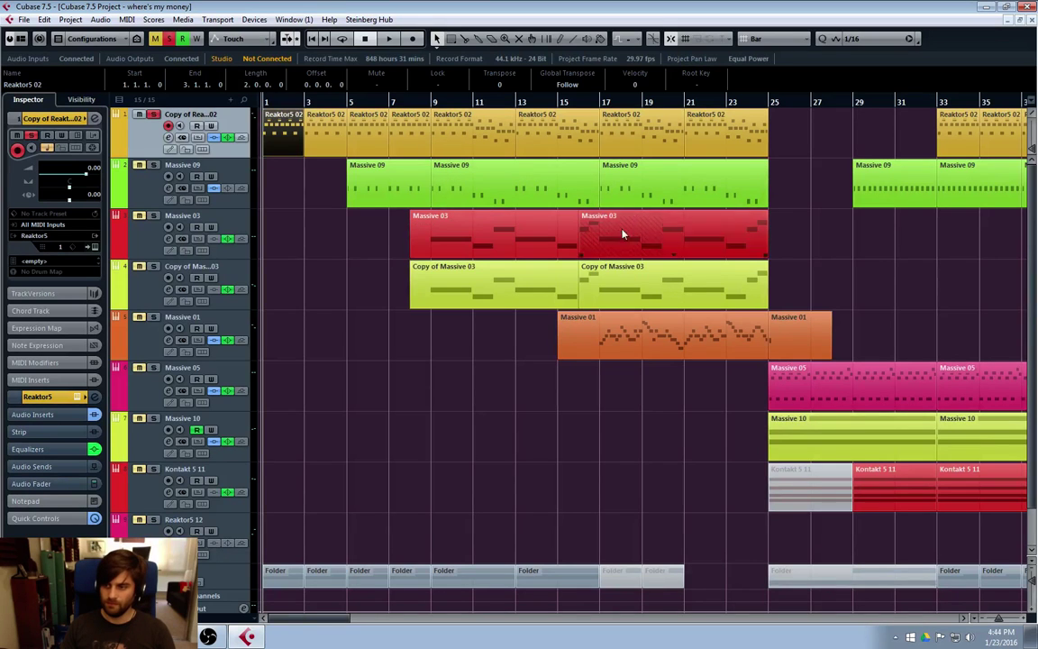
{"action": "left_click", "coordinate": [655, 124]}
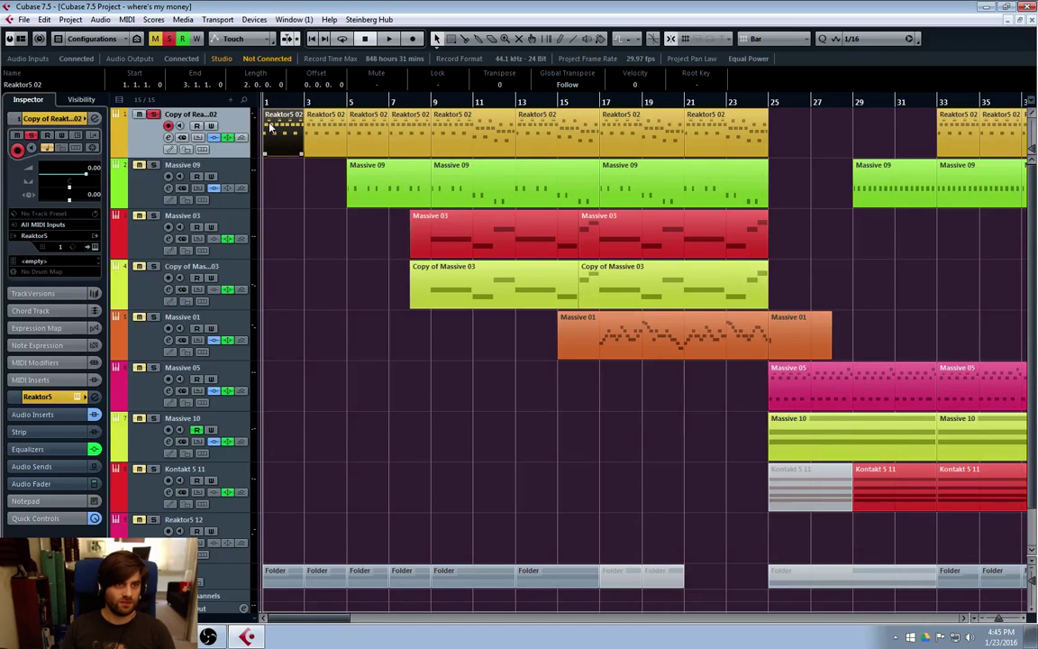
Switch the solo from the Reaktor track to Massive 09 and play it from bar 9 while examining its notes in the Key Editor.
{"action": "left_click", "coordinate": [154, 115]}
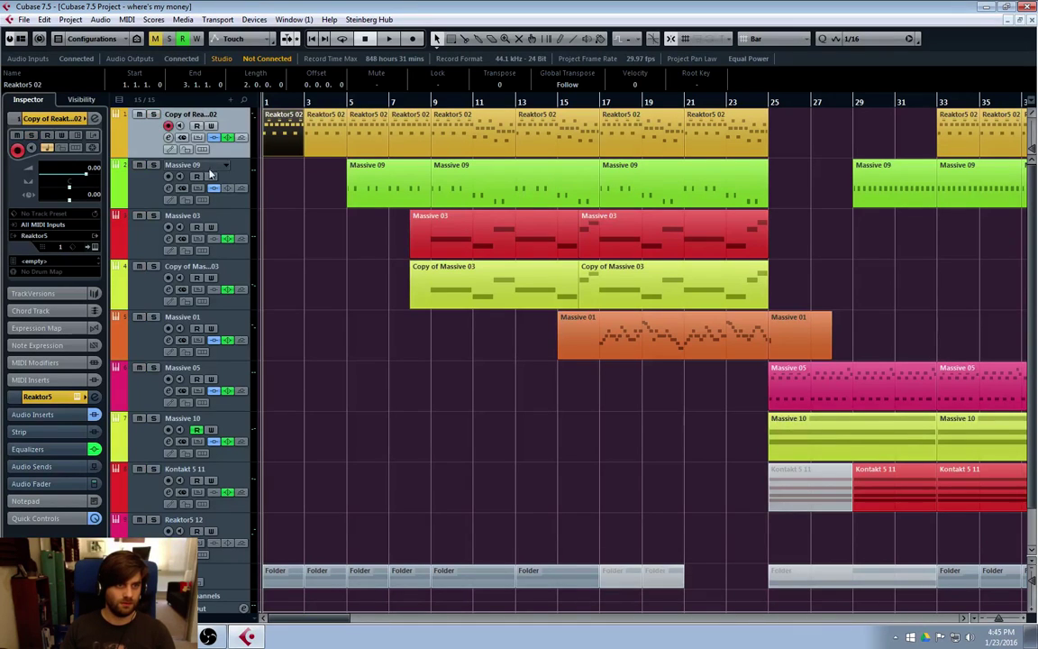
{"action": "left_click", "coordinate": [141, 191]}
{"action": "left_click", "coordinate": [153, 166]}
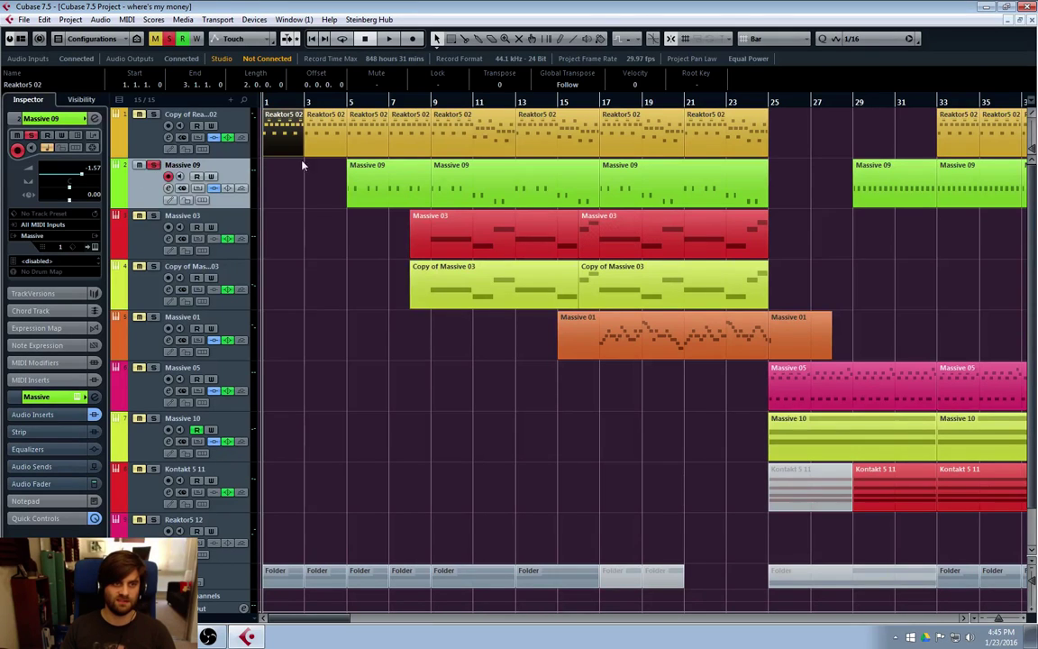
{"action": "left_click", "coordinate": [433, 104]}
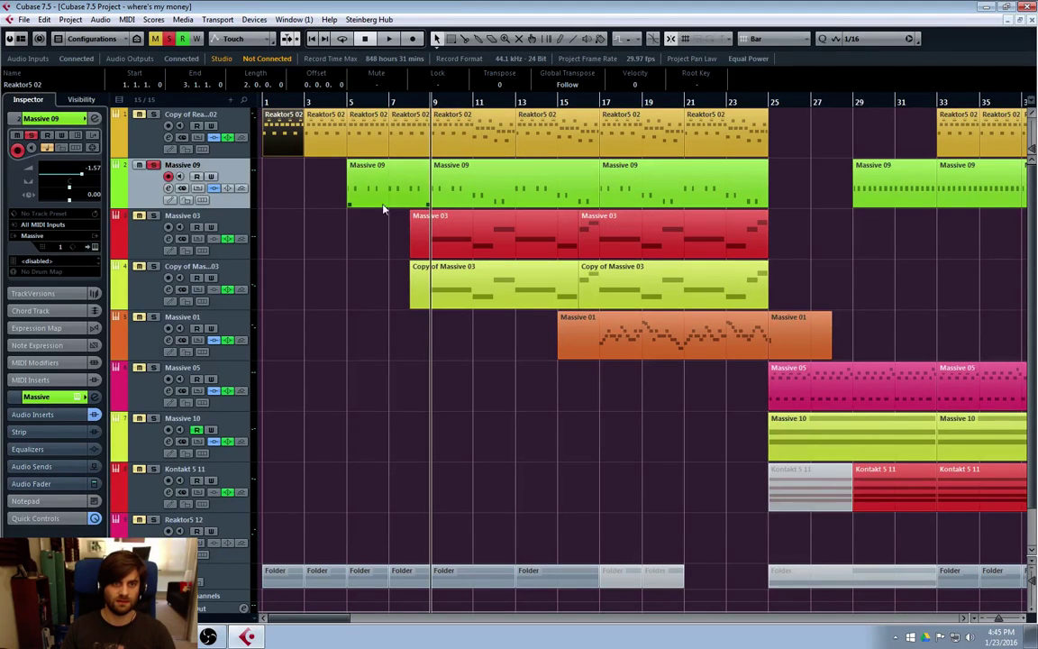
{"action": "double_click", "coordinate": [456, 198]}
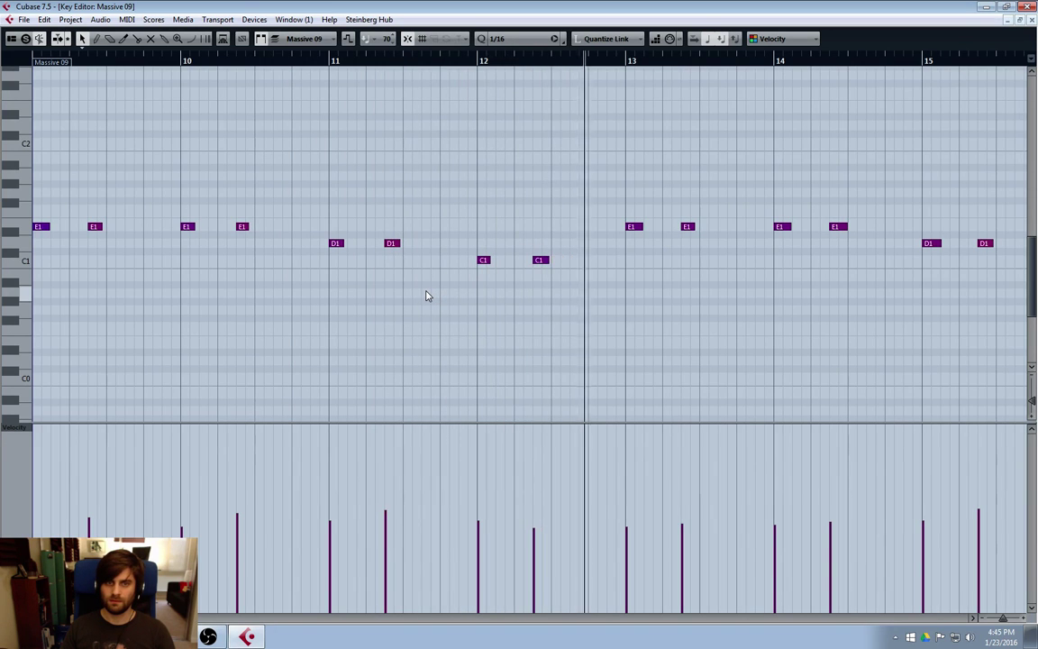
{"action": "left_click", "coordinate": [1032, 19]}
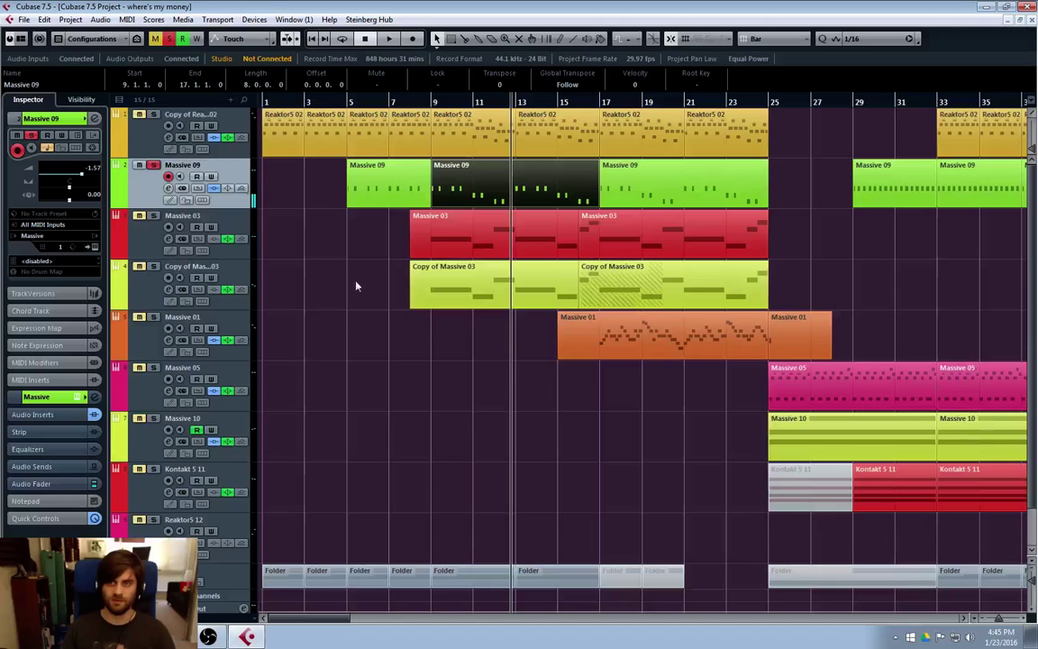
Solo the Massive 03 track, play it from bar 9 and examine its first event's notes in the Key Editor.
{"action": "left_click", "coordinate": [134, 253]}
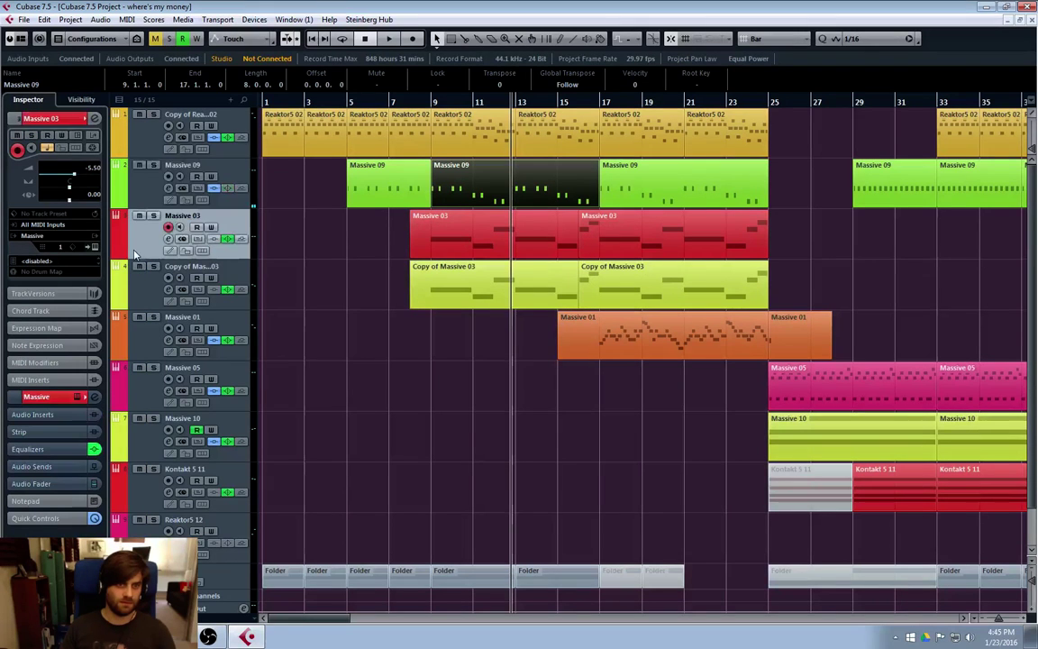
{"action": "left_click", "coordinate": [153, 216]}
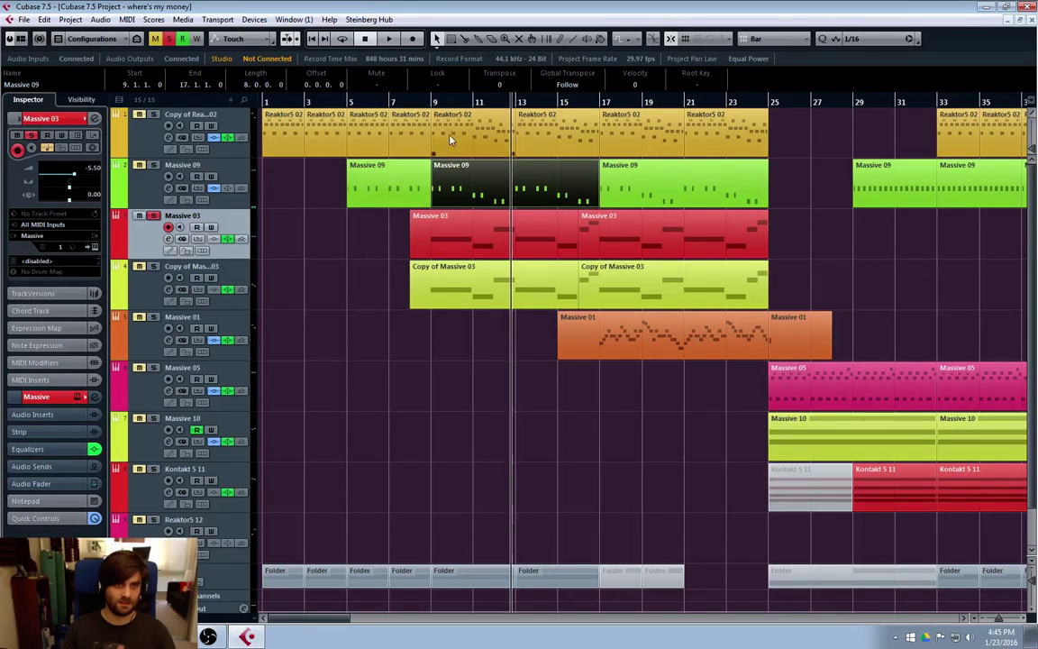
{"action": "left_click", "coordinate": [431, 101]}
{"action": "key", "text": "space"}
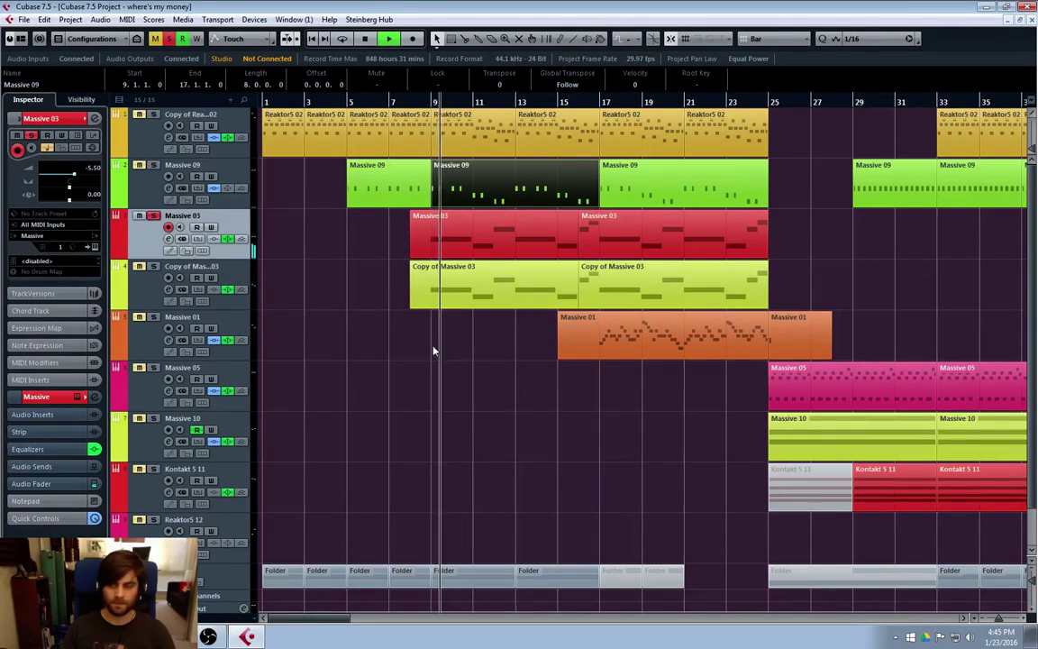
{"action": "left_click", "coordinate": [451, 247]}
{"action": "double_click", "coordinate": [505, 240]}
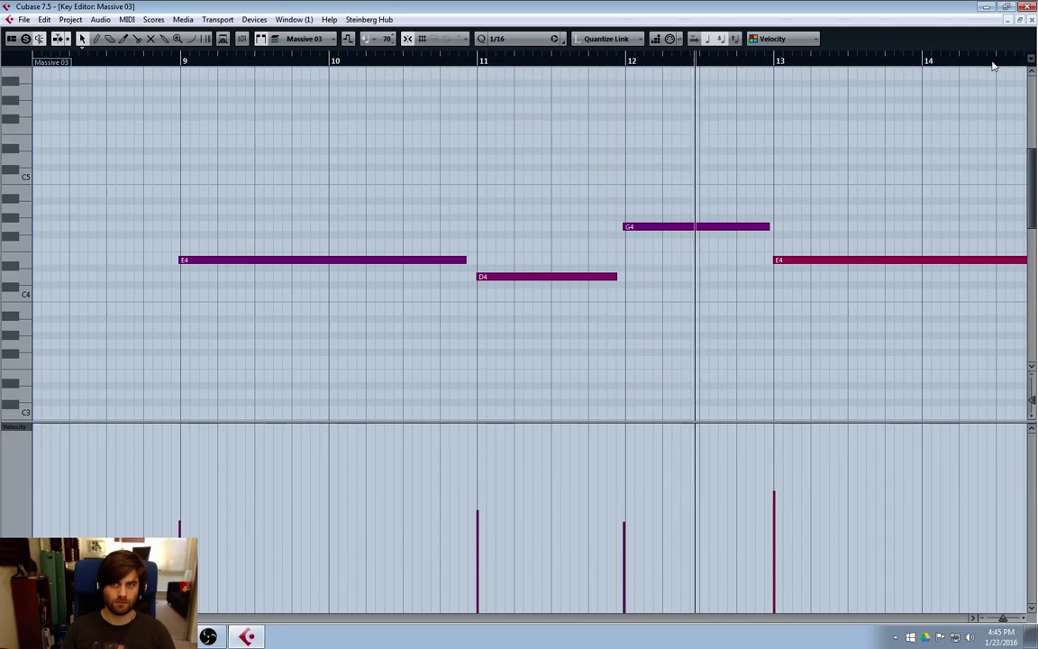
{"action": "left_click", "coordinate": [1028, 19]}
Solo Copy of Massive 03, examine its first event's notes in the Key Editor during playback, and turn the solo off.
{"action": "left_click", "coordinate": [151, 271]}
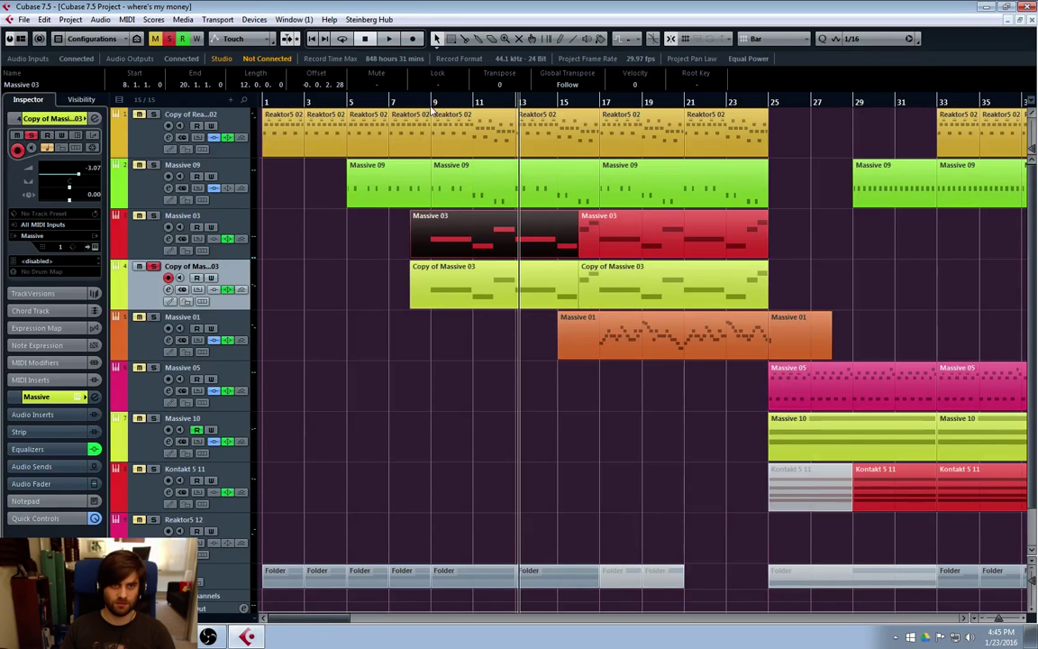
{"action": "double_click", "coordinate": [541, 295]}
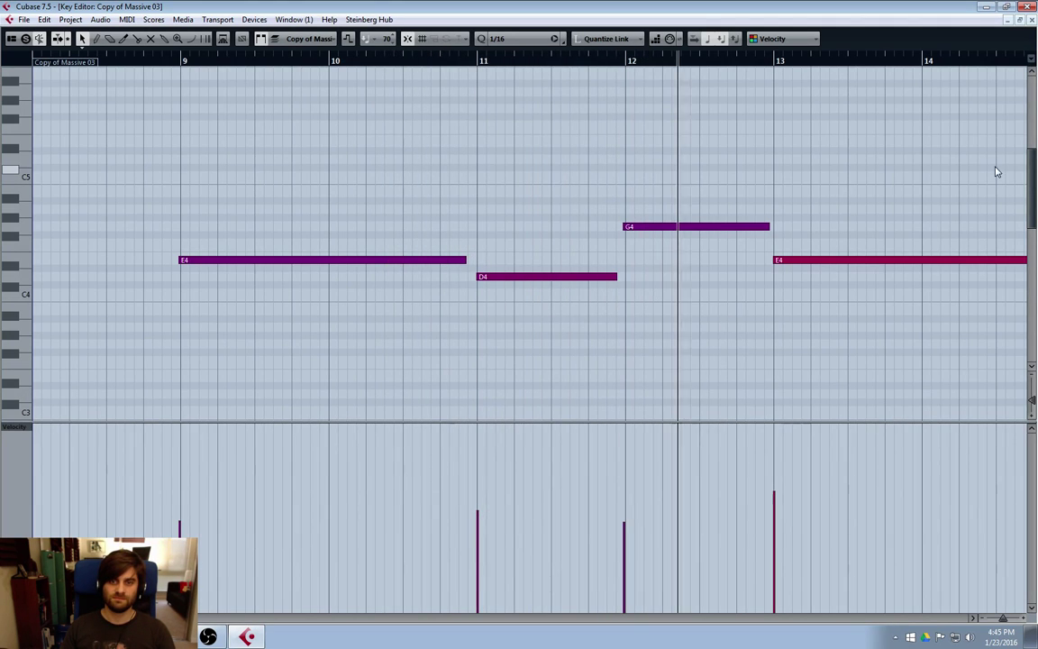
{"action": "left_click", "coordinate": [1031, 19]}
{"action": "left_click", "coordinate": [153, 267]}
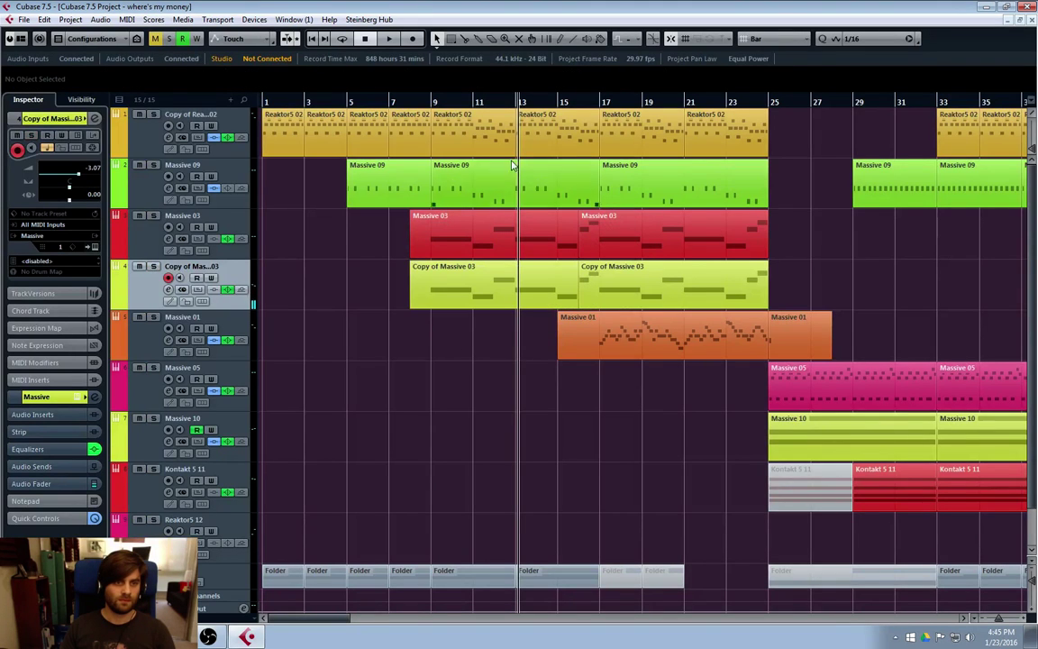
Play the whole arrangement from bar 9 with no track soloed and stop around bar 17.
{"action": "left_click", "coordinate": [434, 102]}
{"action": "key", "text": "space"}
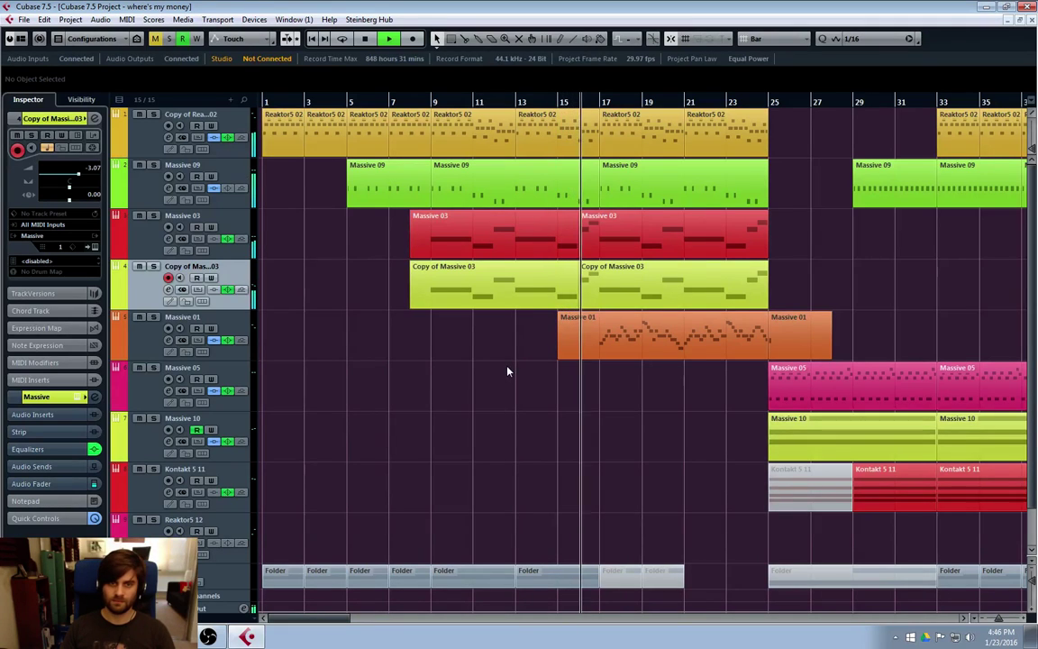
{"action": "key", "text": "space"}
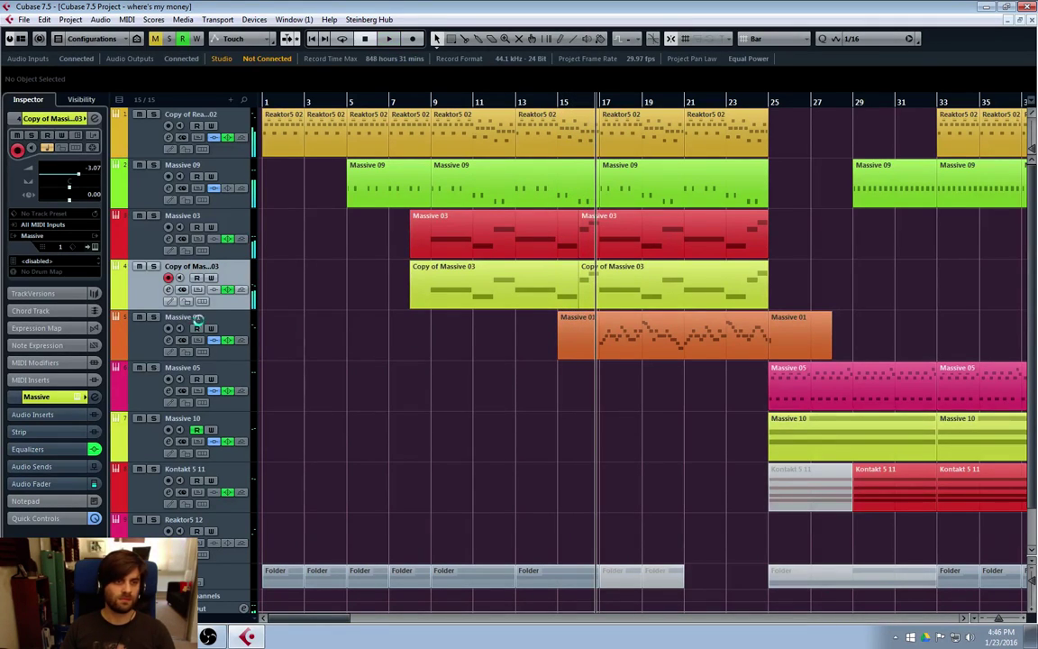
Select the Massive 01 track and examine the melody notes of its first event across bars 17 to 23 in the Key Editor.
{"action": "left_click", "coordinate": [144, 339]}
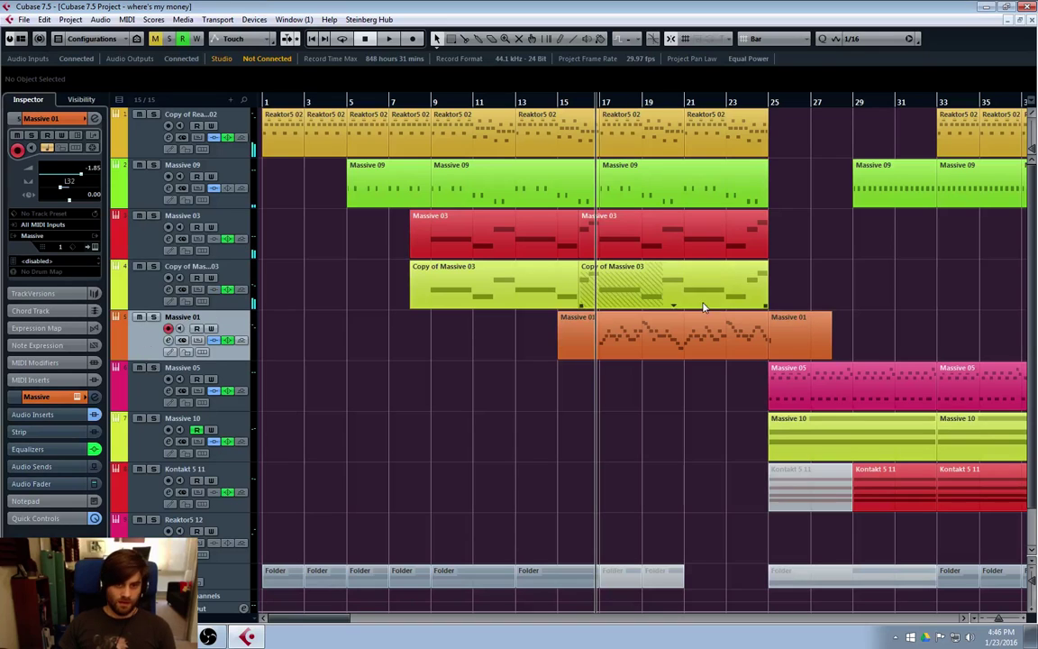
{"action": "double_click", "coordinate": [660, 338]}
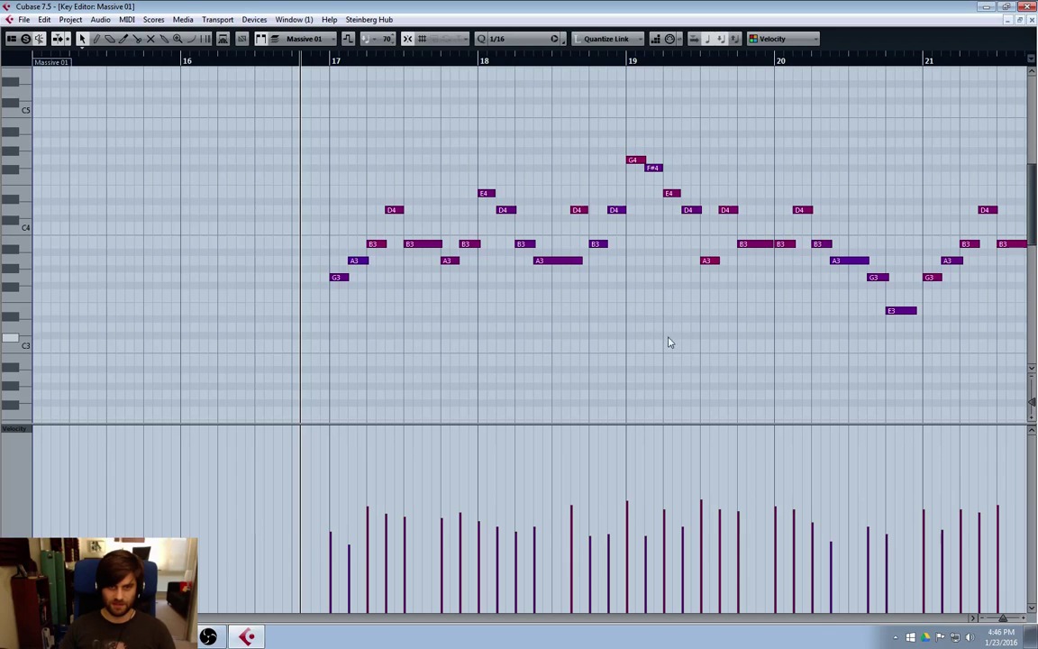
{"action": "scroll", "coordinate": [530, 234], "scroll_direction": "right", "scroll_amount": 10}
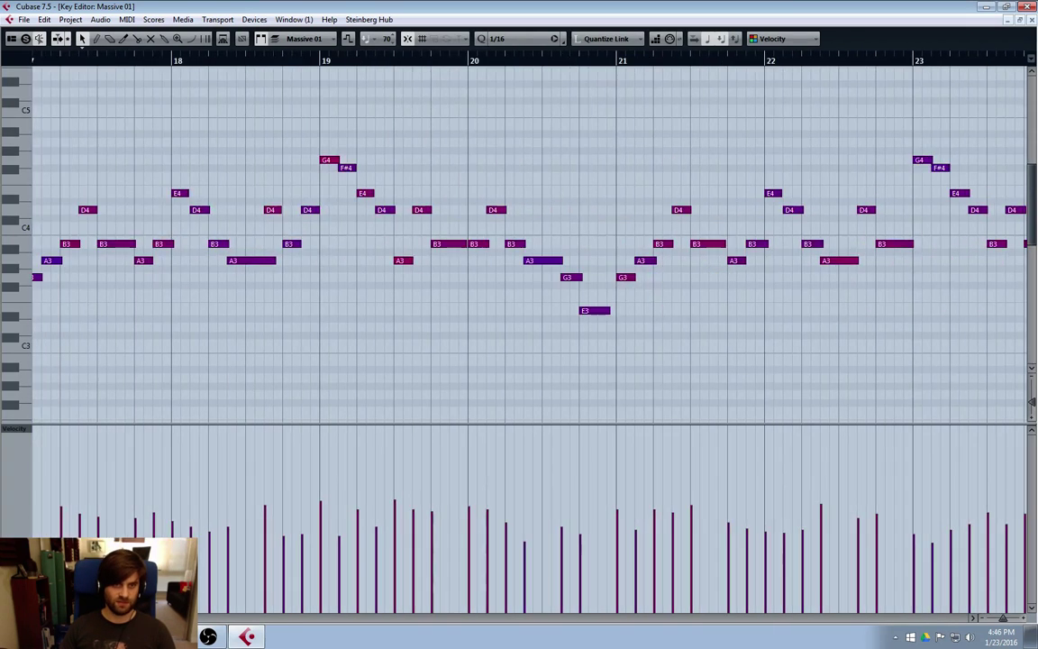
{"action": "scroll", "coordinate": [529, 234], "scroll_direction": "left", "scroll_amount": 8}
{"action": "scroll", "coordinate": [530, 235], "scroll_direction": "down", "scroll_amount": 2}
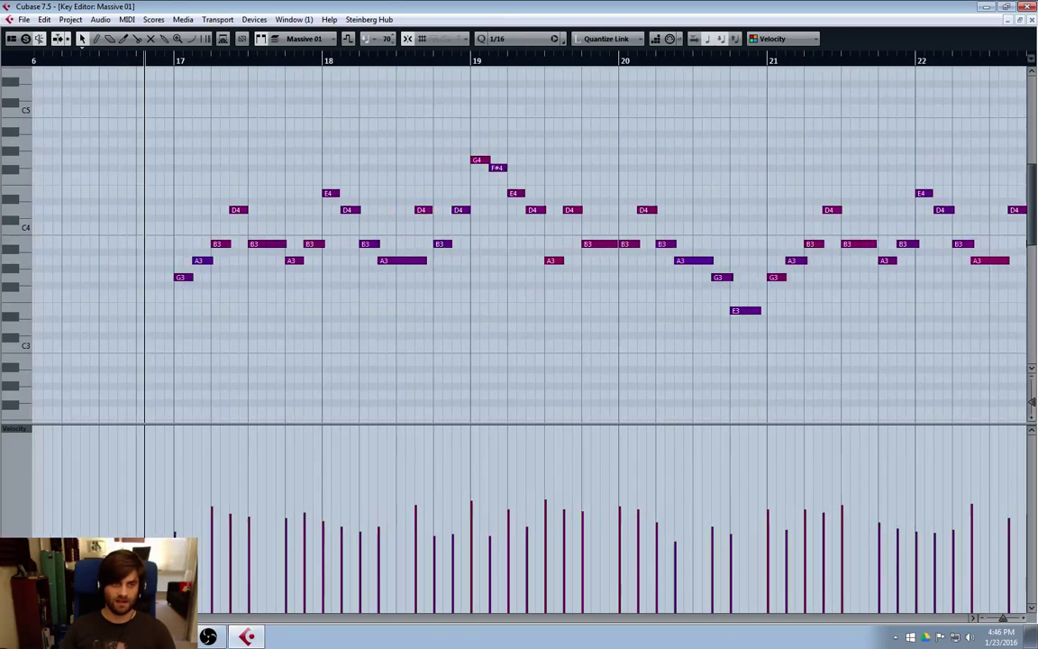
{"action": "scroll", "coordinate": [530, 234], "scroll_direction": "right", "scroll_amount": 1}
{"action": "scroll", "coordinate": [530, 234], "scroll_direction": "up", "scroll_amount": 2}
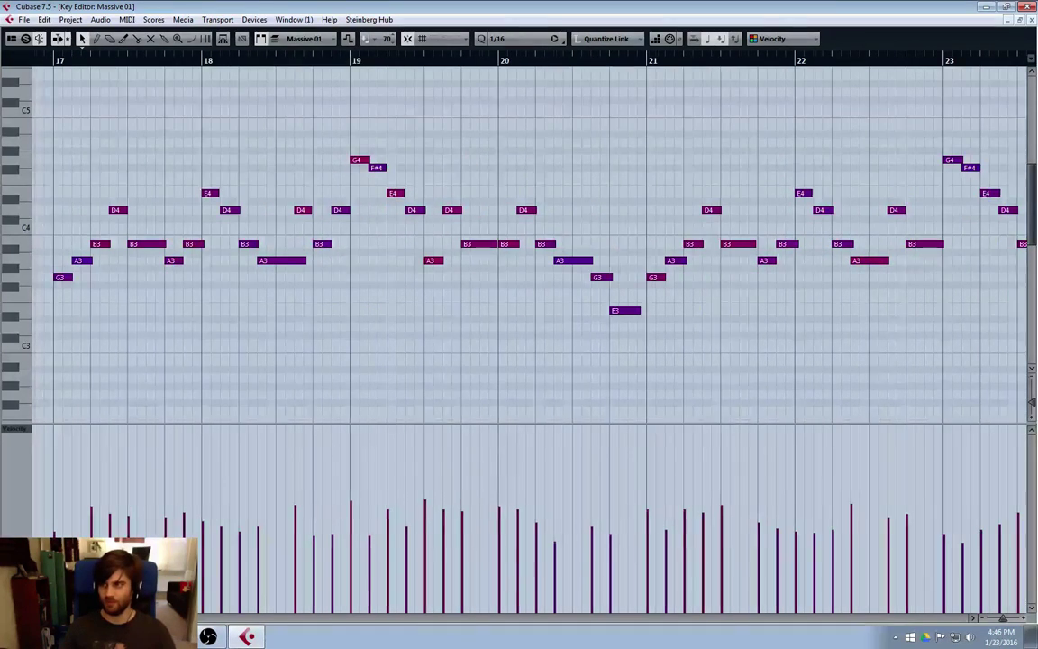
{"action": "scroll", "coordinate": [529, 234], "scroll_direction": "left", "scroll_amount": 2}
{"action": "scroll", "coordinate": [530, 243], "scroll_direction": "left", "scroll_amount": 1}
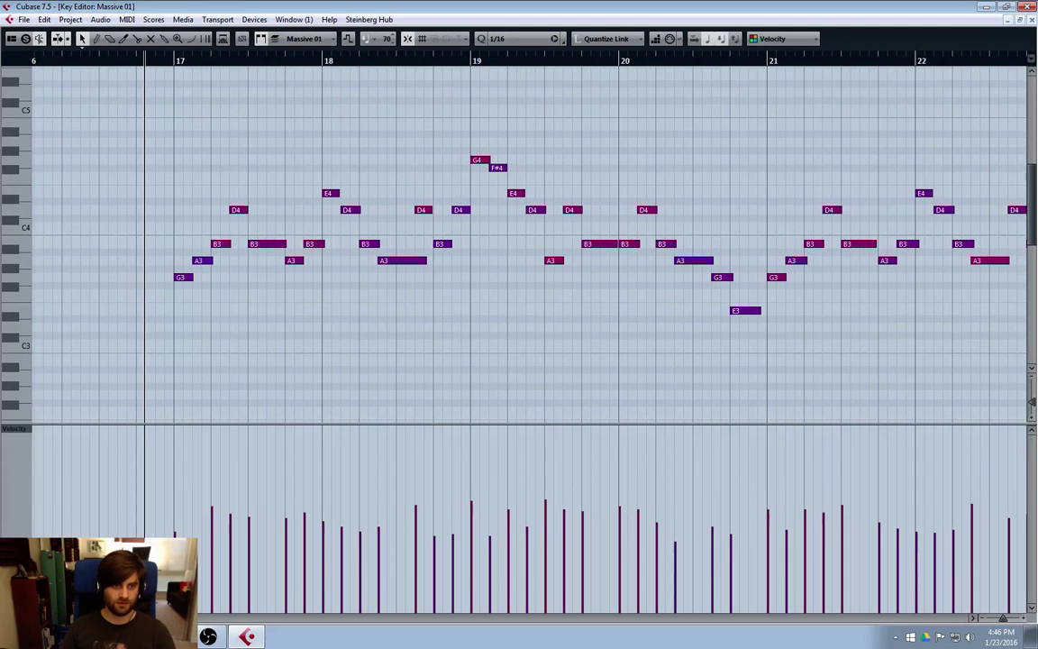
{"action": "scroll", "coordinate": [530, 244], "scroll_direction": "right", "scroll_amount": 1}
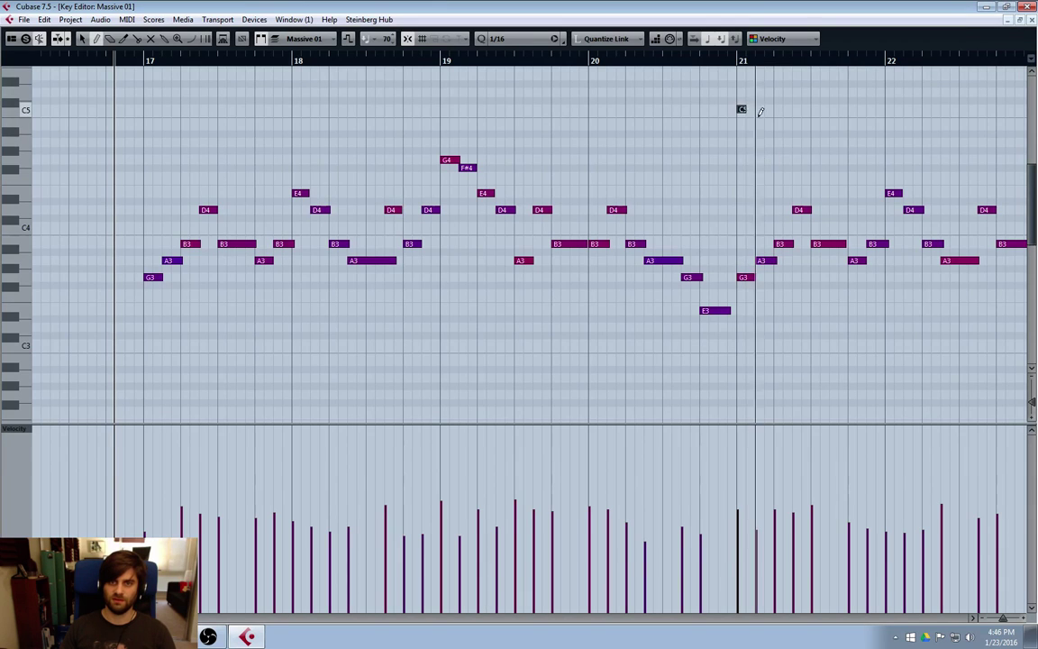
Sketch short alternating C5 and B4 notes across bar 21 of Massive 01, delete them and close the Key Editor.
{"action": "key", "text": "space"}
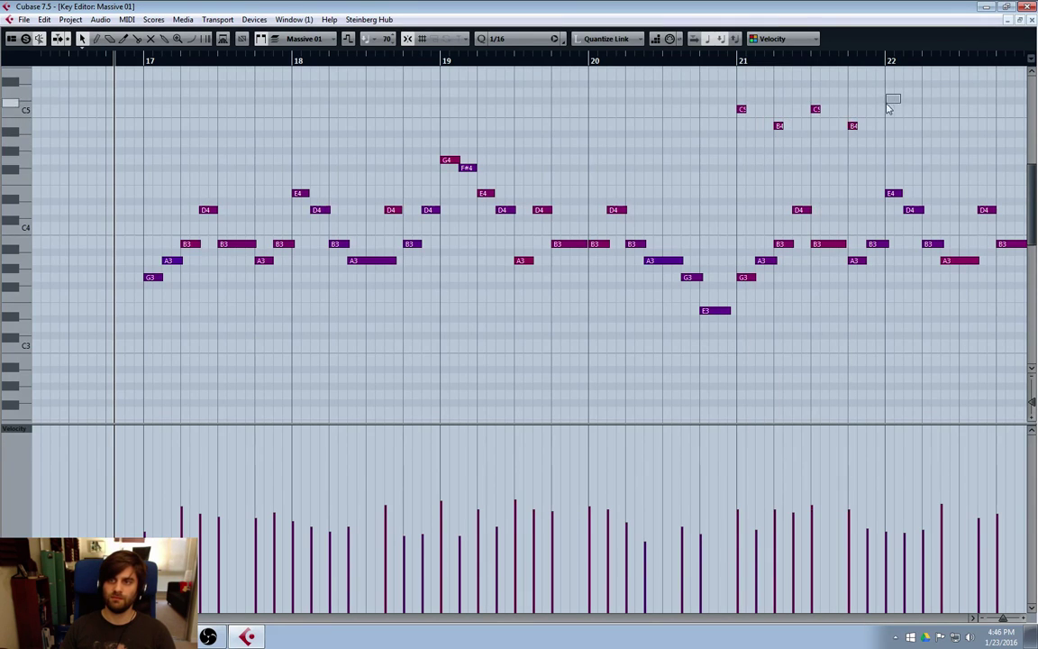
{"action": "left_click_drag", "start_coordinate": [888, 108], "coordinate": [636, 155]}
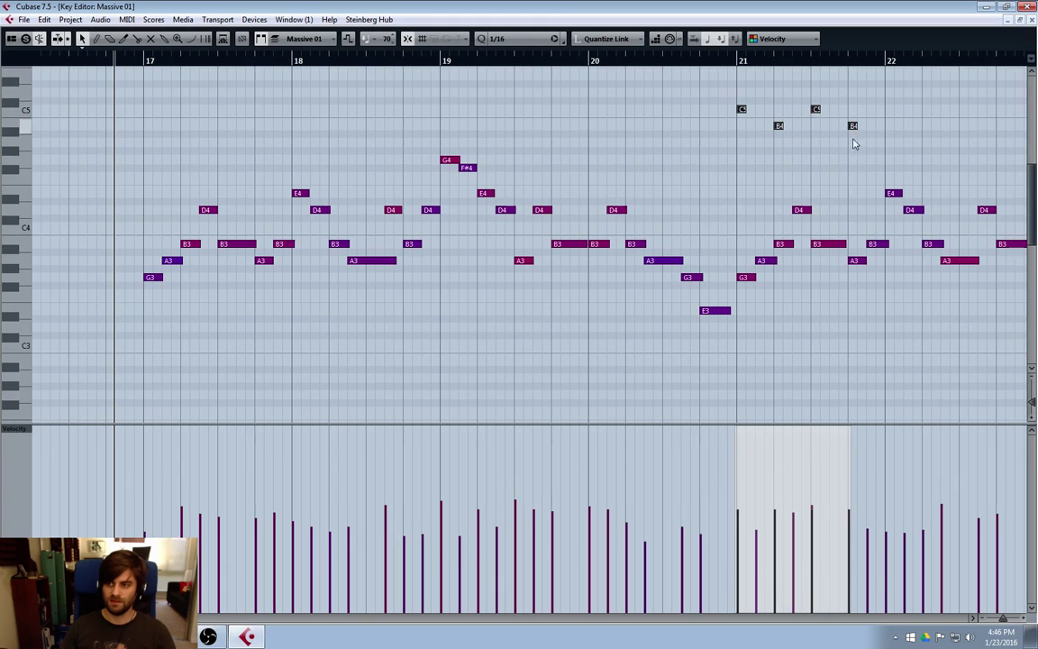
{"action": "key", "text": "Delete"}
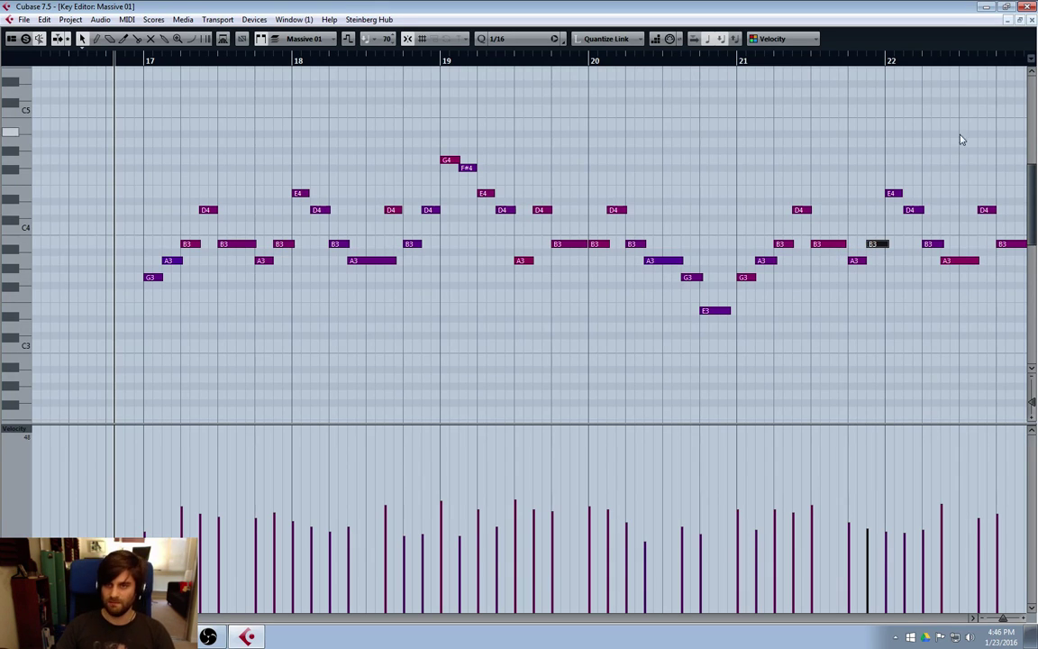
{"action": "left_click", "coordinate": [1031, 20]}
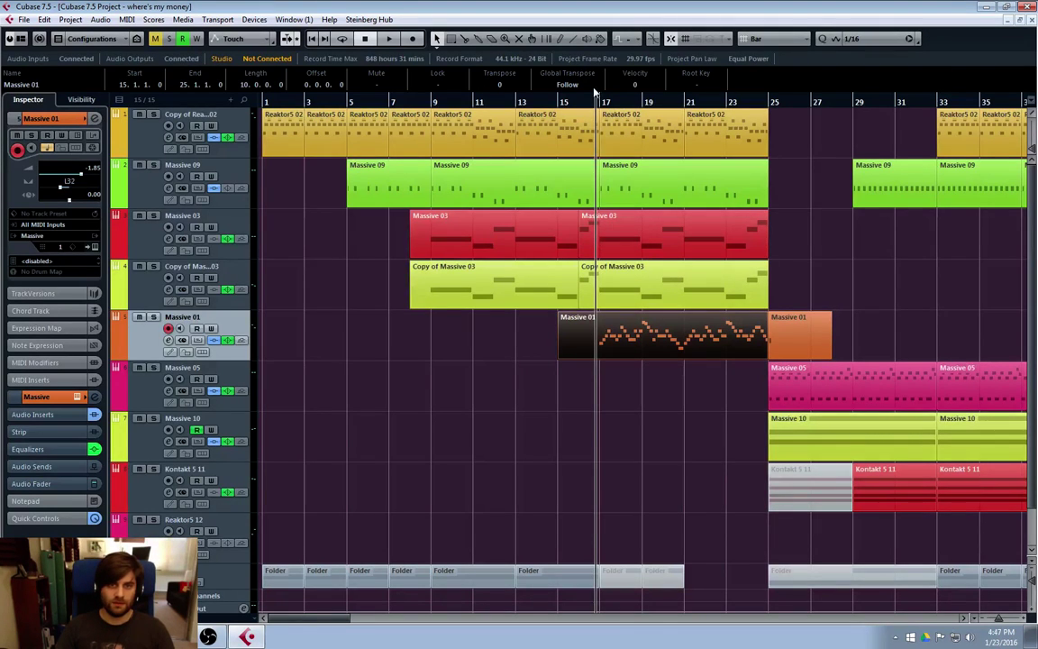
Solo the Massive 01 track, play its melody from bar 17 past bar 25, and turn the solo off.
{"action": "left_click", "coordinate": [153, 317]}
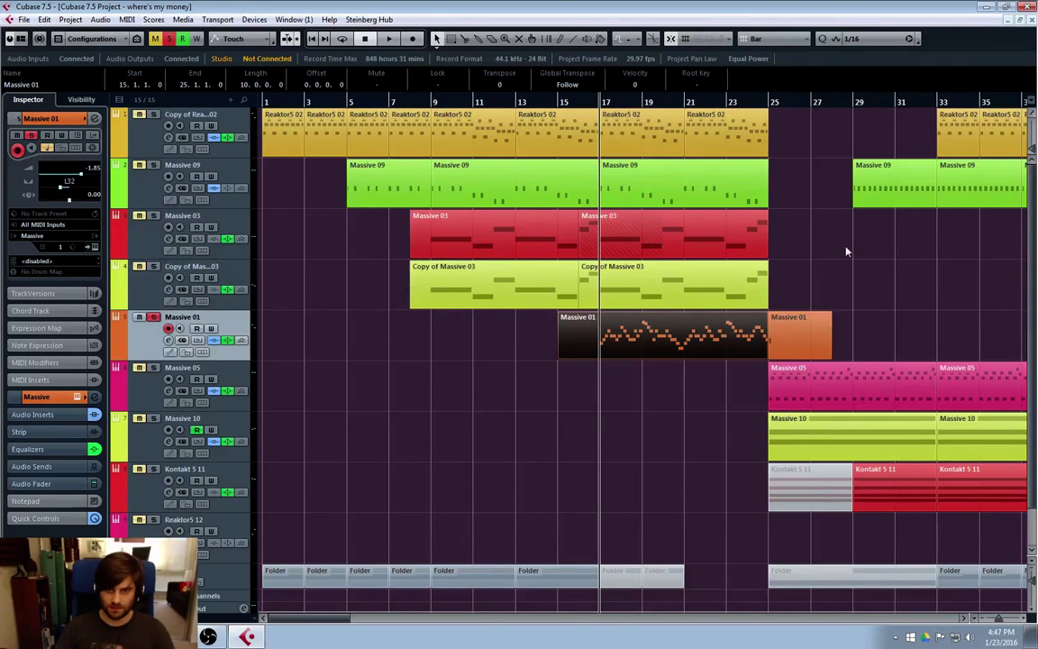
{"action": "left_click", "coordinate": [792, 344]}
{"action": "mouse_move", "coordinate": [830, 356]}
{"action": "left_mouse_down"}
{"action": "mouse_move", "coordinate": [1025, 356]}
{"action": "mouse_move", "coordinate": [830, 356]}
{"action": "left_mouse_up"}
{"action": "left_click", "coordinate": [815, 298]}
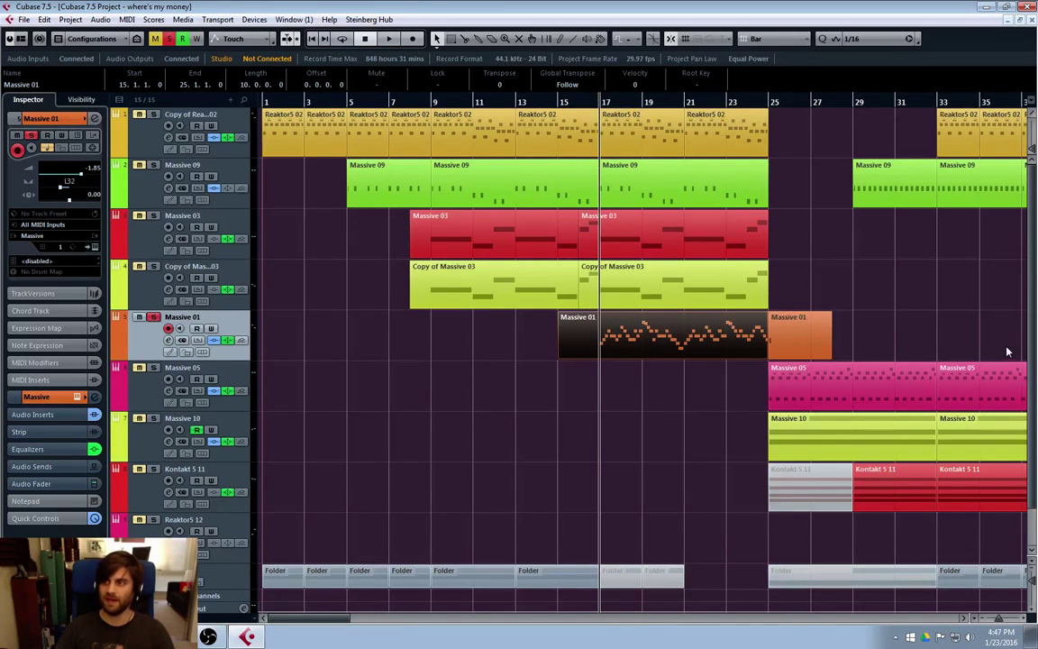
{"action": "key", "text": "space"}
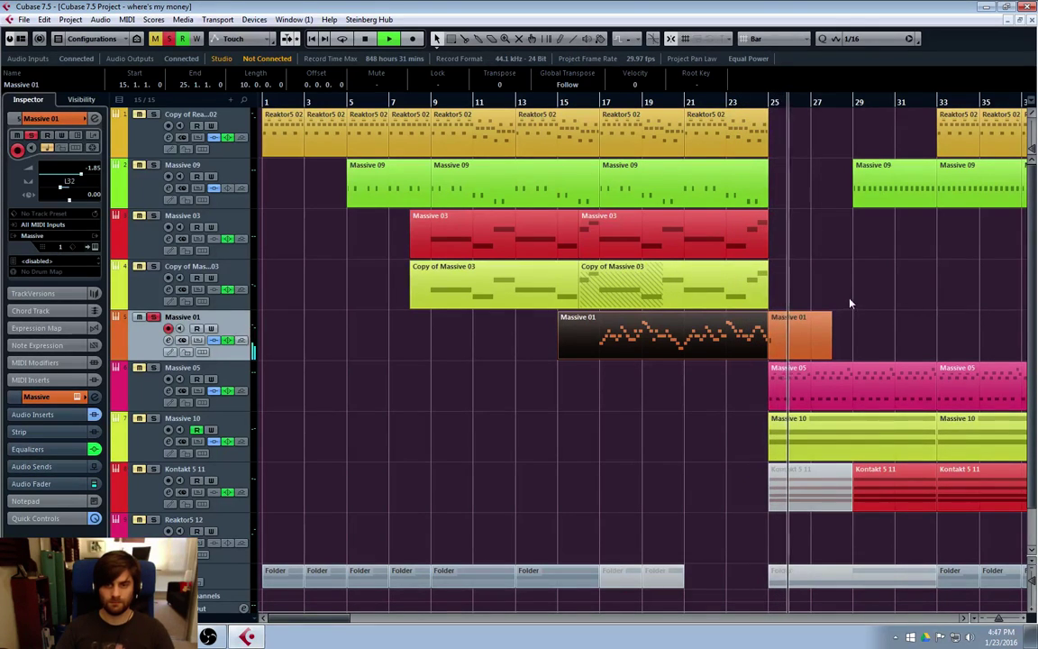
{"action": "key", "text": "space"}
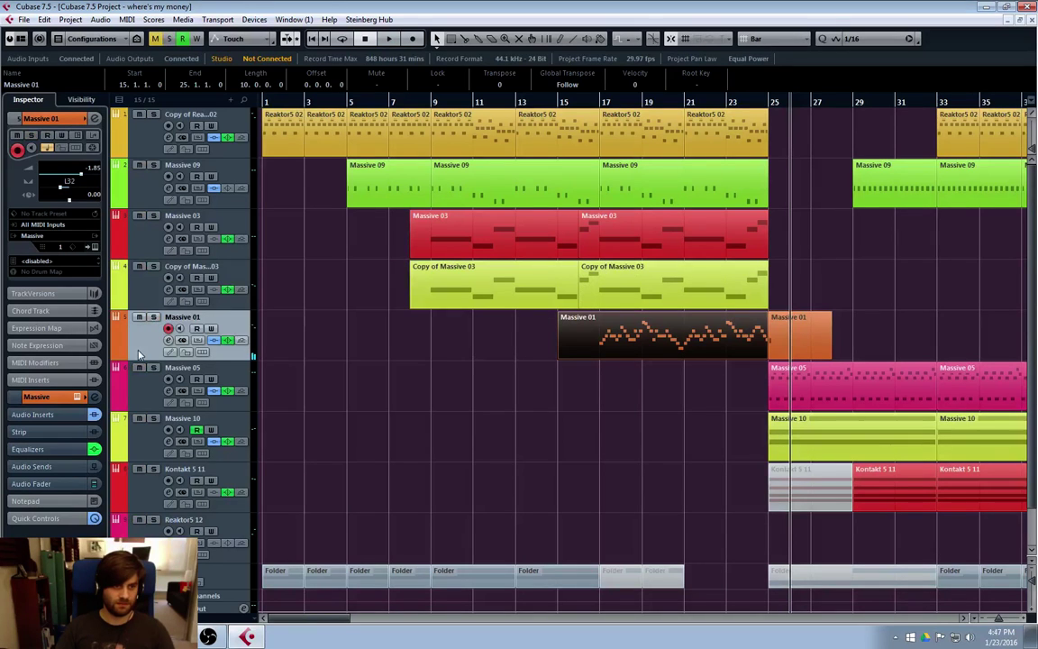
Open the Massive 01 channel settings, review the RoomWorks reverb insert and equalizer, and close the window.
{"action": "left_click", "coordinate": [153, 318]}
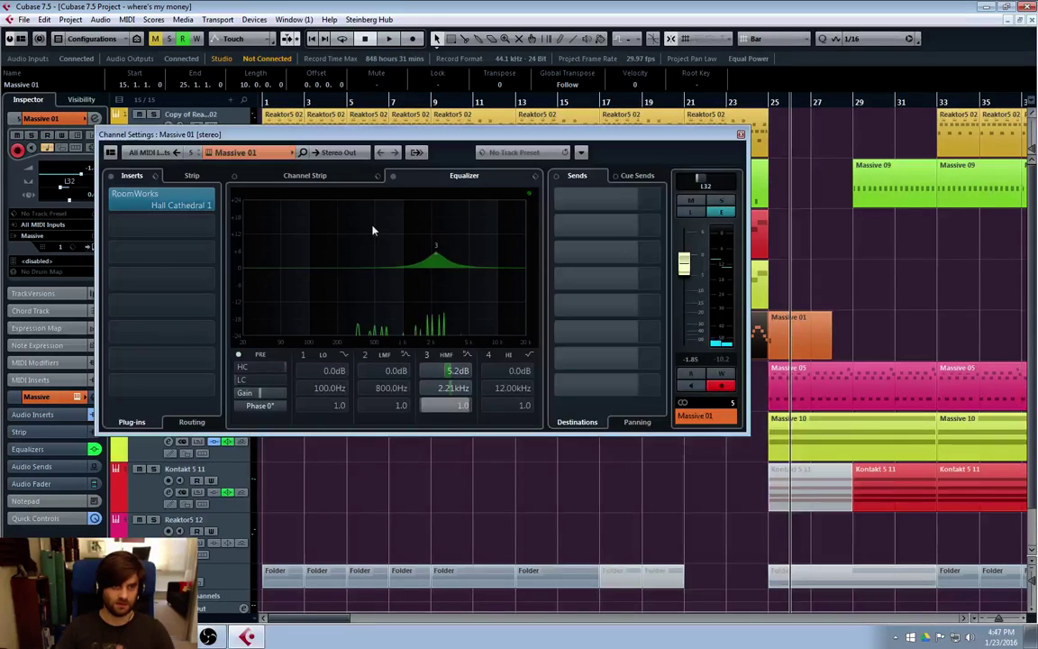
{"action": "left_click_drag", "start_coordinate": [154, 186], "coordinate": [199, 208]}
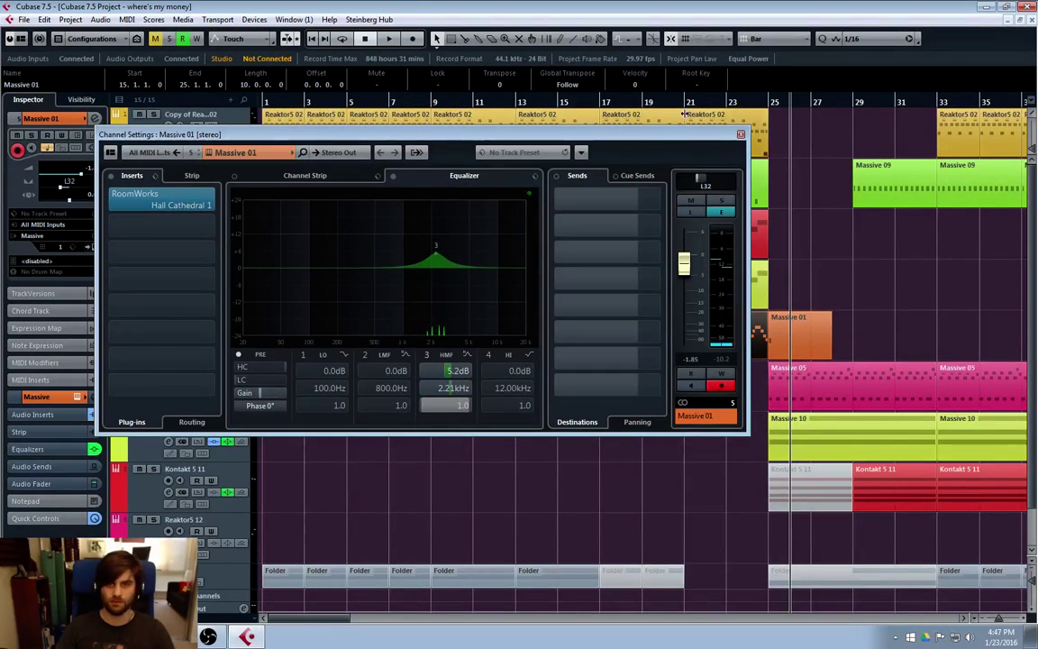
{"action": "left_click_drag", "start_coordinate": [641, 136], "coordinate": [746, 205]}
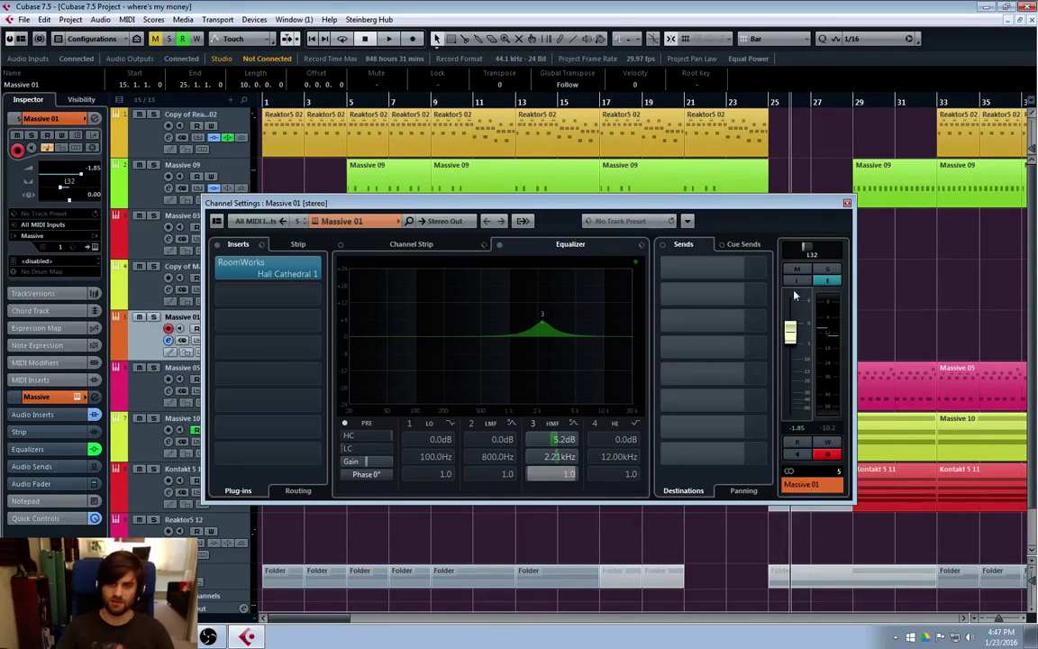
{"action": "mouse_move", "coordinate": [703, 282]}
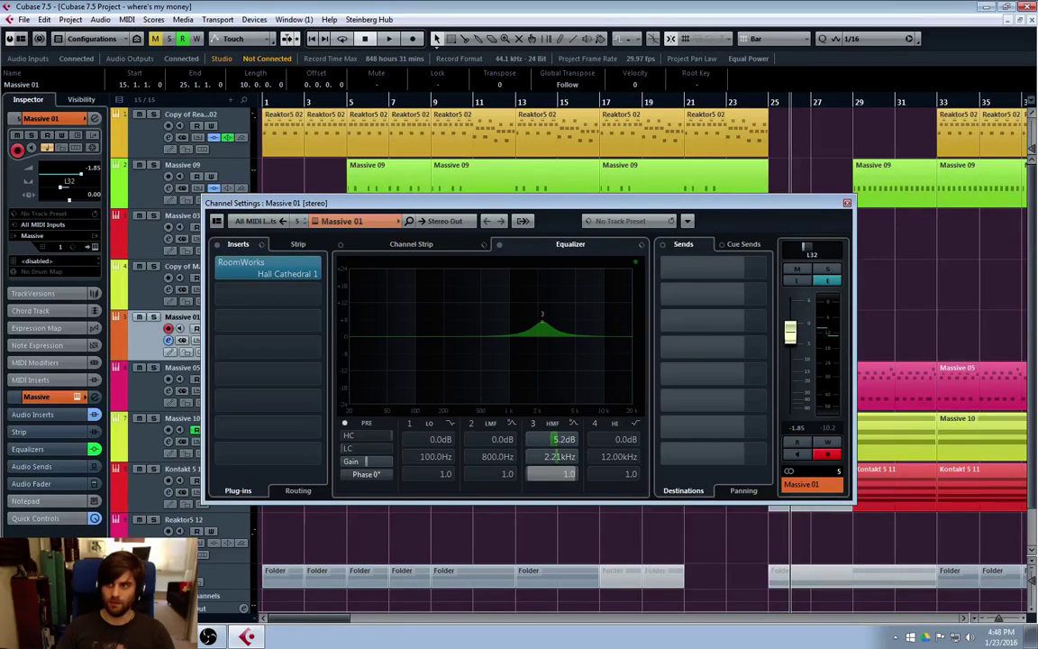
{"action": "left_click", "coordinate": [268, 268]}
{"action": "left_click_drag", "start_coordinate": [573, 149], "coordinate": [542, 297]}
{"action": "left_click", "coordinate": [800, 291]}
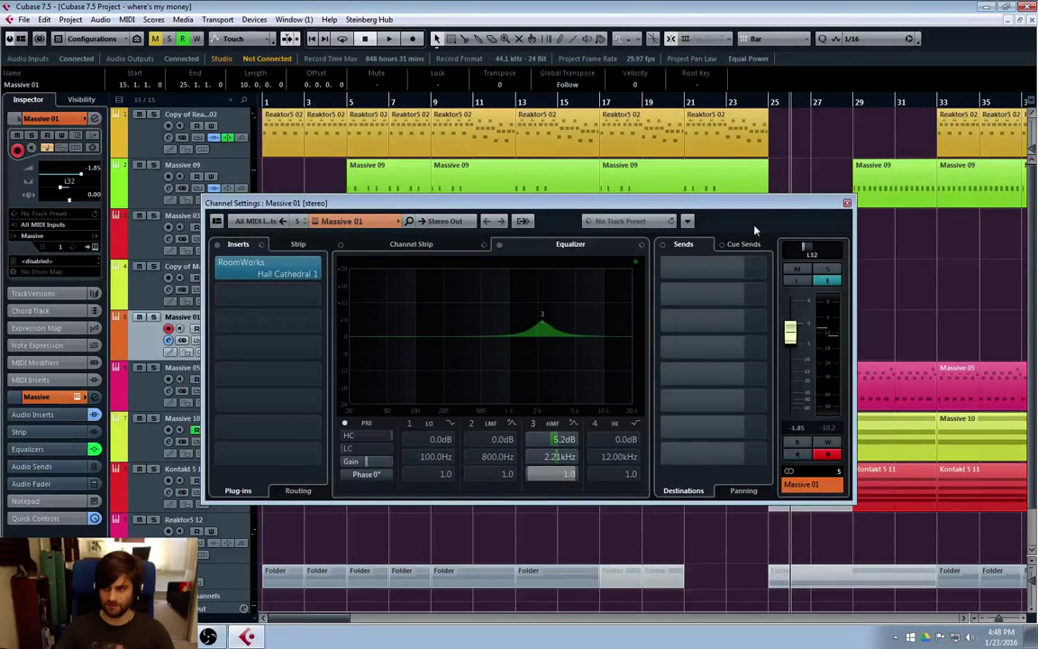
{"action": "left_click_drag", "start_coordinate": [802, 208], "coordinate": [757, 217]}
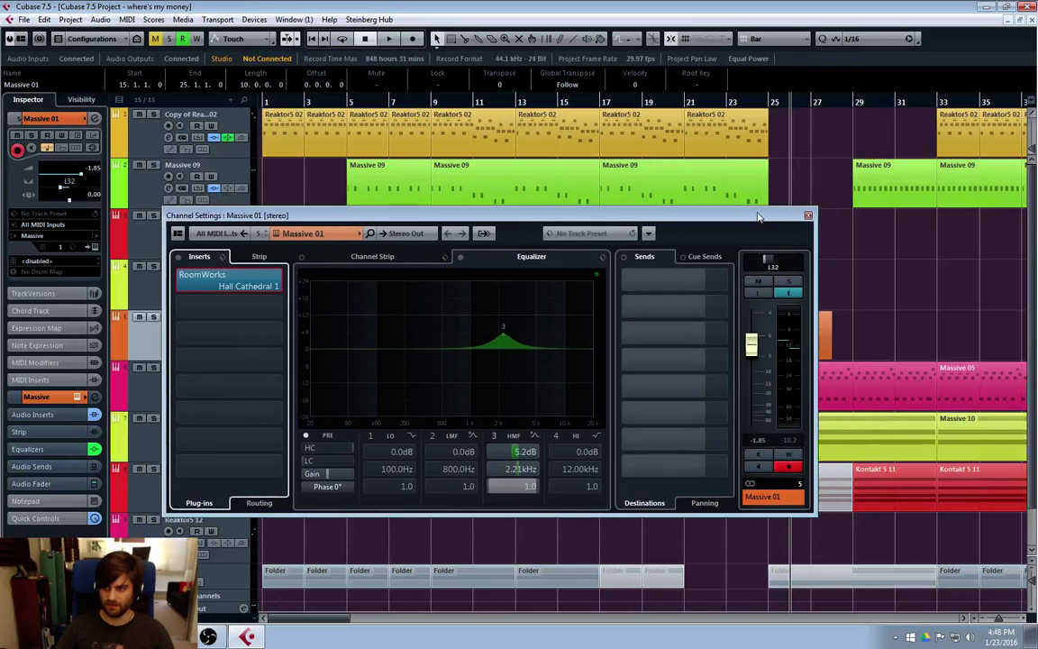
{"action": "left_click", "coordinate": [808, 217]}
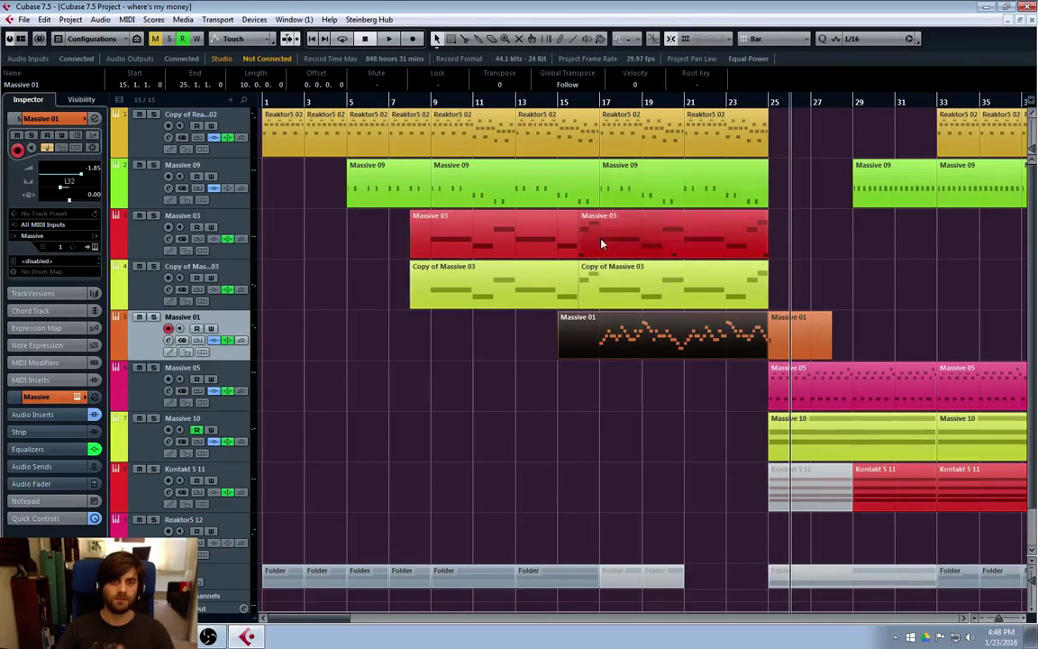
Move the playhead to bar 17 and back to bar 9, and check the bar 9 Reaktor5 02 event in the Key Editor.
{"action": "left_click", "coordinate": [600, 101]}
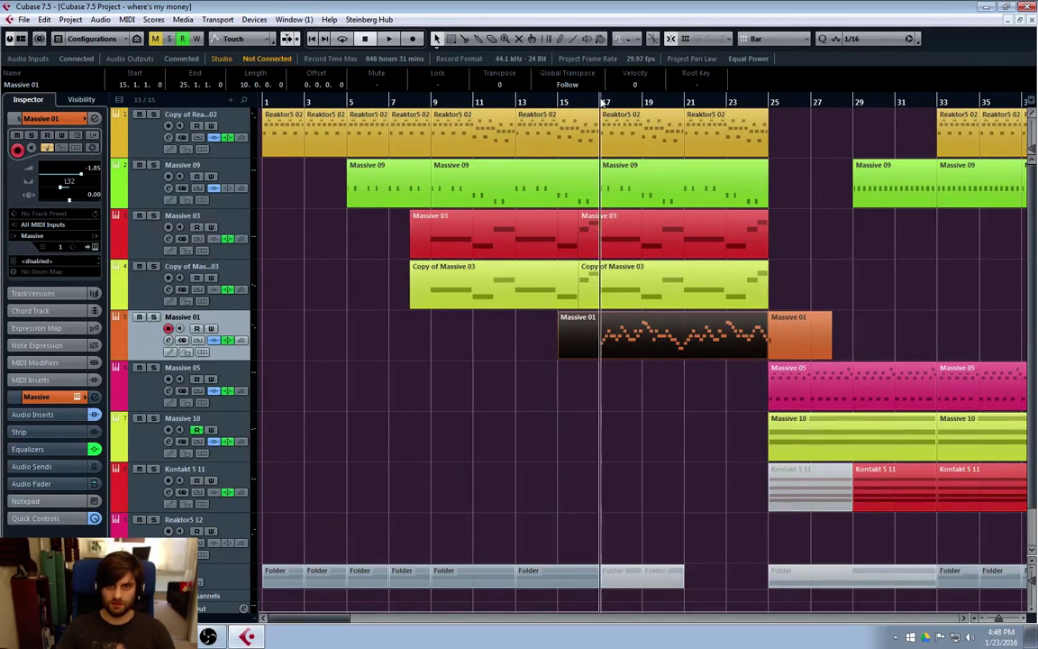
{"action": "left_click", "coordinate": [659, 252]}
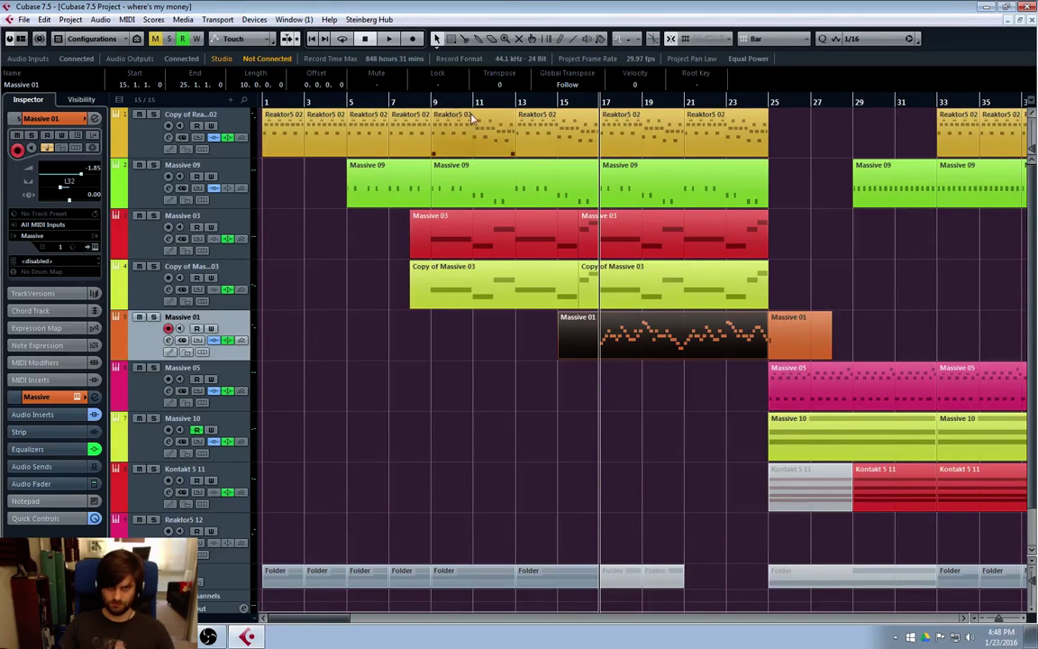
{"action": "key", "text": "1"}
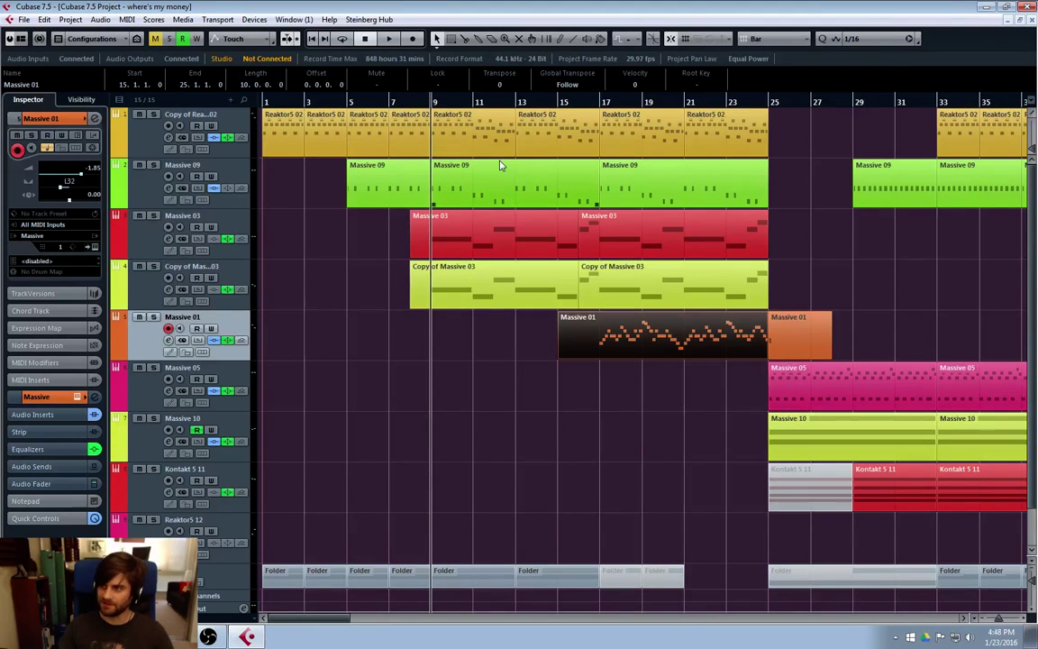
{"action": "left_click", "coordinate": [455, 129]}
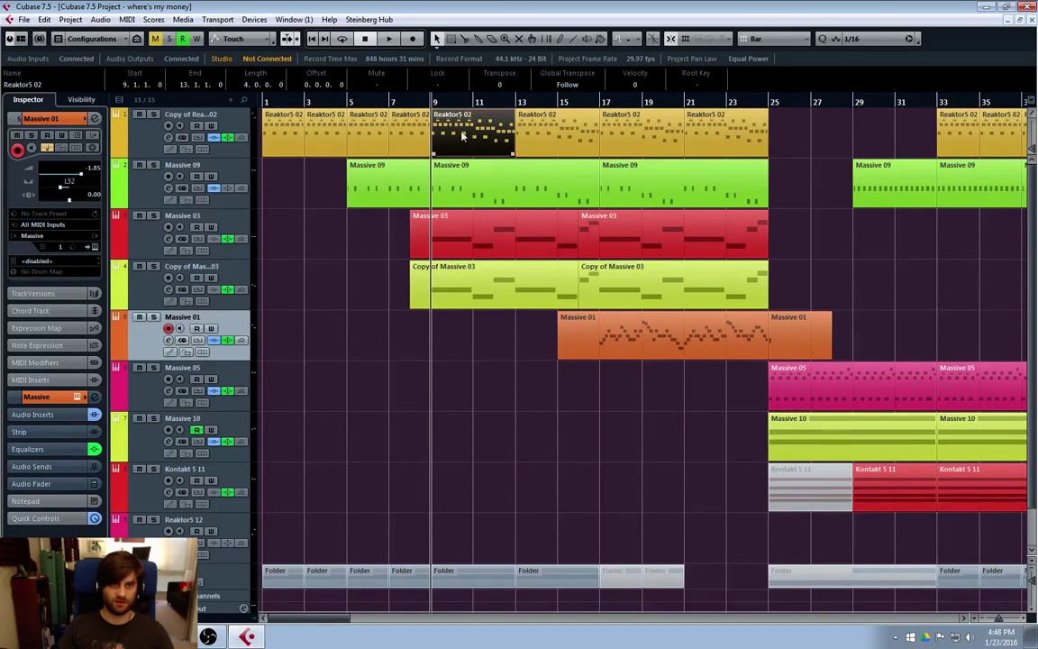
{"action": "double_click", "coordinate": [462, 134]}
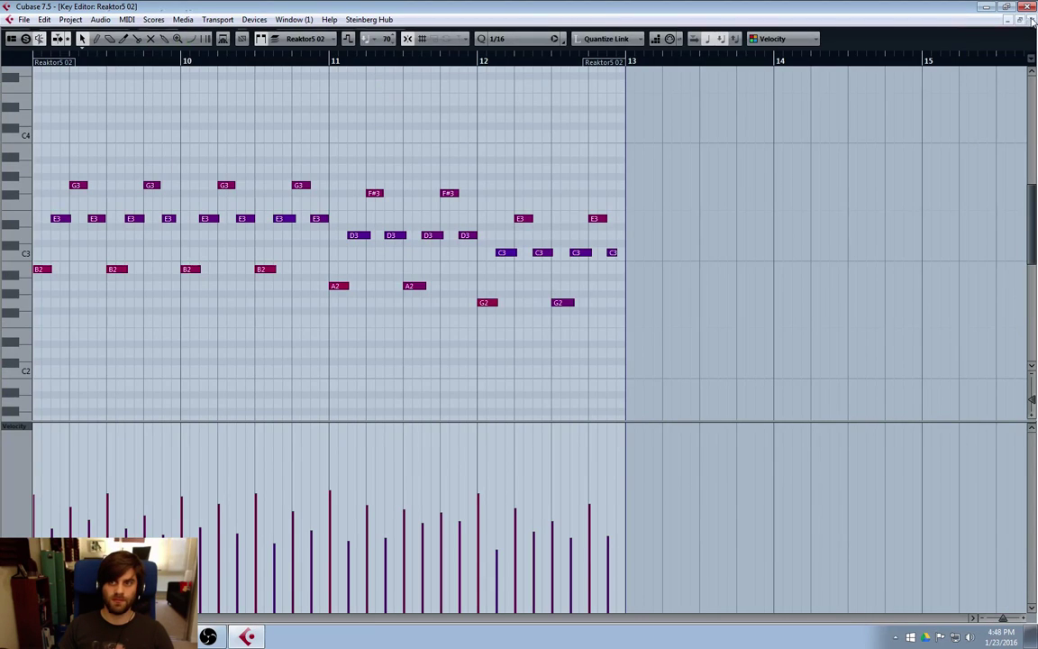
{"action": "key", "text": "Return"}
Solo the Reaktor track and play it from bar 9 while examining the event's notes in the Key Editor.
{"action": "left_click", "coordinate": [171, 137]}
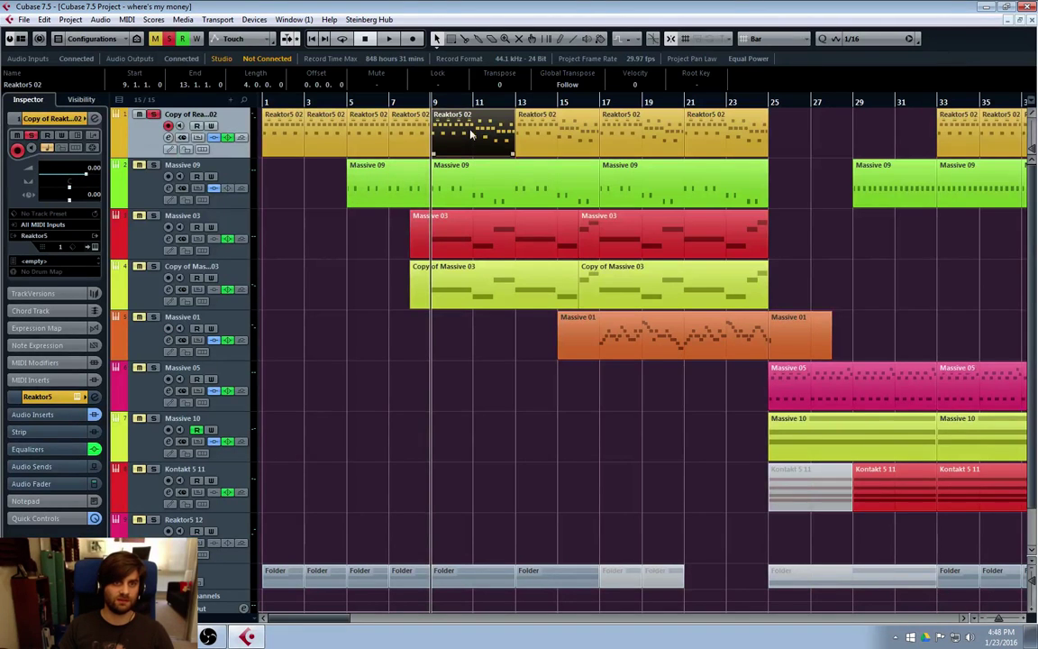
{"action": "double_click", "coordinate": [469, 134]}
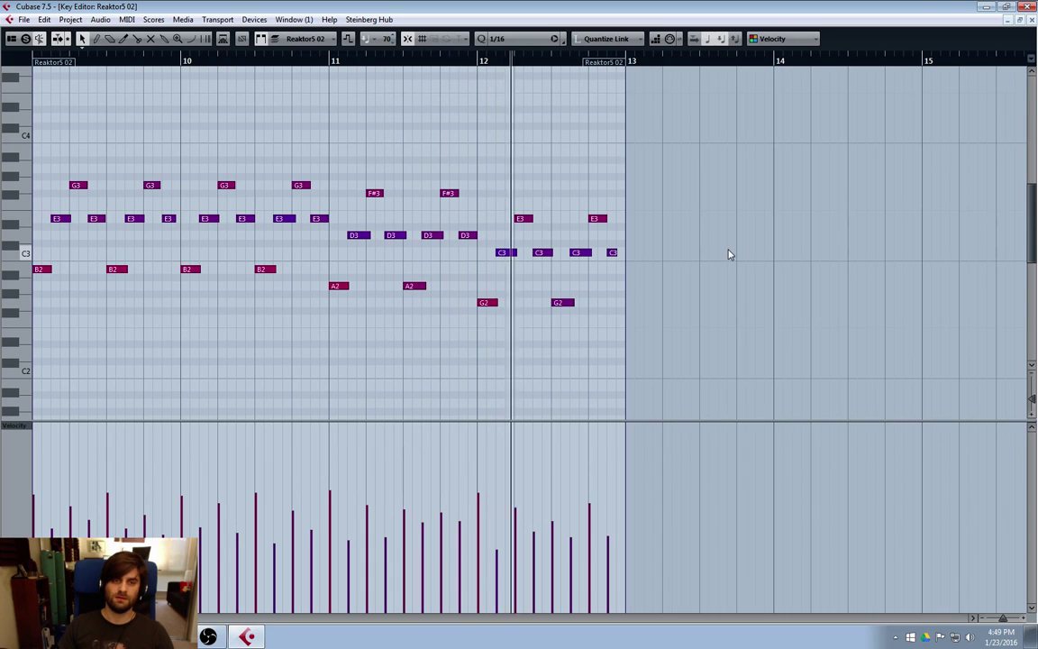
{"action": "left_click", "coordinate": [1031, 19]}
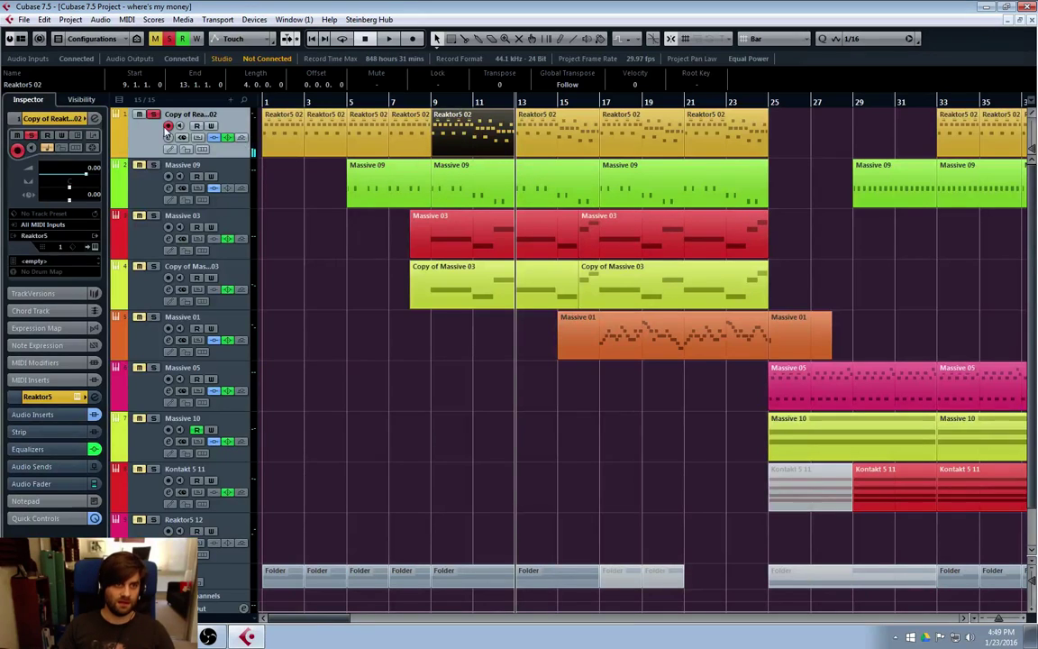
Reopen the bar 9 Reaktor5 02 event to review its notes, close it, turn the solo off and return the playhead to bar 9.
{"action": "double_click", "coordinate": [435, 124]}
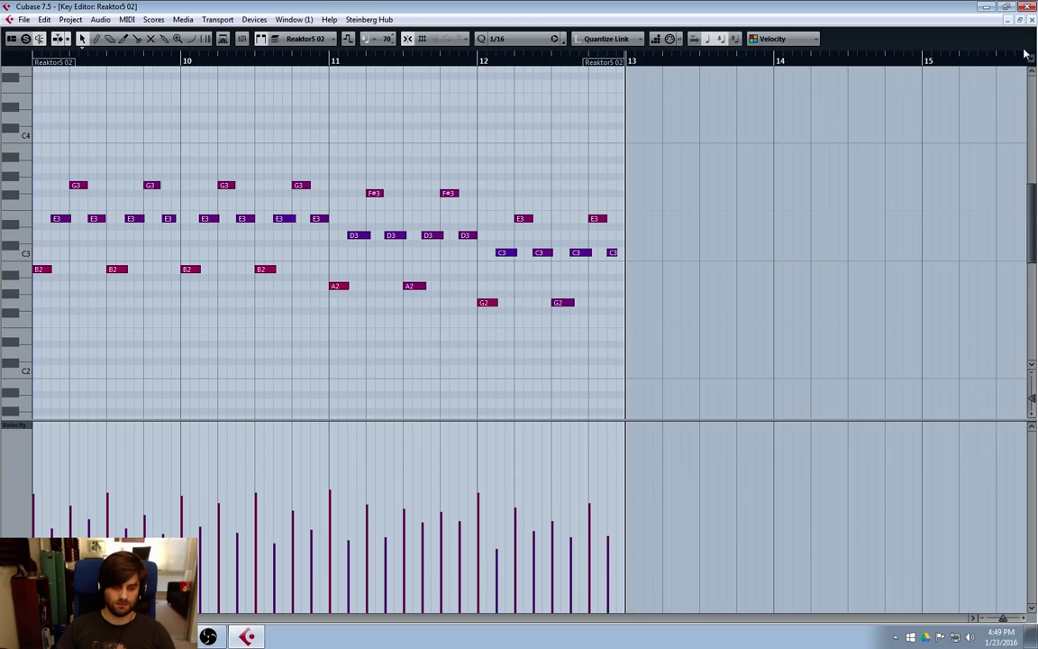
{"action": "left_click", "coordinate": [1031, 19]}
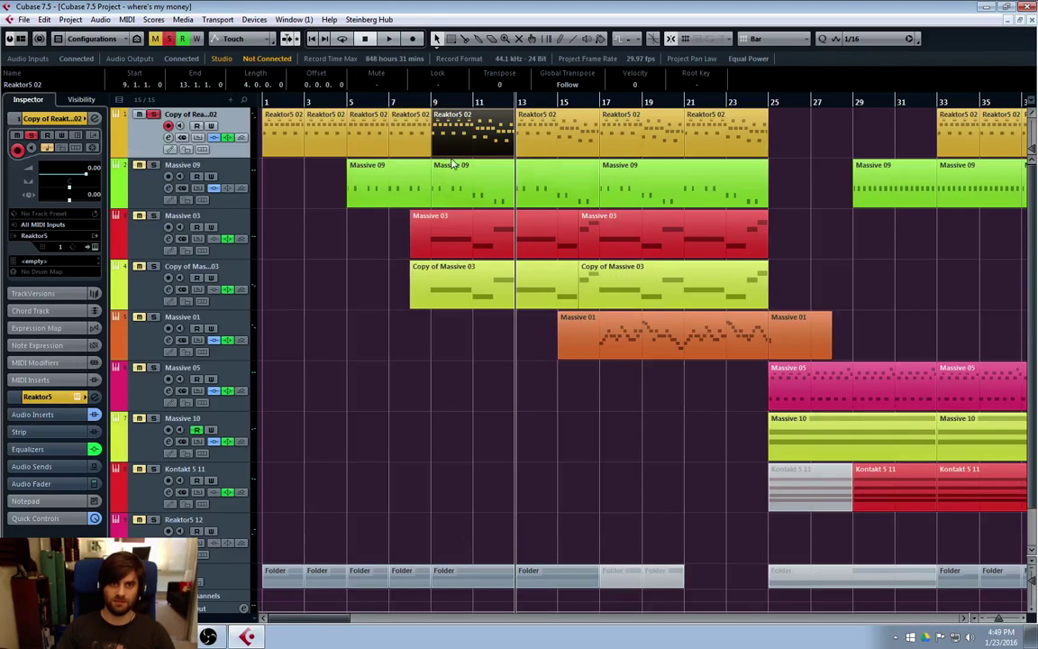
{"action": "key", "text": "l"}
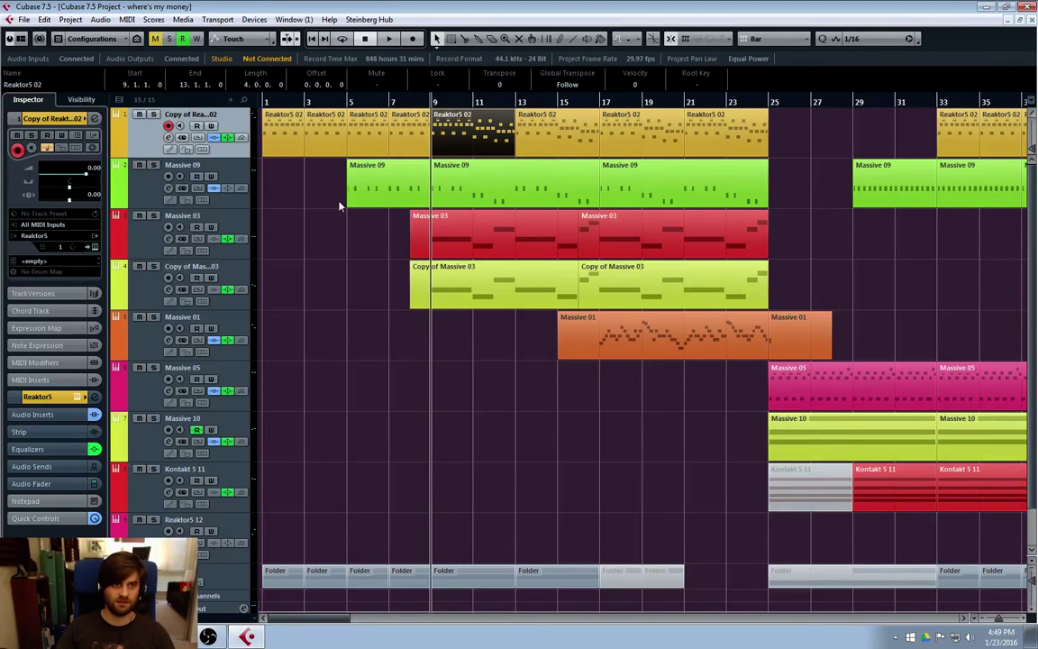
Open the first track's Reaktor5 instrument window, move it into full view, review the SteamPipe 2 Flomanca sound settings, and close it.
{"action": "left_click", "coordinate": [390, 367]}
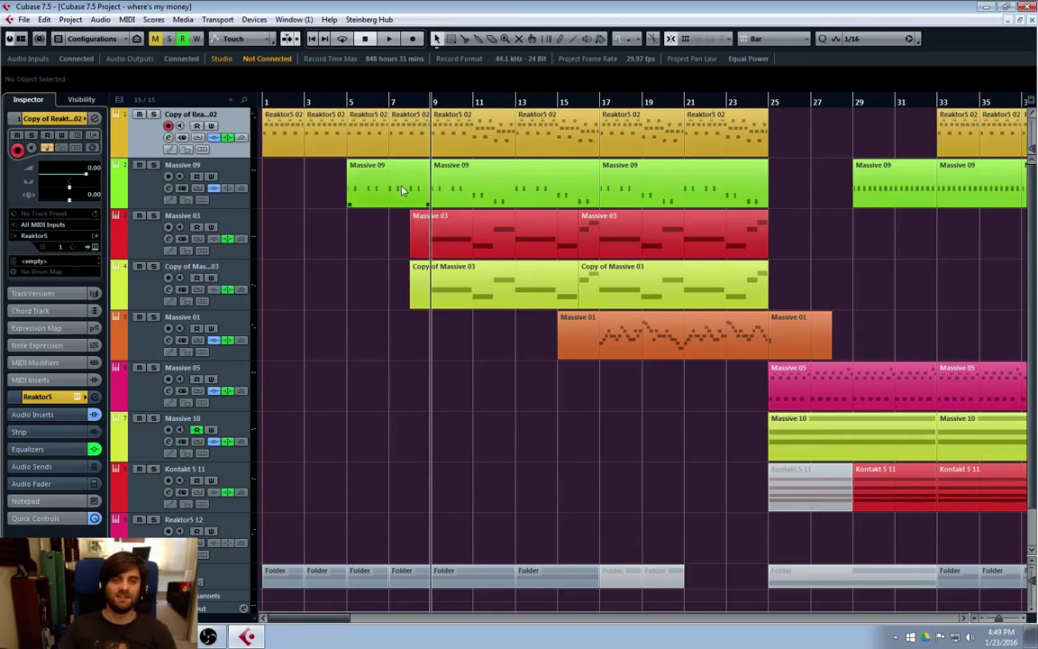
{"action": "left_click", "coordinate": [135, 199]}
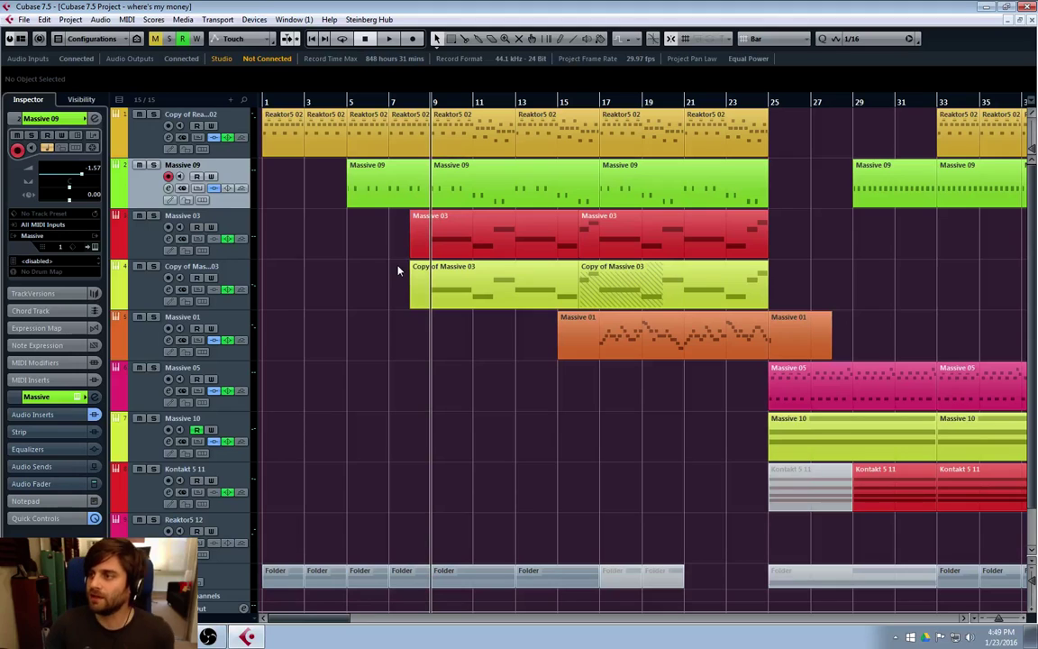
{"action": "left_click", "coordinate": [148, 146]}
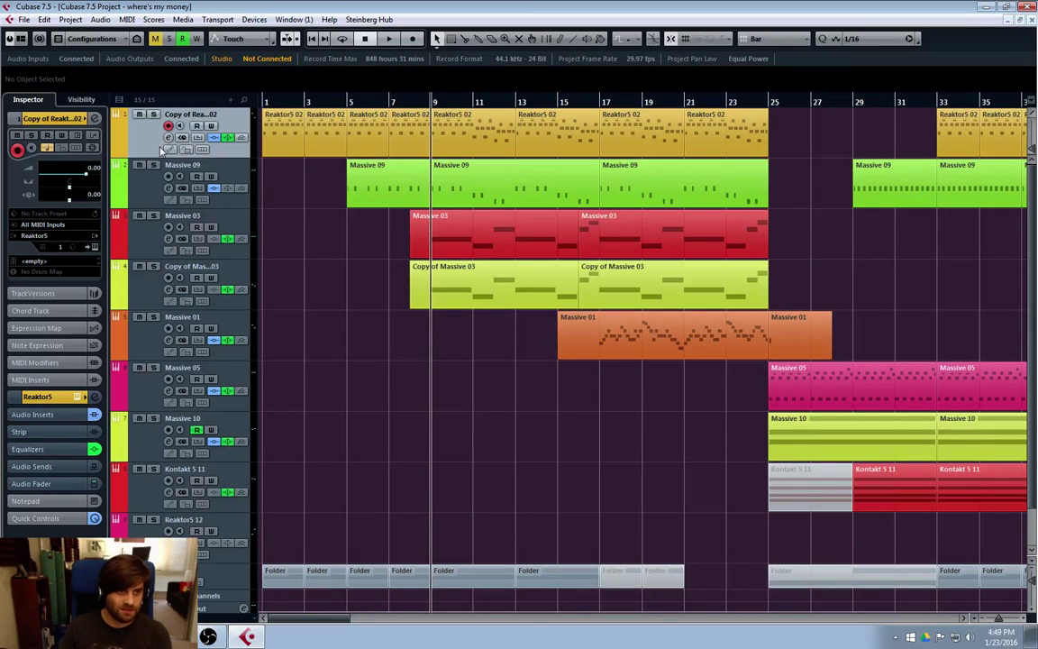
{"action": "left_click", "coordinate": [168, 149]}
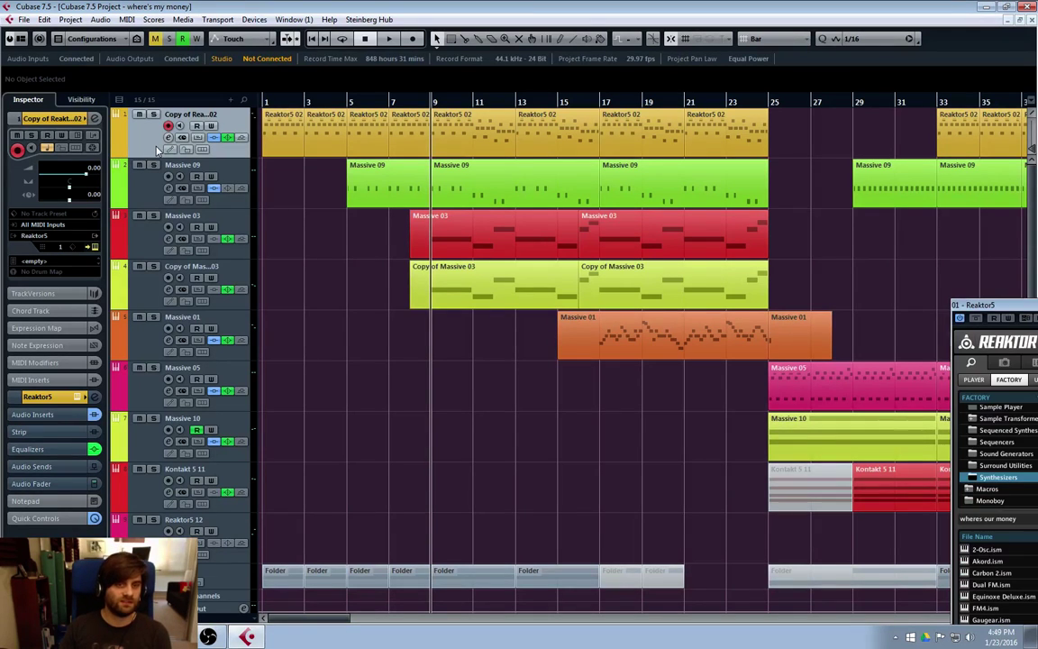
{"action": "left_click_drag", "start_coordinate": [978, 305], "coordinate": [148, 113]}
{"action": "left_click_drag", "start_coordinate": [507, 112], "coordinate": [510, 111]}
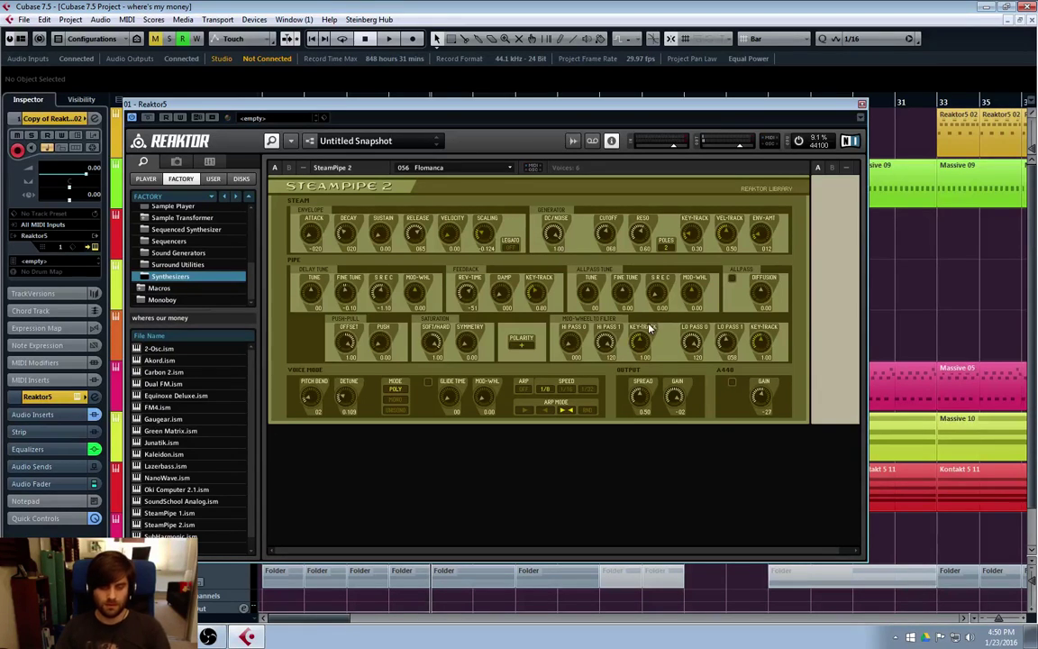
{"action": "left_click", "coordinate": [861, 104]}
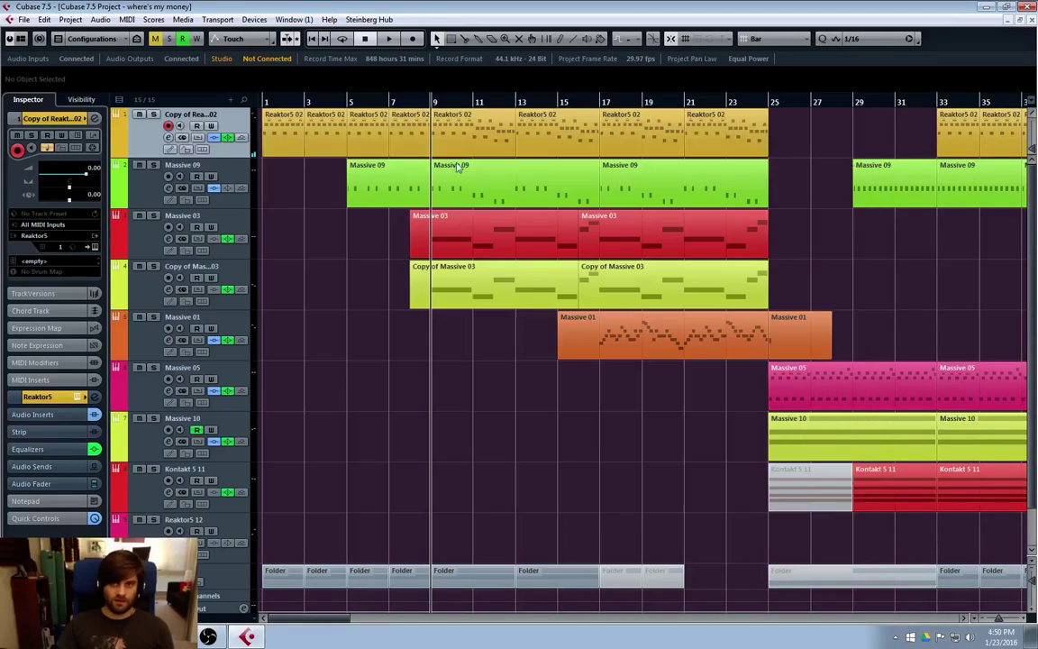
Solo the Massive 01 track and play a short passage from bar 17.
{"action": "left_click", "coordinate": [129, 169]}
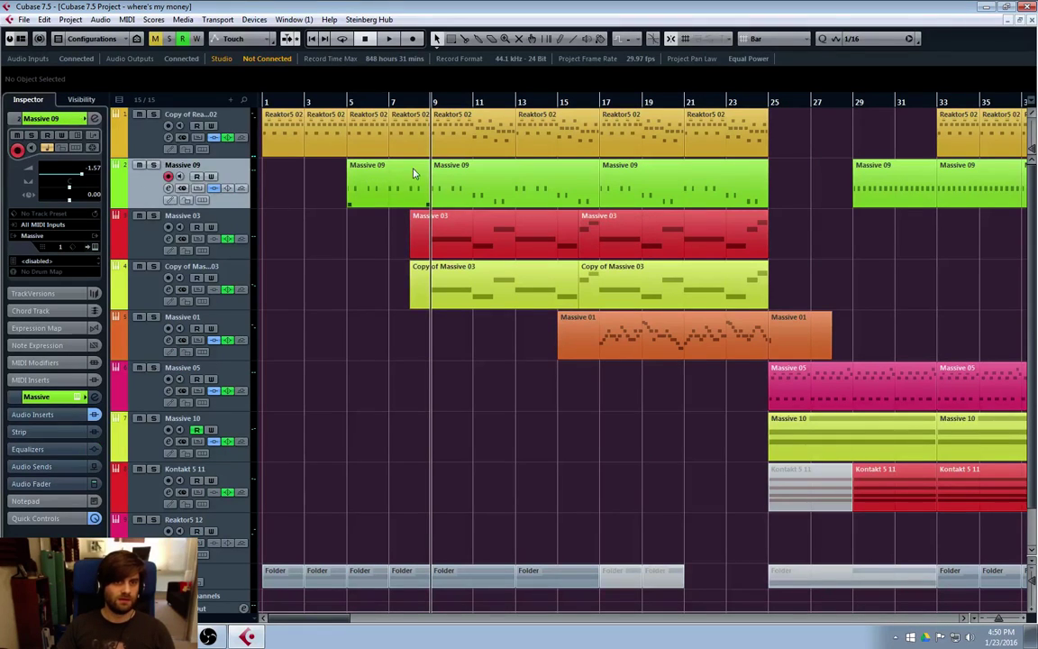
{"action": "left_click", "coordinate": [599, 101]}
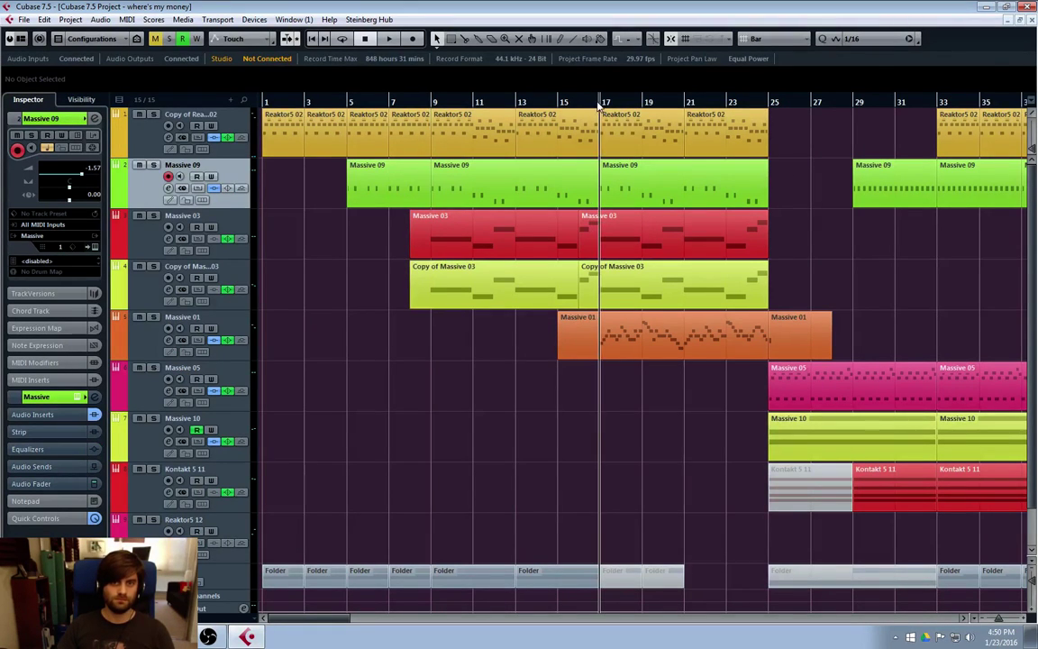
{"action": "left_click", "coordinate": [143, 317]}
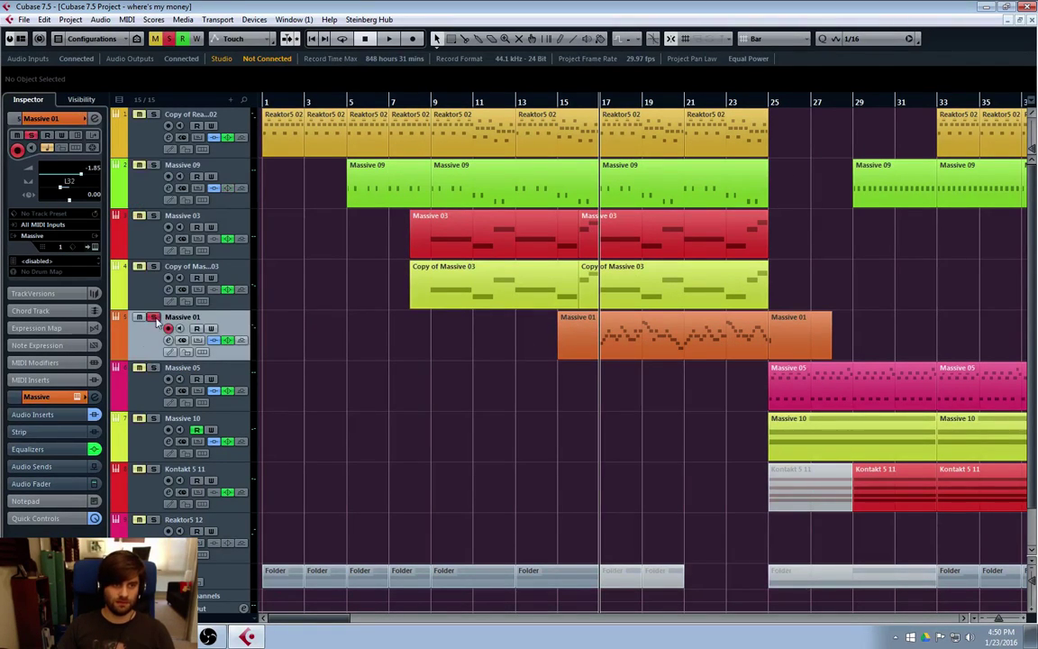
{"action": "key", "text": "space"}
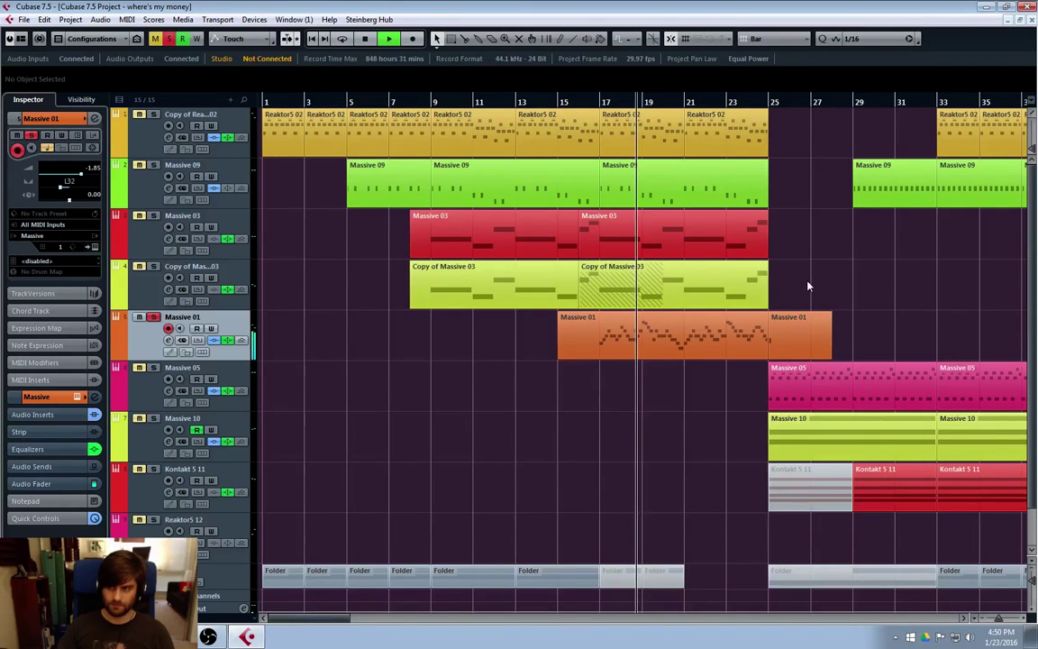
{"action": "key", "text": "space"}
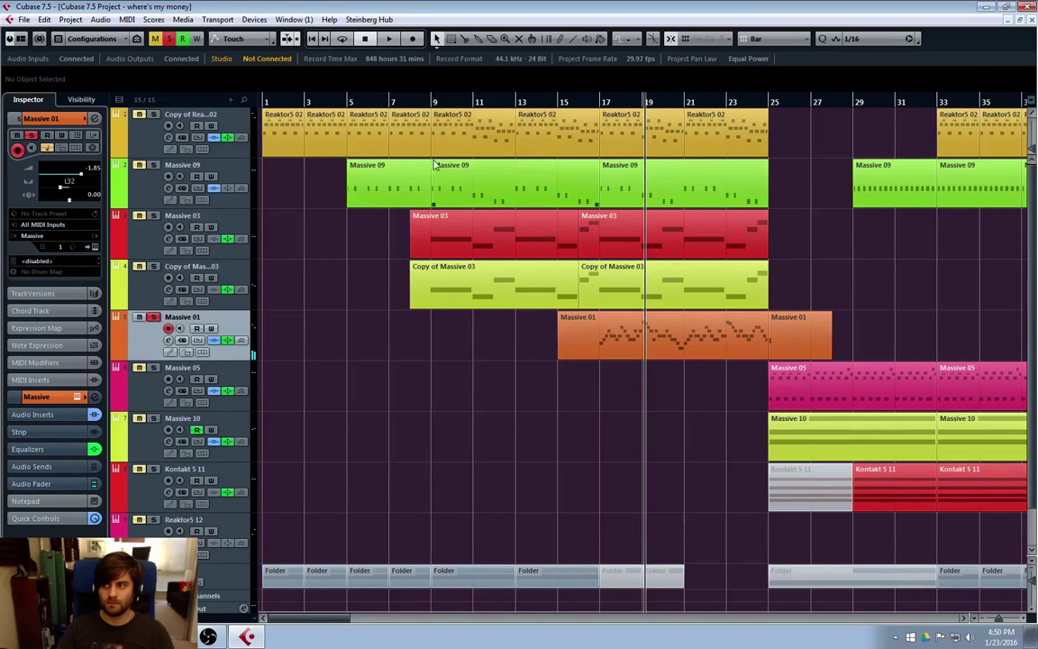
Solo the Reaktor track alongside Massive 01 and play the two together from bar 17.
{"action": "left_click", "coordinate": [131, 117]}
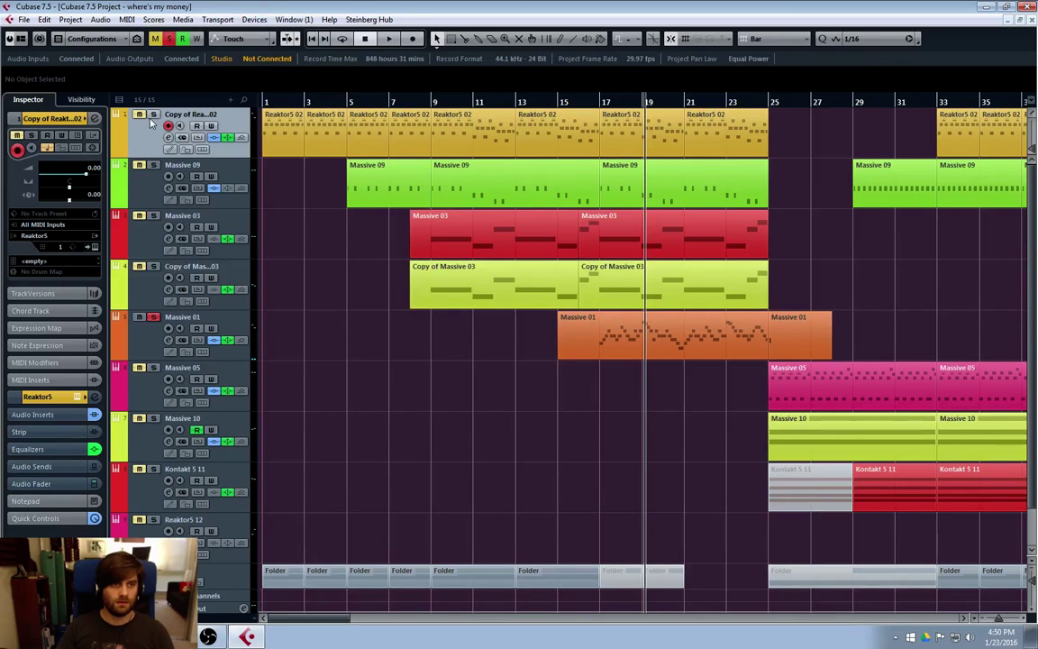
{"action": "left_click", "coordinate": [153, 115]}
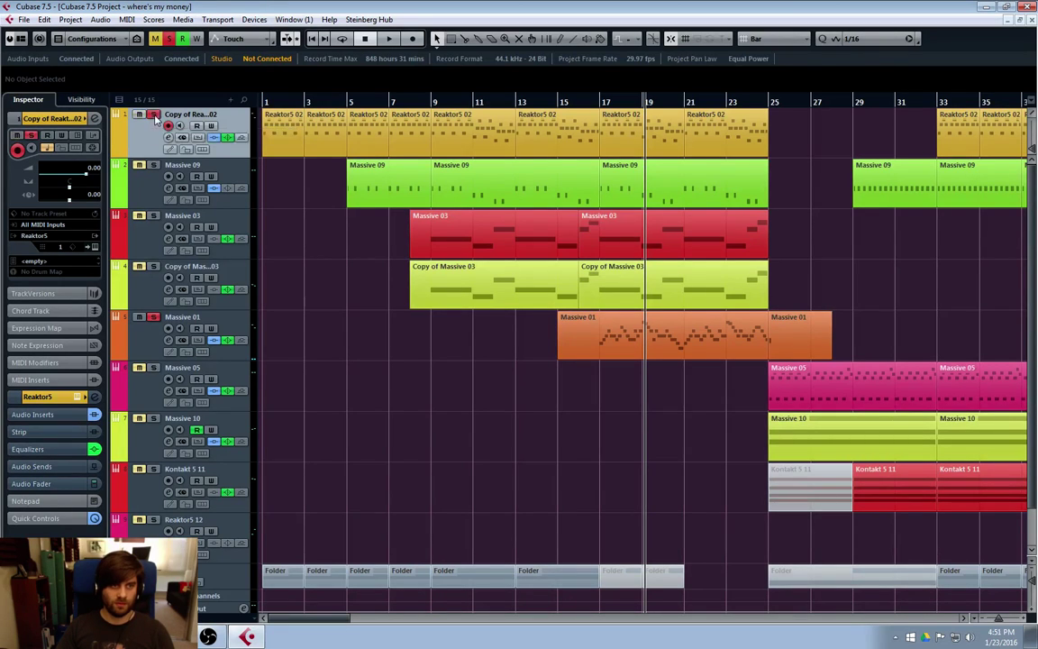
{"action": "left_click", "coordinate": [600, 102]}
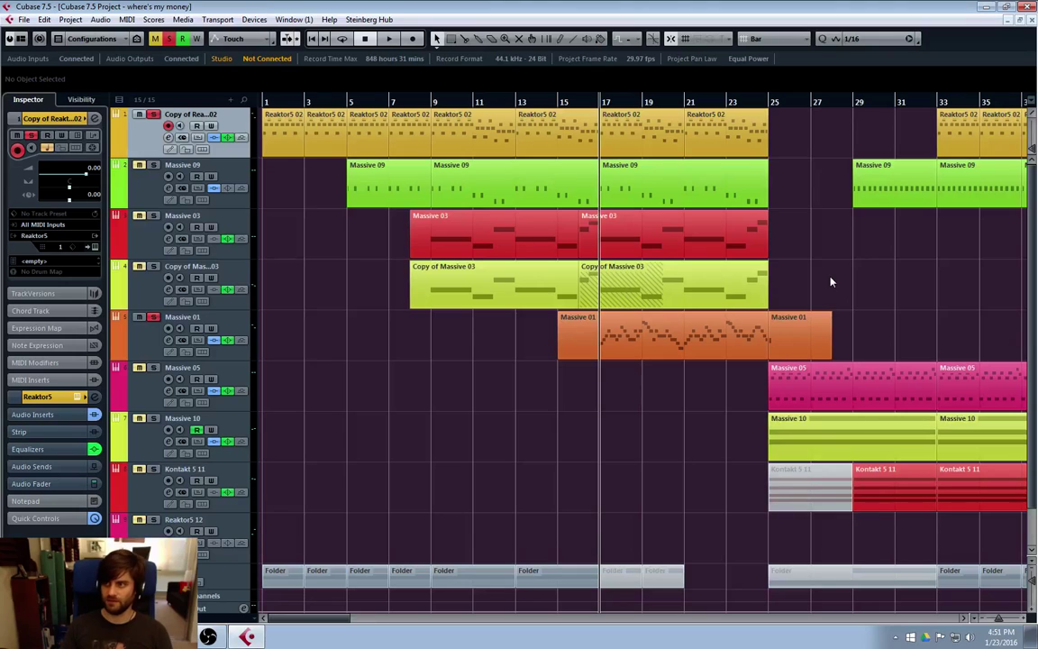
{"action": "key", "text": "space"}
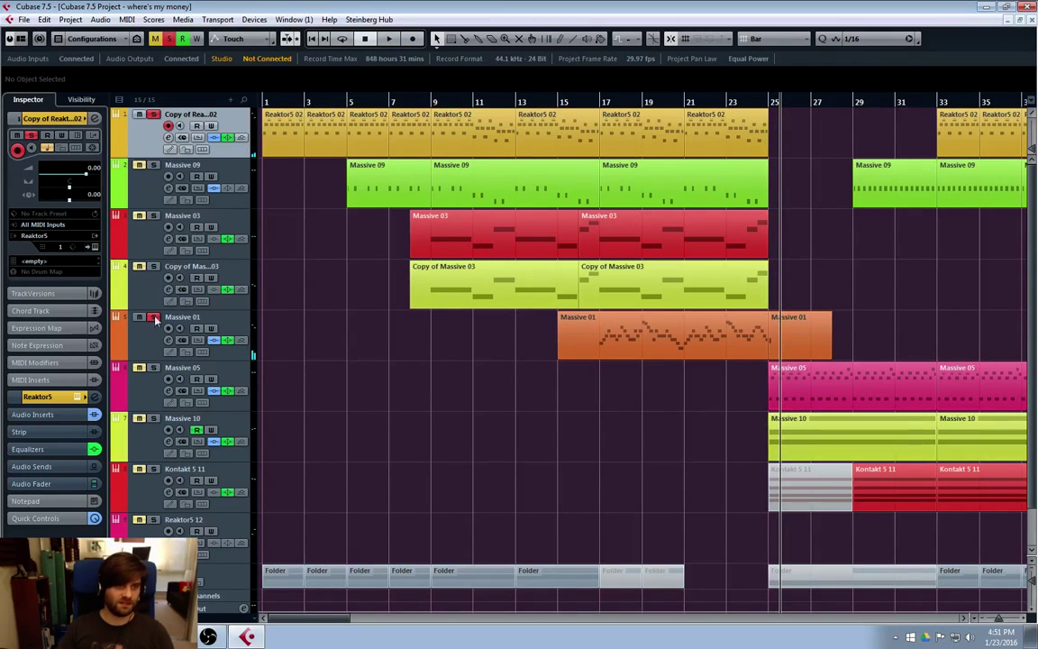
Show the Reaktor track's volume automation in an enlarged lane and add a drop to -1.61 at bar 17.
{"action": "right_click", "coordinate": [142, 168]}
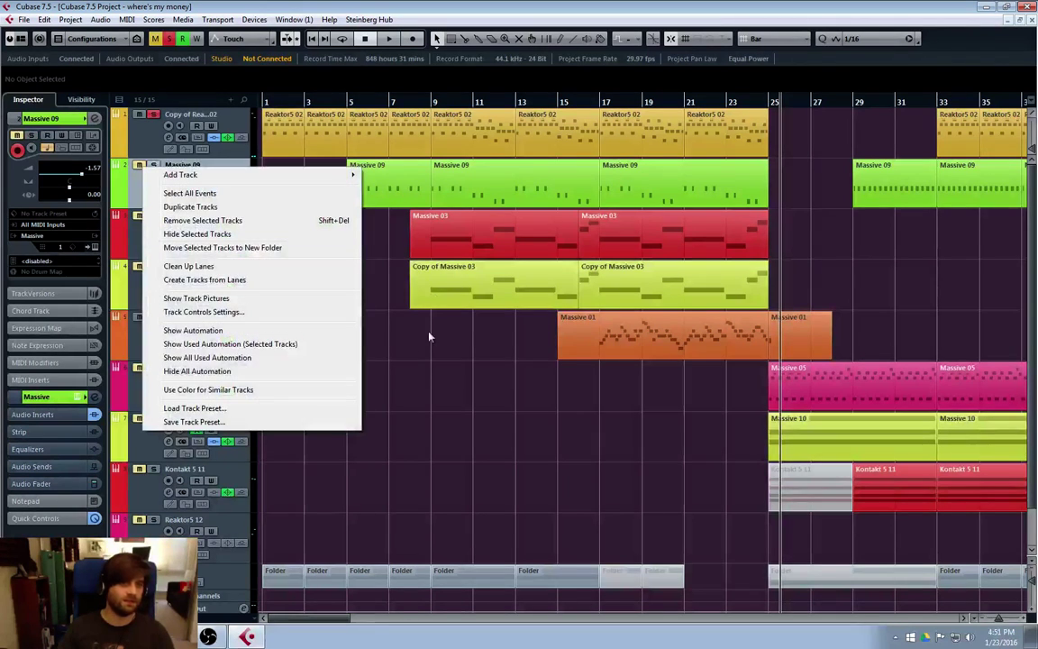
{"action": "left_click", "coordinate": [385, 297]}
{"action": "left_click", "coordinate": [150, 129]}
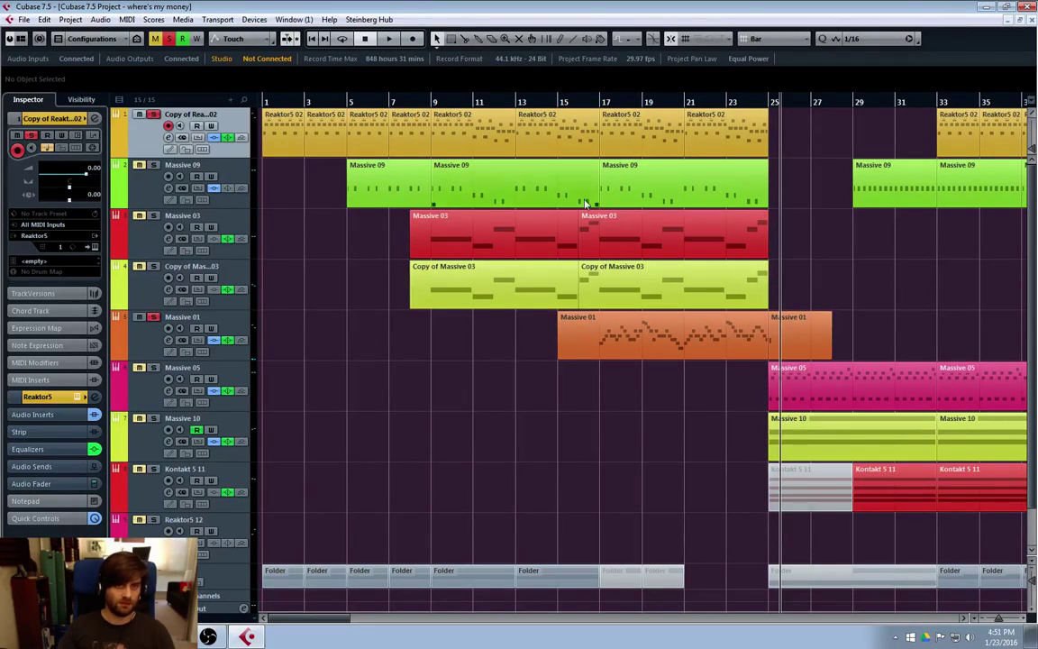
{"action": "left_click", "coordinate": [127, 150]}
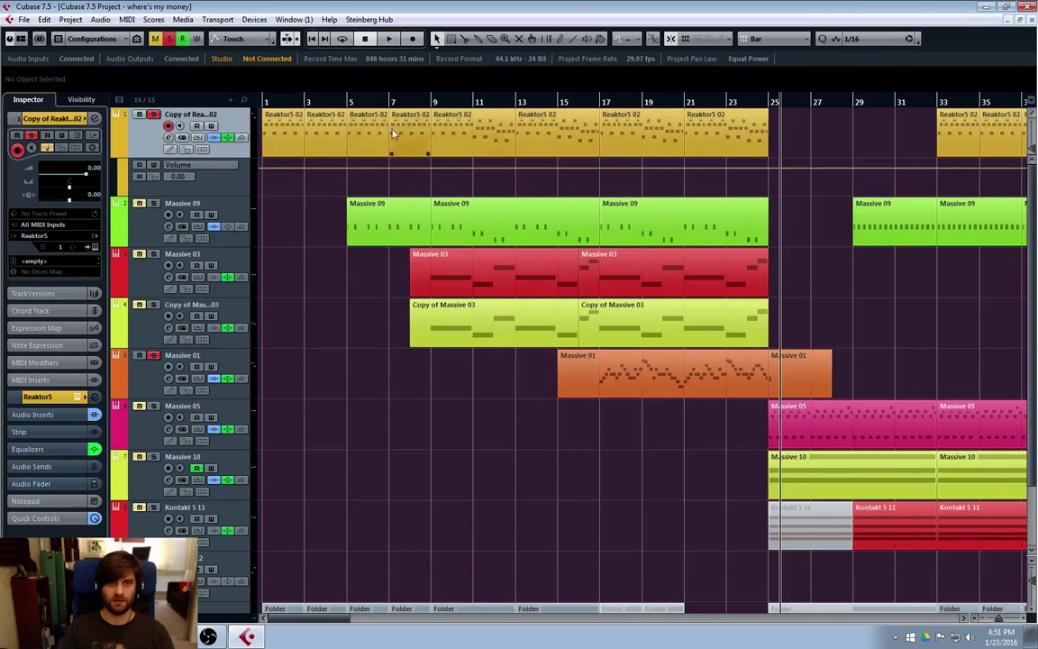
{"action": "left_click", "coordinate": [191, 177]}
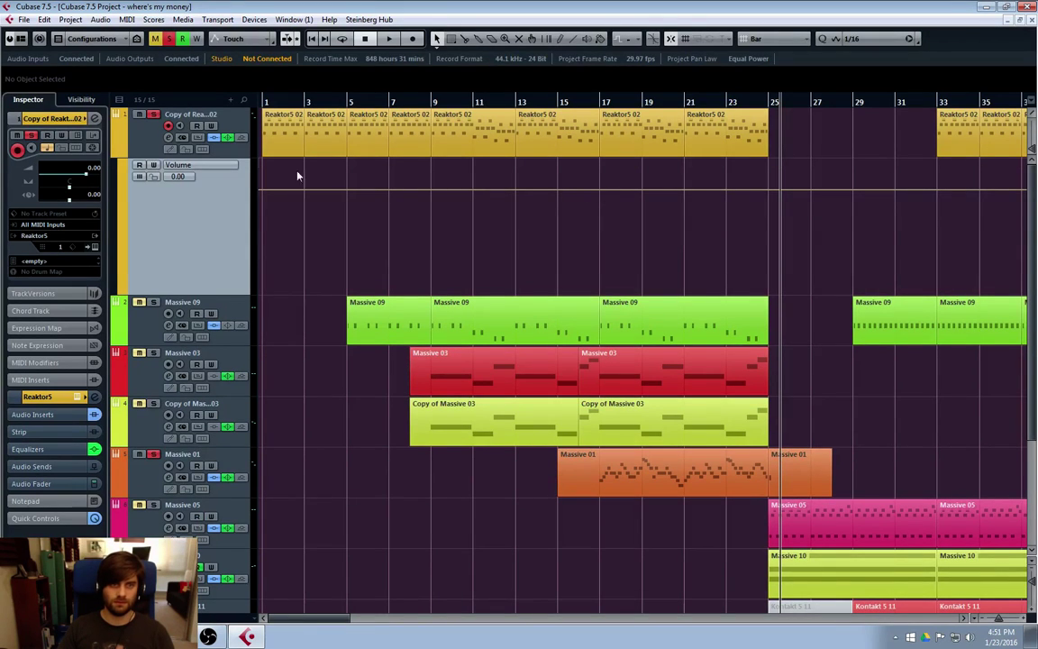
{"action": "left_click", "coordinate": [600, 192]}
{"action": "left_click_drag", "start_coordinate": [608, 195], "coordinate": [594, 204]}
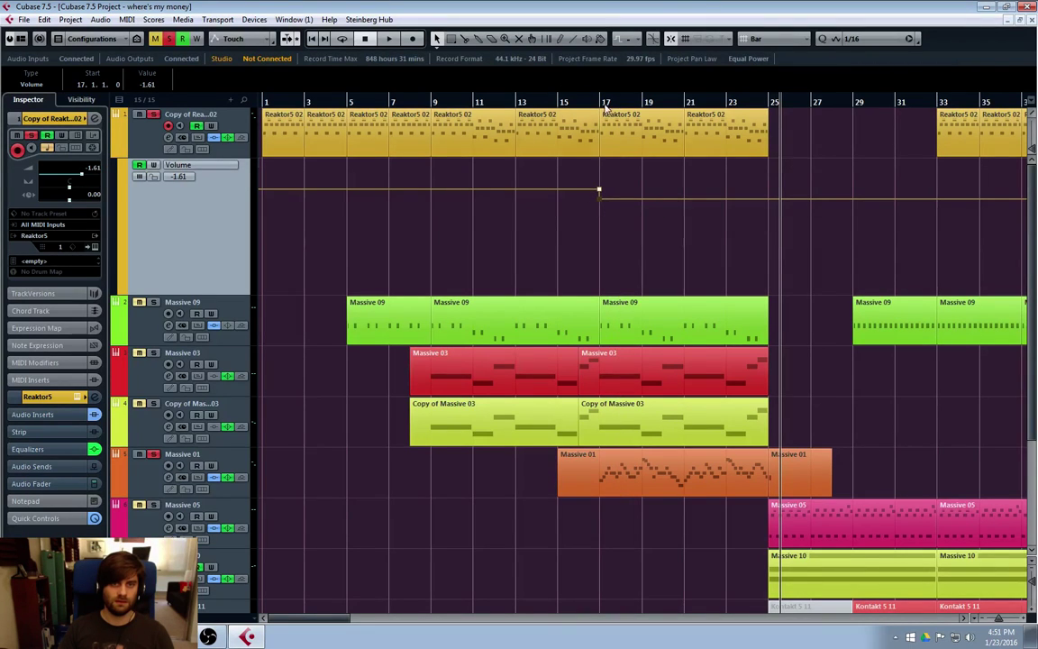
Turn off the solos on the Reaktor and Massive 01 tracks and play all tracks from bar 15 with the volume automation shown.
{"action": "left_click", "coordinate": [516, 102]}
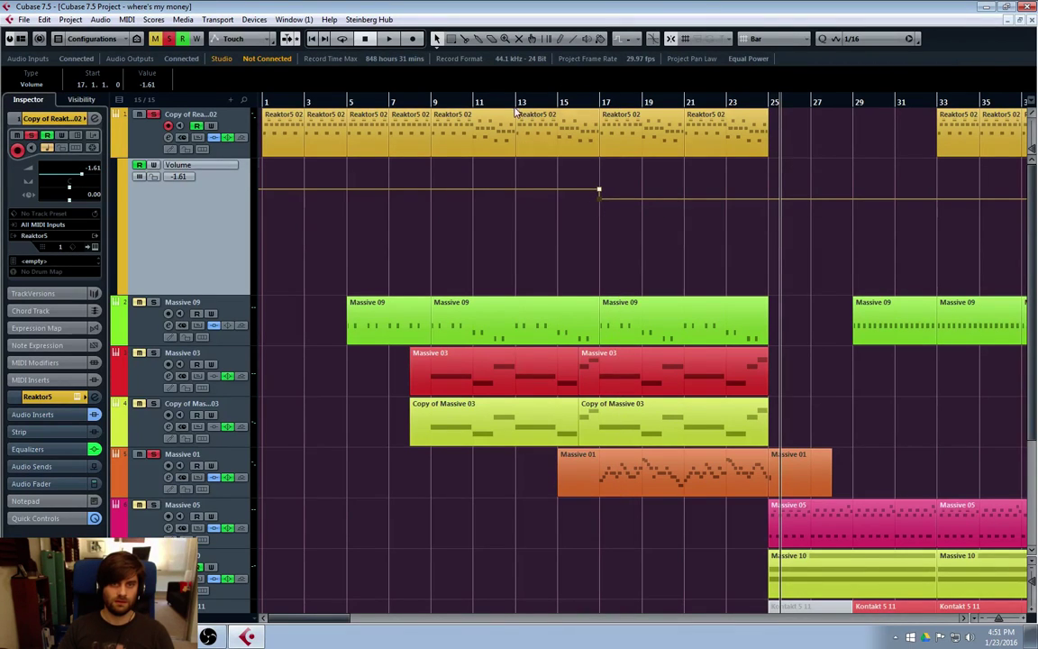
{"action": "left_click", "coordinate": [152, 118]}
{"action": "left_click", "coordinate": [151, 454]}
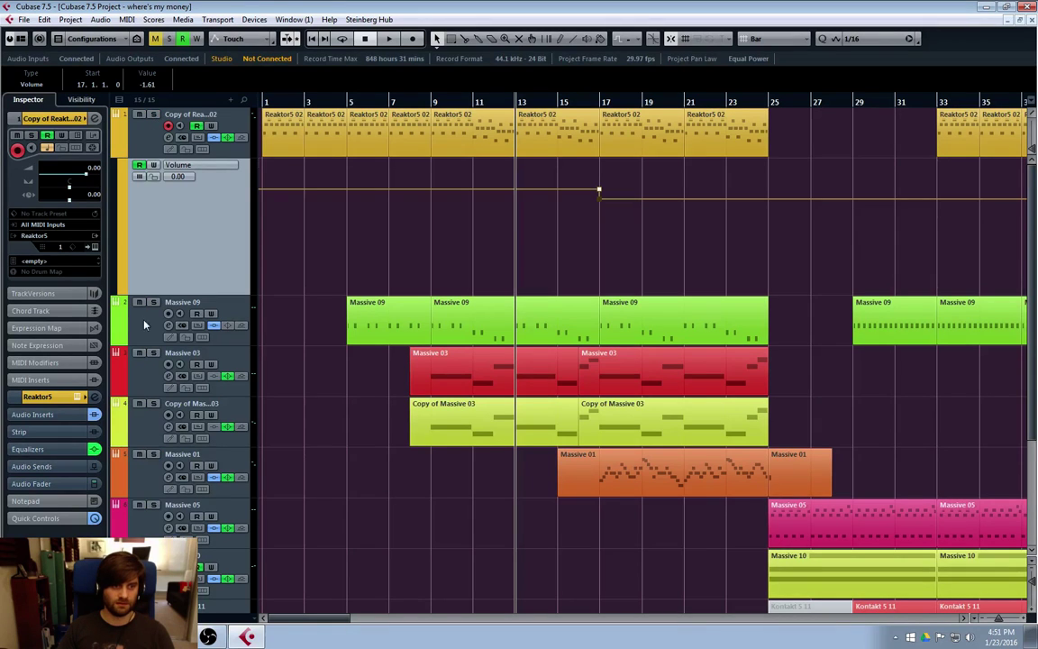
{"action": "left_click", "coordinate": [117, 150]}
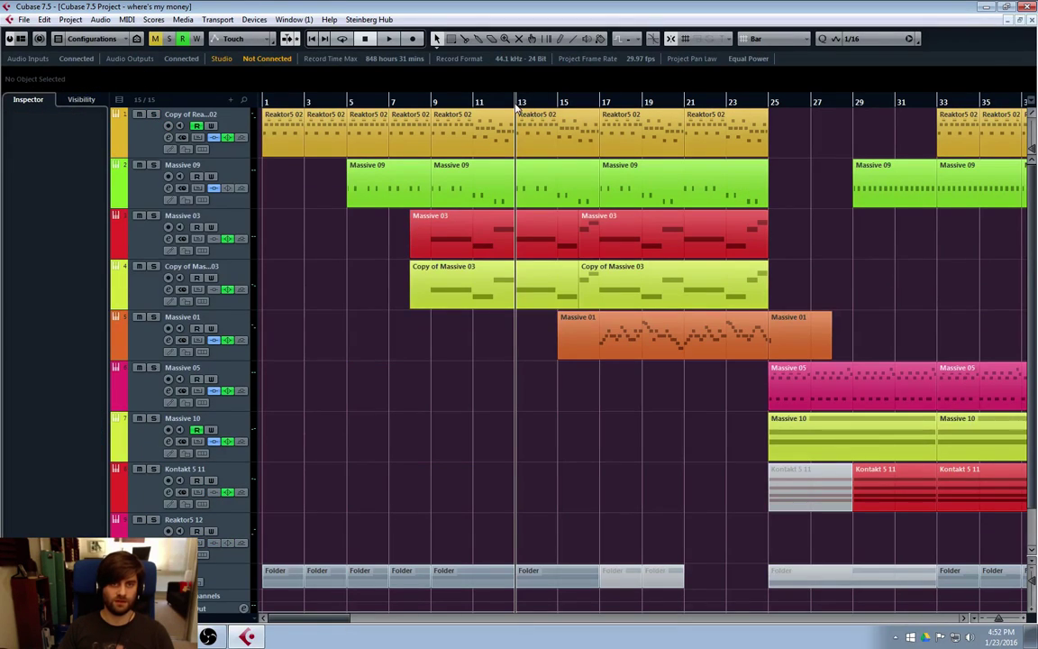
{"action": "left_click", "coordinate": [558, 101]}
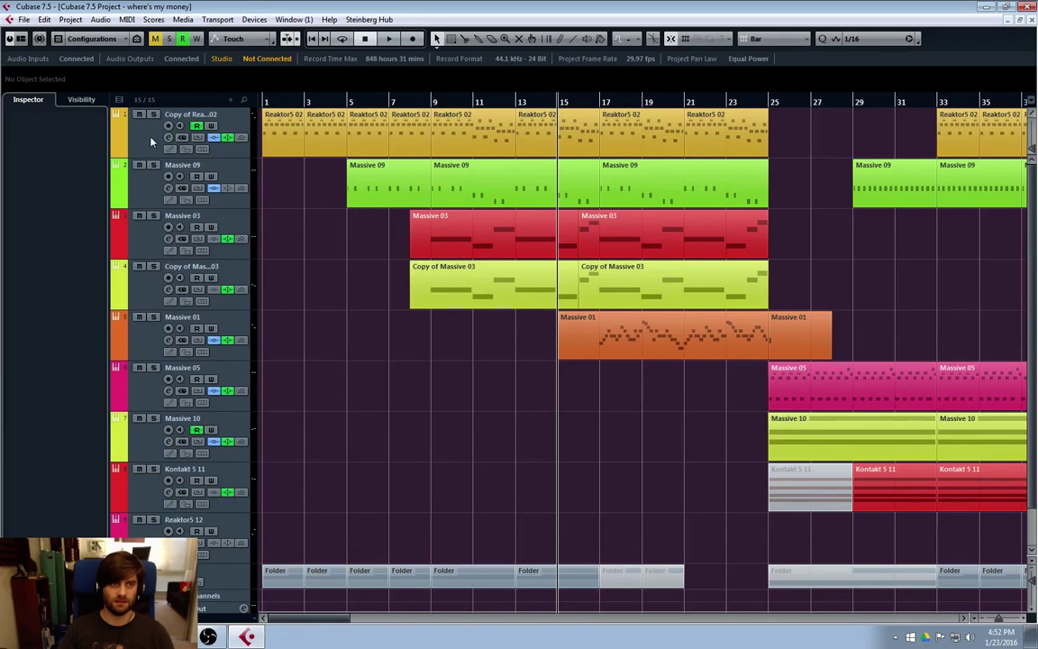
{"action": "left_click", "coordinate": [117, 151]}
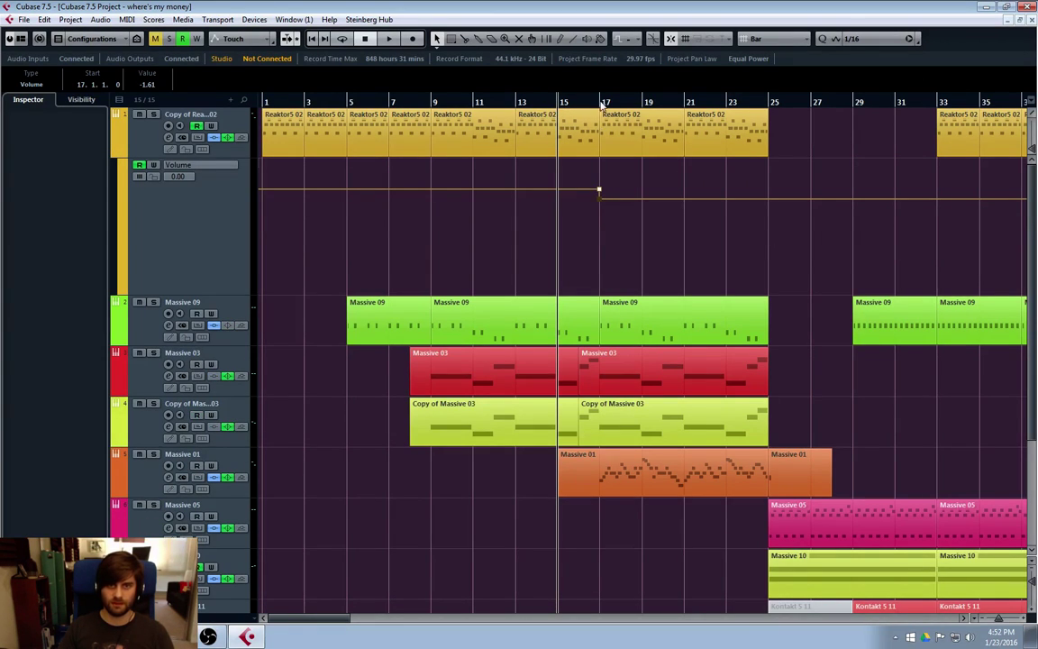
{"action": "key", "text": "space"}
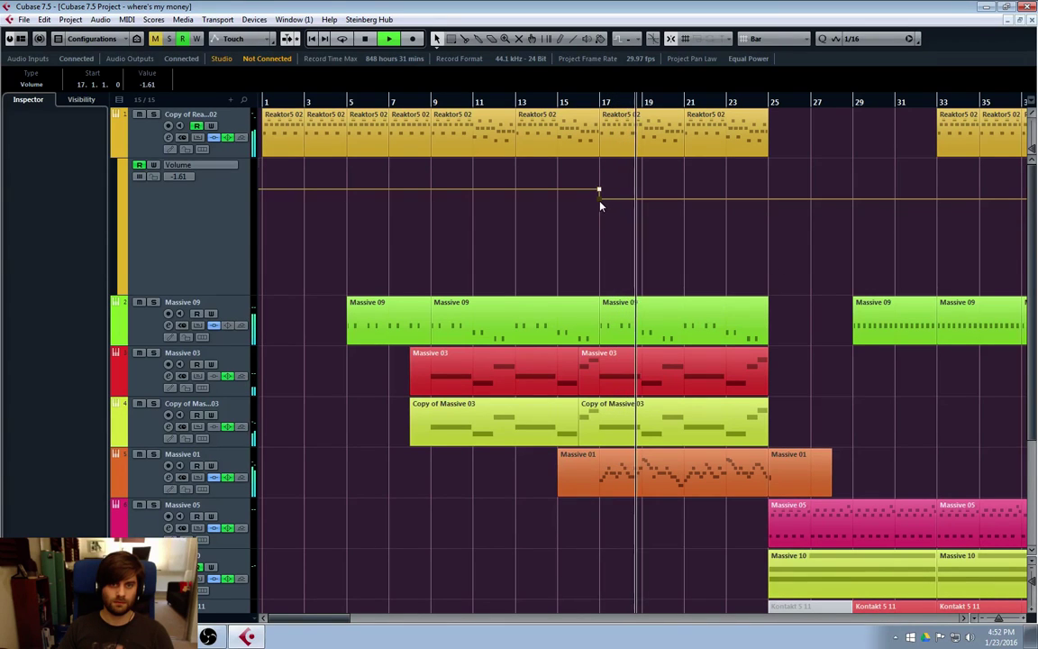
Reshape the Reaktor volume automation into a short ramp from bar 17 down to -2.81, stop playback, and hide the lane.
{"action": "mouse_move", "coordinate": [600, 202]}
{"action": "left_mouse_down"}
{"action": "mouse_move", "coordinate": [600, 216]}
{"action": "mouse_move", "coordinate": [617, 208]}
{"action": "left_mouse_up"}
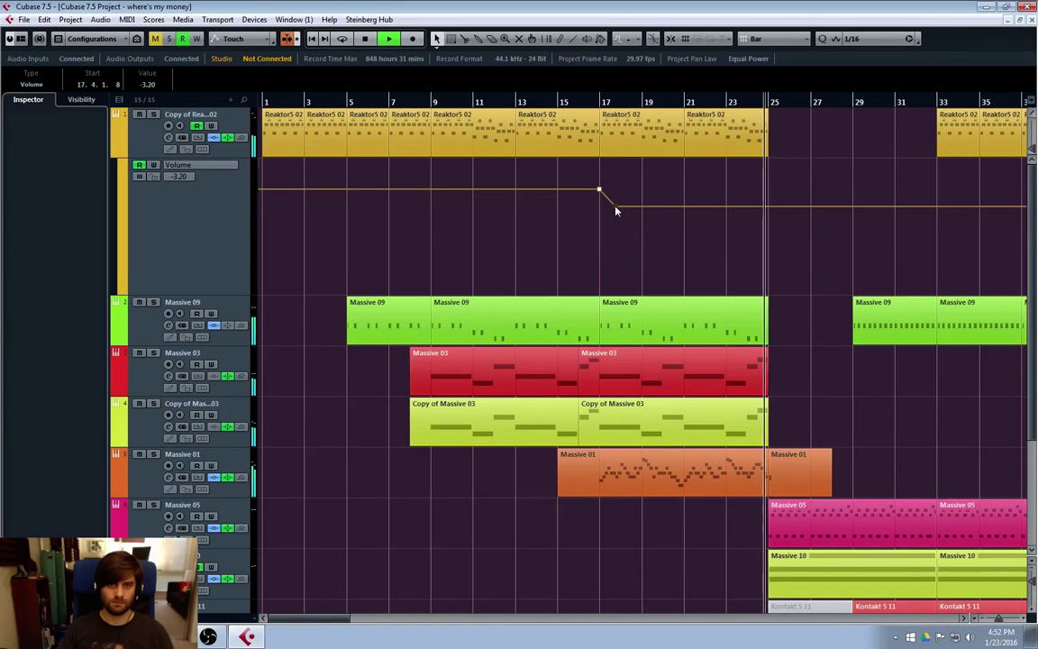
{"action": "key", "text": "space"}
{"action": "left_click_drag", "start_coordinate": [618, 210], "coordinate": [617, 209]}
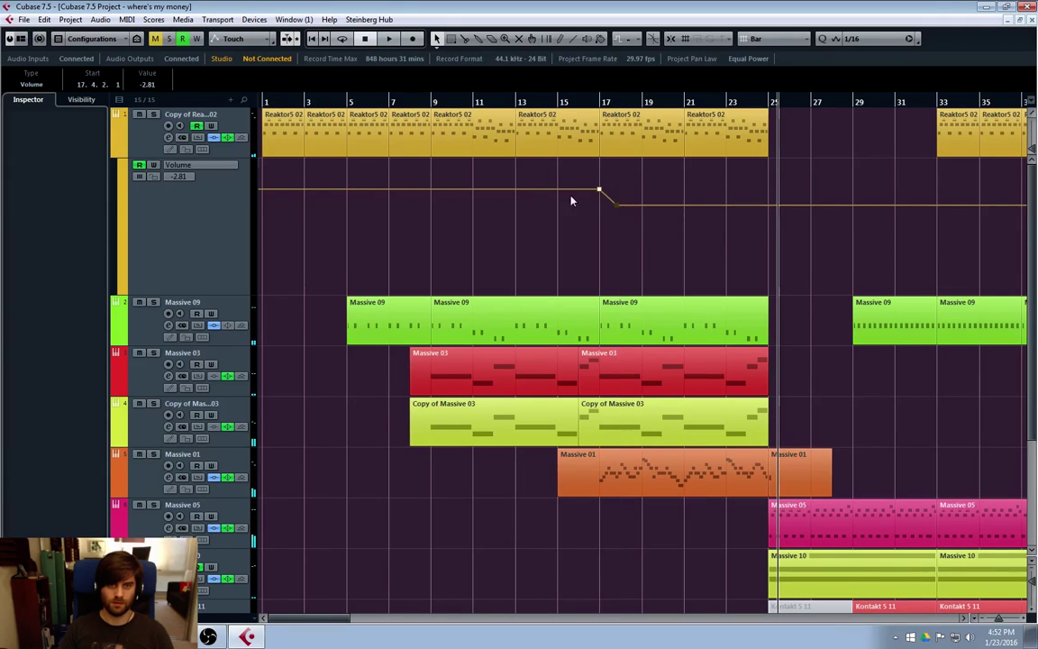
{"action": "left_click", "coordinate": [117, 148]}
Play all tracks briefly from bar 15, stop, and select the Massive 09 track.
{"action": "left_click", "coordinate": [559, 102]}
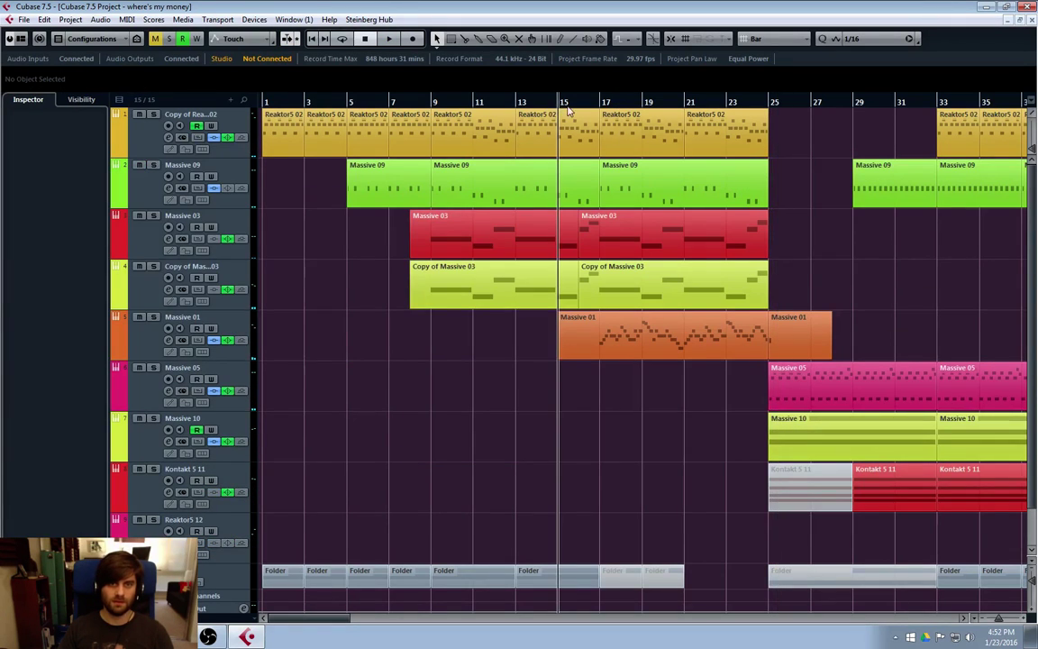
{"action": "key", "text": "space"}
{"action": "key", "text": "space"}
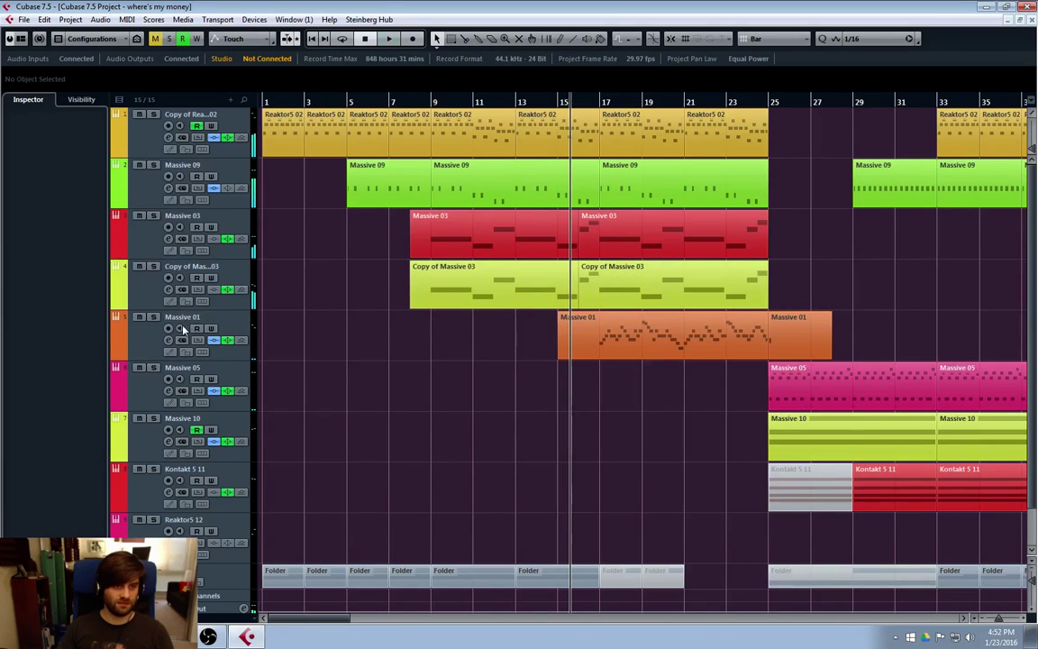
{"action": "left_click", "coordinate": [135, 293]}
{"action": "left_click", "coordinate": [126, 255]}
{"action": "left_click", "coordinate": [128, 174]}
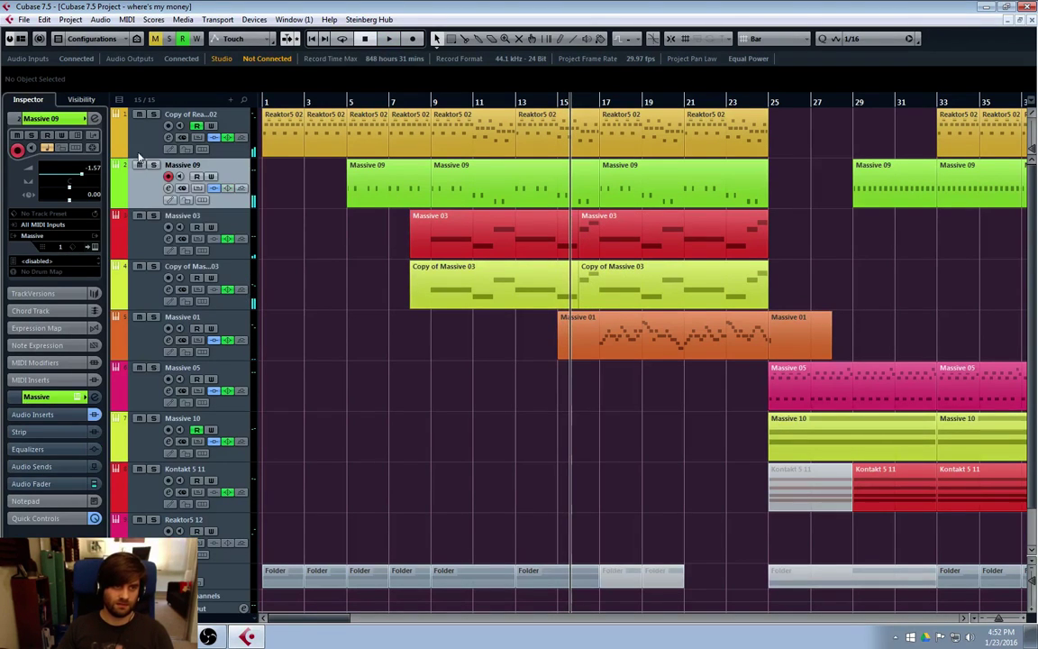
Review the first track's Reaktor5 instrument window again, close it, and briefly check the track's channel settings.
{"action": "left_click", "coordinate": [126, 128]}
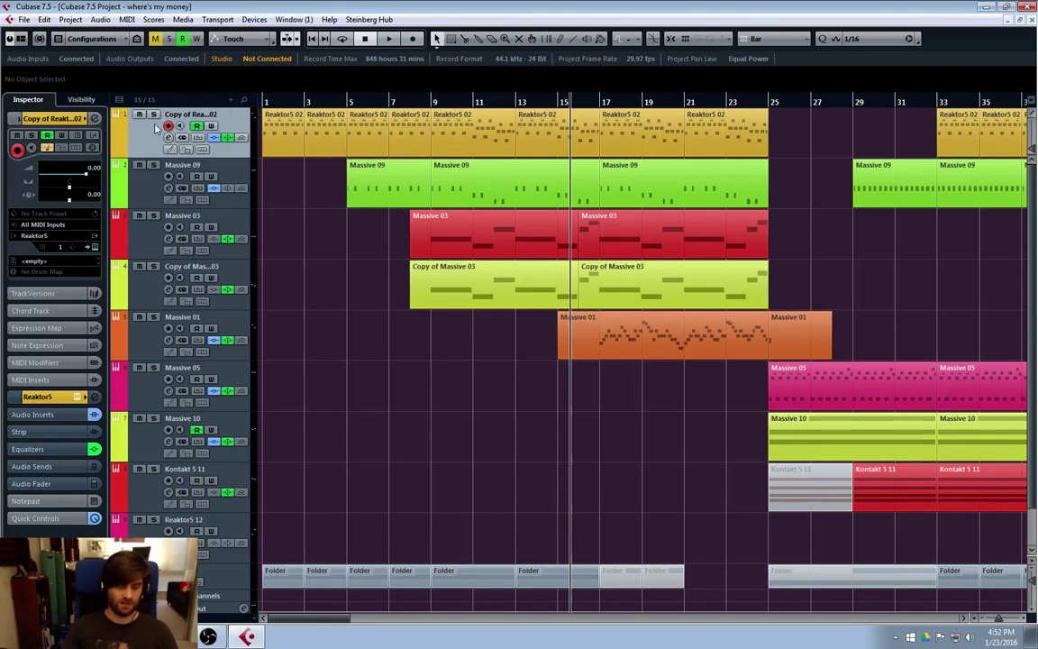
{"action": "left_click", "coordinate": [182, 137]}
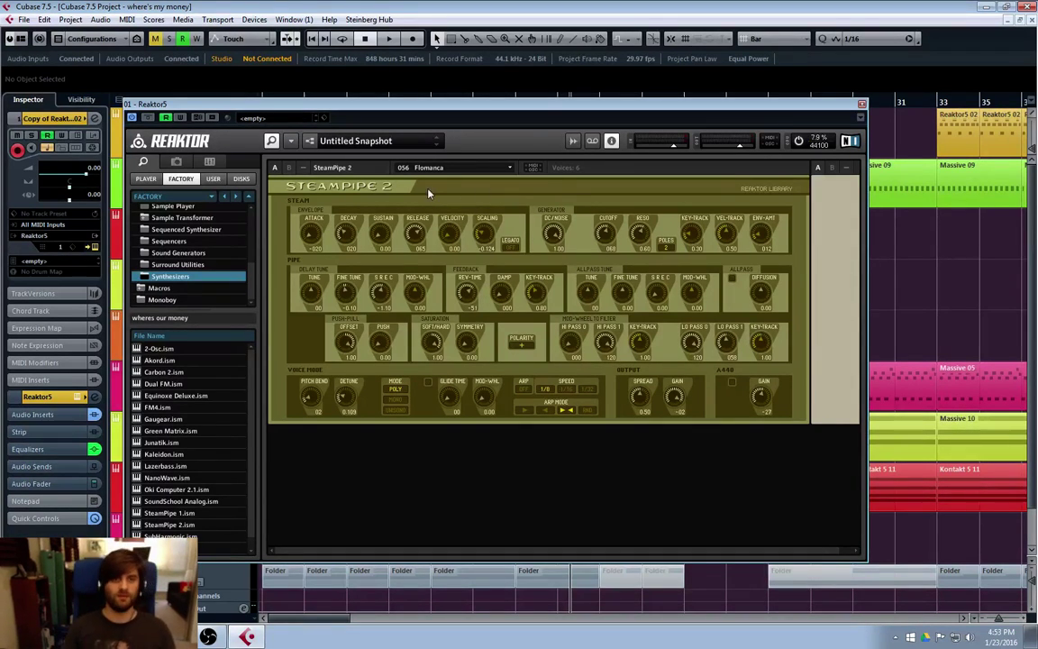
{"action": "left_click", "coordinate": [861, 104]}
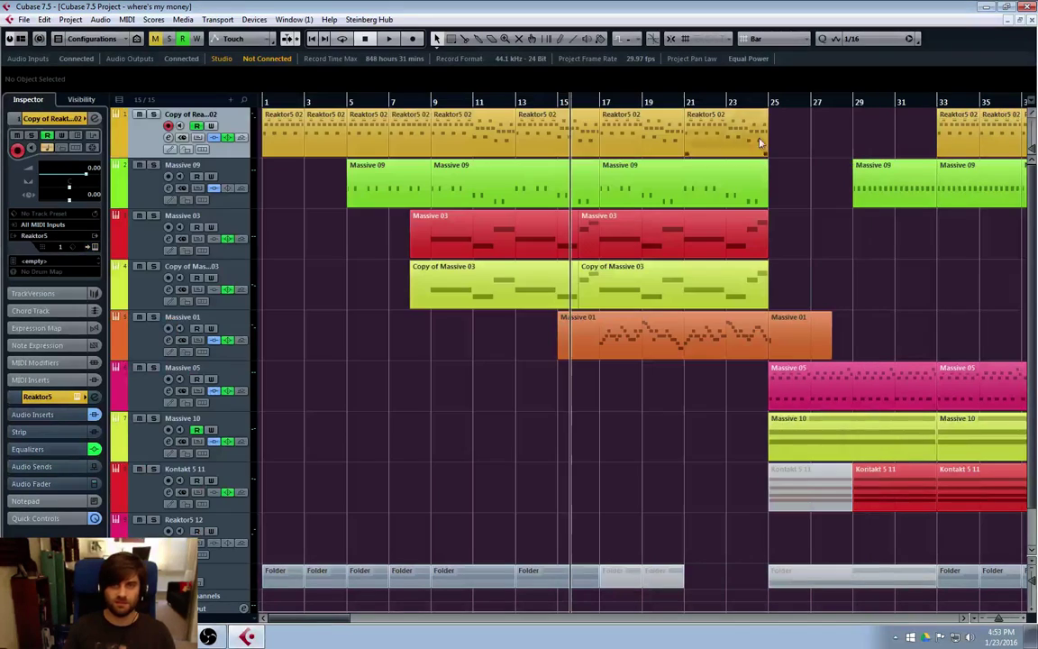
{"action": "left_click", "coordinate": [168, 137]}
{"action": "left_click", "coordinate": [168, 137]}
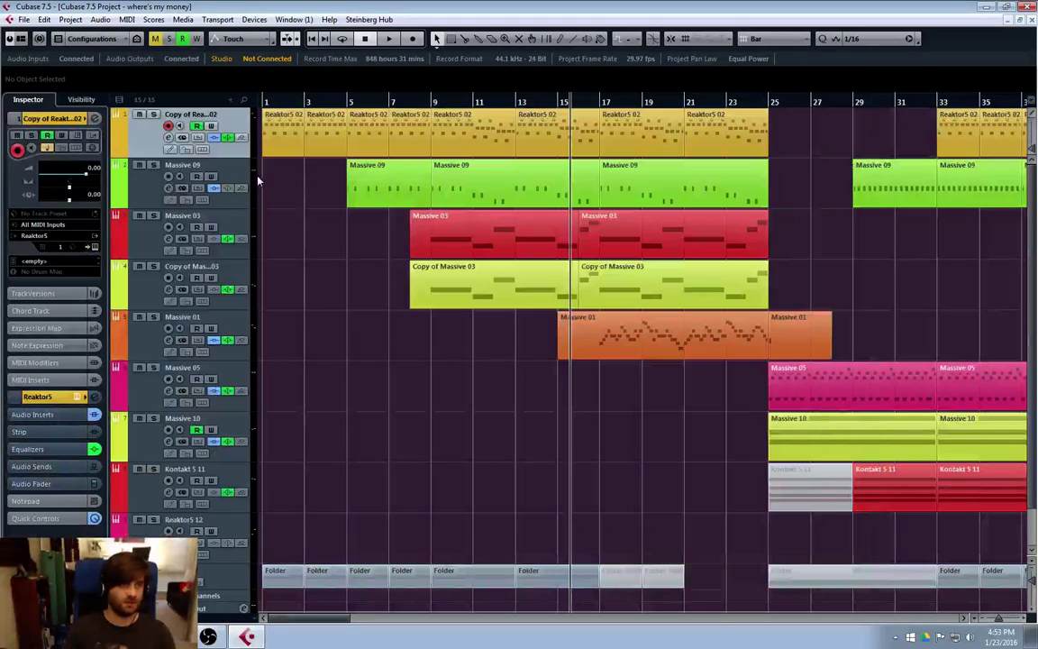
Open the Copy of Reaktor5 02 channel settings, review the inserts and equalizer curve, and close the window.
{"action": "left_click", "coordinate": [231, 137]}
{"action": "left_click", "coordinate": [243, 358]}
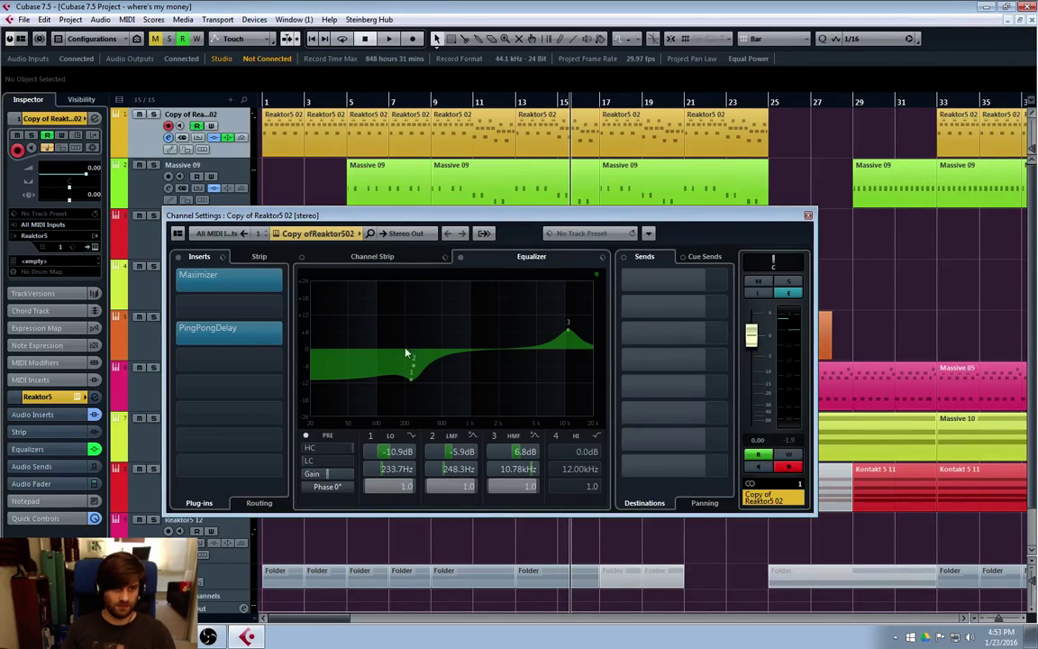
{"action": "left_click", "coordinate": [807, 215]}
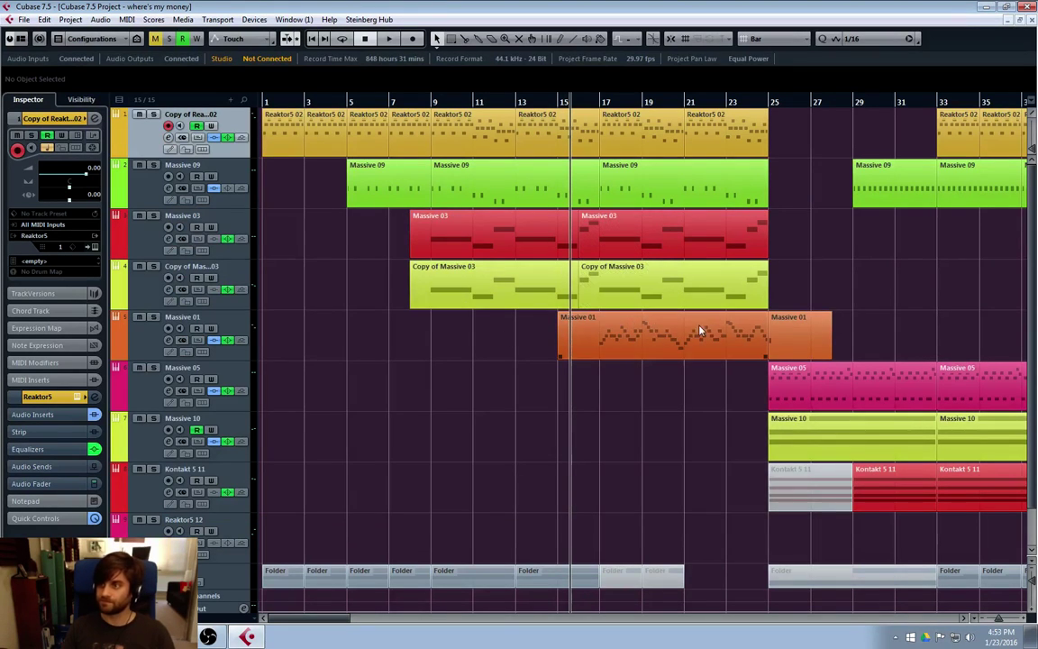
Select the Massive 01 track and move the playback position to just before bar 25.
{"action": "left_click", "coordinate": [139, 338]}
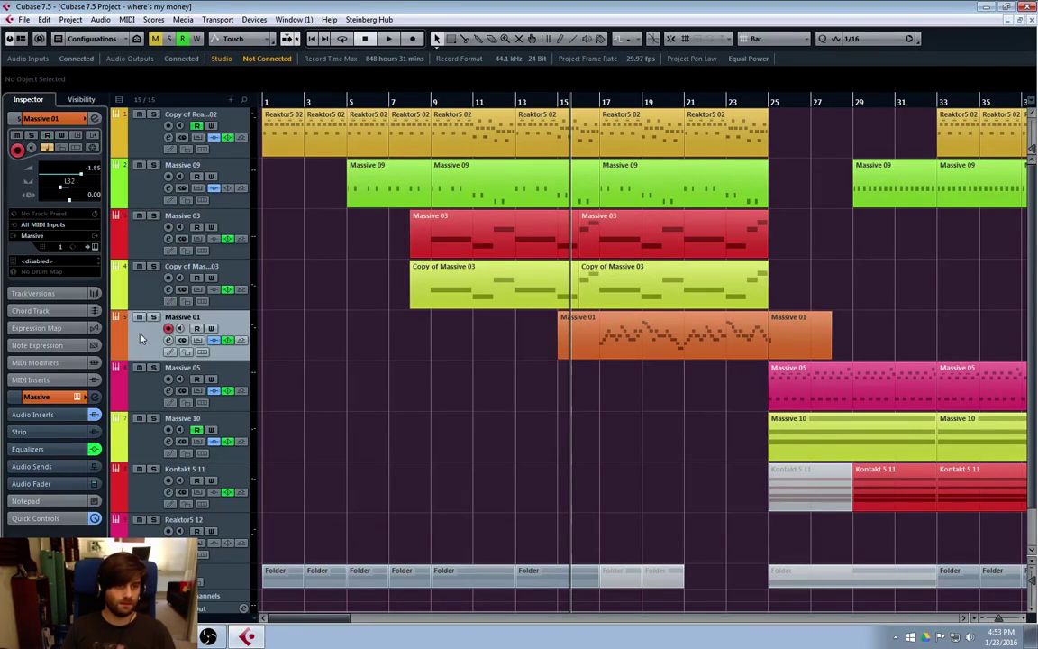
{"action": "left_click", "coordinate": [127, 281]}
{"action": "left_click", "coordinate": [134, 315]}
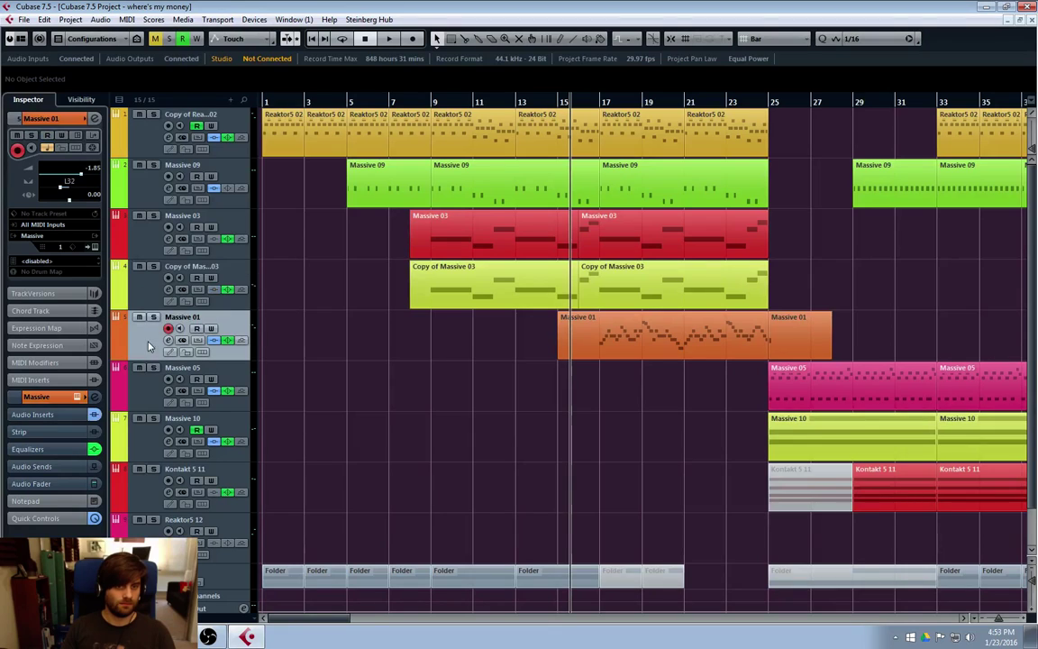
{"action": "left_click", "coordinate": [784, 178]}
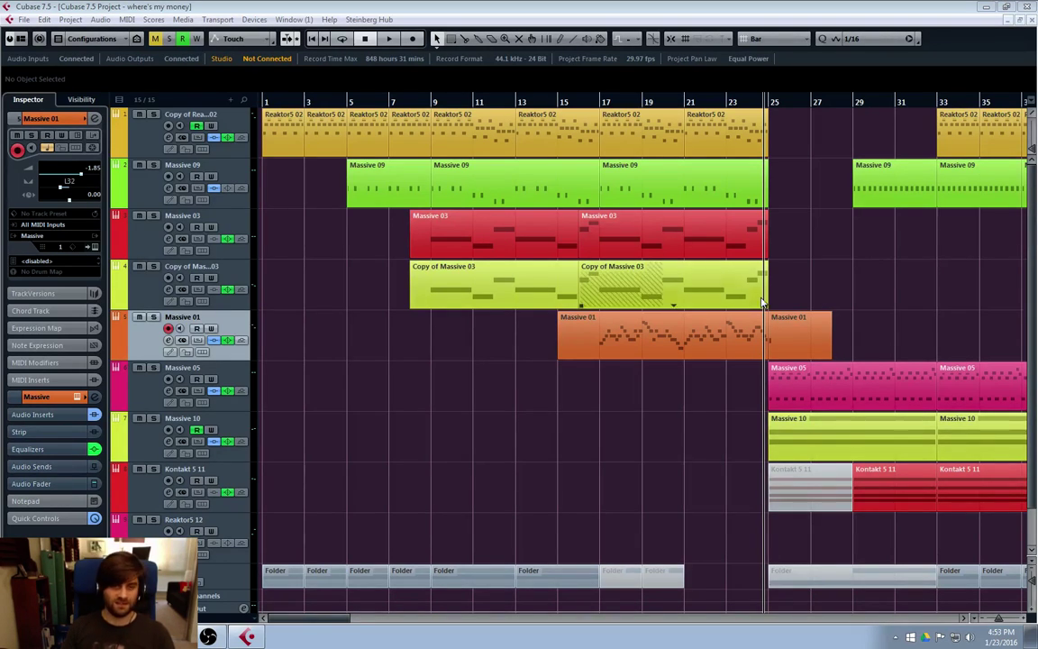
Select the Reaktor5 02 part at bar 17 and look over the section that starts at bar 25.
{"action": "mouse_move", "coordinate": [329, 625]}
{"action": "left_mouse_down"}
{"action": "mouse_move", "coordinate": [379, 620]}
{"action": "mouse_move", "coordinate": [280, 619]}
{"action": "mouse_move", "coordinate": [347, 620]}
{"action": "mouse_move", "coordinate": [329, 610]}
{"action": "left_mouse_up"}
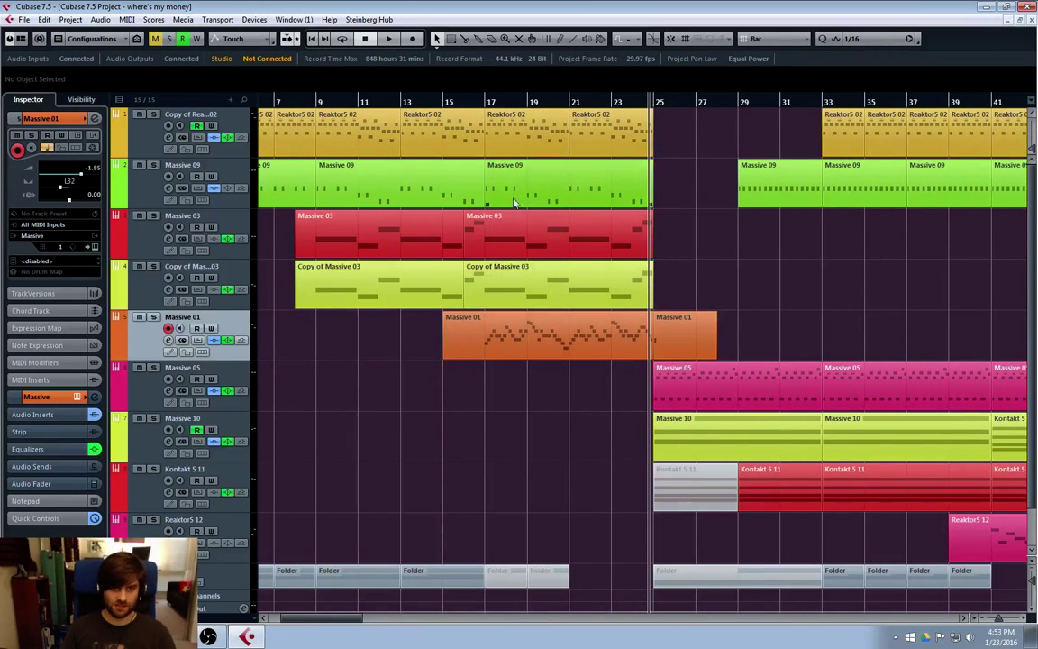
{"action": "left_click", "coordinate": [500, 127]}
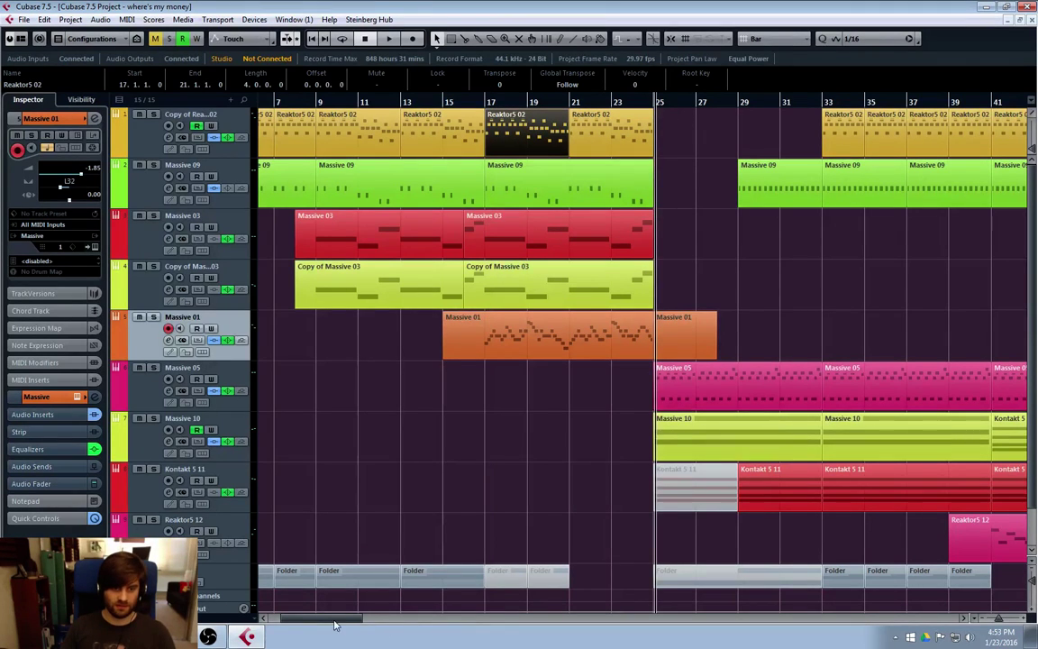
{"action": "left_click_drag", "start_coordinate": [332, 621], "coordinate": [369, 621]}
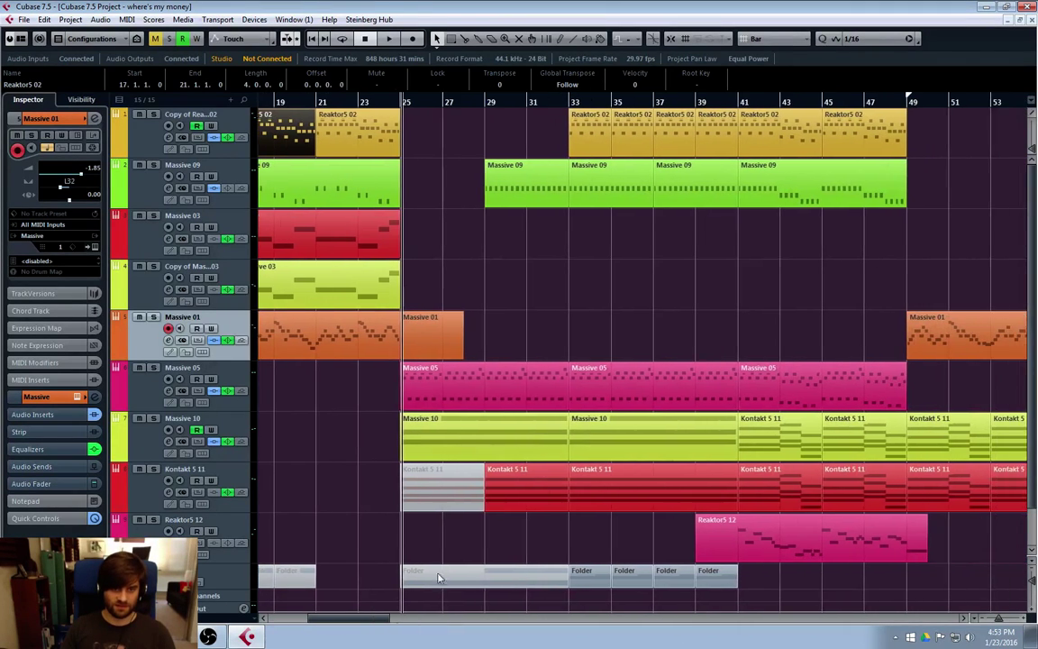
Play the transition from bar 21 into the section after bar 25, stop, and return to bar 25.
{"action": "left_click", "coordinate": [397, 102]}
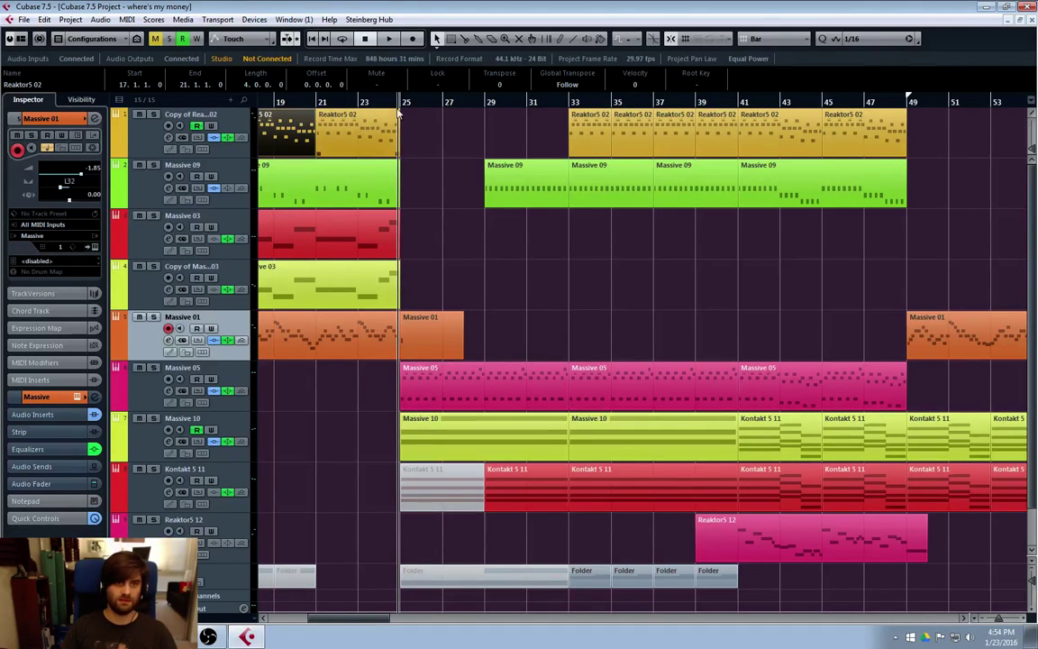
{"action": "key", "text": "g"}
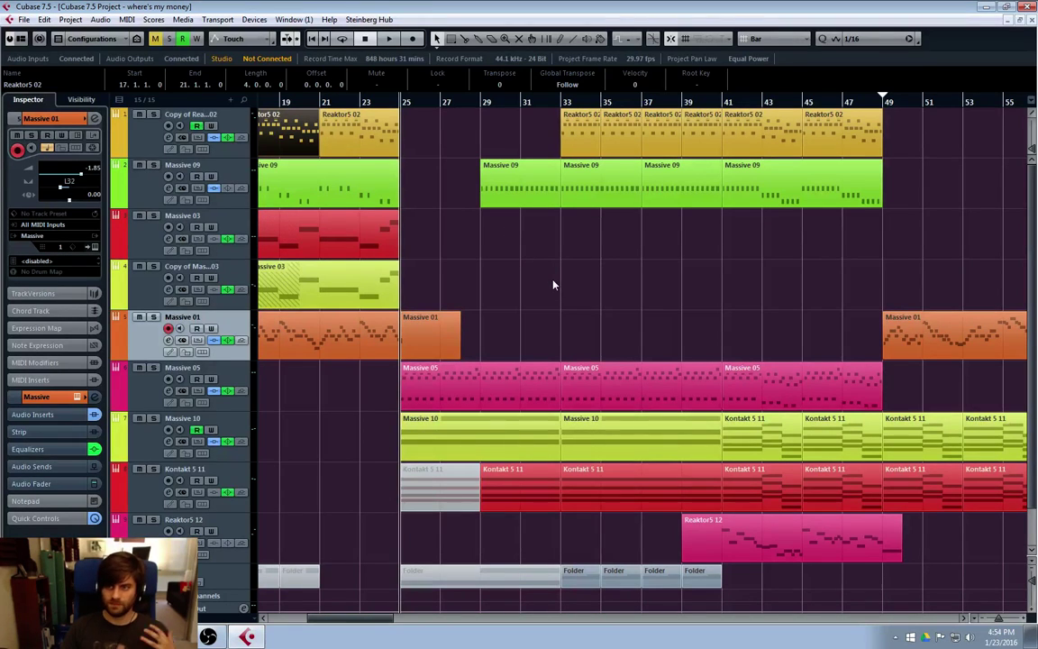
{"action": "key", "text": "space"}
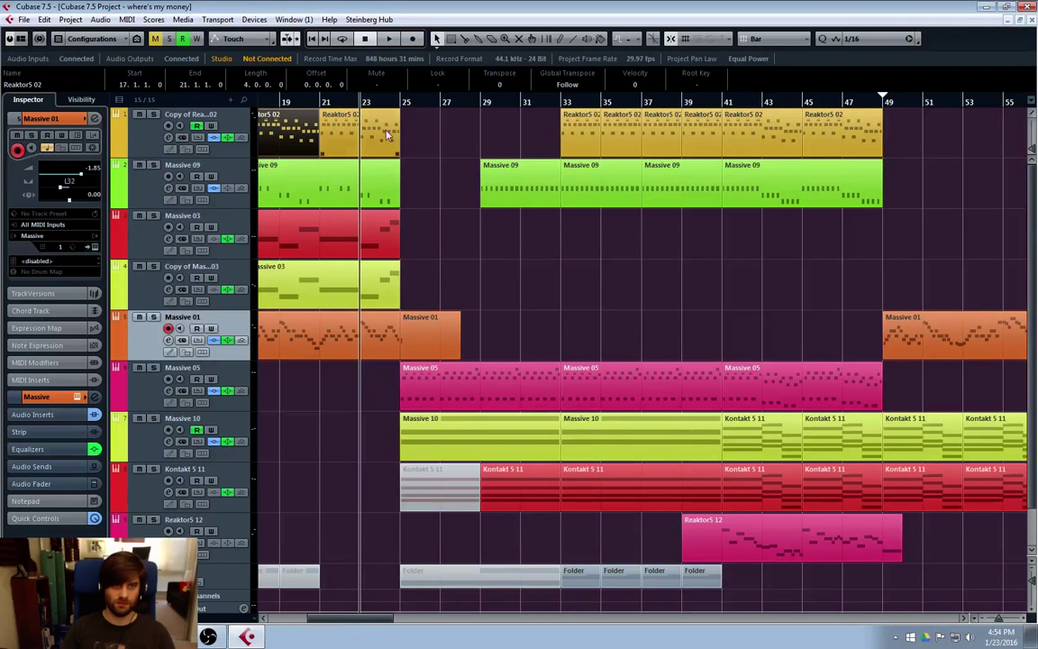
{"action": "left_click", "coordinate": [322, 102]}
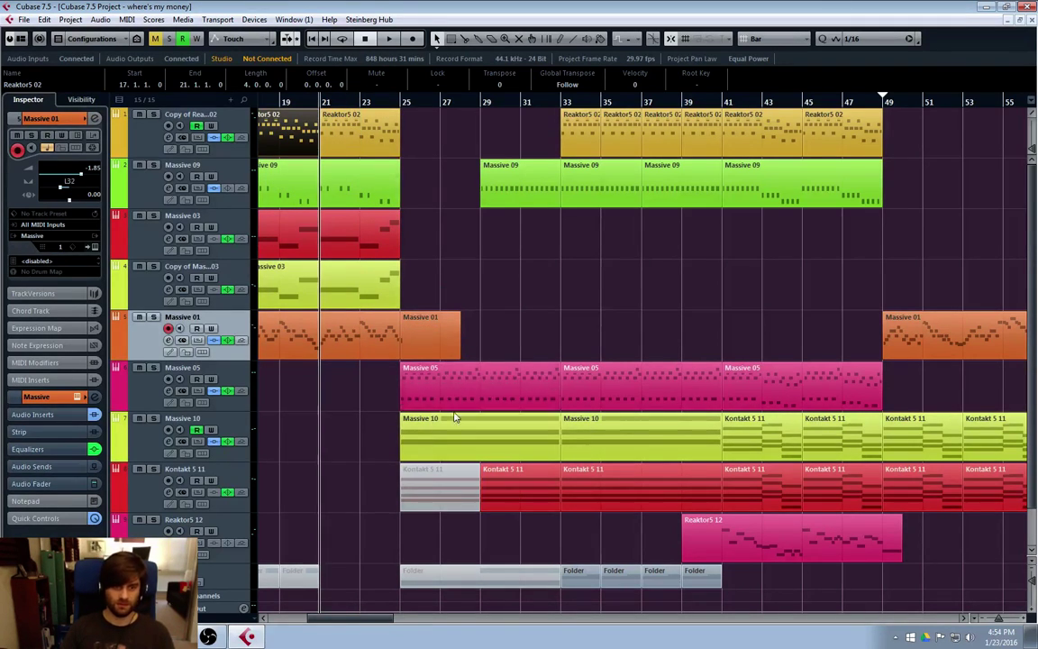
{"action": "key", "text": "space"}
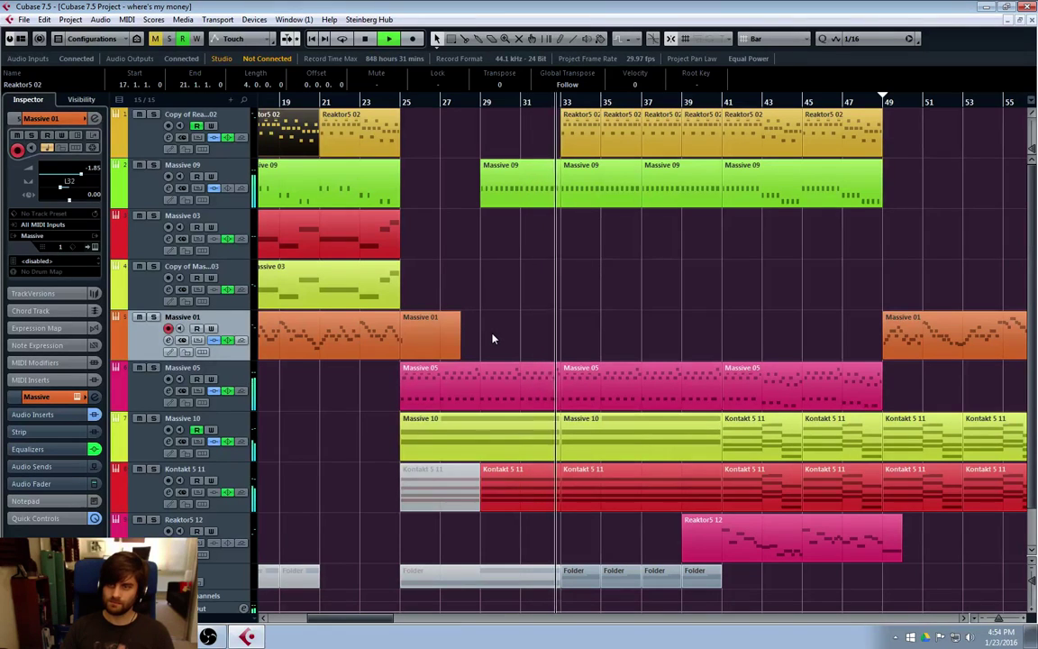
{"action": "key", "text": "space"}
{"action": "left_click", "coordinate": [399, 101]}
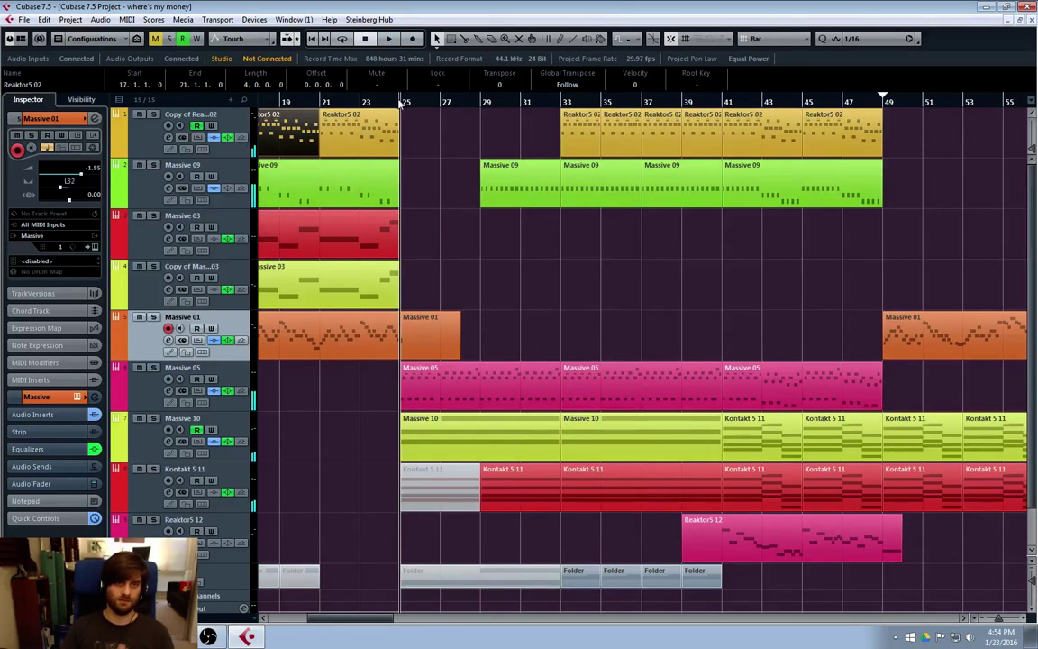
Select the Massive 05 track, clear the part selection, and examine the section from bar 41 onward.
{"action": "left_click", "coordinate": [147, 378]}
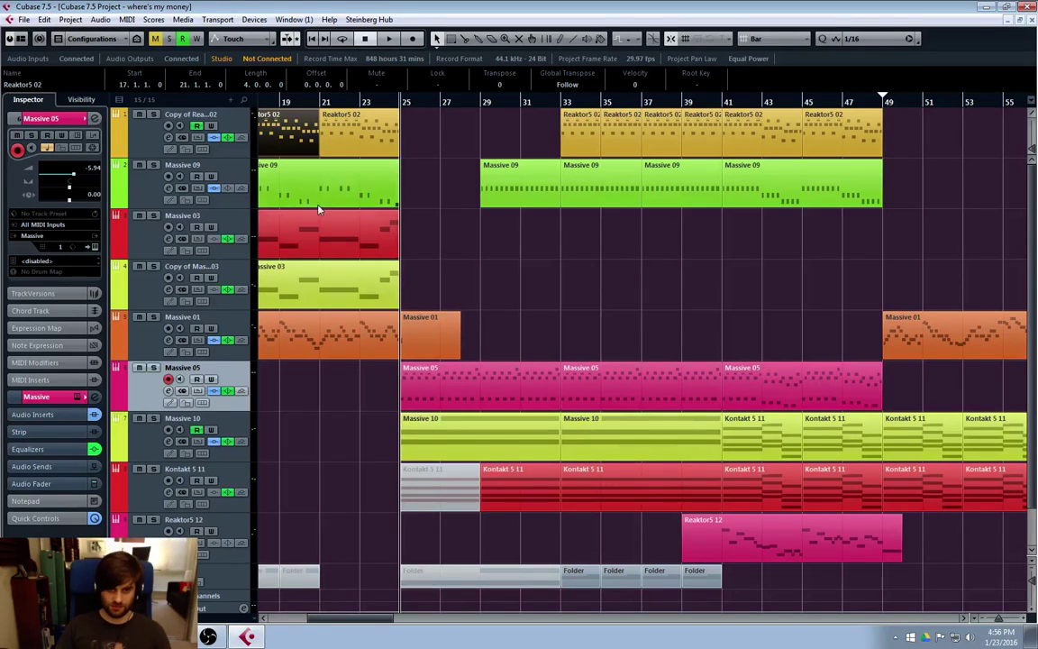
{"action": "left_click", "coordinate": [423, 110]}
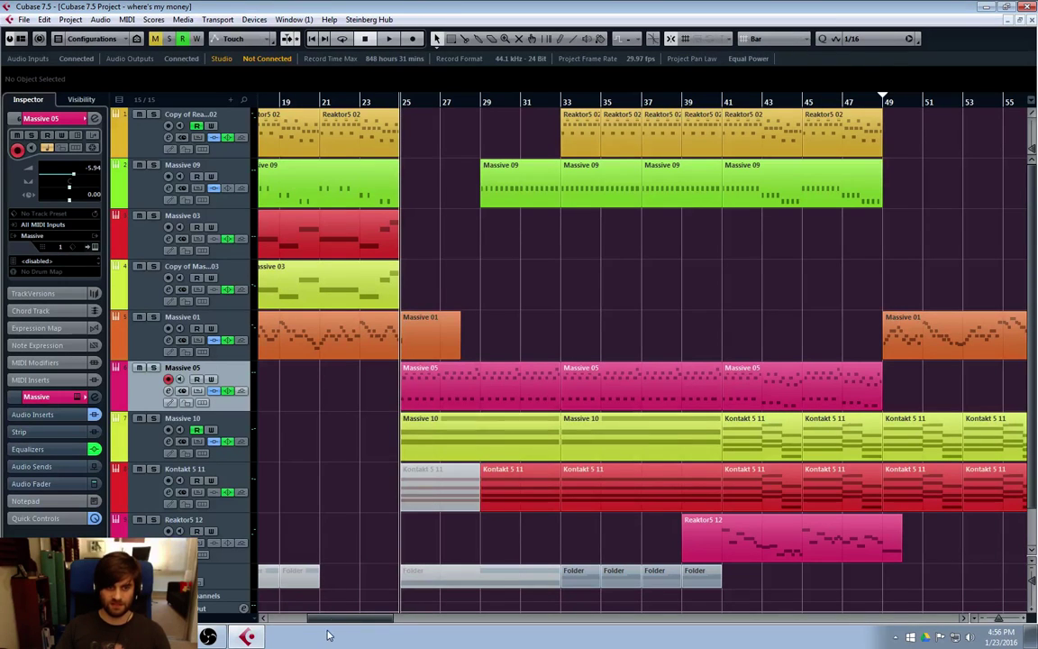
{"action": "scroll", "coordinate": [348, 621], "scroll_direction": "right", "scroll_amount": 2}
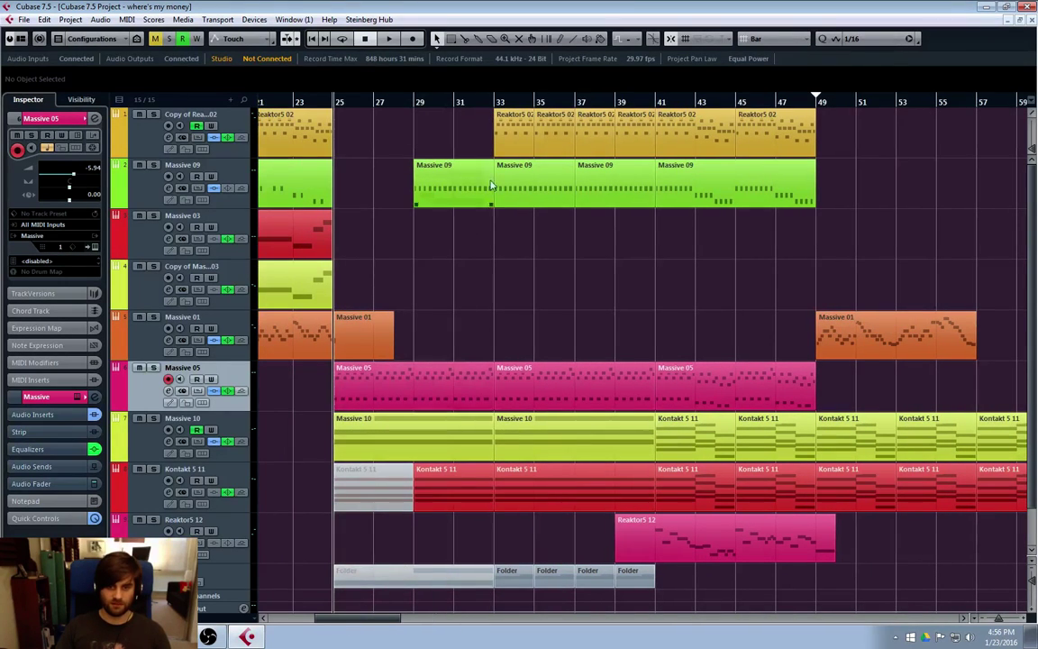
{"action": "left_click", "coordinate": [656, 103]}
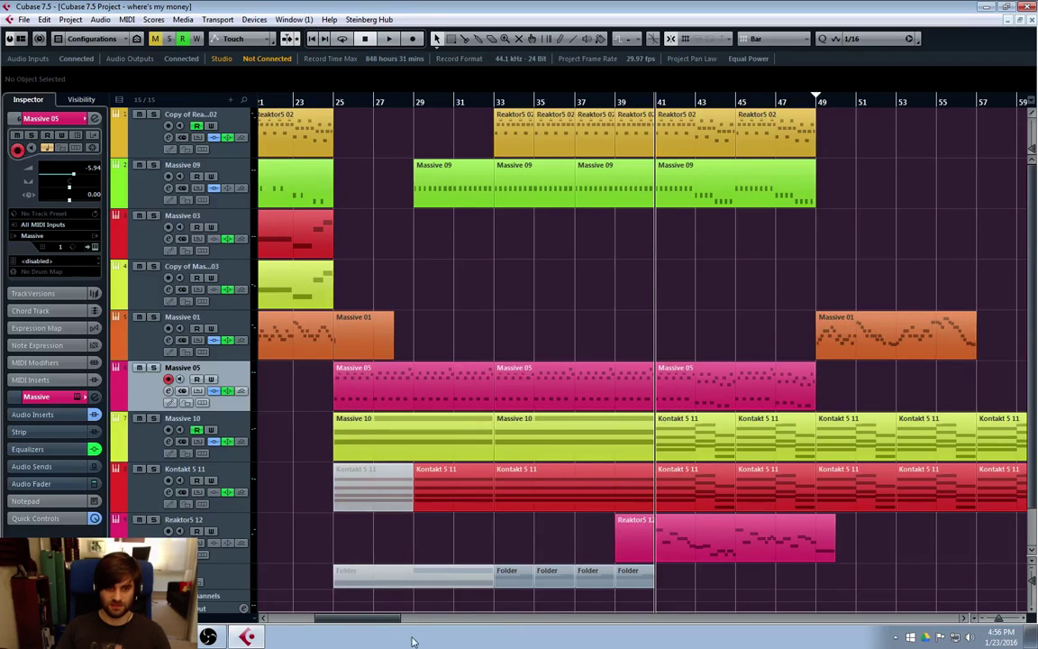
{"action": "mouse_move", "coordinate": [357, 622]}
{"action": "left_mouse_down"}
{"action": "mouse_move", "coordinate": [376, 622]}
{"action": "mouse_move", "coordinate": [333, 622]}
{"action": "mouse_move", "coordinate": [371, 622]}
{"action": "left_mouse_up"}
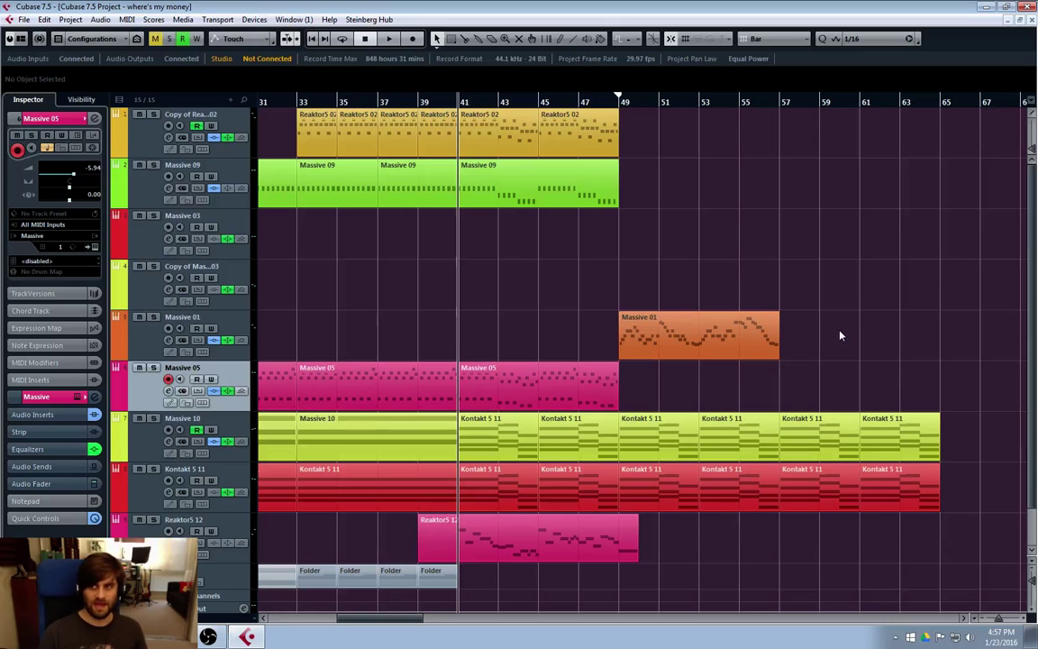
Compare the Reaktor5 02 part at bar 9 with the closing section, audition bars 49 to 57, and clear the selection.
{"action": "scroll", "coordinate": [721, 306], "scroll_direction": "left", "scroll_amount": 10}
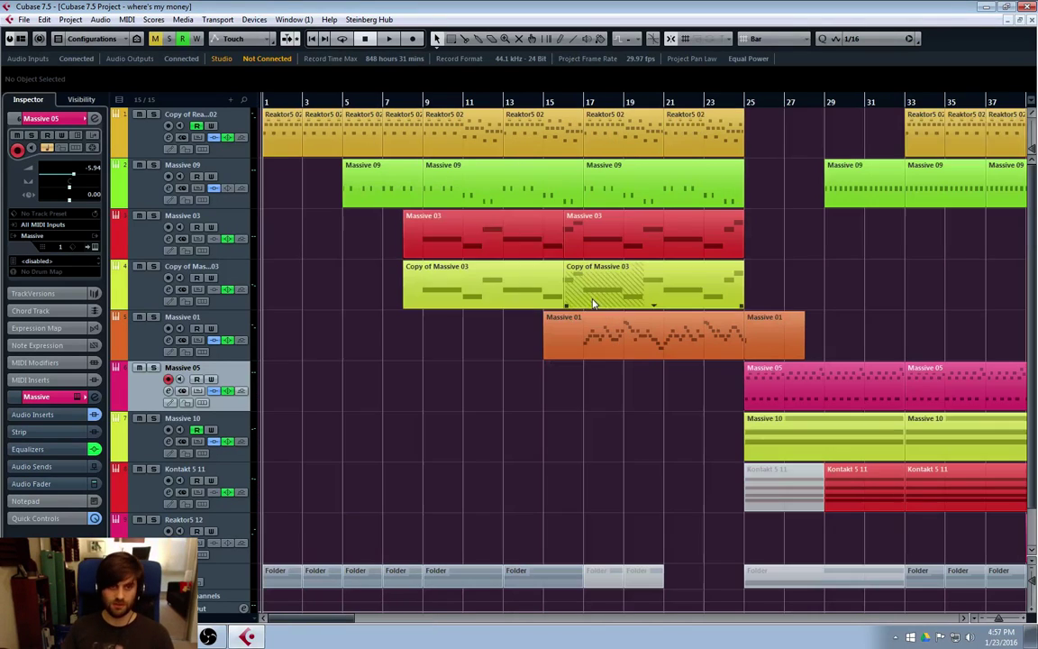
{"action": "left_click", "coordinate": [448, 115]}
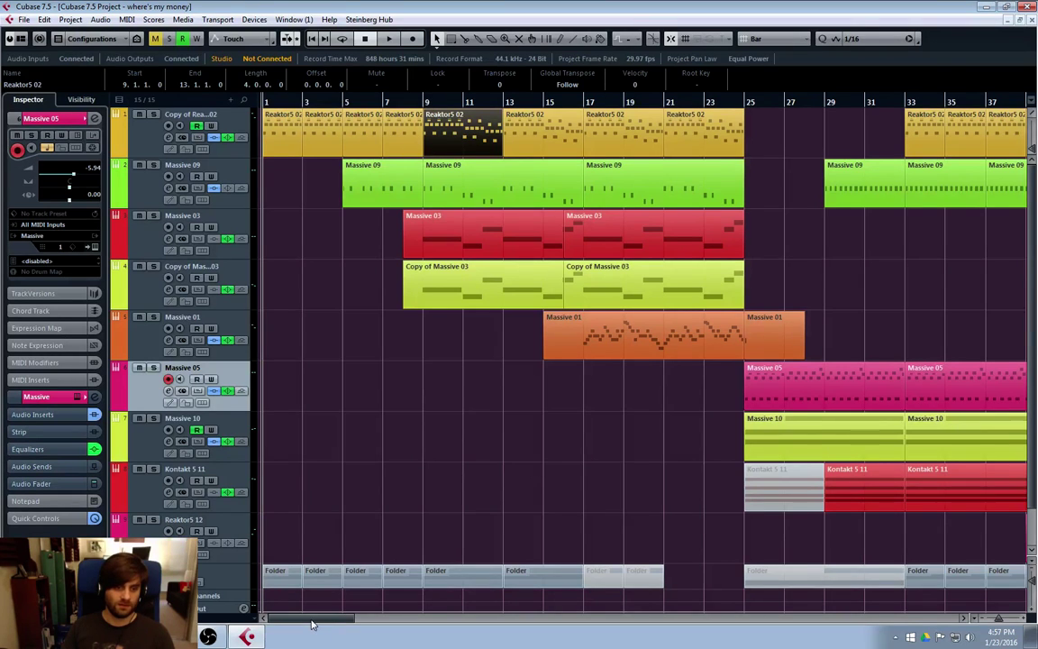
{"action": "left_click_drag", "start_coordinate": [320, 618], "coordinate": [405, 622]}
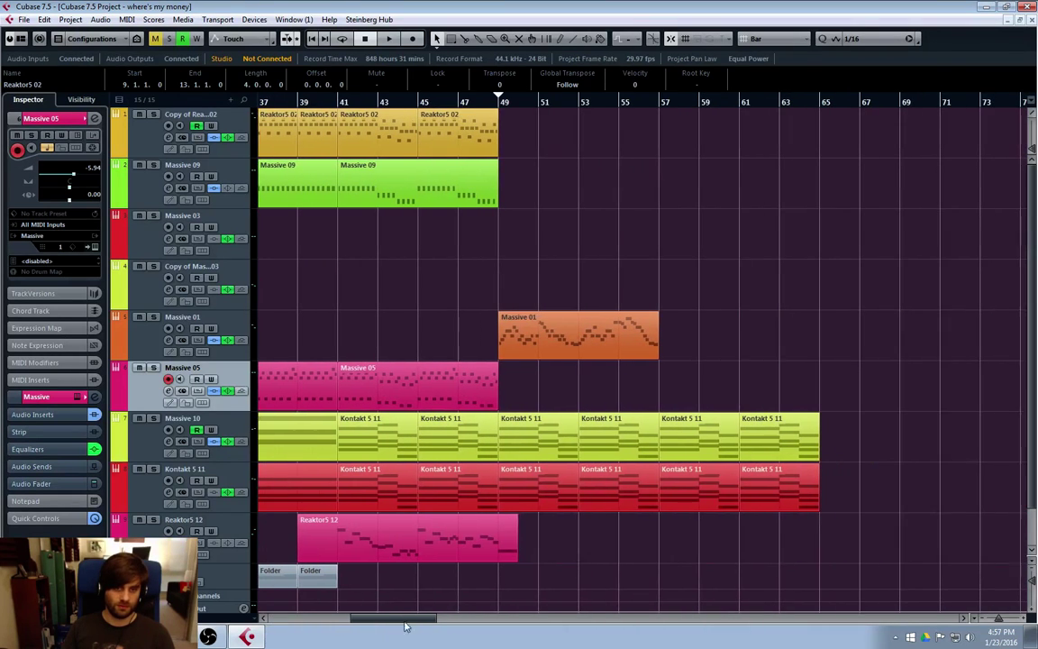
{"action": "left_click", "coordinate": [501, 96]}
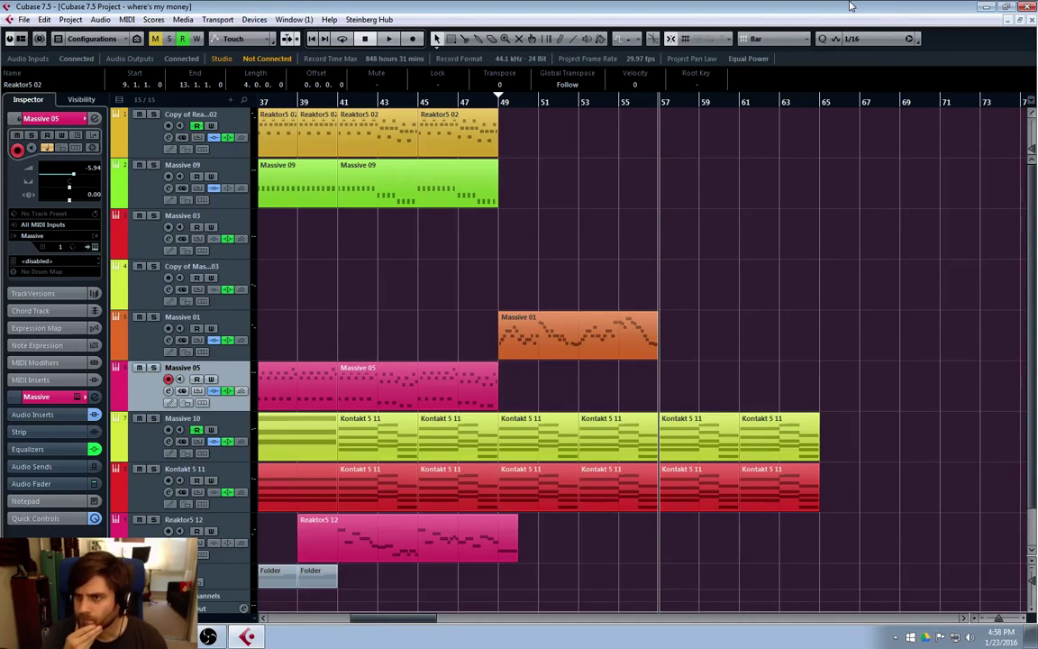
{"action": "left_click", "coordinate": [632, 217]}
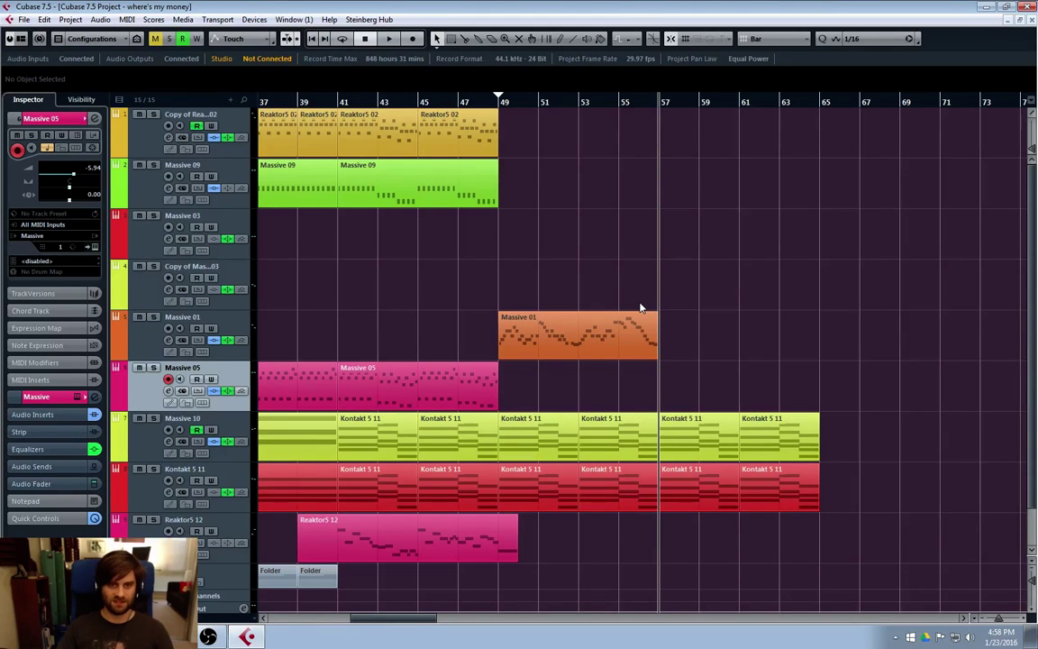
Return to the arrangement's beginning, play from bar 13 with the Stereo Out channel settings open, and close the window.
{"action": "key", "text": "Home"}
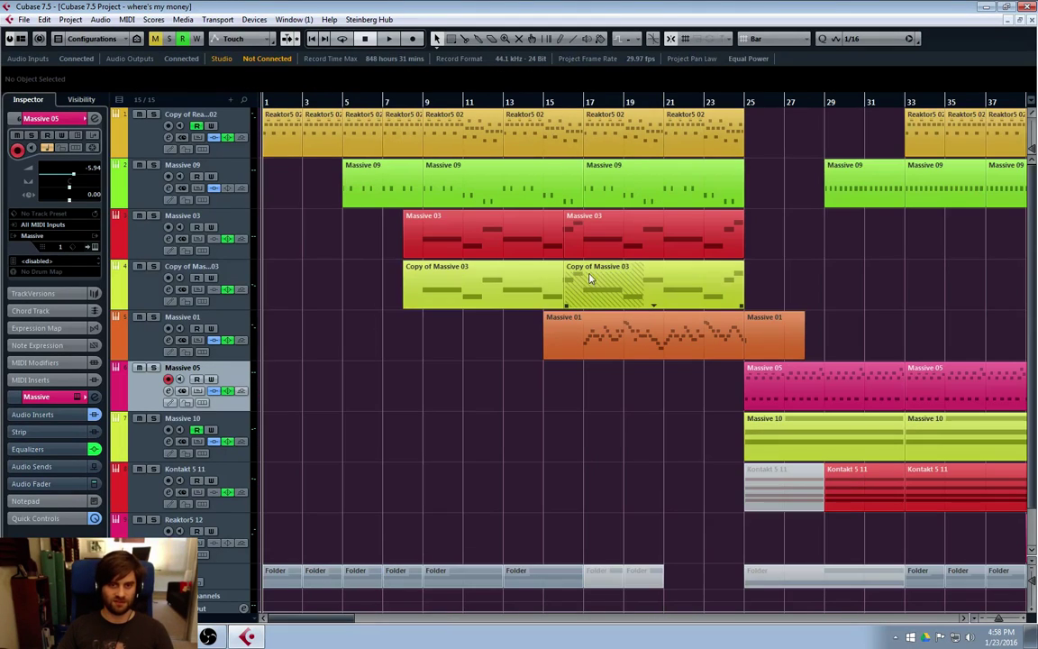
{"action": "left_click", "coordinate": [157, 128]}
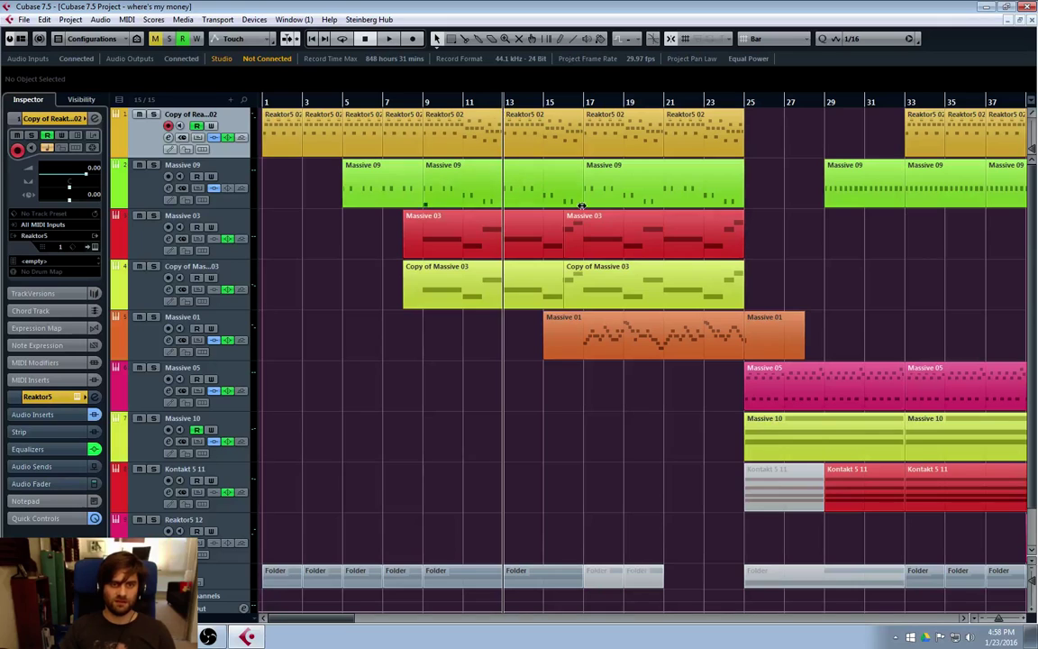
{"action": "scroll", "coordinate": [293, 502], "scroll_direction": "down", "scroll_amount": 1}
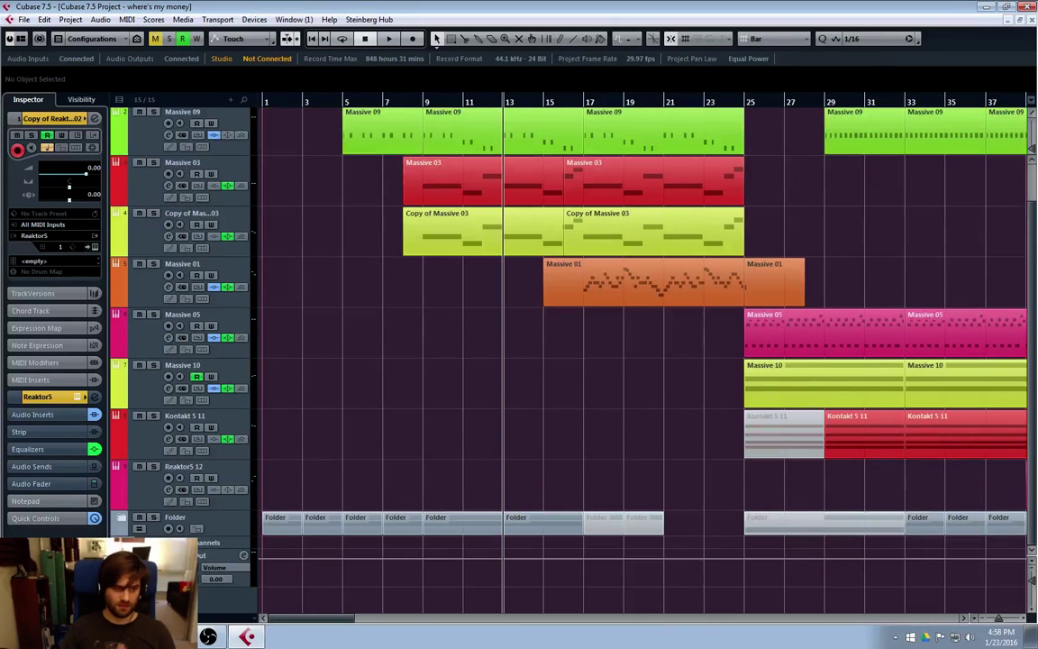
{"action": "left_click", "coordinate": [219, 499]}
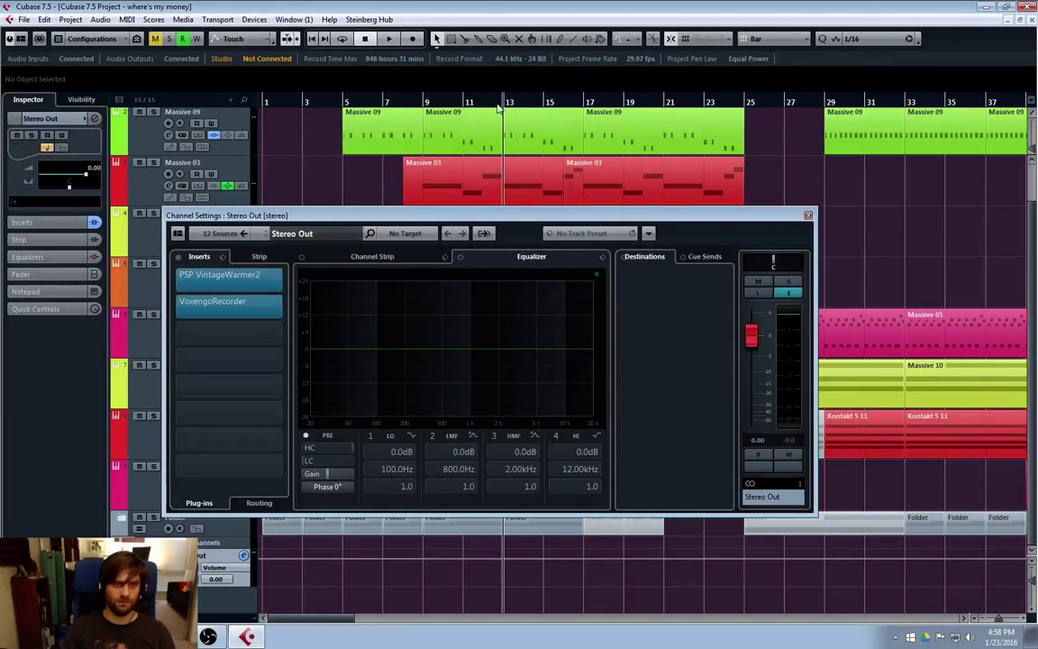
{"action": "key", "text": "space"}
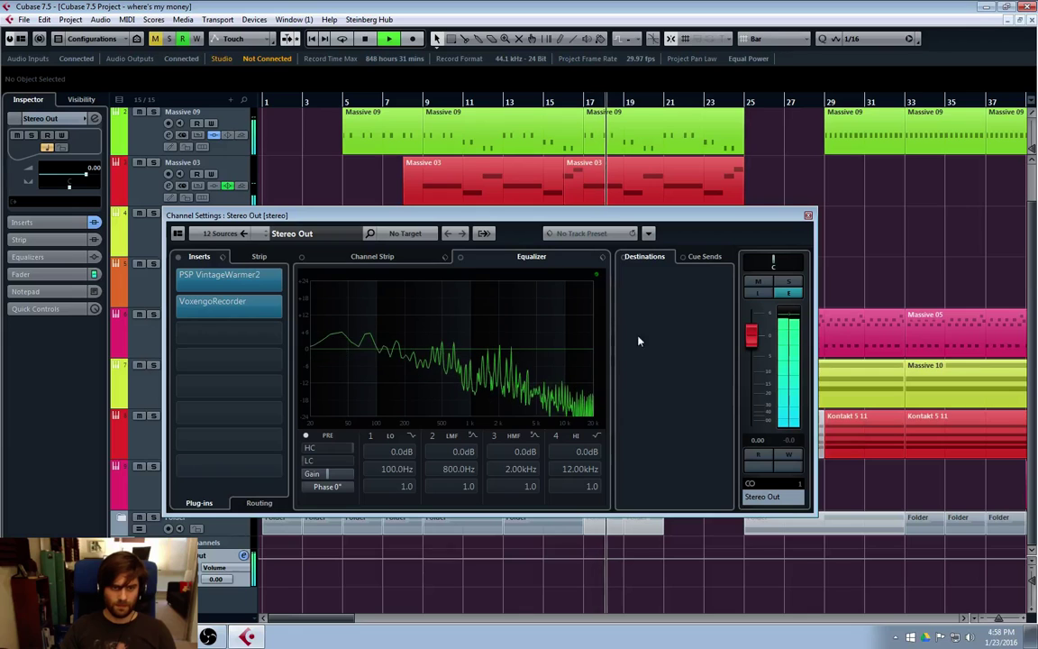
{"action": "left_click", "coordinate": [808, 216]}
Check the Massive 09, Massive 03 and Copy of Reaktor5 02 tracks in turn and set the playback position to bar 17.
{"action": "left_click", "coordinate": [133, 119]}
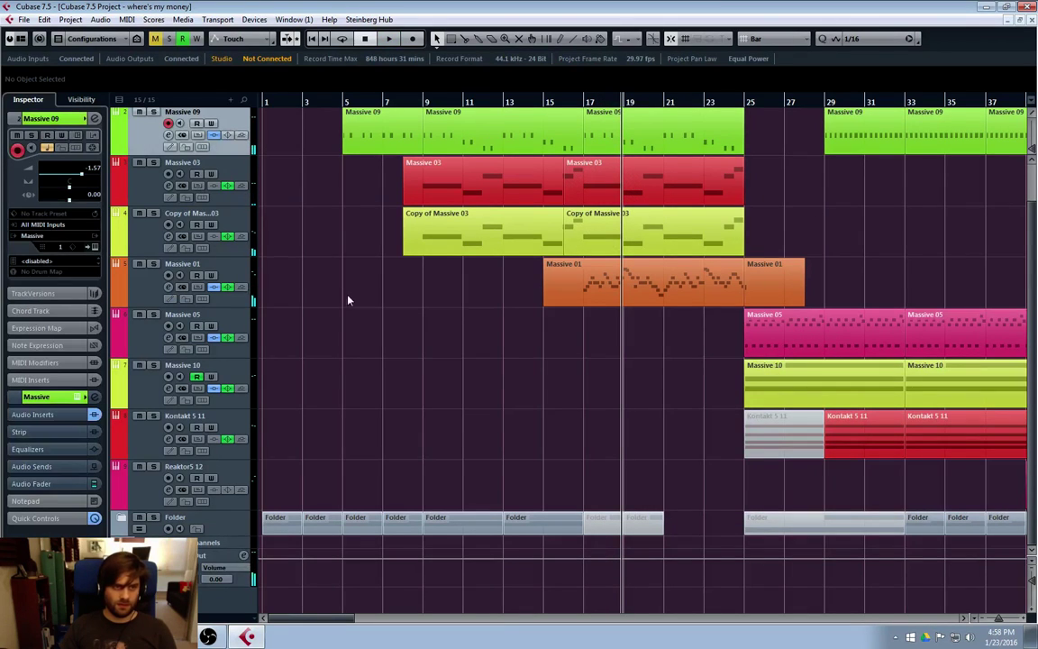
{"action": "scroll", "coordinate": [400, 275], "scroll_direction": "up", "scroll_amount": 1}
{"action": "left_click", "coordinate": [136, 213]}
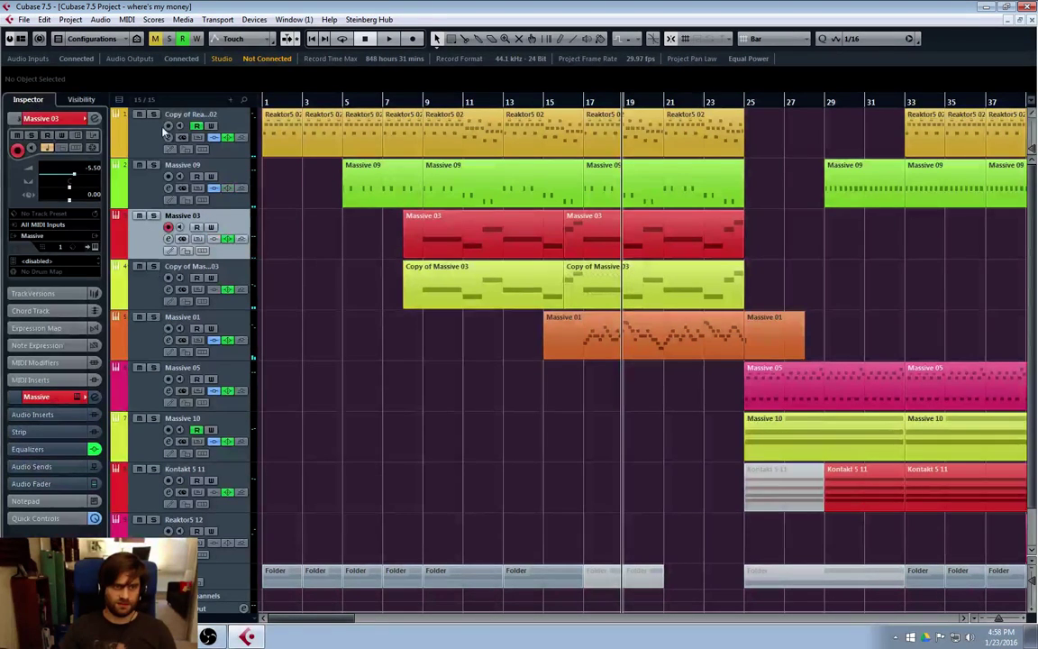
{"action": "left_click", "coordinate": [150, 133]}
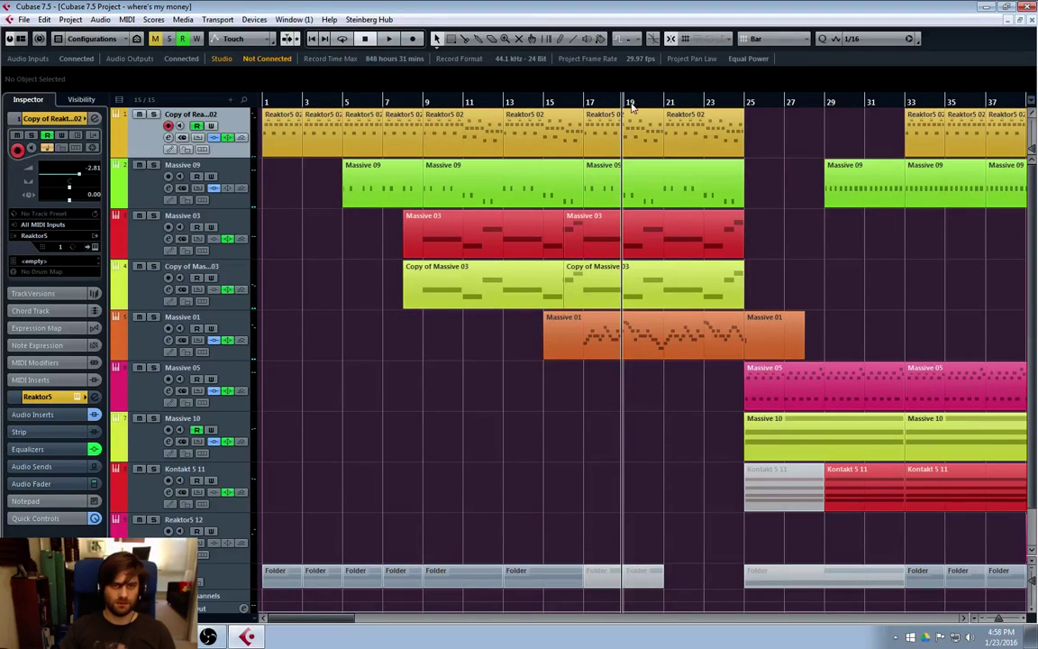
{"action": "left_click", "coordinate": [588, 103]}
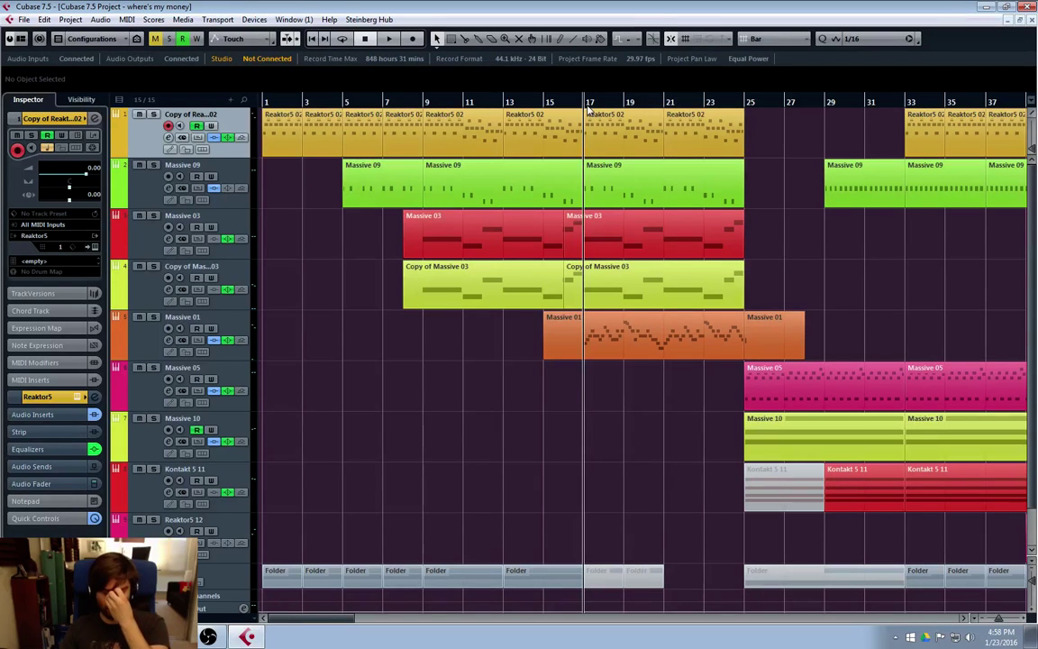
{"action": "left_click", "coordinate": [588, 113]}
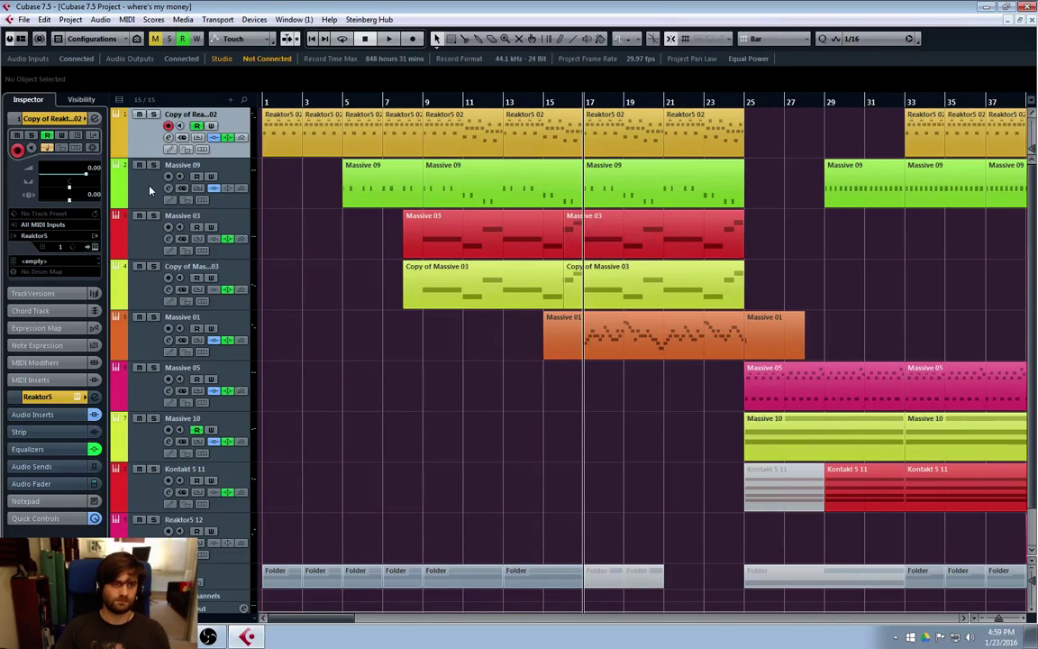
{"action": "key", "text": "Down"}
{"action": "key", "text": "Down"}
{"action": "key", "text": "Up"}
{"action": "key", "text": "Up"}
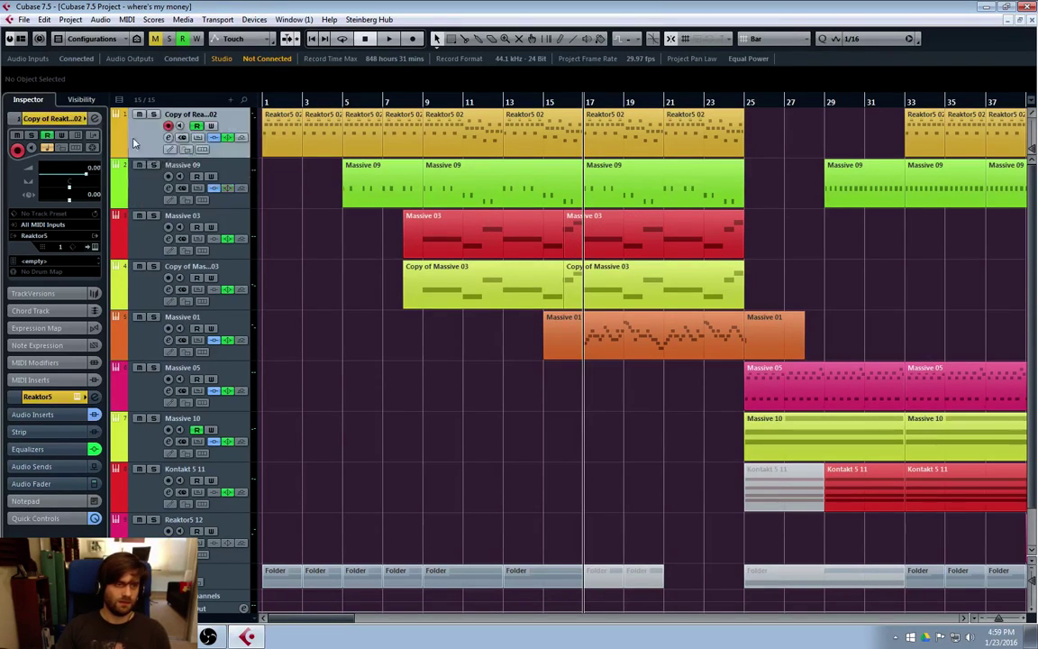
Check the Massive 09, Massive 03, Copy of Reaktor5 02 and Massive 01 tracks in turn, returning to Massive 03.
{"action": "left_click", "coordinate": [144, 189]}
{"action": "left_click", "coordinate": [145, 236]}
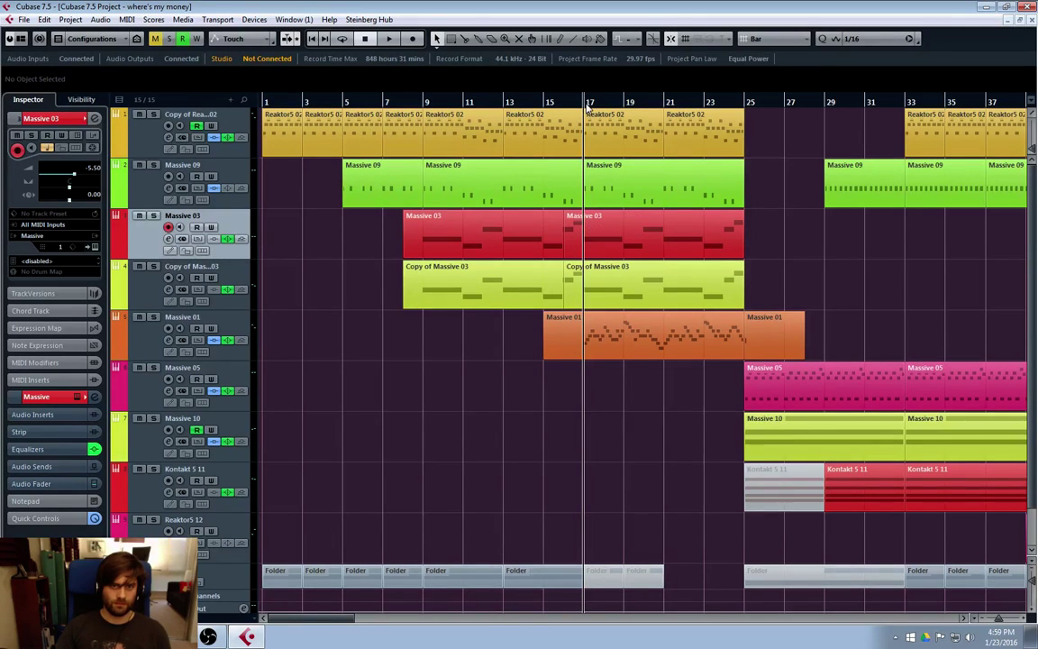
{"action": "key", "text": "Up"}
{"action": "key", "text": "Up"}
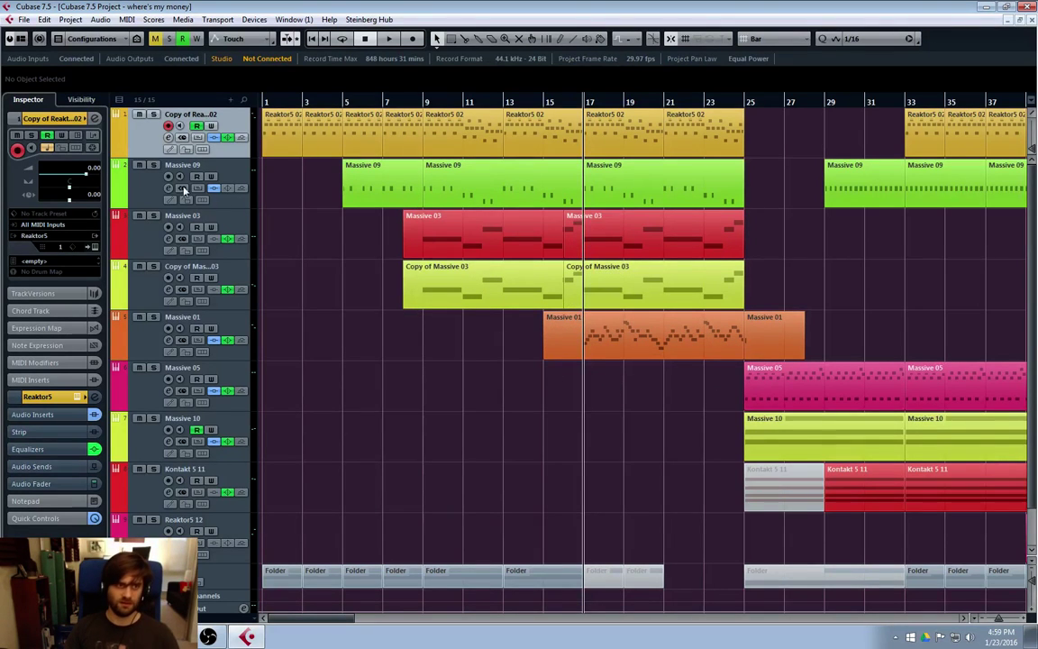
{"action": "left_click", "coordinate": [158, 290]}
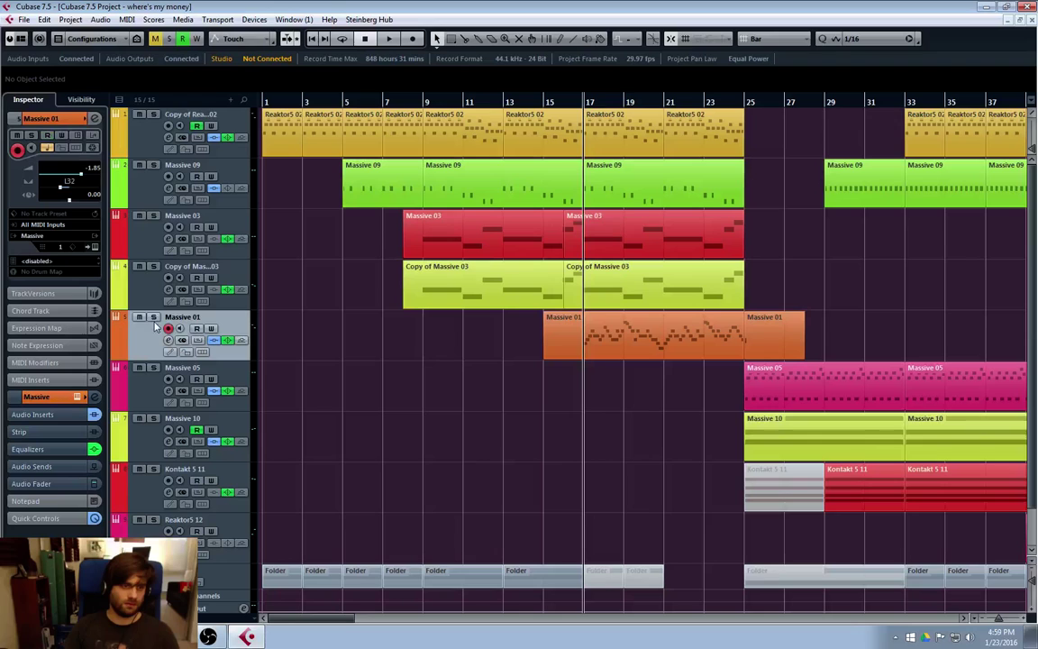
{"action": "left_click", "coordinate": [142, 229]}
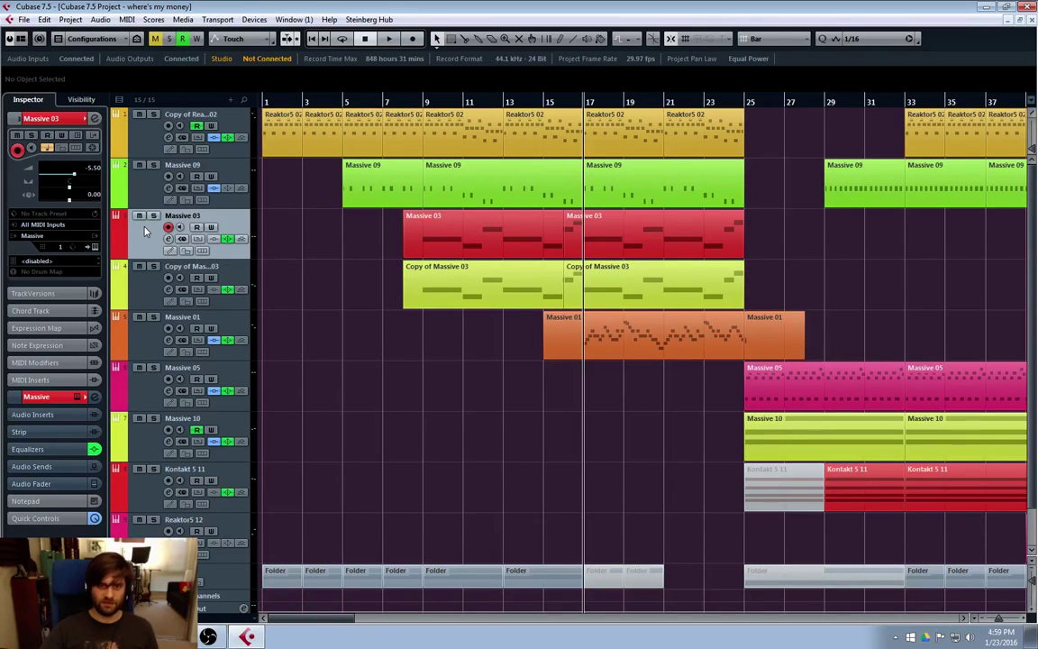
Inspect the channel settings of the Copy of Reaktor5 02 track, close them, and select the Massive 09 track.
{"action": "left_click", "coordinate": [167, 138]}
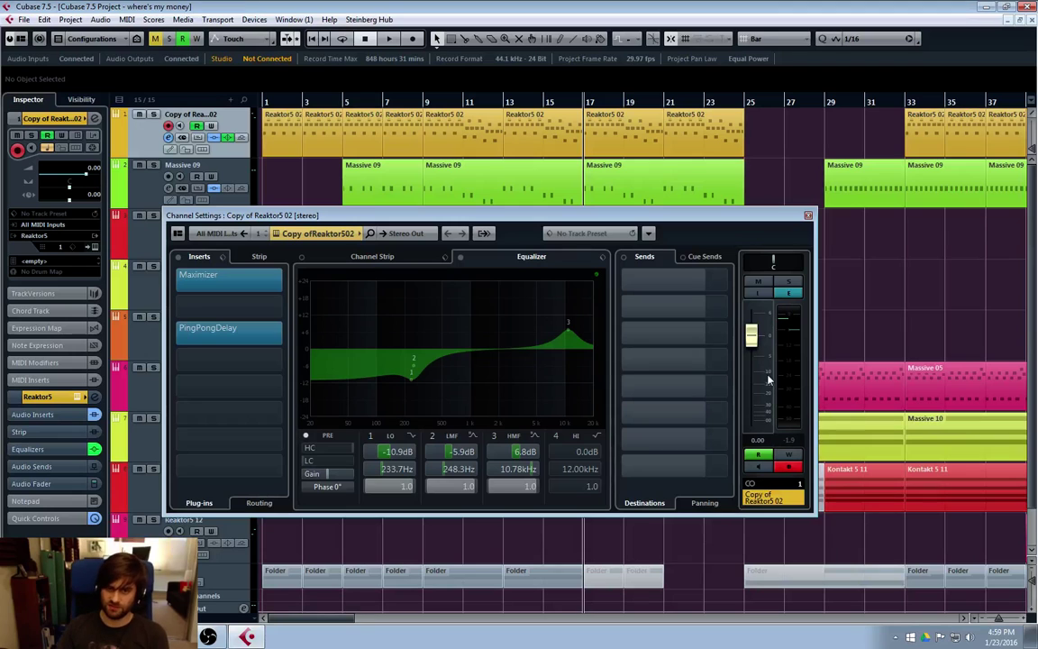
{"action": "left_click", "coordinate": [807, 217]}
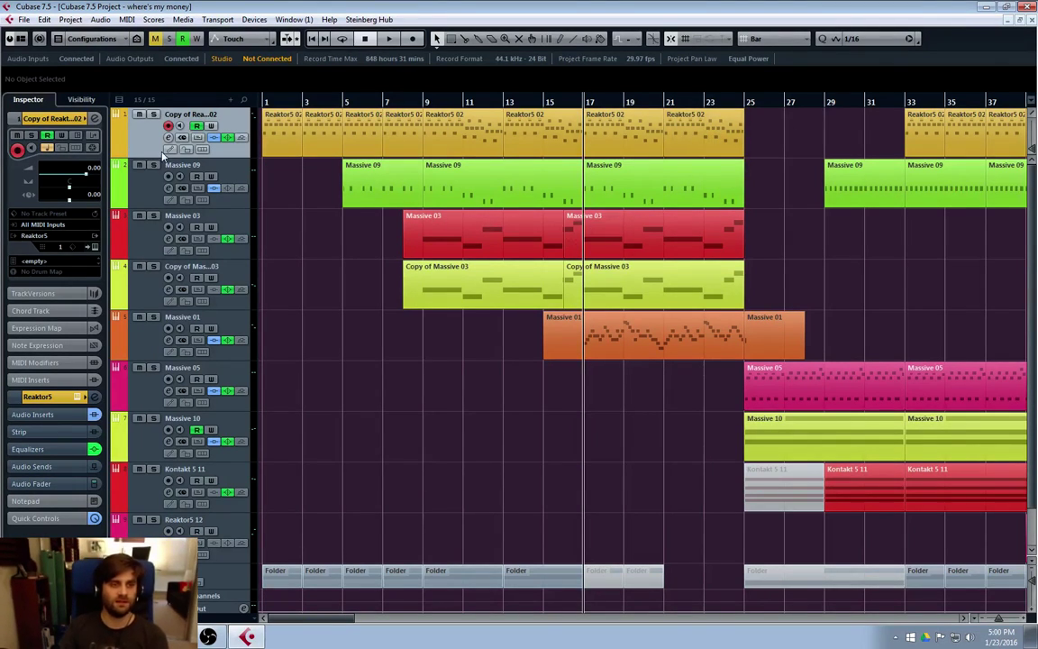
{"action": "left_click", "coordinate": [143, 178]}
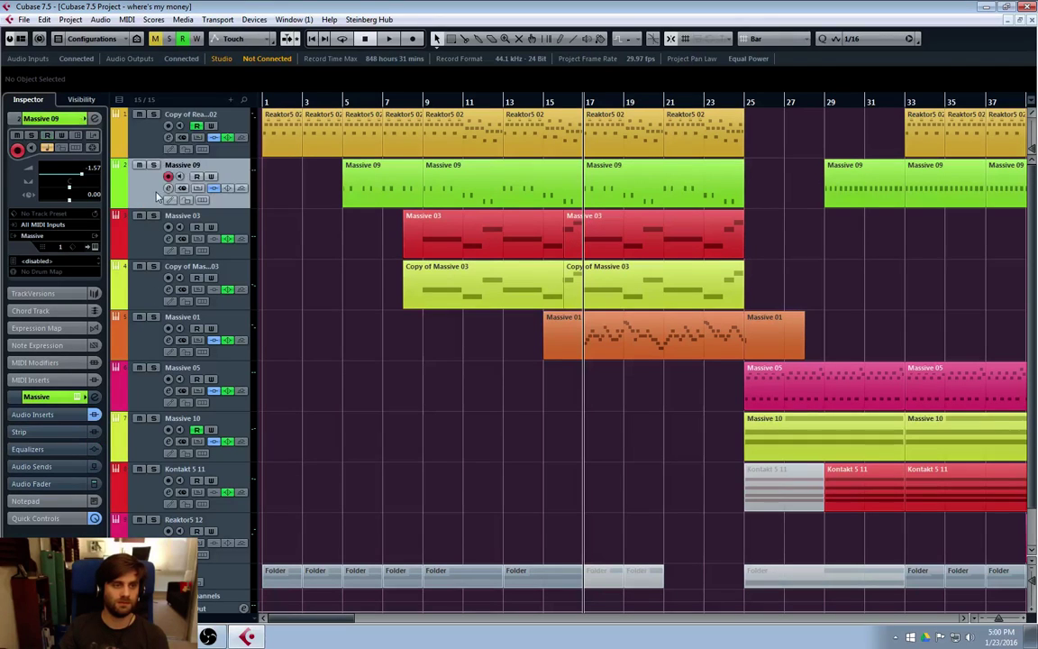
Solo the Copy of Reaktor5 02 track and turn on cycle playback for bars 1 to 25.
{"action": "left_click", "coordinate": [167, 142]}
{"action": "left_click", "coordinate": [153, 114]}
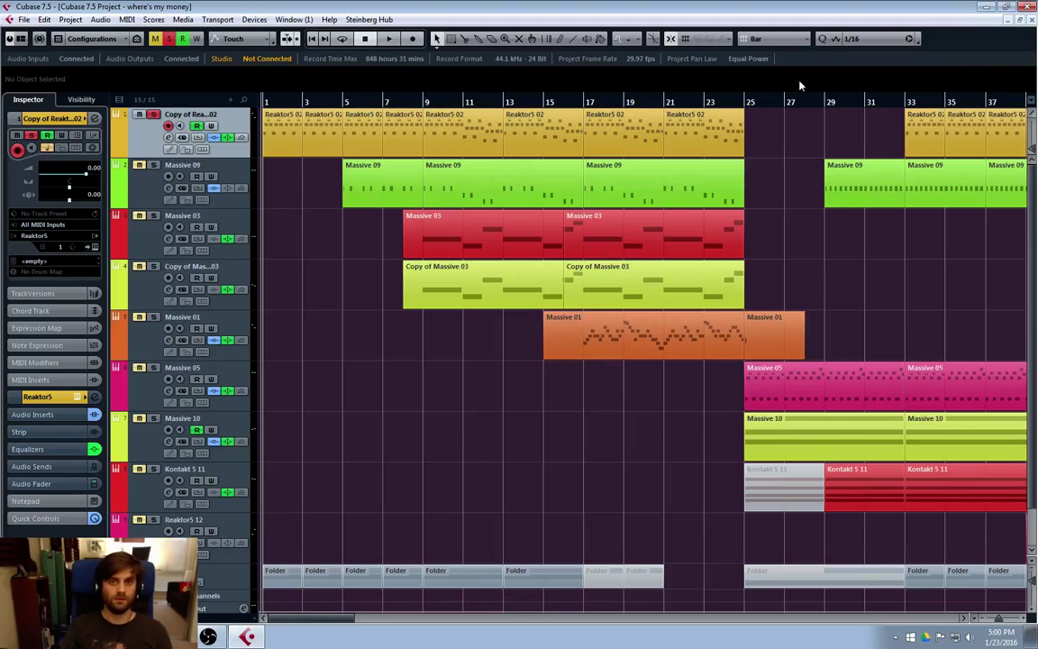
{"action": "left_click", "coordinate": [744, 104]}
{"action": "left_click", "coordinate": [745, 104], "text": "ctrl"}
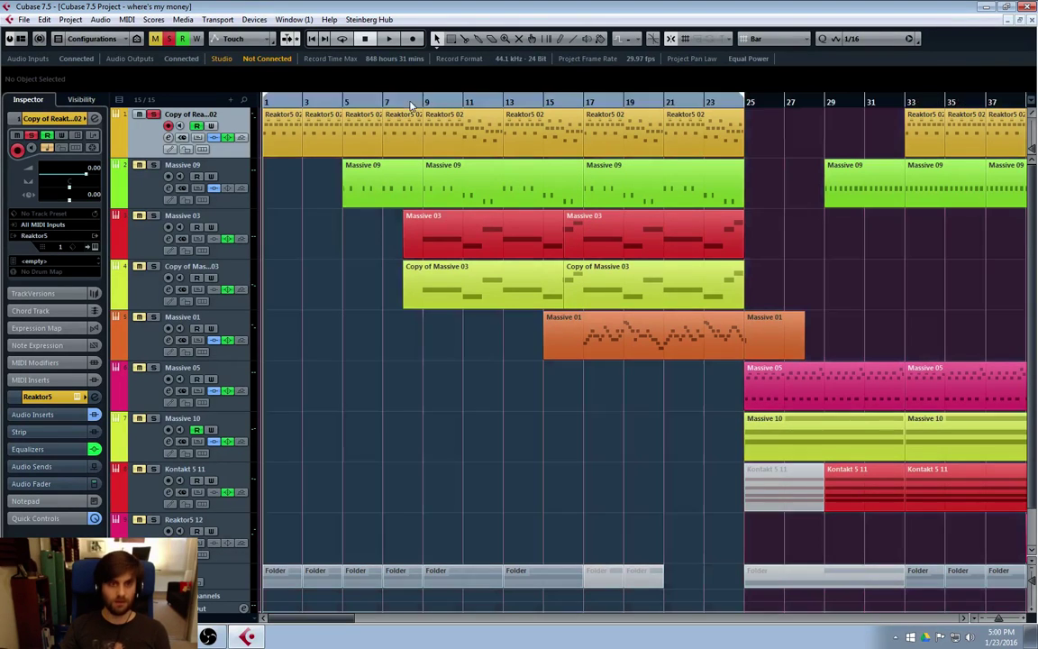
{"action": "left_click", "coordinate": [410, 104]}
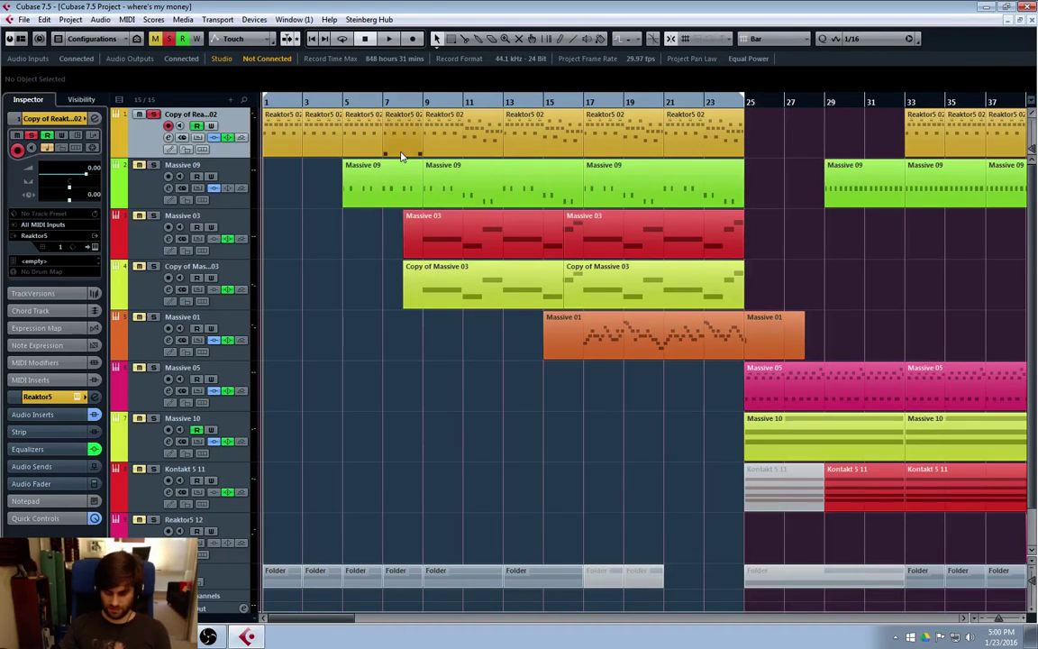
{"action": "key", "text": "KP_Divide"}
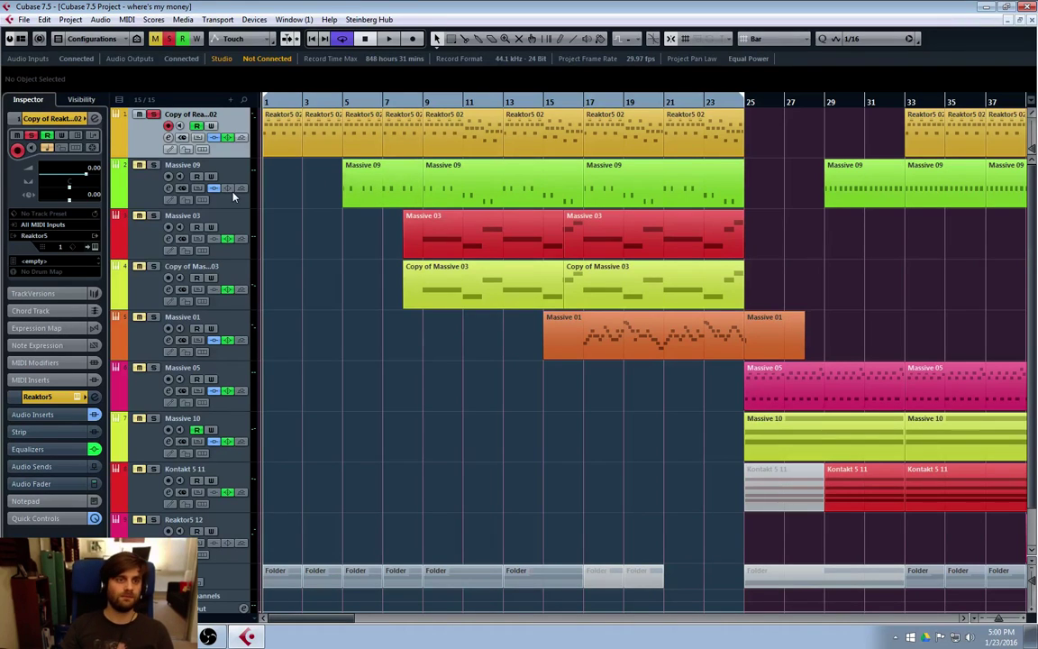
Start playback and add DualFilter as the fifth insert effect on the Copy of Reaktor5 02 channel.
{"action": "key", "text": "space"}
{"action": "left_click", "coordinate": [158, 130]}
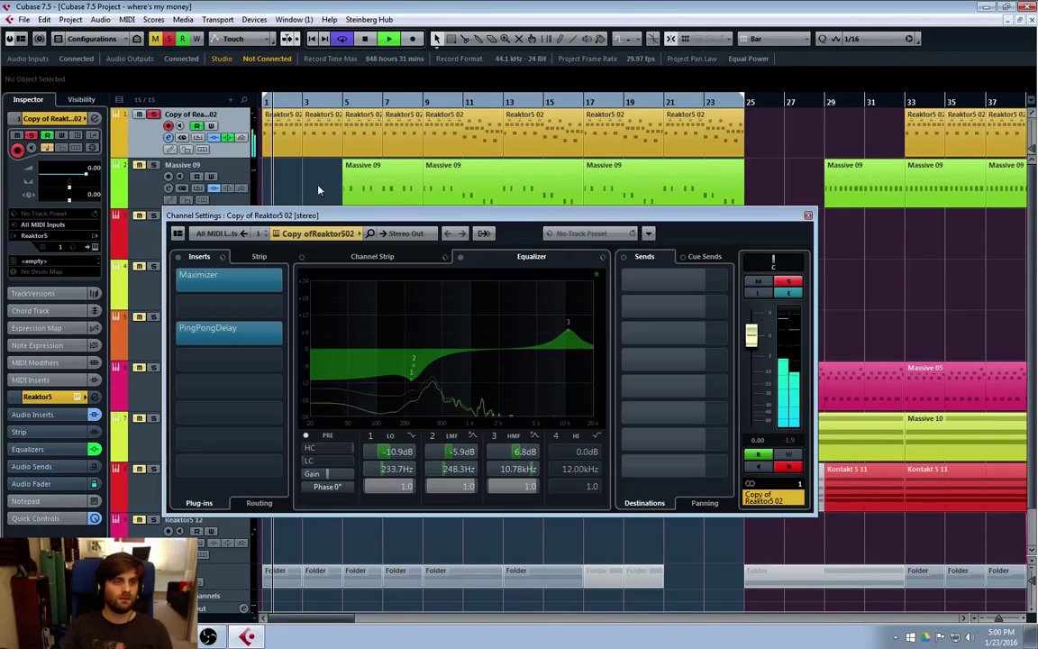
{"action": "left_click", "coordinate": [203, 377]}
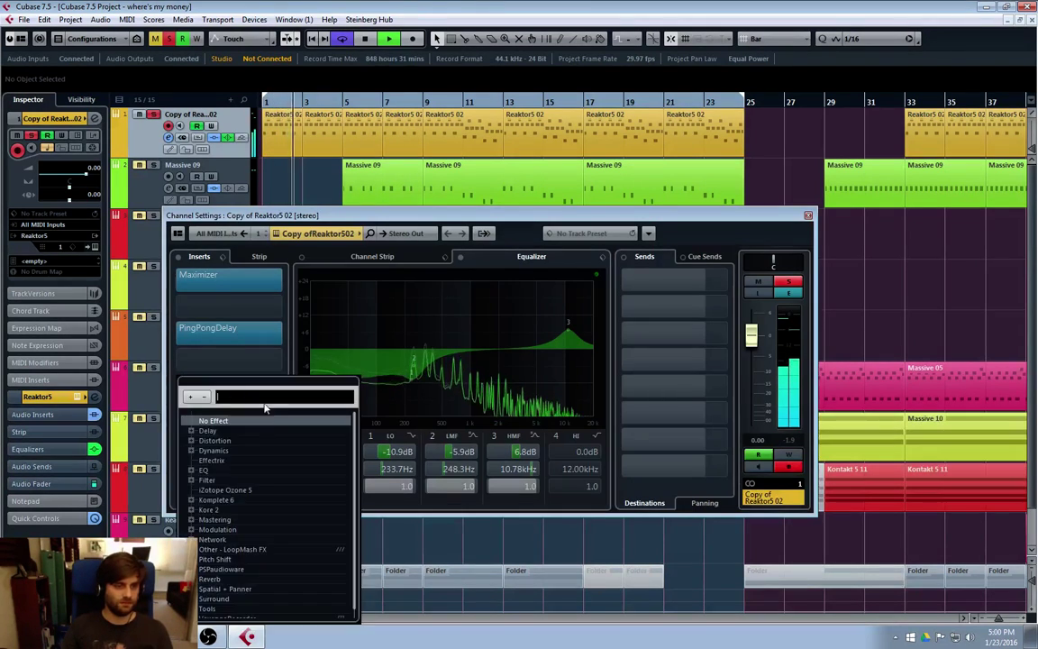
{"action": "left_click", "coordinate": [202, 479]}
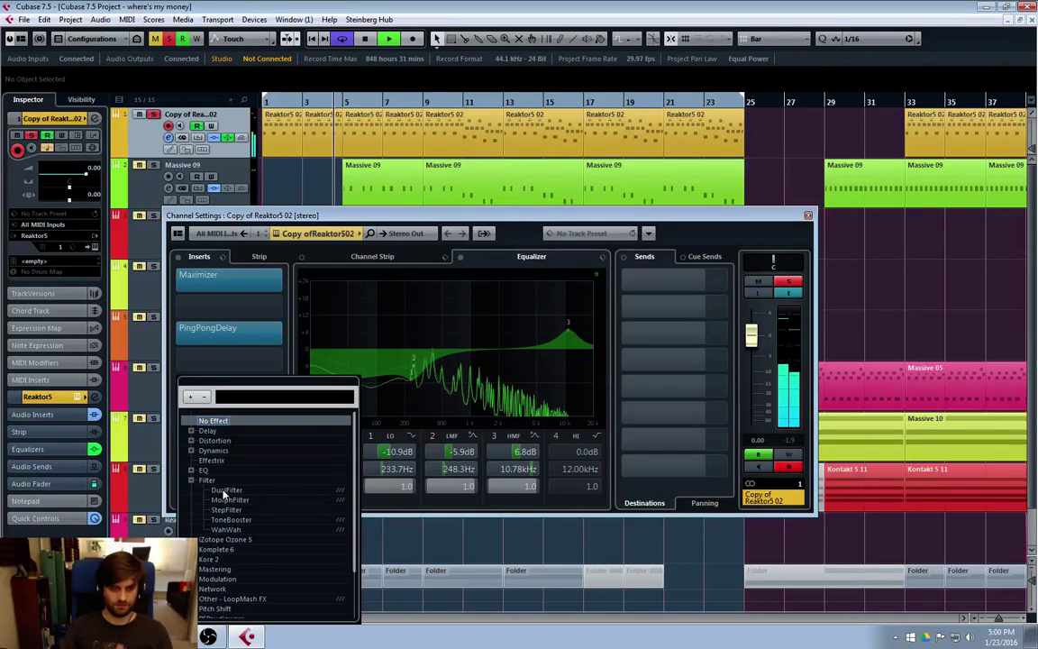
{"action": "left_click", "coordinate": [224, 490]}
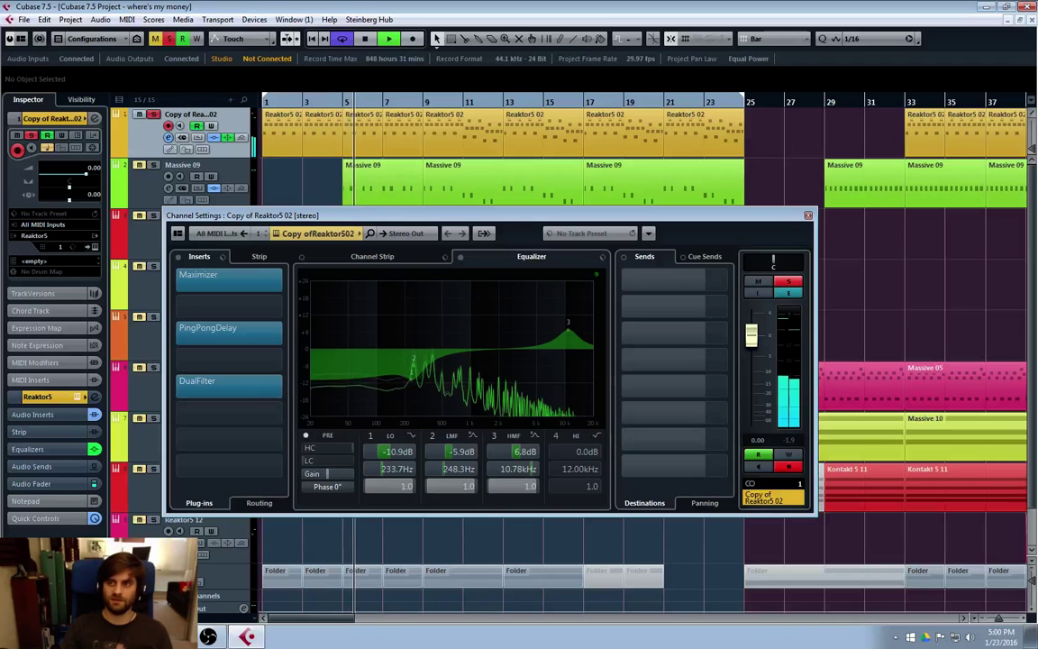
Try adjusting the DualFilter during playback, and switch its insert off on the Copy of Reaktor5 02 channel.
{"action": "left_click_drag", "start_coordinate": [771, 73], "coordinate": [917, 204]}
{"action": "mouse_move", "coordinate": [863, 356]}
{"action": "left_mouse_down"}
{"action": "mouse_move", "coordinate": [891, 332]}
{"action": "mouse_move", "coordinate": [849, 376]}
{"action": "mouse_move", "coordinate": [873, 342]}
{"action": "mouse_move", "coordinate": [873, 357]}
{"action": "mouse_move", "coordinate": [866, 343]}
{"action": "left_mouse_up"}
{"action": "left_click", "coordinate": [184, 380]}
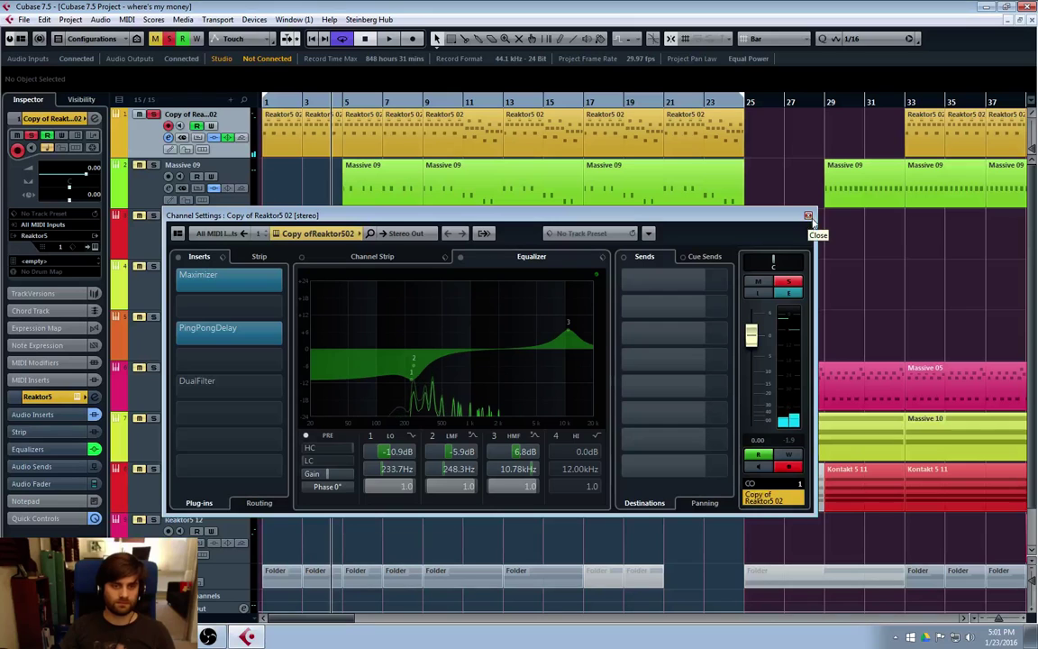
Close the channel settings, turn off cycle playback, and return to the project's start.
{"action": "left_click", "coordinate": [808, 218]}
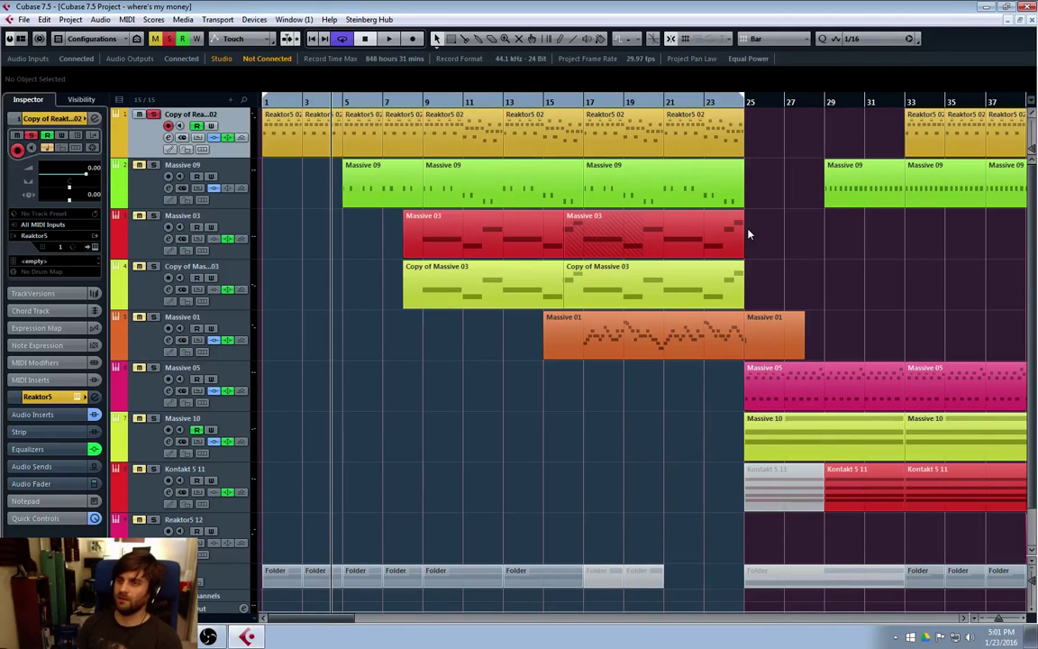
{"action": "key", "text": "KP_Divide"}
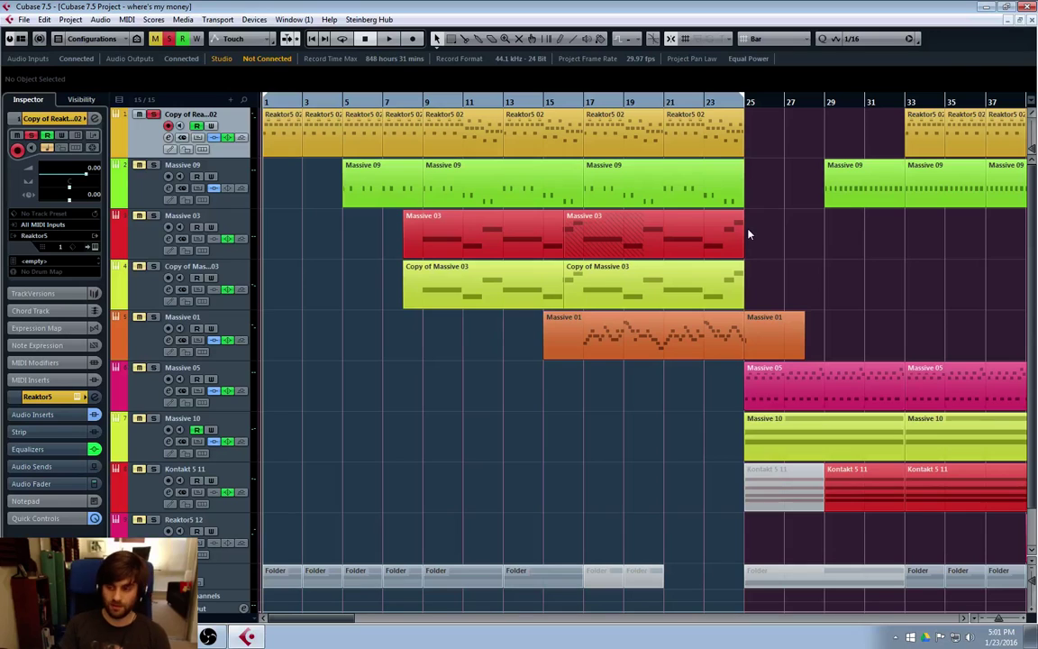
{"action": "key", "text": "Home"}
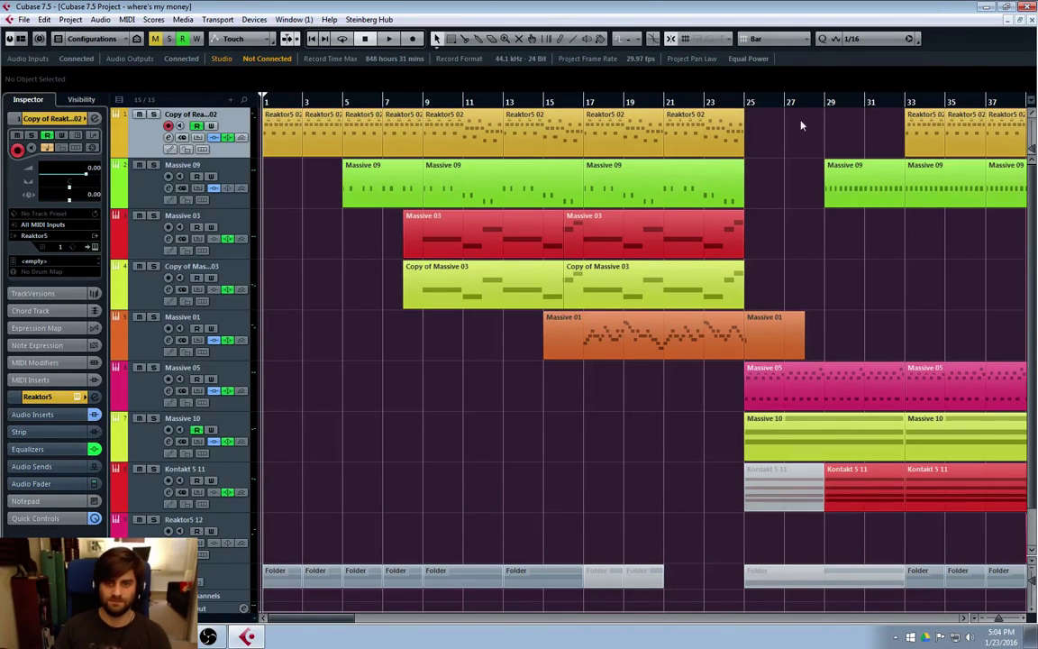
Set the playback position to bar 49 and audition the closing section through bar 57.
{"action": "left_click", "coordinate": [752, 105]}
{"action": "left_click_drag", "start_coordinate": [310, 618], "coordinate": [392, 628]}
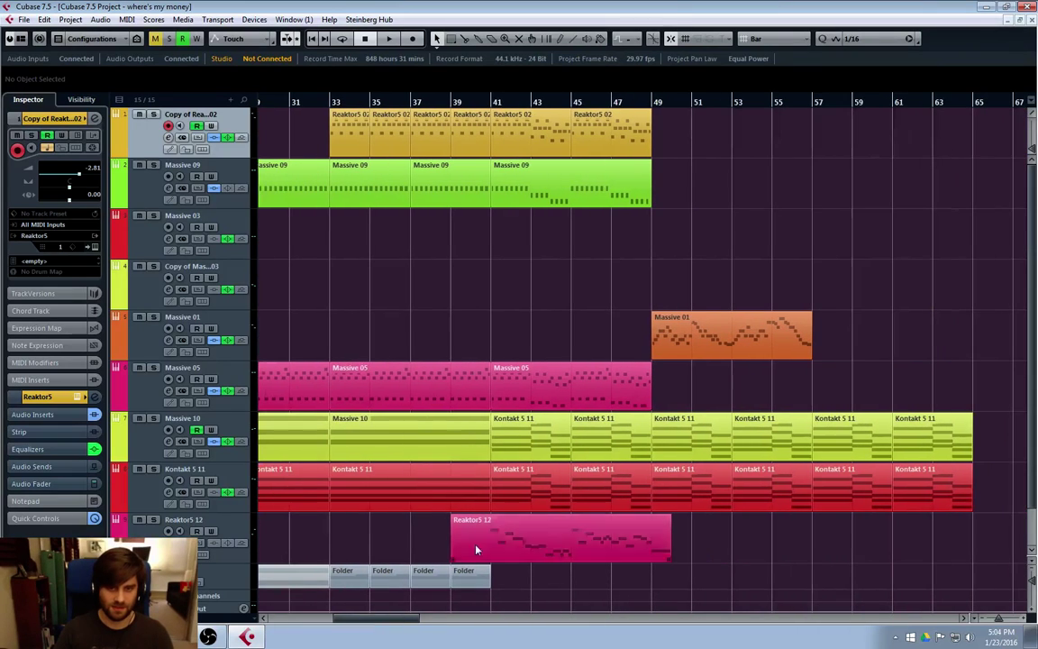
{"action": "left_click", "coordinate": [657, 106]}
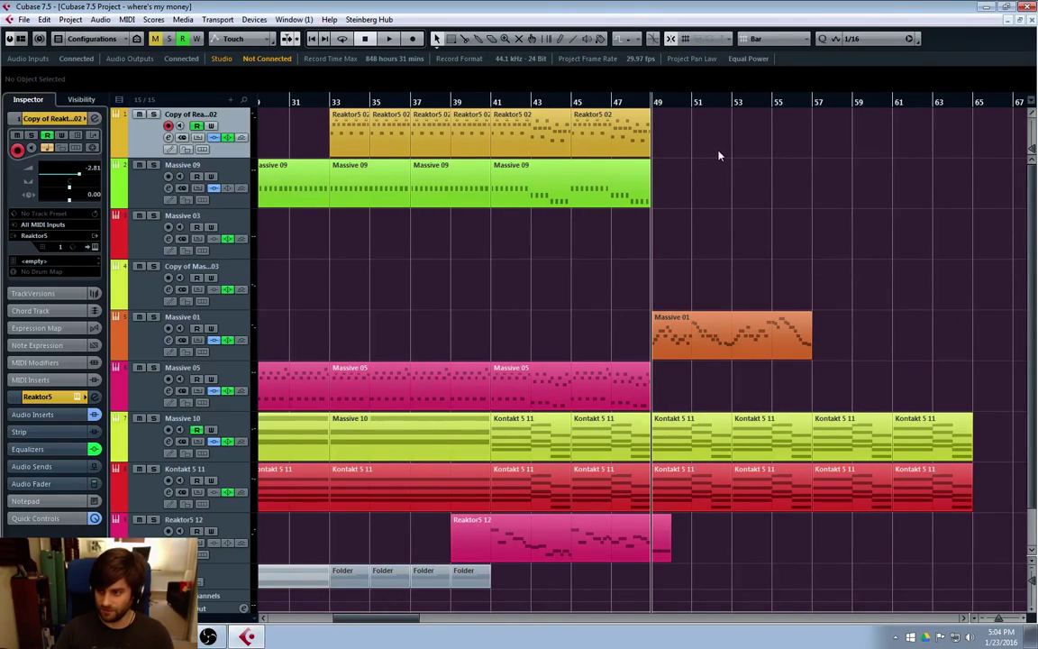
{"action": "left_click", "coordinate": [721, 351]}
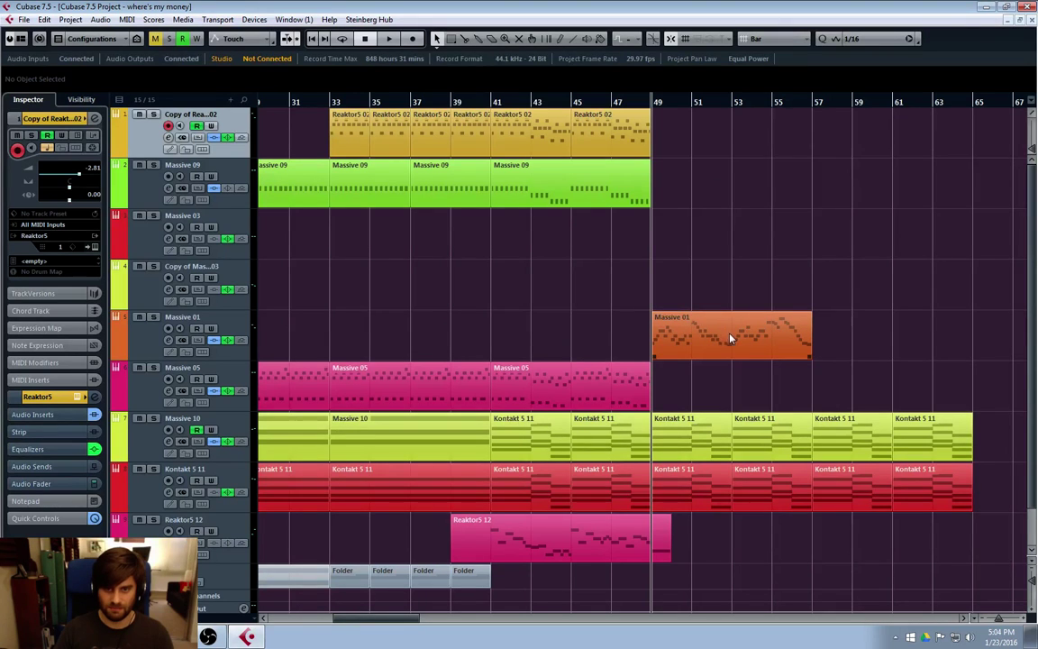
{"action": "left_click", "coordinate": [668, 192]}
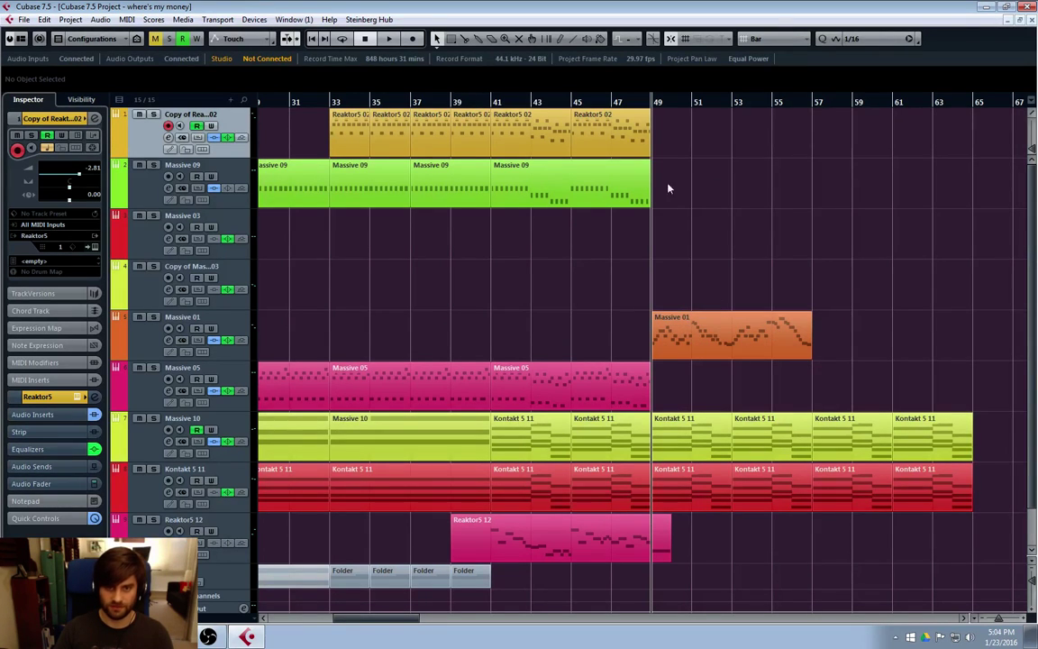
{"action": "left_click", "coordinate": [657, 103]}
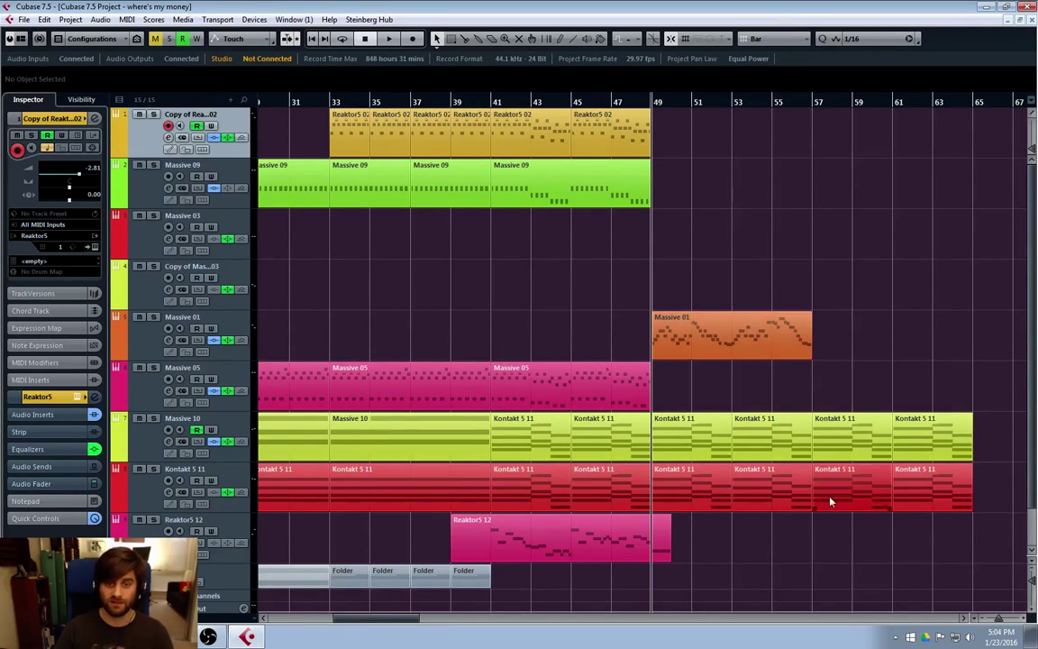
{"action": "left_click_drag", "start_coordinate": [379, 621], "coordinate": [392, 622]}
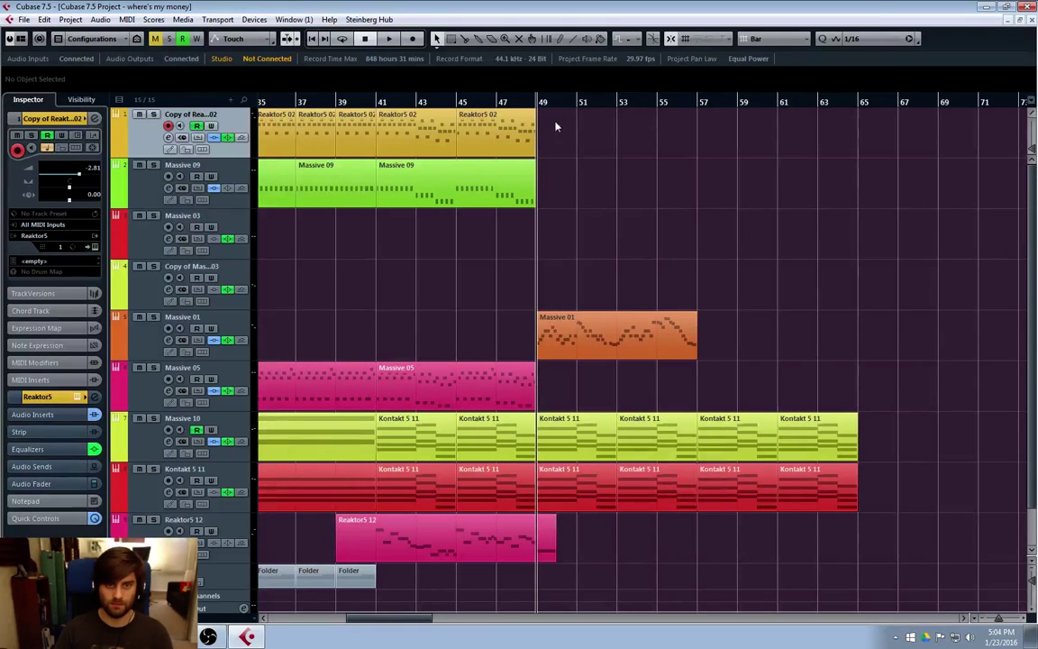
{"action": "key", "text": "space"}
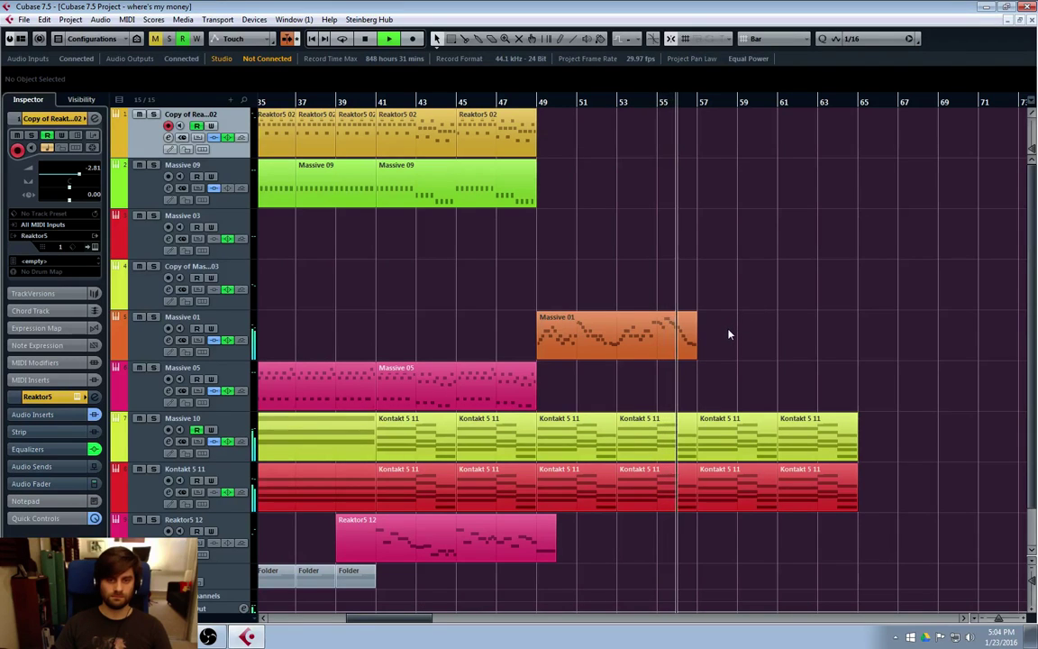
{"action": "key", "text": "space"}
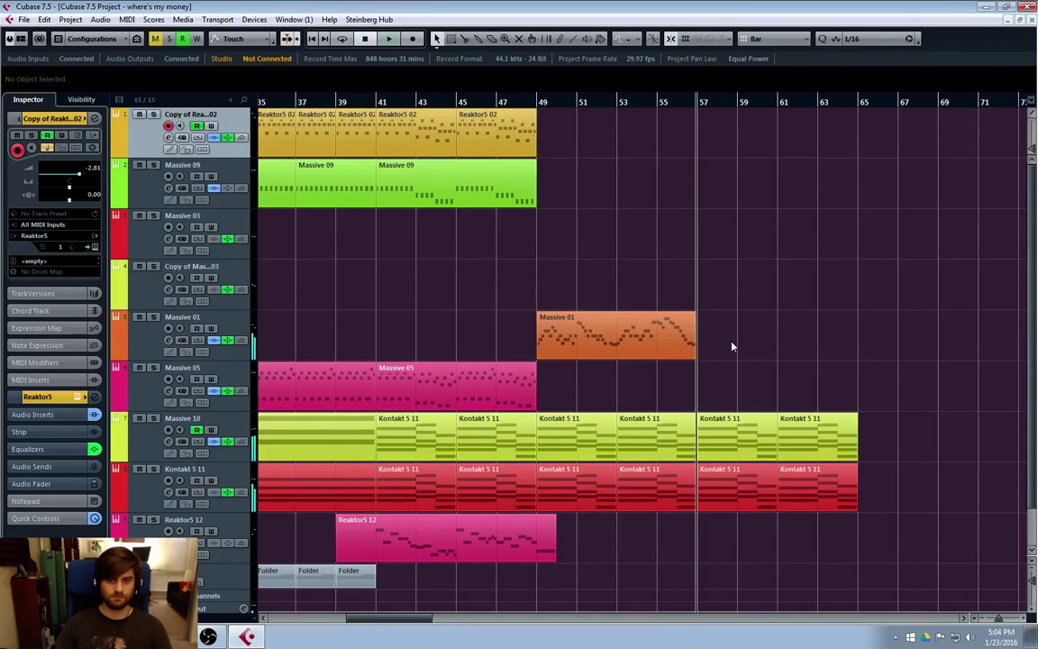
Add one Kontakt 5 instrument track directly below the Massive 01 track and open the Kontakt Factory Library's instrument list.
{"action": "left_click", "coordinate": [616, 345]}
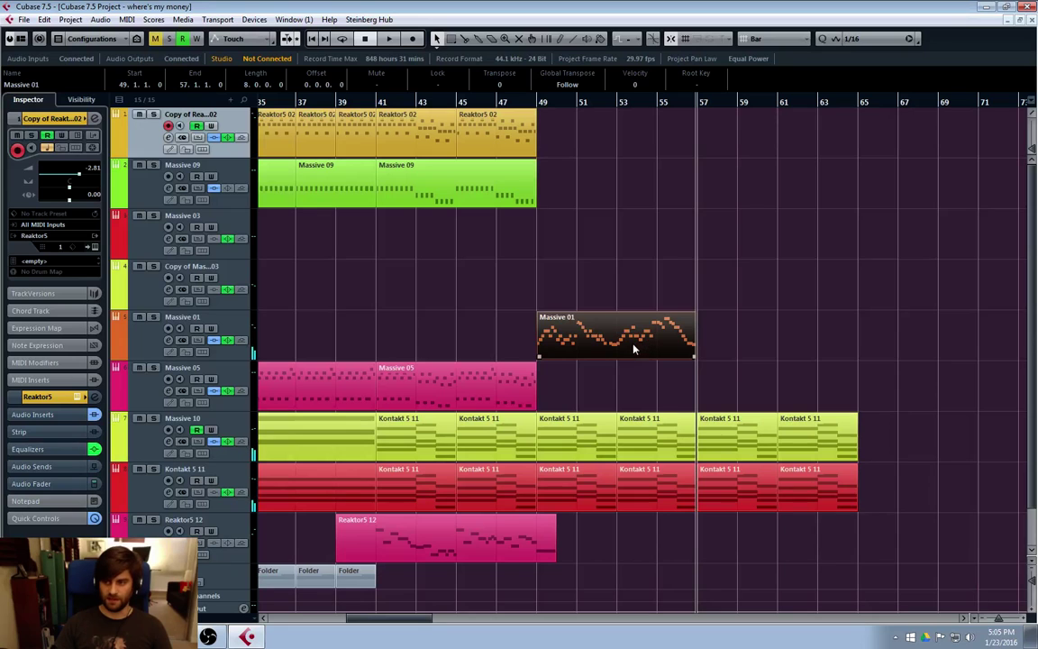
{"action": "left_click", "coordinate": [160, 322]}
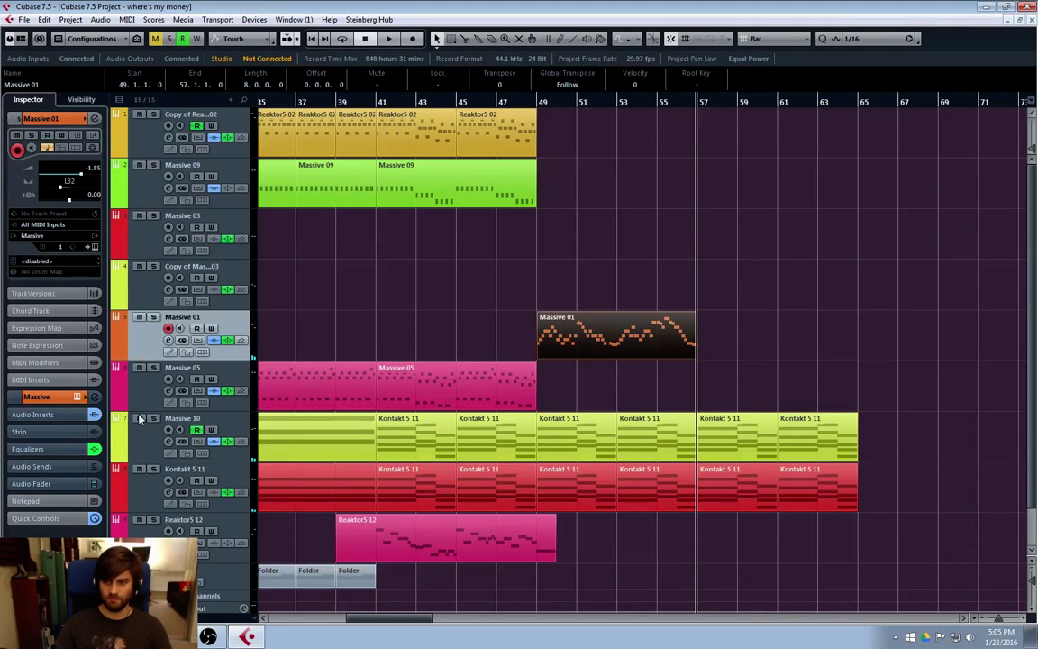
{"action": "scroll", "coordinate": [434, 463], "scroll_direction": "down", "scroll_amount": 1}
{"action": "scroll", "coordinate": [434, 463], "scroll_direction": "up", "scroll_amount": 1}
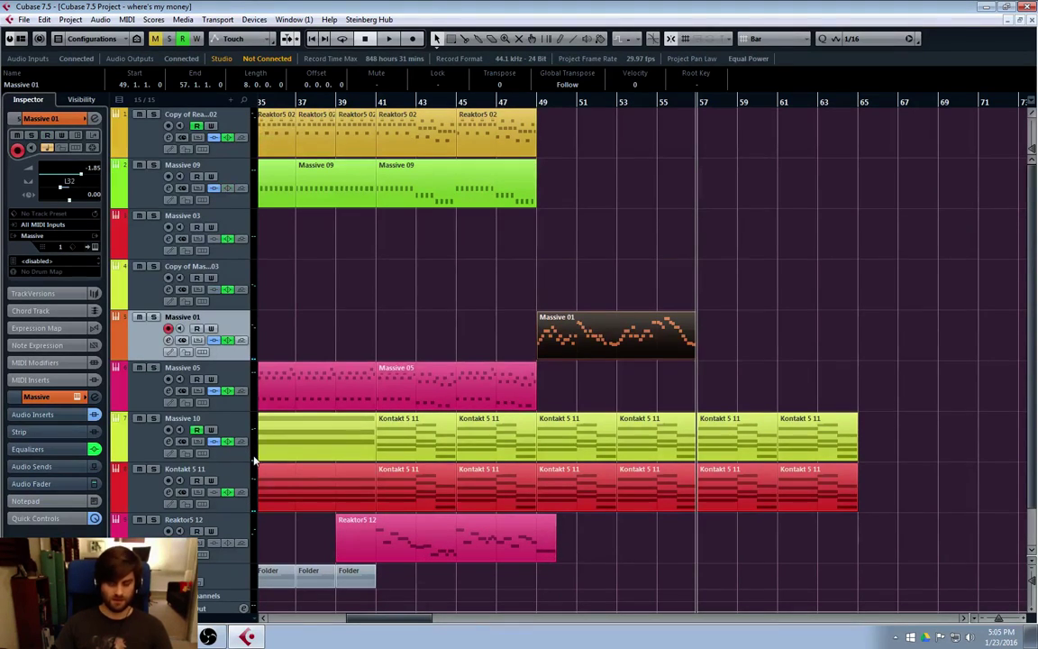
{"action": "key", "text": "ctrl+t"}
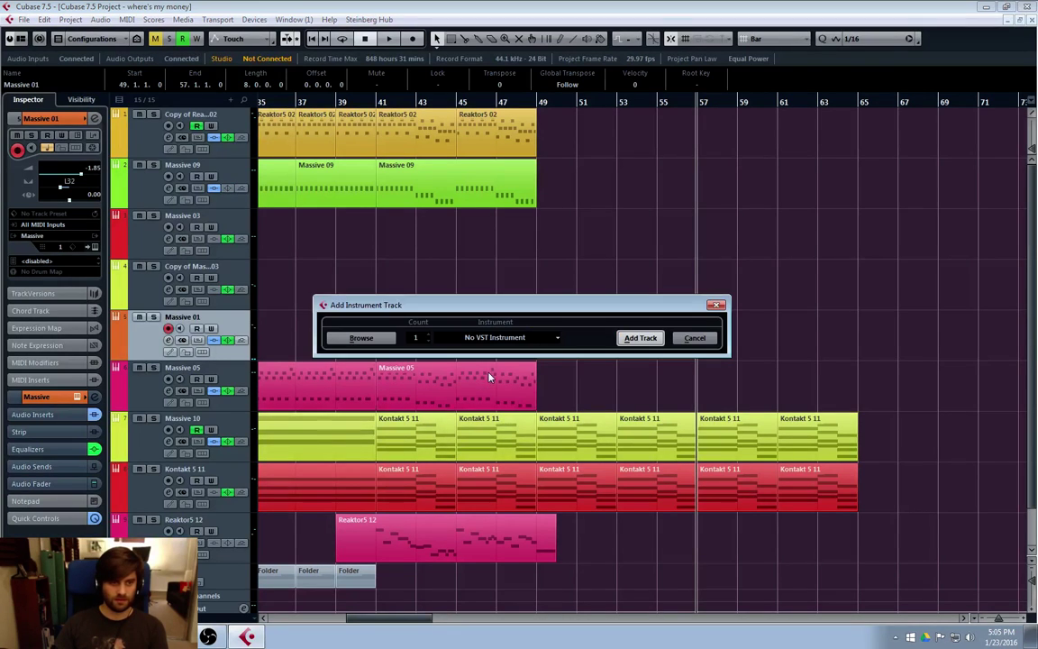
{"action": "left_click", "coordinate": [505, 337]}
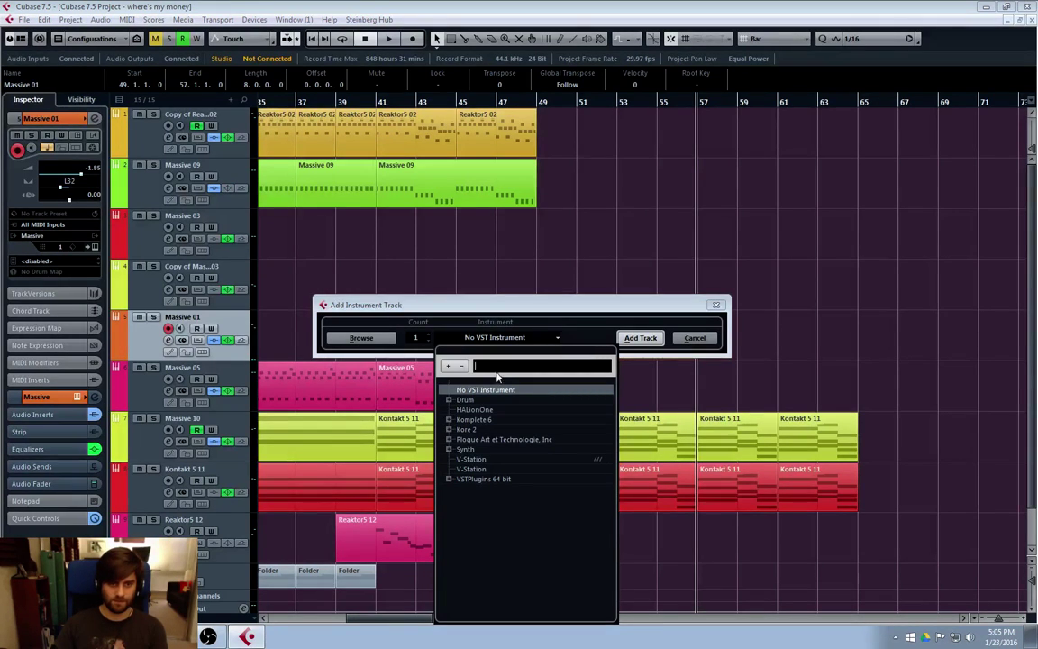
{"action": "left_click", "coordinate": [460, 478]}
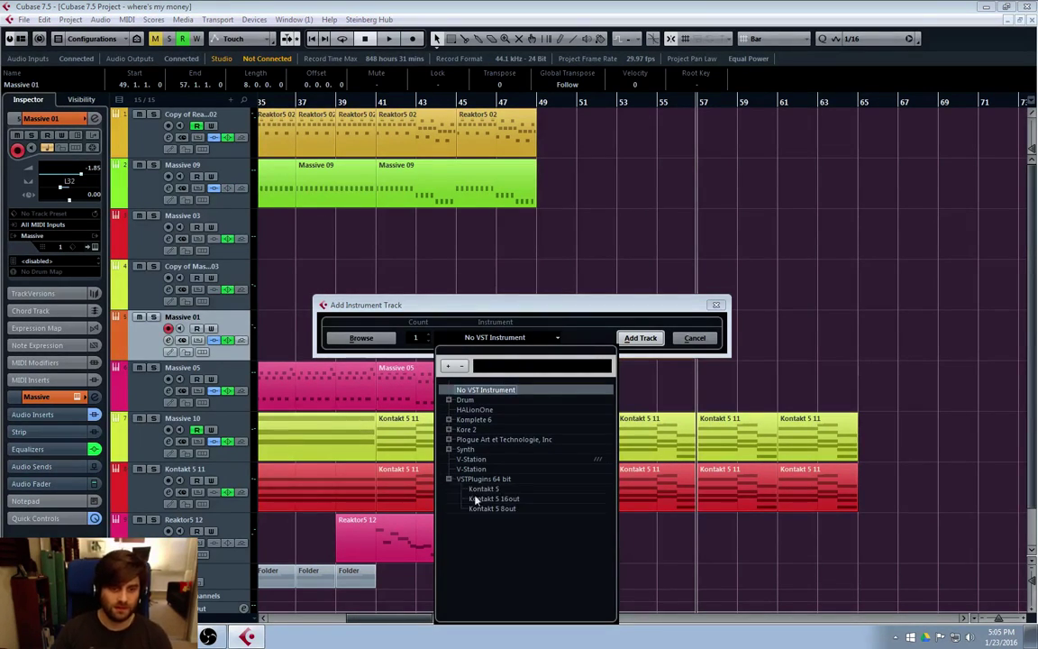
{"action": "left_click", "coordinate": [486, 488]}
{"action": "left_click", "coordinate": [640, 338]}
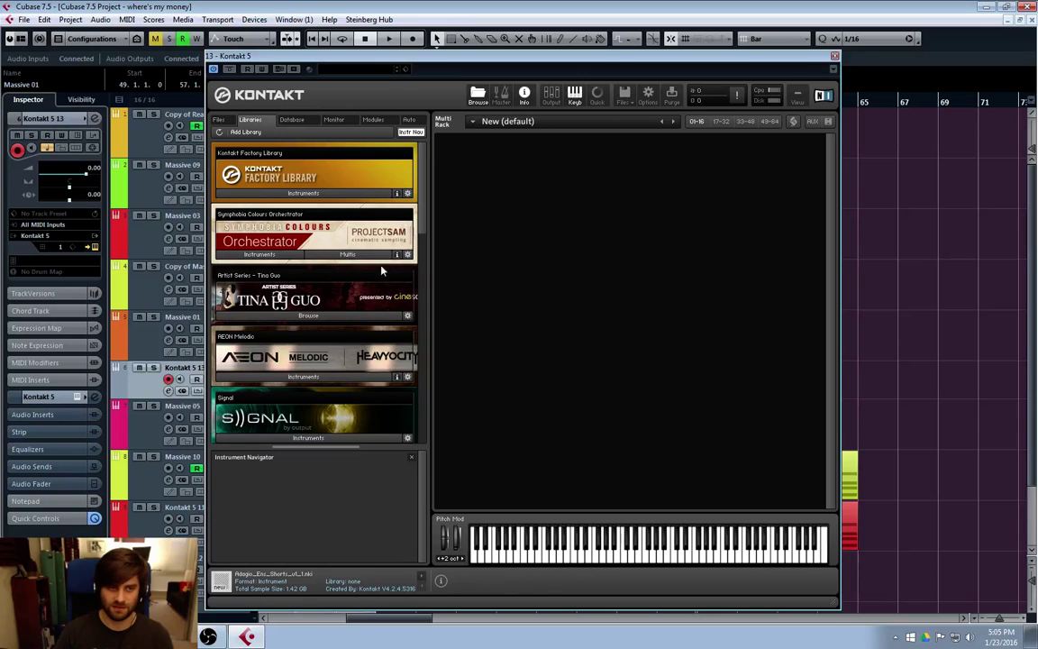
{"action": "left_click", "coordinate": [281, 194]}
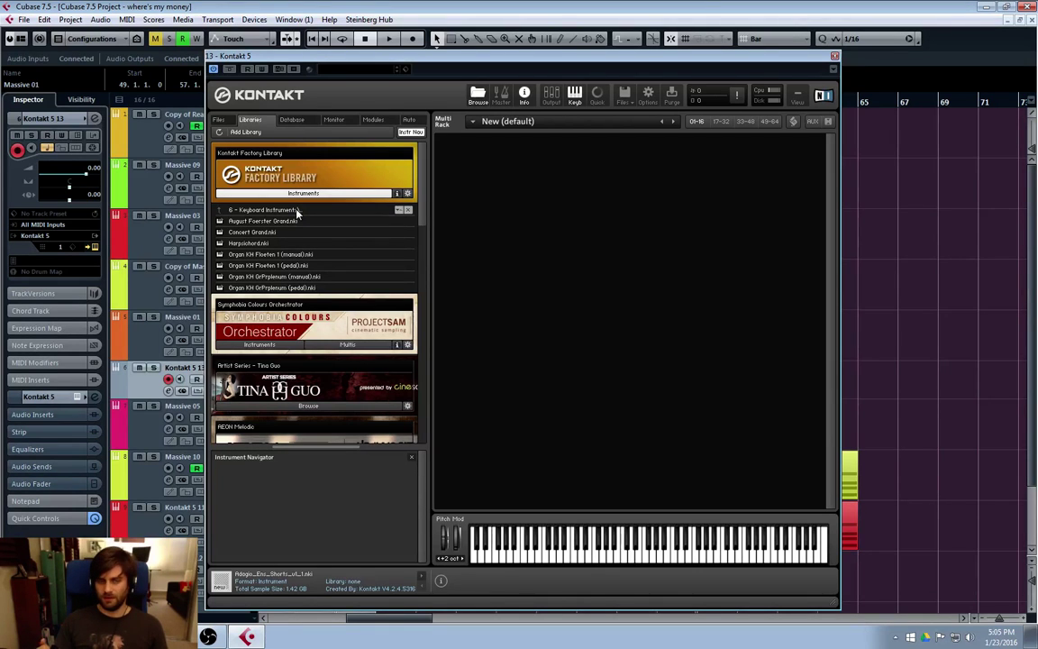
Load Celesta.nki from the 4 - VSL Percussion folder of the Kontakt Factory Library.
{"action": "left_click_drag", "start_coordinate": [502, 60], "coordinate": [570, 62]}
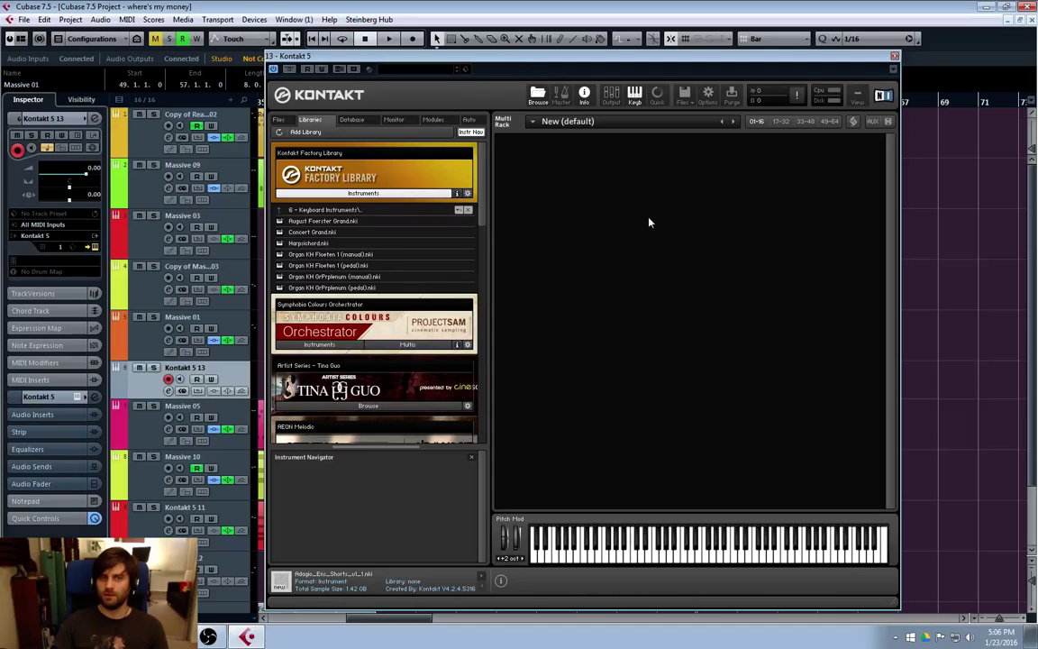
{"action": "scroll", "coordinate": [487, 212], "scroll_direction": "down", "scroll_amount": 1}
{"action": "scroll", "coordinate": [469, 221], "scroll_direction": "up", "scroll_amount": 1}
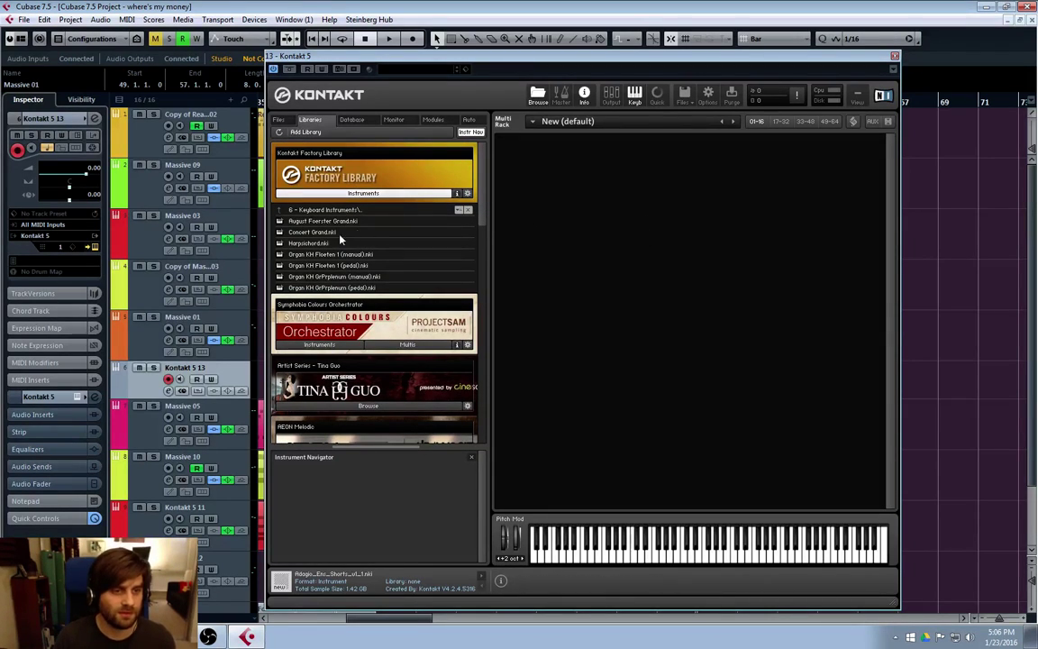
{"action": "left_click", "coordinate": [333, 210]}
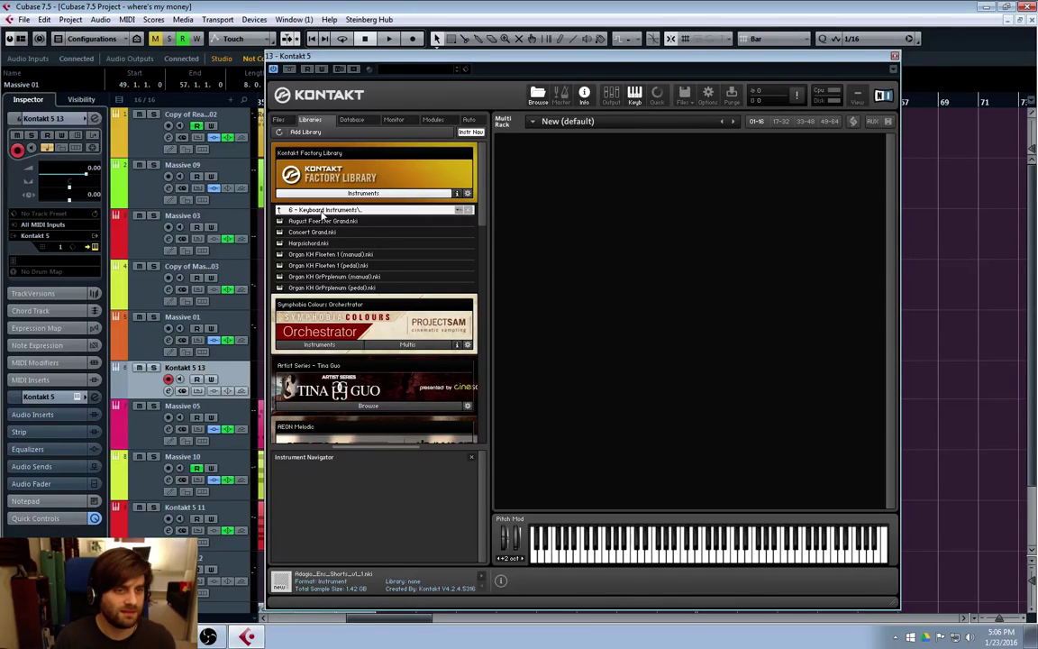
{"action": "double_click", "coordinate": [316, 256]}
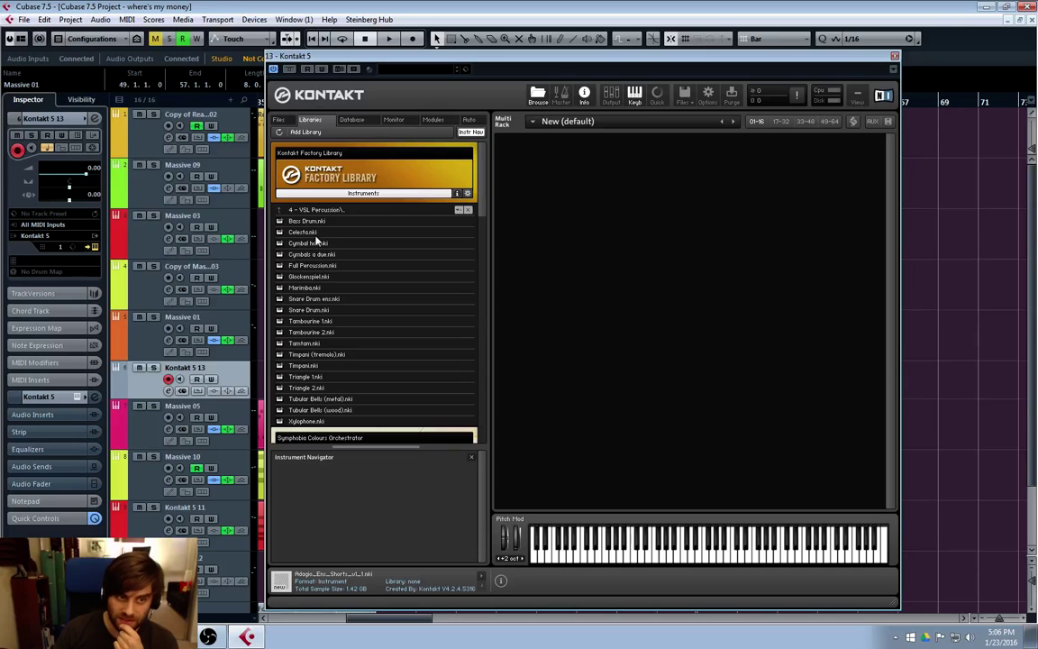
{"action": "double_click", "coordinate": [326, 233]}
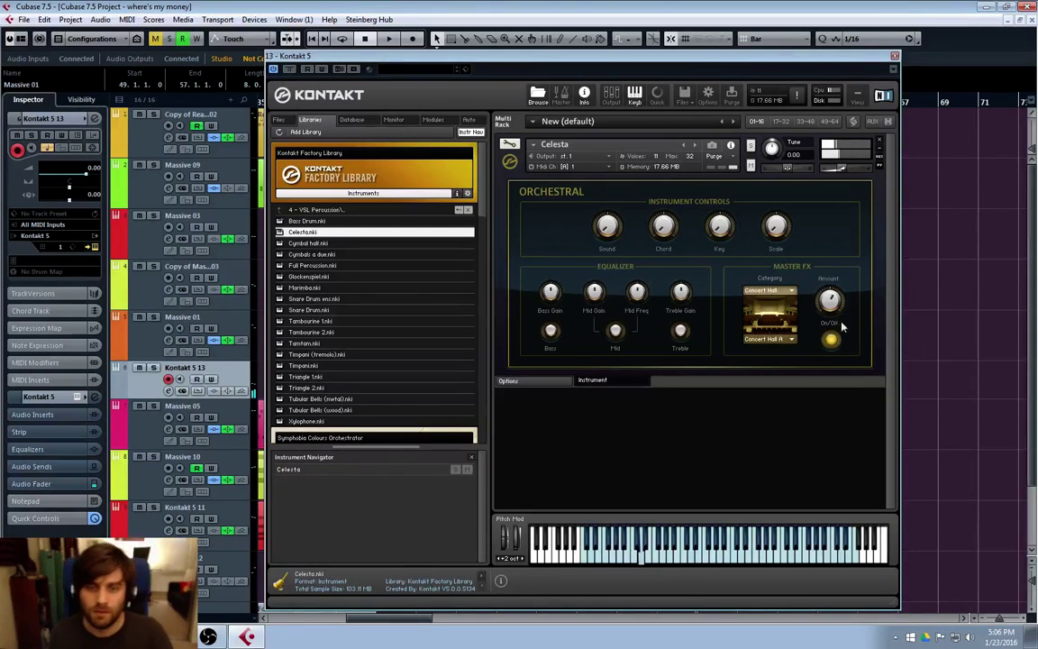
Keep the Celesta's reverb on Concert Hall A, reduce its reverb amount slightly, and close the instrument window.
{"action": "left_click", "coordinate": [787, 340]}
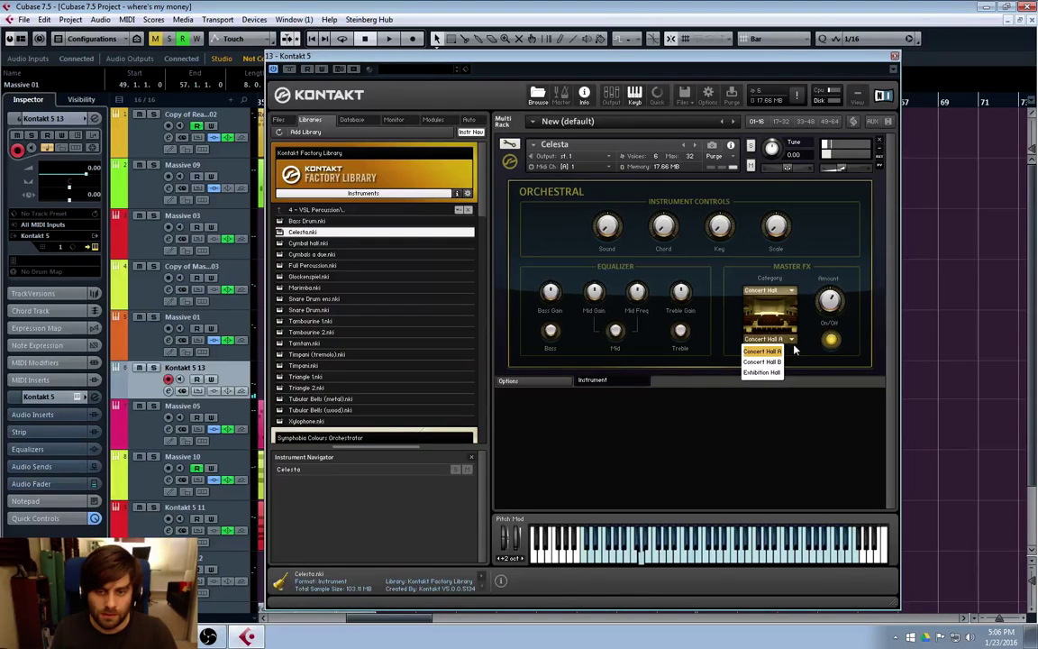
{"action": "left_click", "coordinate": [794, 348]}
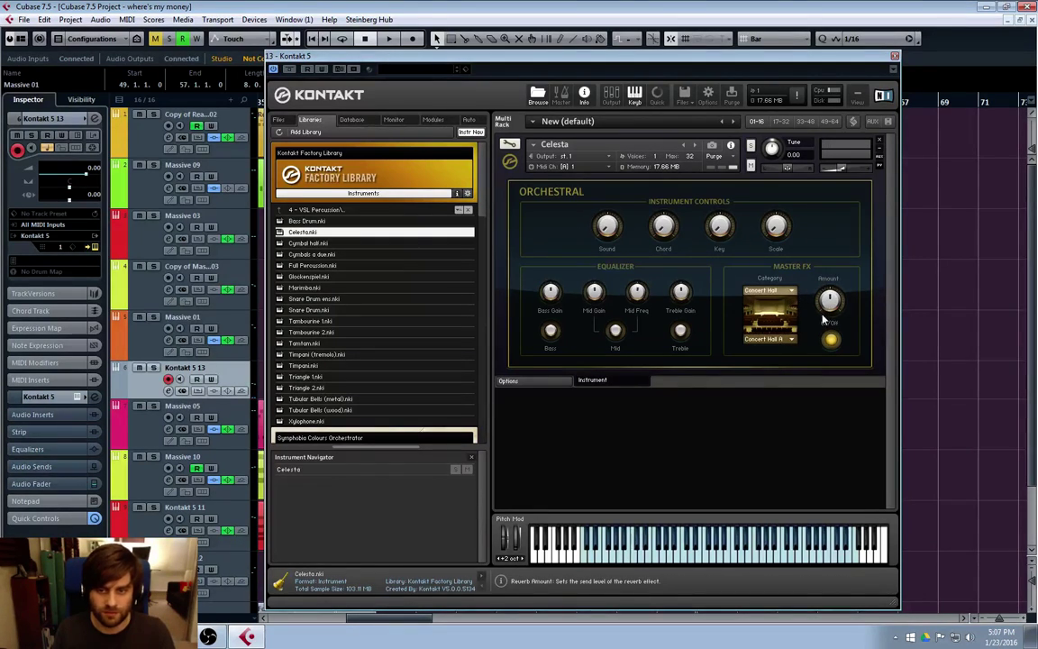
{"action": "left_click", "coordinate": [894, 57]}
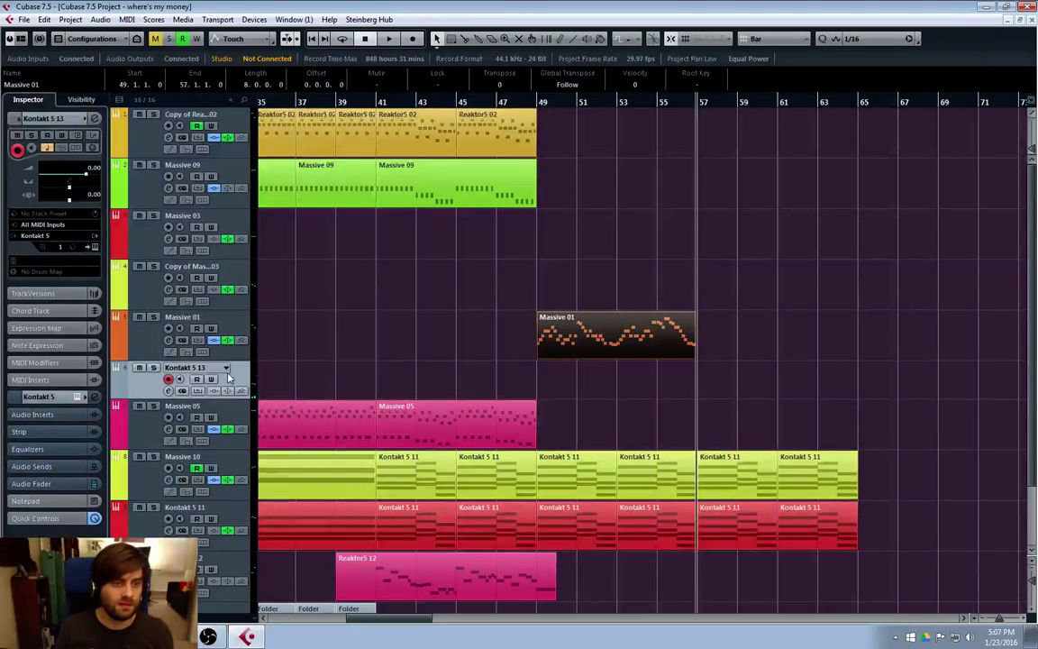
Make the Kontakt 5 13 track taller and colour it bright green.
{"action": "left_click_drag", "start_coordinate": [153, 403], "coordinate": [153, 416]}
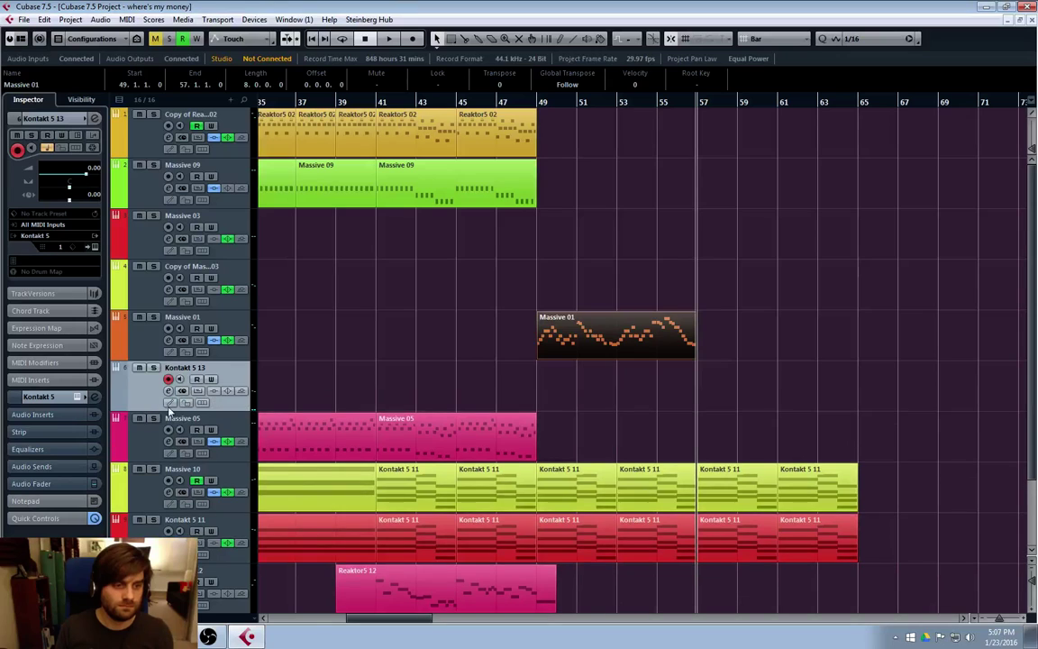
{"action": "left_click", "coordinate": [155, 373]}
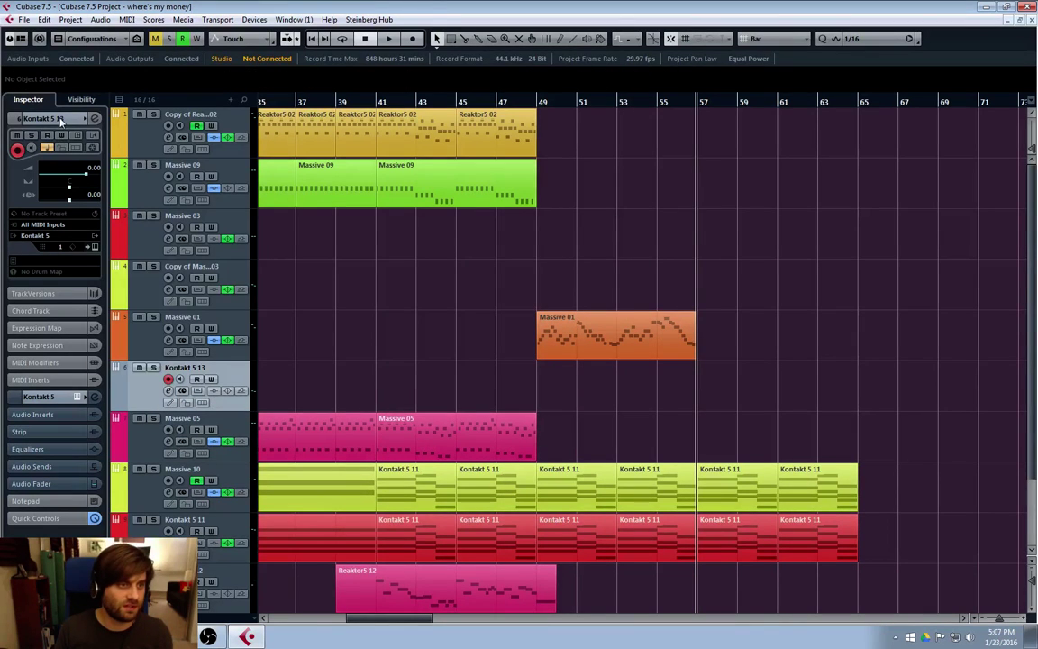
Duplicate the Massive 01 part and move the copy onto the Kontakt 5 13 track at bars 57 to 65.
{"action": "left_click", "coordinate": [615, 357]}
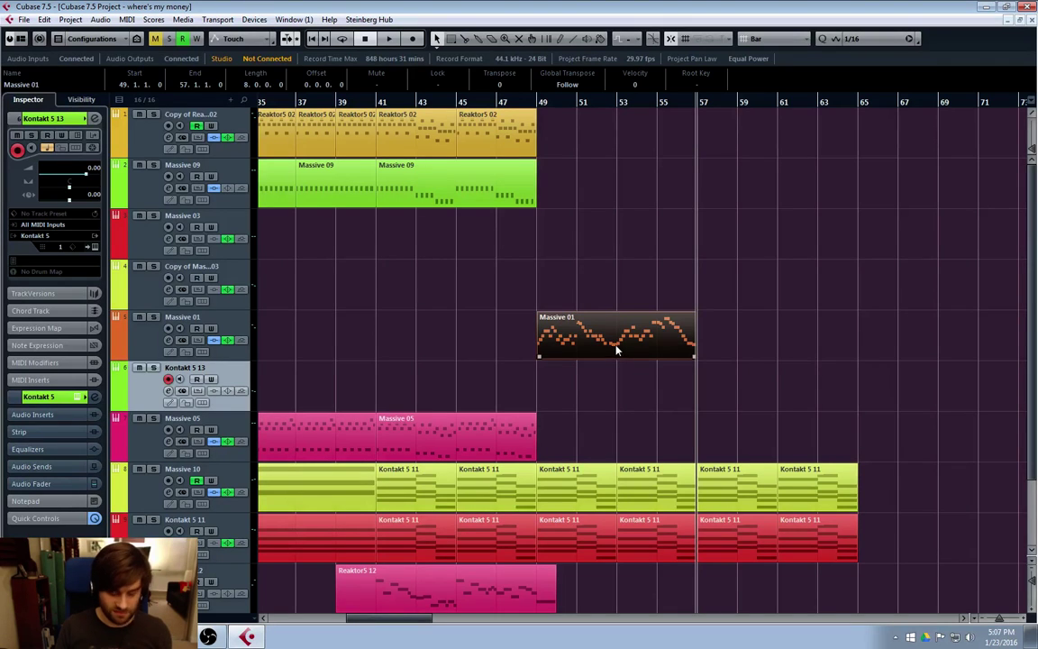
{"action": "key", "text": "ctrl+d"}
{"action": "mouse_move", "coordinate": [731, 357]}
{"action": "left_mouse_down"}
{"action": "mouse_move", "coordinate": [730, 344]}
{"action": "mouse_move", "coordinate": [767, 372]}
{"action": "mouse_move", "coordinate": [521, 431]}
{"action": "mouse_move", "coordinate": [732, 379]}
{"action": "left_mouse_up"}
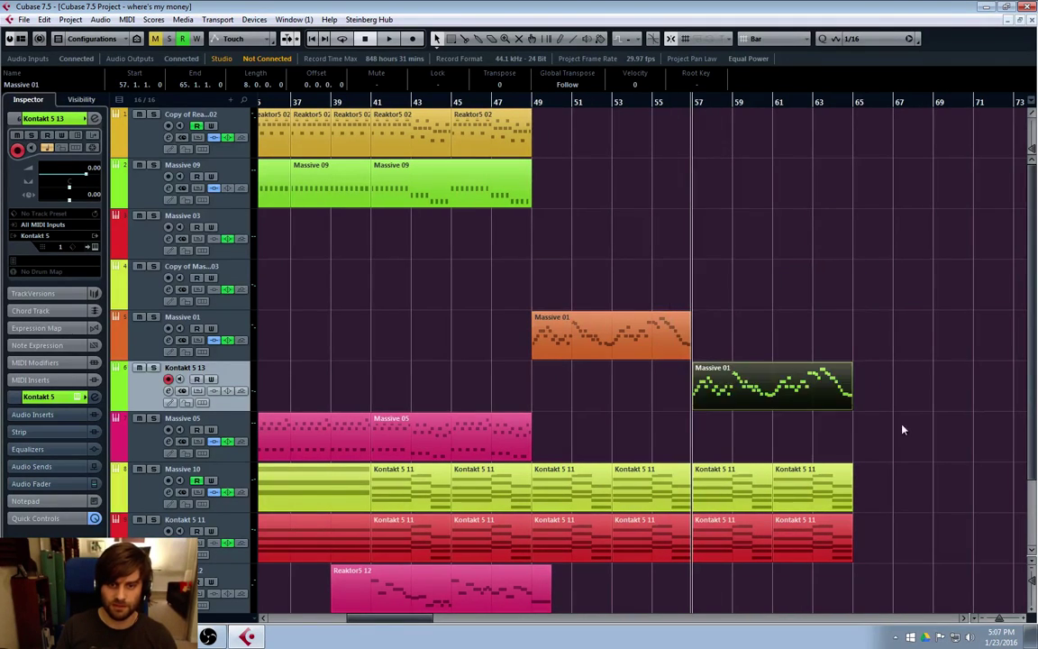
{"action": "left_click", "coordinate": [839, 322]}
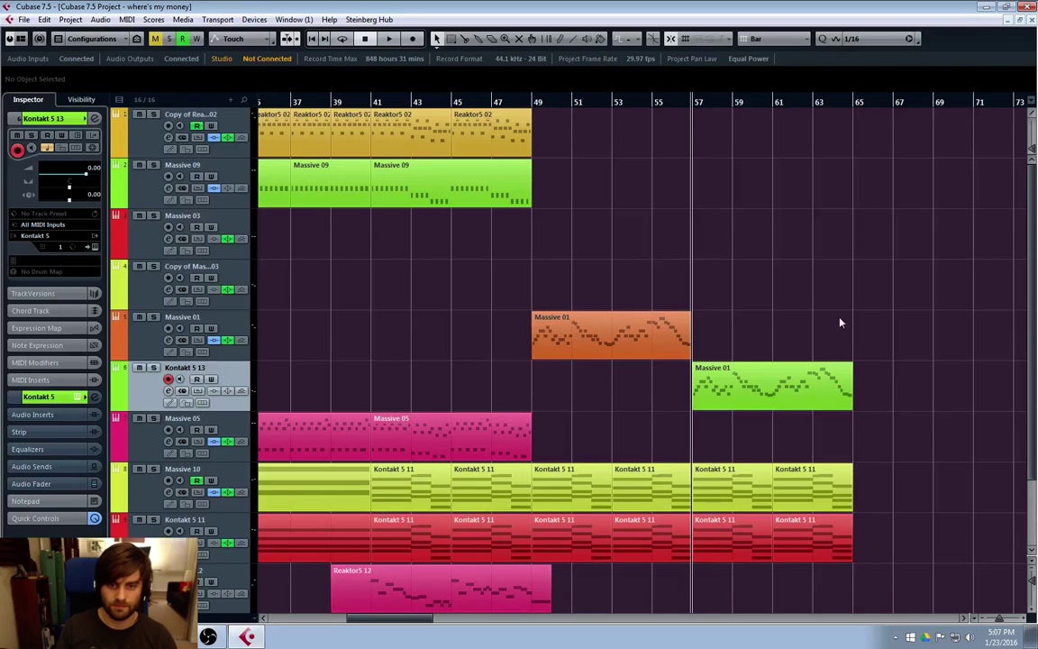
Audition the closing section from bar 55 through bar 65, and return the playback position to bar 57.
{"action": "left_click", "coordinate": [541, 113]}
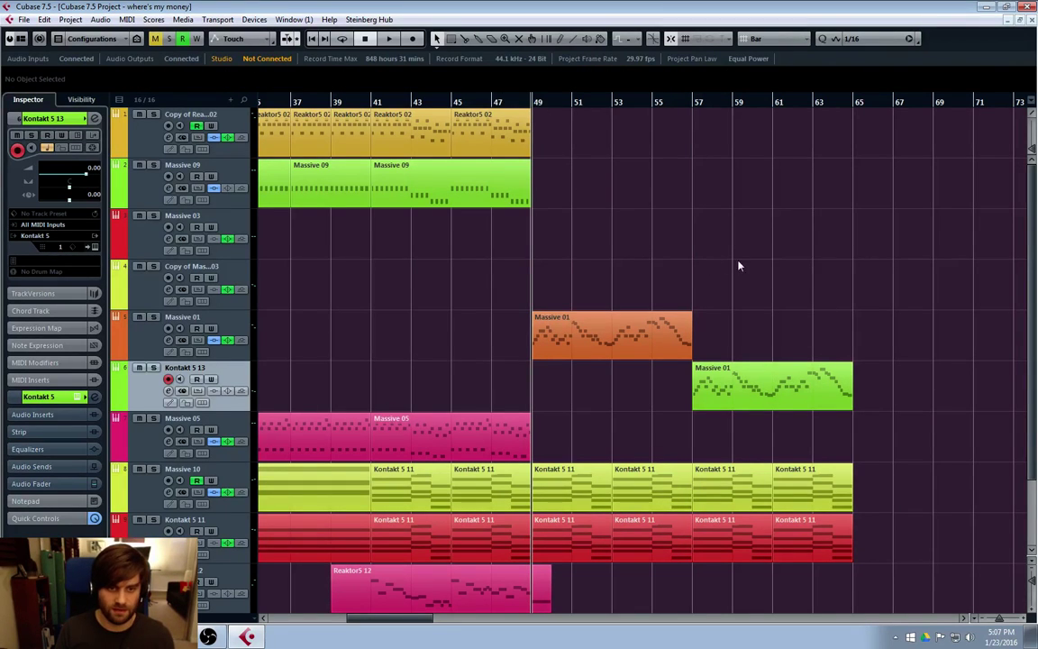
{"action": "left_click", "coordinate": [644, 105]}
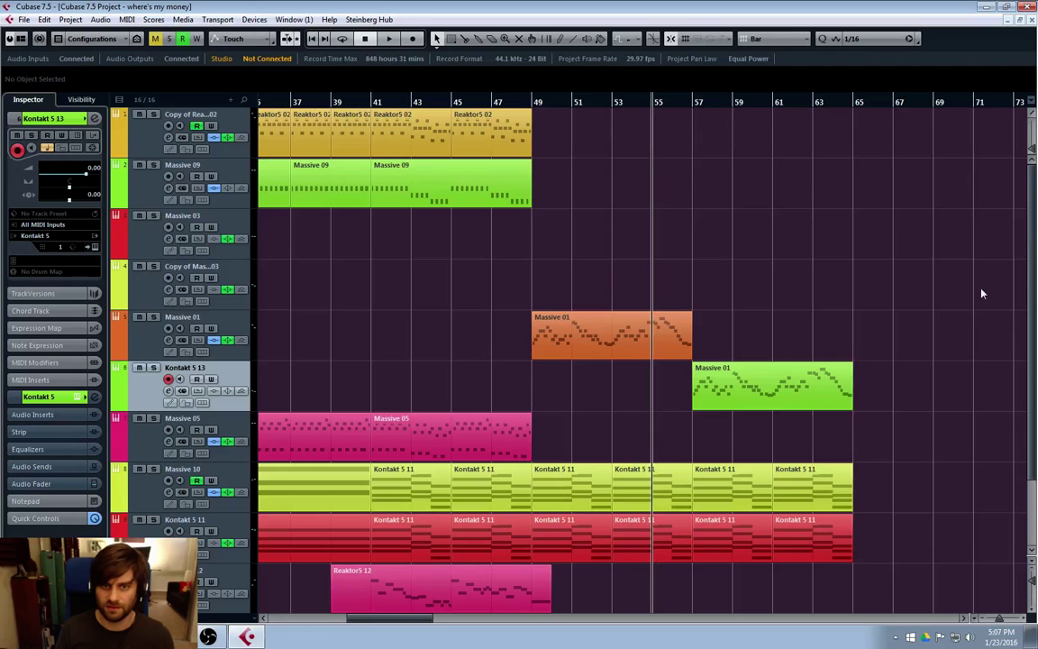
{"action": "key", "text": "space"}
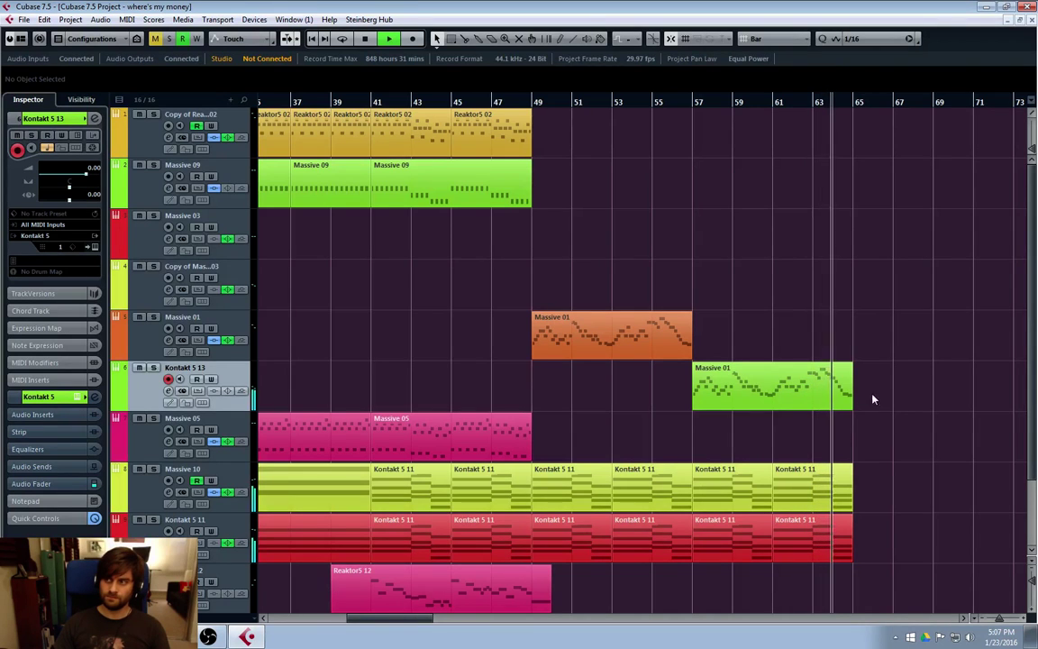
{"action": "key", "text": "space"}
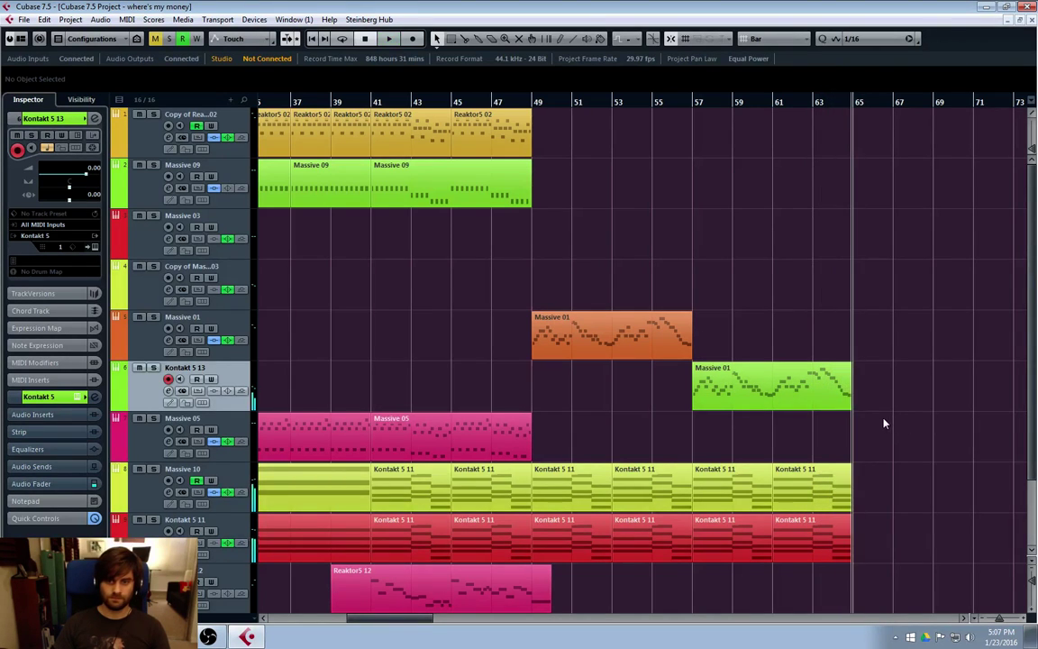
{"action": "left_click", "coordinate": [674, 102]}
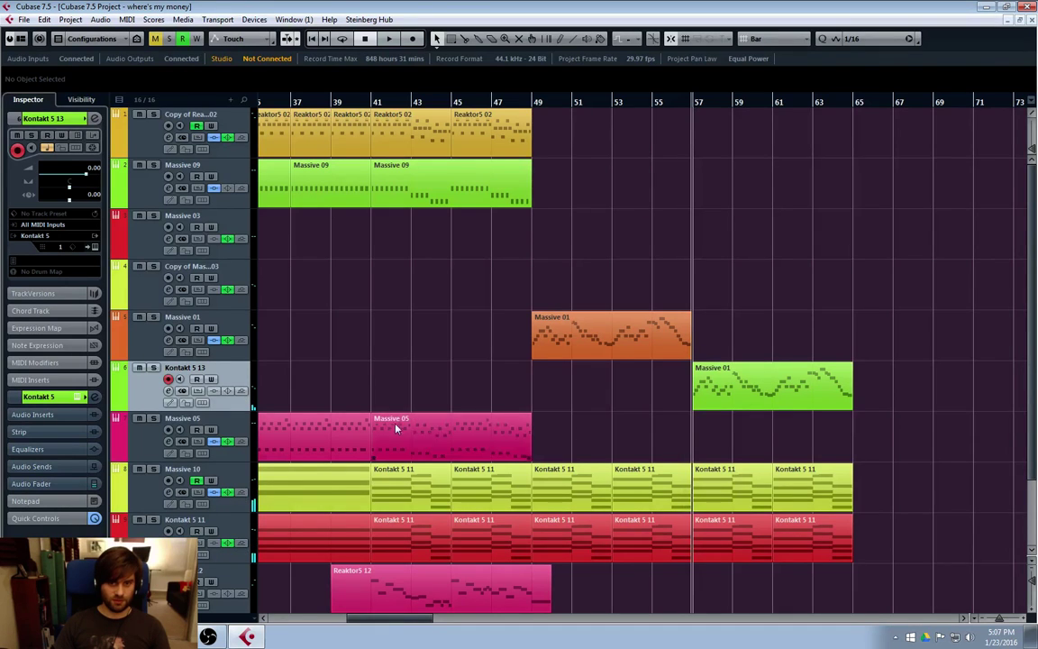
Insert the REVerence reverb in the first insert slot of the Kontakt 5 13 channel.
{"action": "left_click", "coordinate": [168, 391]}
{"action": "left_click", "coordinate": [252, 286]}
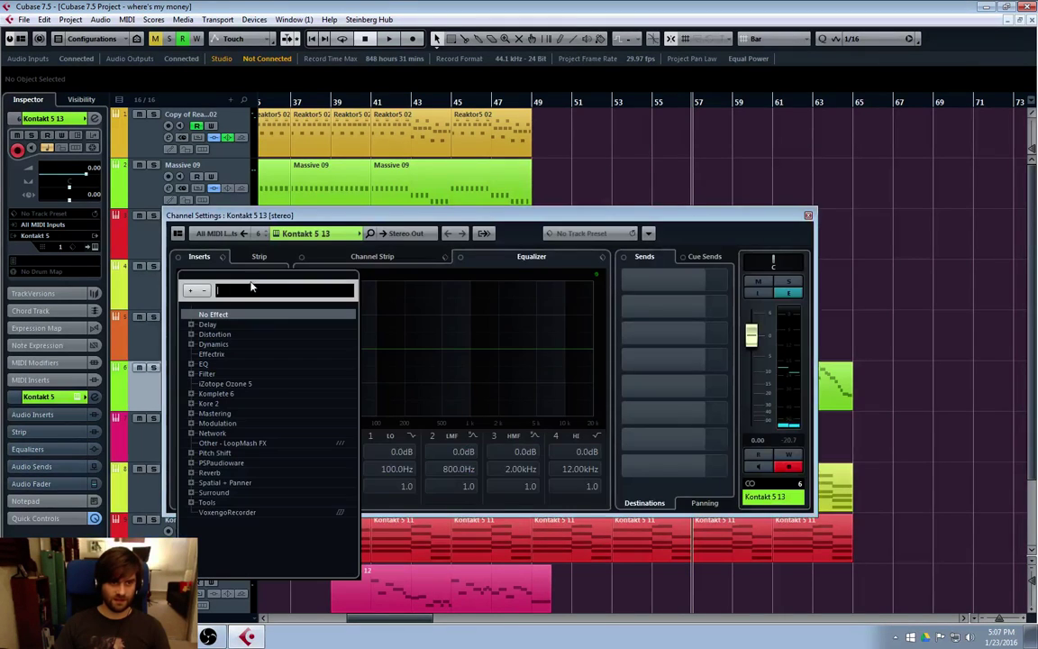
{"action": "left_click", "coordinate": [193, 473]}
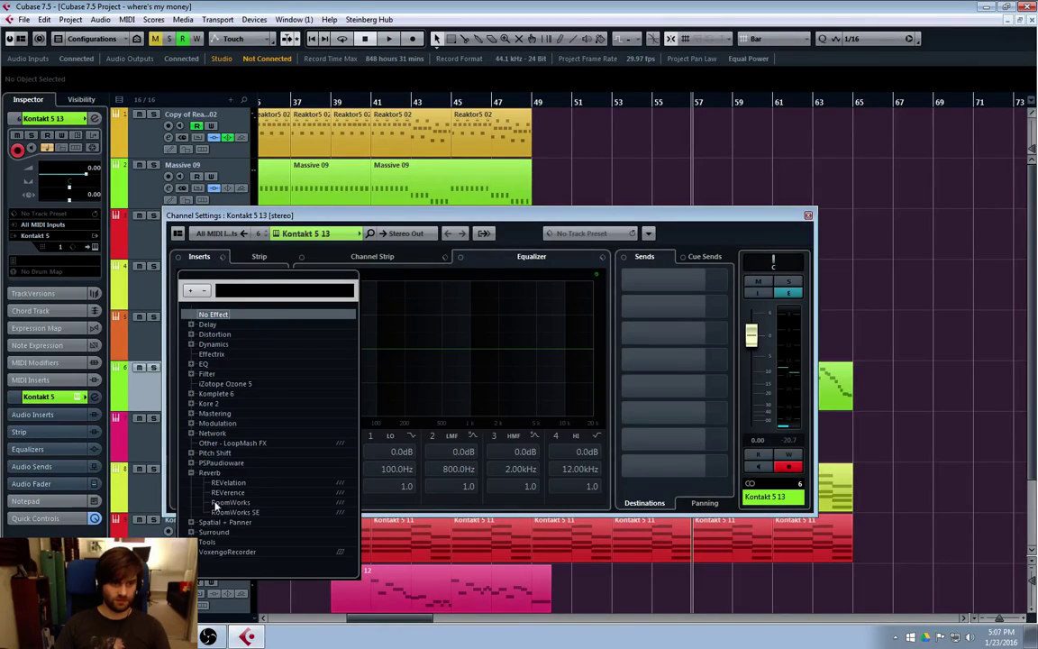
{"action": "left_click", "coordinate": [331, 492]}
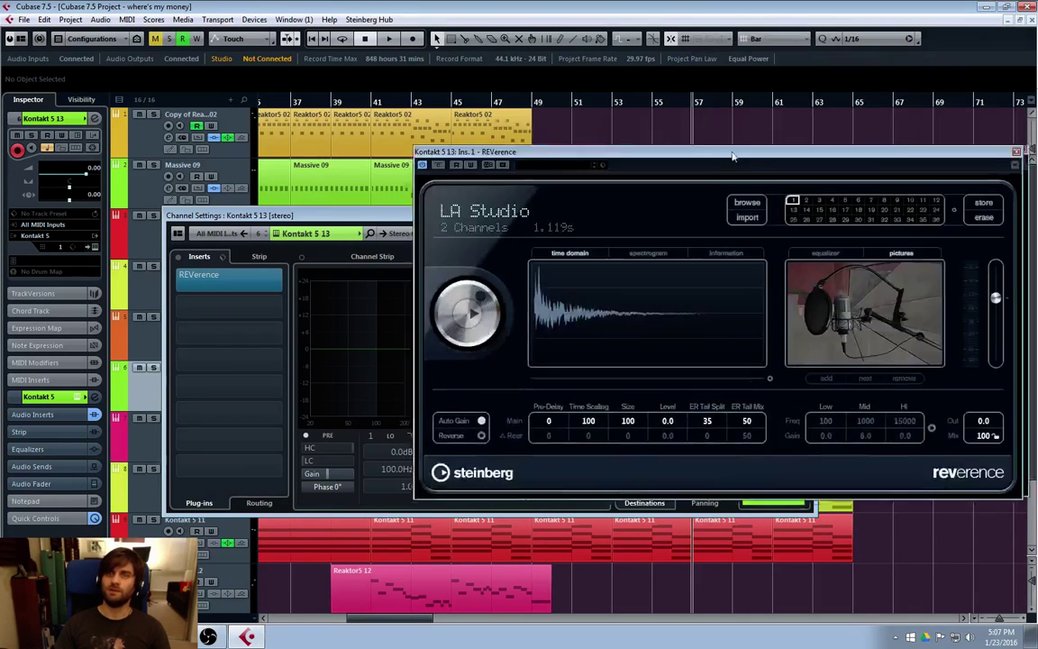
{"action": "left_click_drag", "start_coordinate": [733, 162], "coordinate": [492, 158]}
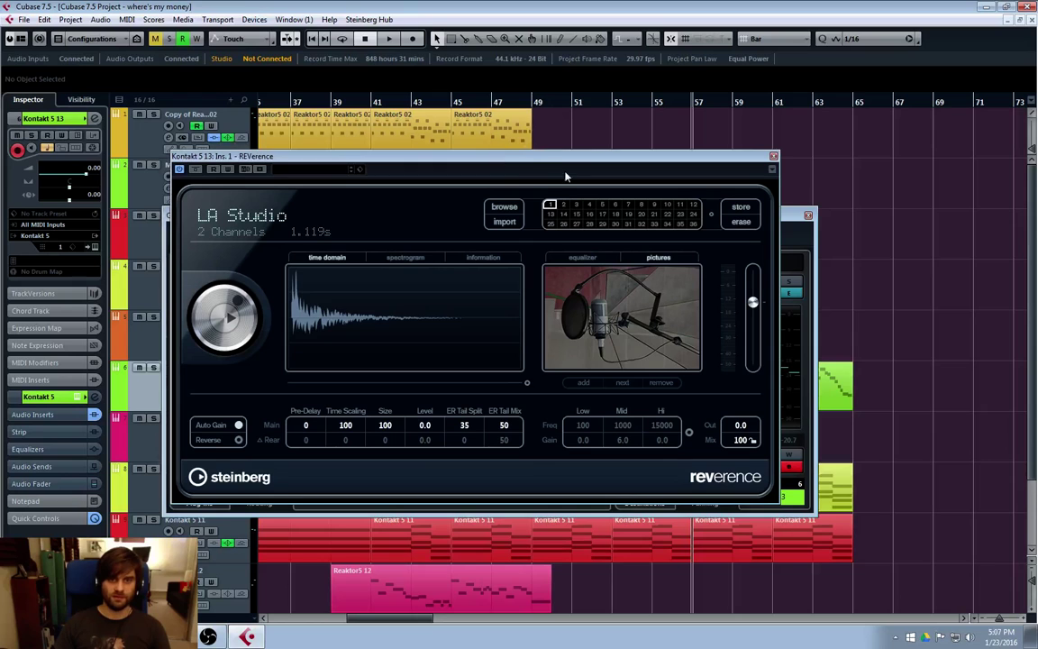
{"action": "left_click_drag", "start_coordinate": [566, 176], "coordinate": [535, 185]}
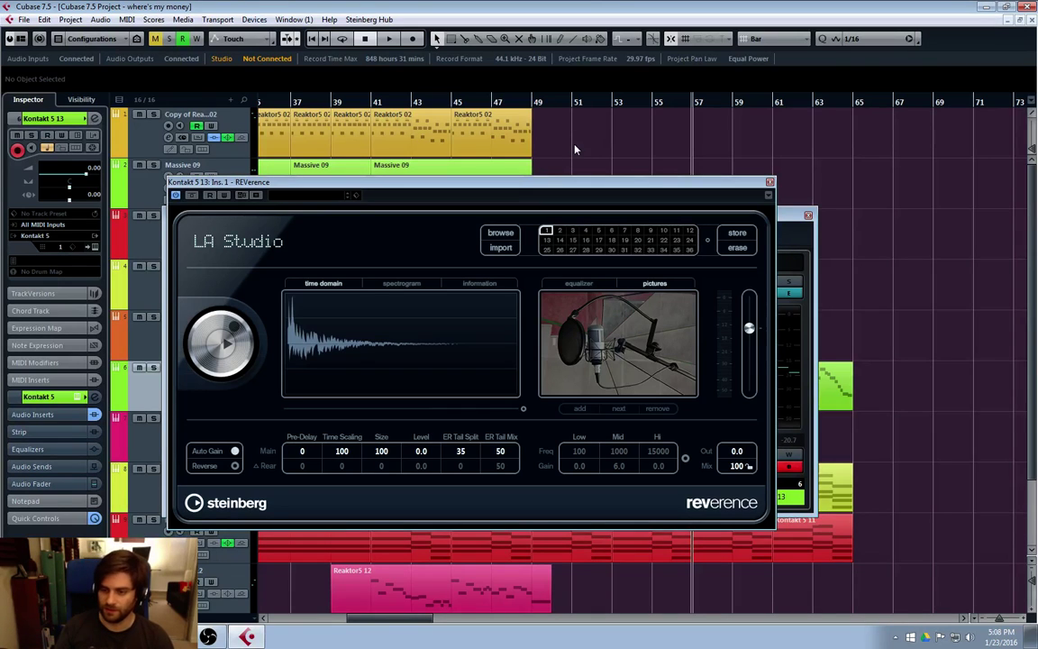
Try the Dutch Concert Hall 1a preset in REVerence, and load English Chapel B (SR) instead.
{"action": "left_click", "coordinate": [503, 249]}
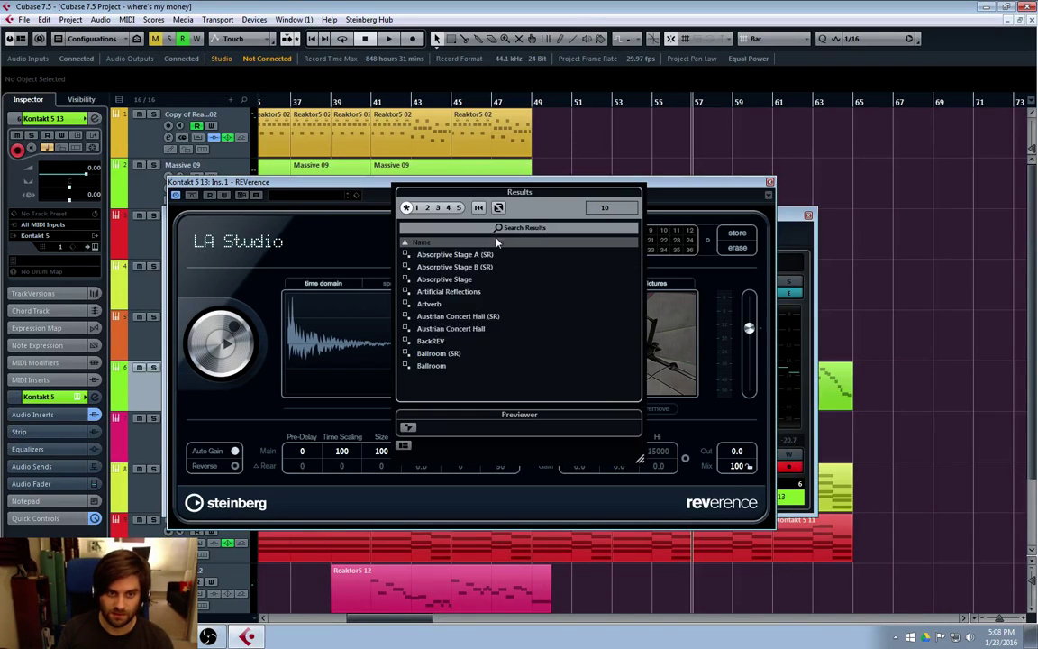
{"action": "double_click", "coordinate": [457, 330]}
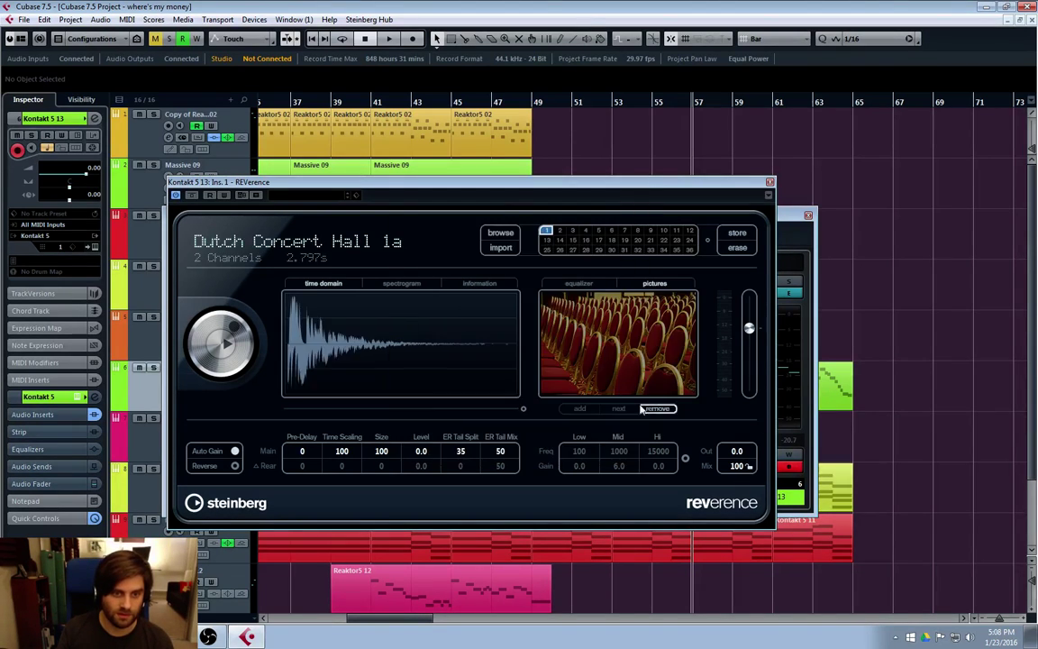
{"action": "left_click", "coordinate": [502, 247]}
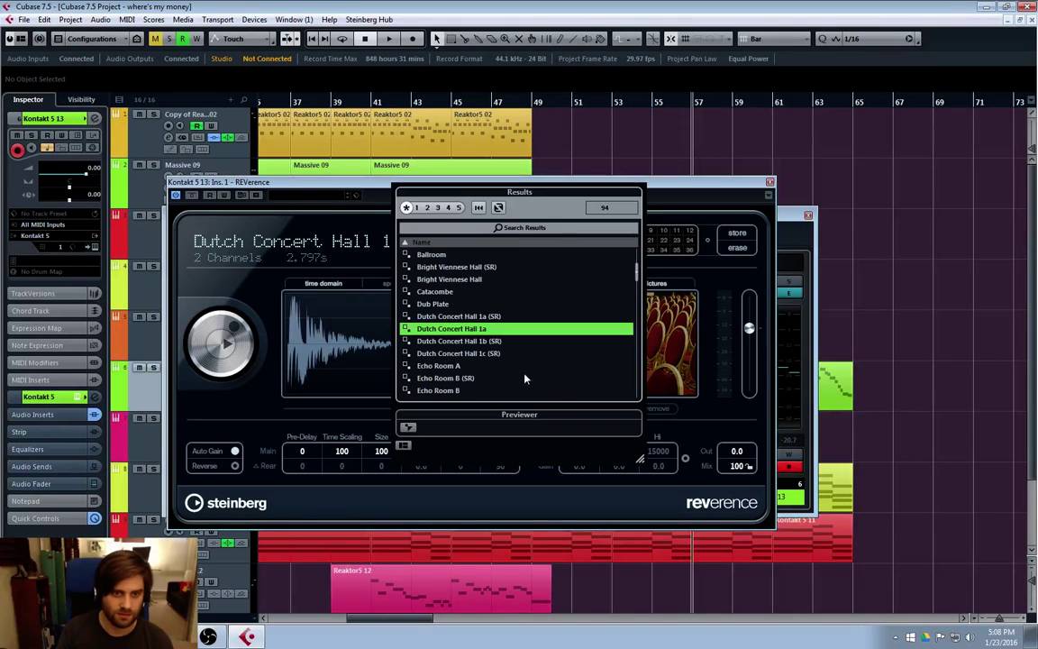
{"action": "scroll", "coordinate": [495, 351], "scroll_direction": "up", "scroll_amount": 2}
{"action": "scroll", "coordinate": [494, 350], "scroll_direction": "down", "scroll_amount": 4}
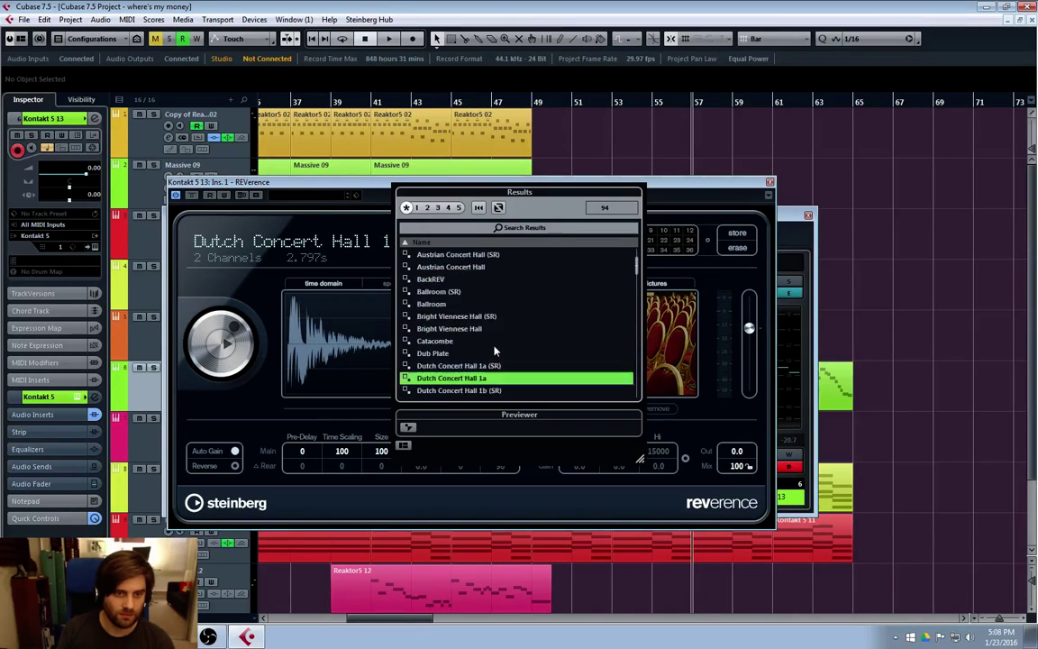
{"action": "double_click", "coordinate": [494, 333]}
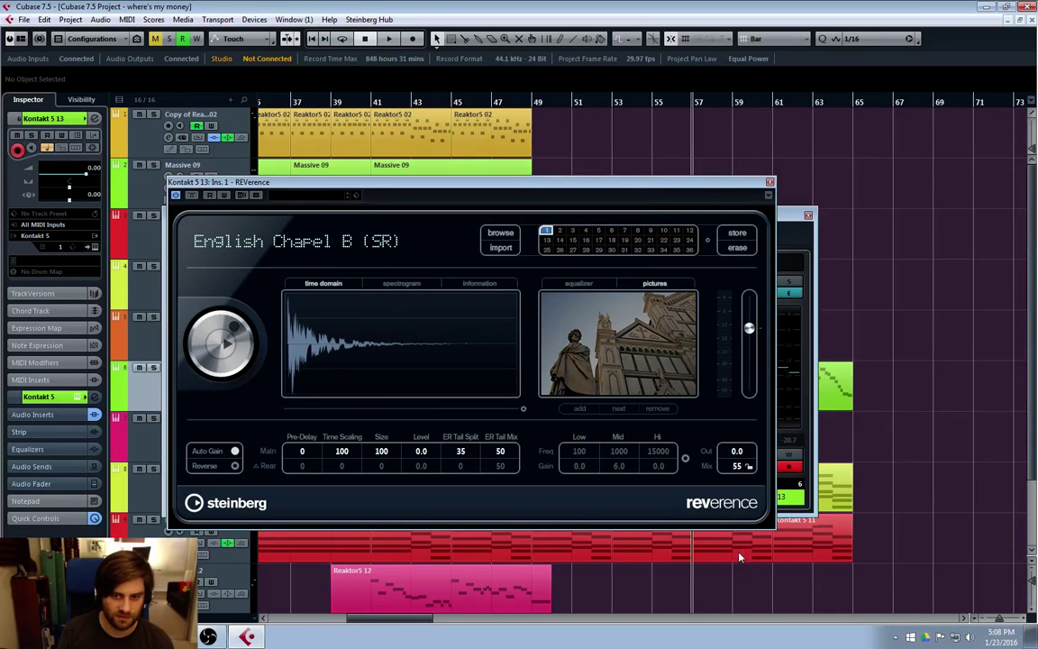
Set the REVerence mix to 100 and close the plug-in and channel settings windows.
{"action": "left_click_drag", "start_coordinate": [737, 466], "coordinate": [706, 277]}
{"action": "left_click", "coordinate": [768, 182]}
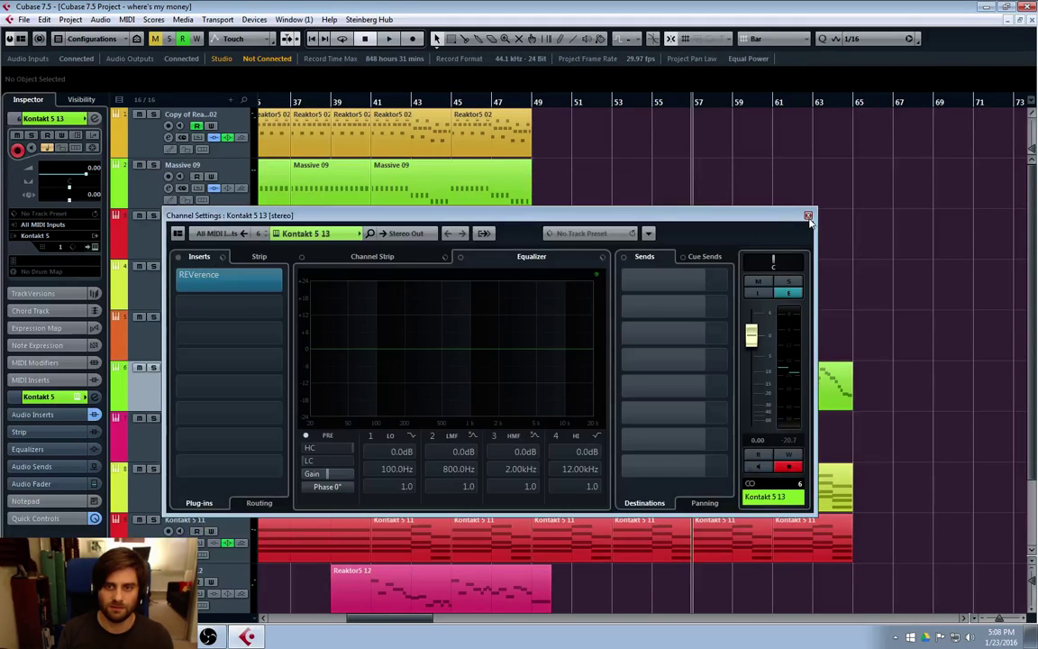
{"action": "left_click", "coordinate": [807, 216]}
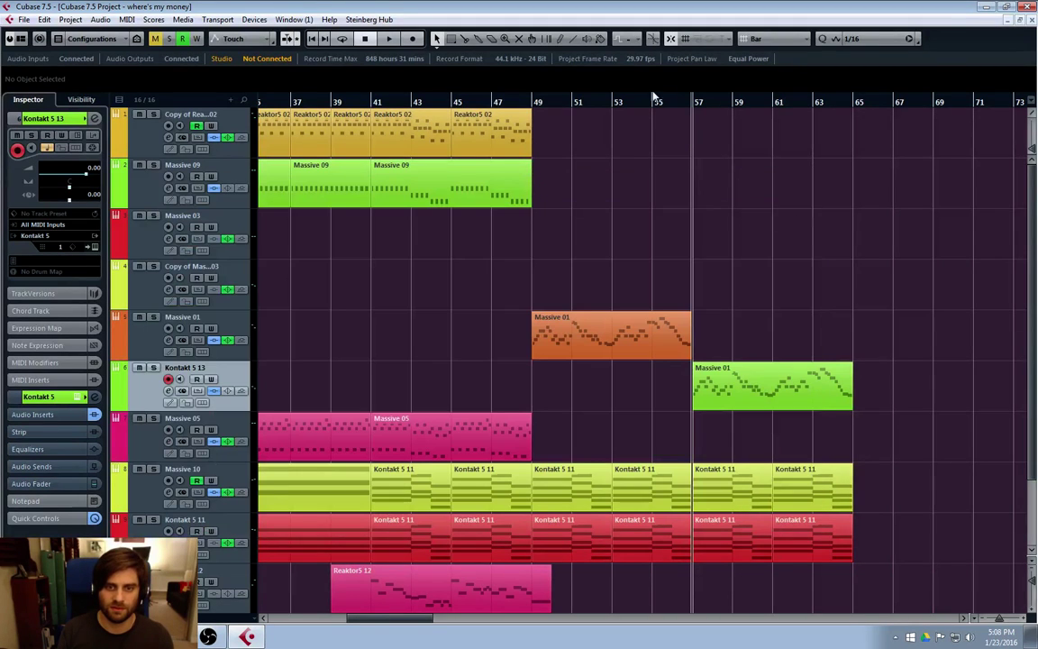
Solo the Kontakt 5 13 track and lower its REVerence mix to 25 during playback.
{"action": "left_click", "coordinate": [155, 370]}
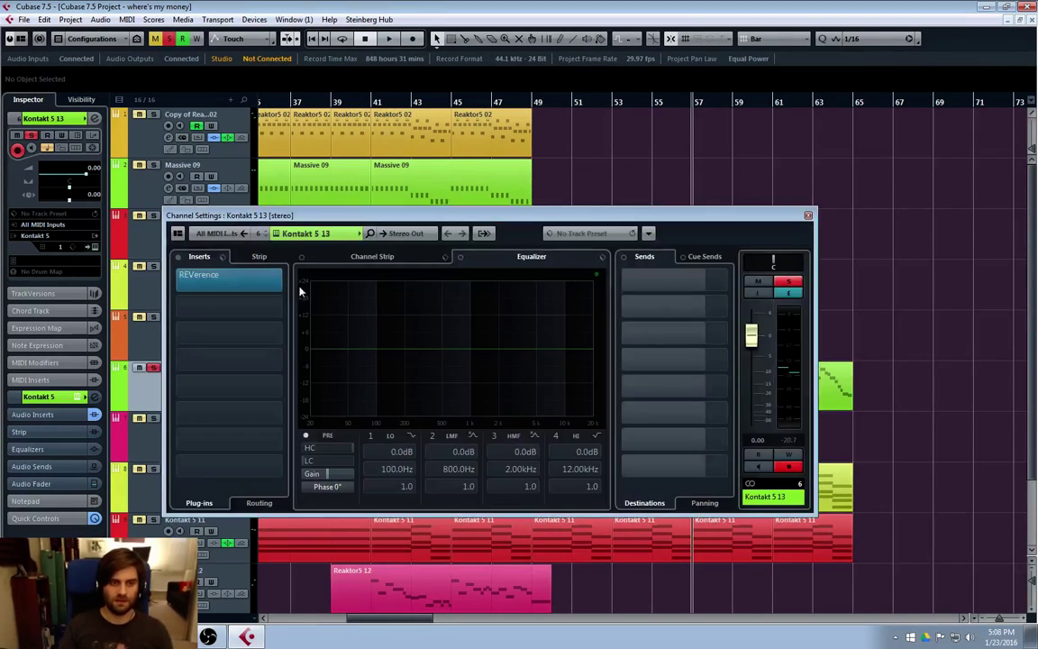
{"action": "left_click_drag", "start_coordinate": [679, 219], "coordinate": [720, 252]}
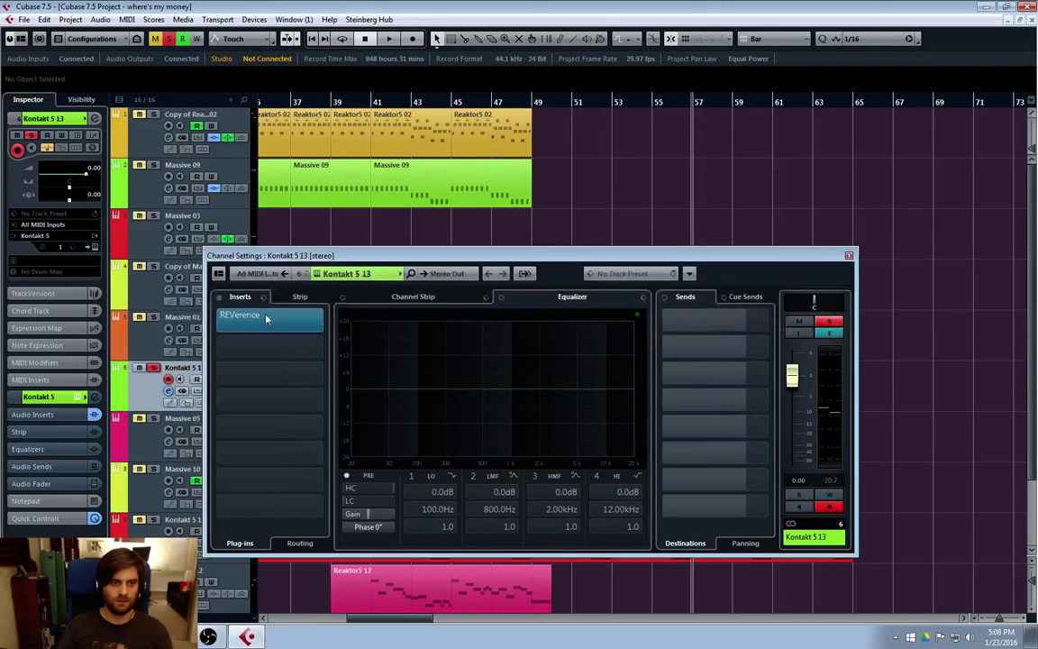
{"action": "left_click", "coordinate": [277, 314]}
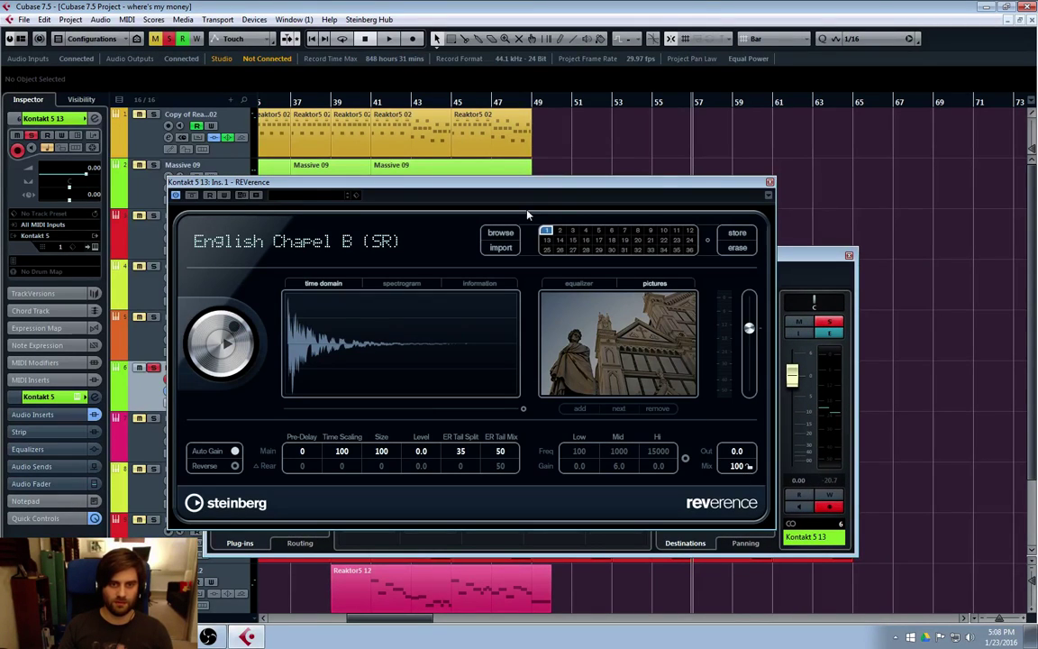
{"action": "left_click_drag", "start_coordinate": [590, 196], "coordinate": [614, 197]}
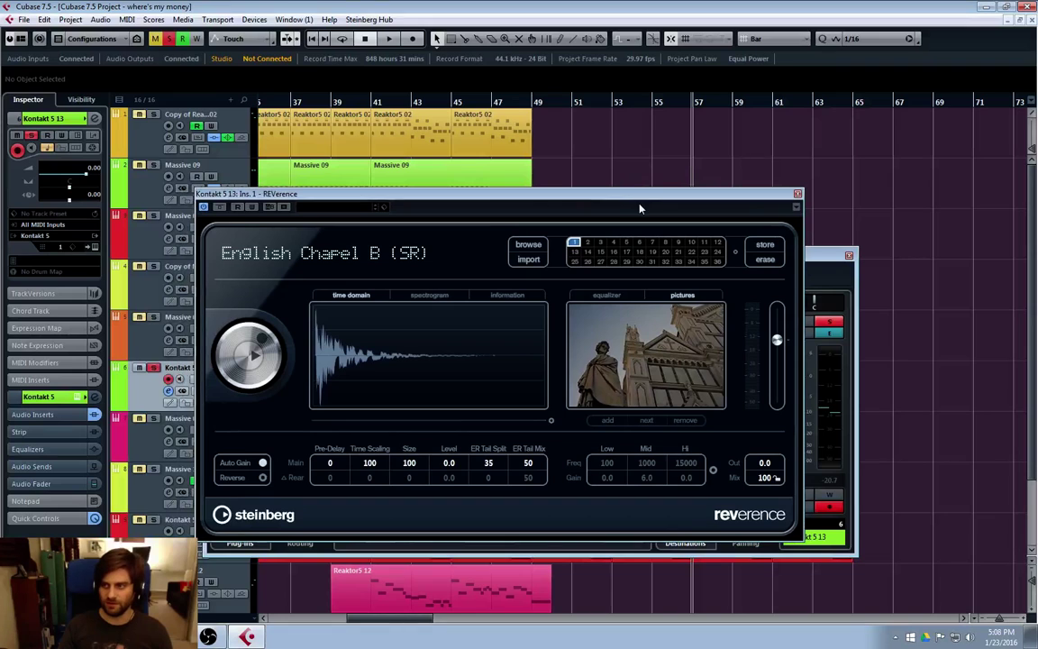
{"action": "key", "text": "space"}
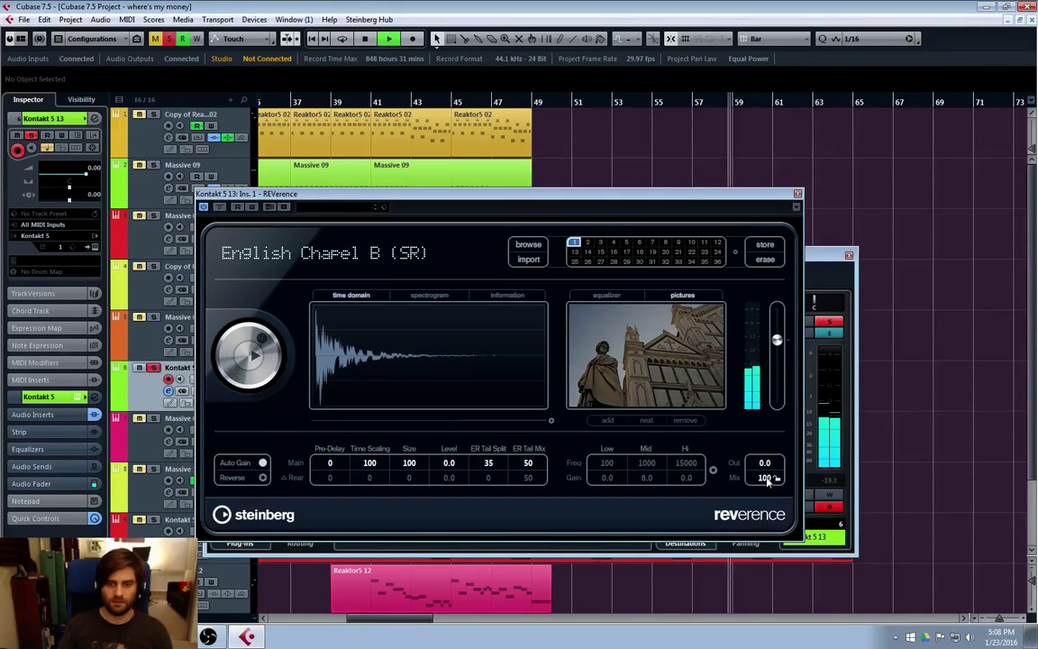
{"action": "left_click_drag", "start_coordinate": [767, 480], "coordinate": [755, 622]}
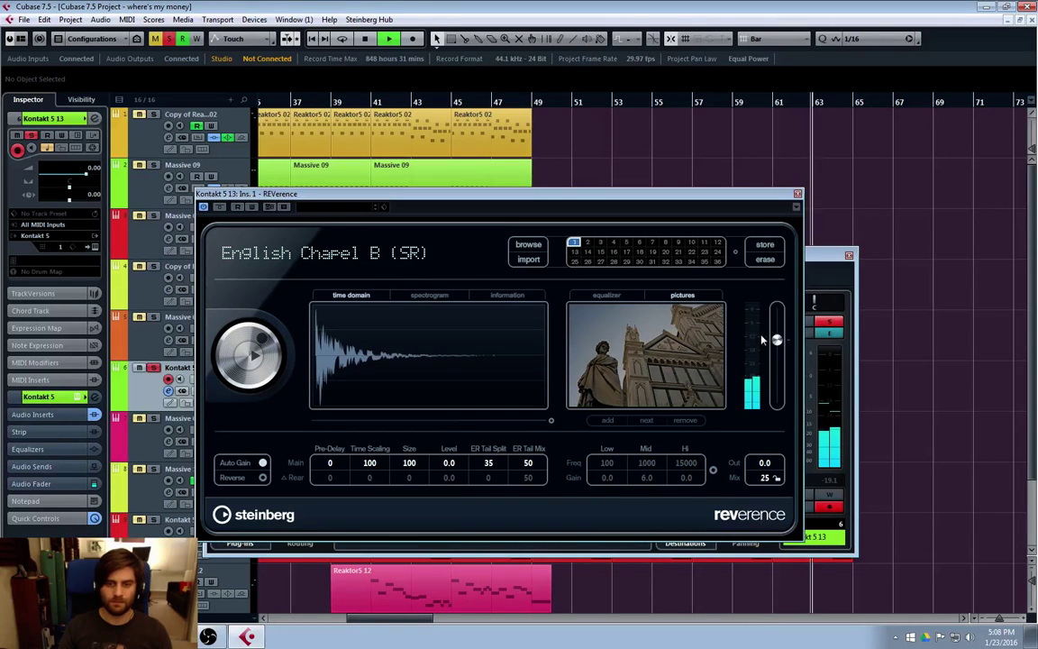
Close the channel settings and audition the soloed Kontakt 5 13 melody from bar 57 with REVerence kept open.
{"action": "left_click_drag", "start_coordinate": [617, 198], "coordinate": [615, 171]}
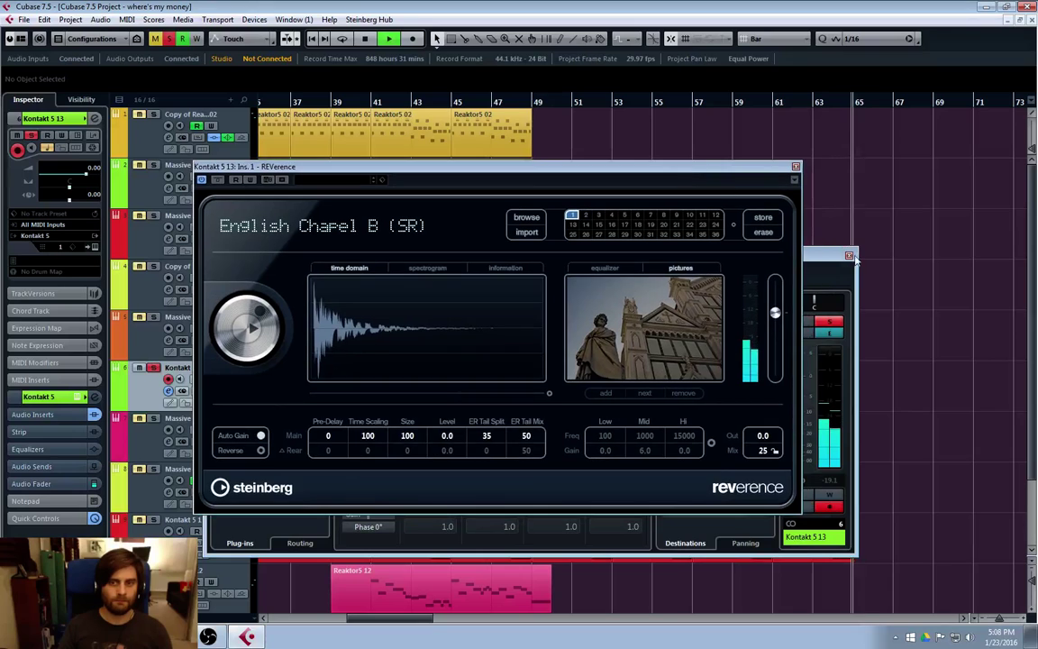
{"action": "left_click_drag", "start_coordinate": [826, 262], "coordinate": [867, 271]}
{"action": "left_click", "coordinate": [889, 265]}
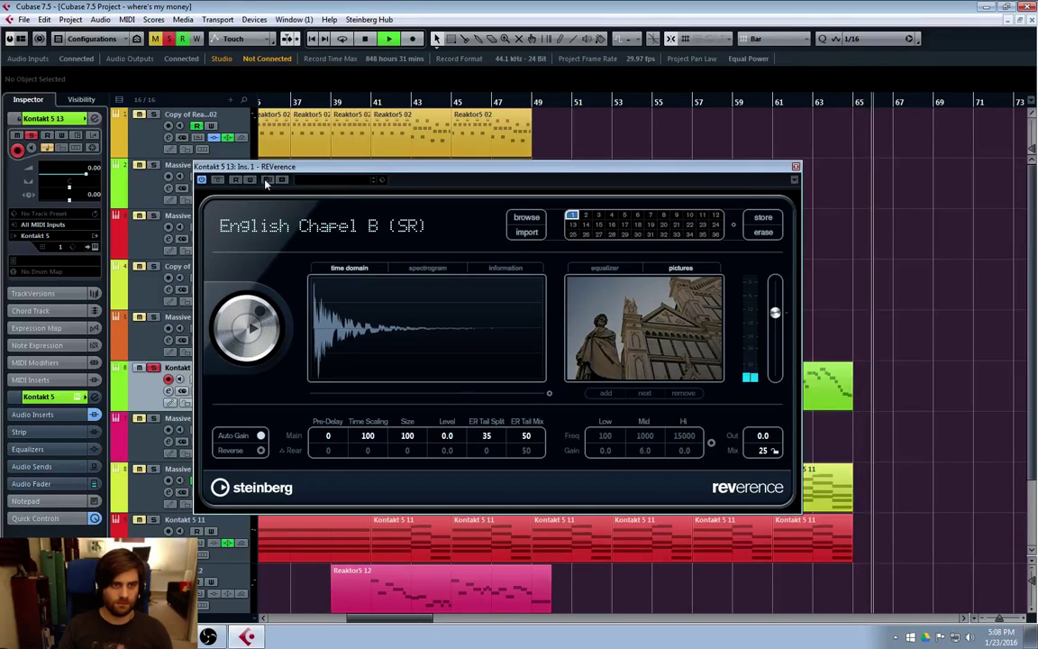
{"action": "left_click_drag", "start_coordinate": [574, 171], "coordinate": [447, 215]}
{"action": "left_click", "coordinate": [697, 90]}
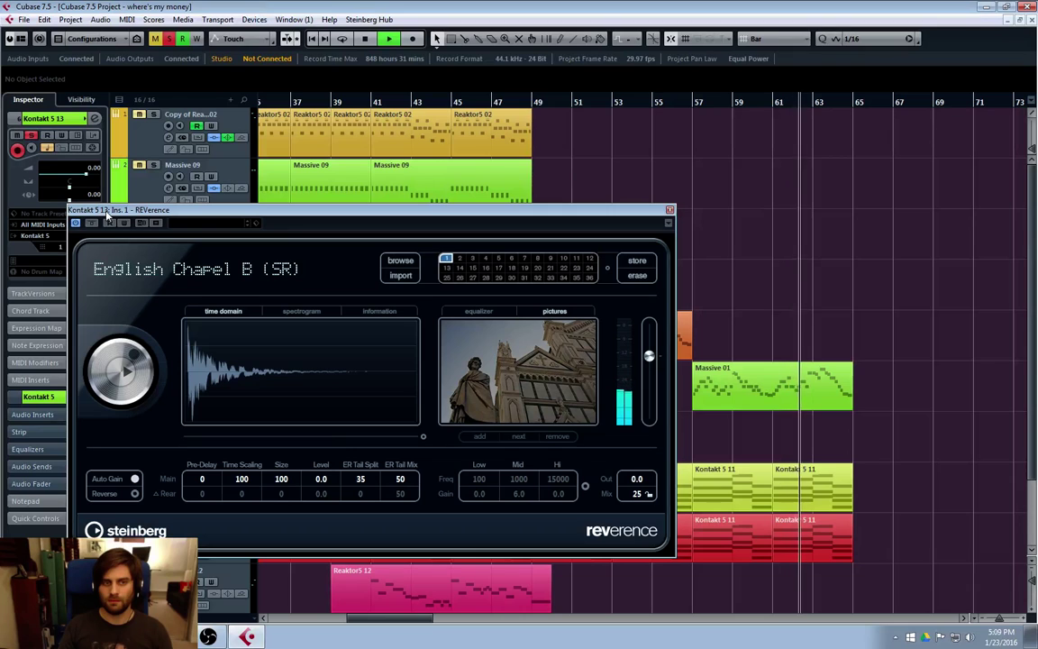
{"action": "left_click_drag", "start_coordinate": [109, 213], "coordinate": [136, 217]}
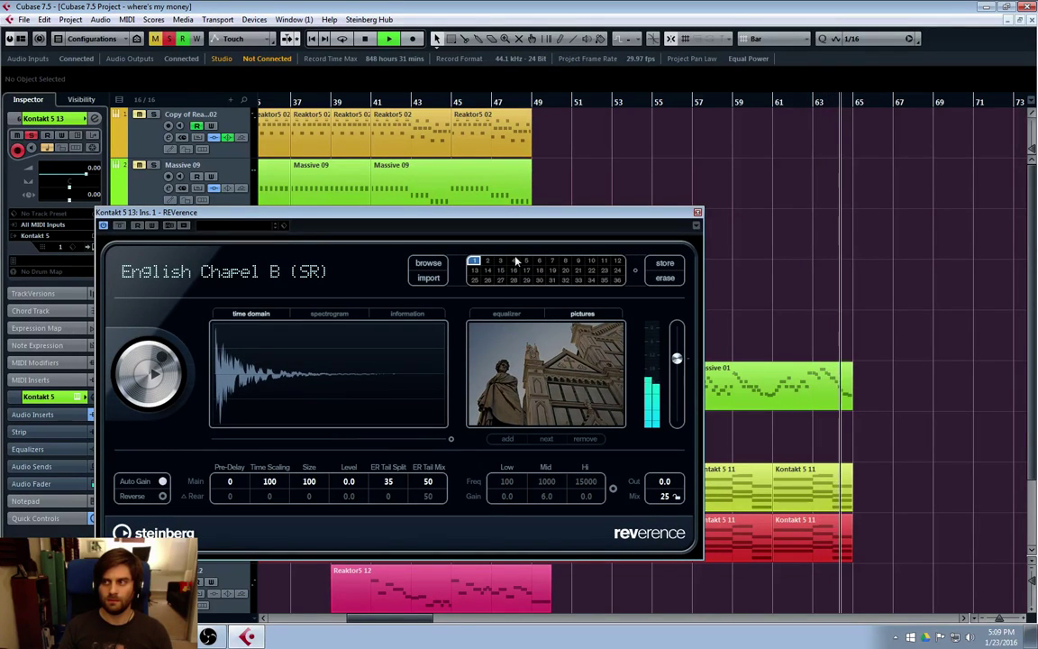
{"action": "key", "text": "space"}
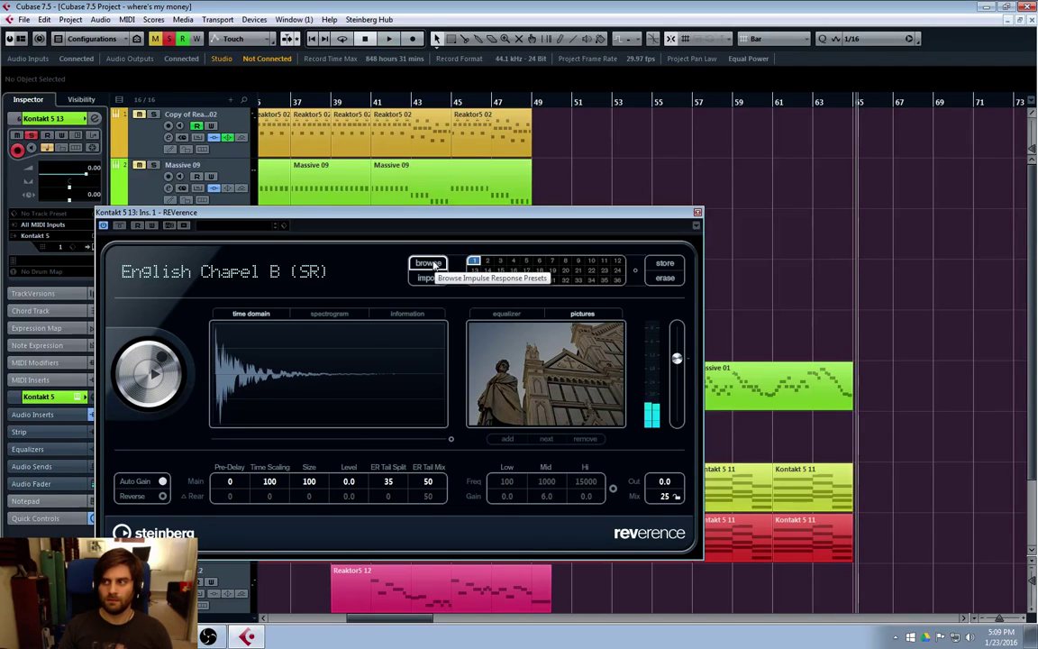
Close the REVerence window and unsolo the Kontakt 5 13 track.
{"action": "left_click_drag", "start_coordinate": [404, 225], "coordinate": [556, 221]}
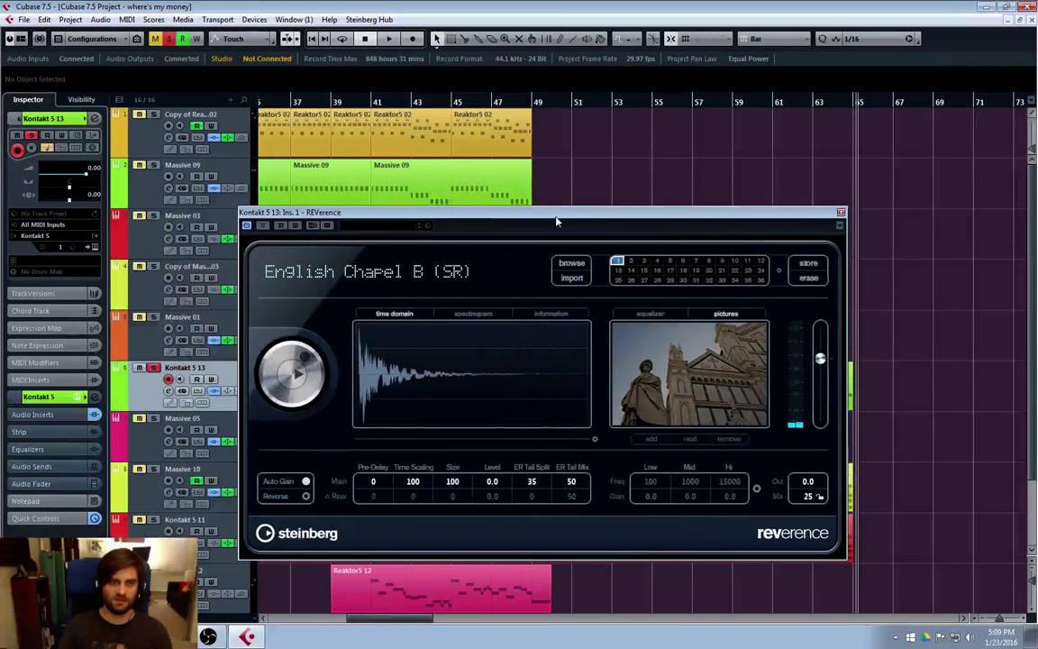
{"action": "left_click", "coordinate": [840, 212]}
{"action": "left_click", "coordinate": [151, 369]}
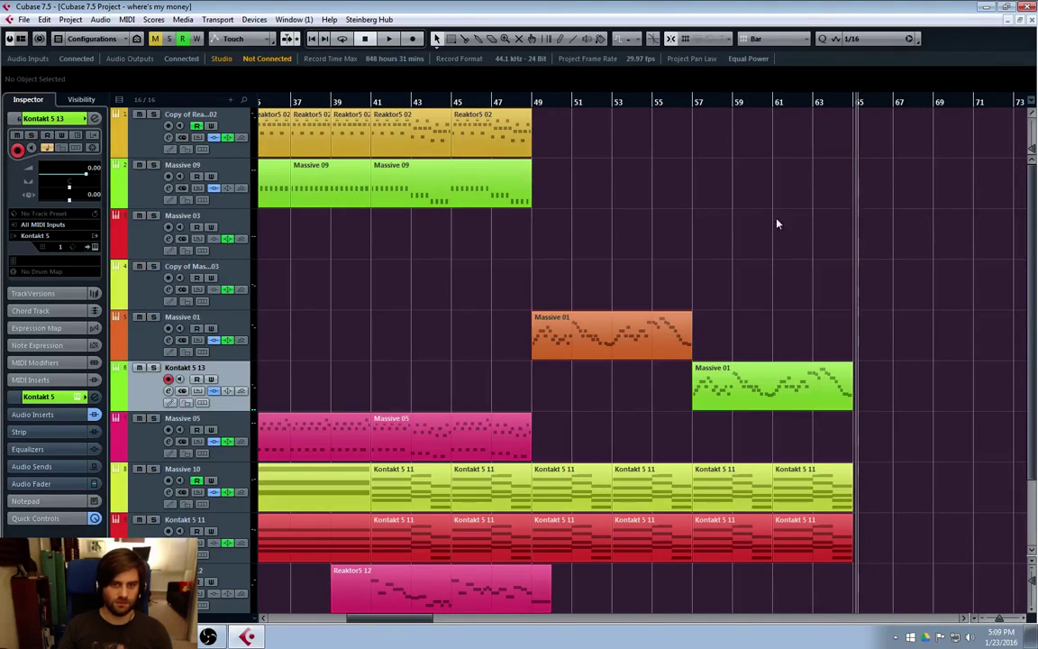
Play the full mix from bar 55 and lower the Celesta's instrument volume in Kontakt to about -3.7.
{"action": "left_click", "coordinate": [656, 103]}
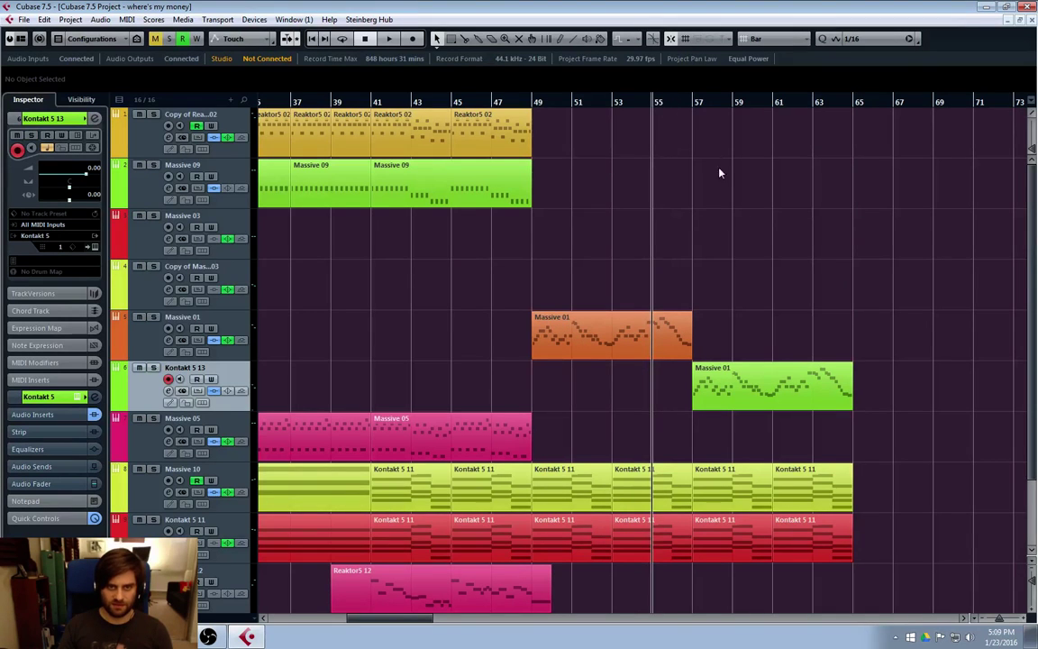
{"action": "left_click", "coordinate": [118, 408]}
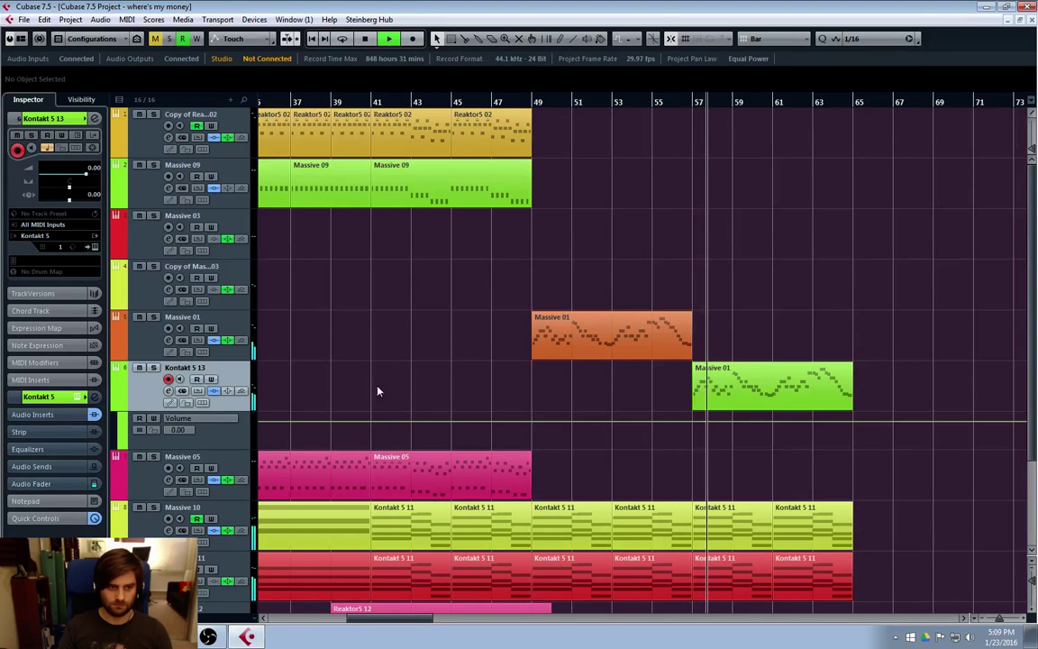
{"action": "key", "text": "ctrl+e"}
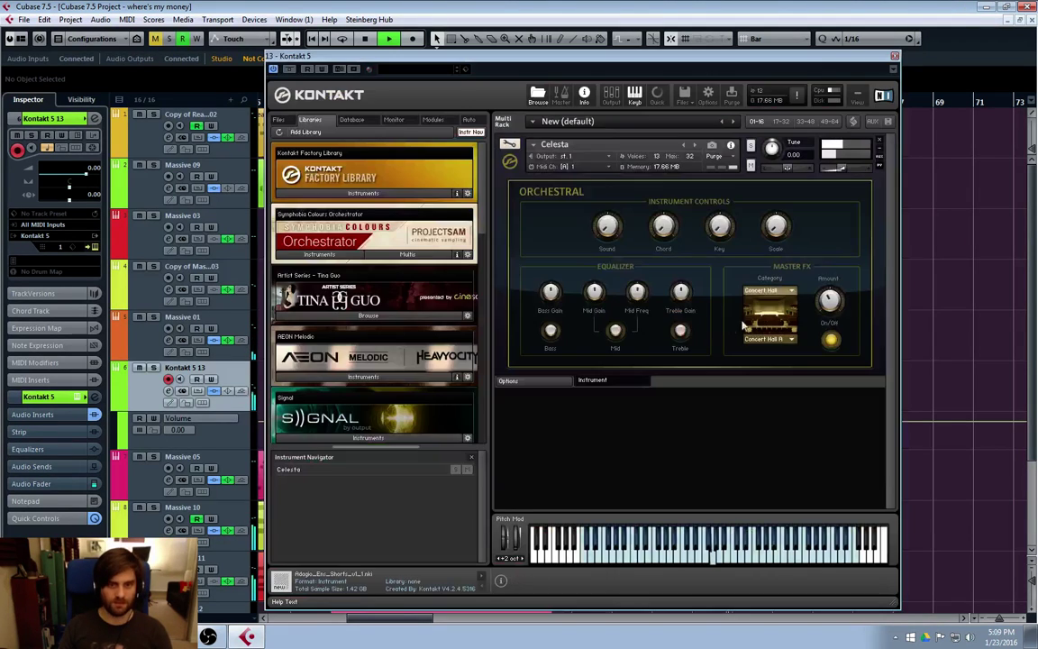
{"action": "left_click_drag", "start_coordinate": [843, 168], "coordinate": [848, 174]}
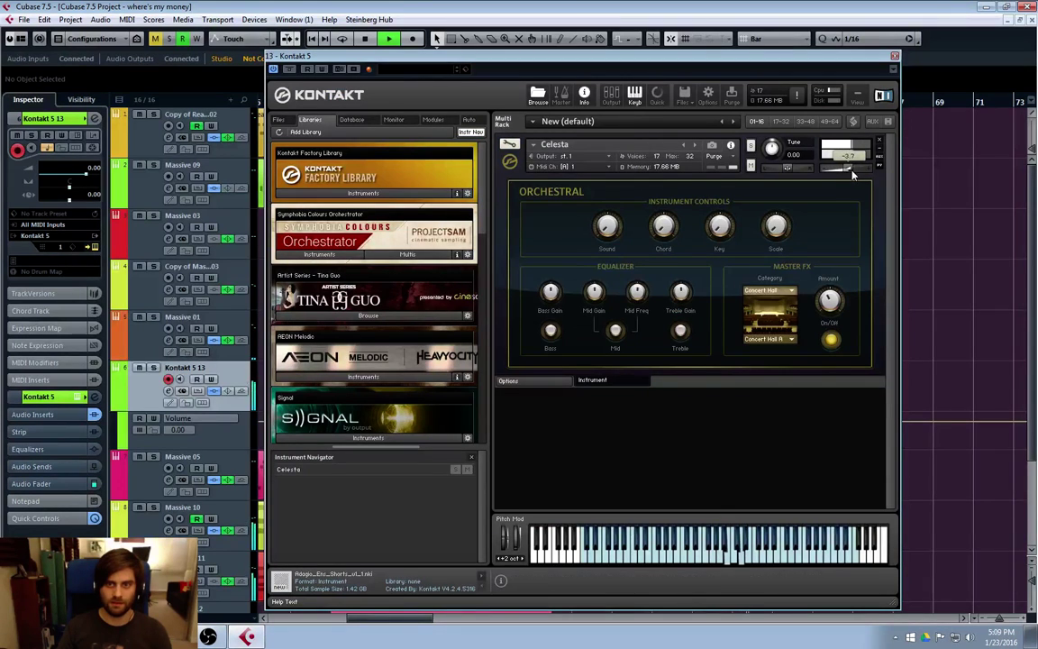
{"action": "left_click", "coordinate": [894, 56]}
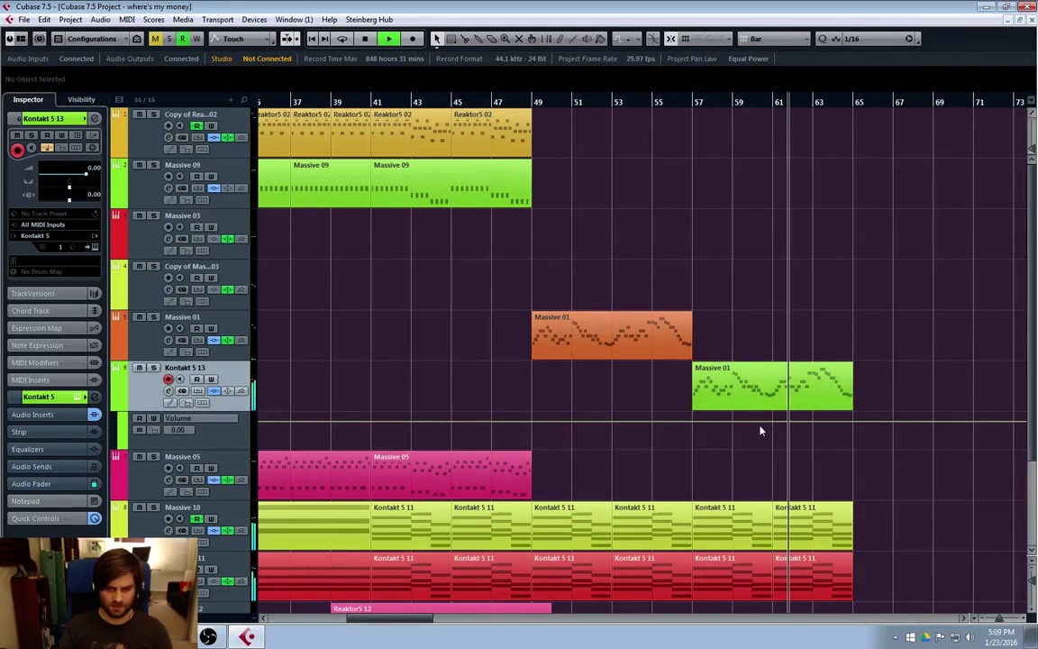
Lower the velocities of all notes in the Kontakt 5 13 track's Massive 01 part and close the Key Editor.
{"action": "key", "text": "space"}
{"action": "double_click", "coordinate": [701, 377]}
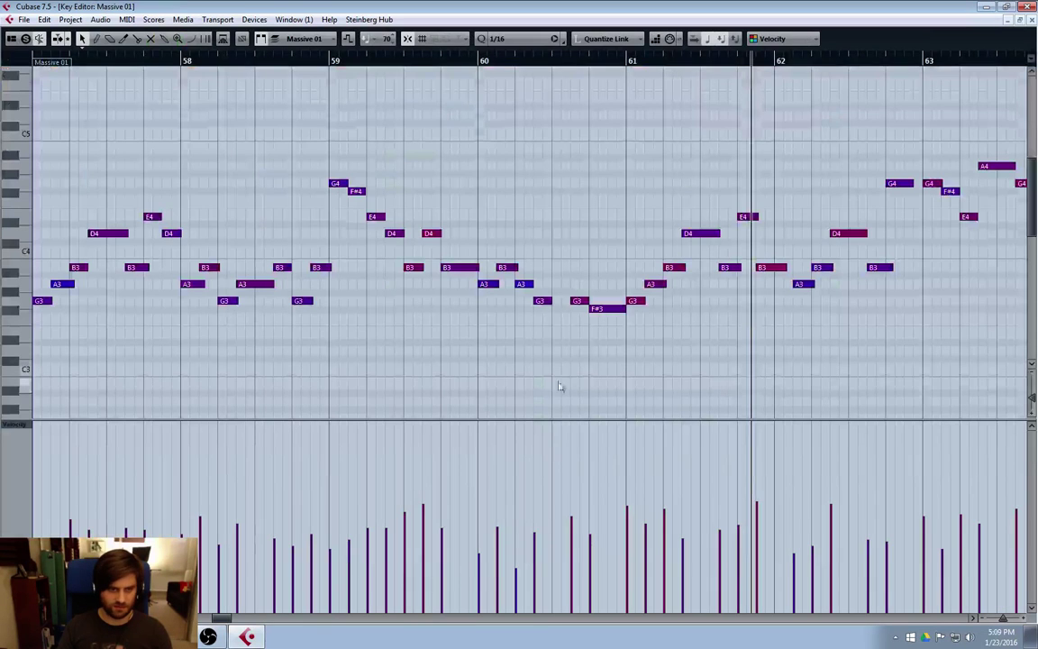
{"action": "key", "text": "ctrl+a"}
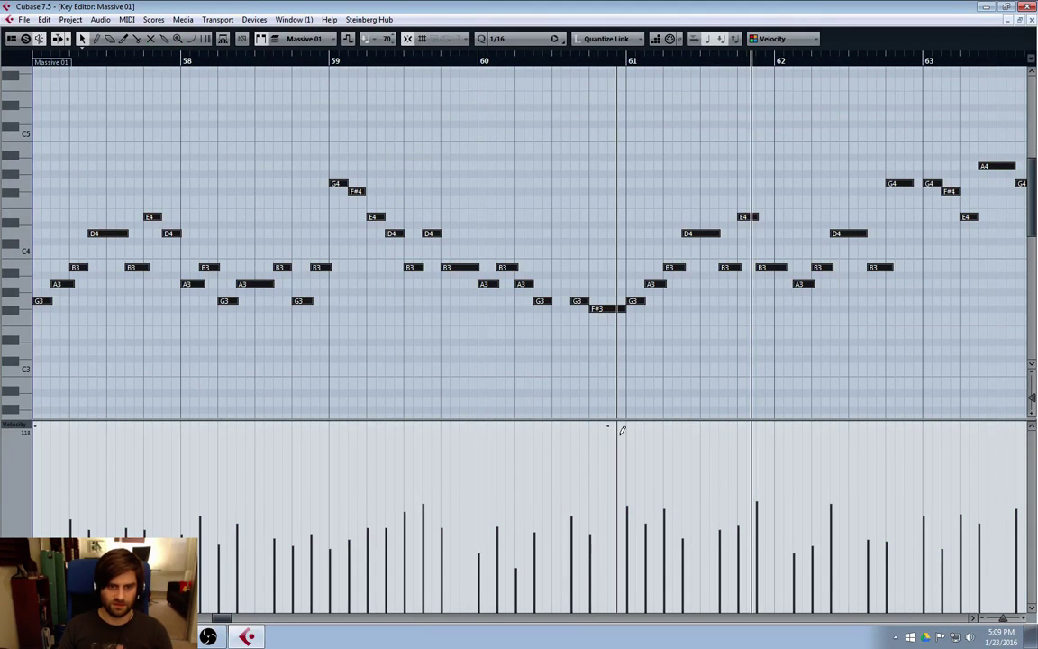
{"action": "left_click_drag", "start_coordinate": [607, 431], "coordinate": [601, 440]}
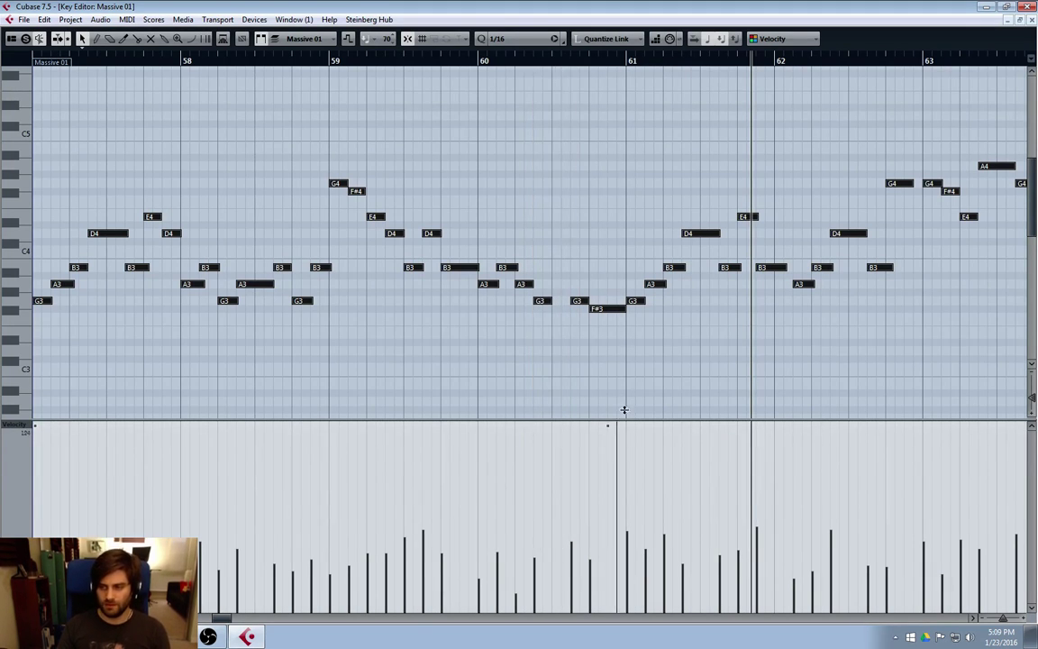
{"action": "left_click", "coordinate": [1031, 20]}
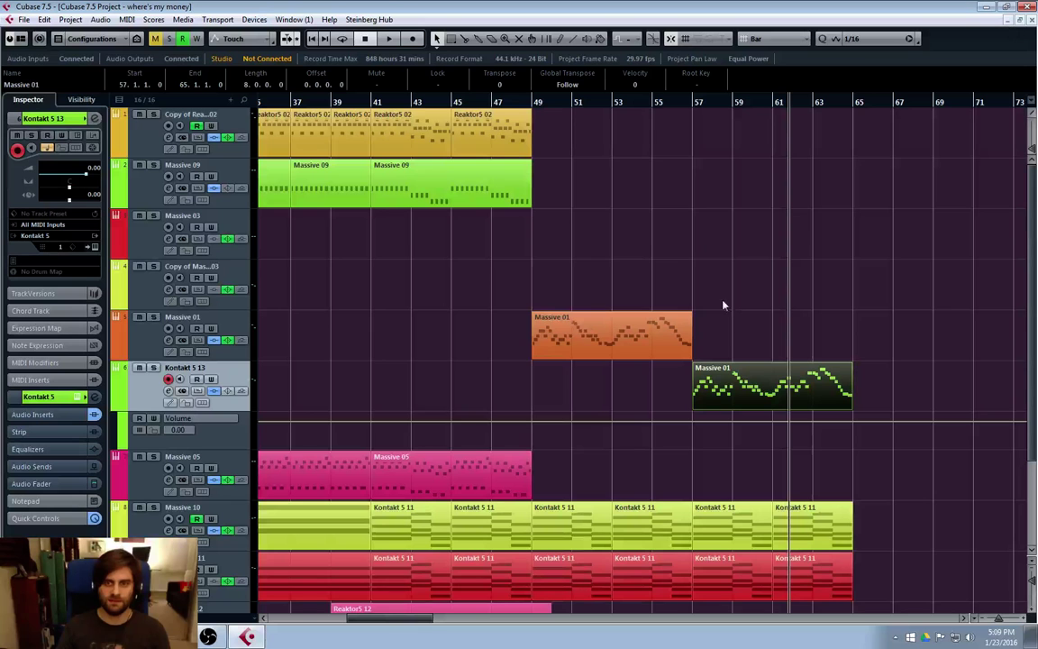
Audition the soloed Kontakt 5 13 track from bar 57 while viewing its Massive 01 part in the Key Editor.
{"action": "left_click", "coordinate": [696, 105]}
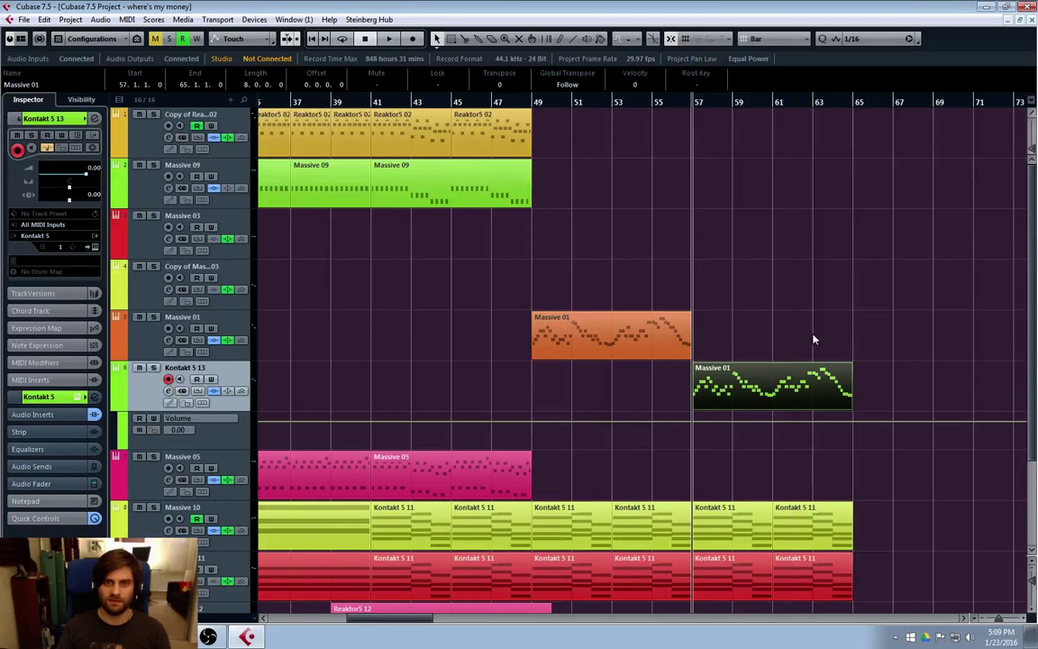
{"action": "left_click", "coordinate": [153, 368]}
{"action": "key", "text": "space"}
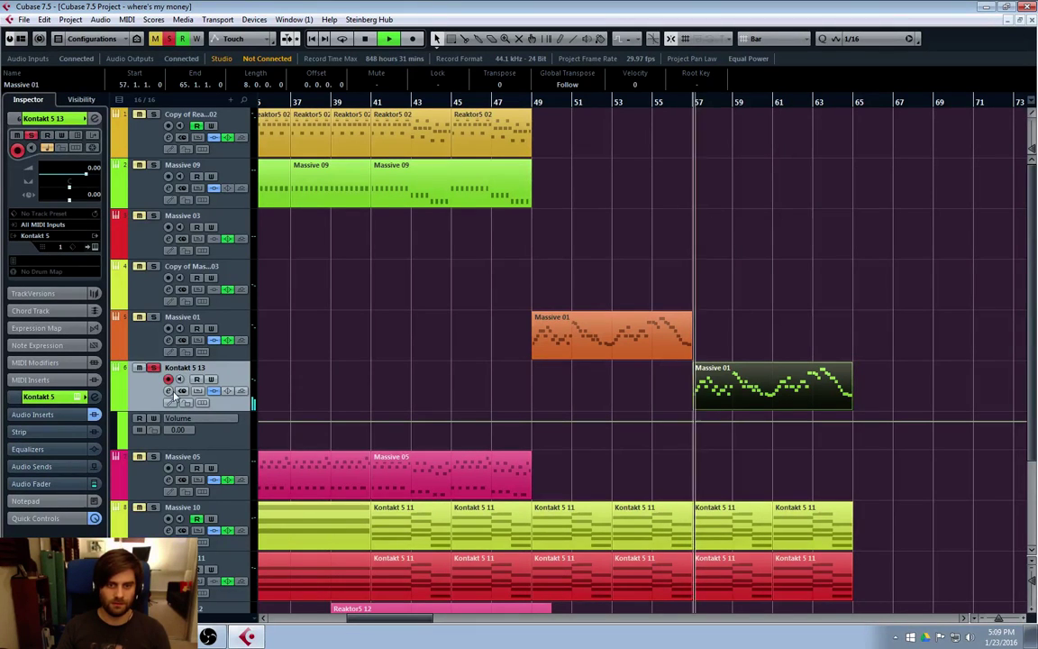
{"action": "double_click", "coordinate": [707, 396]}
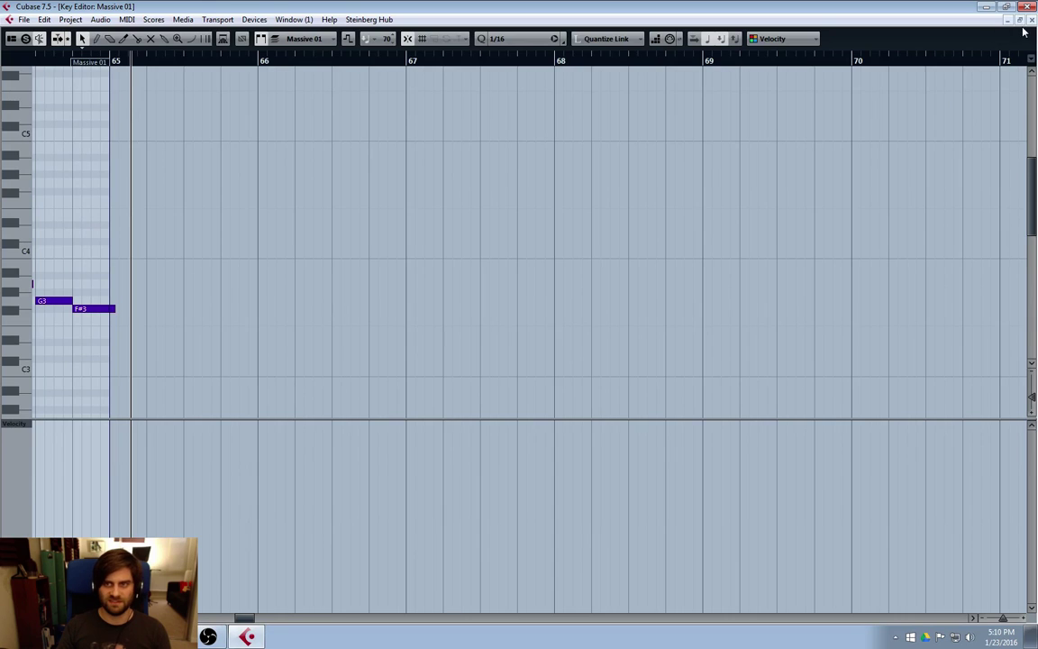
{"action": "key", "text": "ctrl+w"}
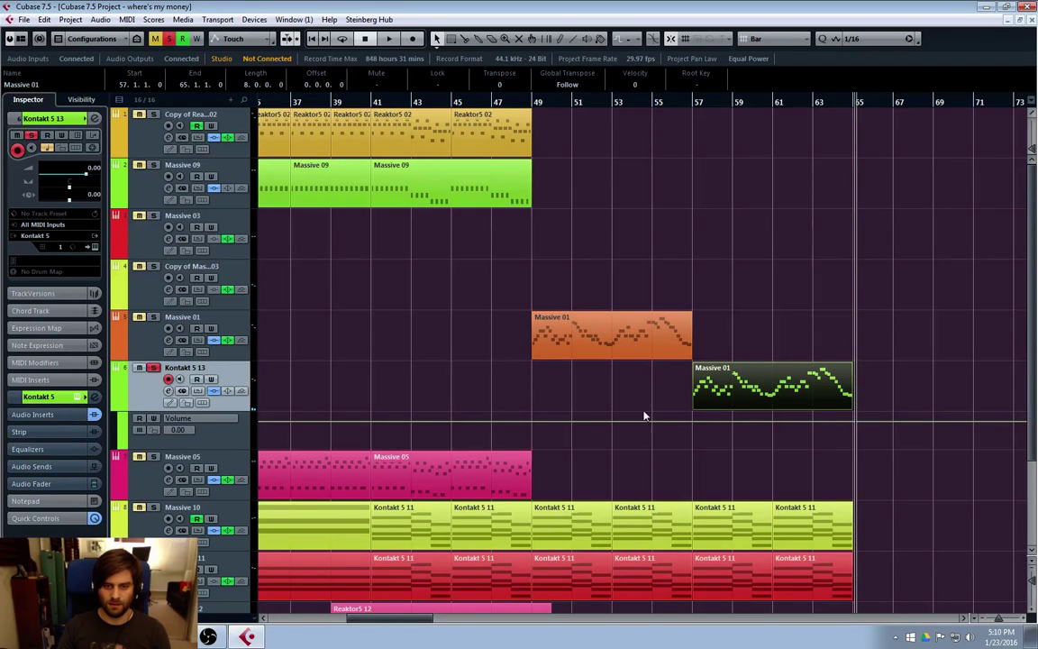
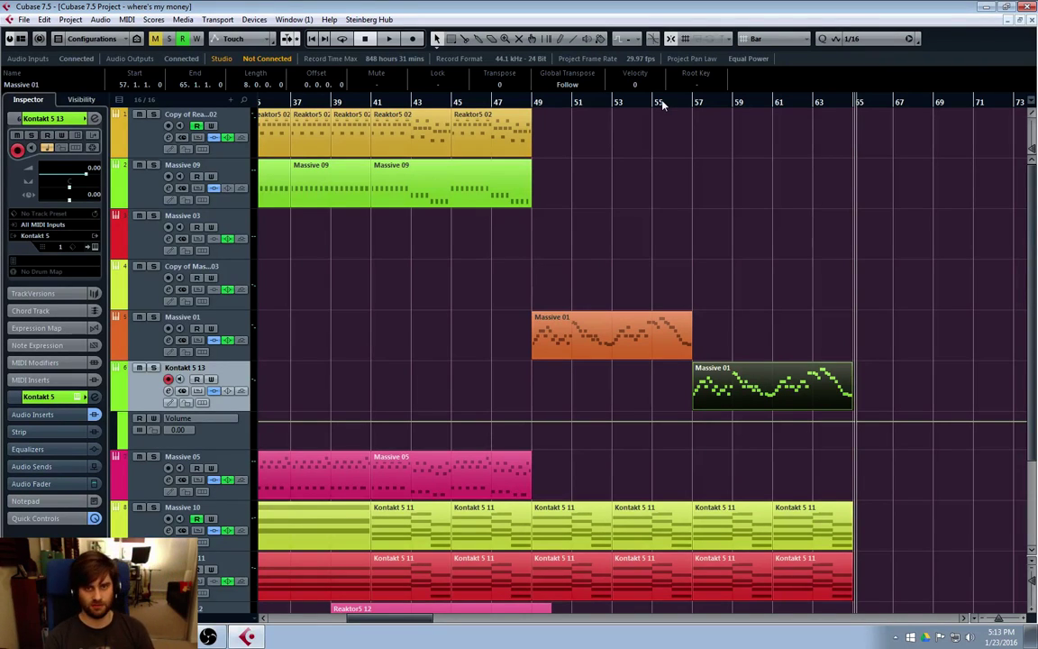
Hide the Kontakt 5 13 volume automation lane and audition the arrangement from bar 49.
{"action": "left_click", "coordinate": [117, 403]}
{"action": "left_click", "coordinate": [532, 103]}
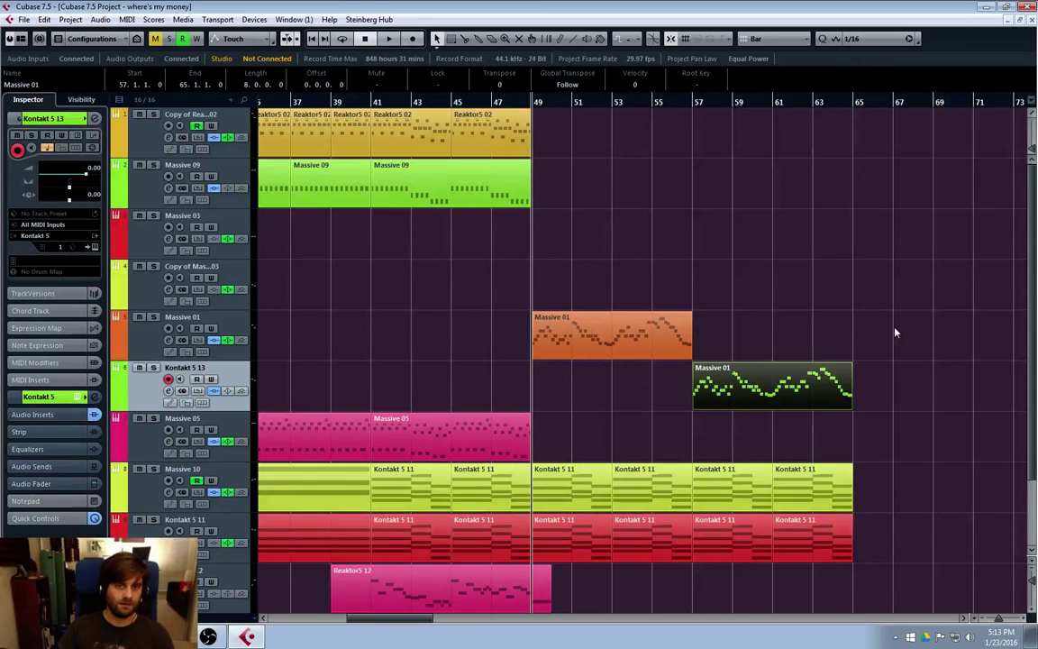
{"action": "key", "text": "space"}
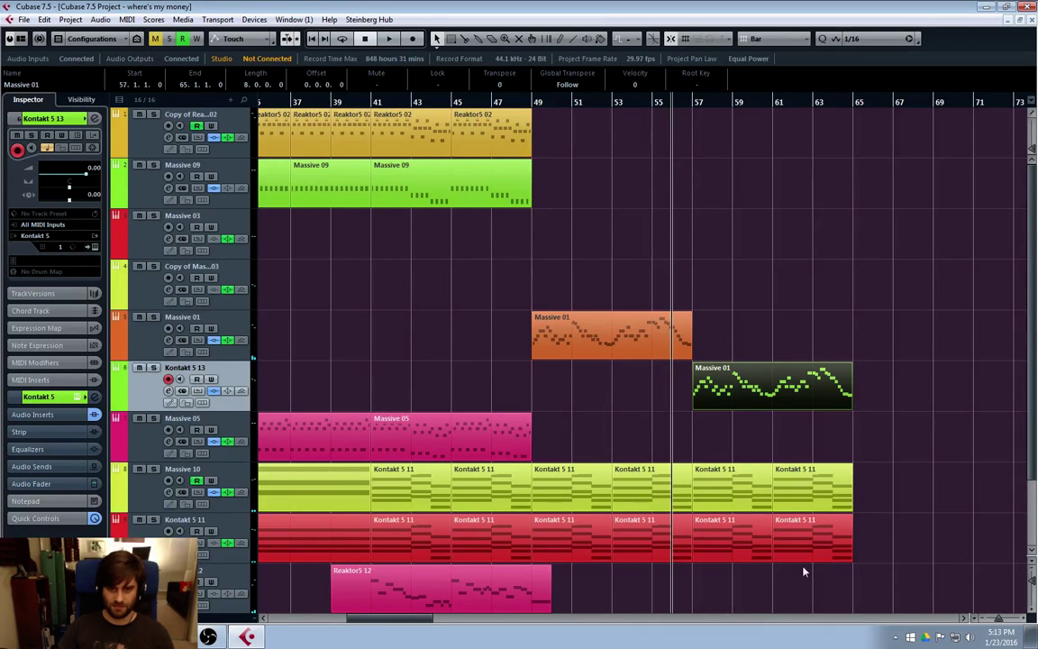
Try muting the parts from bar 57 to 65 on the Kontakt 5 11 track and audition the transition.
{"action": "key", "text": "7"}
{"action": "left_click_drag", "start_coordinate": [706, 539], "coordinate": [811, 539]}
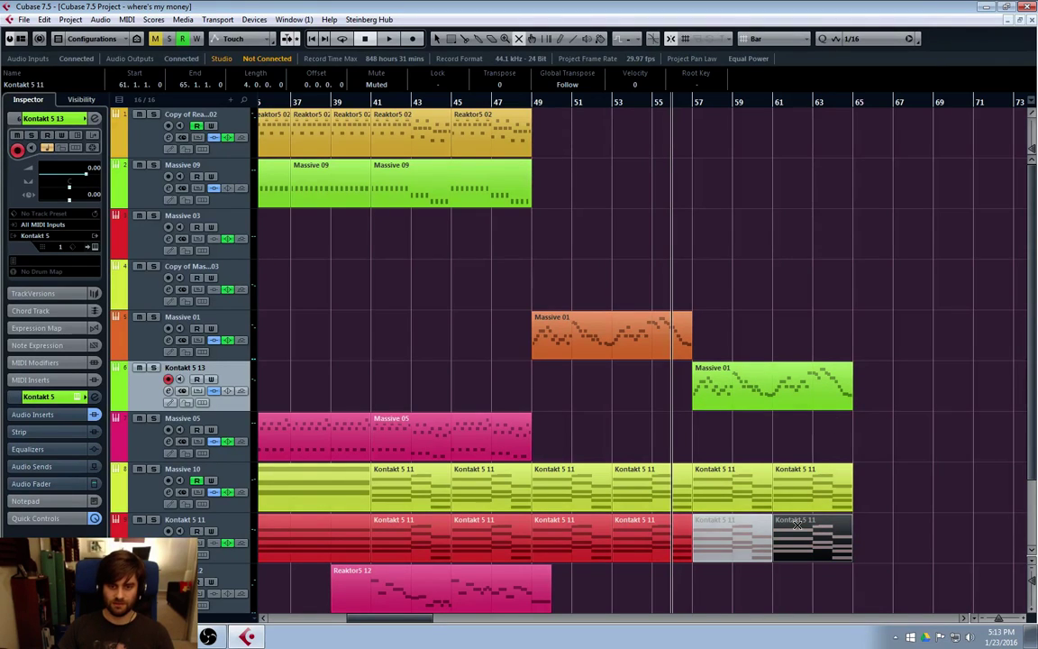
{"action": "key", "text": "space"}
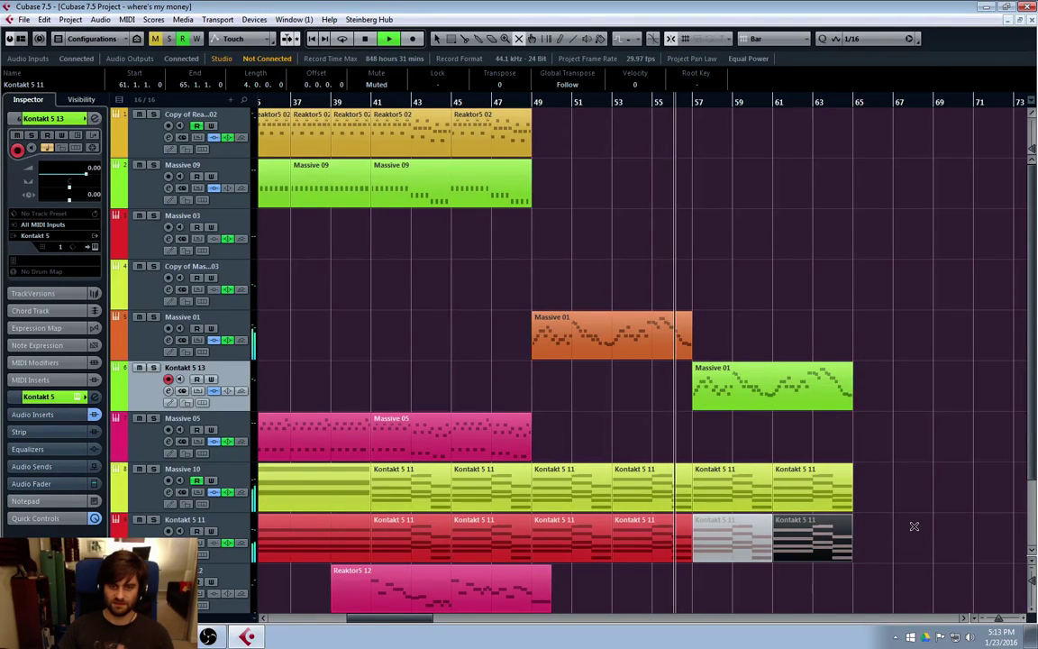
{"action": "key", "text": "1"}
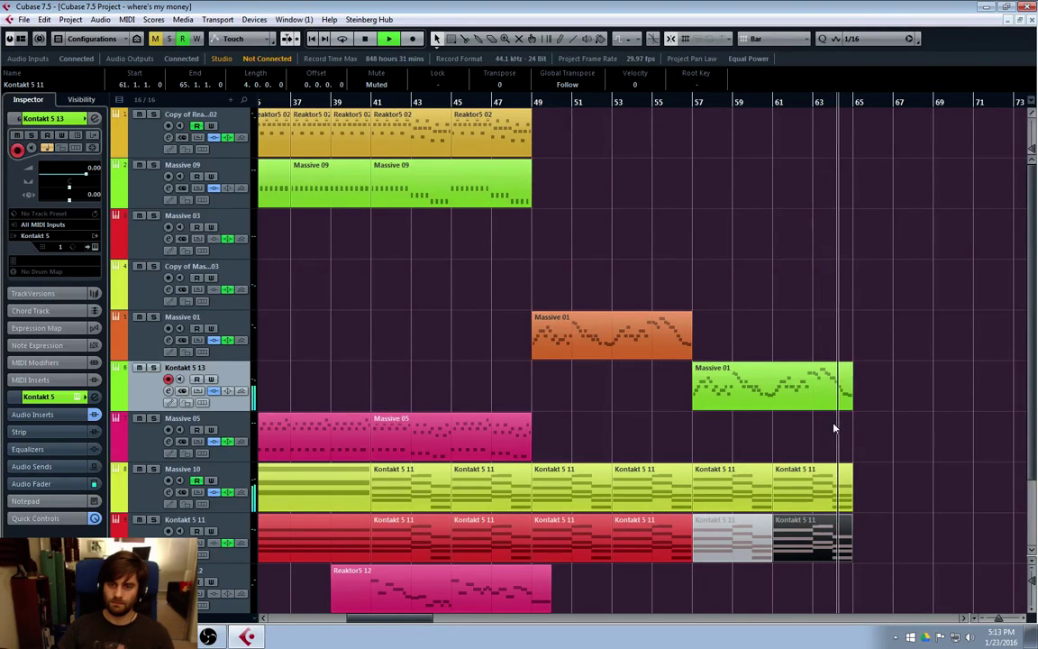
Unmute the Kontakt 5 11 track's parts from bar 57 to 65, mute the Massive 10 track's parts there instead, and audition from bar 57.
{"action": "key", "text": "space"}
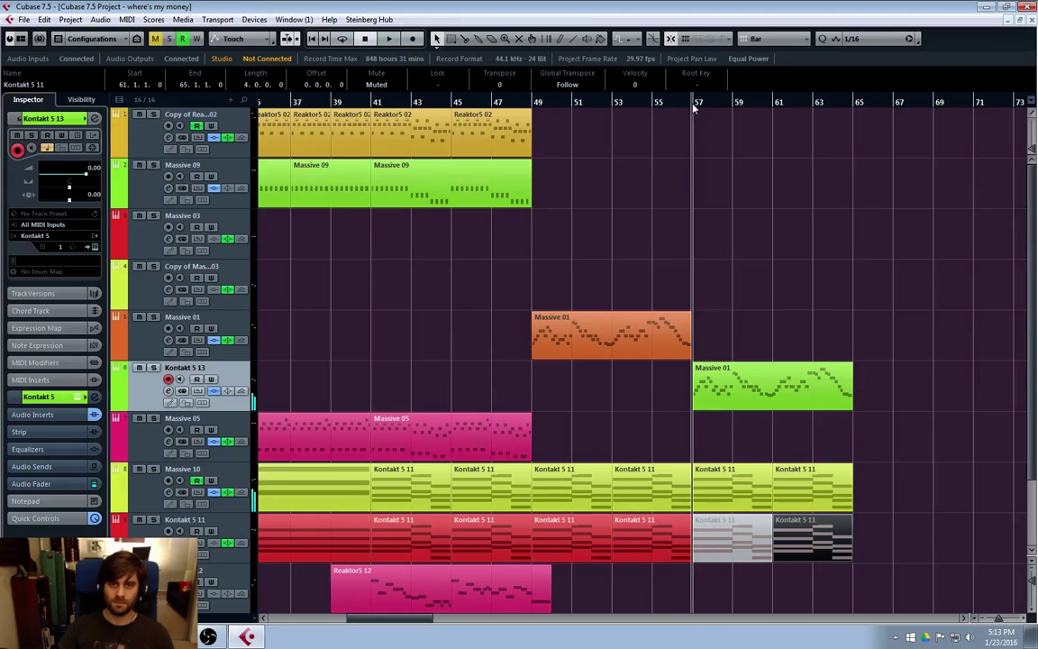
{"action": "left_click_drag", "start_coordinate": [730, 538], "coordinate": [732, 491]}
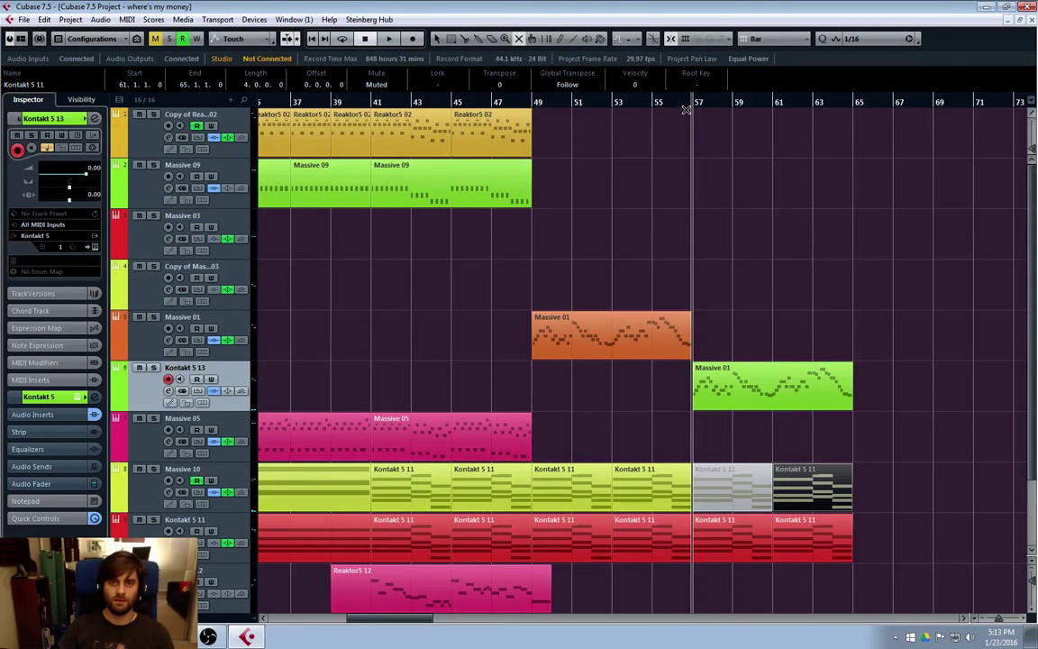
{"action": "key", "text": "space"}
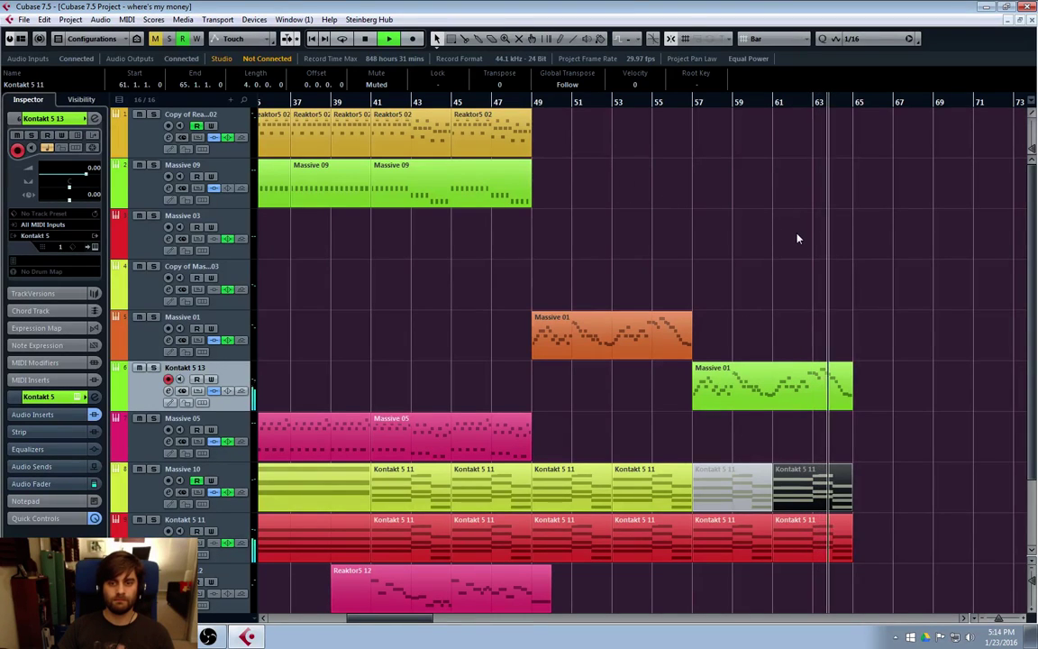
Stop playback and solo the Kontakt 5 11 track.
{"action": "left_click", "coordinate": [774, 369]}
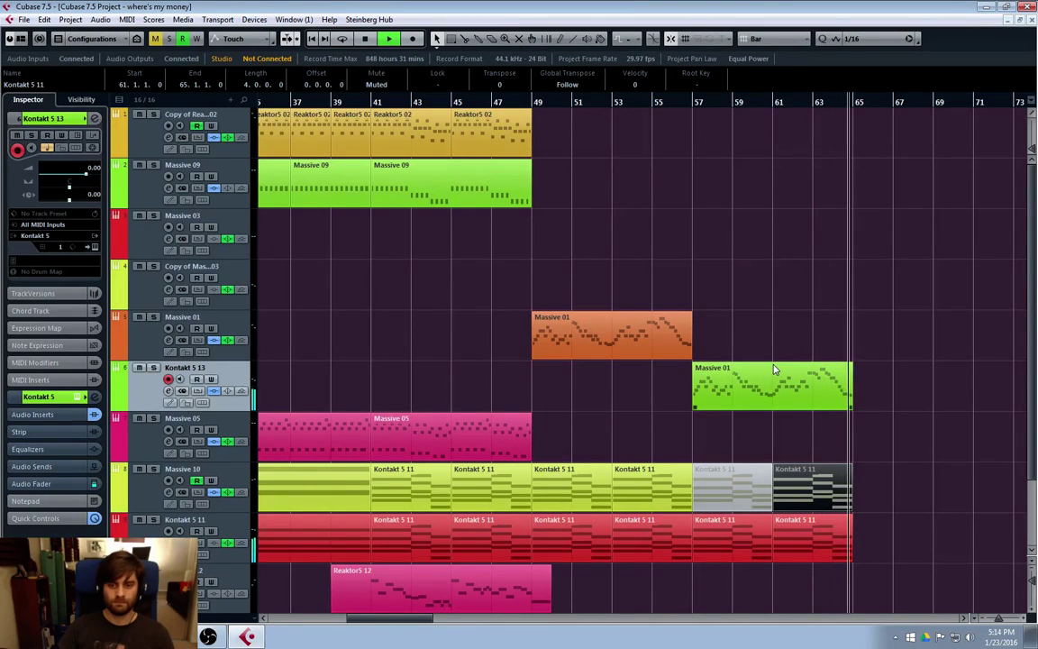
{"action": "key", "text": "space"}
{"action": "scroll", "coordinate": [713, 475], "scroll_direction": "down", "scroll_amount": 2}
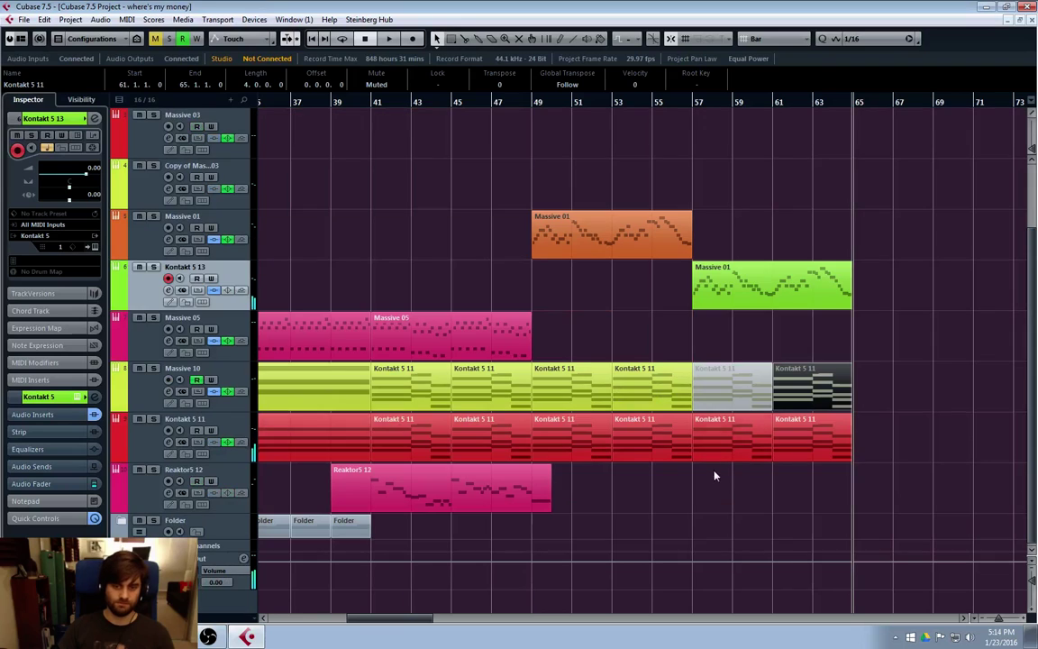
{"action": "left_click", "coordinate": [174, 448]}
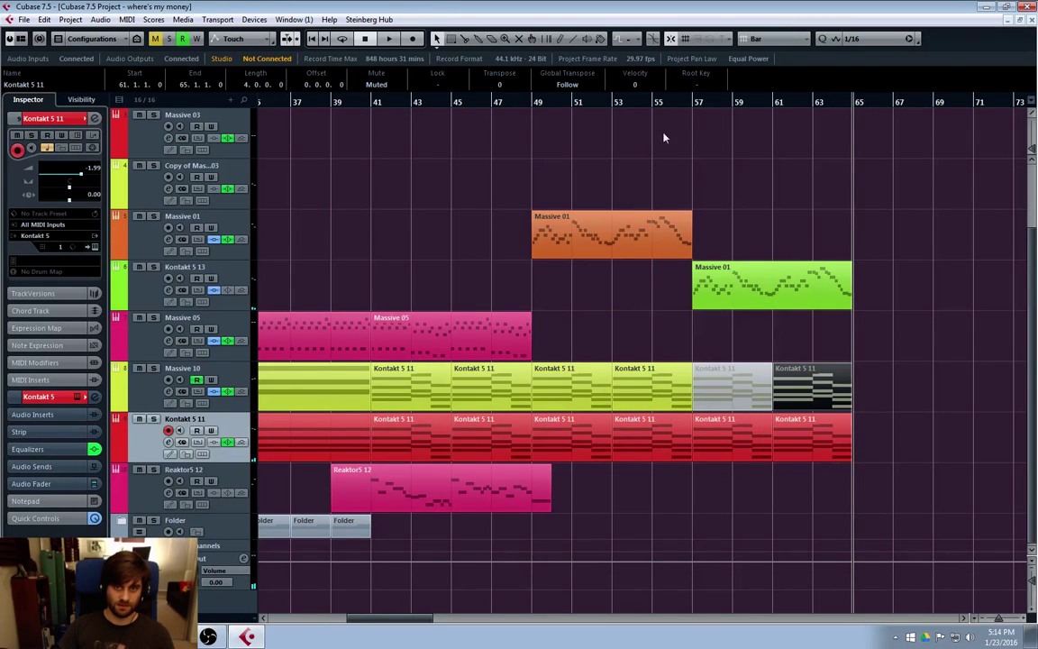
{"action": "left_click", "coordinate": [154, 419]}
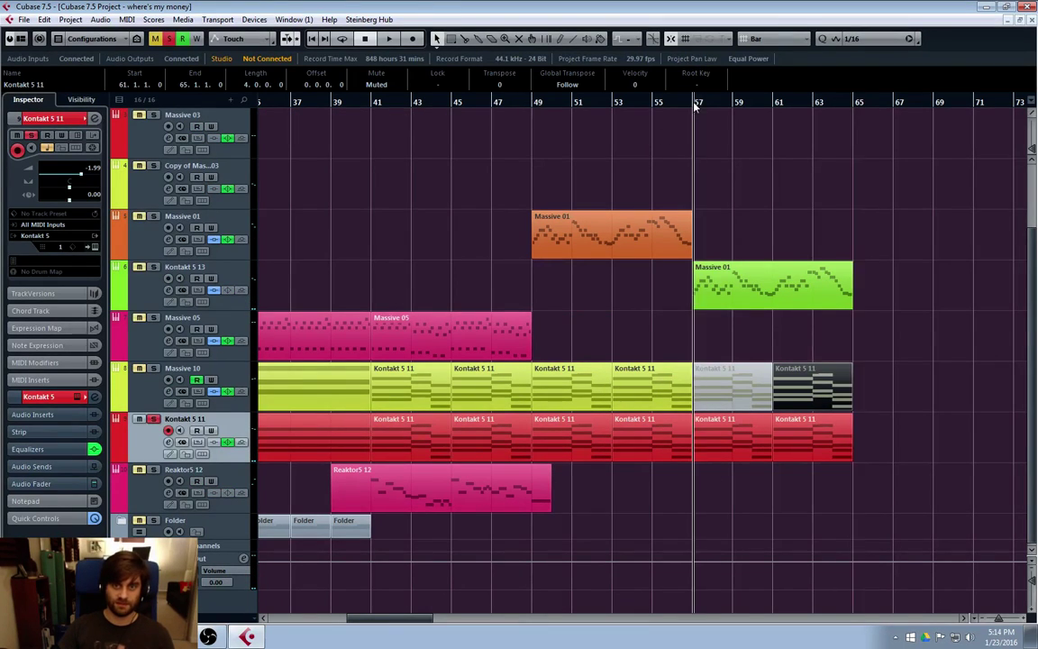
Set the cycle range from bar 57 to 65, enable cycling and play the soloed Kontakt 5 11 track.
{"action": "left_click", "coordinate": [837, 266]}
{"action": "left_click", "coordinate": [858, 117]}
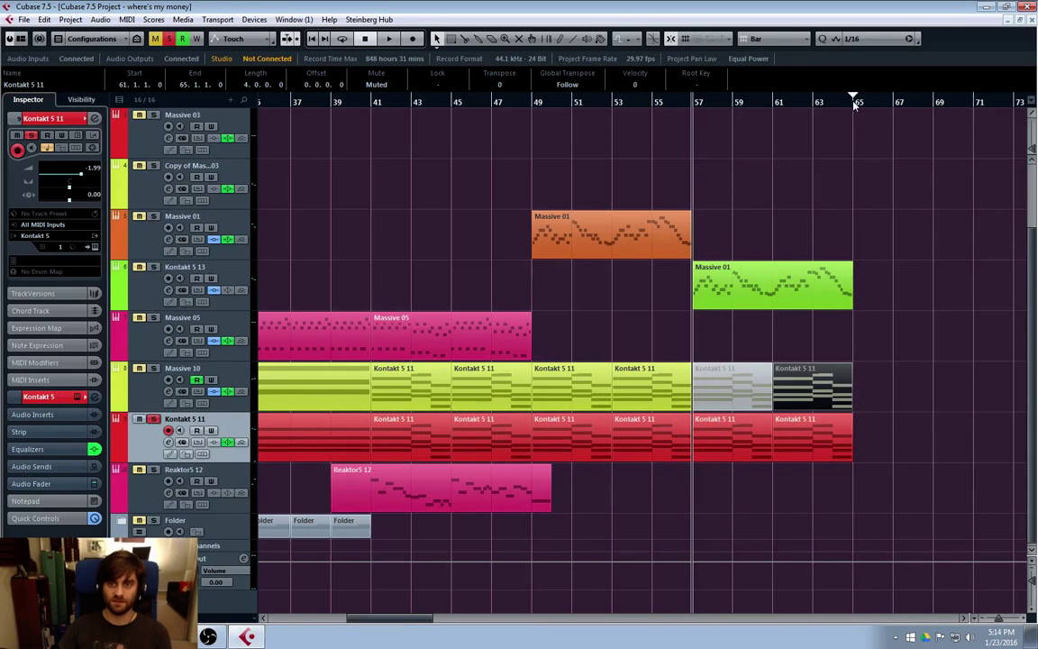
{"action": "key", "text": "p"}
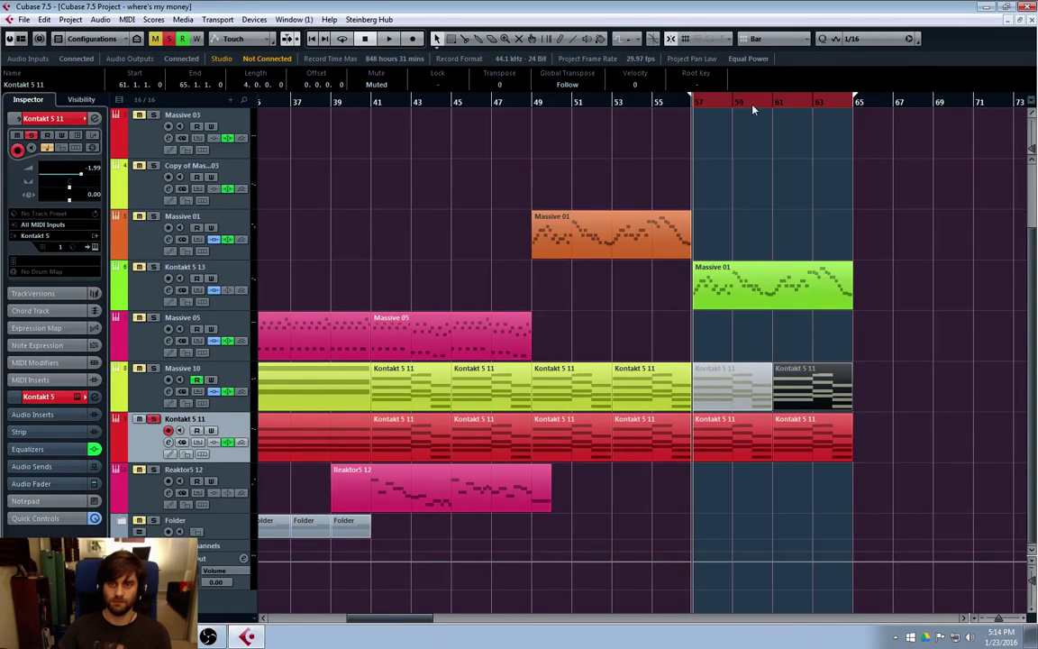
{"action": "left_click_drag", "start_coordinate": [692, 109], "coordinate": [848, 115]}
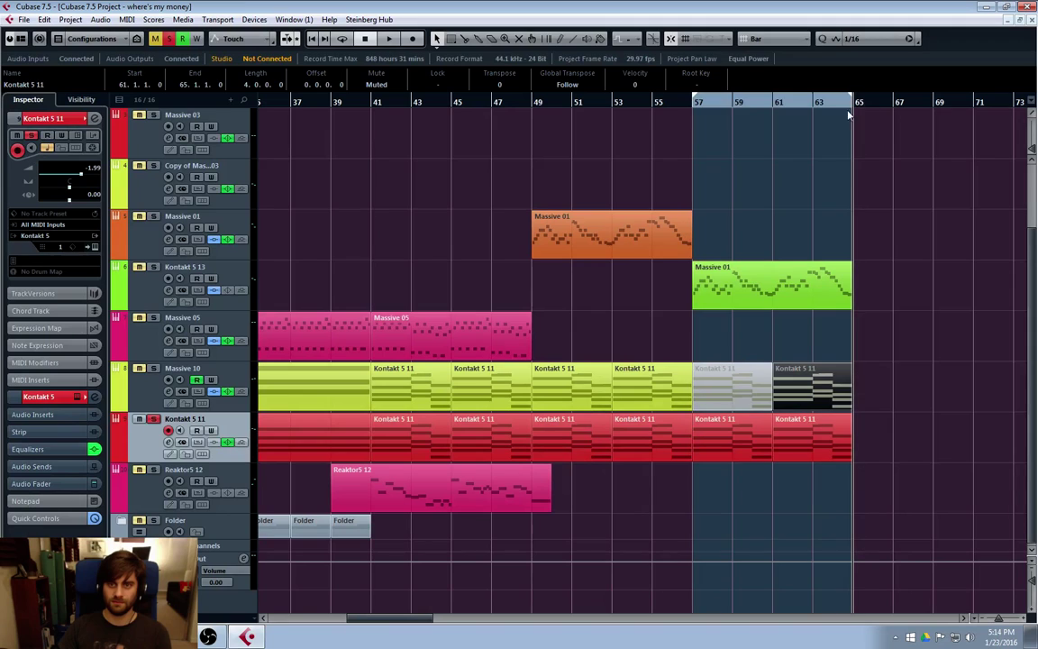
{"action": "left_click", "coordinate": [697, 106]}
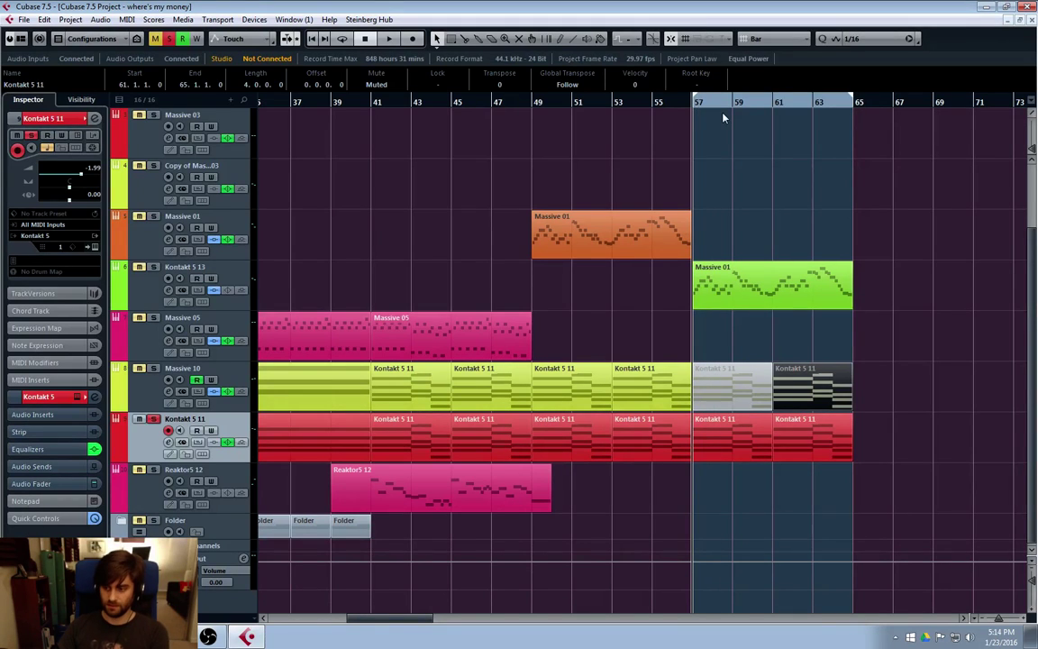
{"action": "key", "text": "KP_Divide"}
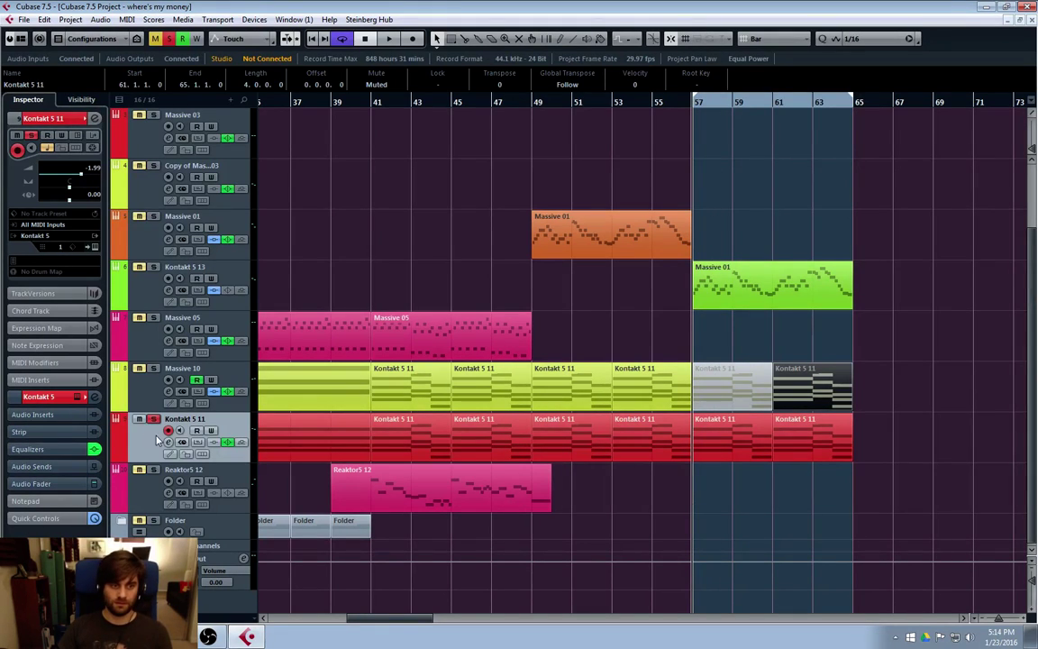
{"action": "key", "text": "space"}
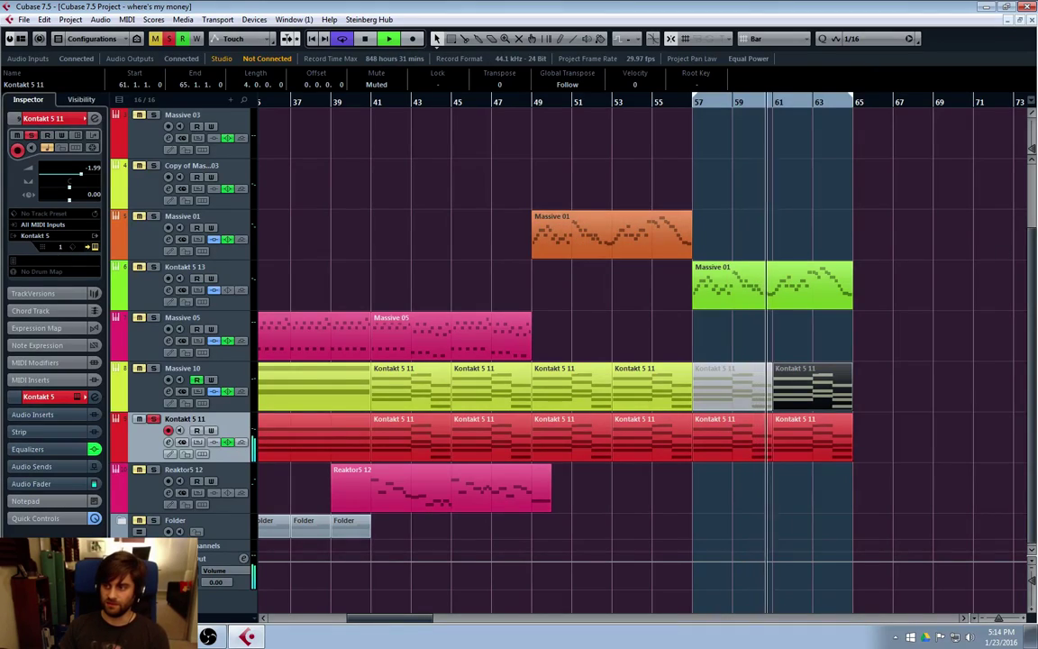
Stop playback and examine the pulse engines and effects of the Signal instrument on the Kontakt 5 11 track.
{"action": "left_click_drag", "start_coordinate": [1037, 89], "coordinate": [552, 63]}
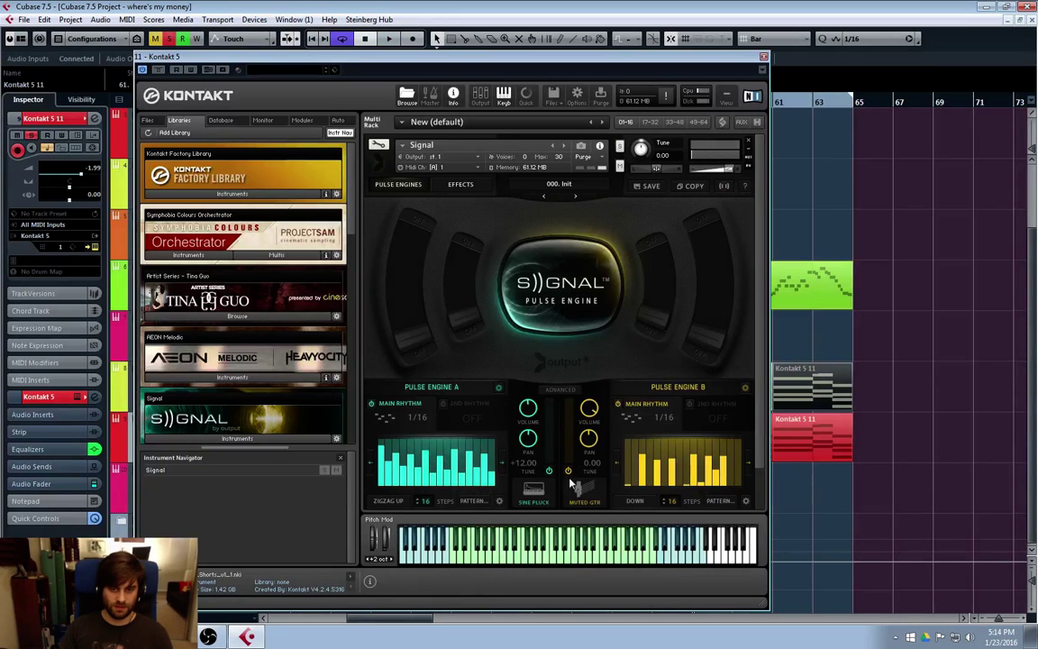
{"action": "key", "text": "space"}
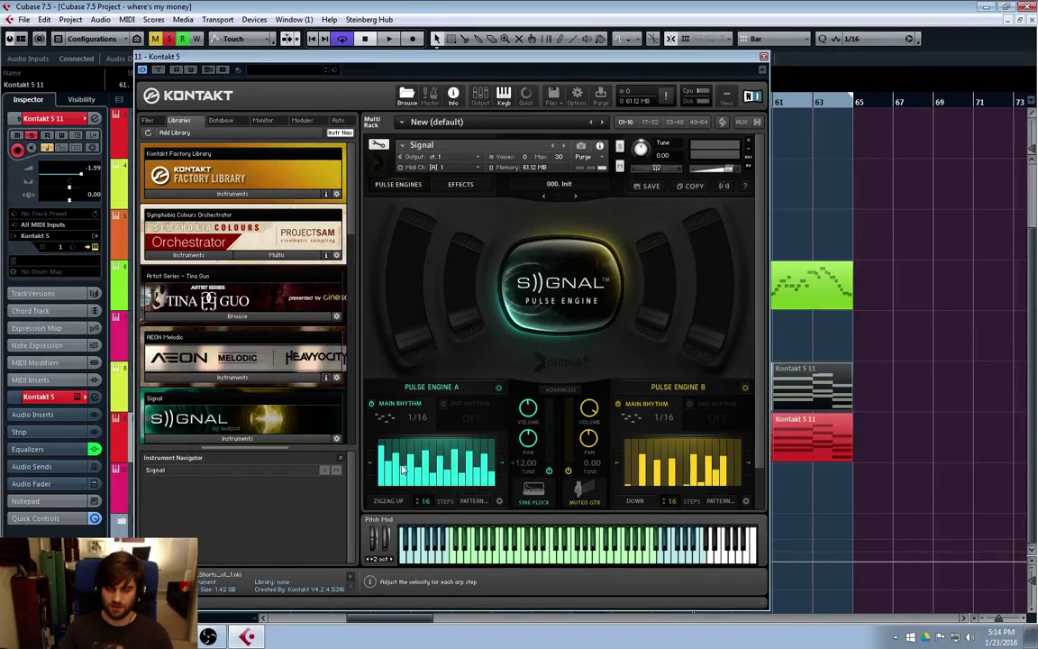
{"action": "left_click", "coordinate": [461, 184]}
{"action": "left_click", "coordinate": [406, 186]}
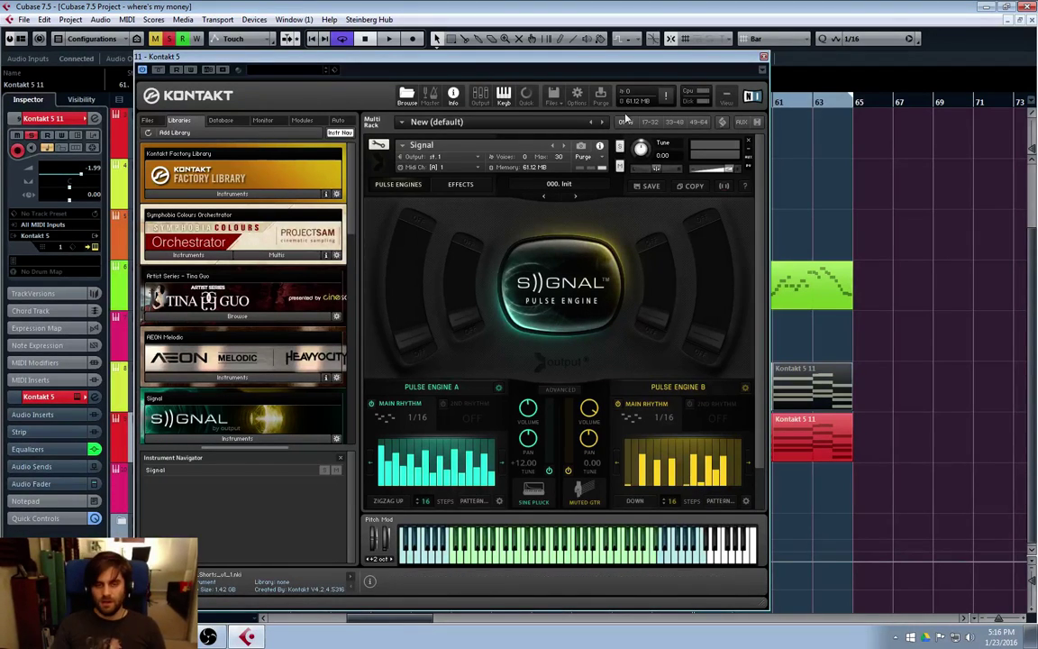
{"action": "left_click", "coordinate": [764, 56]}
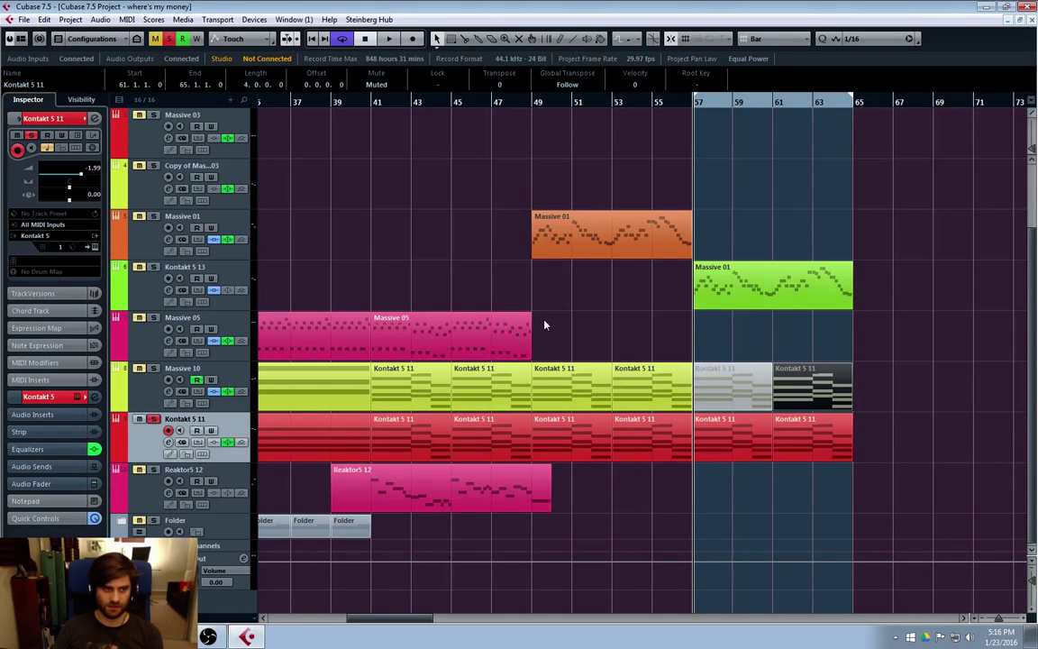
Unsolo the Kontakt 5 11 track and deselect the muted Massive 10 part.
{"action": "left_click", "coordinate": [153, 419]}
{"action": "left_click", "coordinate": [912, 400]}
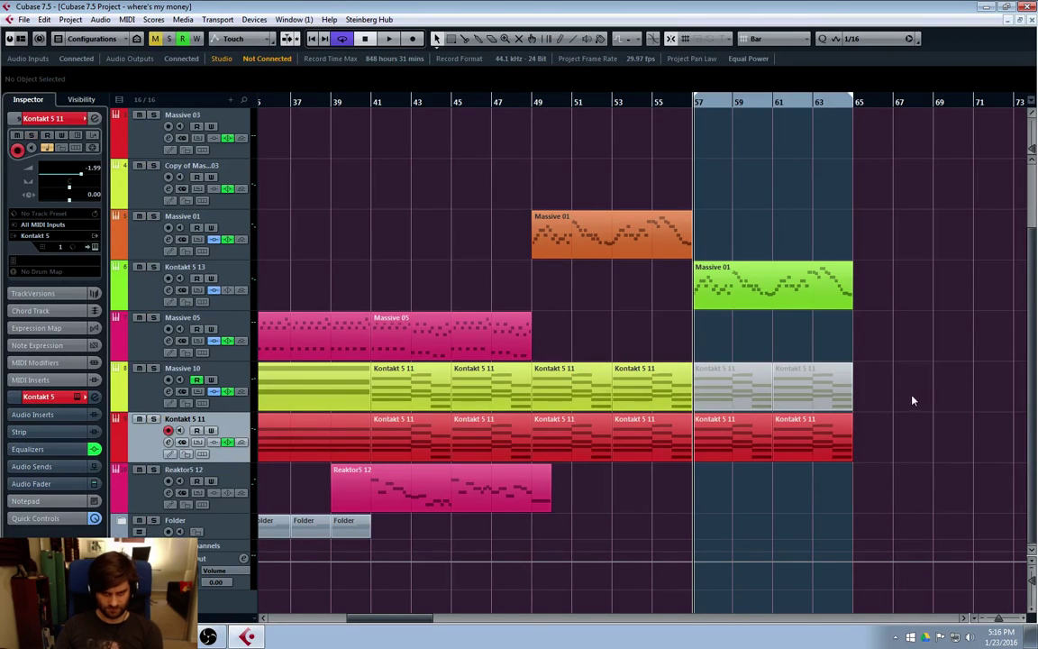
{"action": "left_click", "coordinate": [146, 497]}
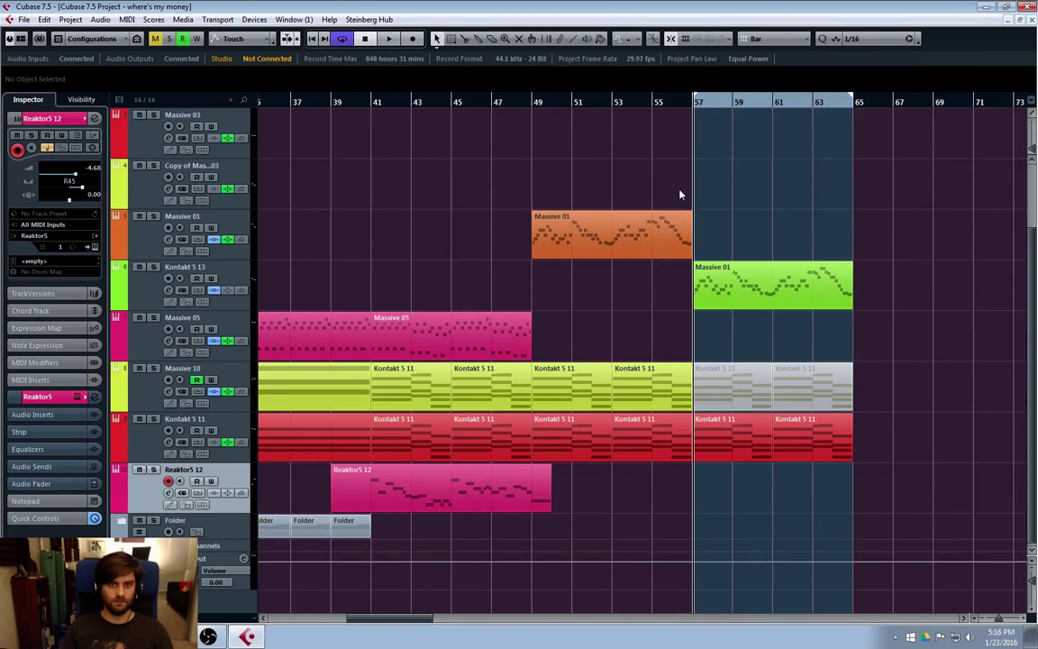
Select the Kontakt 5 13 track and audition the arrangement's transition into the cycle range at bar 57.
{"action": "scroll", "coordinate": [651, 279], "scroll_direction": "up", "scroll_amount": 2}
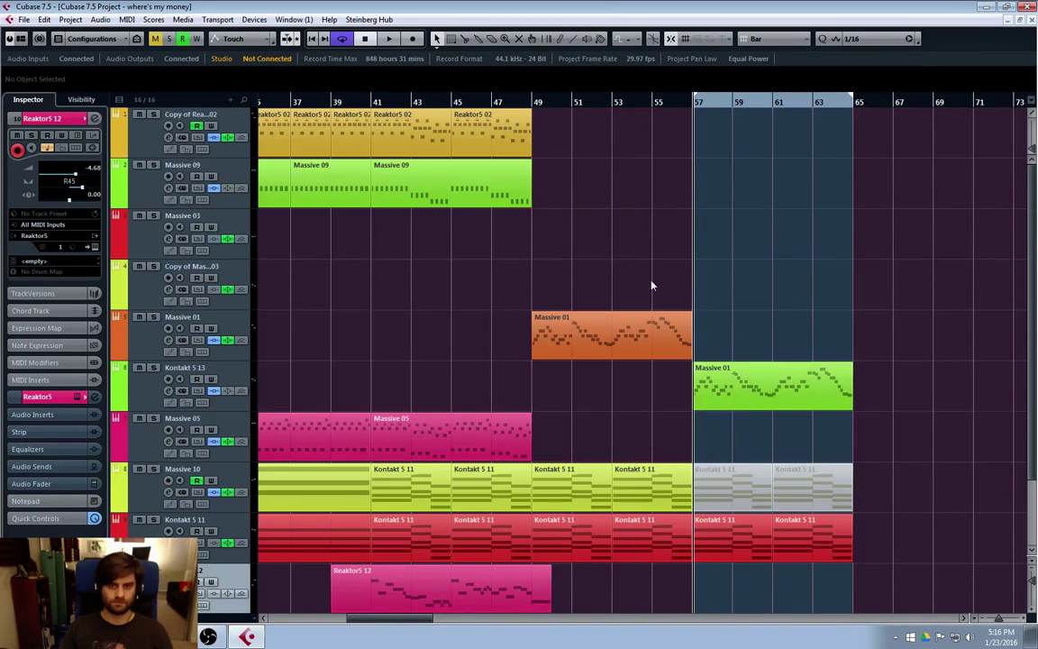
{"action": "scroll", "coordinate": [682, 302], "scroll_direction": "down", "scroll_amount": 2}
{"action": "scroll", "coordinate": [680, 304], "scroll_direction": "up", "scroll_amount": 2}
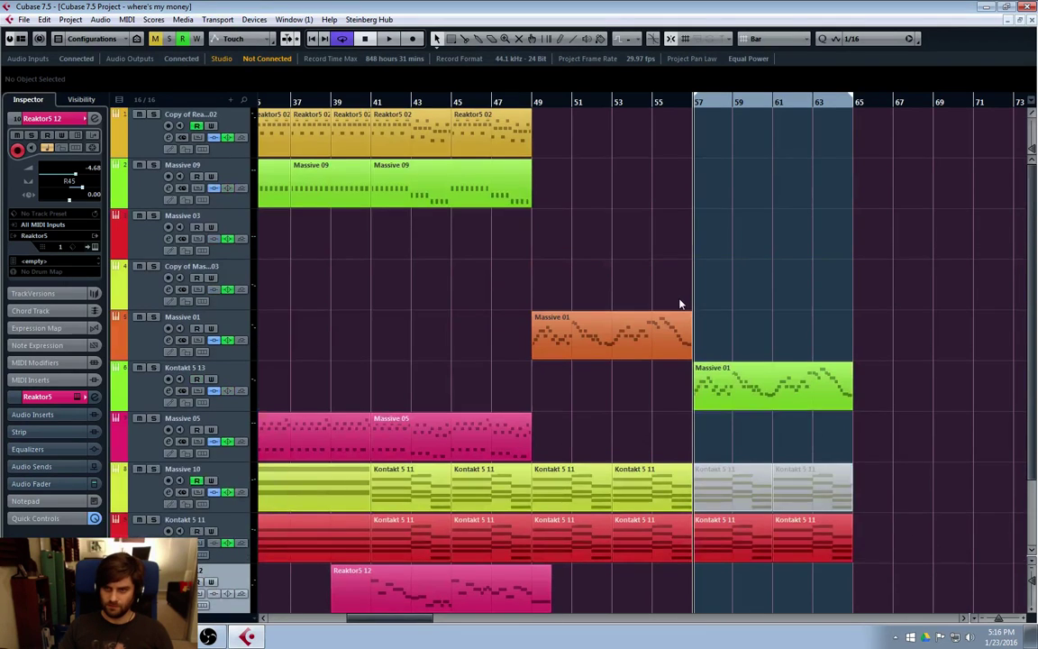
{"action": "scroll", "coordinate": [681, 303], "scroll_direction": "down", "scroll_amount": 2}
{"action": "left_click", "coordinate": [670, 105]}
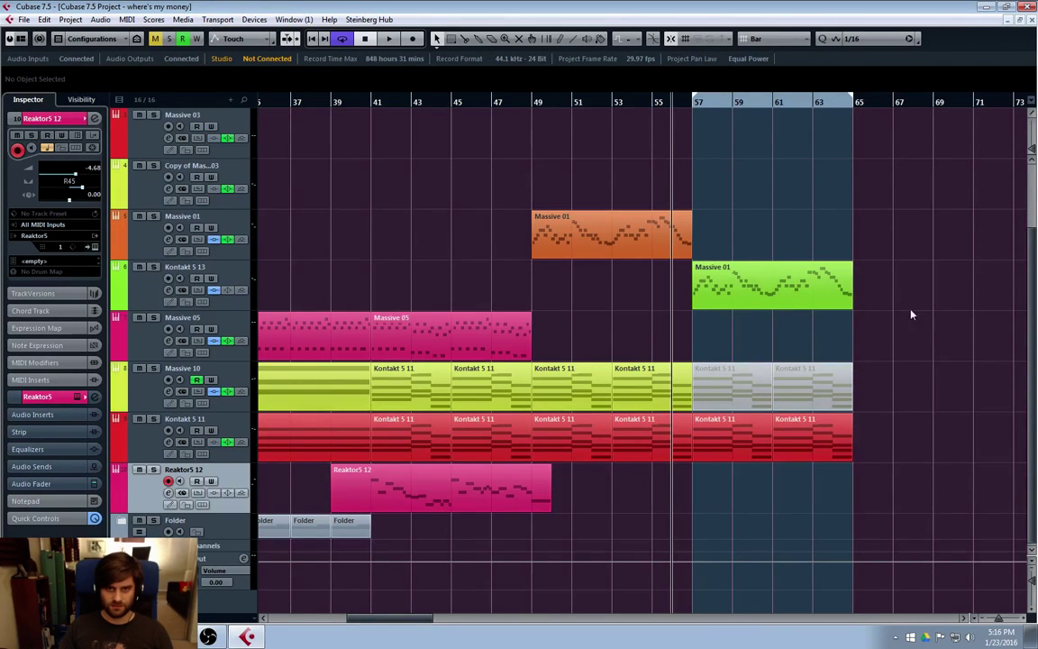
{"action": "left_click", "coordinate": [146, 291]}
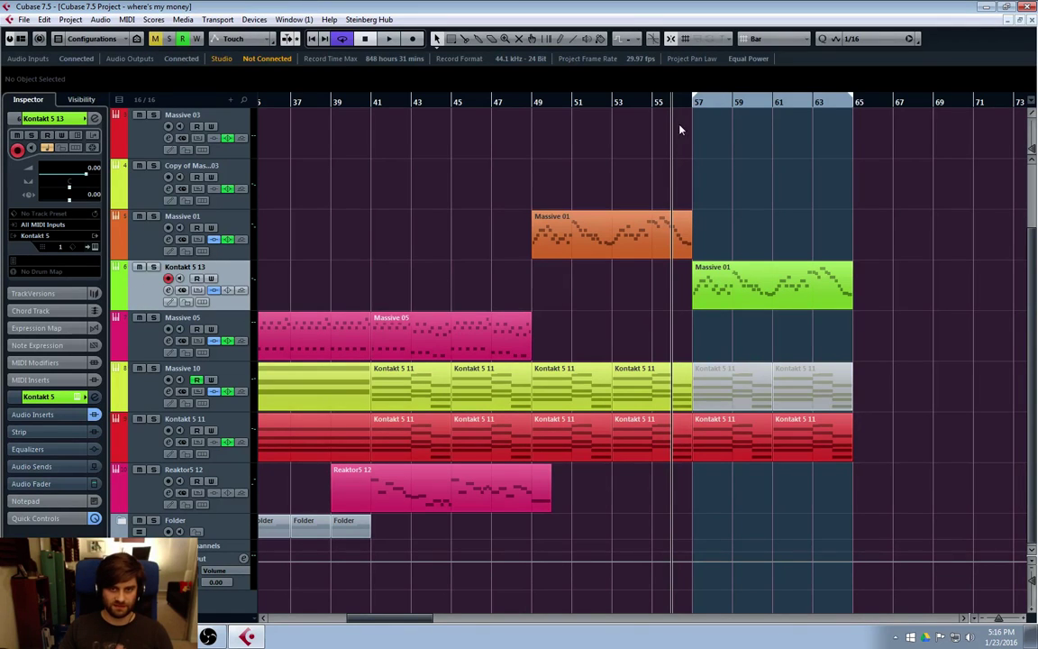
{"action": "left_click", "coordinate": [693, 101]}
{"action": "key", "text": "space"}
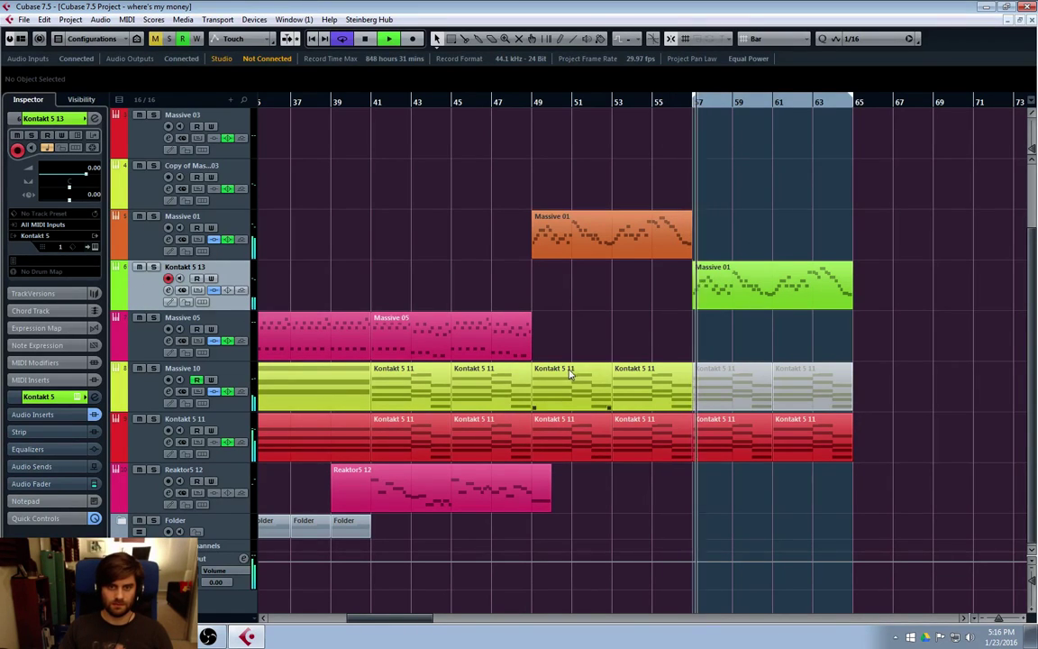
Move REVerence to the fifth insert slot of the Kontakt 5 13 channel and insert StereoDelay in the first slot.
{"action": "left_click", "coordinate": [144, 267]}
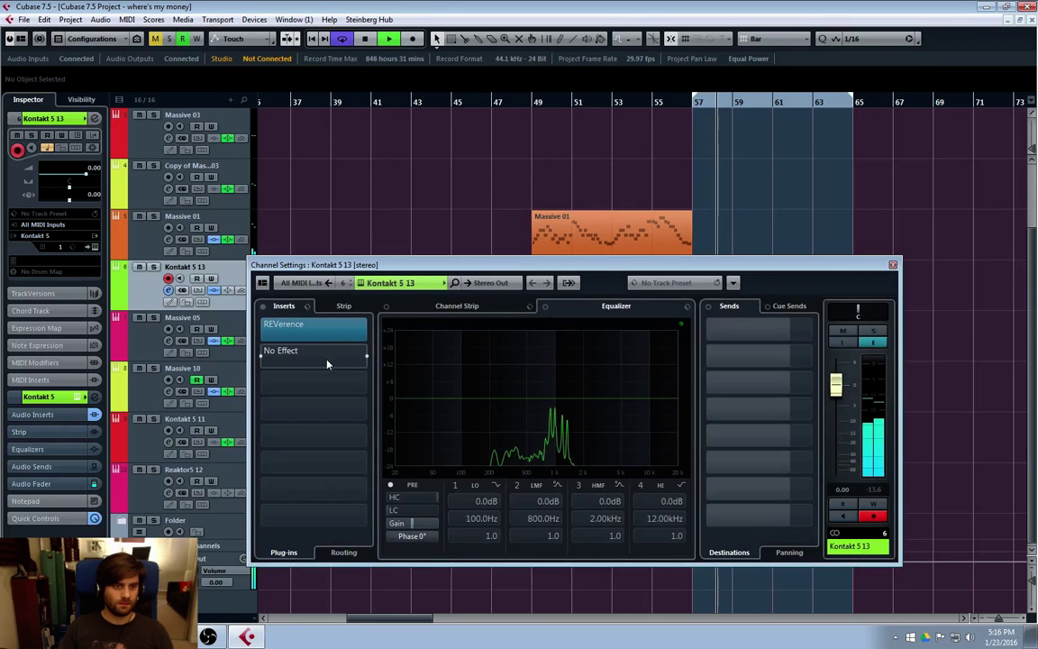
{"action": "left_click_drag", "start_coordinate": [293, 324], "coordinate": [330, 441]}
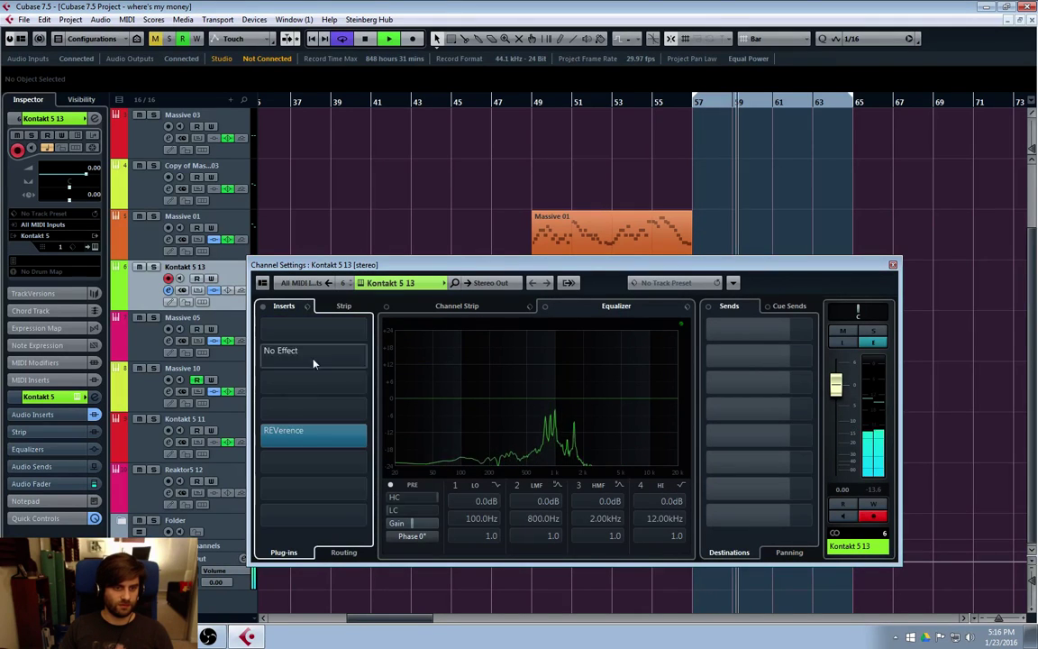
{"action": "left_click", "coordinate": [312, 356]}
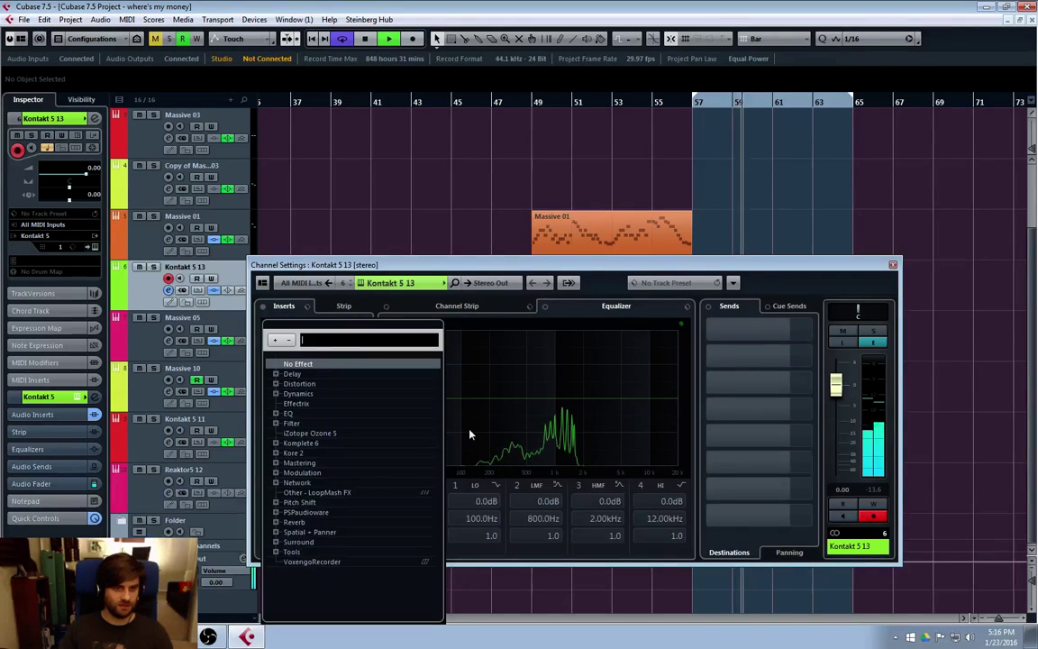
{"action": "left_click", "coordinate": [291, 373]}
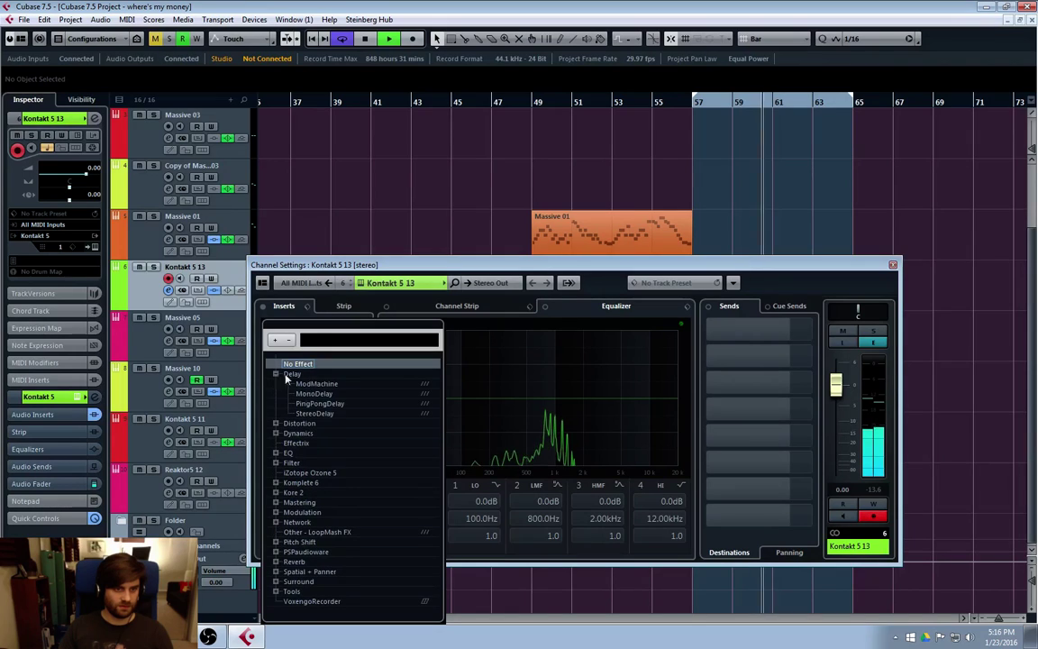
{"action": "left_click", "coordinate": [321, 414]}
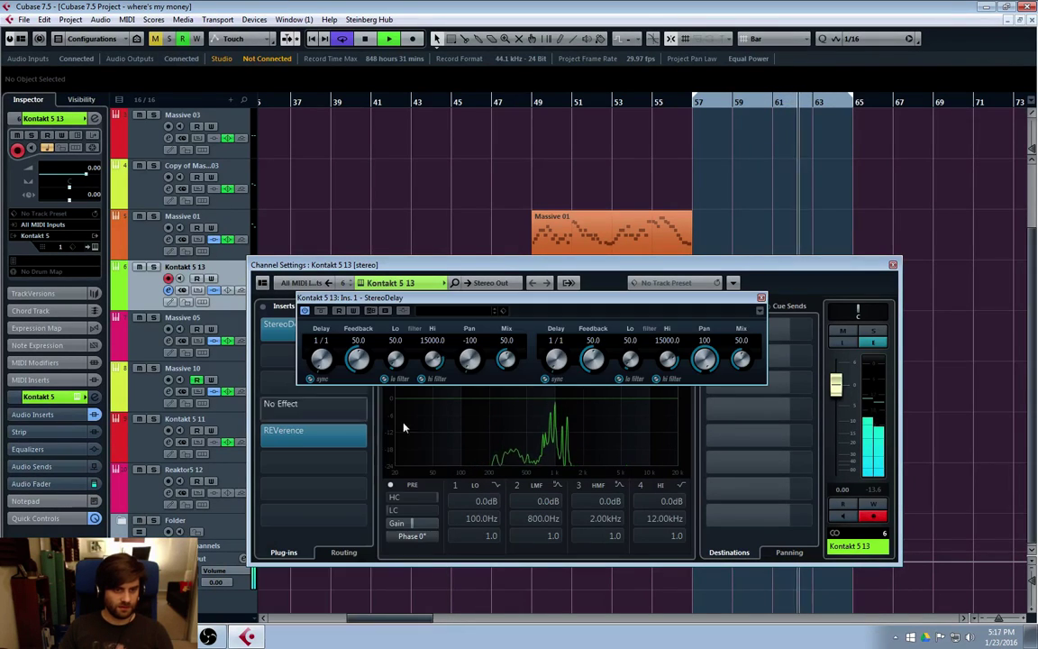
Try StereoDelay on the soloed track with 1/8 D delay, feedback 38 and mix 43 on one side, 1/4 delay and mix 13 on the other.
{"action": "scroll", "coordinate": [325, 361], "scroll_direction": "up", "scroll_amount": 1}
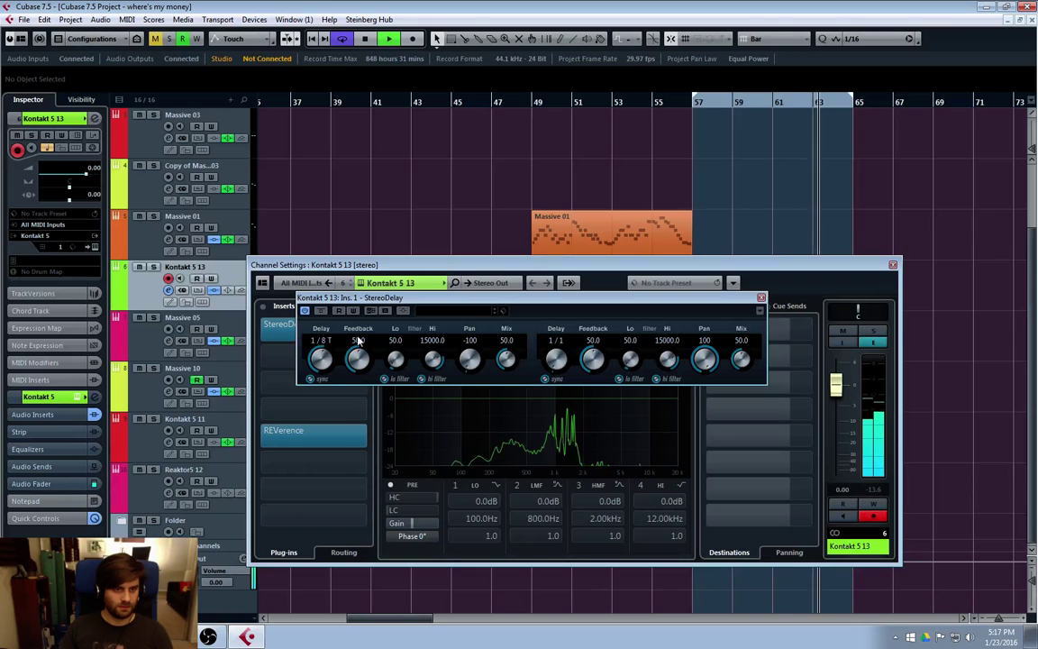
{"action": "scroll", "coordinate": [323, 360], "scroll_direction": "down", "scroll_amount": 2}
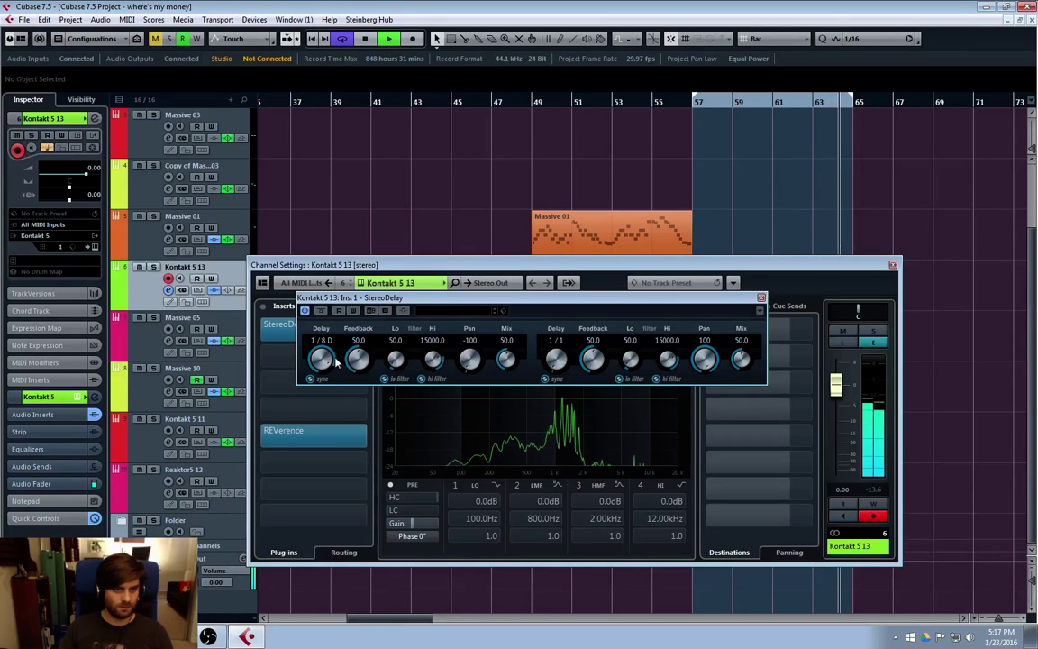
{"action": "scroll", "coordinate": [358, 359], "scroll_direction": "down", "scroll_amount": 5}
{"action": "scroll", "coordinate": [507, 361], "scroll_direction": "down", "scroll_amount": 4}
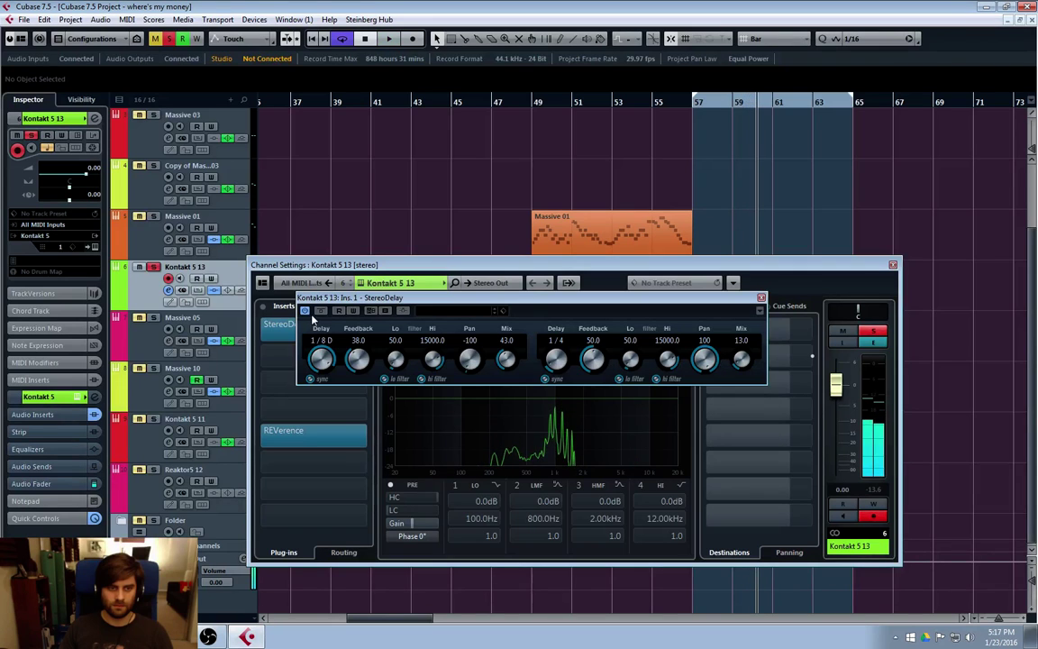
Replace StereoDelay with MonoDelay on the Kontakt 5 13 channel, discarding the StereoDelay changes, and set the delay to 1/8 D.
{"action": "left_click", "coordinate": [325, 335]}
{"action": "left_click", "coordinate": [325, 335]}
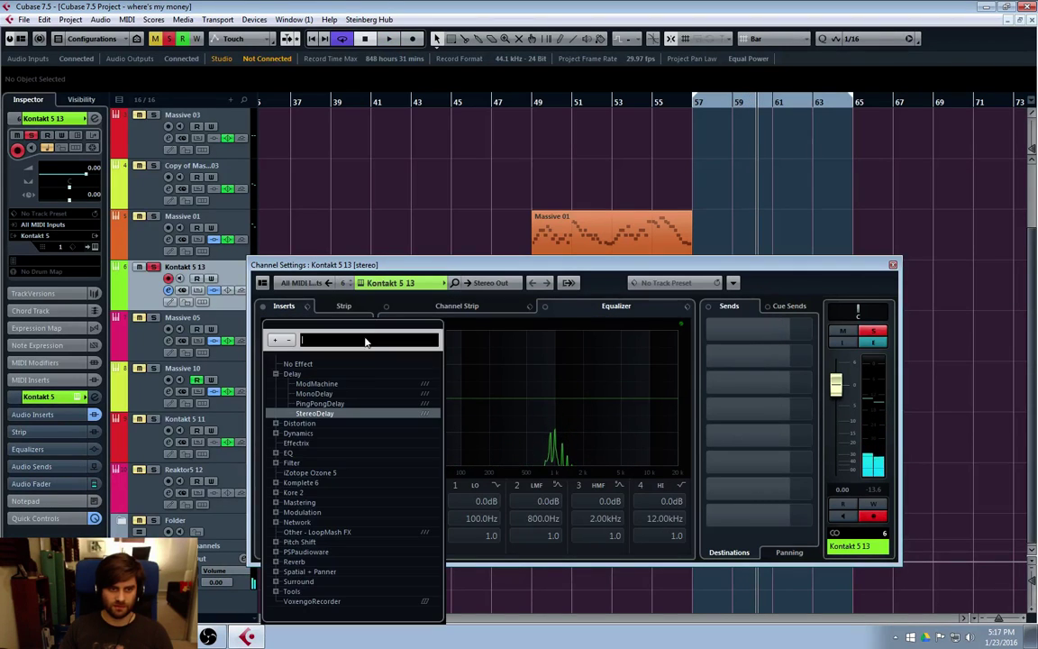
{"action": "left_click", "coordinate": [317, 394]}
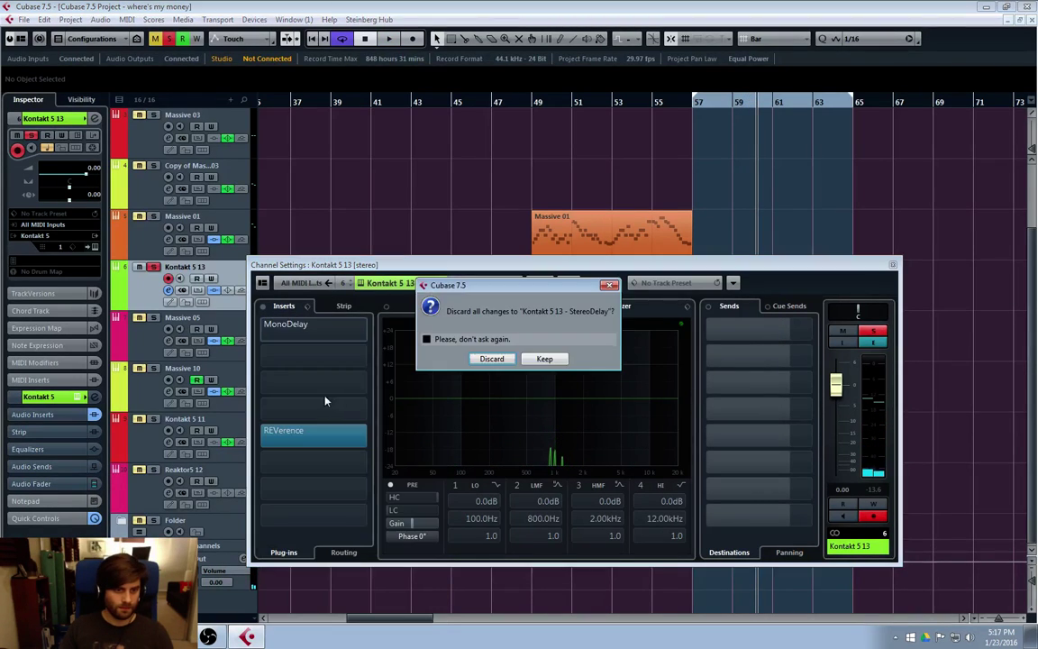
{"action": "left_click", "coordinate": [491, 358]}
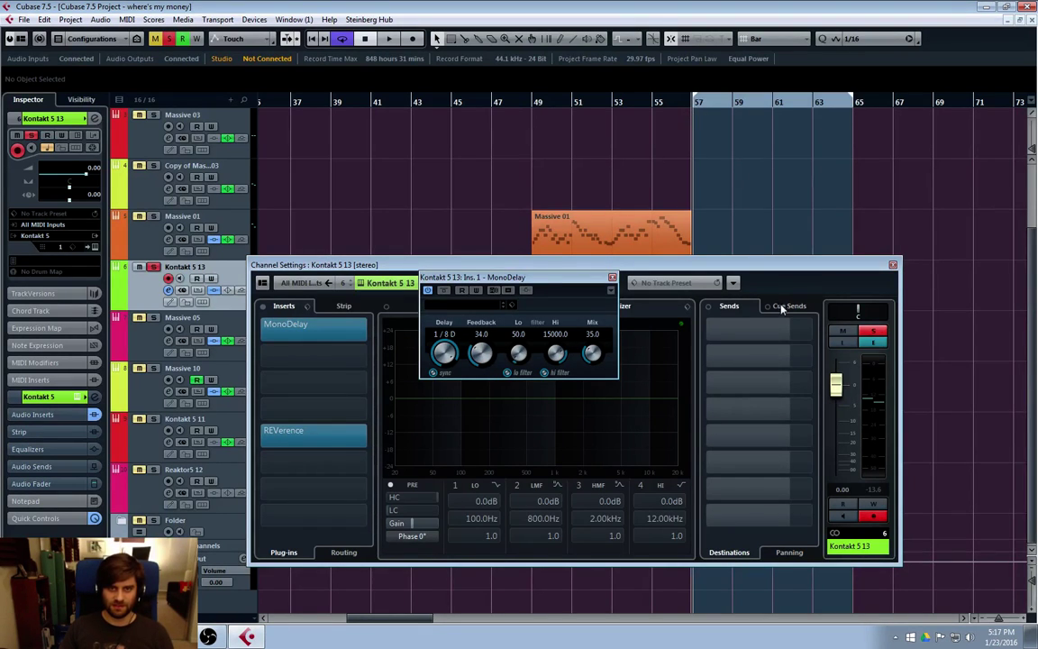
Set the MonoDelay mix to 26.5 and feedback to 28 while auditioning the soloed Kontakt 5 13 melody.
{"action": "left_click_drag", "start_coordinate": [593, 280], "coordinate": [866, 155]}
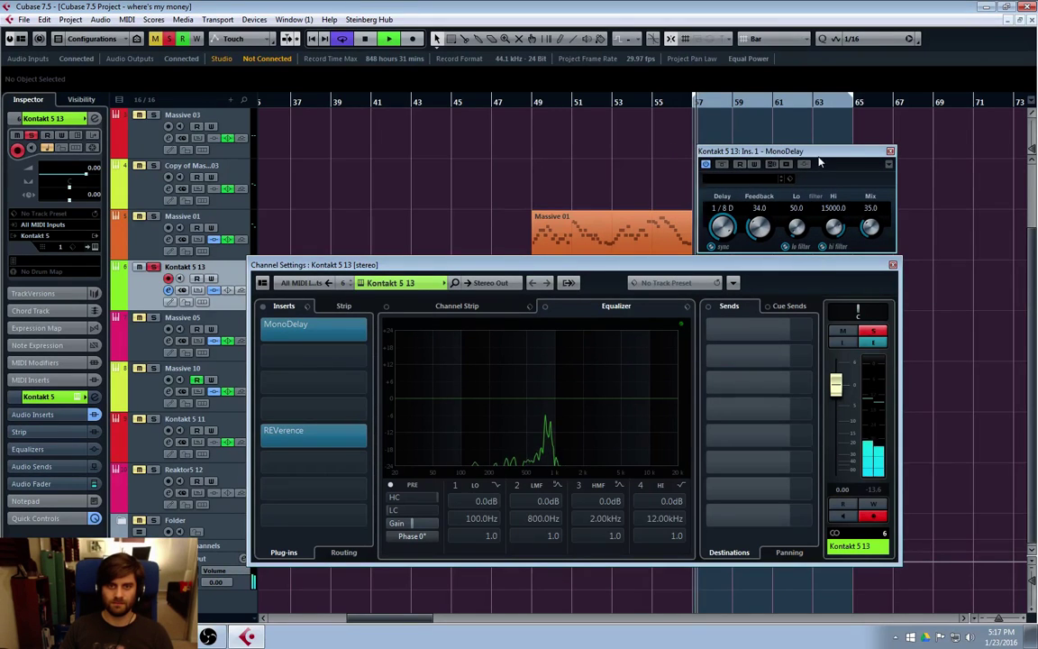
{"action": "left_click_drag", "start_coordinate": [870, 236], "coordinate": [870, 233]}
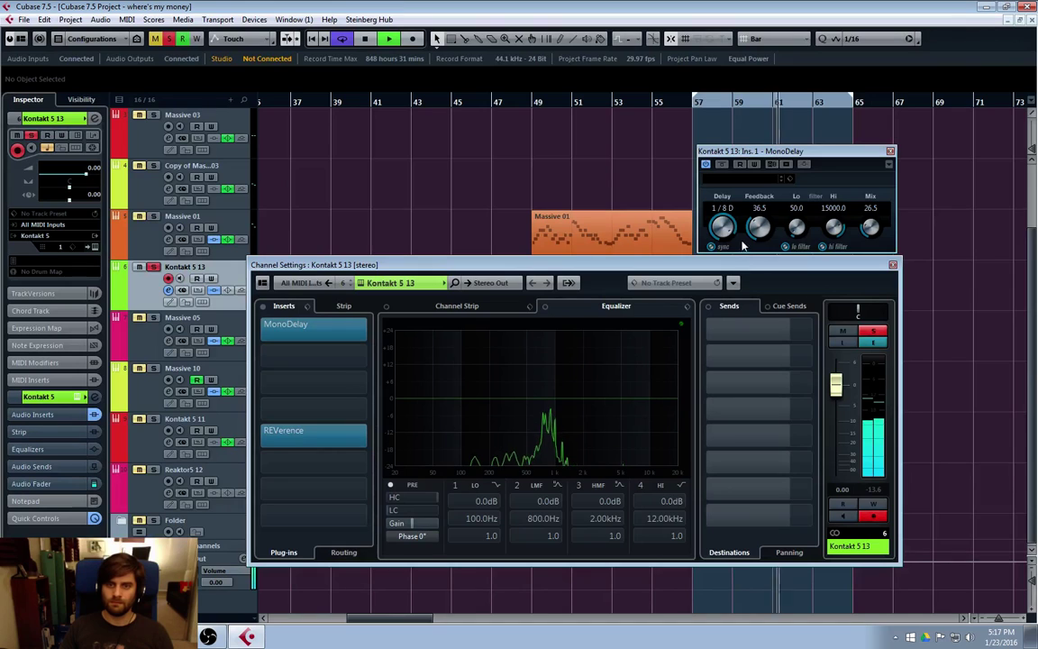
{"action": "left_click_drag", "start_coordinate": [757, 226], "coordinate": [757, 231]}
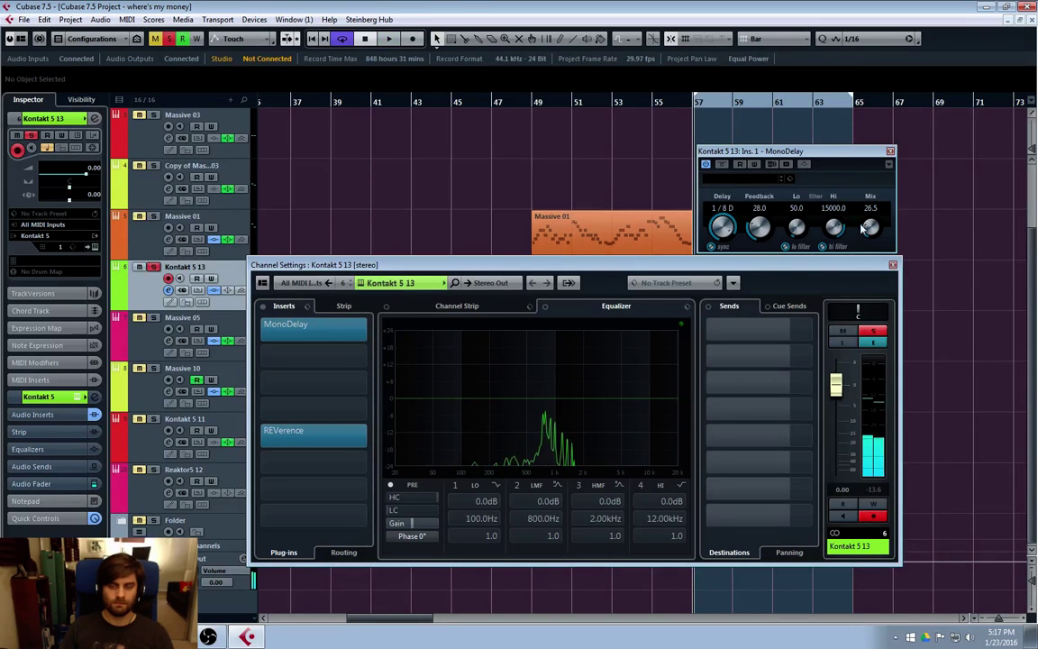
Close the MonoDelay and channel settings windows, unsolo Kontakt 5 13 and play the full mix from around bar 55.
{"action": "left_click", "coordinate": [890, 151]}
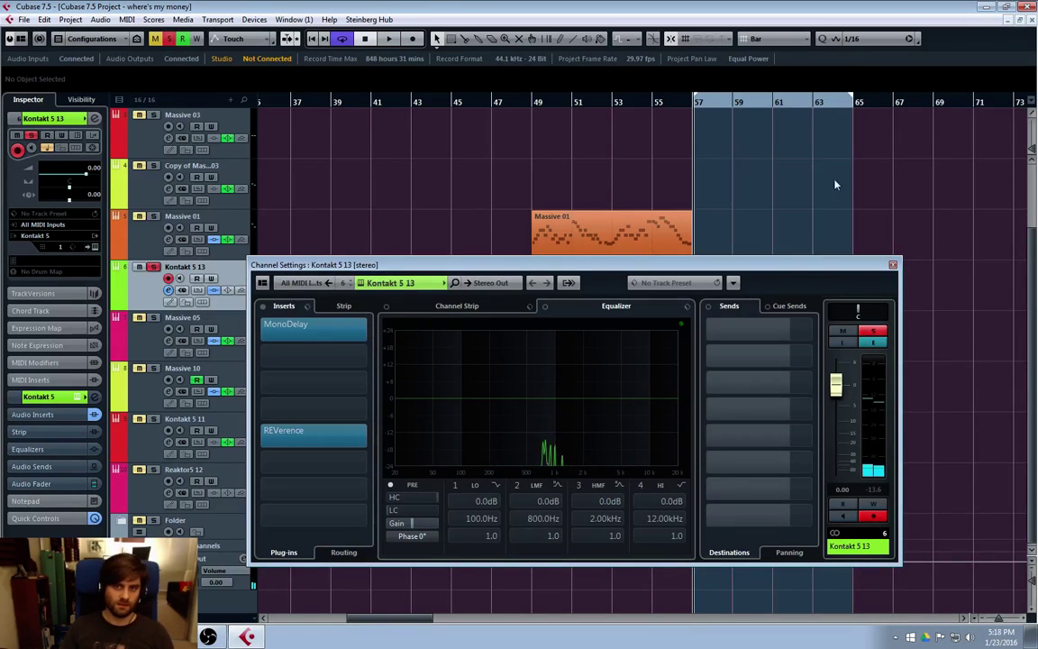
{"action": "left_click", "coordinate": [892, 265]}
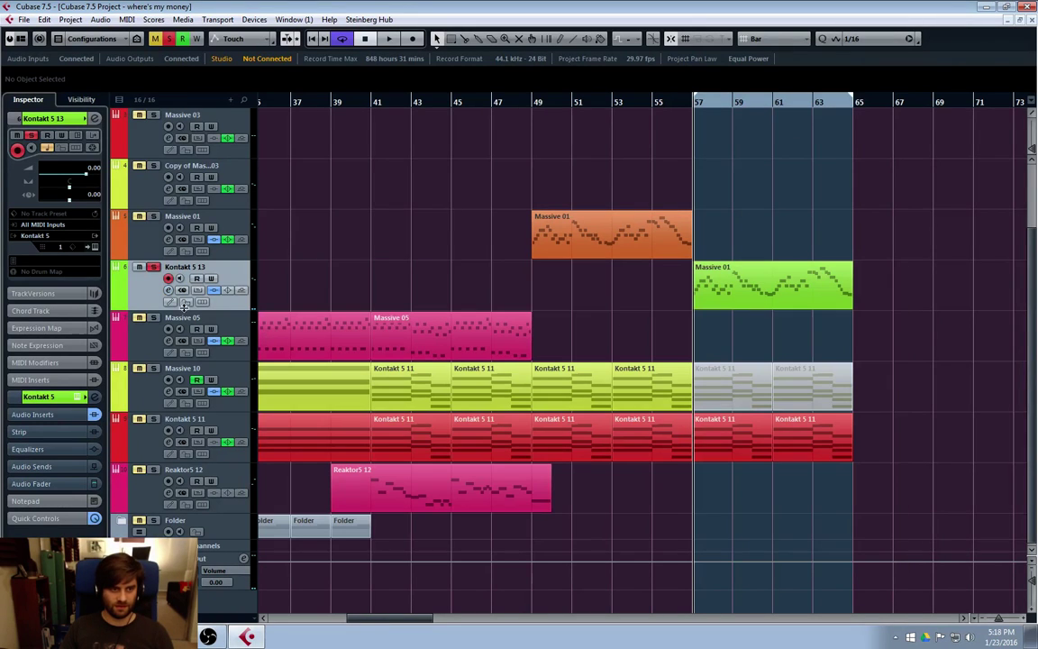
{"action": "left_click", "coordinate": [153, 267]}
{"action": "left_click", "coordinate": [655, 102]}
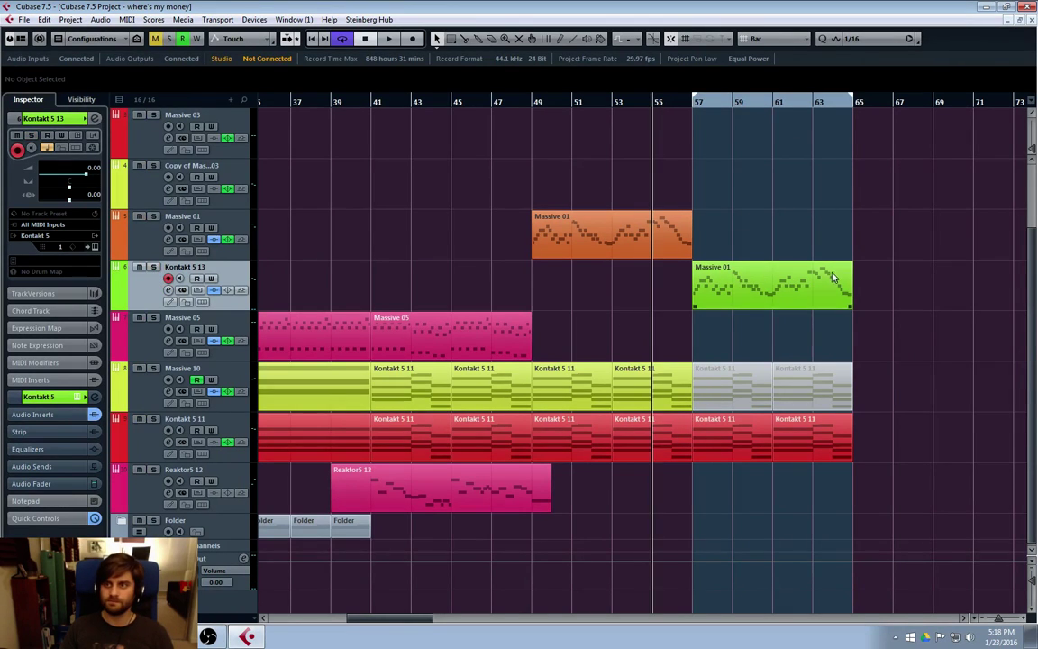
{"action": "key", "text": "space"}
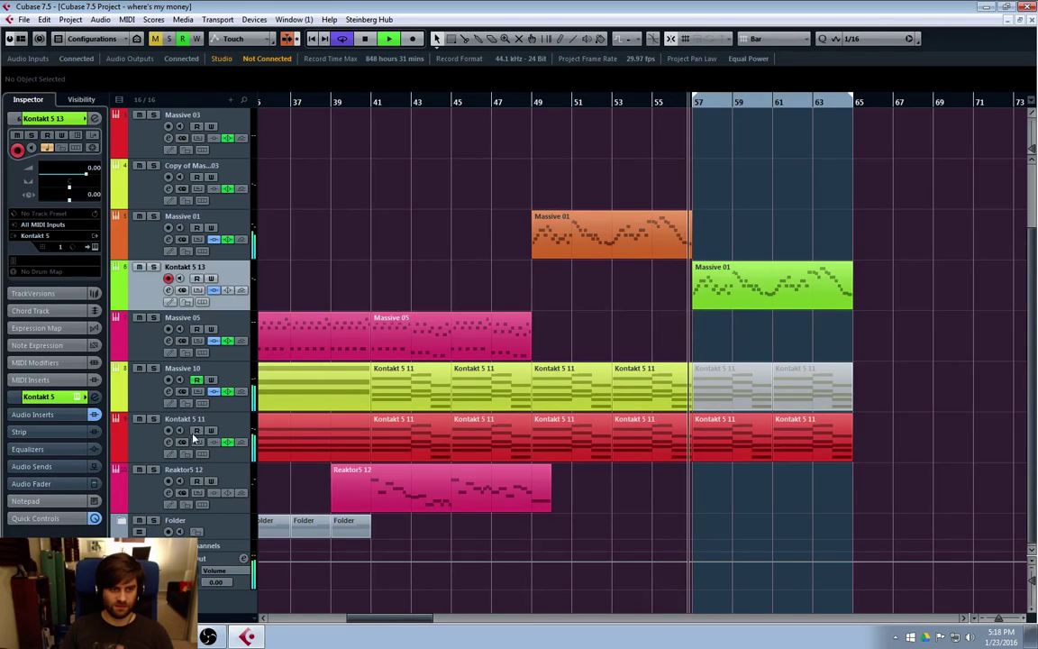
Lower the Kontakt 5 11 volume automation to -8.77 from bar 57 onward, enlarging the lane for precision and hiding it when done.
{"action": "left_click", "coordinate": [117, 453]}
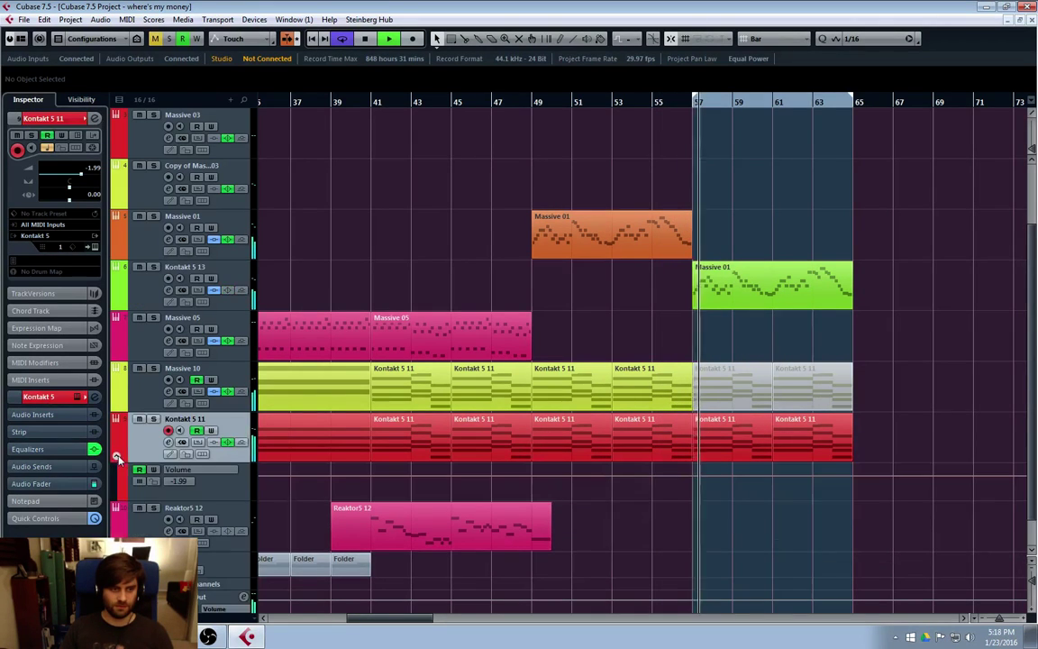
{"action": "left_click", "coordinate": [701, 477]}
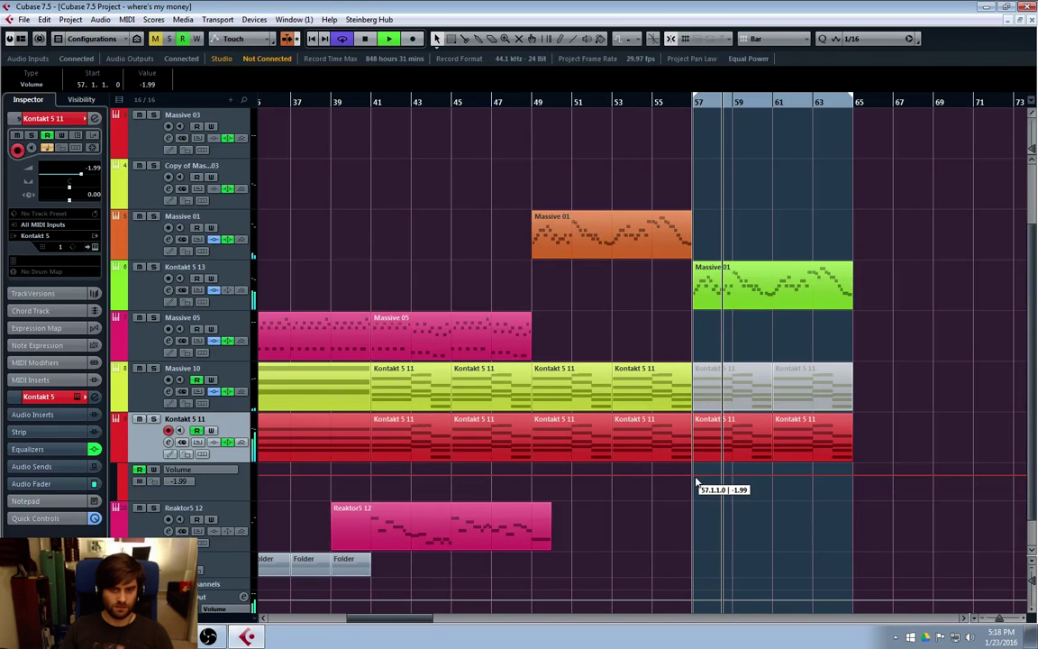
{"action": "left_click", "coordinate": [229, 500]}
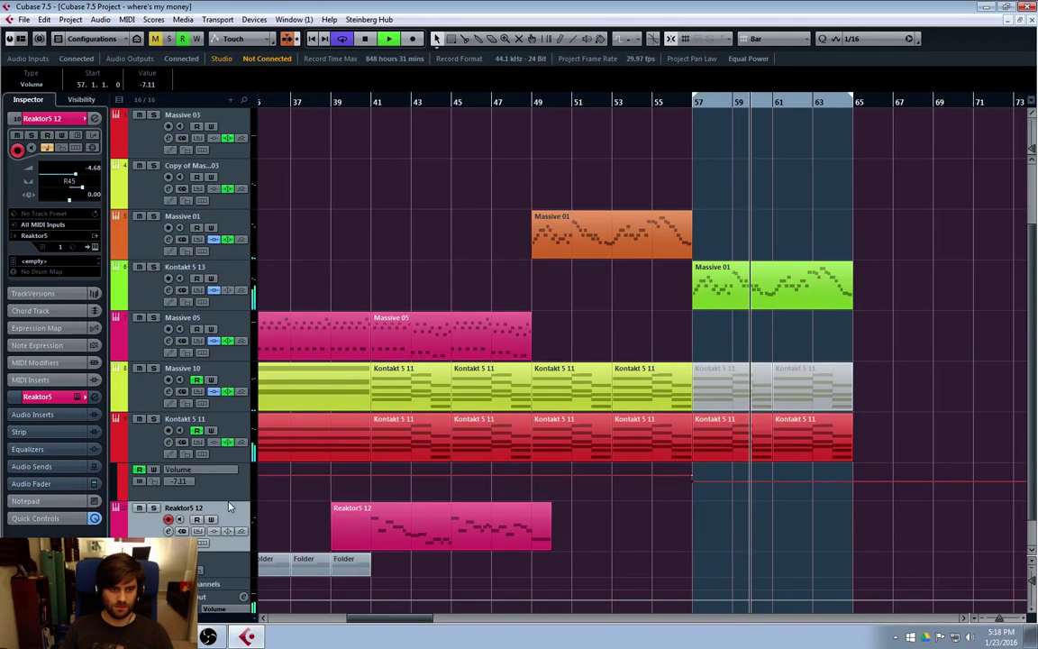
{"action": "left_click_drag", "start_coordinate": [229, 501], "coordinate": [239, 538]}
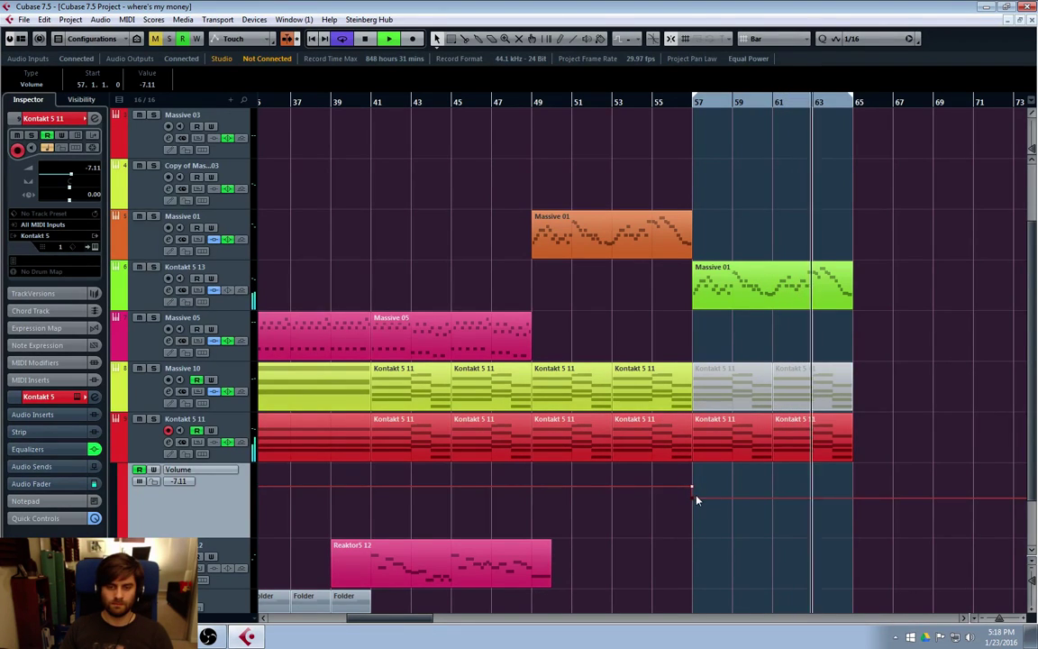
{"action": "left_click_drag", "start_coordinate": [693, 497], "coordinate": [692, 507]}
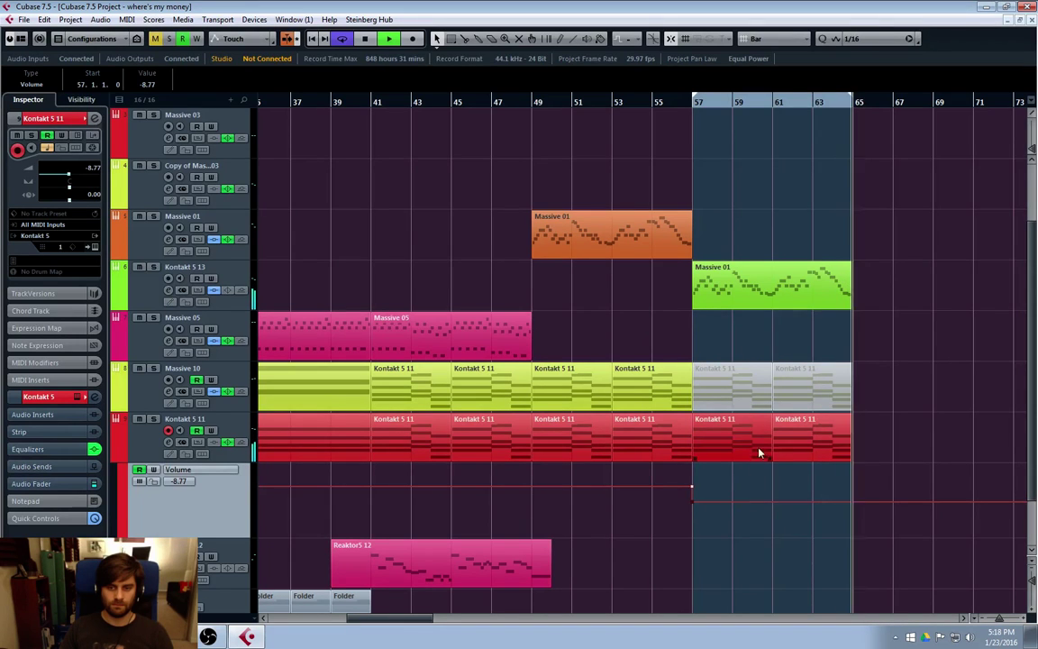
{"action": "key", "text": "space"}
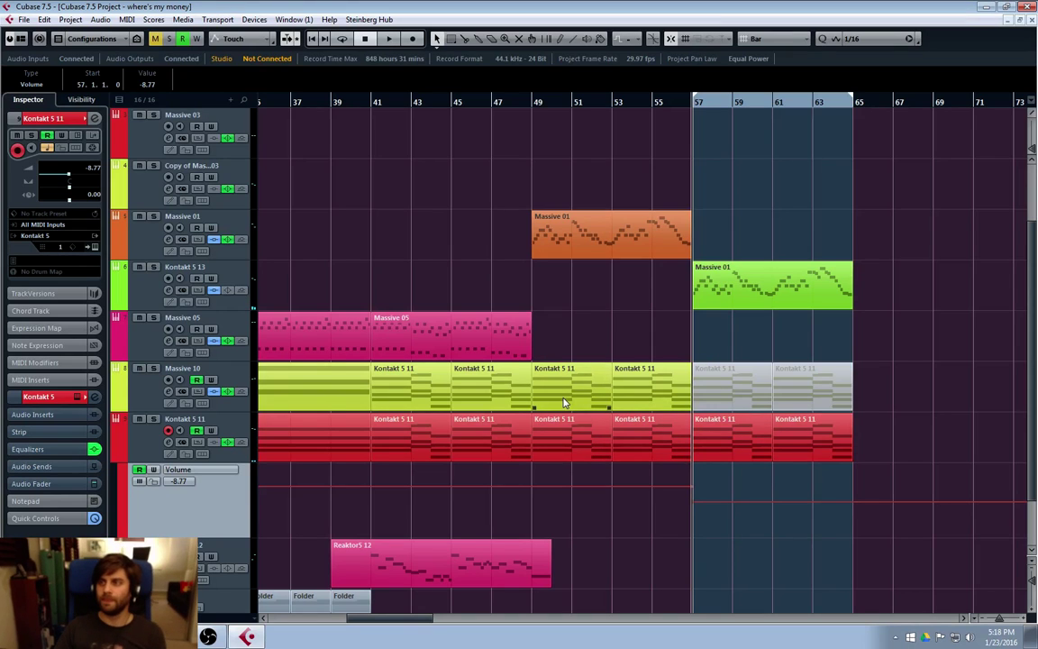
{"action": "left_click", "coordinate": [117, 456]}
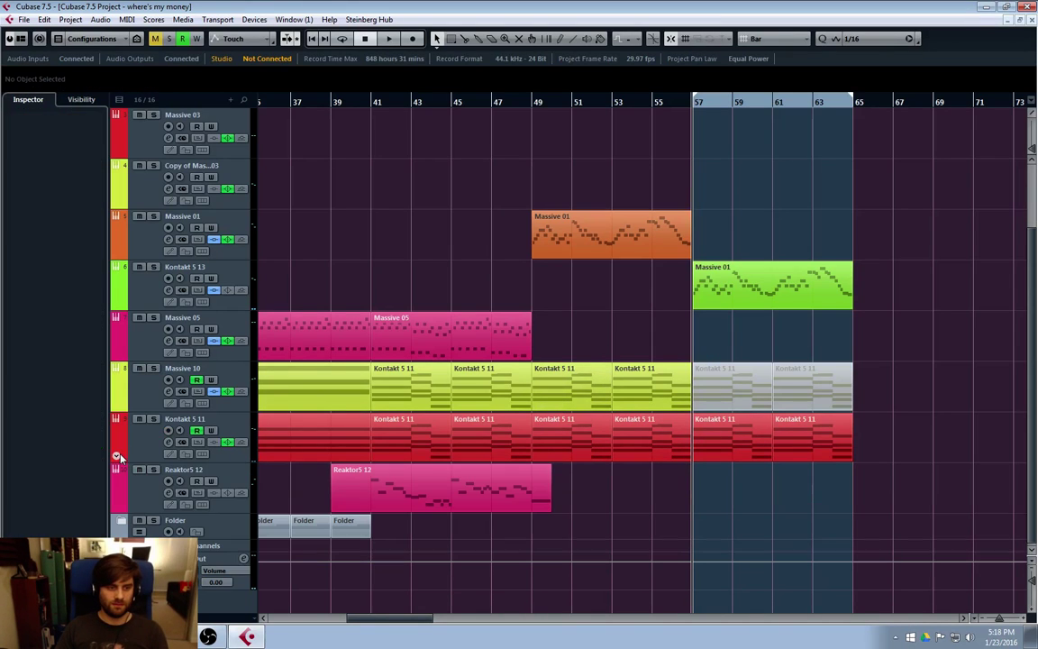
Add one FM8 instrument track below Kontakt 5 13, match its height to the other tracks and close the FM8 window.
{"action": "left_click", "coordinate": [142, 307]}
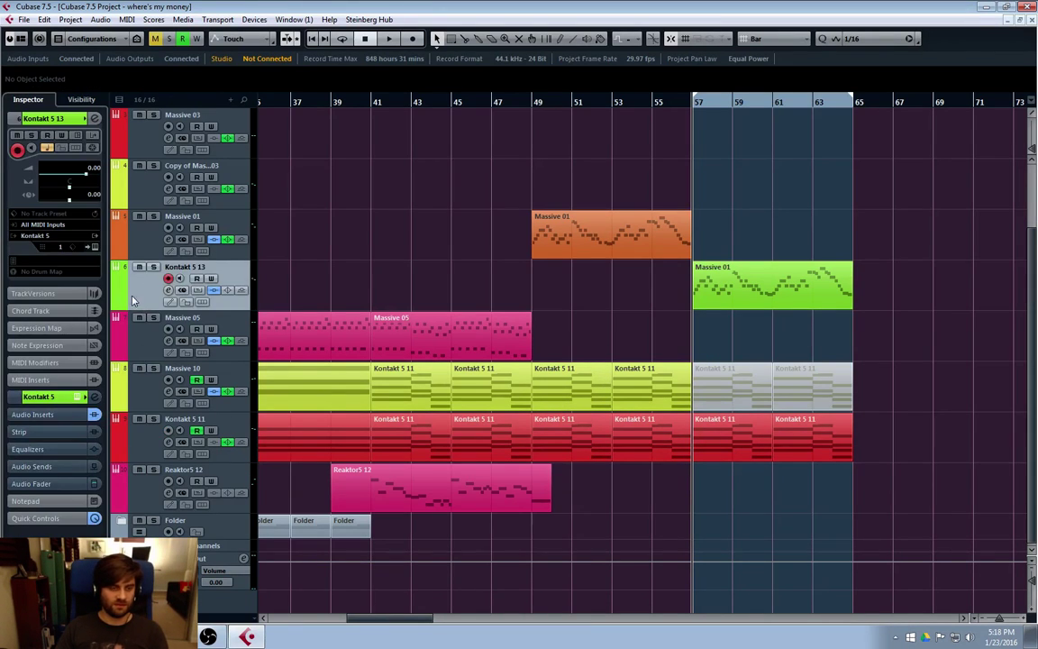
{"action": "right_click", "coordinate": [206, 546]}
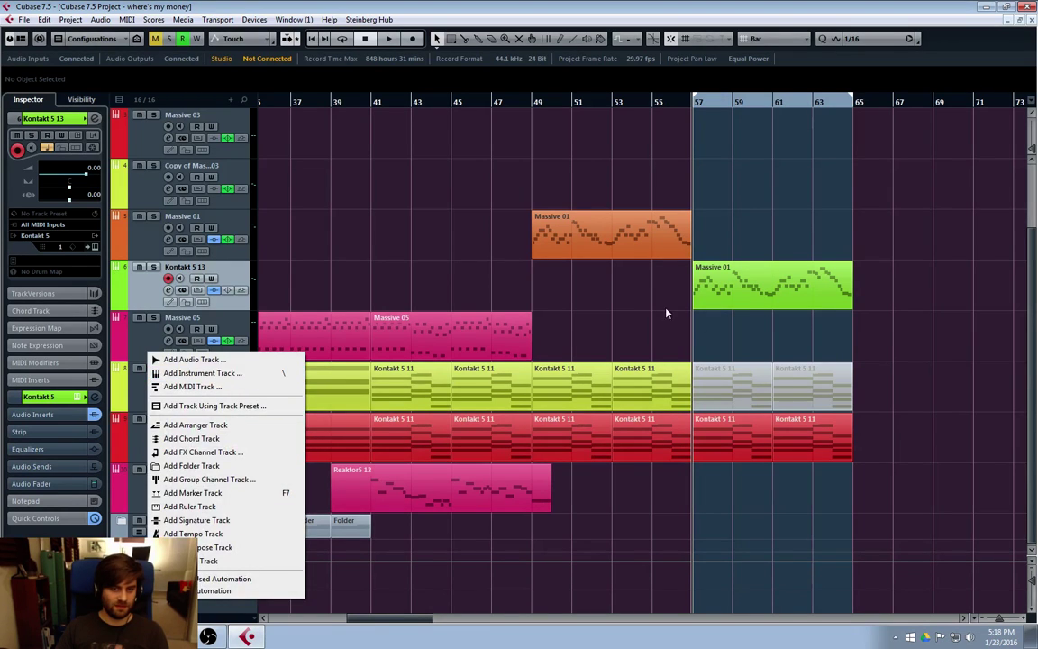
{"action": "left_click", "coordinate": [771, 319]}
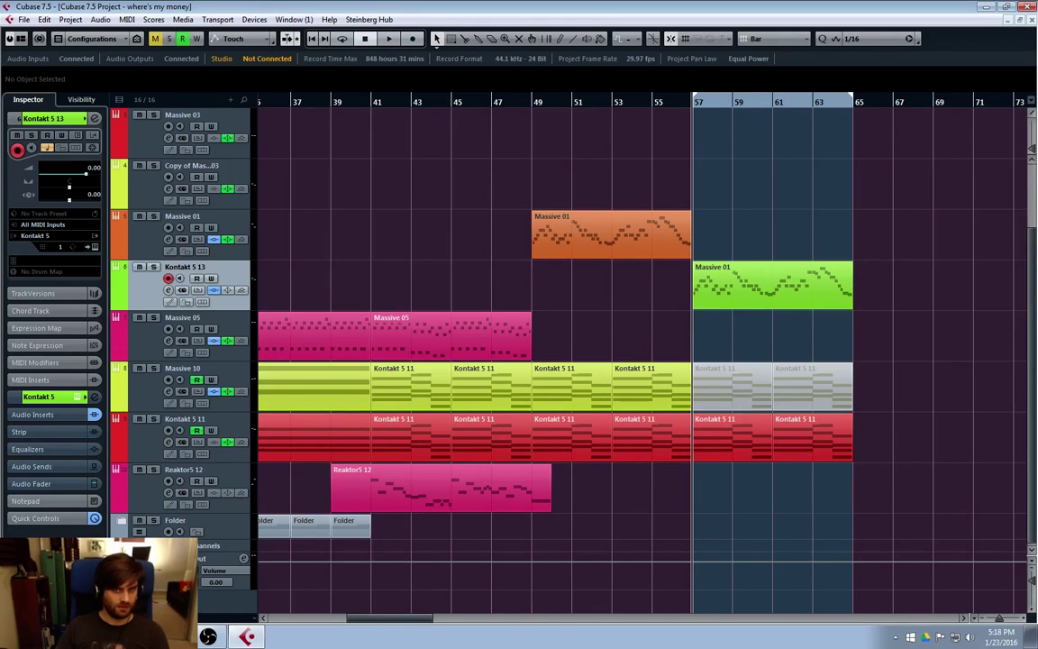
{"action": "right_click", "coordinate": [139, 502]}
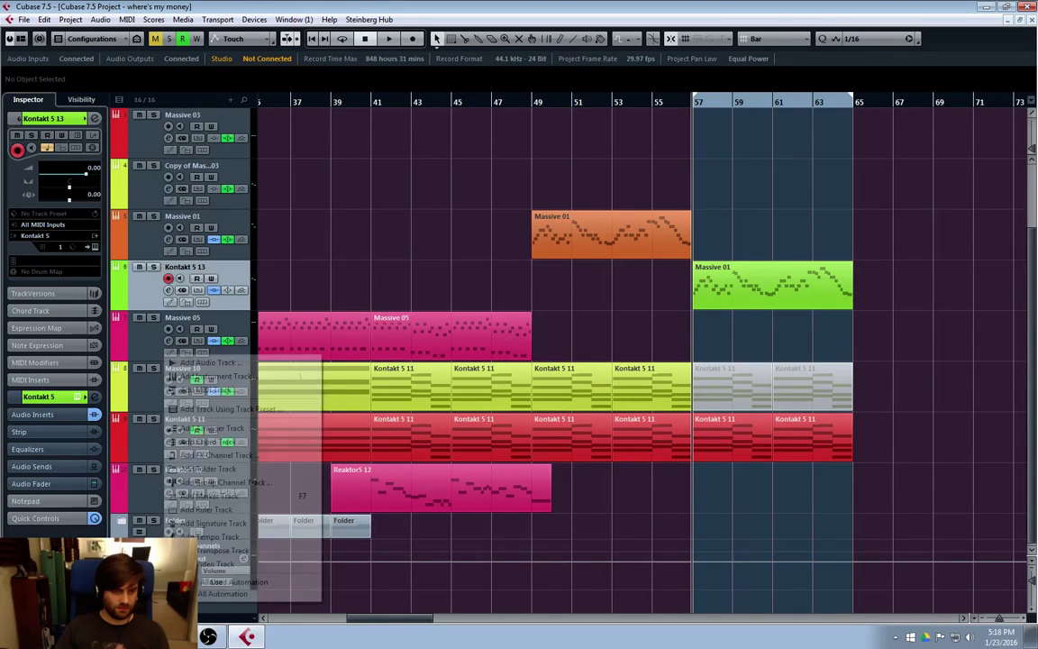
{"action": "left_click", "coordinate": [220, 376]}
{"action": "left_click", "coordinate": [500, 337]}
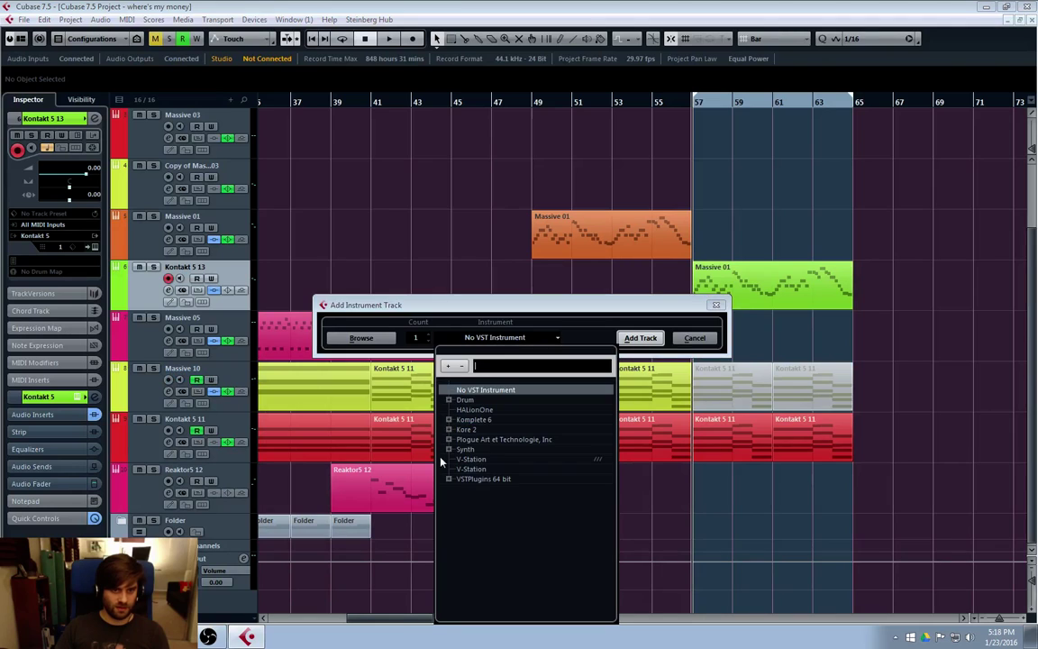
{"action": "left_click", "coordinate": [448, 420]}
{"action": "left_click", "coordinate": [474, 460]}
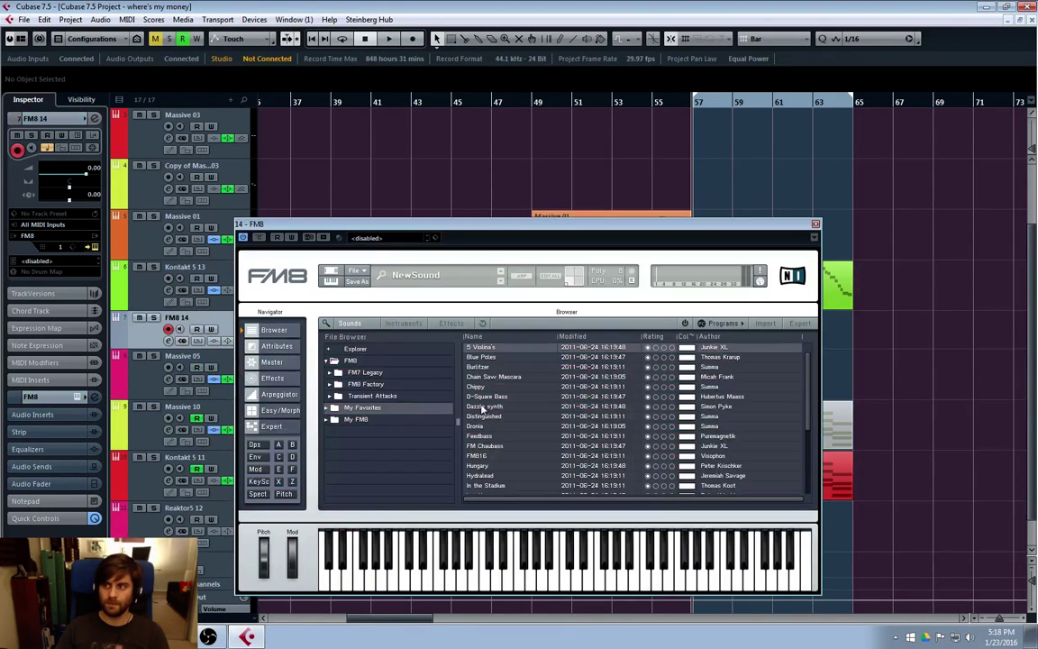
{"action": "left_click_drag", "start_coordinate": [491, 238], "coordinate": [617, 139]}
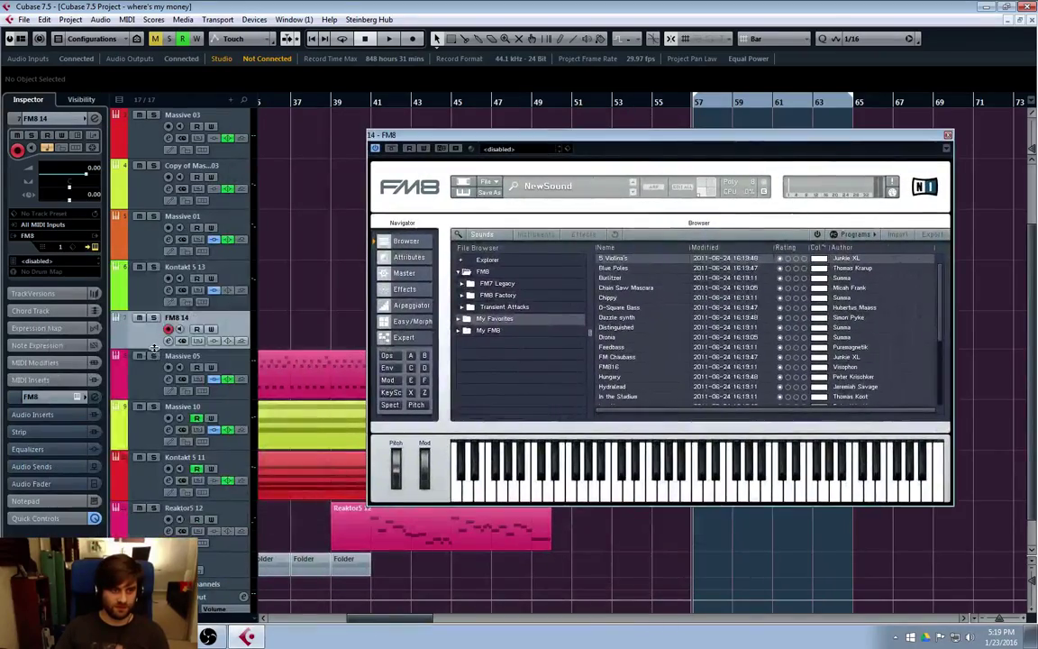
{"action": "left_click_drag", "start_coordinate": [154, 347], "coordinate": [147, 360]}
{"action": "left_click_drag", "start_coordinate": [755, 152], "coordinate": [416, 188]}
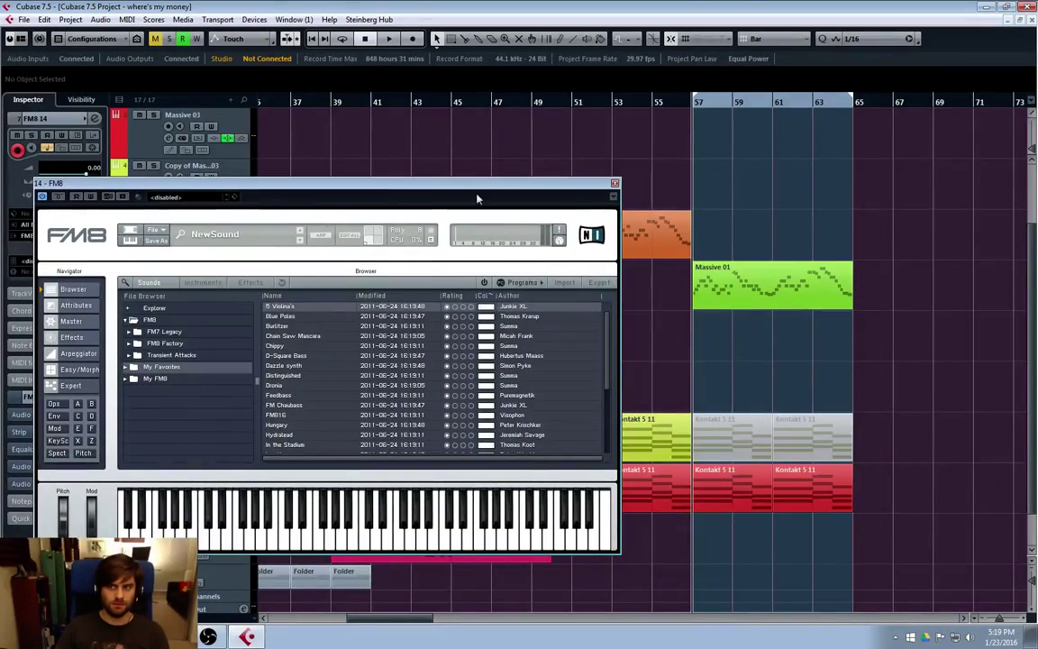
{"action": "left_click", "coordinate": [614, 185]}
Copy the Massive 01 melody clip from Kontakt 5 13 to the FM8 14 track at bar 57 and mute Kontakt 5 13.
{"action": "left_click", "coordinate": [793, 297]}
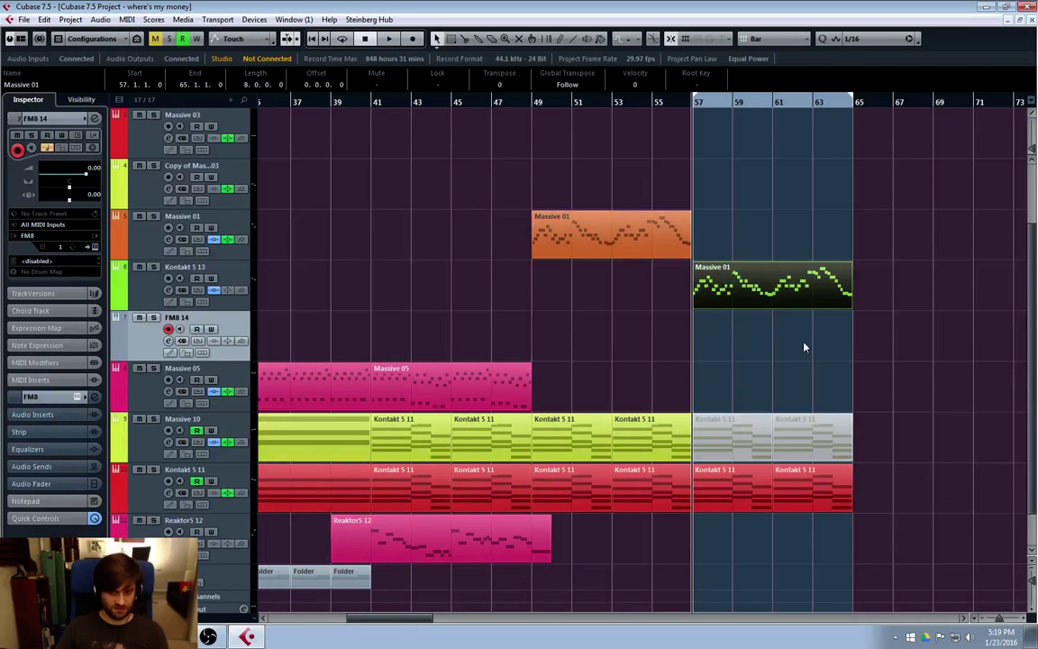
{"action": "key", "text": "ctrl+d"}
{"action": "left_click_drag", "start_coordinate": [912, 283], "coordinate": [752, 334]}
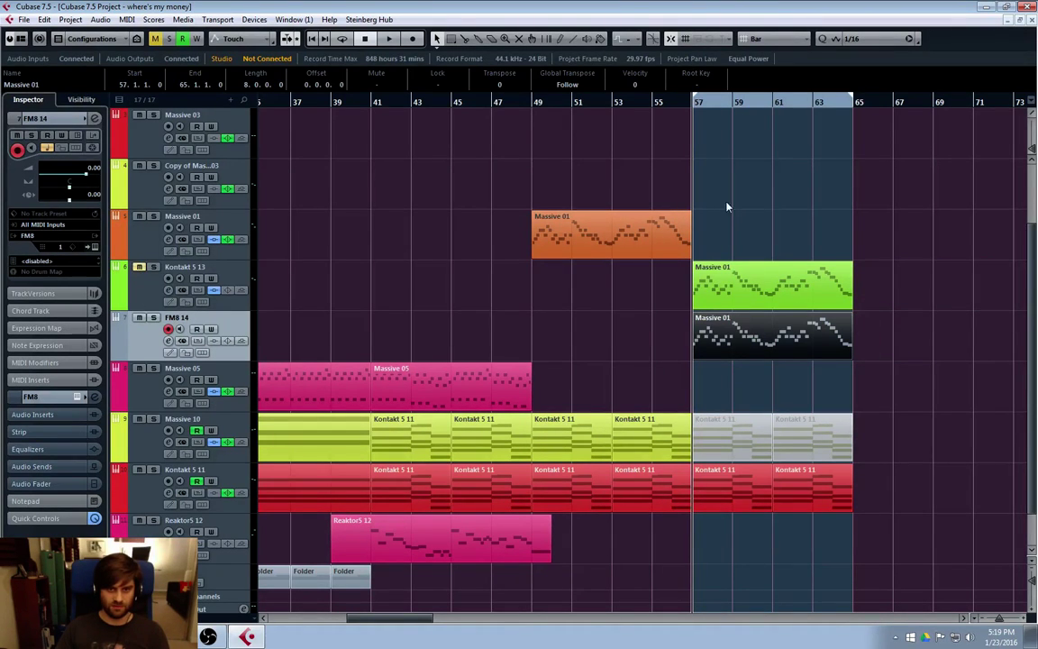
{"action": "left_click", "coordinate": [643, 364]}
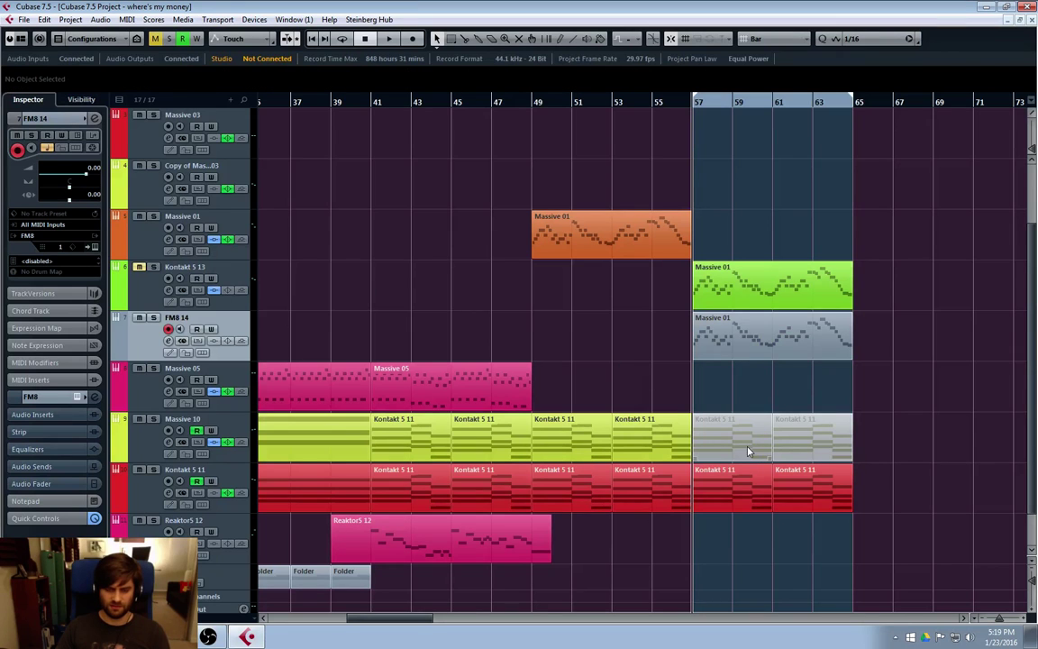
Open the FM8 14 instrument and display its My Favorites sounds while the copied melody plays.
{"action": "left_click", "coordinate": [167, 341]}
{"action": "left_click_drag", "start_coordinate": [397, 187], "coordinate": [541, 213]}
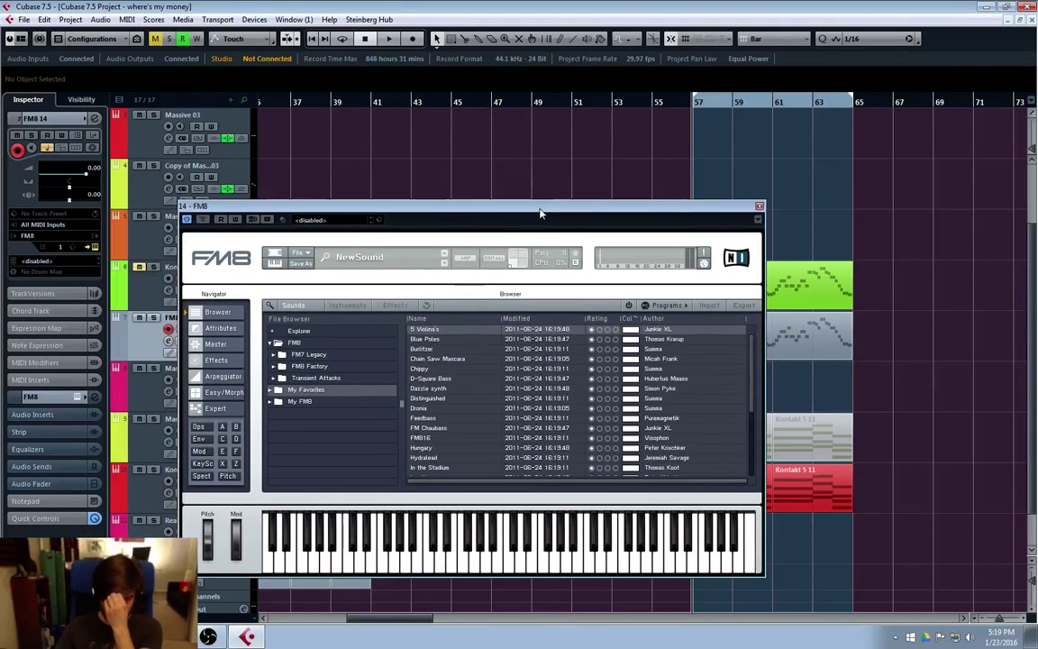
{"action": "left_click", "coordinate": [348, 306]}
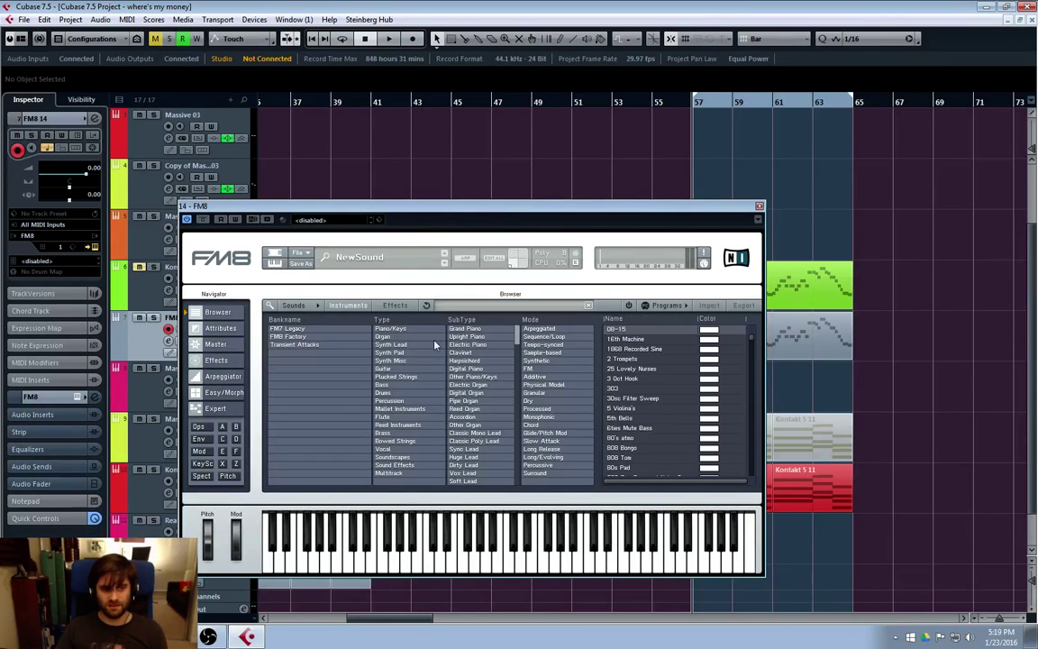
{"action": "left_click", "coordinate": [294, 305]}
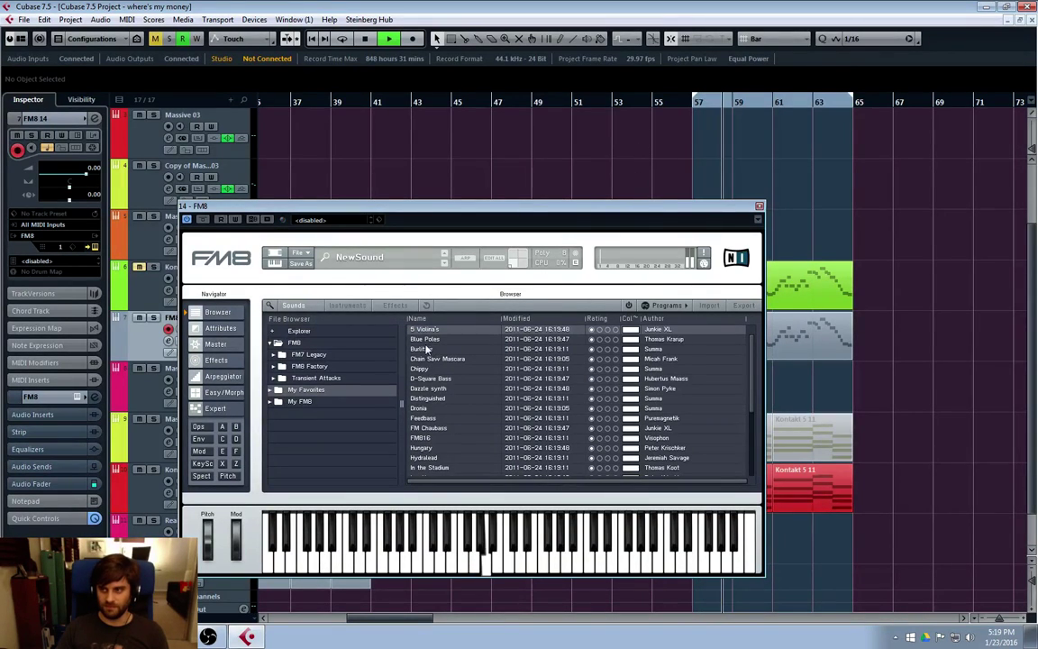
Try the FM8 sounds Blue Poles, Burlitzer, Chain Saw Mascara and Chippy on the melody.
{"action": "left_click", "coordinate": [429, 340]}
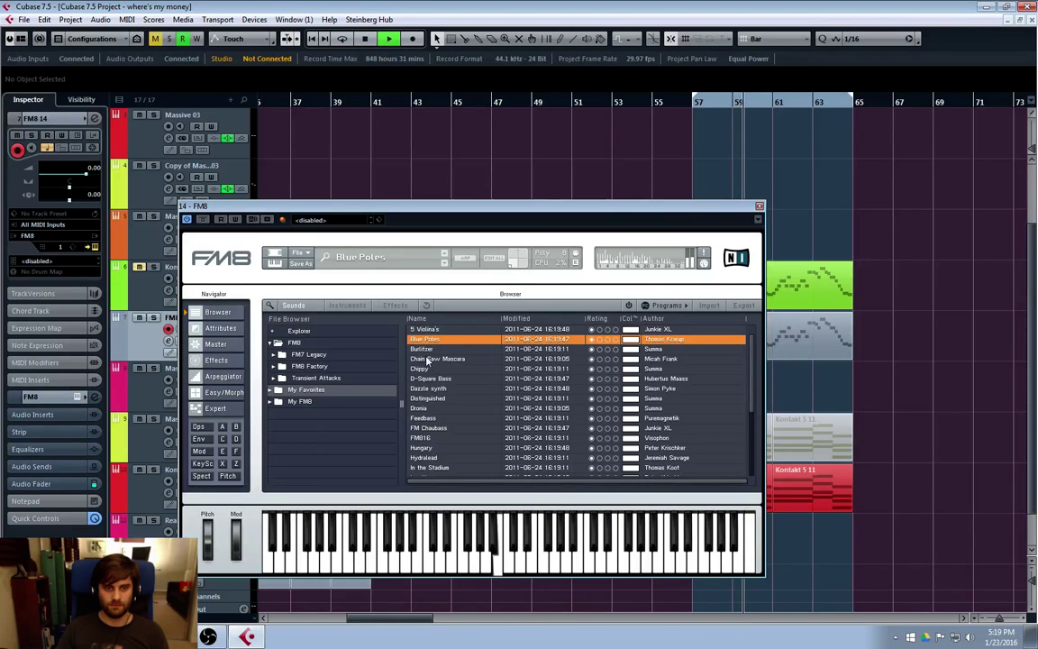
{"action": "left_click", "coordinate": [424, 350]}
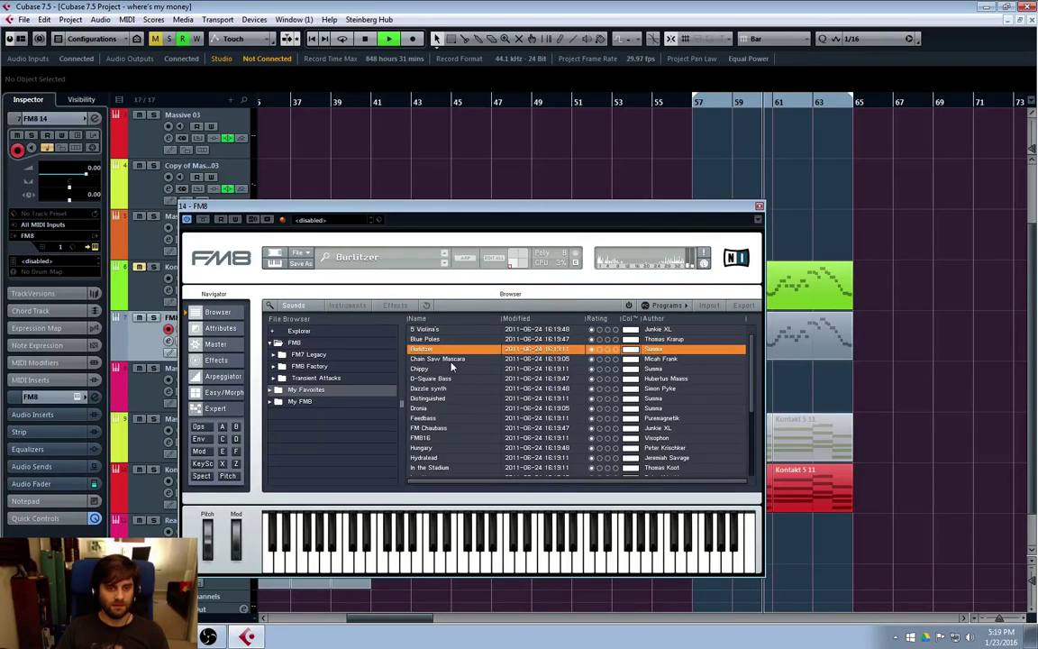
{"action": "key", "text": "Down"}
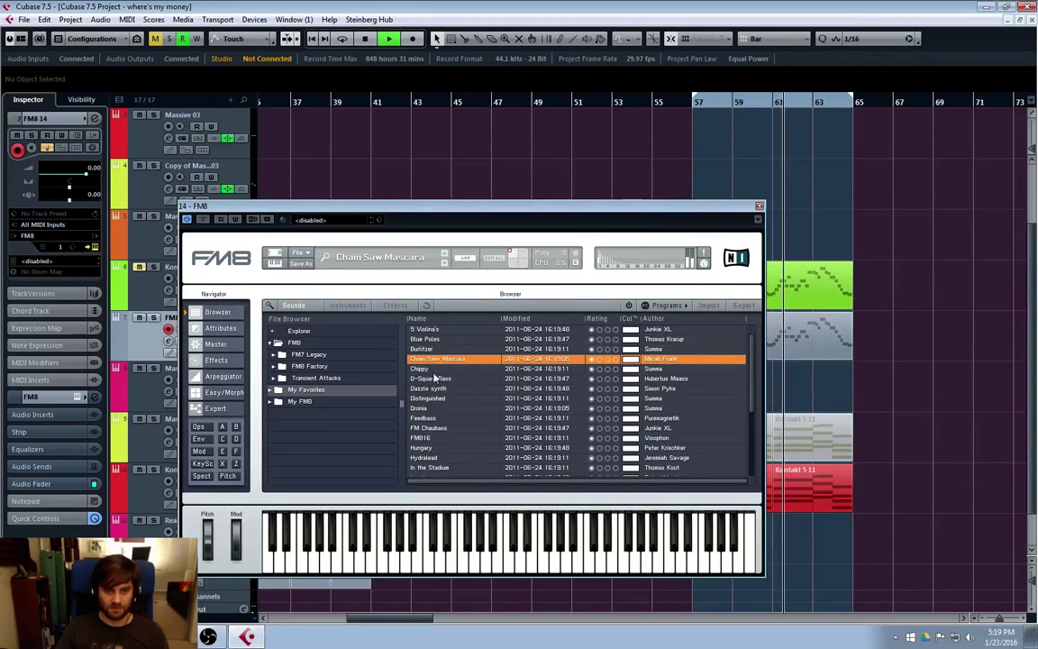
{"action": "key", "text": "space"}
{"action": "key", "text": "Down"}
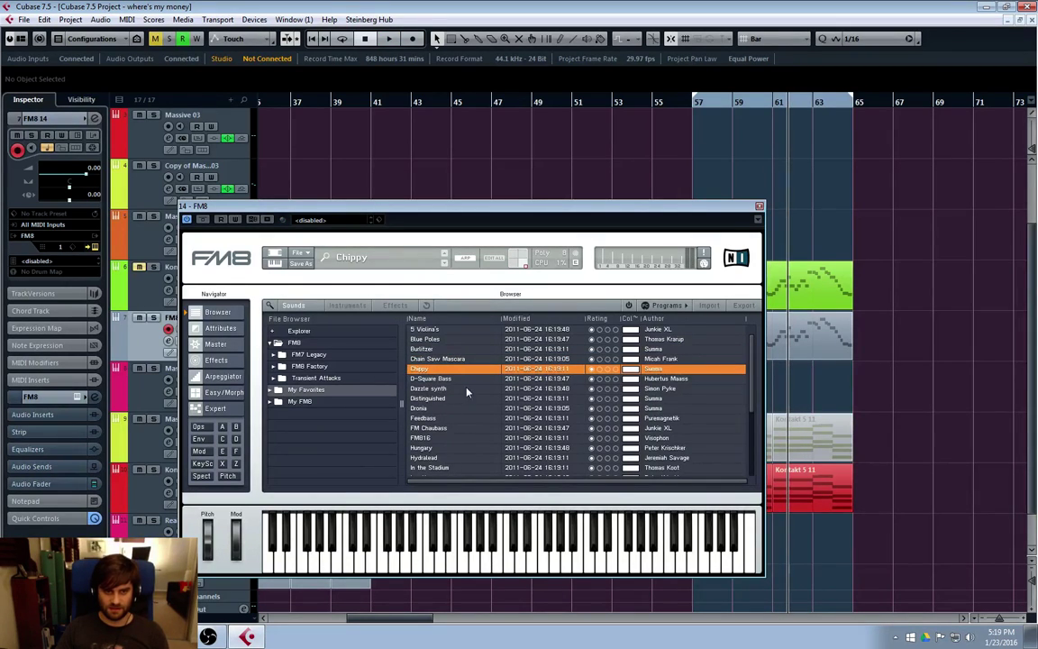
{"action": "key", "text": "space"}
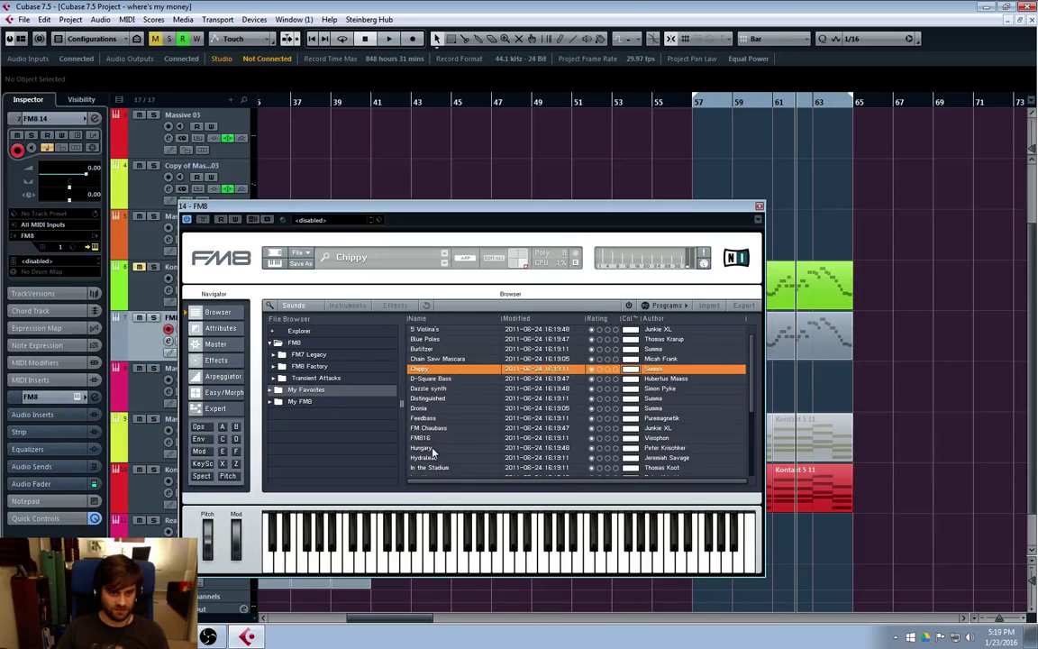
Try the FM8 sounds Mars Attacks, Live Prey, Krasious Mono Synth and Iron House on the melody from bar 57.
{"action": "scroll", "coordinate": [433, 452], "scroll_direction": "down", "scroll_amount": 4}
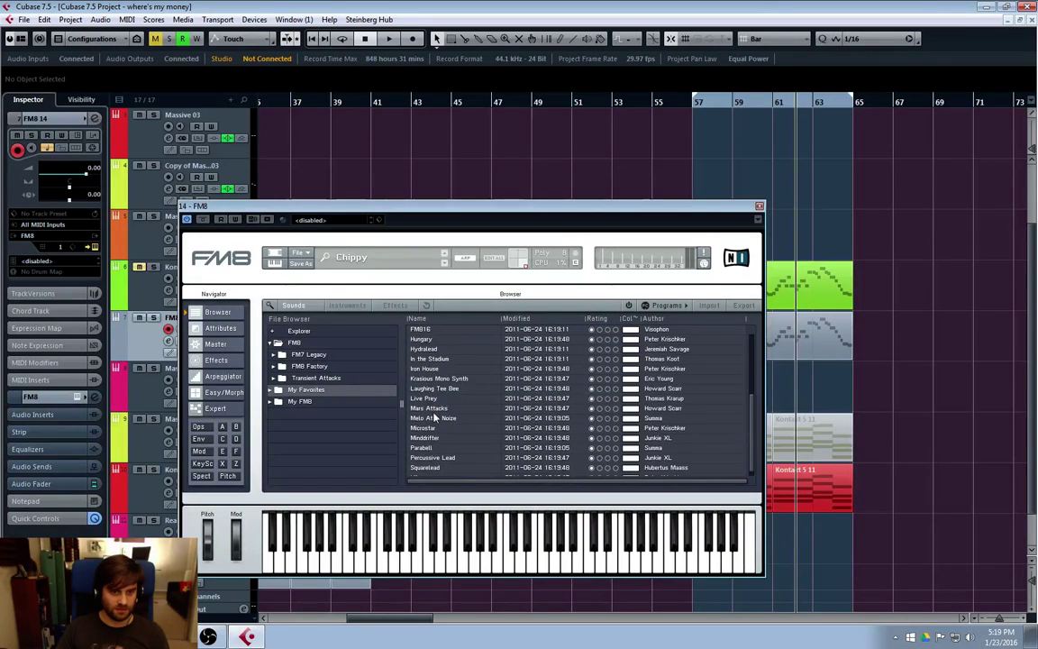
{"action": "left_click", "coordinate": [433, 410]}
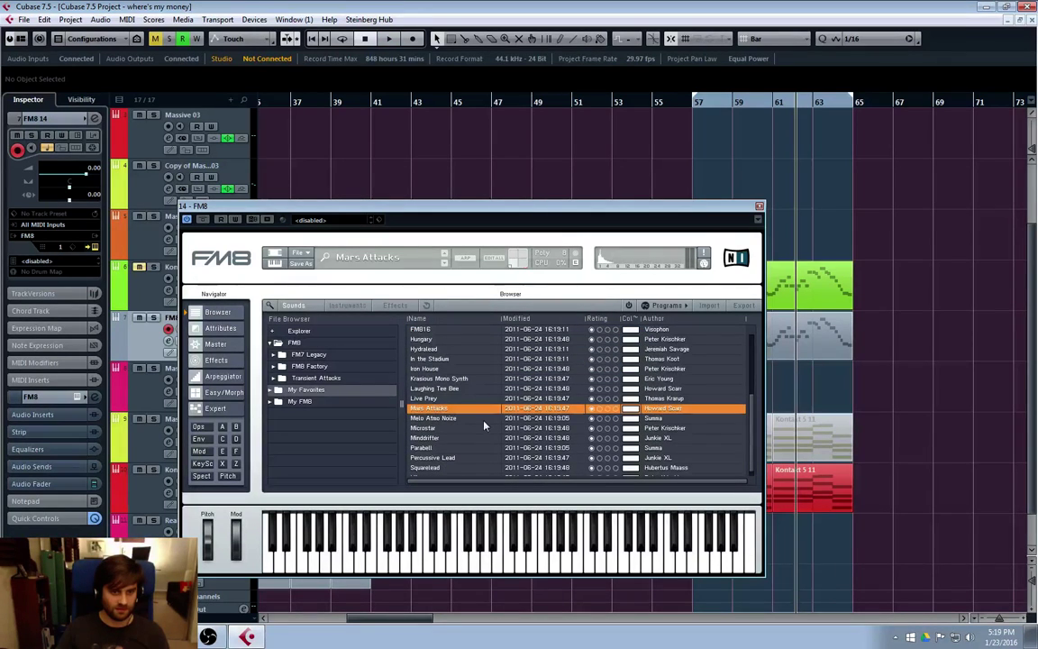
{"action": "left_click", "coordinate": [426, 399]}
{"action": "left_click", "coordinate": [704, 112]}
{"action": "key", "text": "space"}
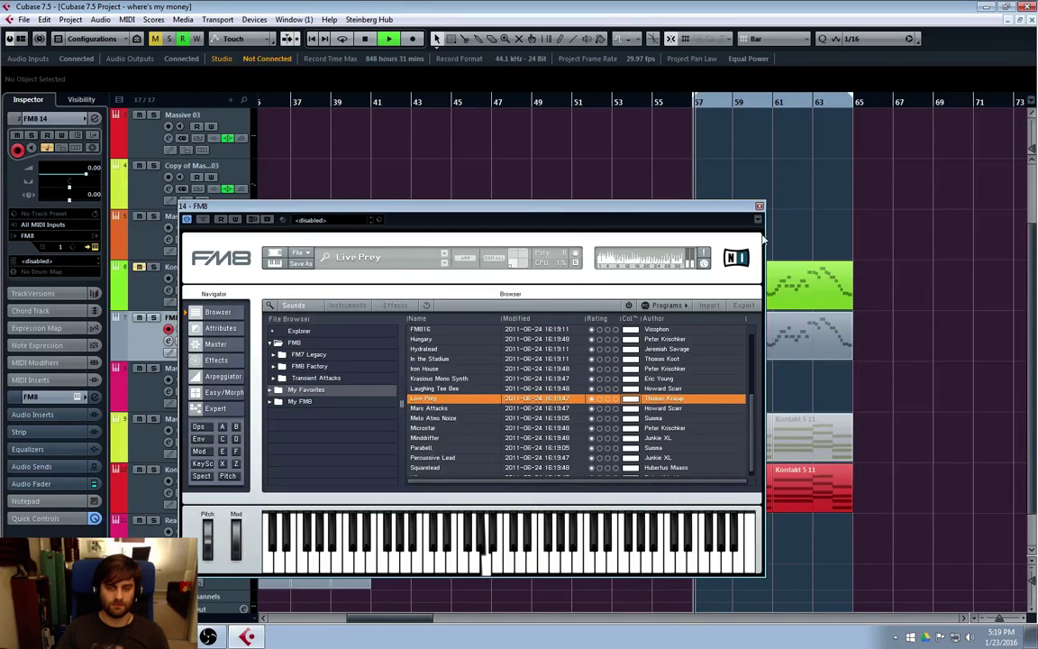
{"action": "key", "text": "space"}
{"action": "left_click", "coordinate": [451, 380]}
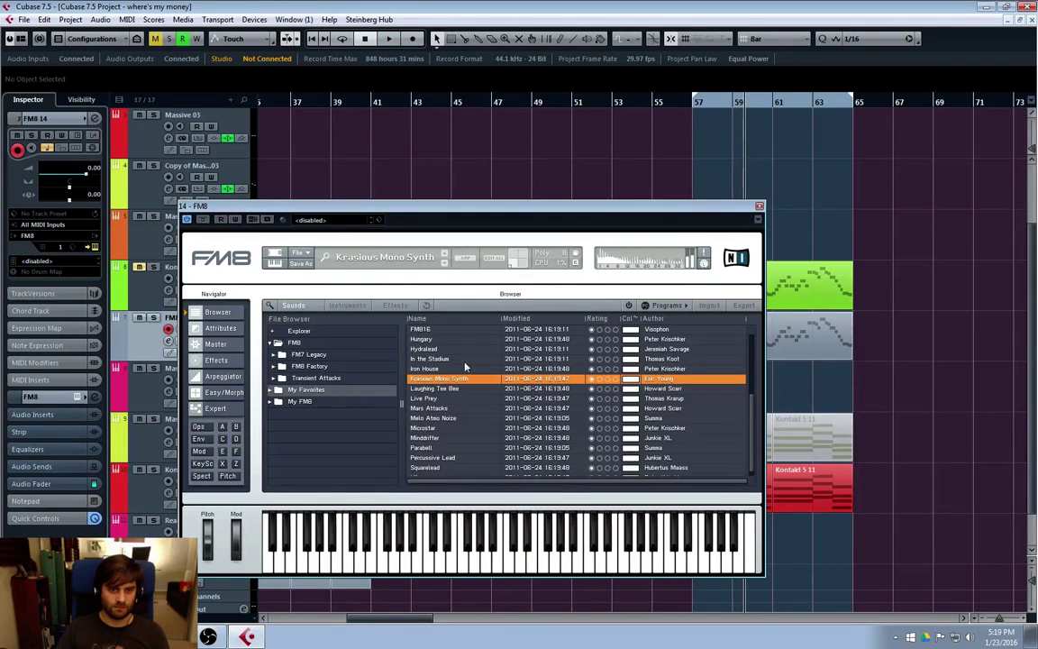
{"action": "left_click", "coordinate": [429, 370]}
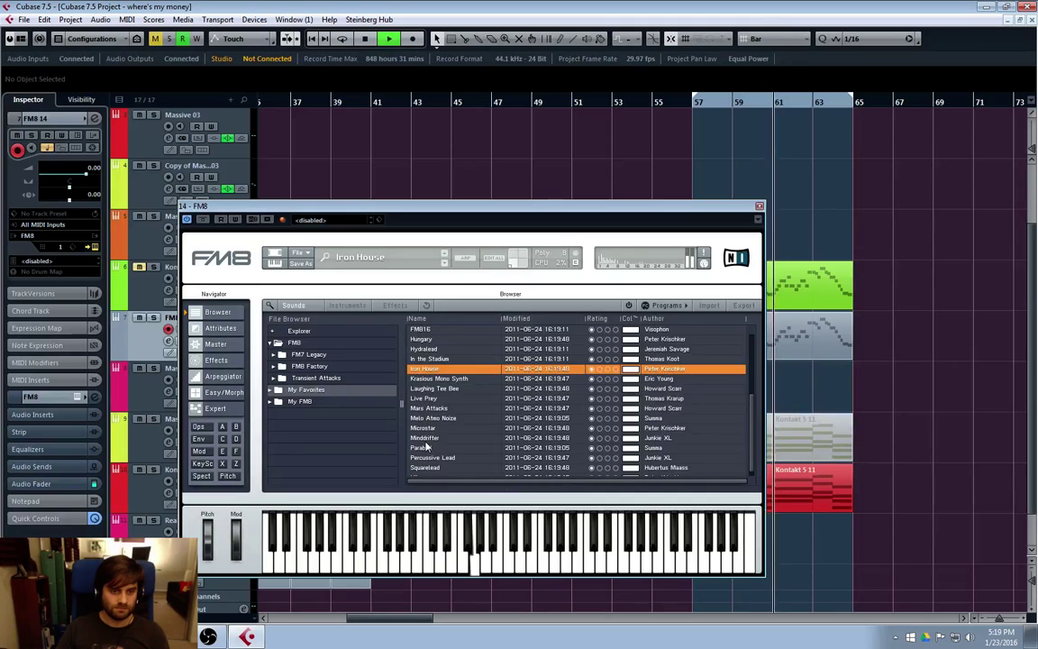
Try the FM8 sound Minddrifter, load Parabell instead, loop the melody section and close the FM8 window.
{"action": "left_click", "coordinate": [473, 439]}
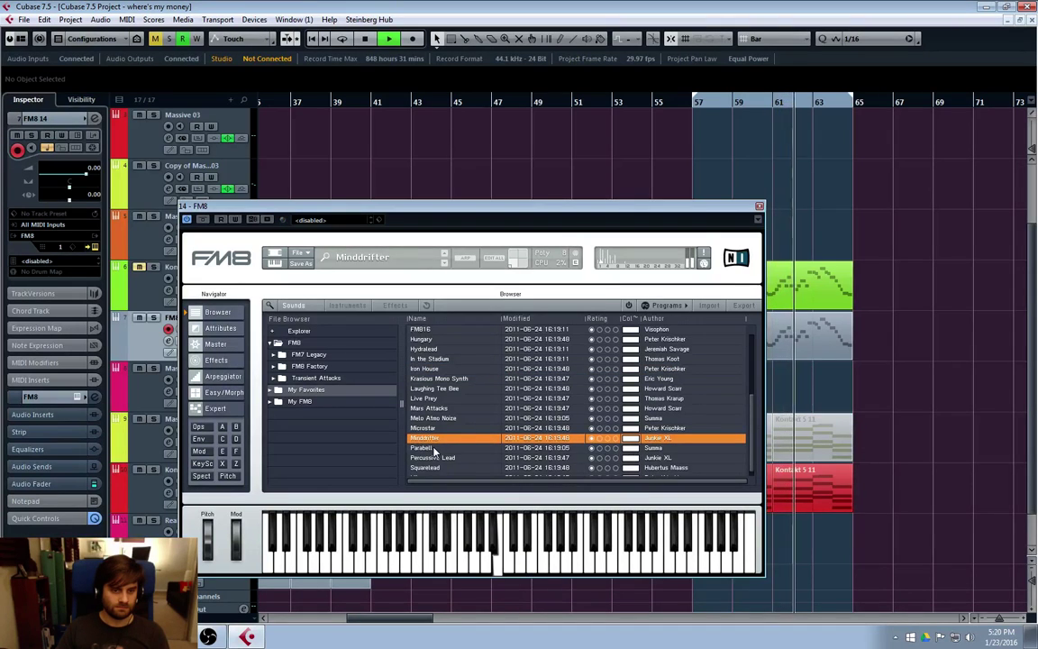
{"action": "left_click", "coordinate": [522, 448]}
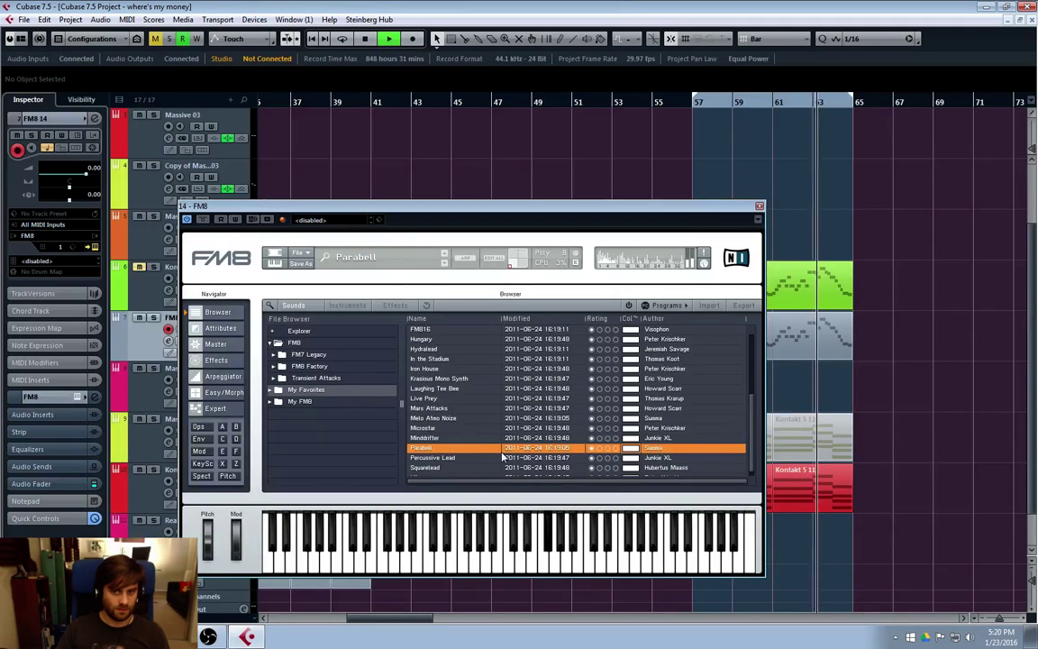
{"action": "left_click_drag", "start_coordinate": [613, 207], "coordinate": [579, 214]}
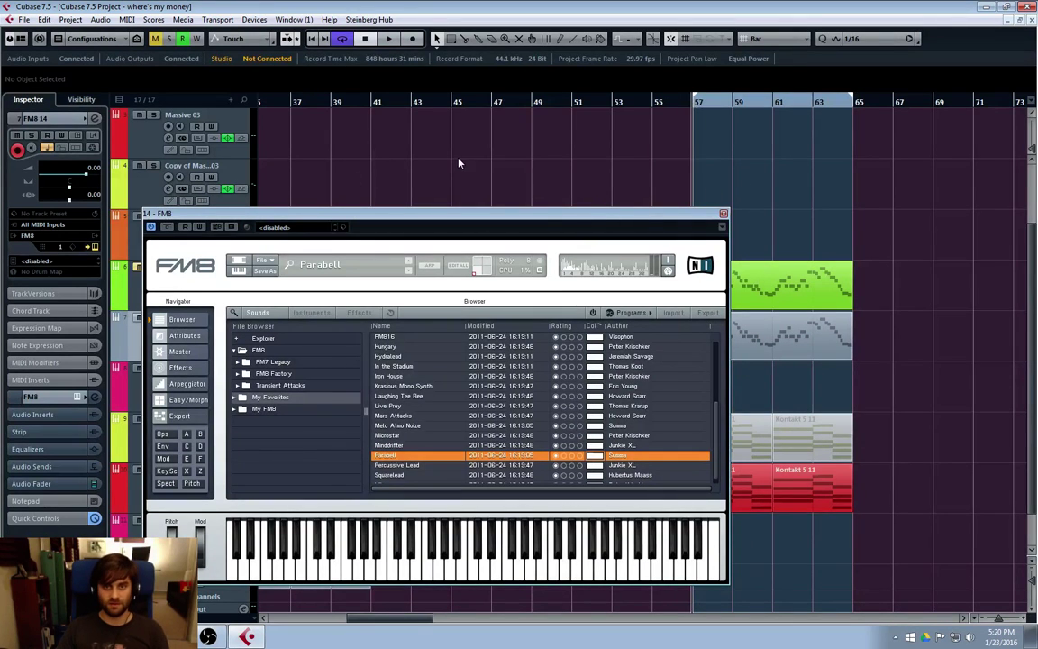
{"action": "key", "text": "space"}
{"action": "left_click_drag", "start_coordinate": [433, 216], "coordinate": [610, 204]}
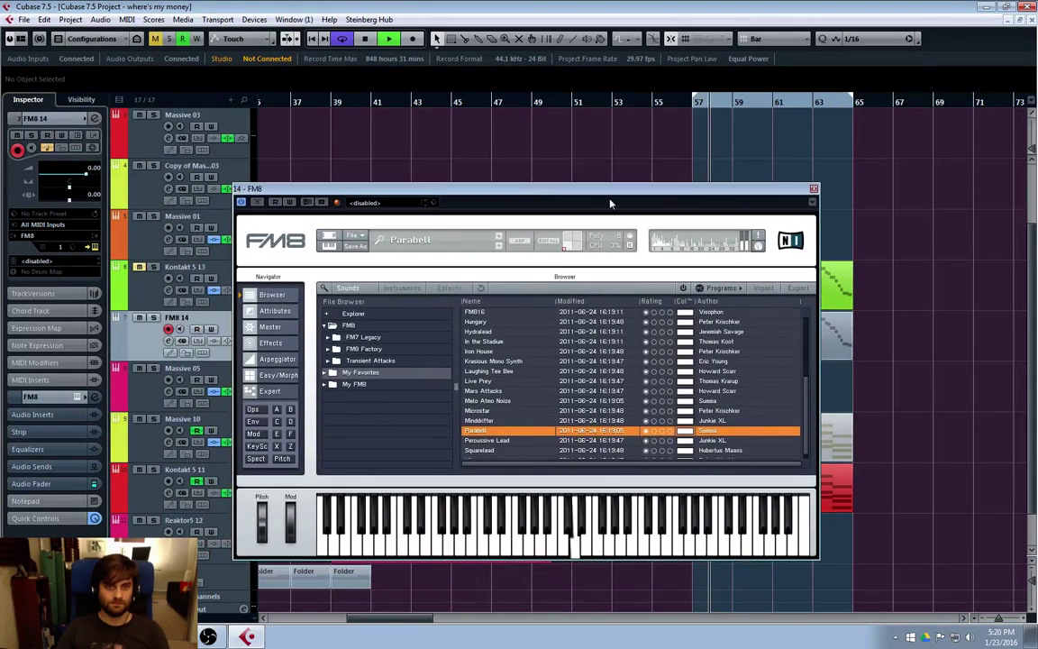
{"action": "left_click", "coordinate": [813, 189]}
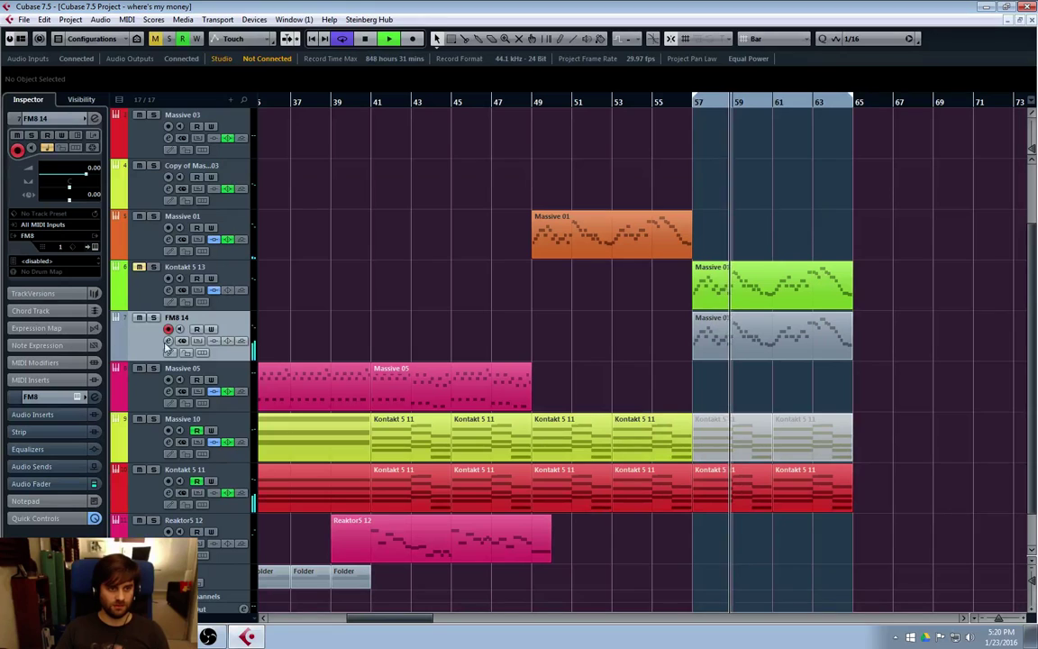
Lower the FM8 14 channel volume to -7.43 dB and unmute Kontakt 5 13.
{"action": "key", "text": "e"}
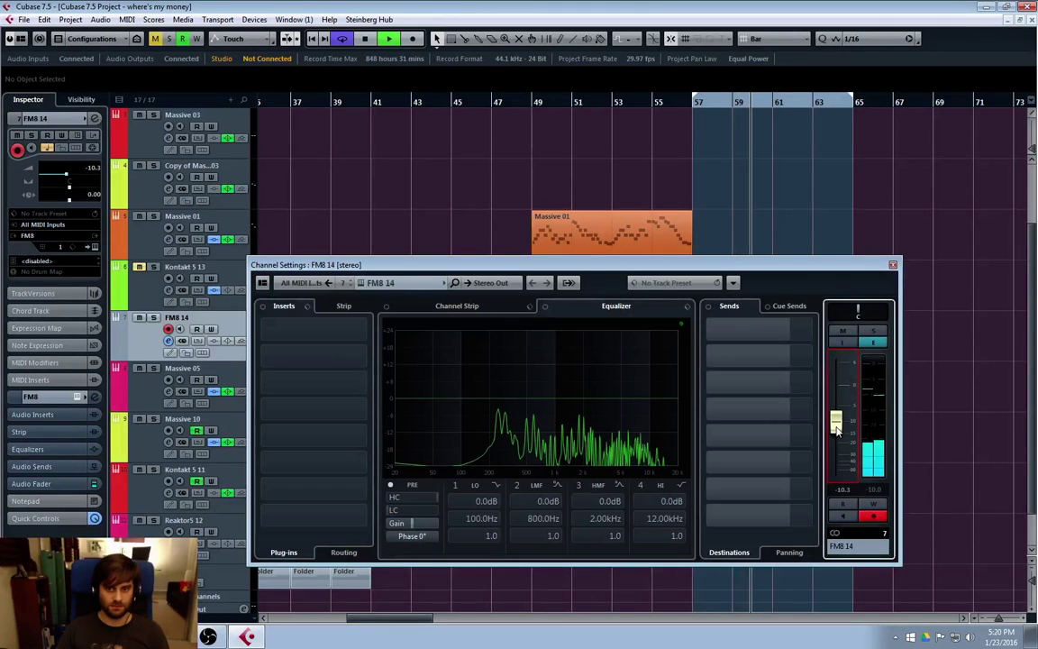
{"action": "left_click_drag", "start_coordinate": [837, 388], "coordinate": [836, 420]}
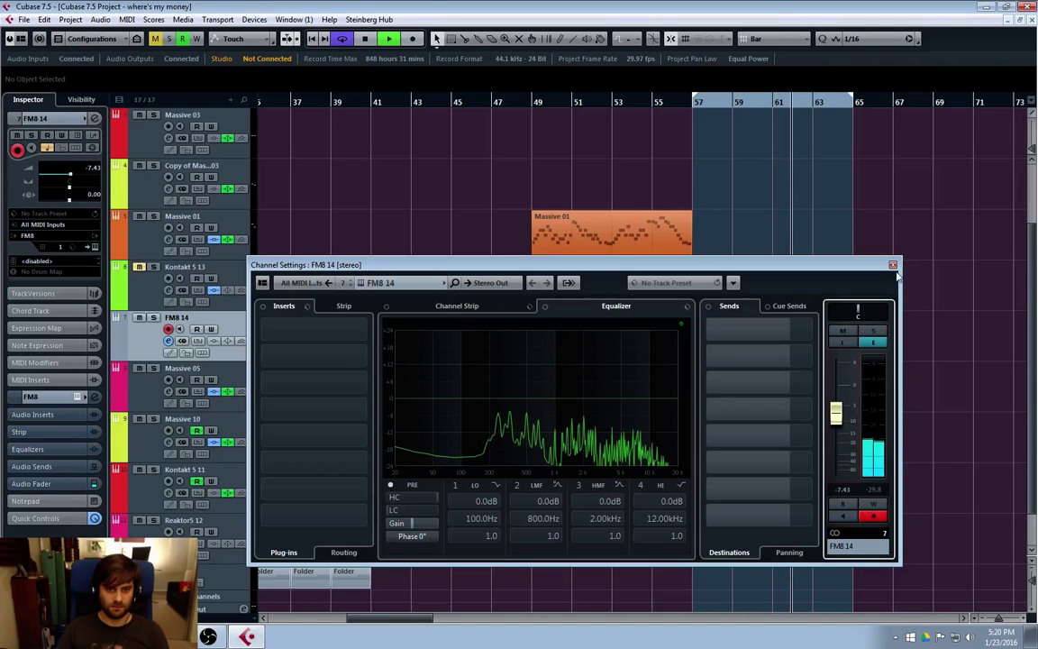
{"action": "left_click", "coordinate": [311, 295]}
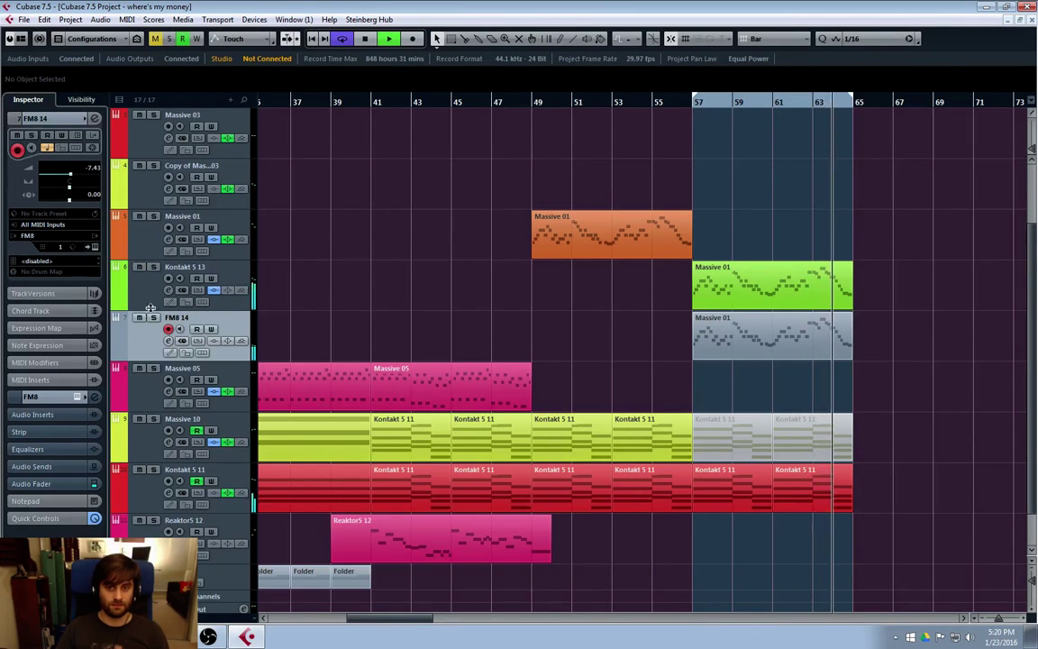
Check the Kontakt 5 13 channel settings while both melody tracks play.
{"action": "left_click", "coordinate": [127, 270]}
{"action": "left_click", "coordinate": [152, 267]}
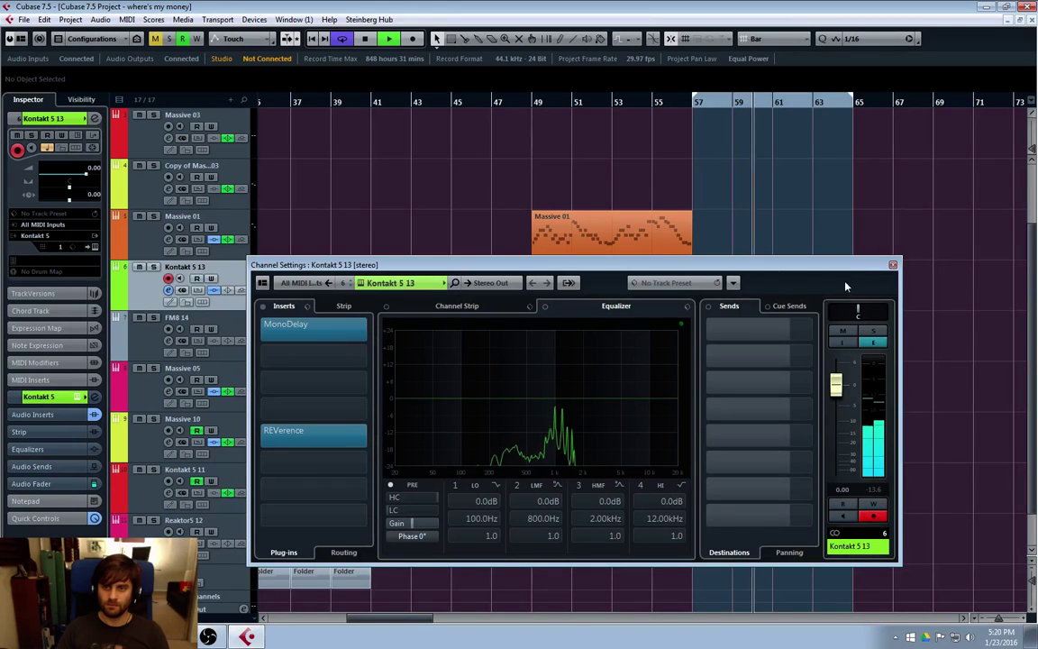
{"action": "left_click", "coordinate": [892, 264]}
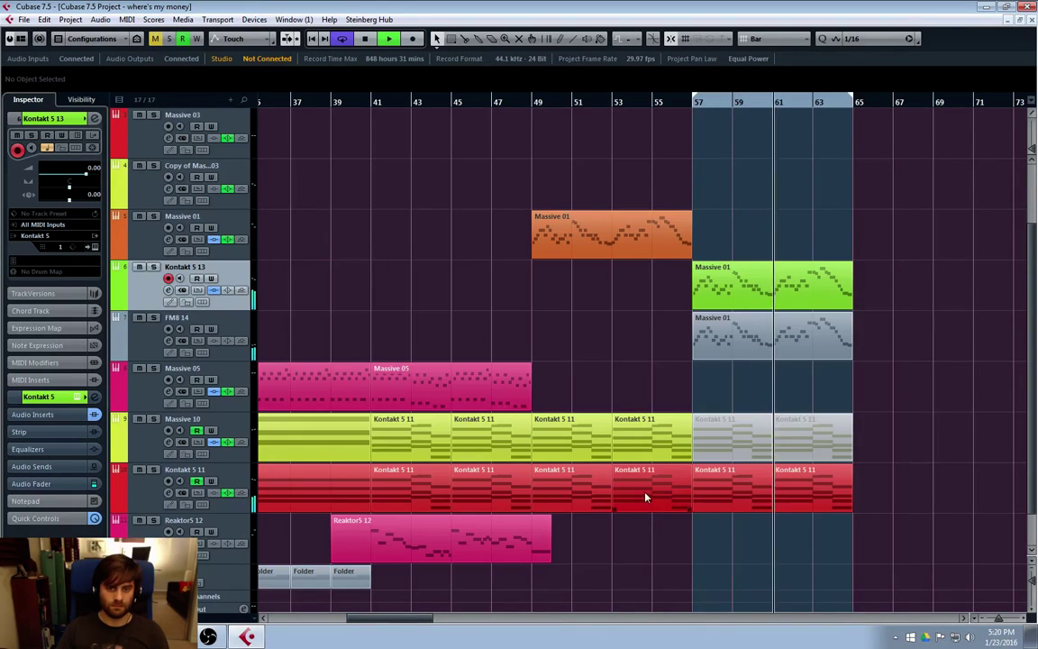
Briefly view the FM8 14 melody notes, solo the FM8 14 track and play it from bar 57.
{"action": "double_click", "coordinate": [737, 340]}
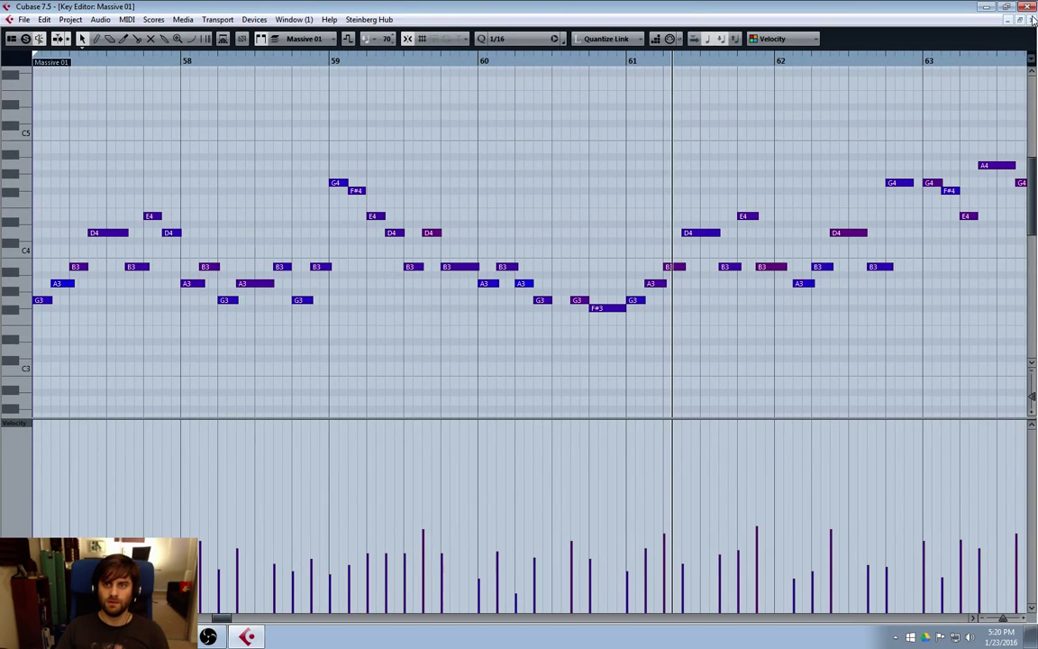
{"action": "left_click", "coordinate": [1033, 19]}
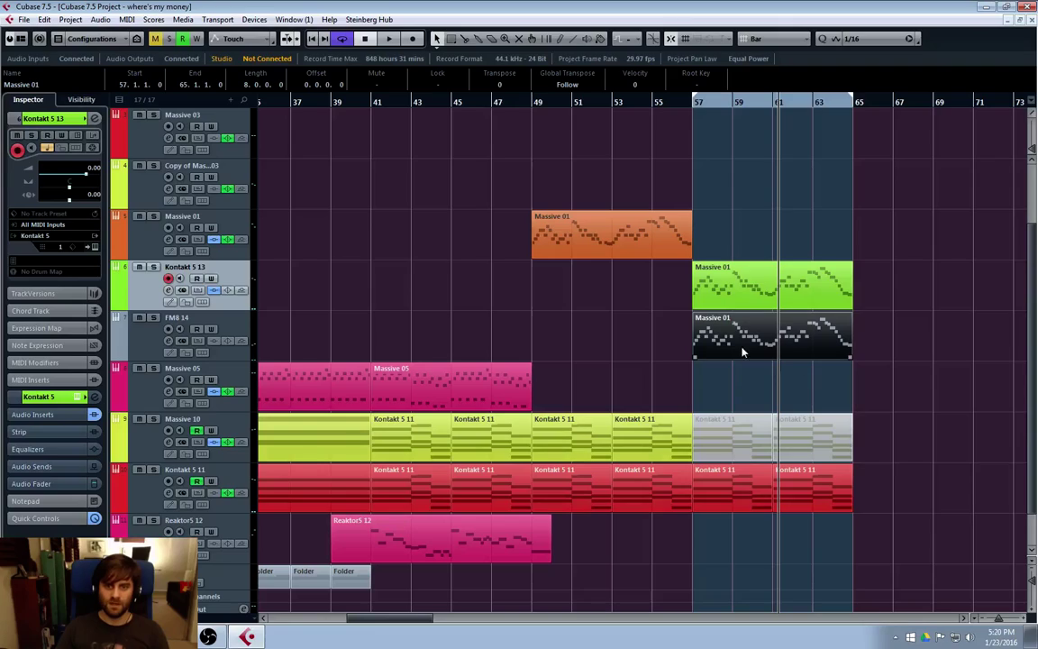
{"action": "left_click", "coordinate": [142, 345]}
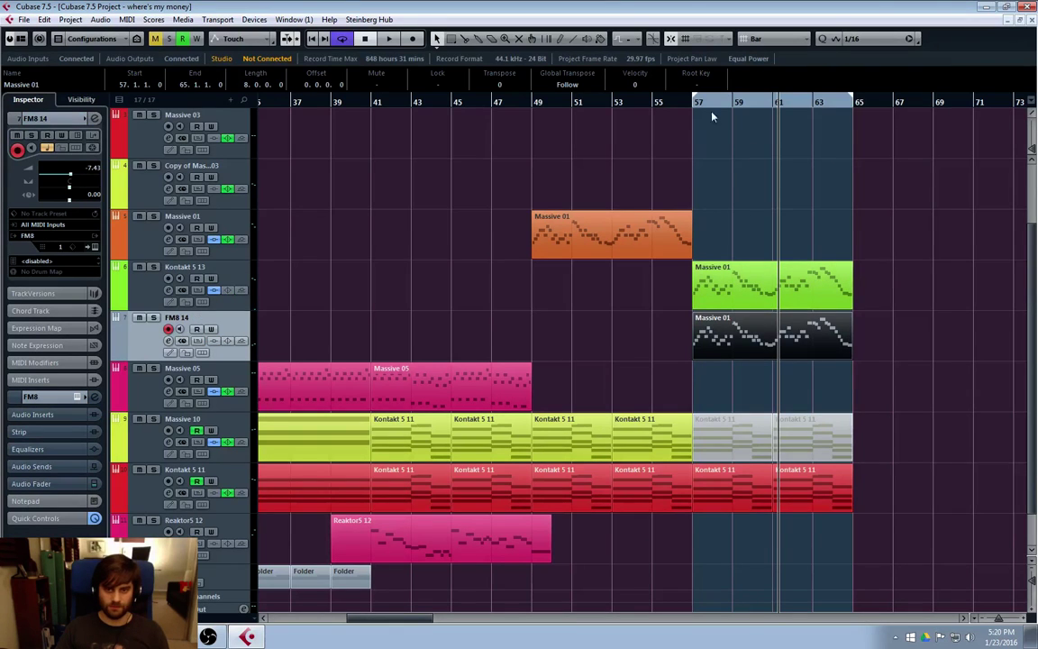
{"action": "key", "text": "KP_1"}
{"action": "key", "text": "space"}
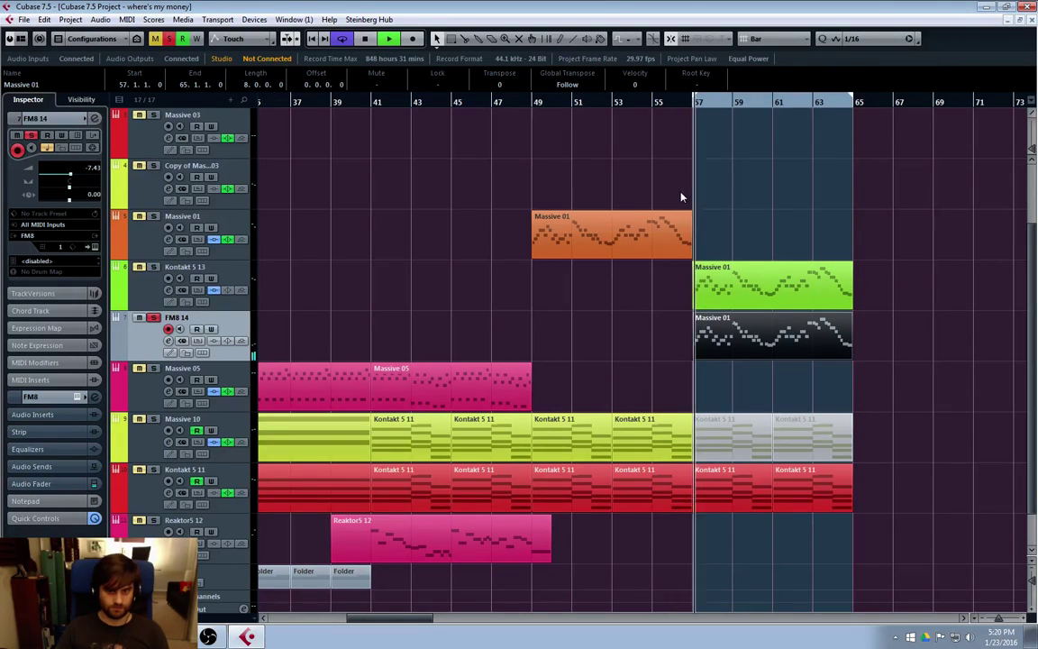
Examine the notes of the FM8 14 melody clip through to its end during playback.
{"action": "double_click", "coordinate": [735, 350]}
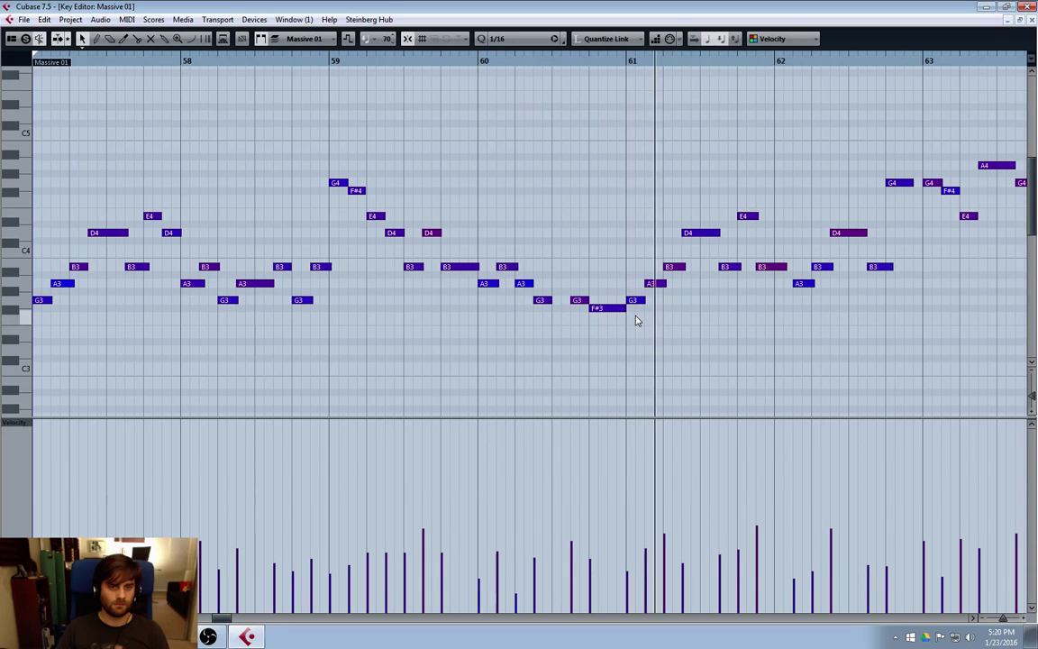
{"action": "left_click", "coordinate": [971, 619]}
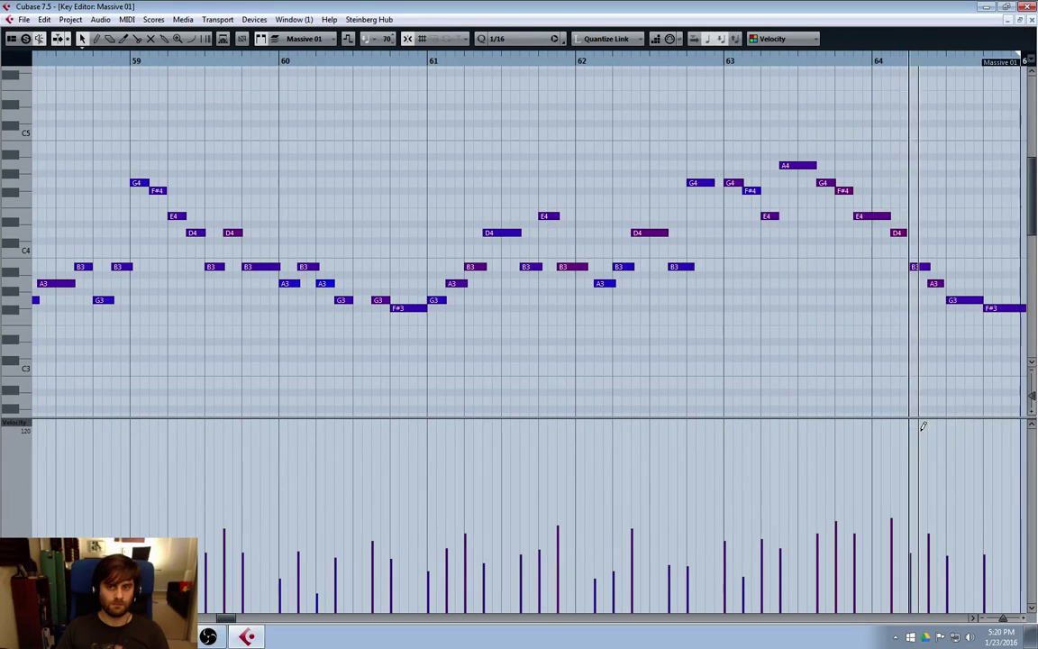
{"action": "left_click", "coordinate": [1031, 20]}
Solo Kontakt 5 13 together with FM8 14, replay from bar 57 and delete the accidental empty Massive 03 clip.
{"action": "left_click", "coordinate": [630, 338]}
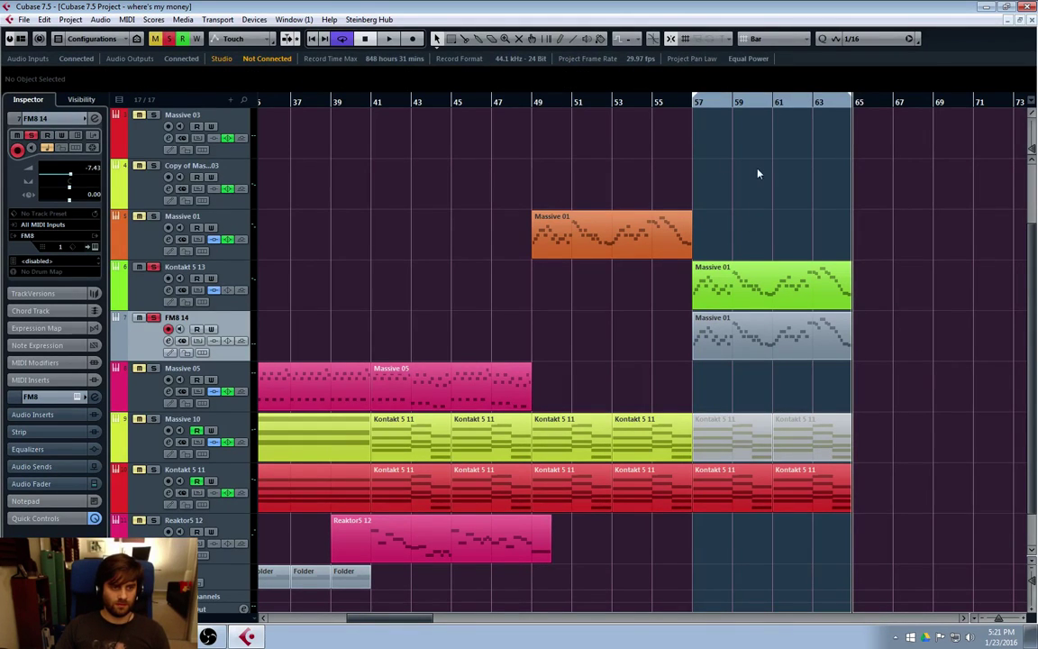
{"action": "double_click", "coordinate": [696, 113]}
{"action": "key", "text": "space"}
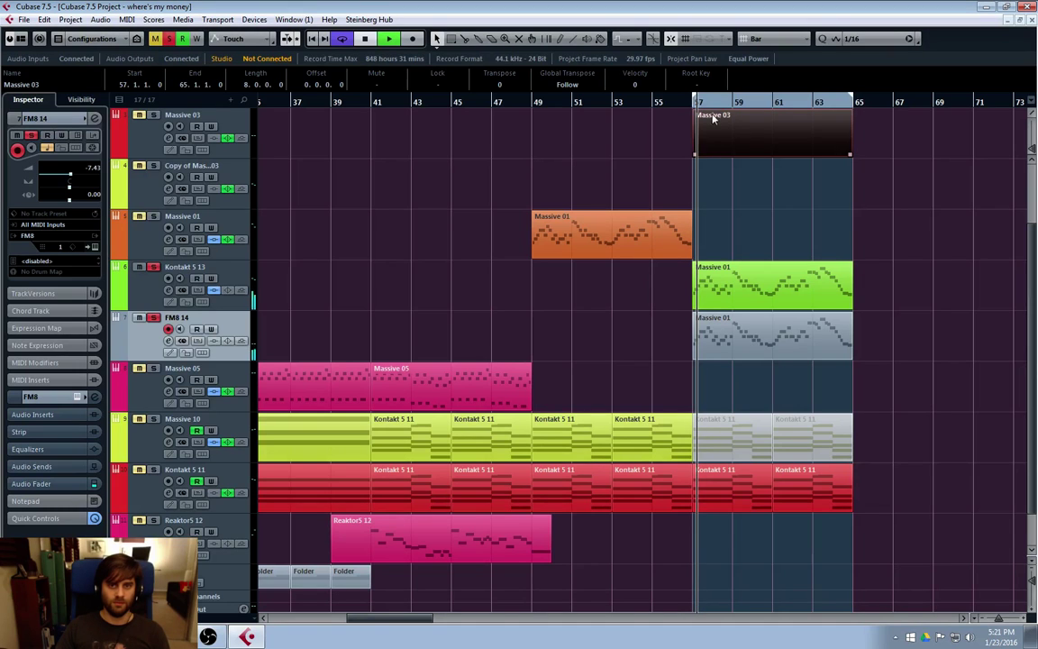
{"action": "key", "text": "Delete"}
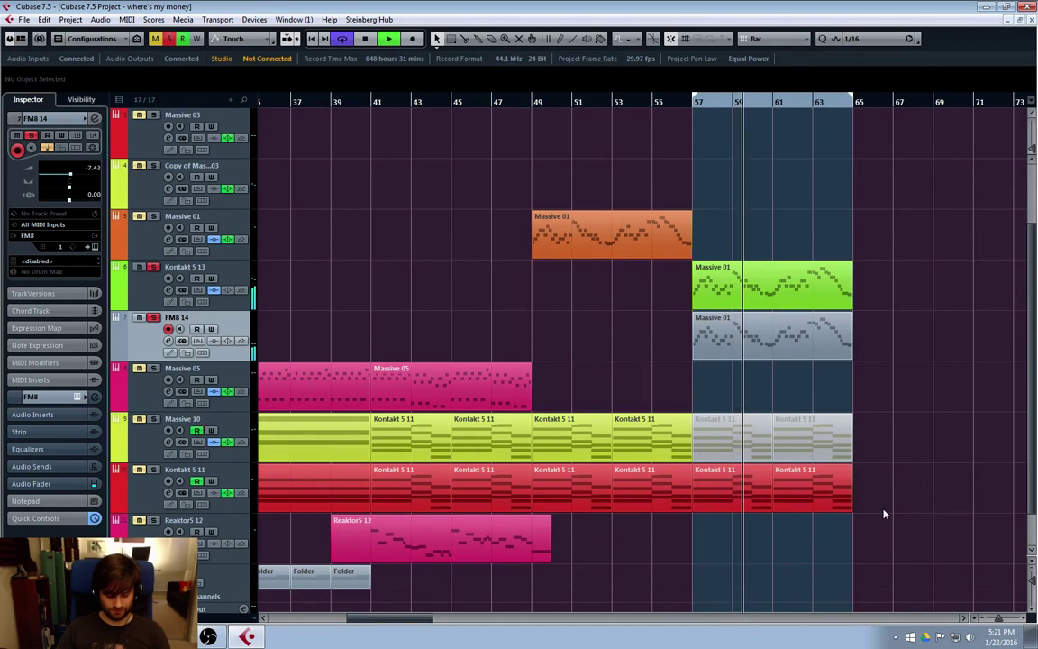
Move MonoDelay to the second insert slot of Kontakt 5 13 and add DualFilter in the first slot.
{"action": "left_click", "coordinate": [125, 270]}
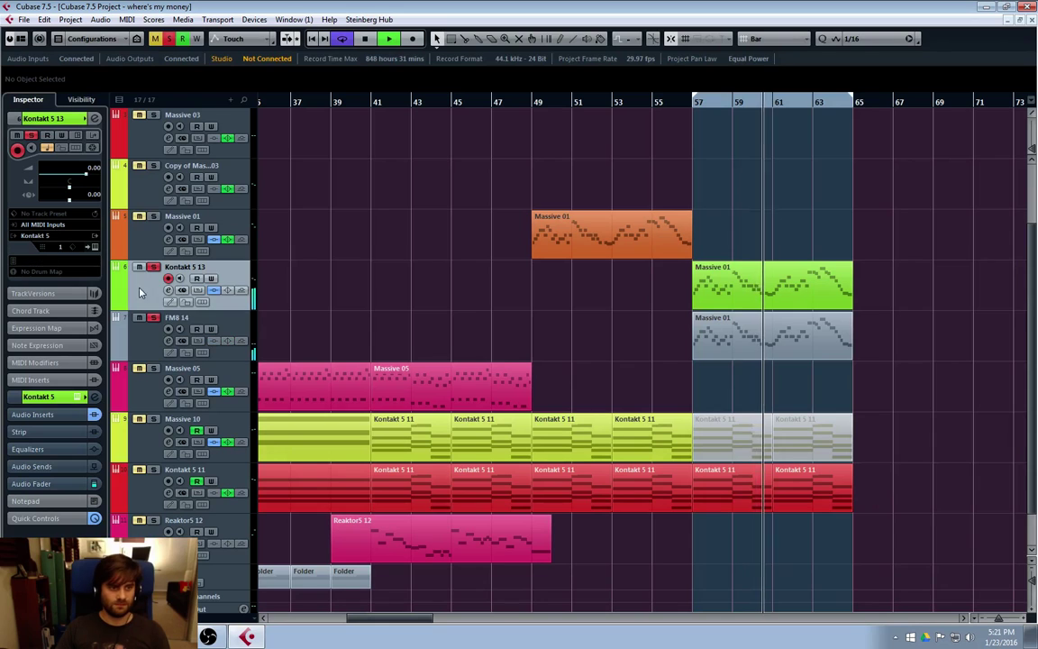
{"action": "left_click", "coordinate": [140, 267]}
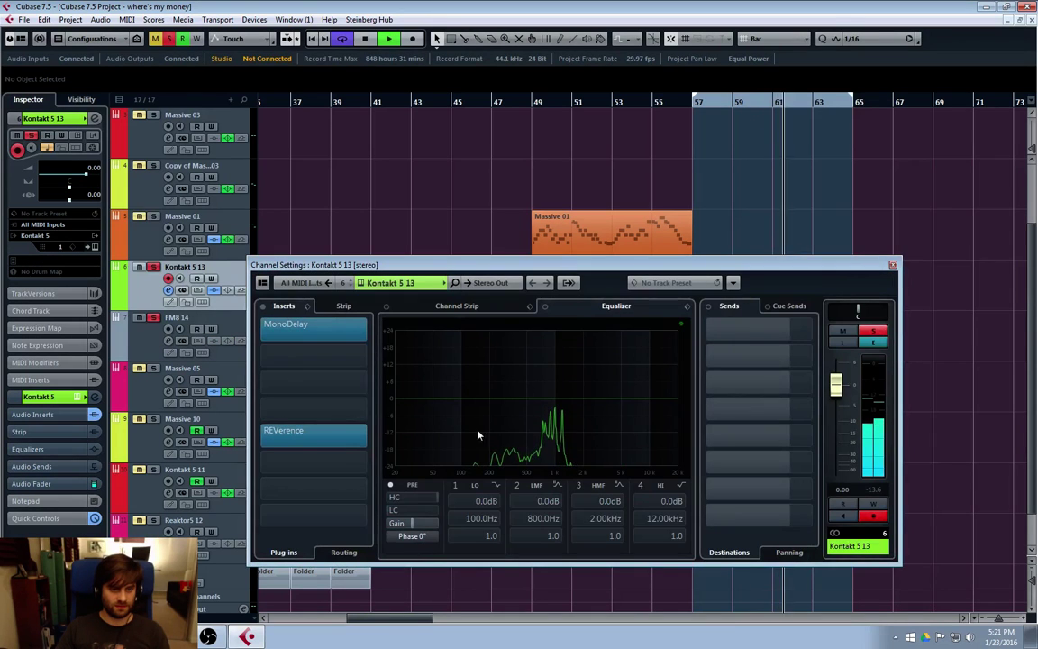
{"action": "left_click_drag", "start_coordinate": [329, 336], "coordinate": [332, 363]}
{"action": "left_click", "coordinate": [317, 332]}
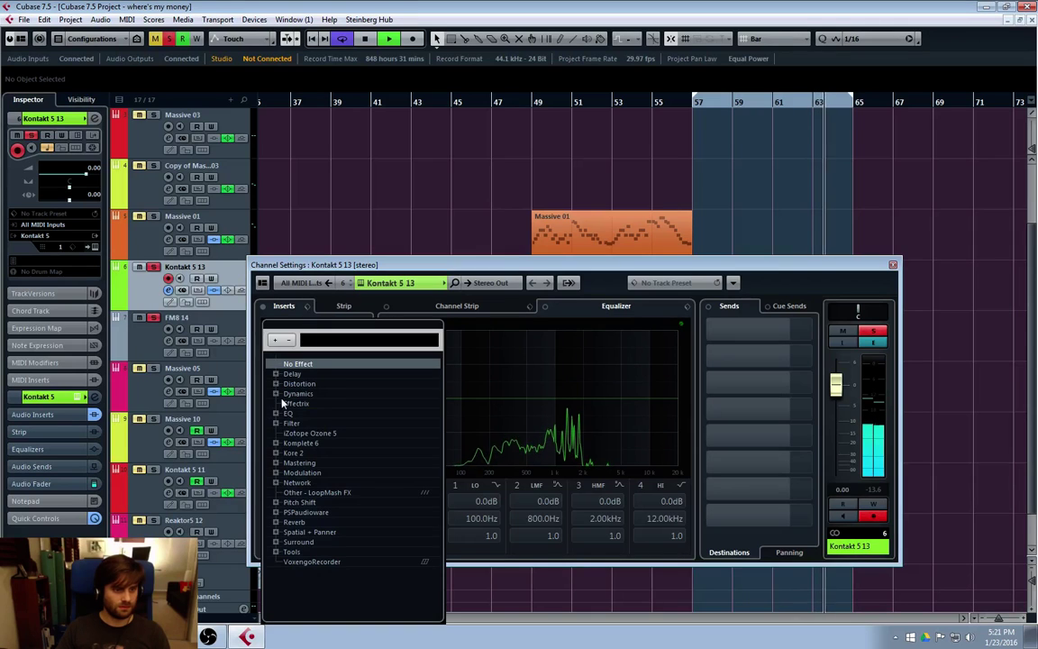
{"action": "left_click", "coordinate": [312, 434]}
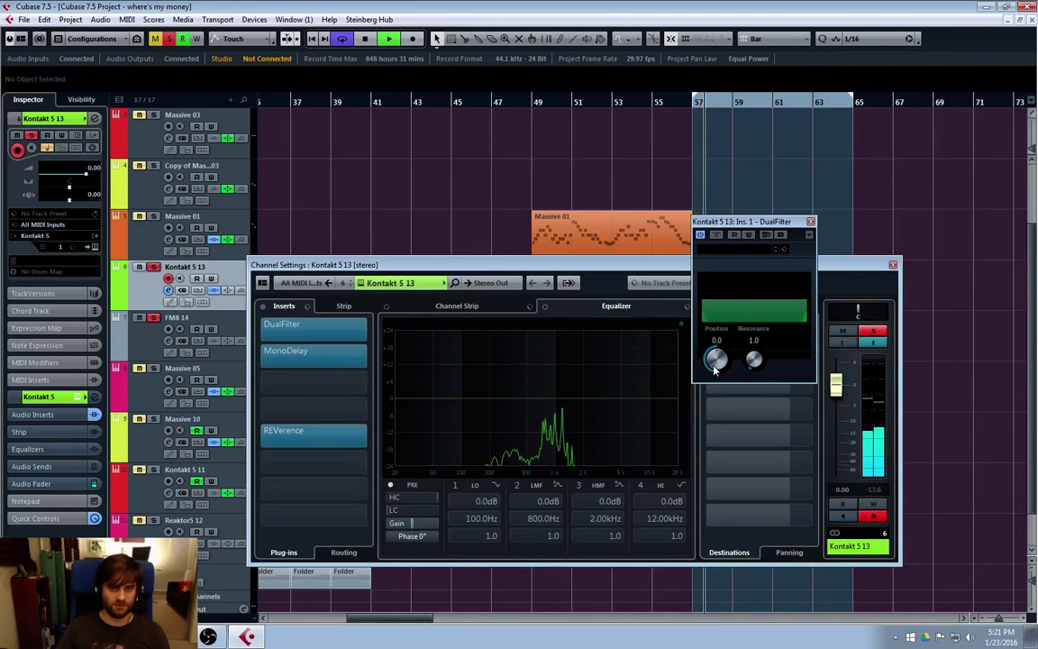
Raise the DualFilter Position on Kontakt 5 13 to about 26.7 and close the effect and channel windows.
{"action": "left_click_drag", "start_coordinate": [714, 368], "coordinate": [724, 359]}
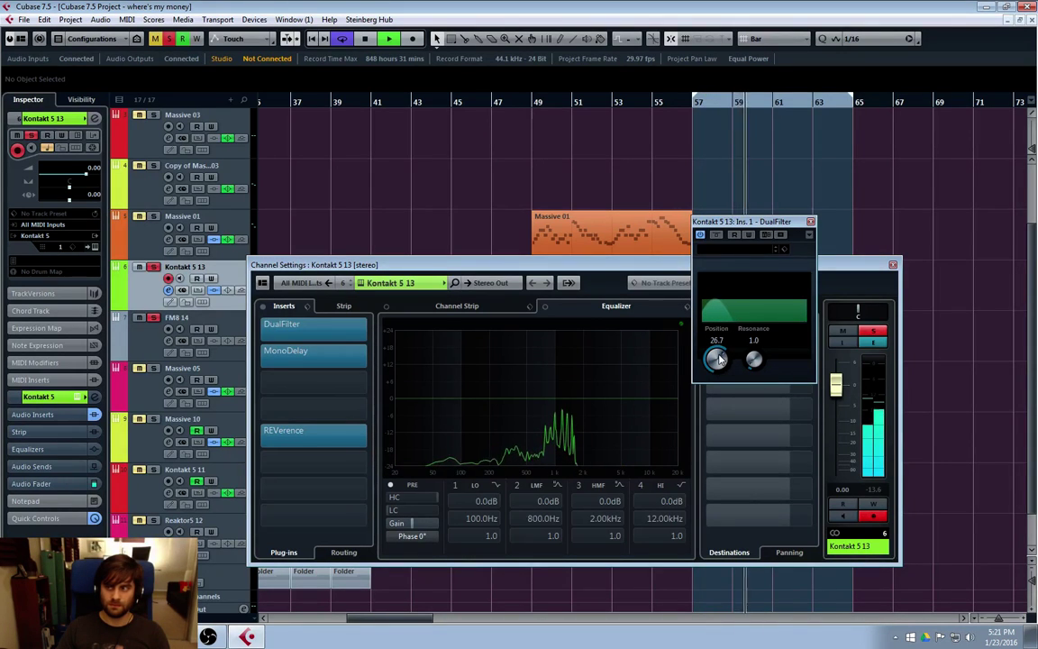
{"action": "left_click", "coordinate": [810, 222]}
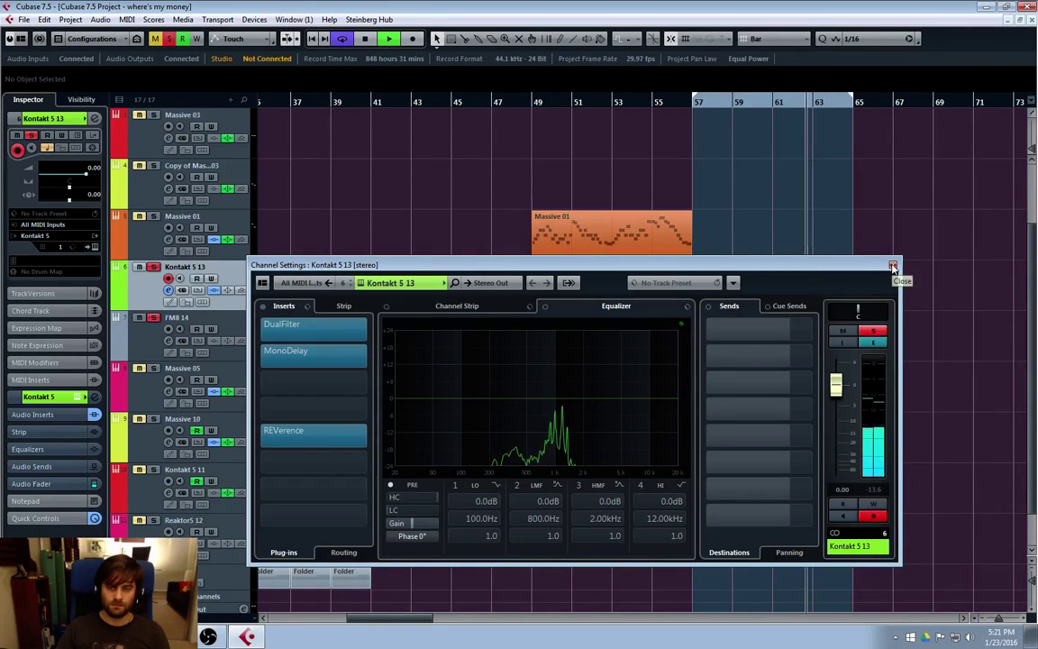
{"action": "left_click", "coordinate": [893, 266]}
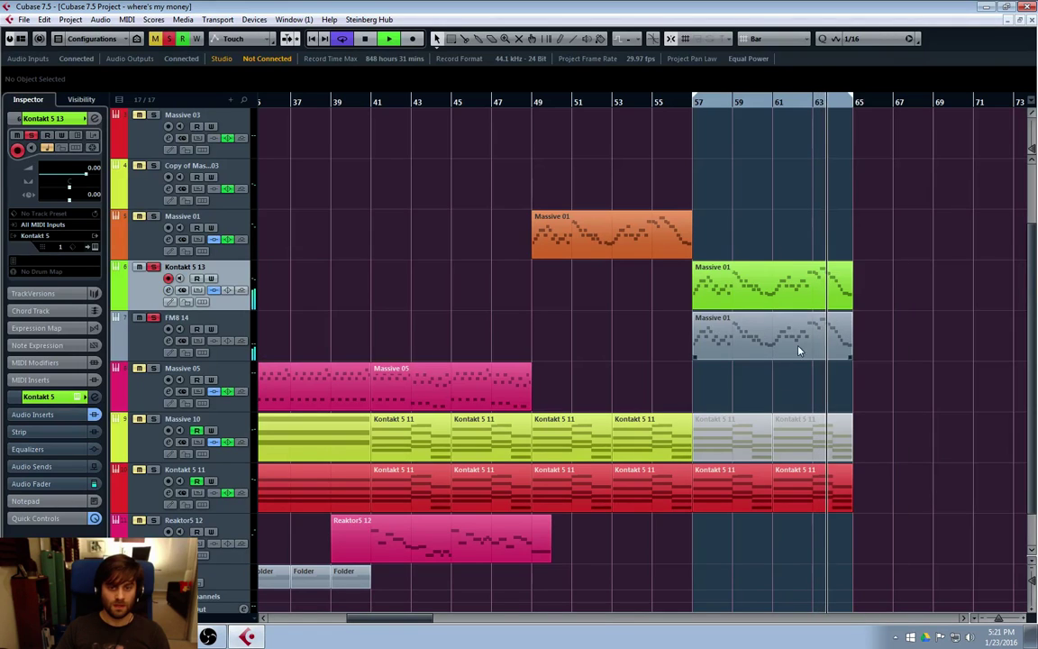
Transpose all notes of the Kontakt 5 13 melody clip at bar 57 up 12 semitones and close the editor.
{"action": "double_click", "coordinate": [780, 302]}
{"action": "key", "text": "ctrl+a"}
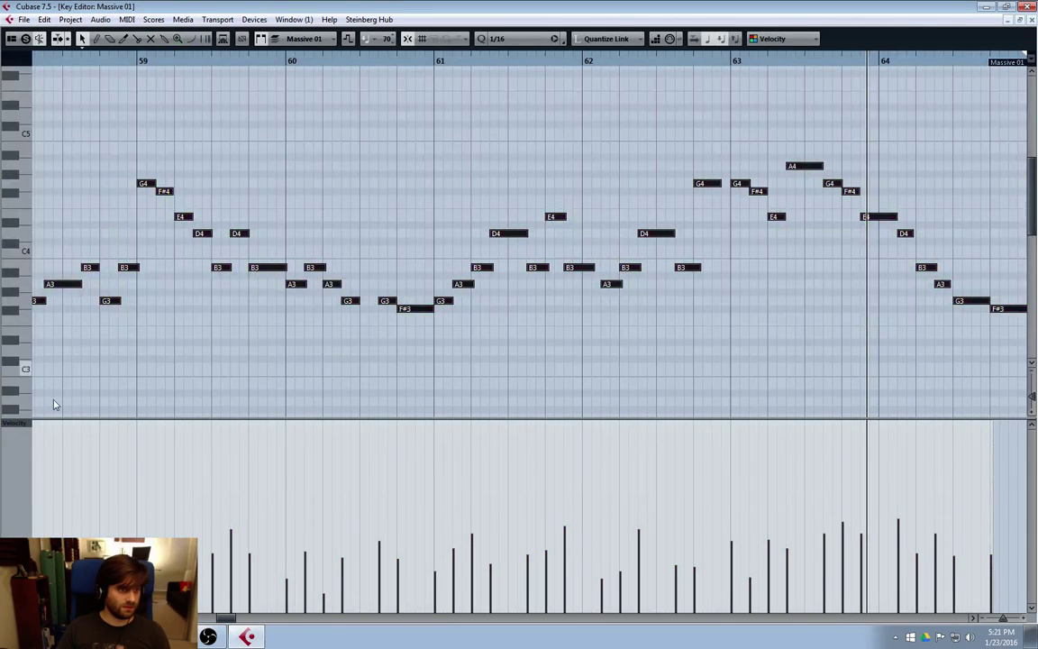
{"action": "left_click", "coordinate": [75, 22]}
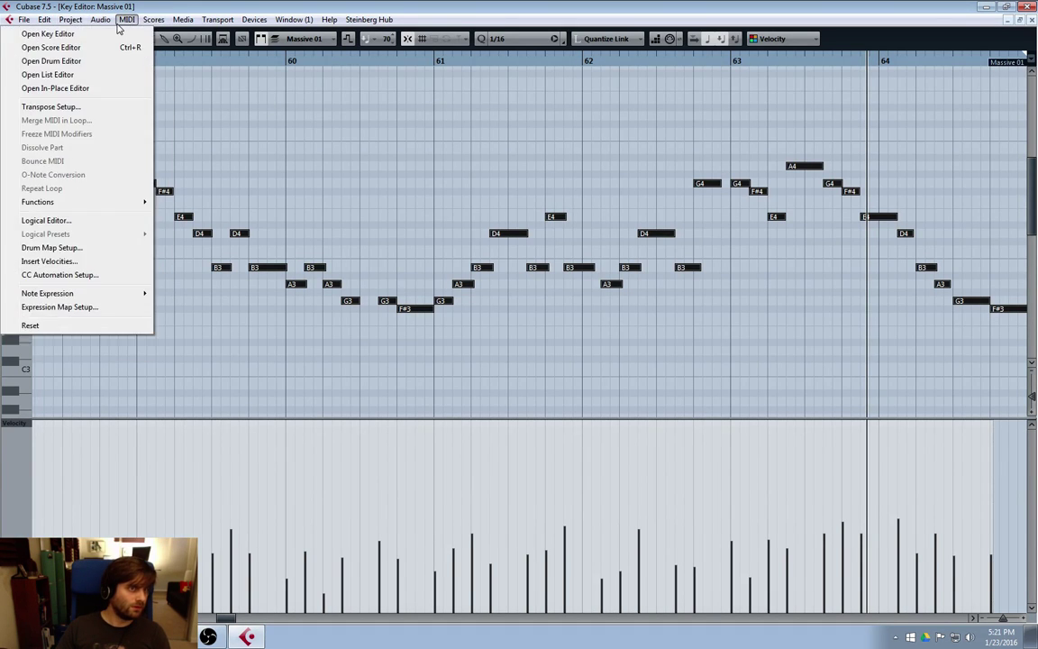
{"action": "mouse_move", "coordinate": [100, 19]}
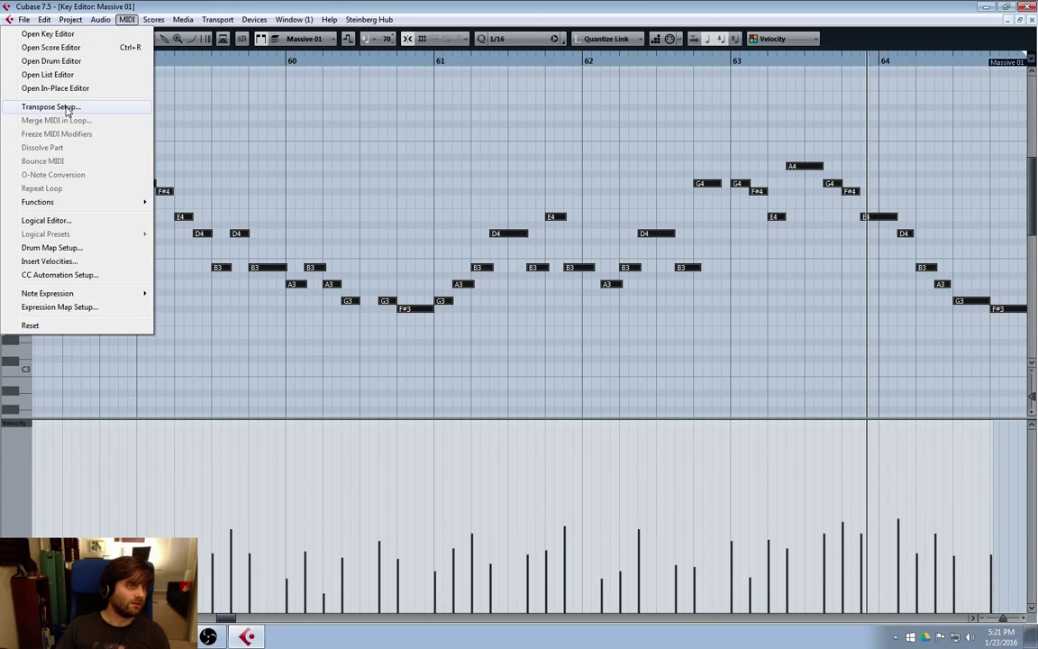
{"action": "left_click", "coordinate": [67, 108]}
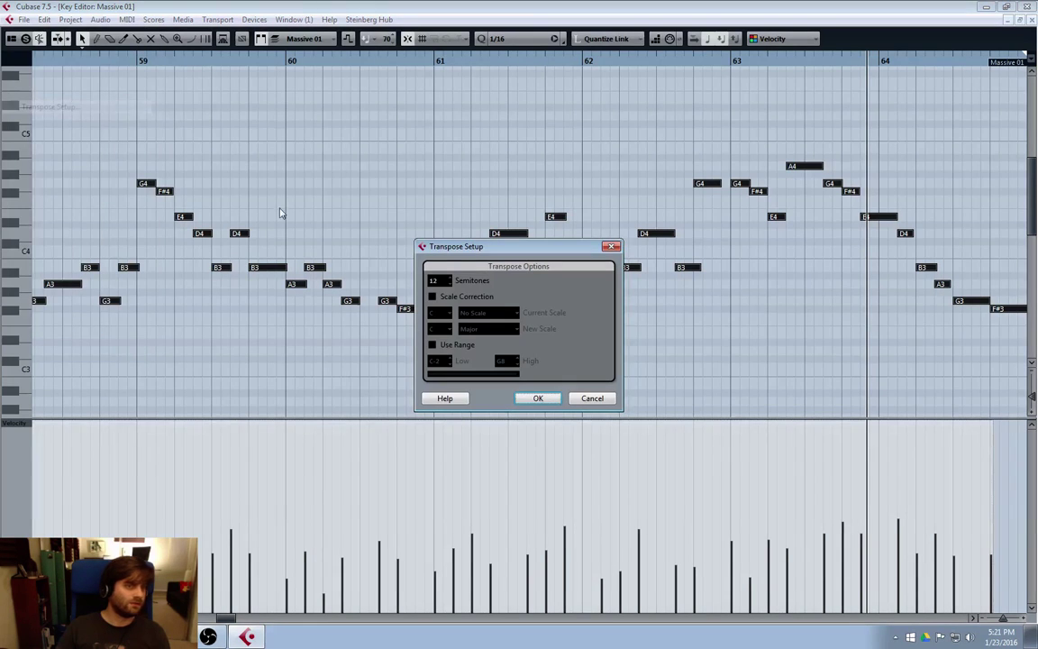
{"action": "left_click", "coordinate": [539, 398]}
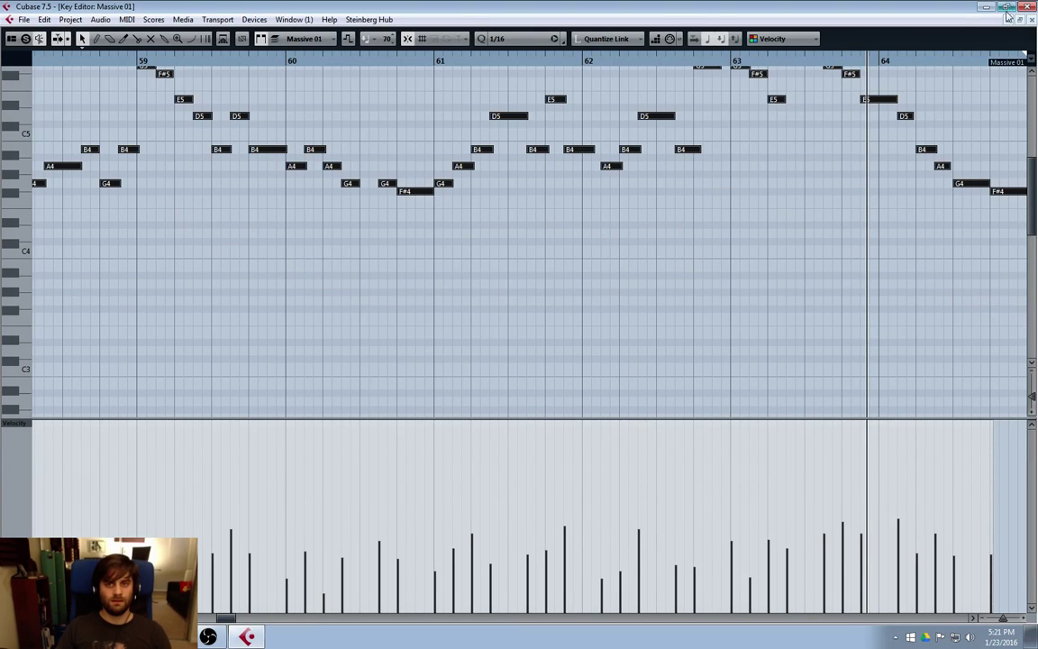
{"action": "left_click", "coordinate": [1032, 23]}
Replay the soloed melody layers from bar 57 and return the playhead to bar 49.
{"action": "left_click", "coordinate": [692, 114]}
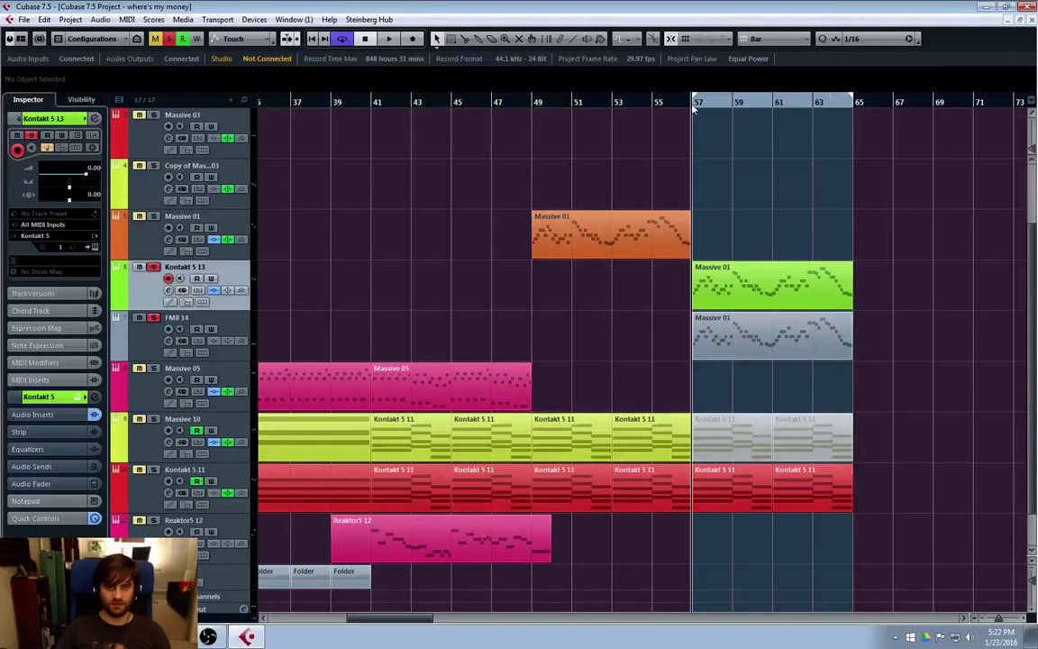
{"action": "key", "text": "space"}
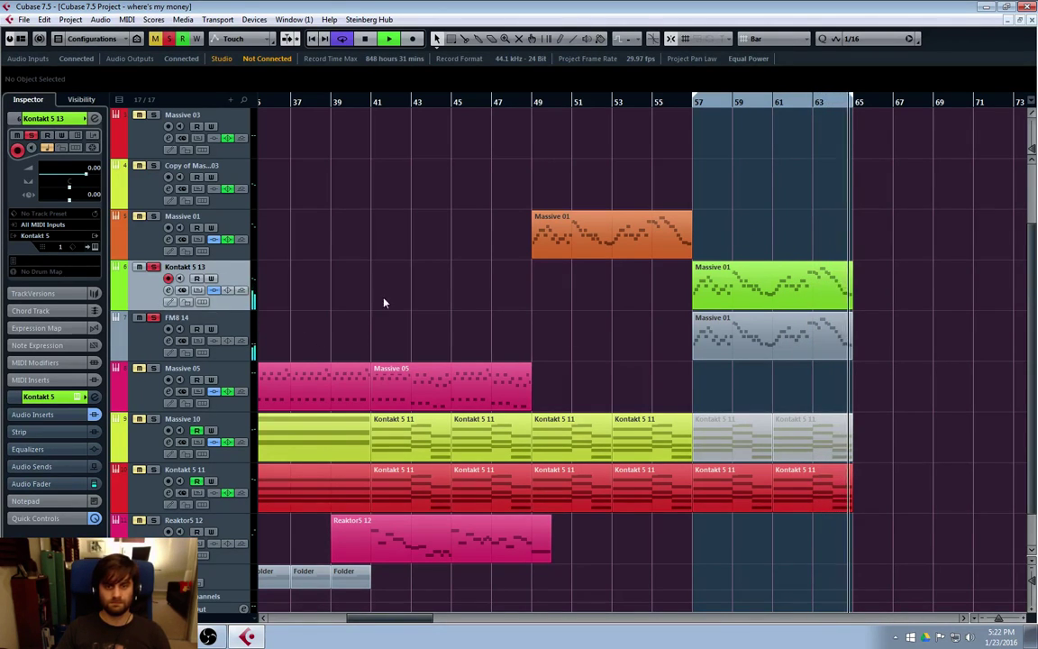
{"action": "left_click", "coordinate": [538, 104]}
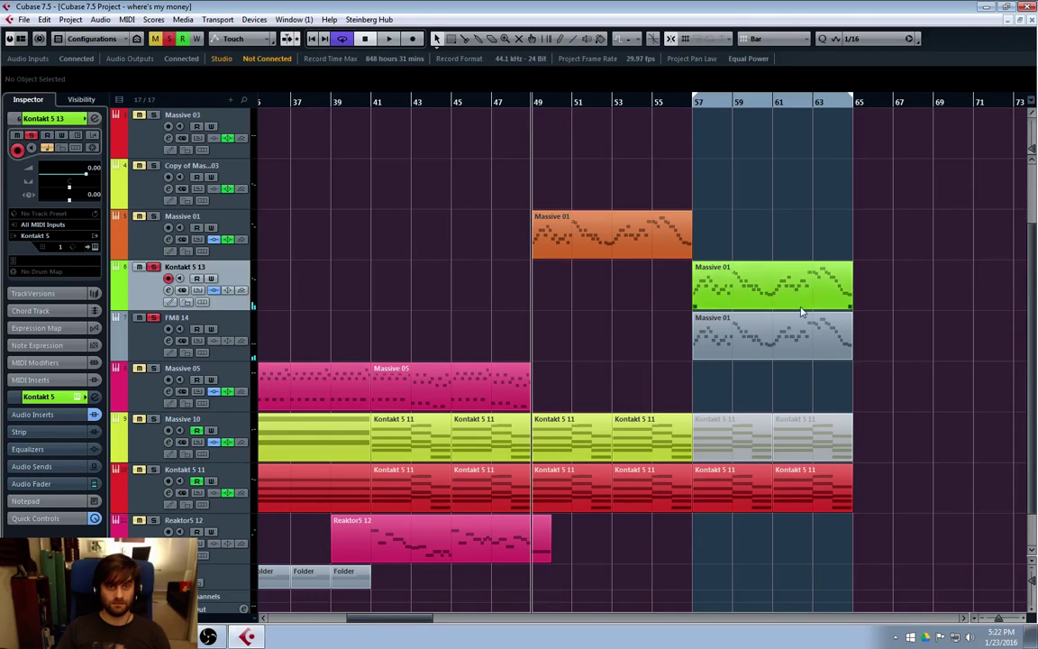
Mute the Kontakt 5 11 clips and unmute the Massive 10 clips across bars 57 to 65, clear the solos and play from bar 57.
{"action": "key", "text": "7"}
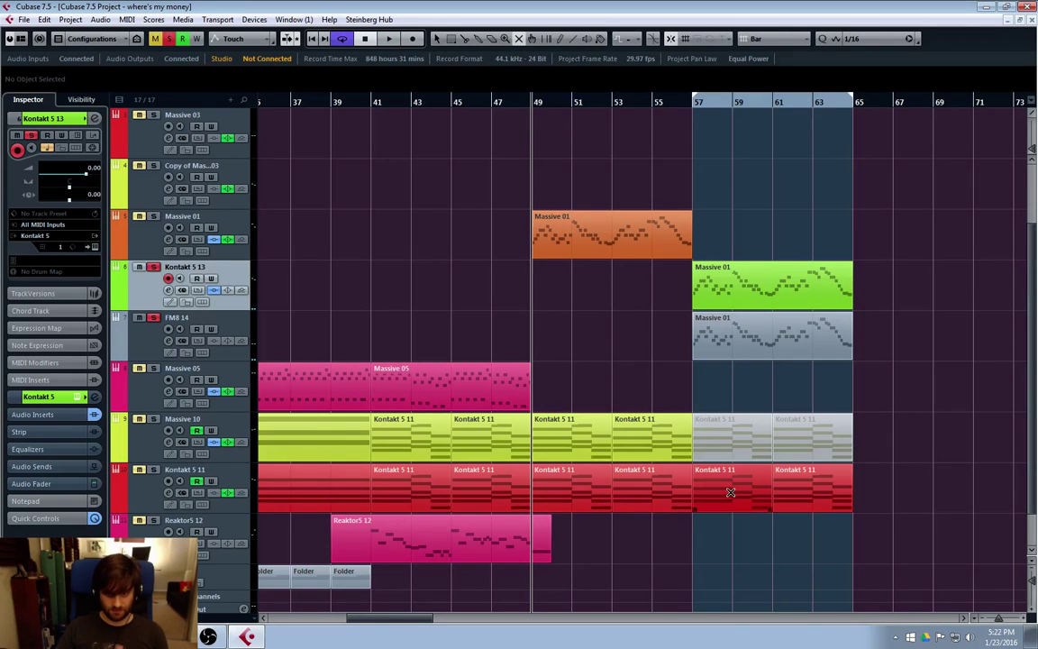
{"action": "left_click_drag", "start_coordinate": [732, 498], "coordinate": [783, 405]}
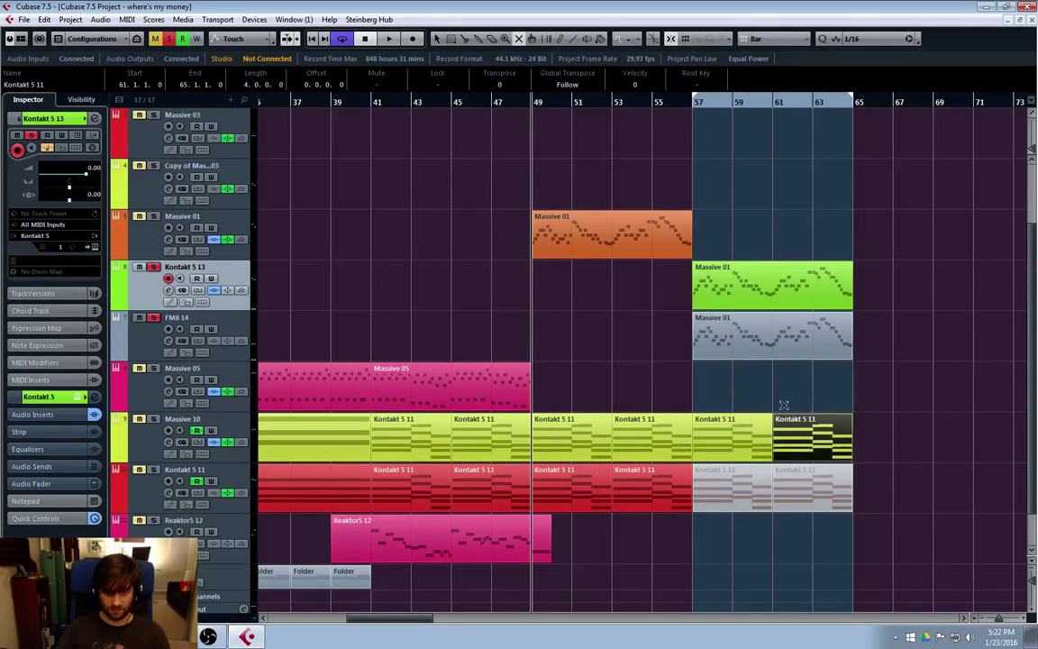
{"action": "left_click", "coordinate": [698, 103]}
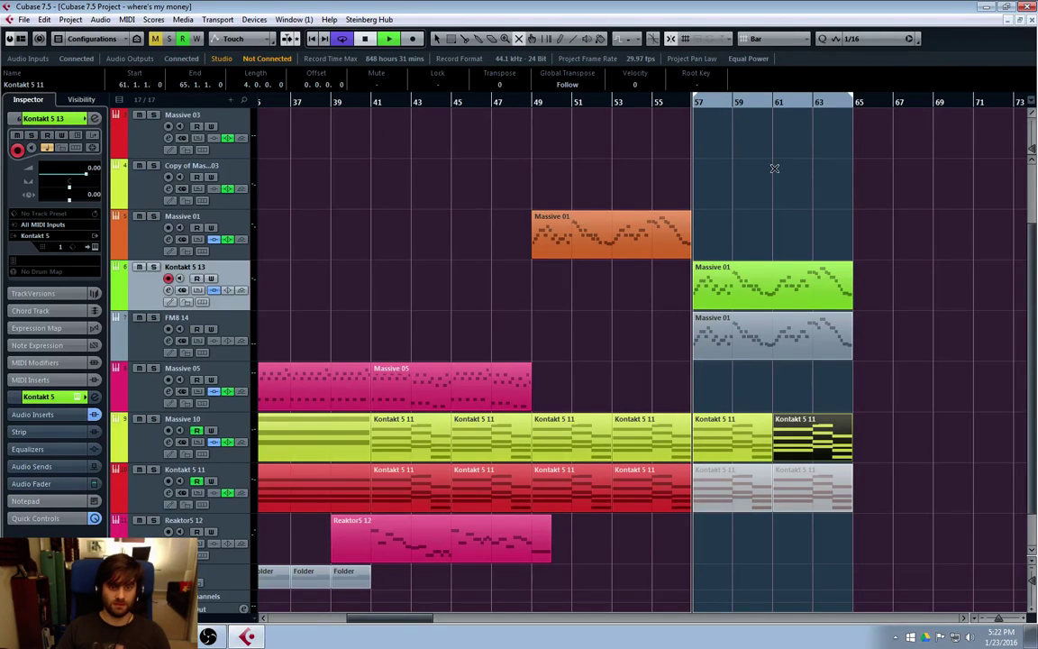
{"action": "key", "text": "1"}
{"action": "key", "text": "space"}
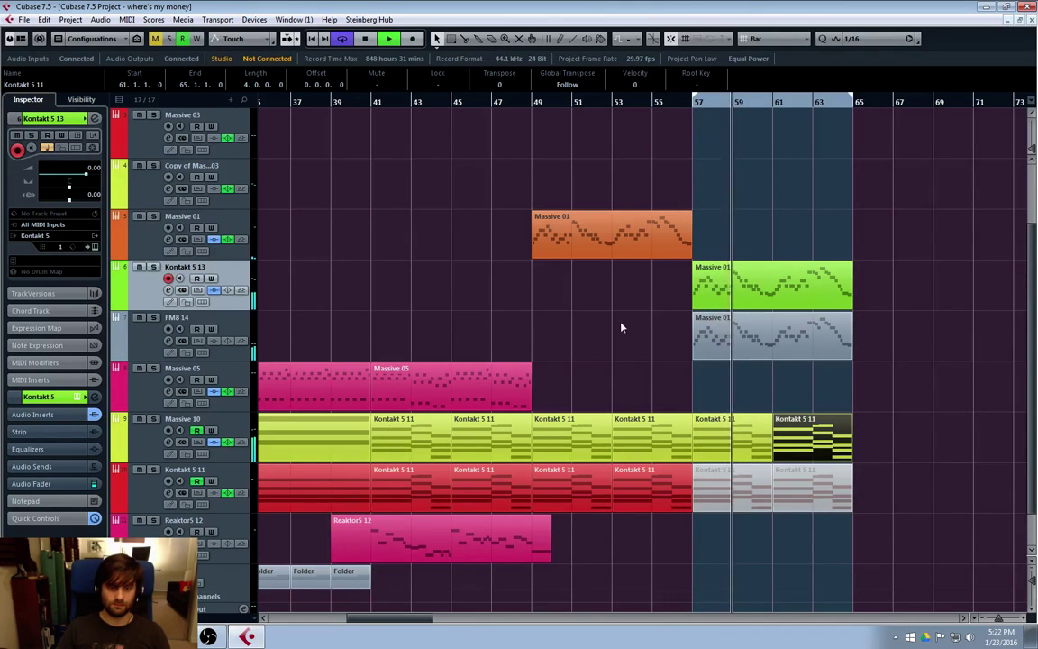
Automate the Massive 10 volume down to -11.1 from bar 57 onward, stop playback and hide the automation lane.
{"action": "left_click", "coordinate": [136, 451]}
{"action": "left_click", "coordinate": [117, 458]}
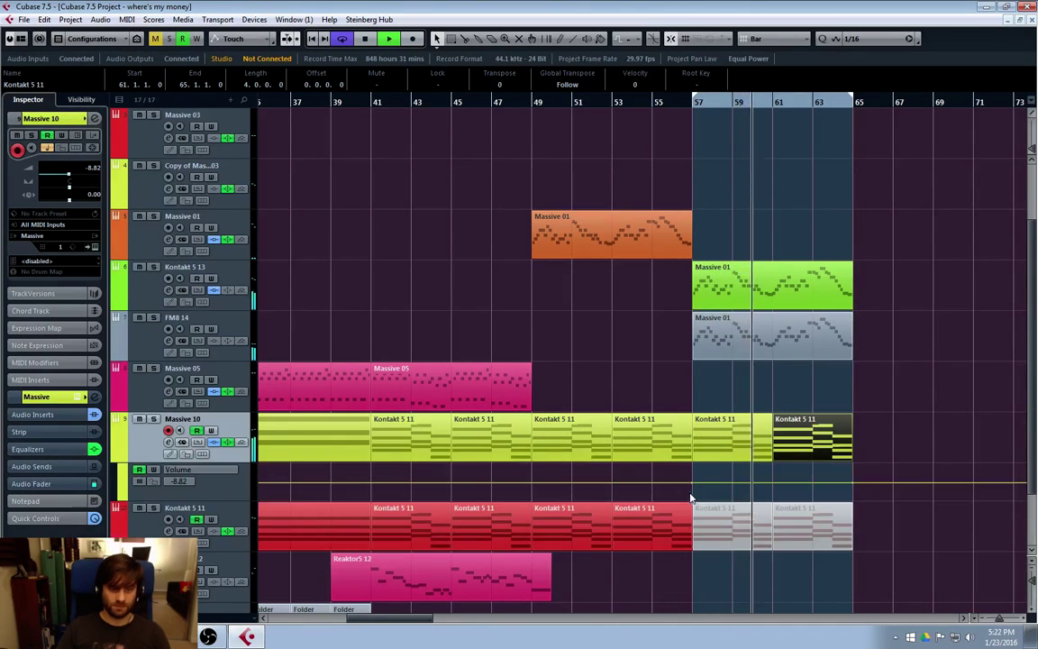
{"action": "left_click_drag", "start_coordinate": [691, 500], "coordinate": [694, 574]}
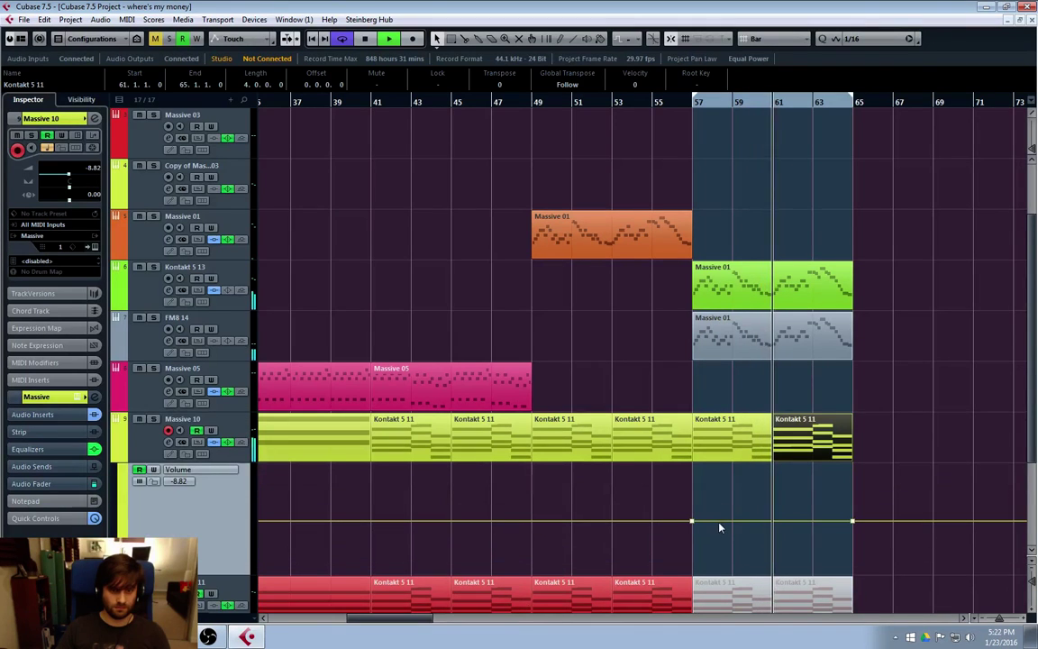
{"action": "left_click_drag", "start_coordinate": [879, 509], "coordinate": [826, 553]}
{"action": "key", "text": "Delete"}
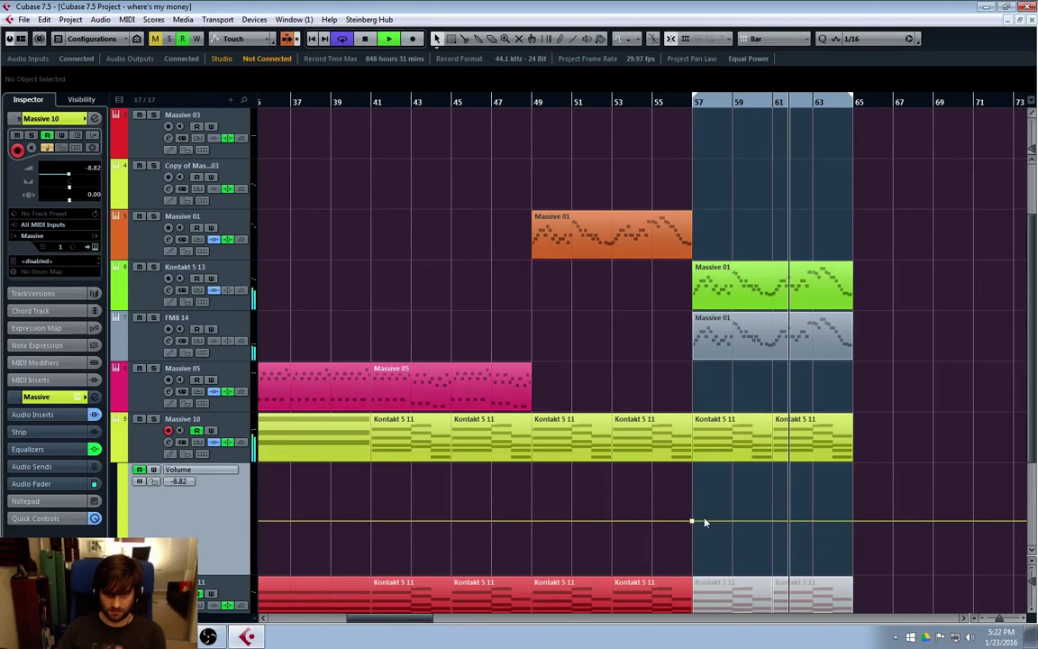
{"action": "left_click_drag", "start_coordinate": [692, 521], "coordinate": [692, 532]}
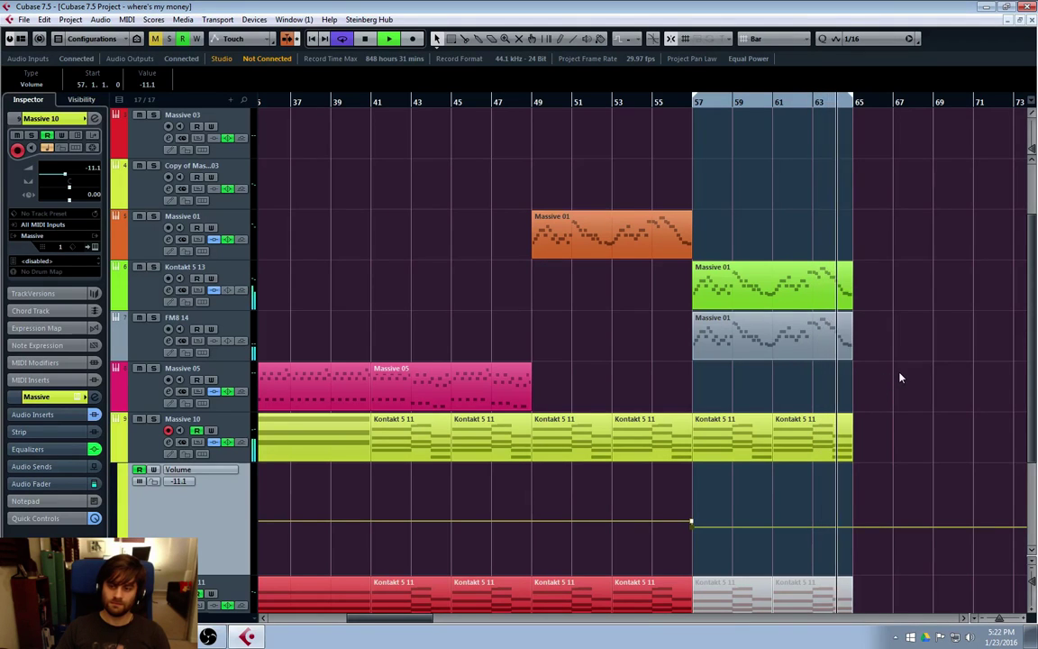
{"action": "key", "text": "space"}
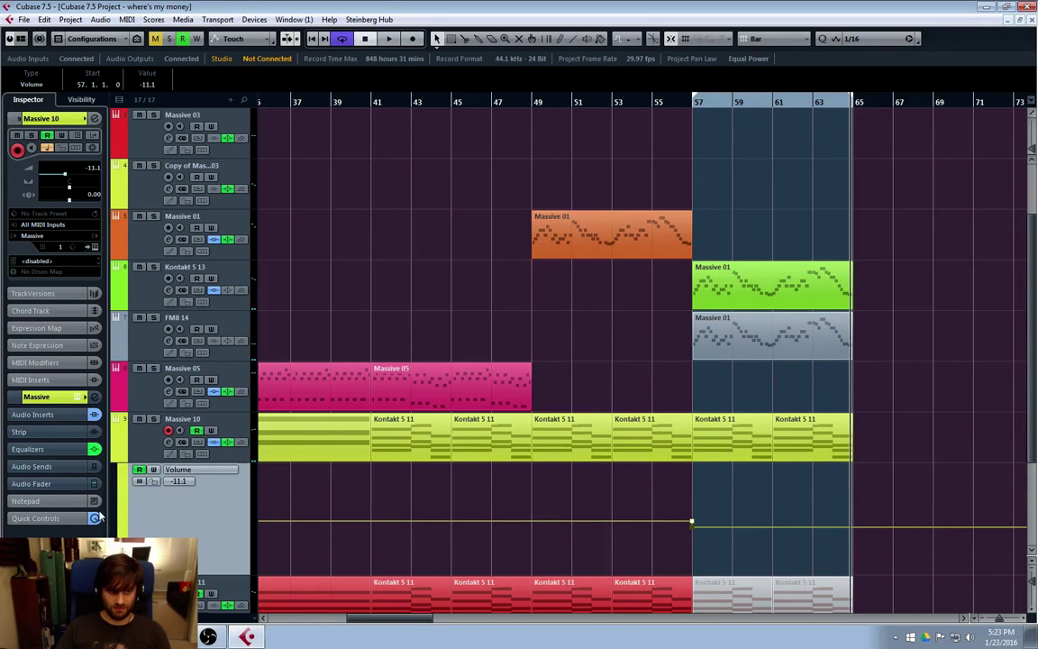
{"action": "left_click", "coordinate": [118, 460]}
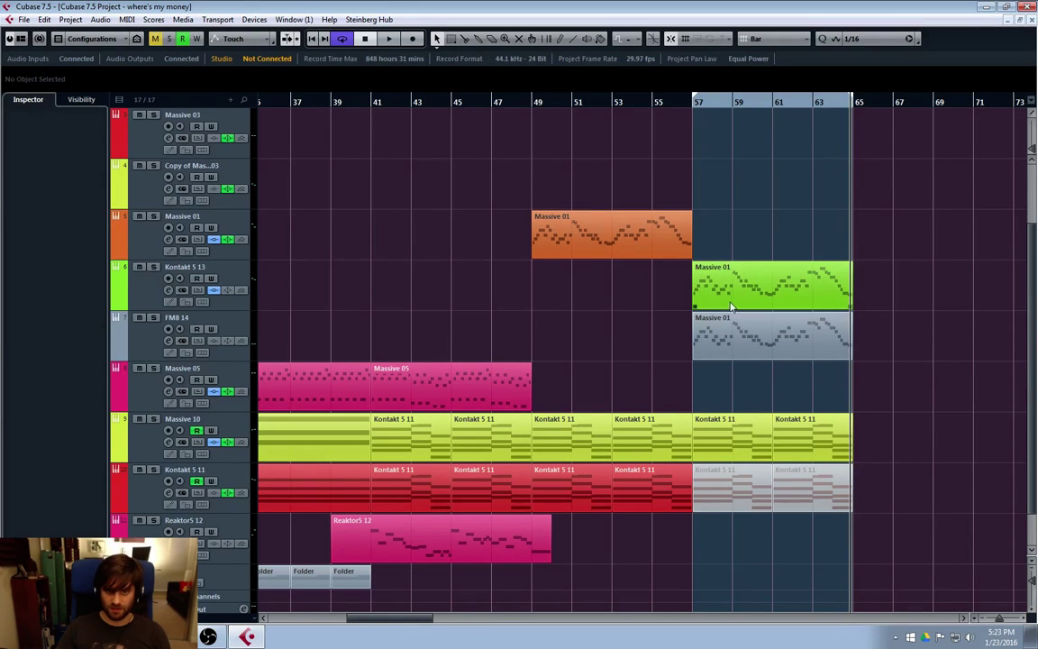
{"action": "left_click", "coordinate": [779, 297]}
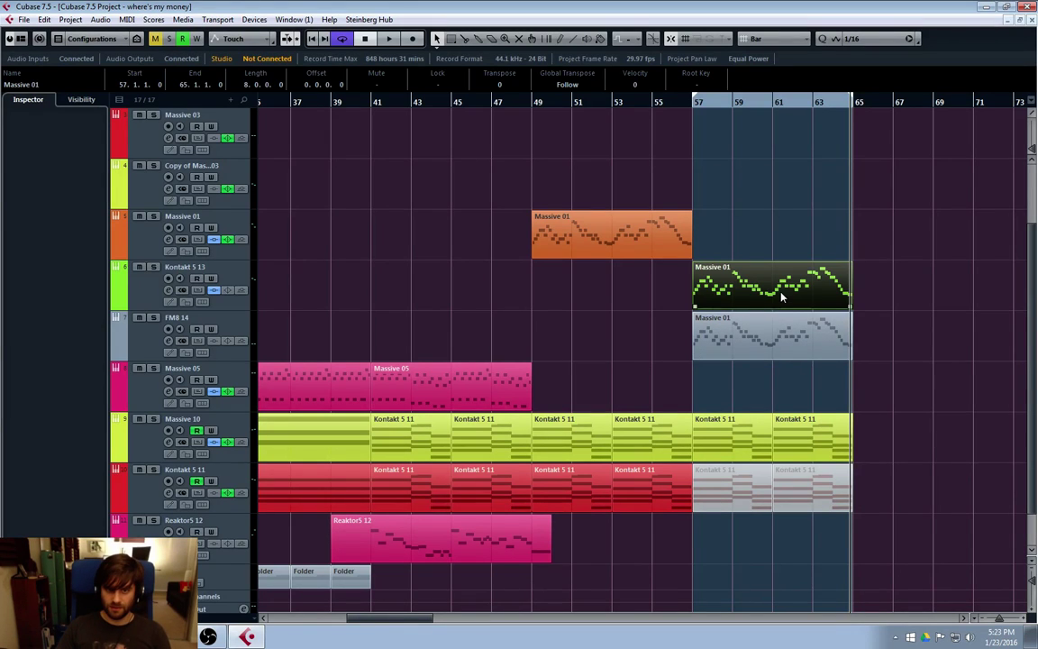
{"action": "left_click", "coordinate": [764, 339]}
{"action": "left_click", "coordinate": [604, 248]}
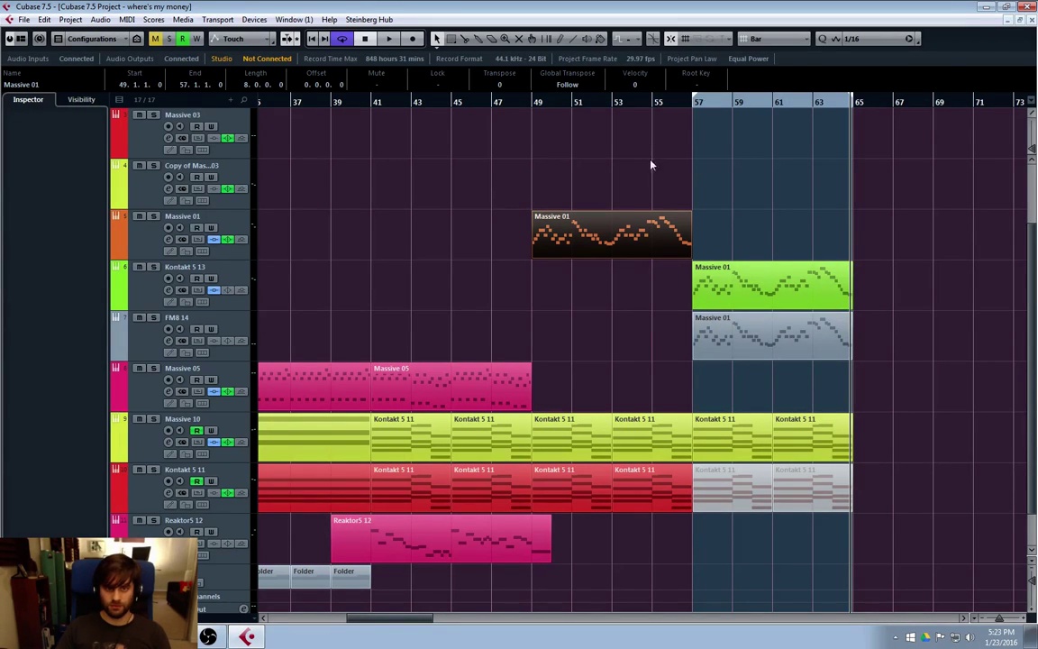
{"action": "left_click", "coordinate": [848, 223]}
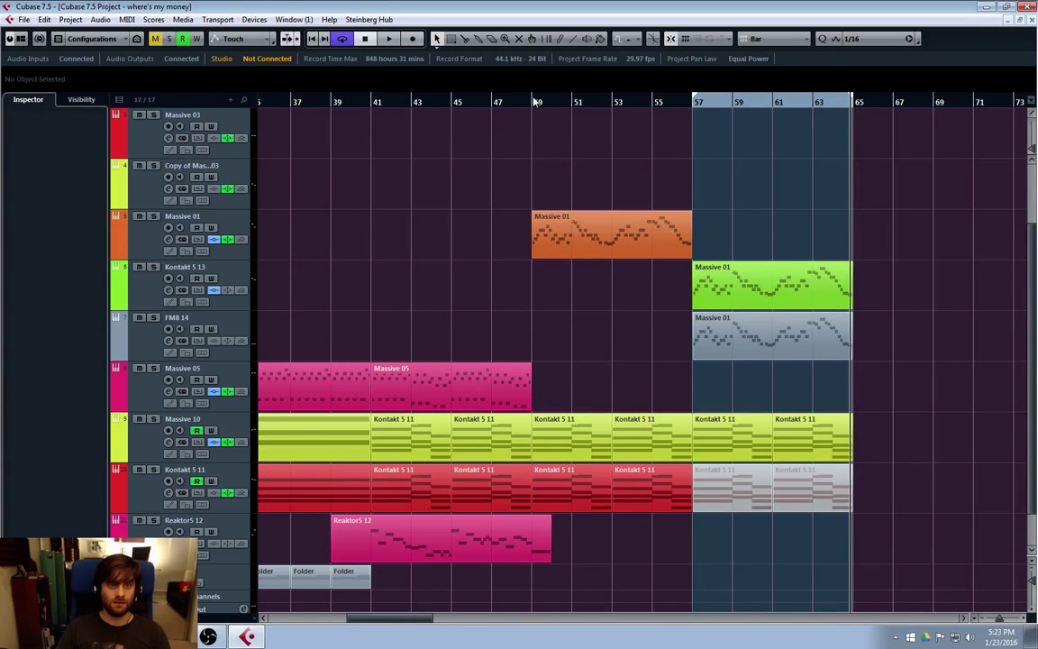
{"action": "left_click", "coordinate": [461, 104]}
{"action": "left_click", "coordinate": [413, 101]}
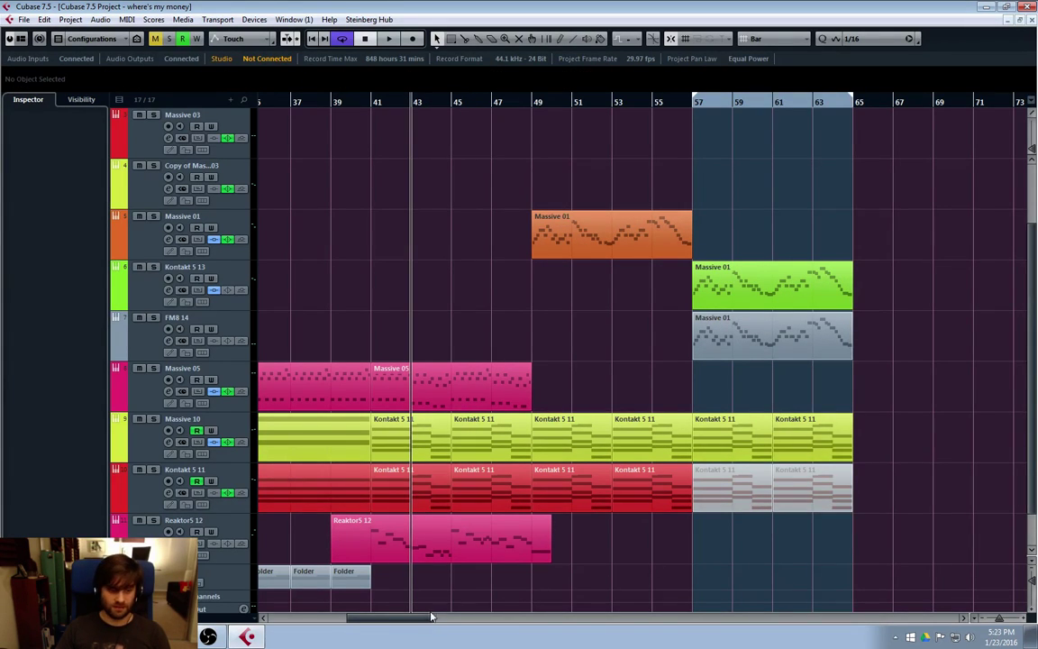
Play the arrangement from bar 25 through the end of the closing section at bar 65.
{"action": "left_click_drag", "start_coordinate": [431, 617], "coordinate": [390, 617]}
{"action": "left_click", "coordinate": [403, 103]}
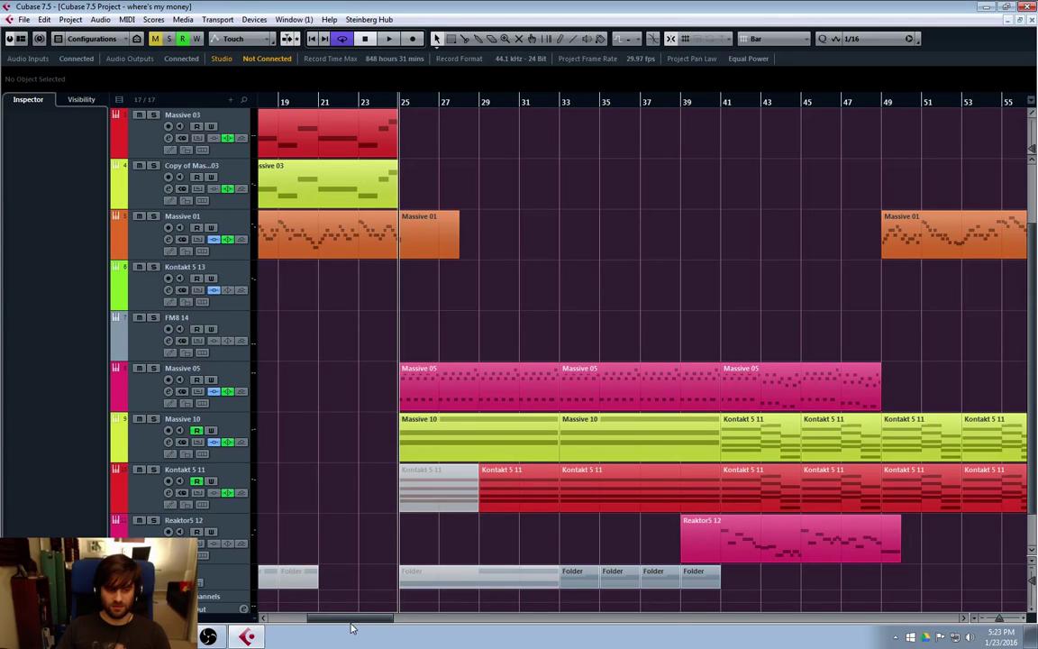
{"action": "left_click_drag", "start_coordinate": [351, 620], "coordinate": [414, 621]}
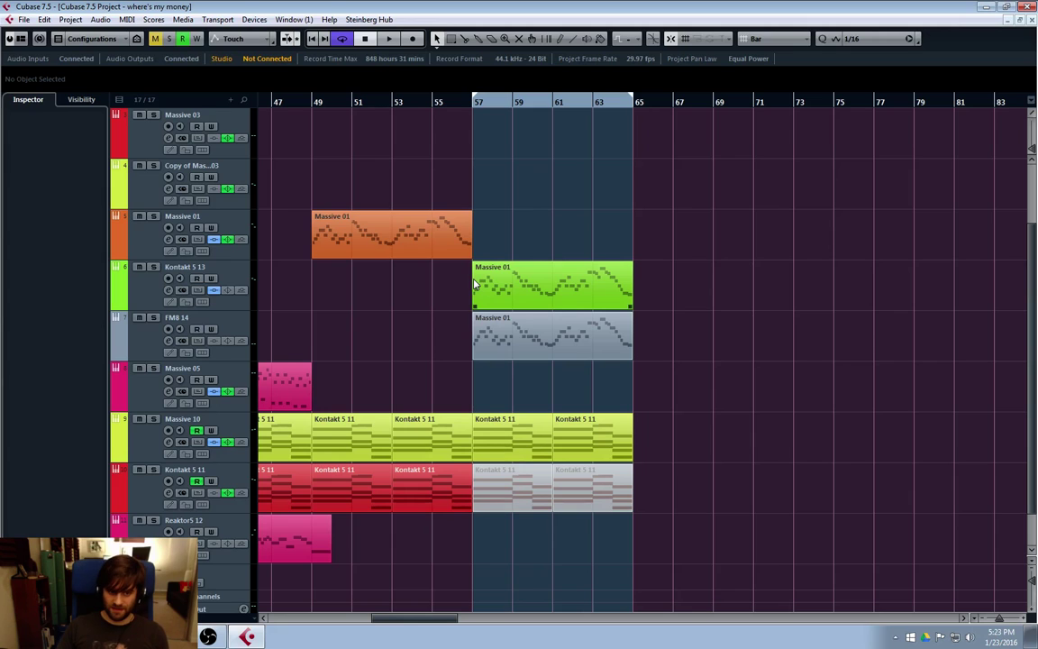
{"action": "left_click_drag", "start_coordinate": [427, 618], "coordinate": [352, 618]}
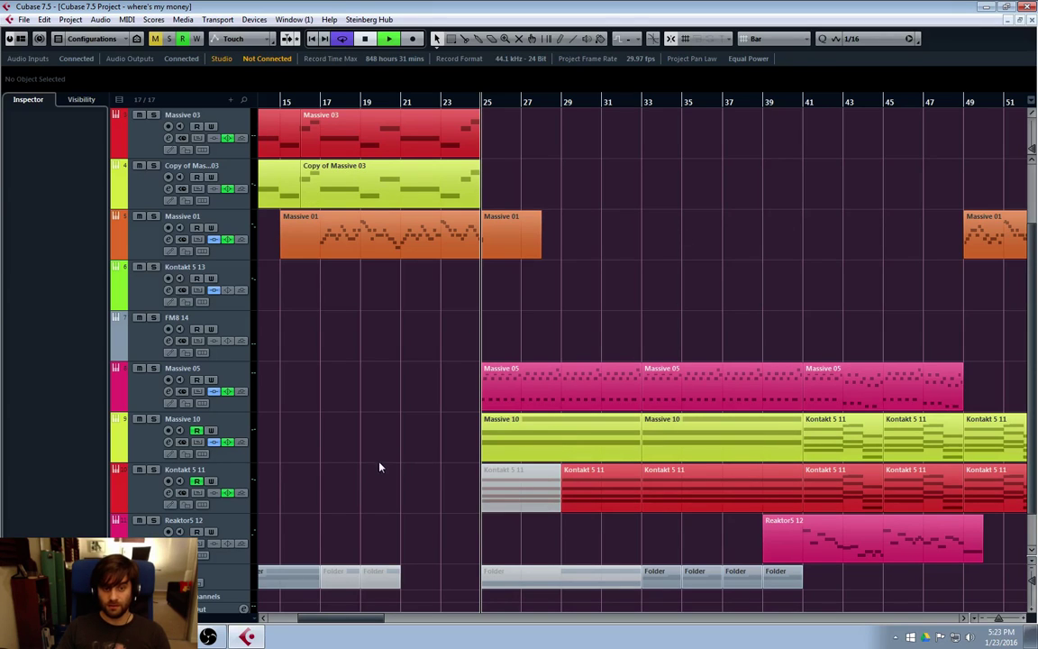
{"action": "key", "text": "space"}
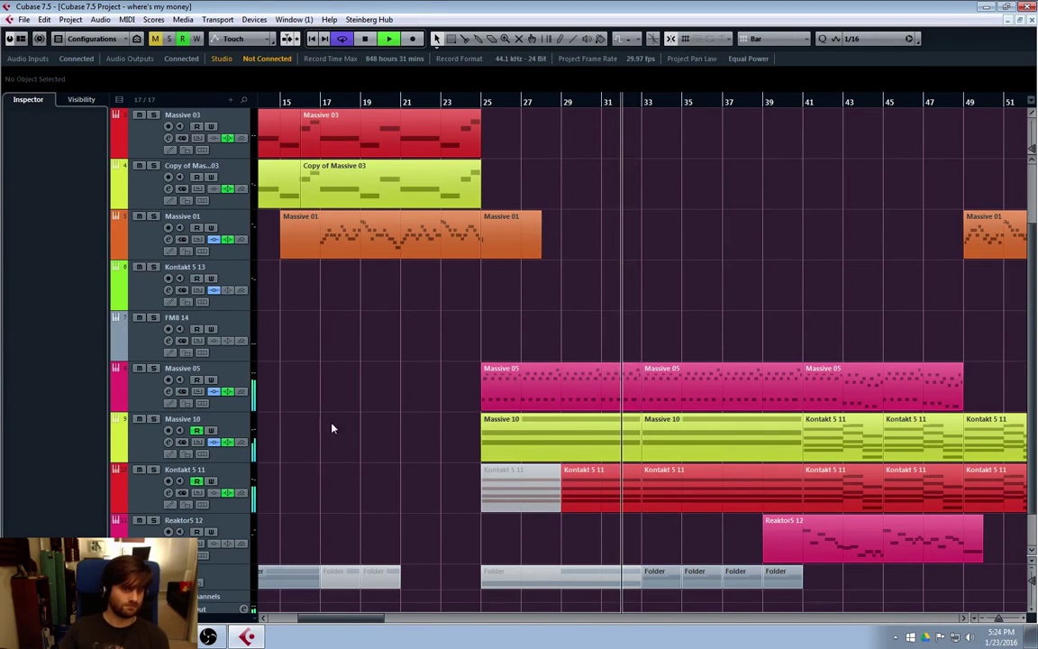
{"action": "left_click", "coordinate": [144, 369]}
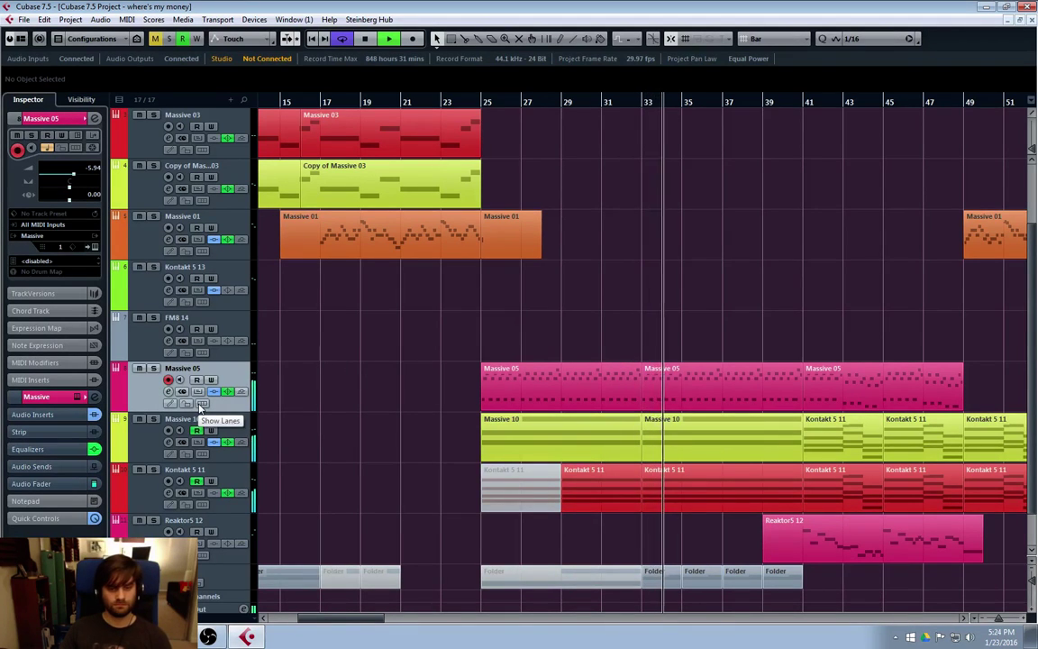
{"action": "left_click", "coordinate": [144, 482]}
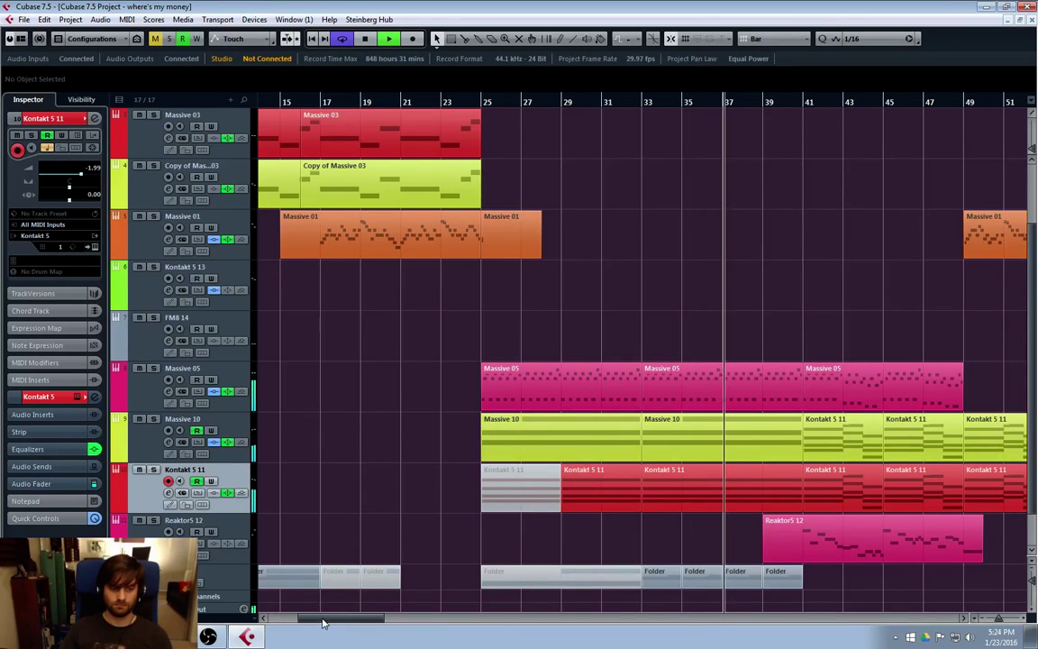
{"action": "left_click_drag", "start_coordinate": [323, 622], "coordinate": [379, 619]}
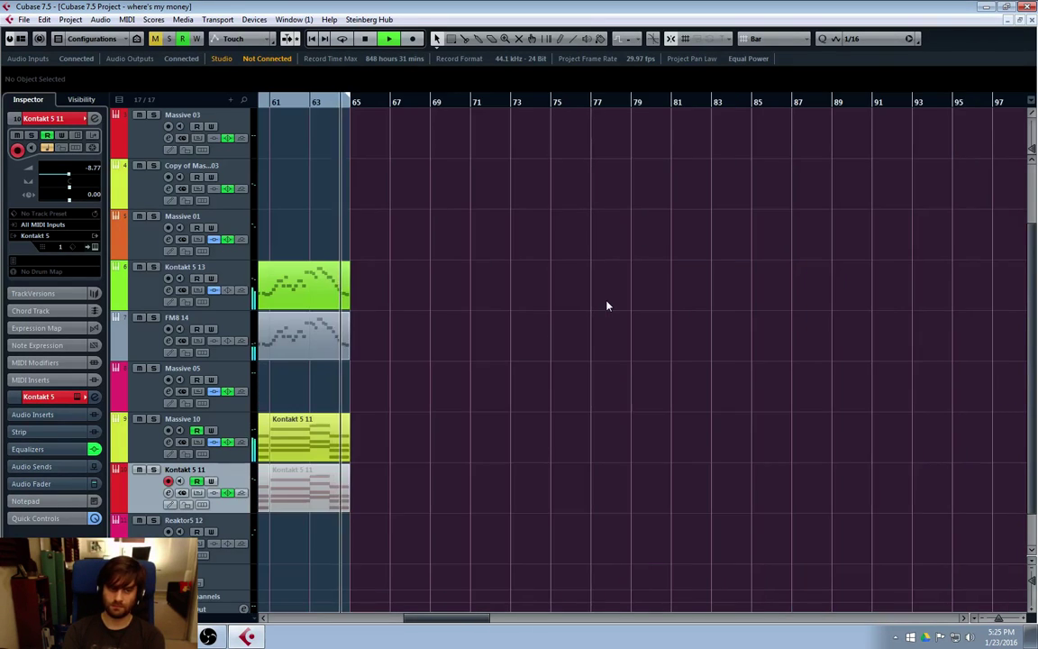
{"action": "key", "text": "space"}
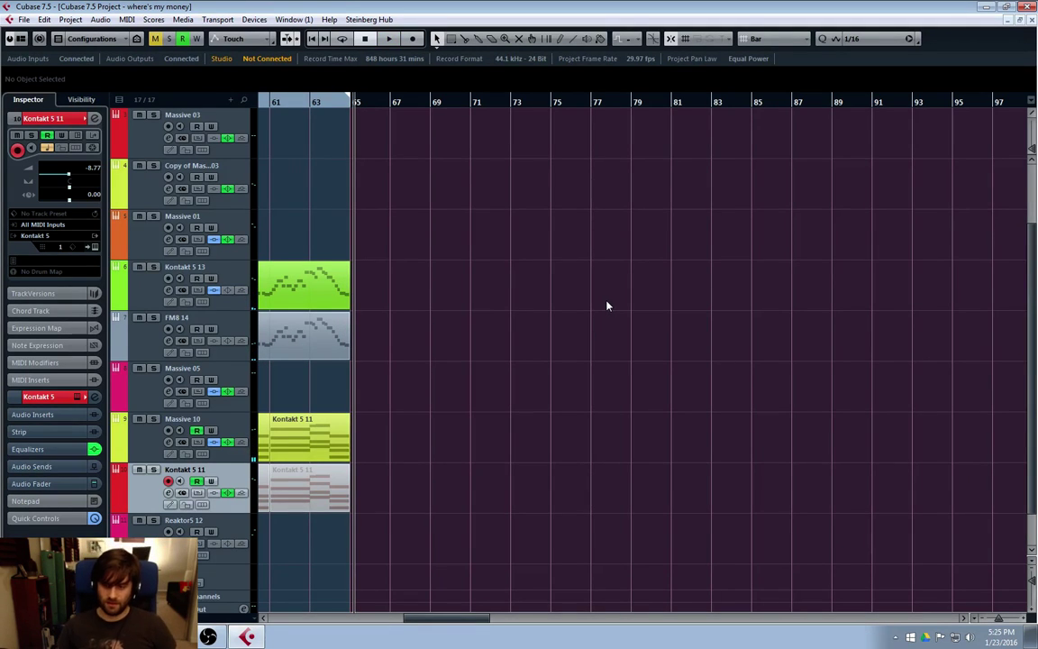
Return to the closing section, check the transition at bar 57 and place the playhead at bar 49 where the Massive 01 melody starts.
{"action": "left_click_drag", "start_coordinate": [455, 622], "coordinate": [430, 608]}
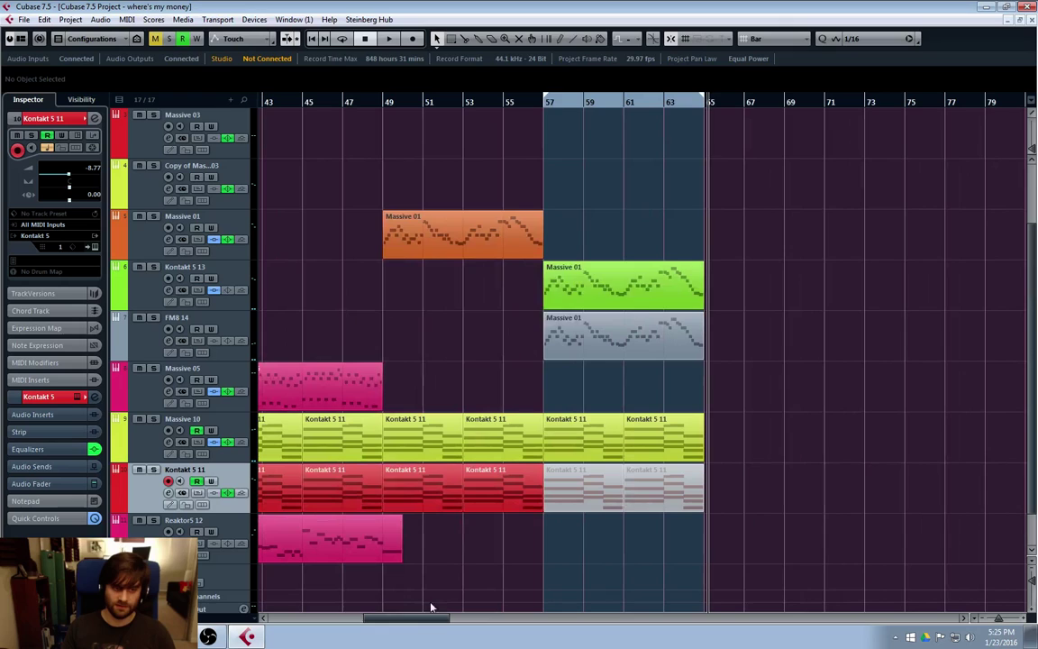
{"action": "left_click", "coordinate": [549, 107]}
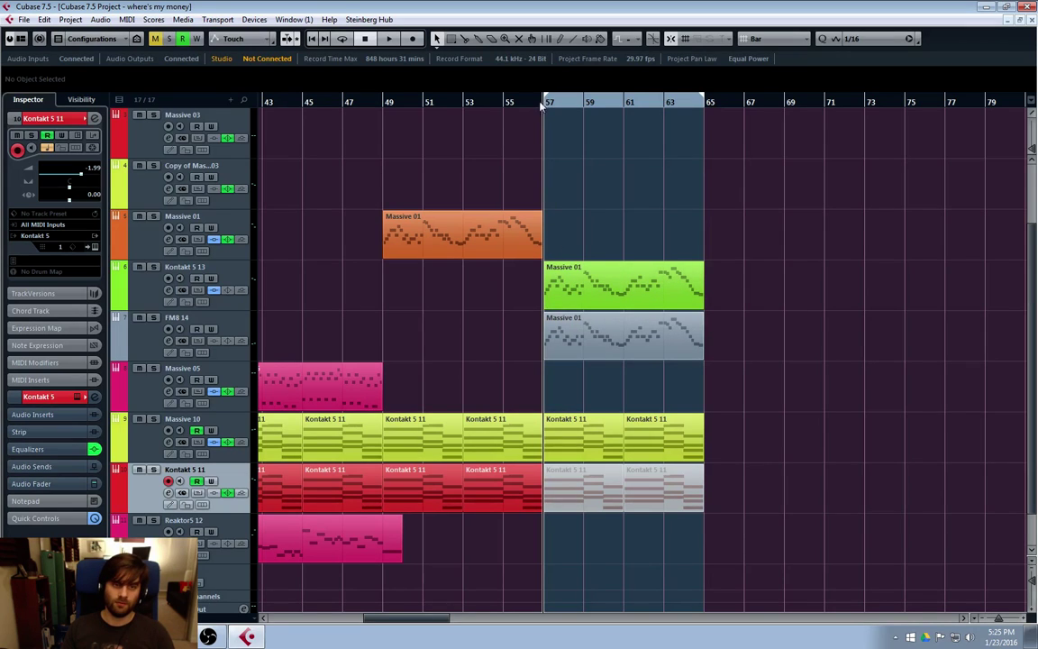
{"action": "left_click", "coordinate": [512, 106]}
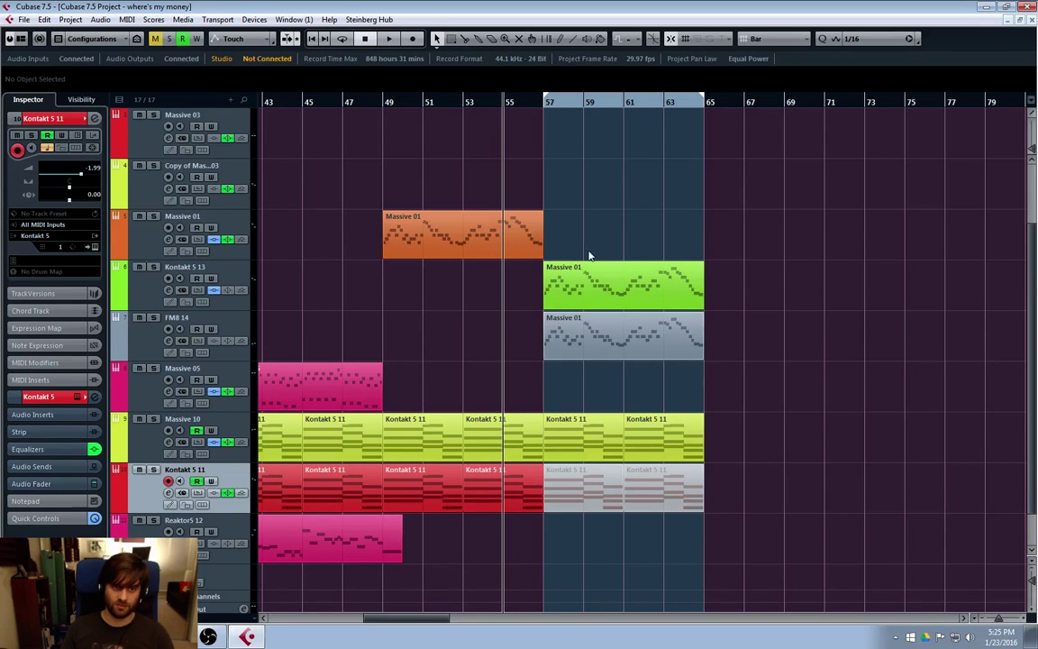
{"action": "left_click", "coordinate": [562, 106]}
{"action": "left_click", "coordinate": [545, 106]}
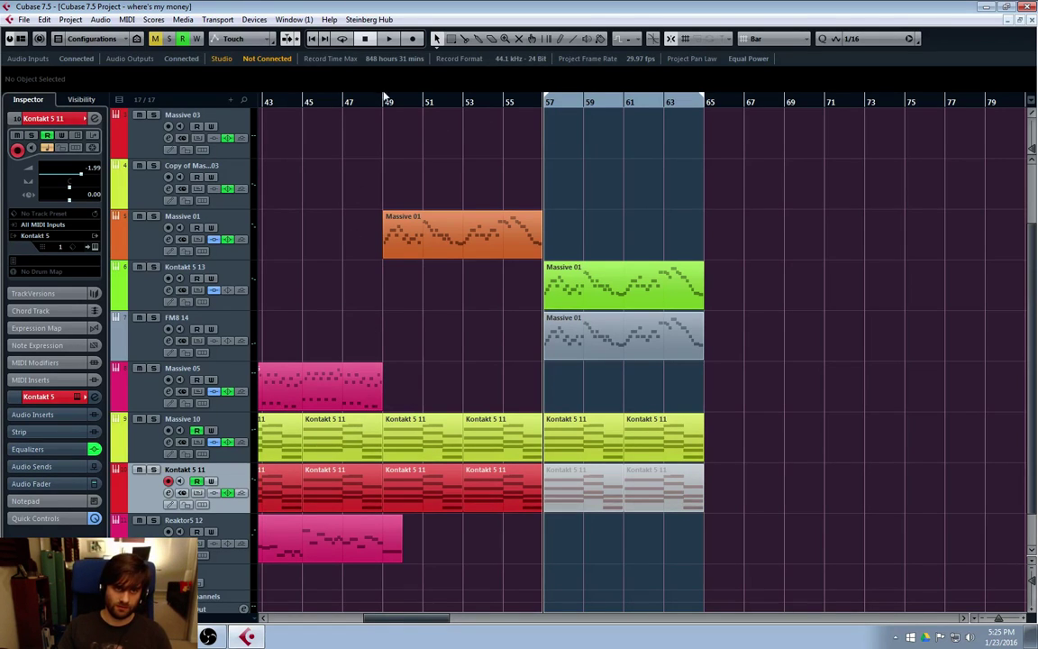
{"action": "left_click", "coordinate": [386, 227]}
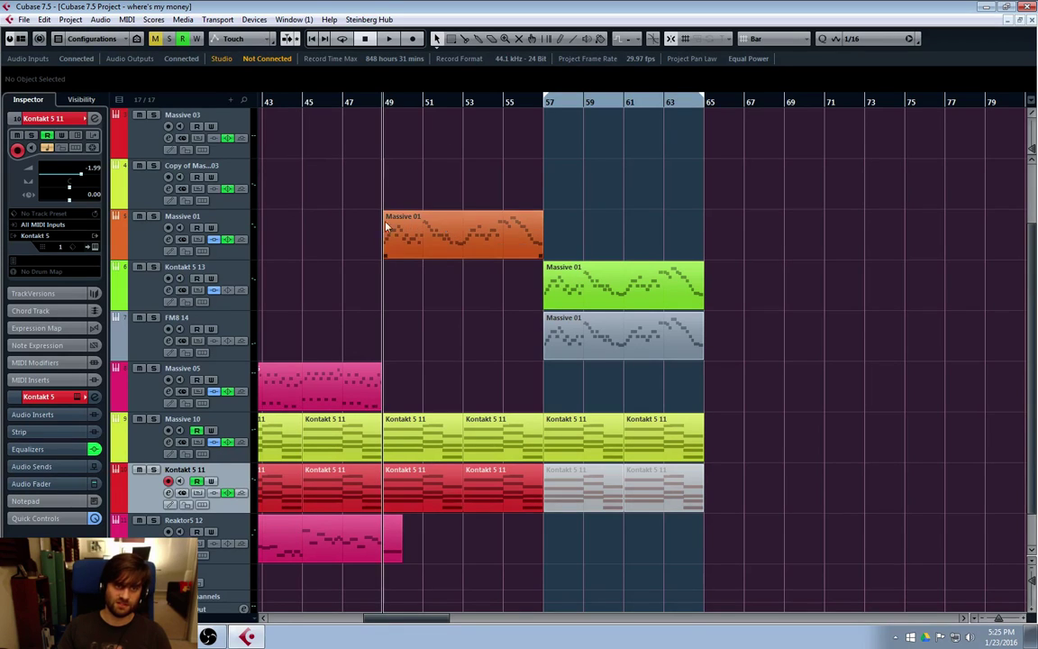
Solo the Reaktor5 12 track, play back its melody clip ending at bar 50 and stop playback.
{"action": "left_click", "coordinate": [424, 408]}
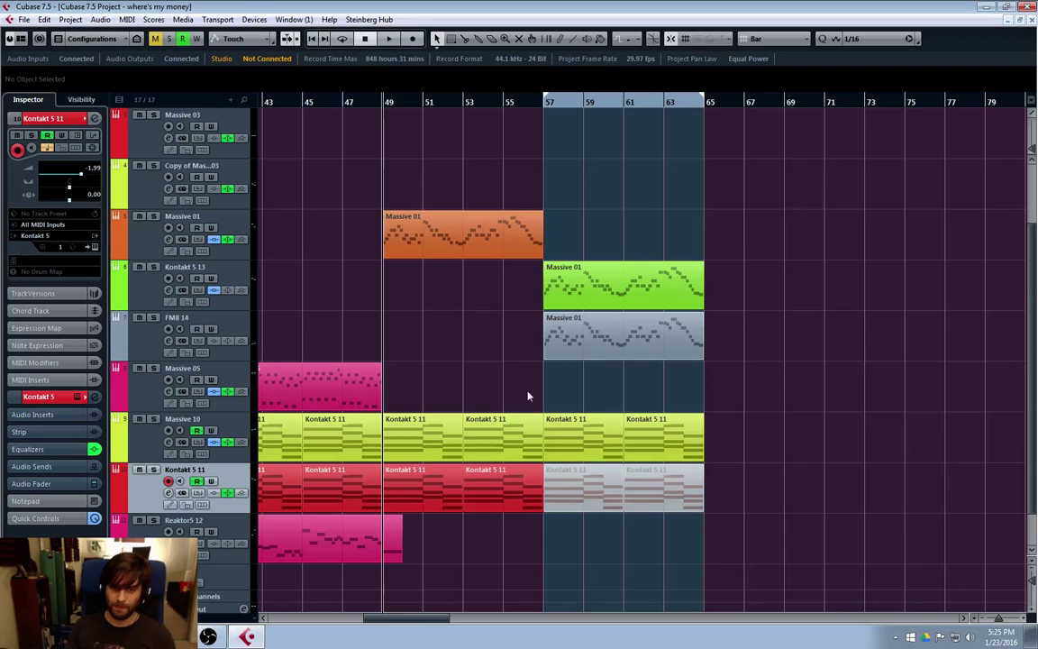
{"action": "left_click", "coordinate": [356, 548]}
{"action": "left_click_drag", "start_coordinate": [405, 618], "coordinate": [375, 617]}
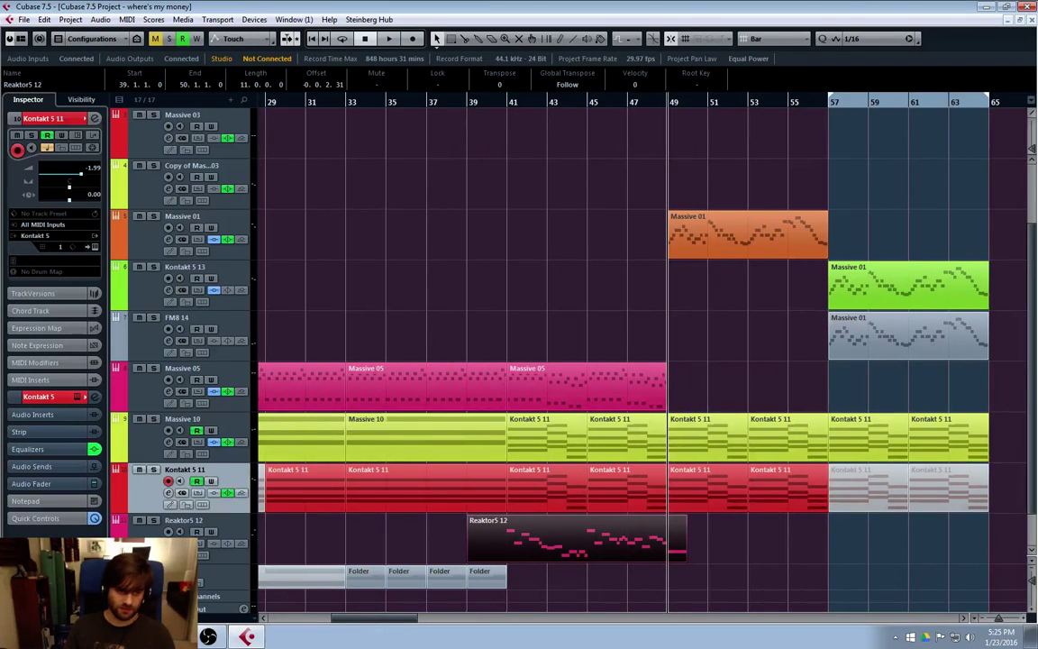
{"action": "left_click", "coordinate": [155, 520]}
{"action": "key", "text": "space"}
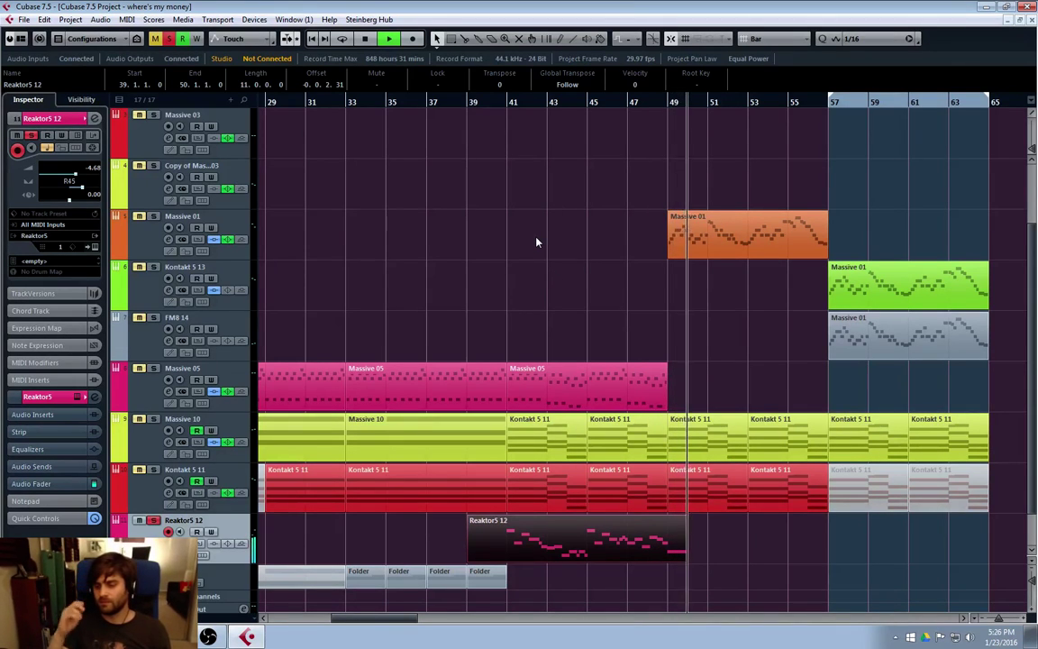
{"action": "key", "text": "space"}
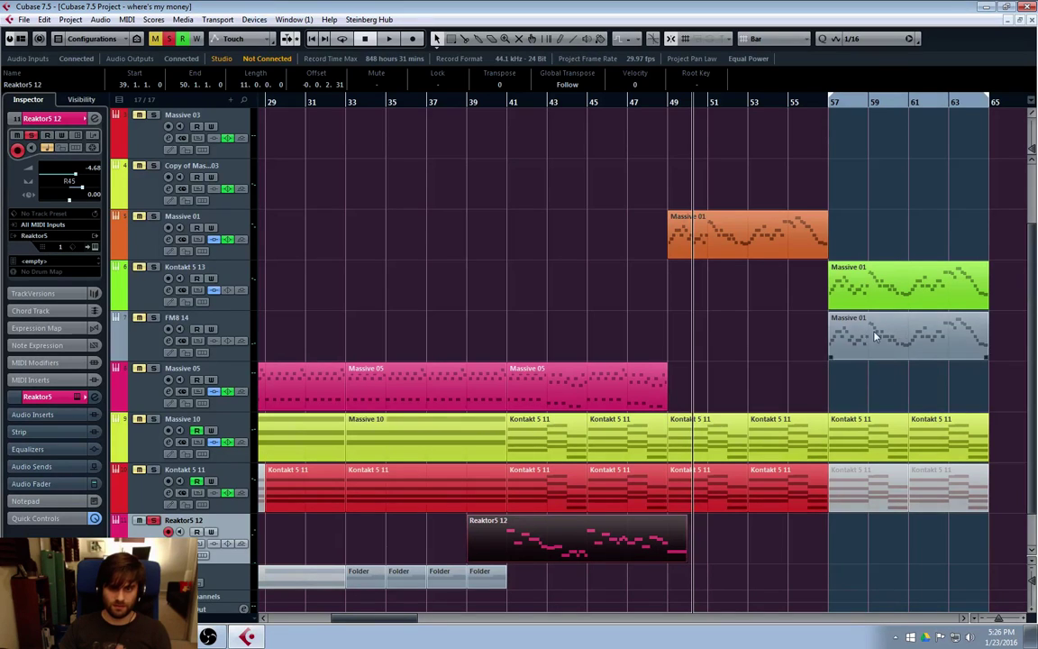
Copy the Reaktor5 12 melody clip onto the Kontakt 5 13 track so it starts at bar 63, overlapping the Massive 01 clip.
{"action": "left_click", "coordinate": [883, 289]}
{"action": "left_click", "coordinate": [573, 529]}
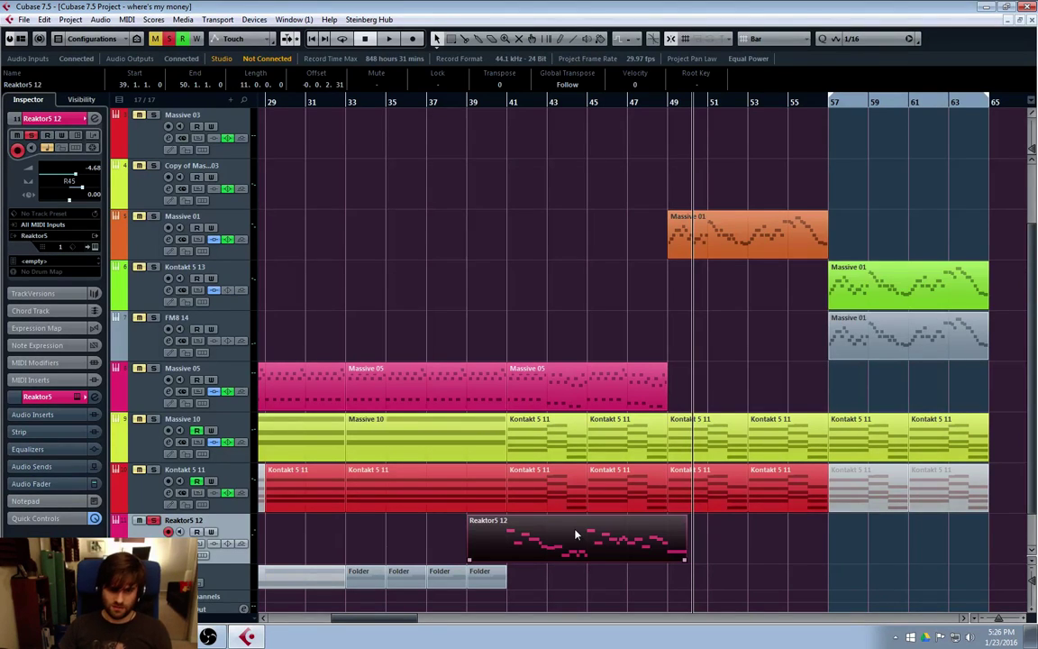
{"action": "left_click_drag", "start_coordinate": [584, 546], "coordinate": [971, 304]}
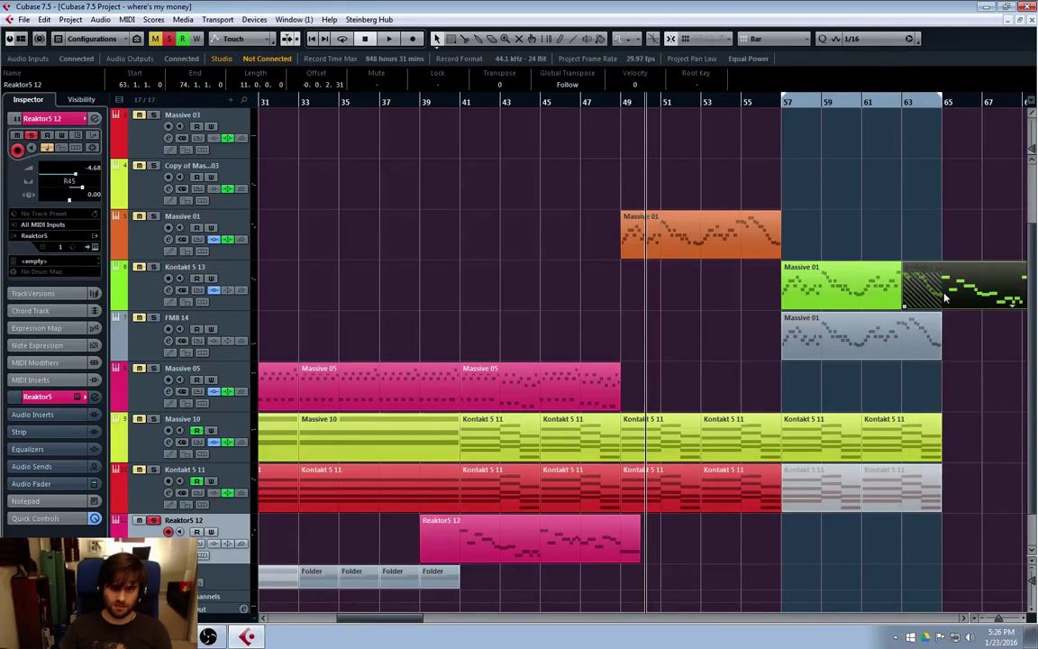
Place another copy of the Reaktor5 12 melody clip on the FM8 14 track, starting at bar 63.
{"action": "left_click", "coordinate": [814, 354]}
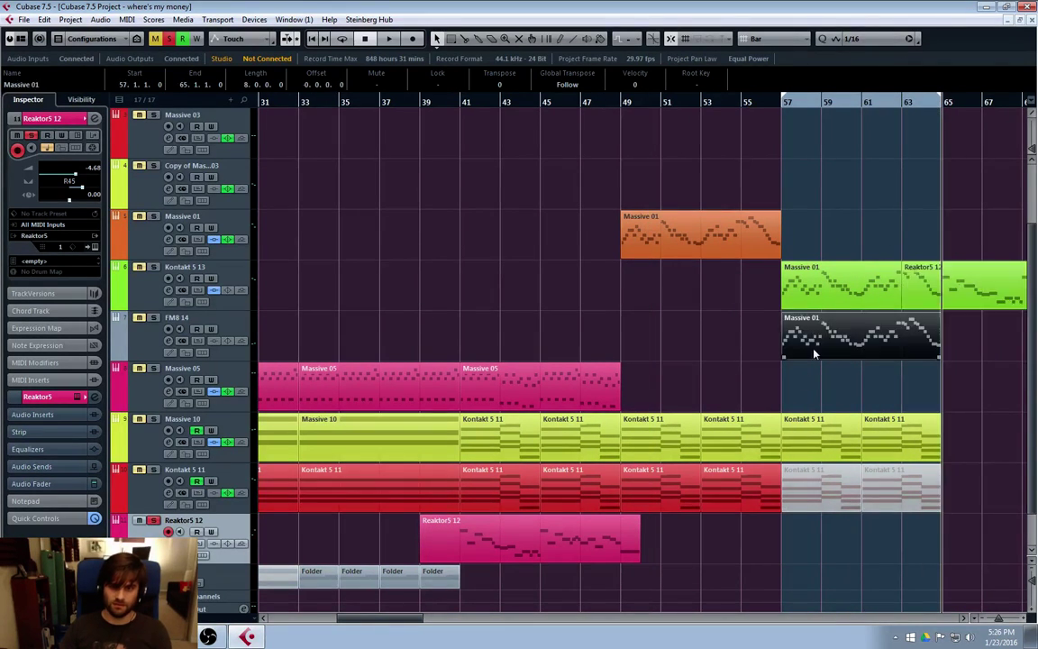
{"action": "left_click", "coordinate": [588, 553]}
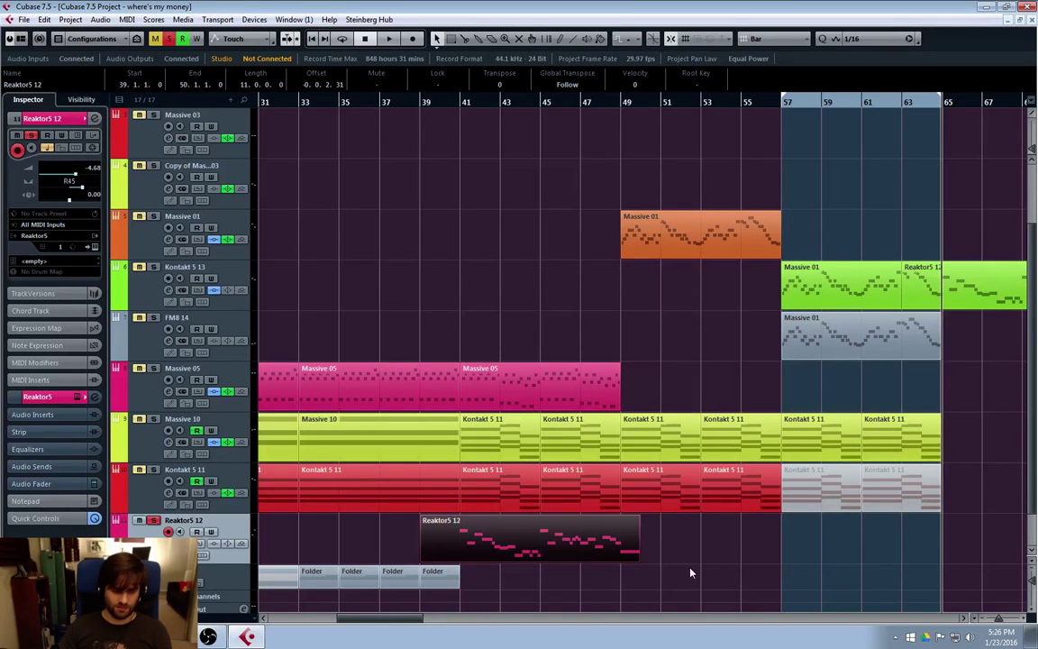
{"action": "key", "text": "ctrl+d"}
{"action": "left_click_drag", "start_coordinate": [674, 544], "coordinate": [970, 343]}
{"action": "left_click_drag", "start_coordinate": [952, 347], "coordinate": [952, 350]}
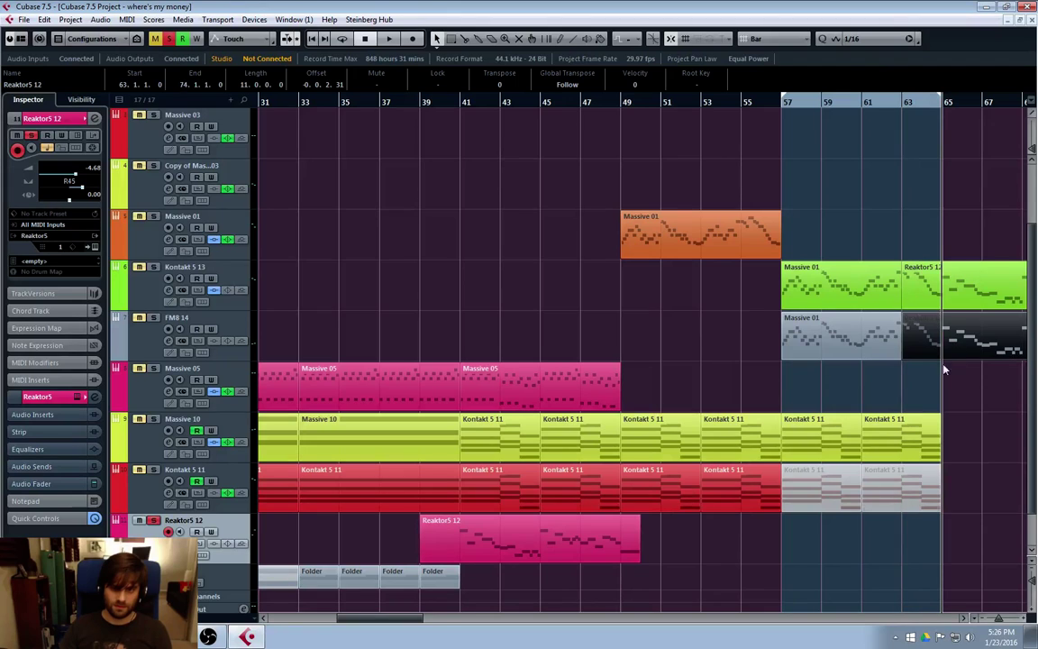
Turn off solo on the Reaktor5 12 track and play the arrangement from bar 65 to about bar 73.
{"action": "left_click", "coordinate": [484, 205]}
{"action": "scroll", "coordinate": [484, 205], "scroll_direction": "down", "scroll_amount": 1}
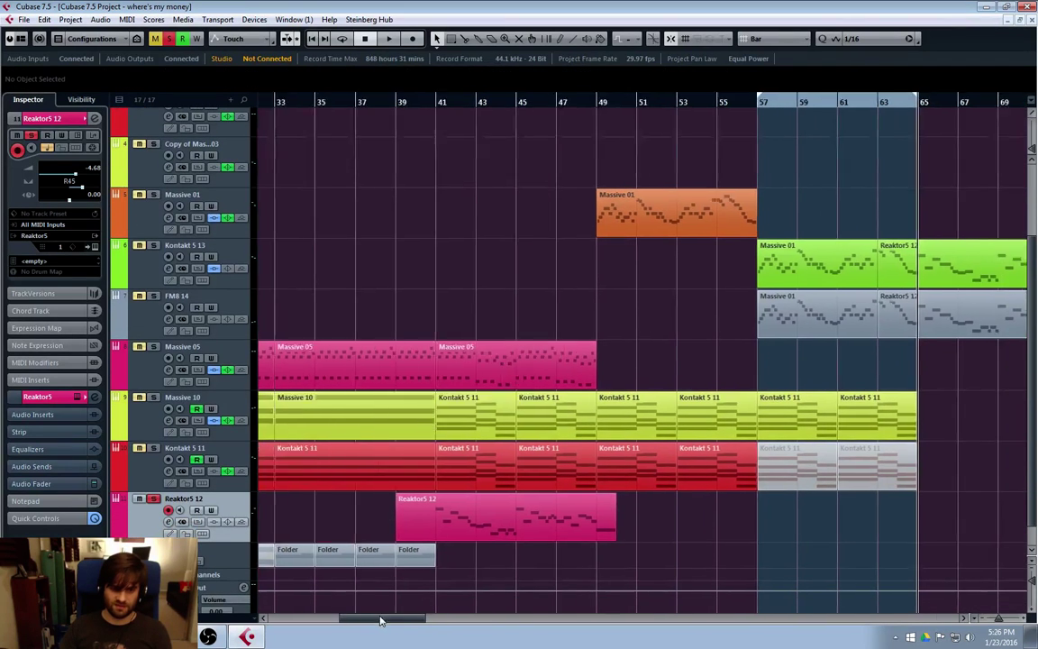
{"action": "scroll", "coordinate": [483, 206], "scroll_direction": "right", "scroll_amount": 5}
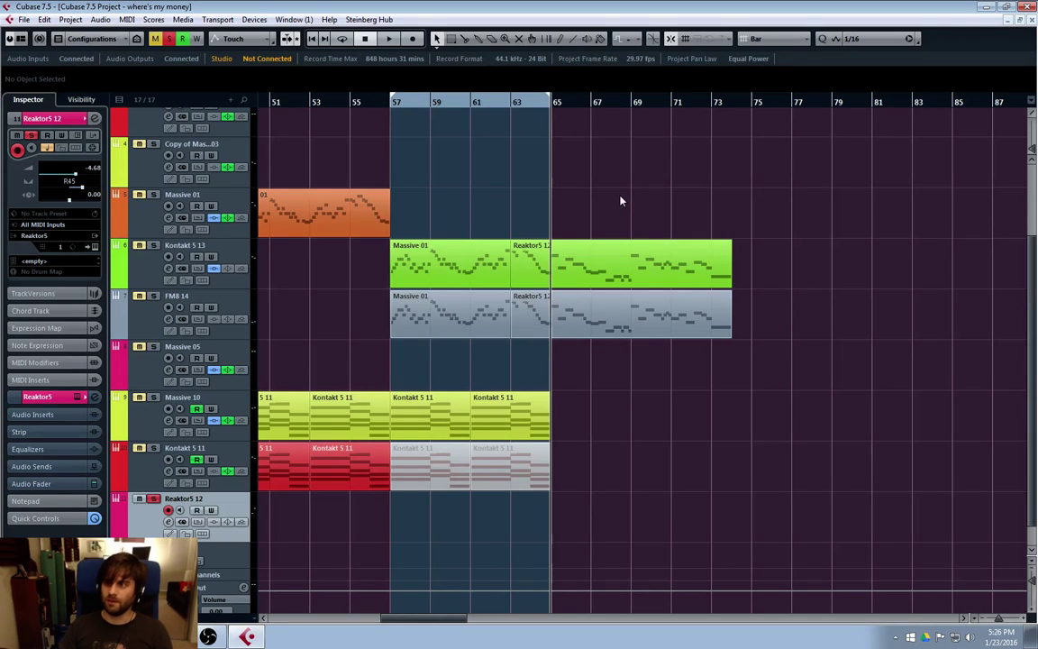
{"action": "key", "text": "space"}
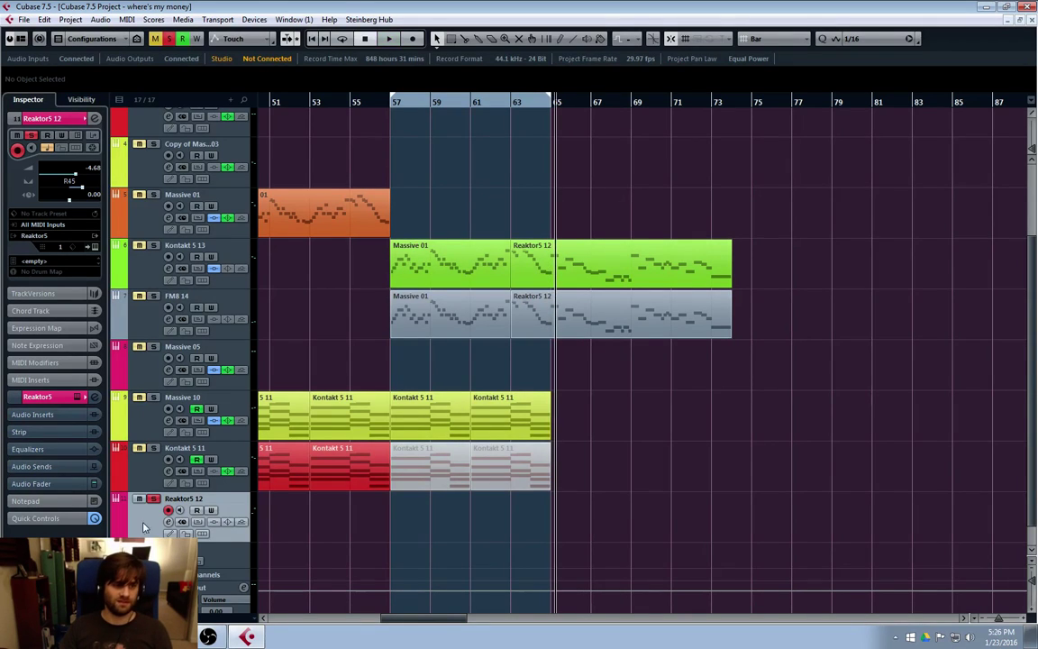
{"action": "key", "text": "space"}
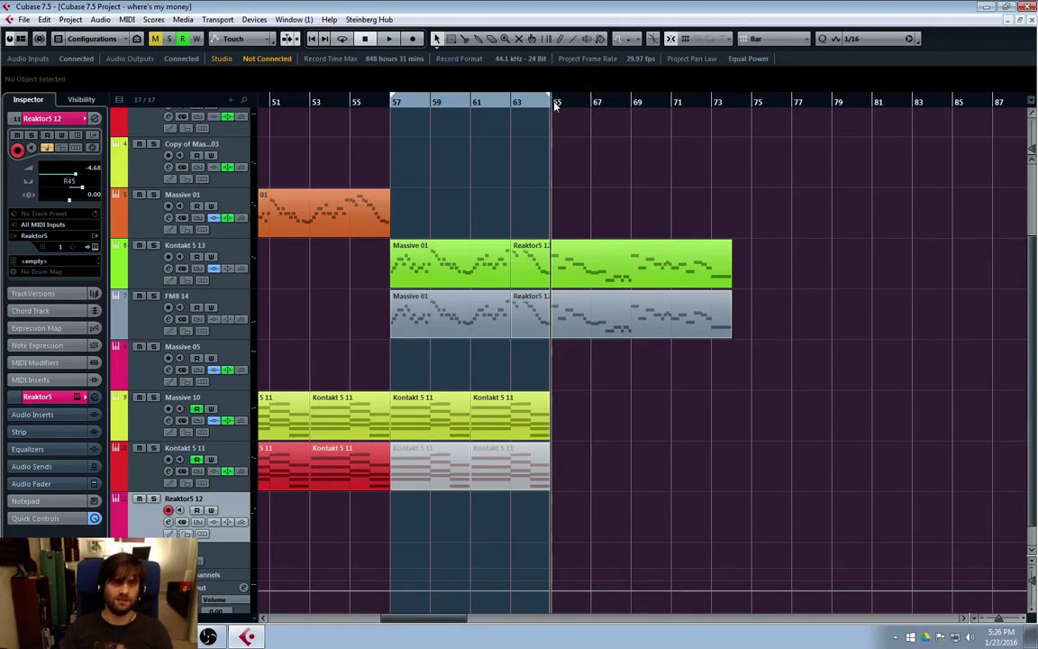
{"action": "key", "text": "space"}
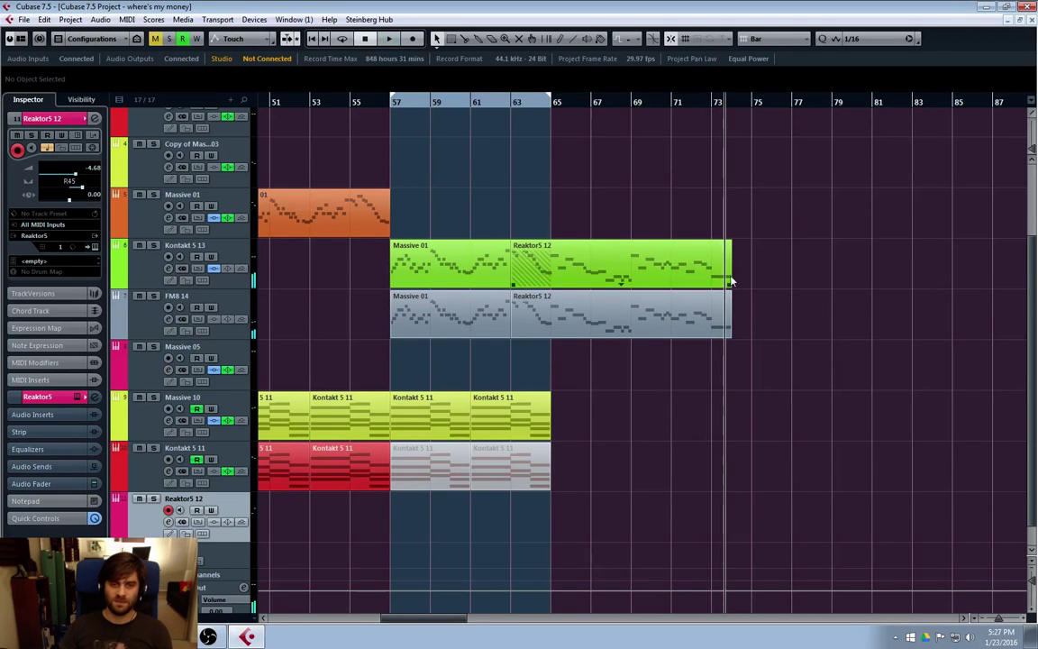
{"action": "key", "text": "space"}
{"action": "left_click", "coordinate": [552, 103]}
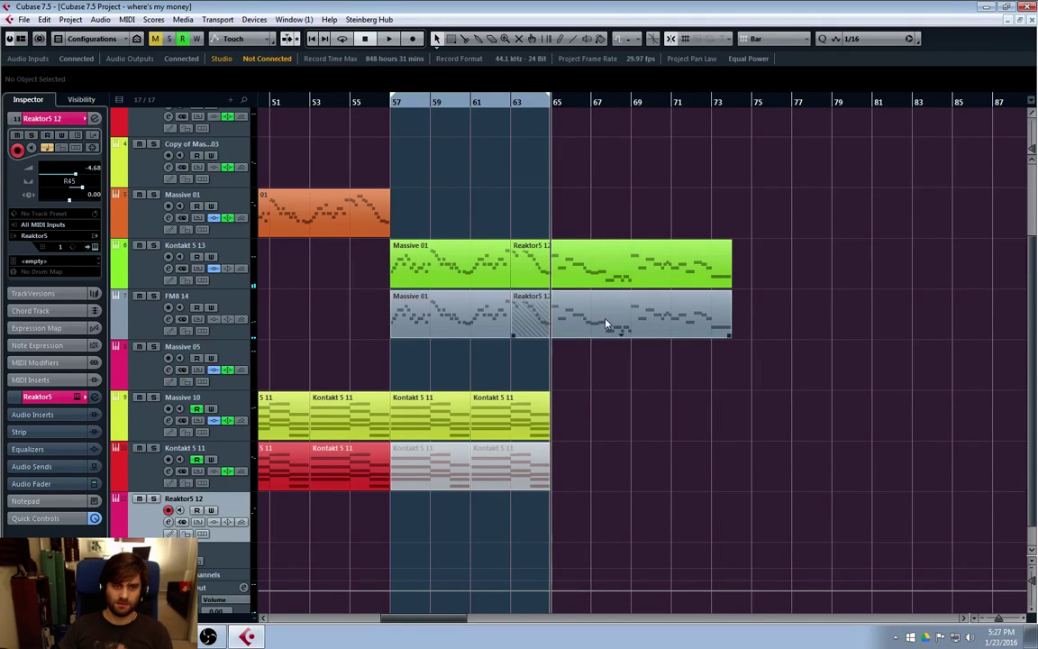
Move the Reaktor5 12 clip from FM8 14 onto the Reaktor5 12 track and lower that track's volume automation to -11.7 at bar 65.
{"action": "left_click_drag", "start_coordinate": [605, 325], "coordinate": [604, 514]}
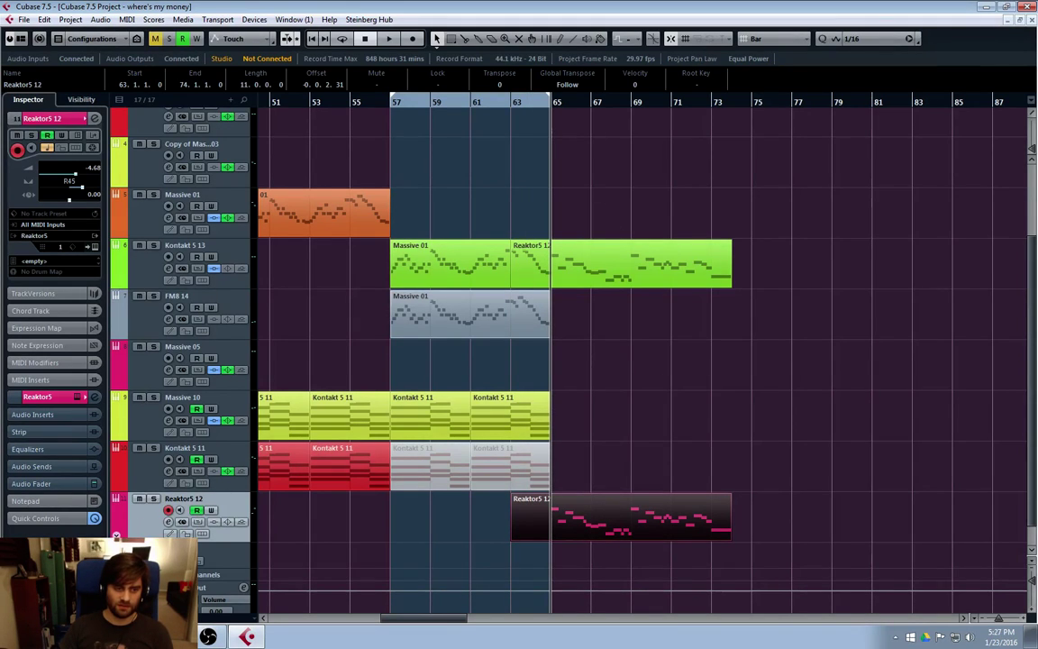
{"action": "left_click", "coordinate": [116, 536]}
{"action": "scroll", "coordinate": [541, 500], "scroll_direction": "down", "scroll_amount": 1}
{"action": "left_click_drag", "start_coordinate": [532, 495], "coordinate": [547, 499]}
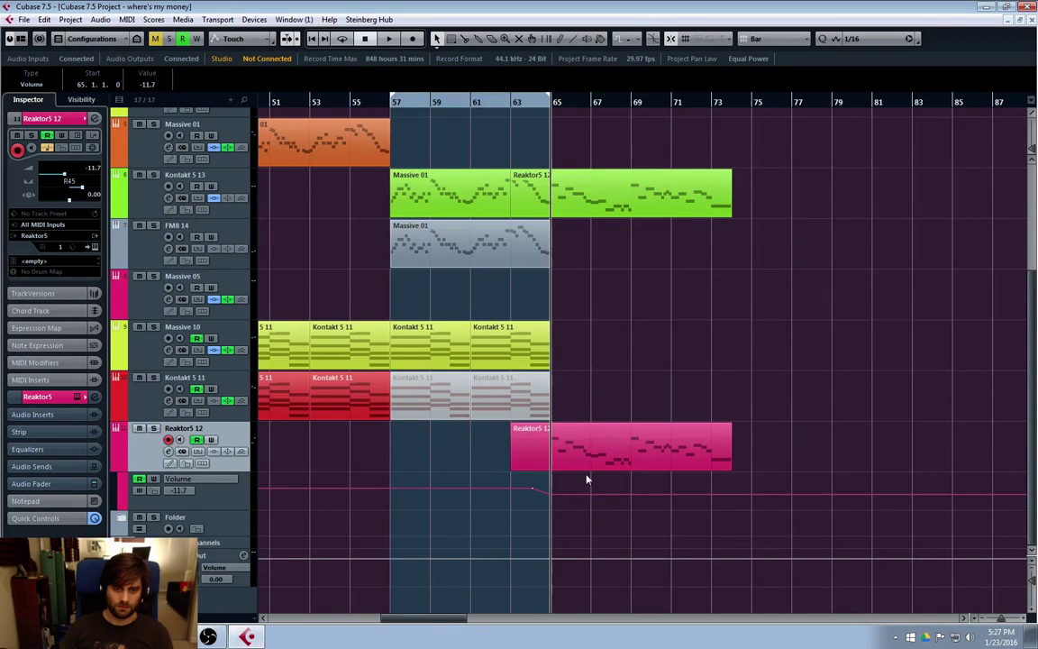
Scale the velocities of all notes in the Kontakt 5 13 track's Reaktor5 12 clip down to a little under half.
{"action": "double_click", "coordinate": [563, 176]}
{"action": "key", "text": "ctrl+a"}
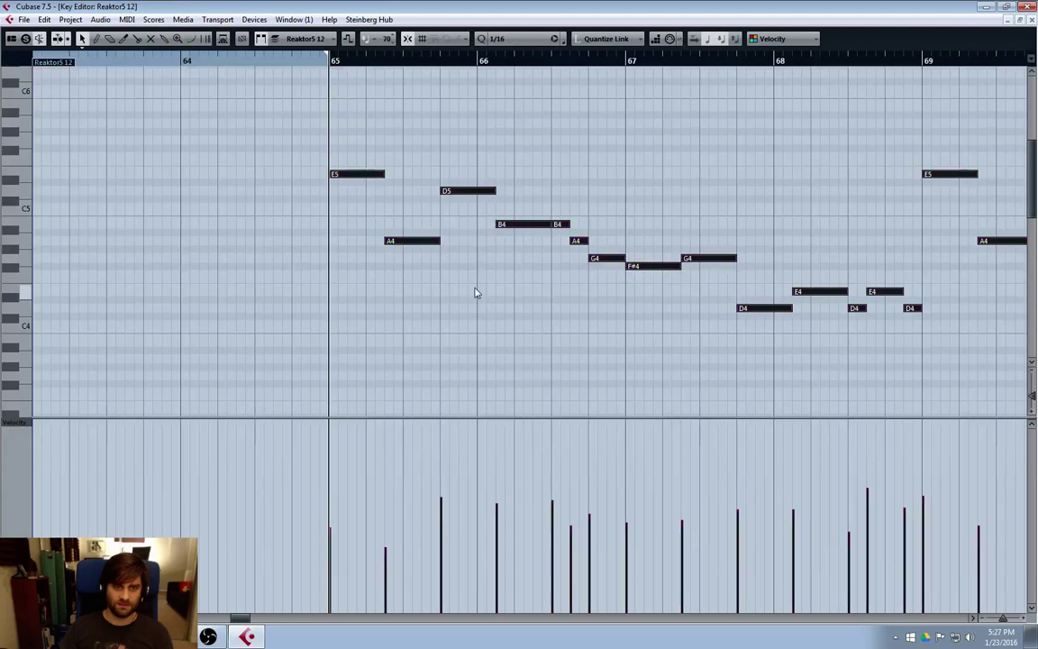
{"action": "key", "text": "g"}
{"action": "key", "text": "g"}
{"action": "key", "text": "g"}
{"action": "key", "text": "g"}
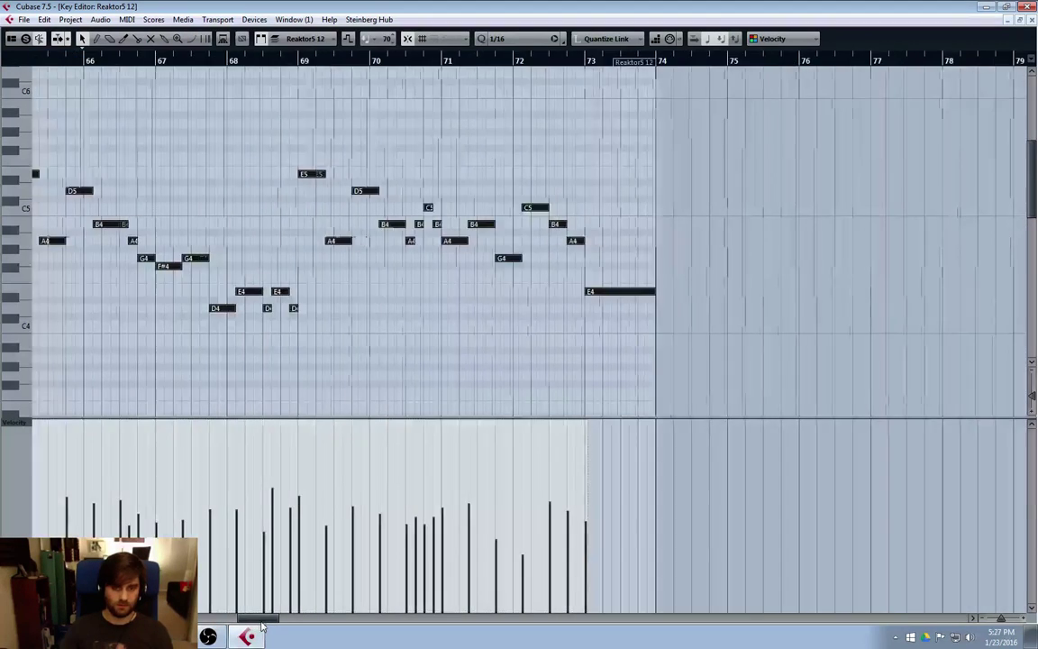
{"action": "left_click_drag", "start_coordinate": [261, 622], "coordinate": [258, 621]}
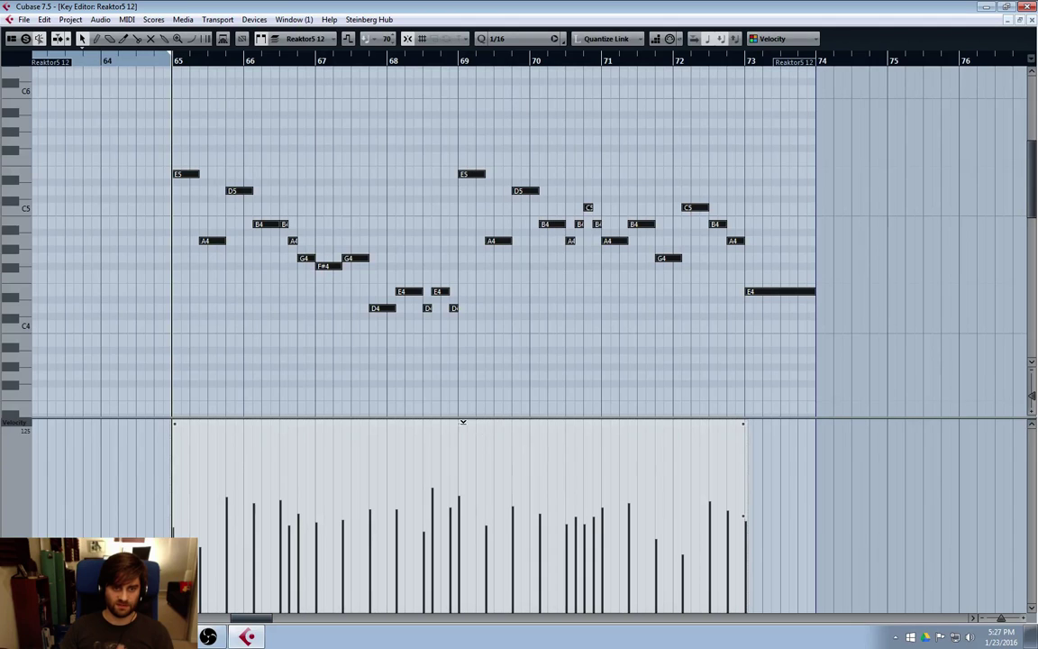
{"action": "left_click_drag", "start_coordinate": [461, 424], "coordinate": [457, 465]}
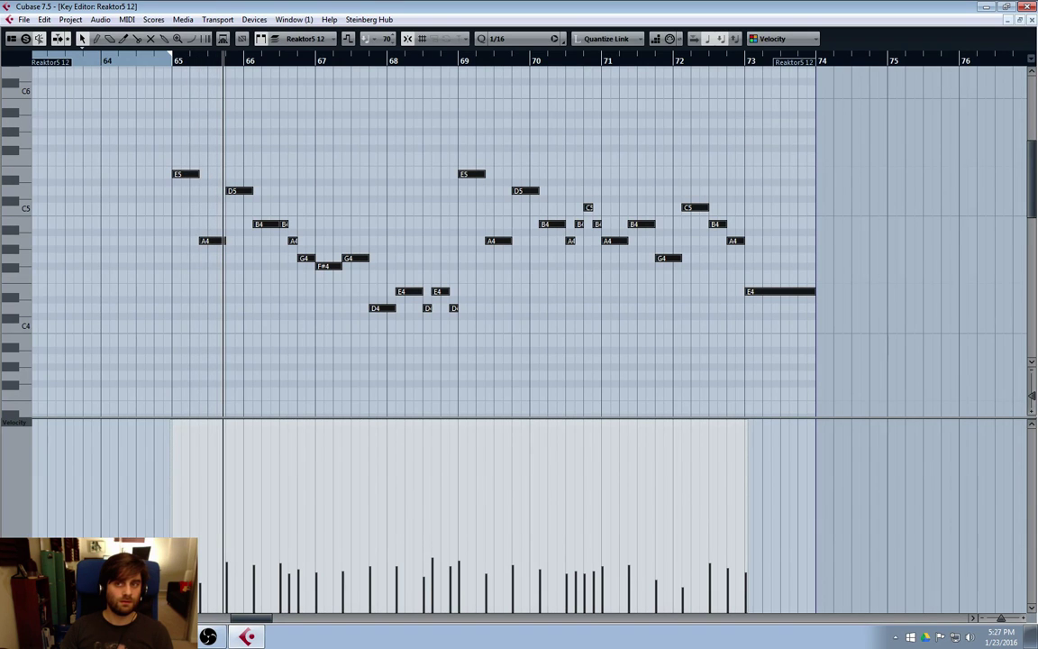
{"action": "left_click", "coordinate": [1019, 20]}
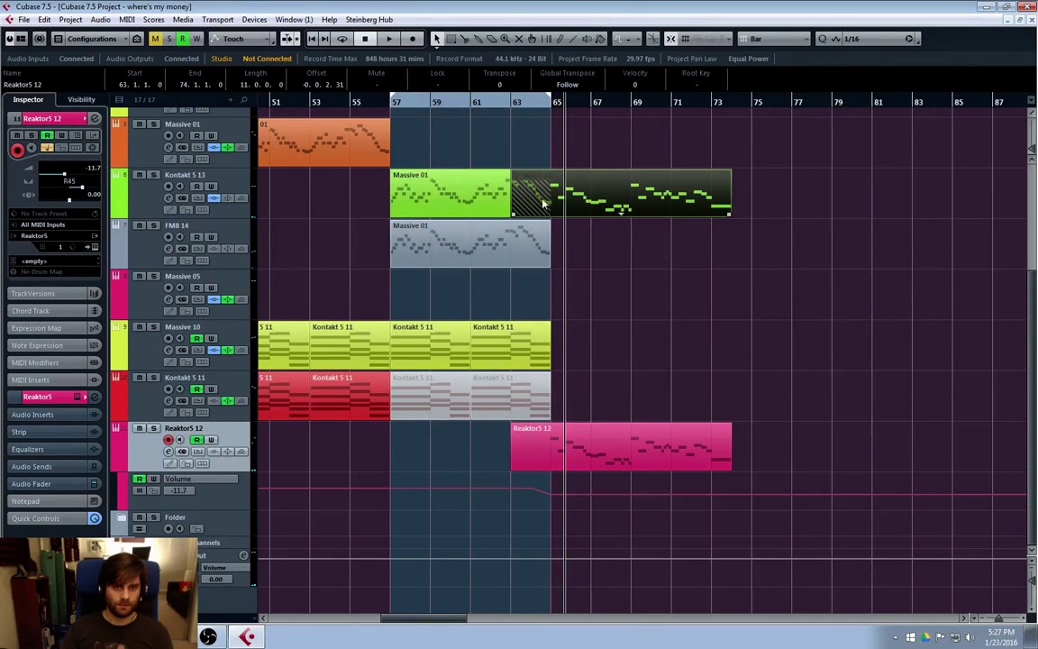
While playing from bar 65, lower the Reaktor5 12 track's volume automation point at bar 65 to -21.6.
{"action": "left_click", "coordinate": [550, 105]}
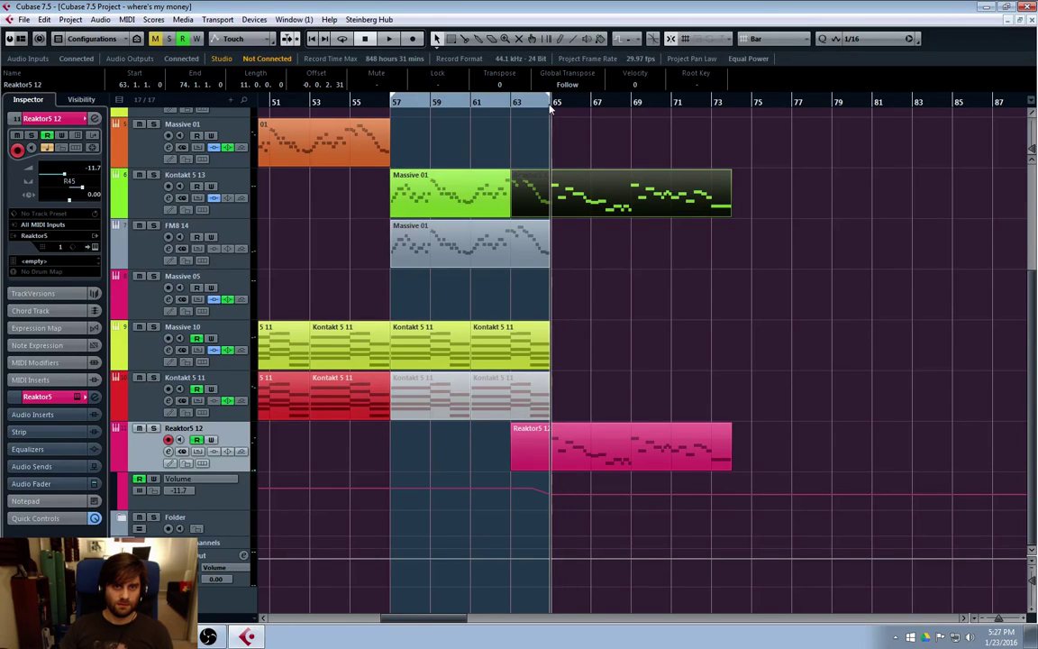
{"action": "key", "text": "space"}
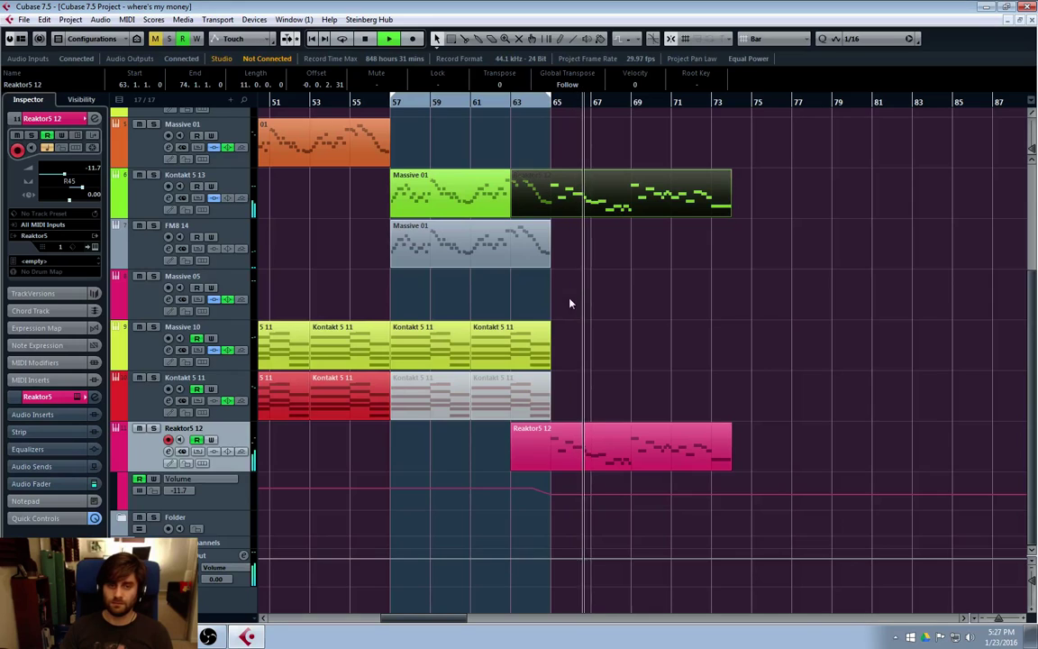
{"action": "left_click", "coordinate": [548, 503]}
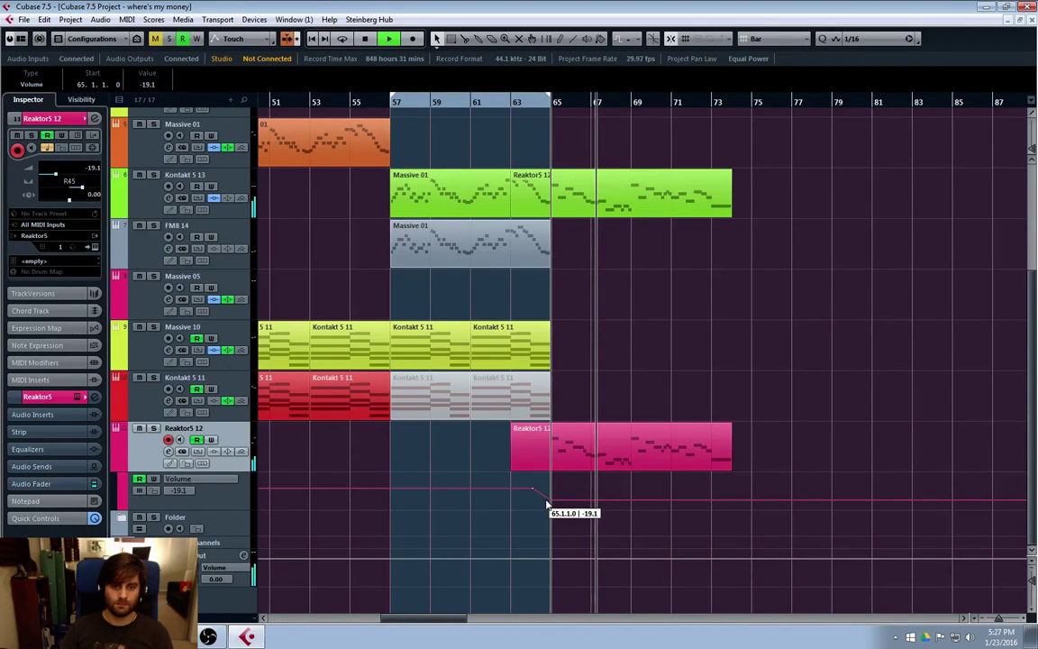
{"action": "left_click", "coordinate": [565, 208]}
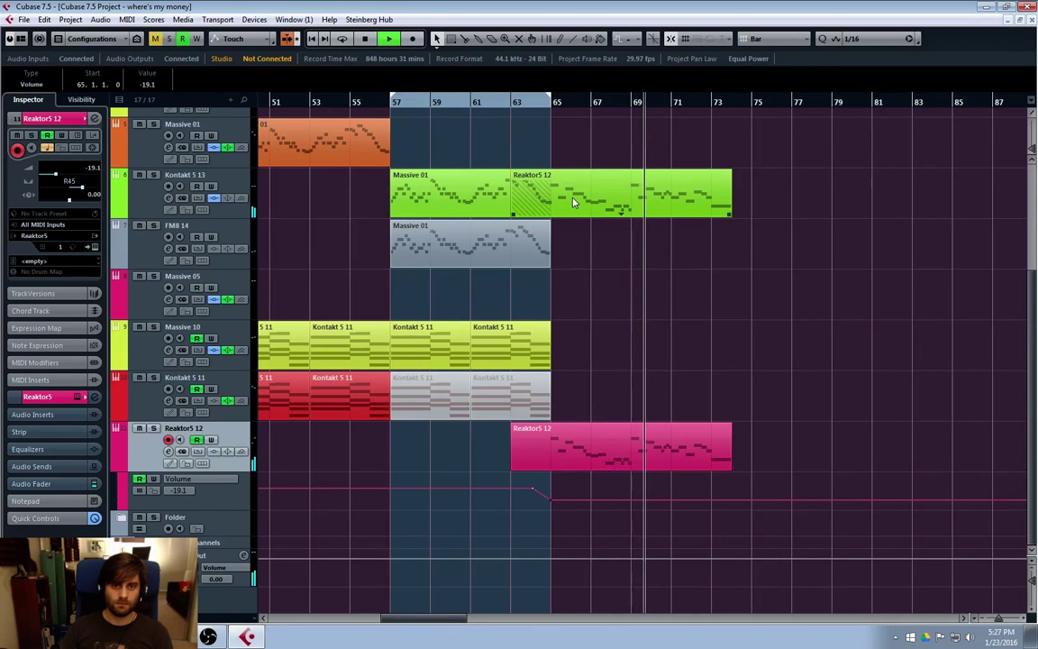
{"action": "left_click", "coordinate": [550, 497]}
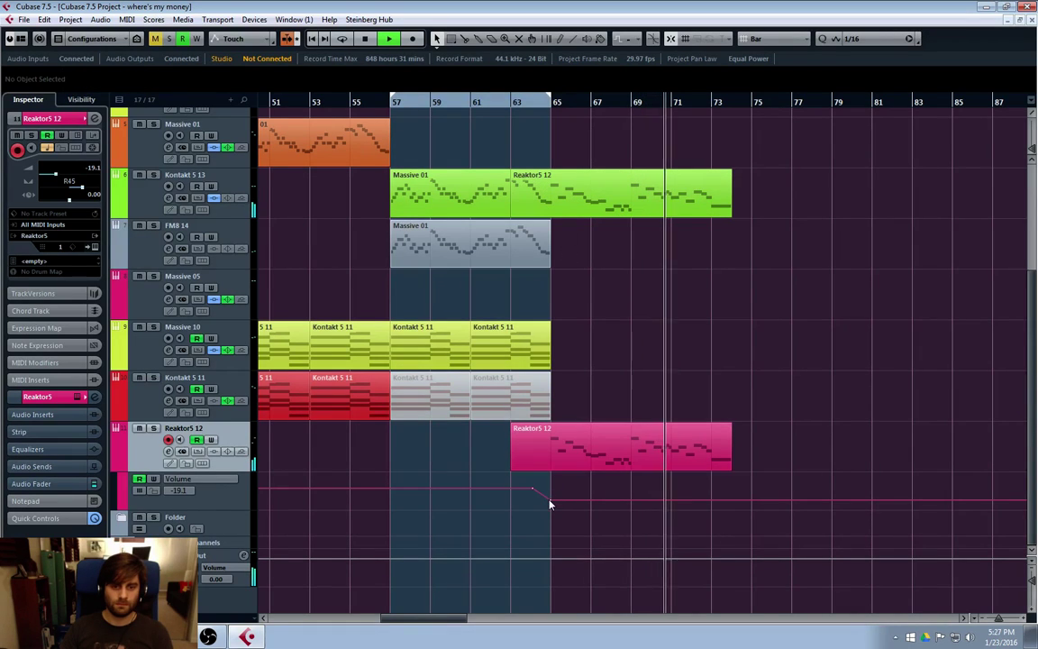
{"action": "left_click_drag", "start_coordinate": [549, 504], "coordinate": [552, 509]}
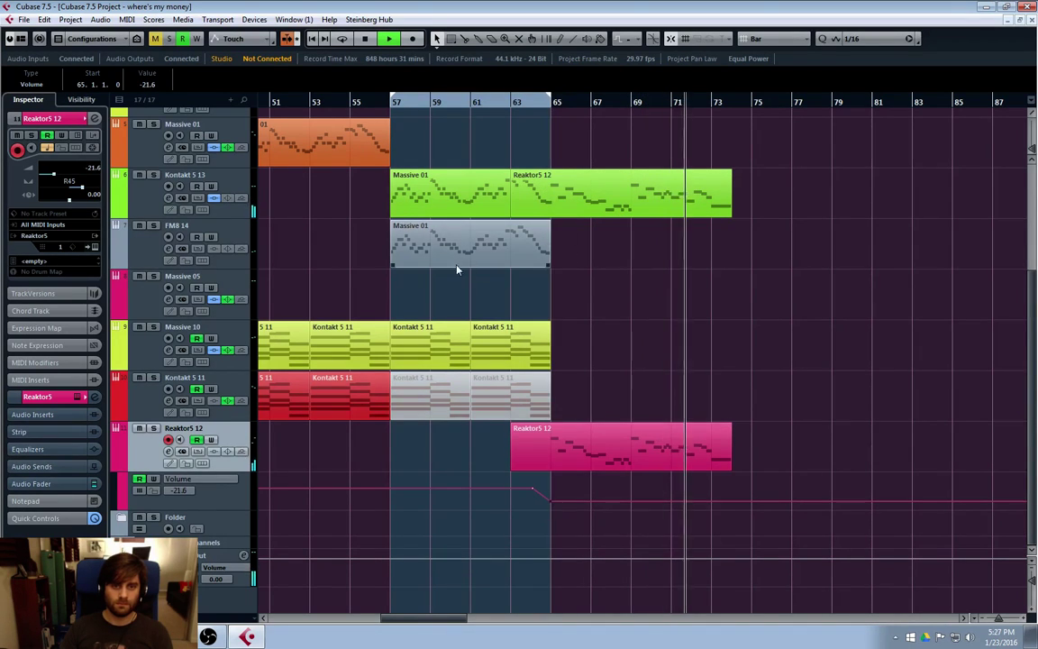
{"action": "left_click", "coordinate": [410, 238]}
Copy the Kontakt 5 13 track's Reaktor5 12 clip onto the Kontakt 5 11 track at bar 63 and audition it briefly in solo.
{"action": "left_click", "coordinate": [589, 216]}
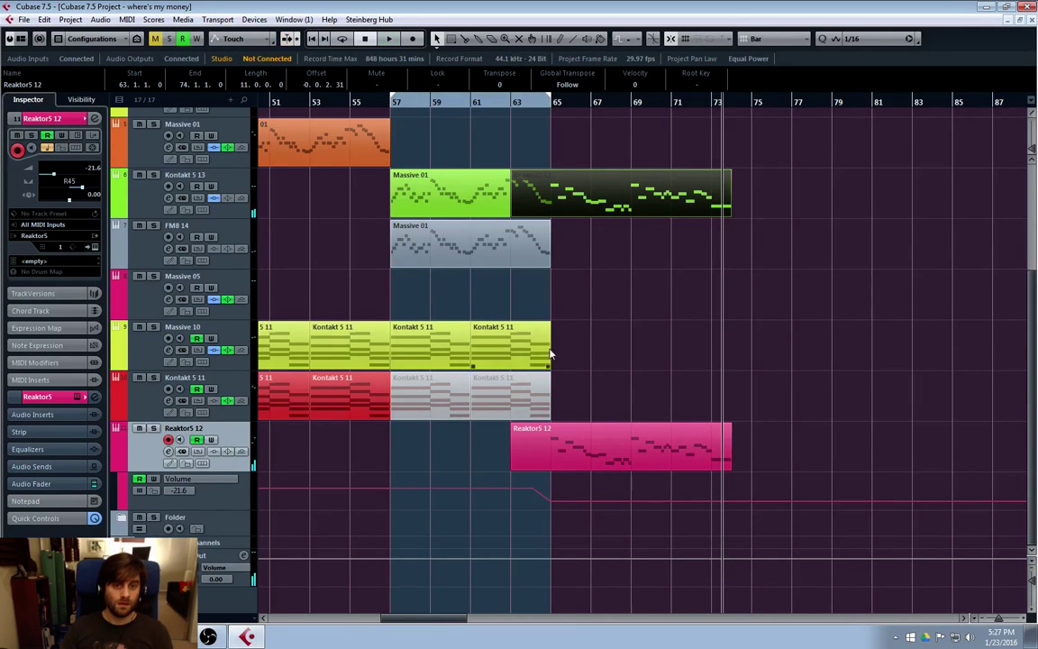
{"action": "left_click", "coordinate": [528, 104]}
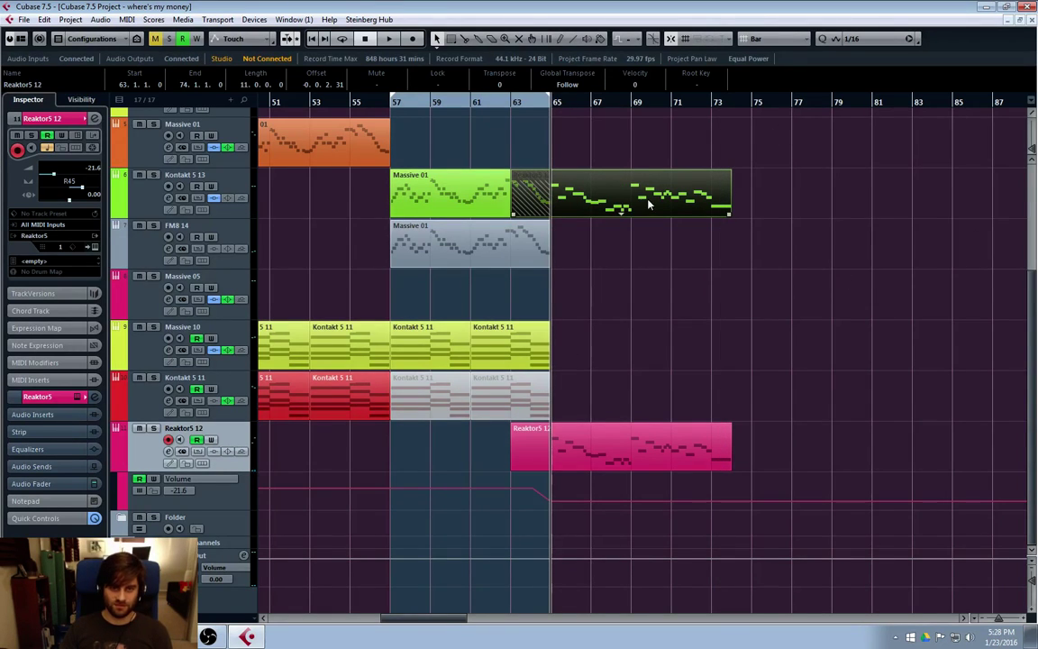
{"action": "left_click_drag", "start_coordinate": [636, 205], "coordinate": [563, 397]}
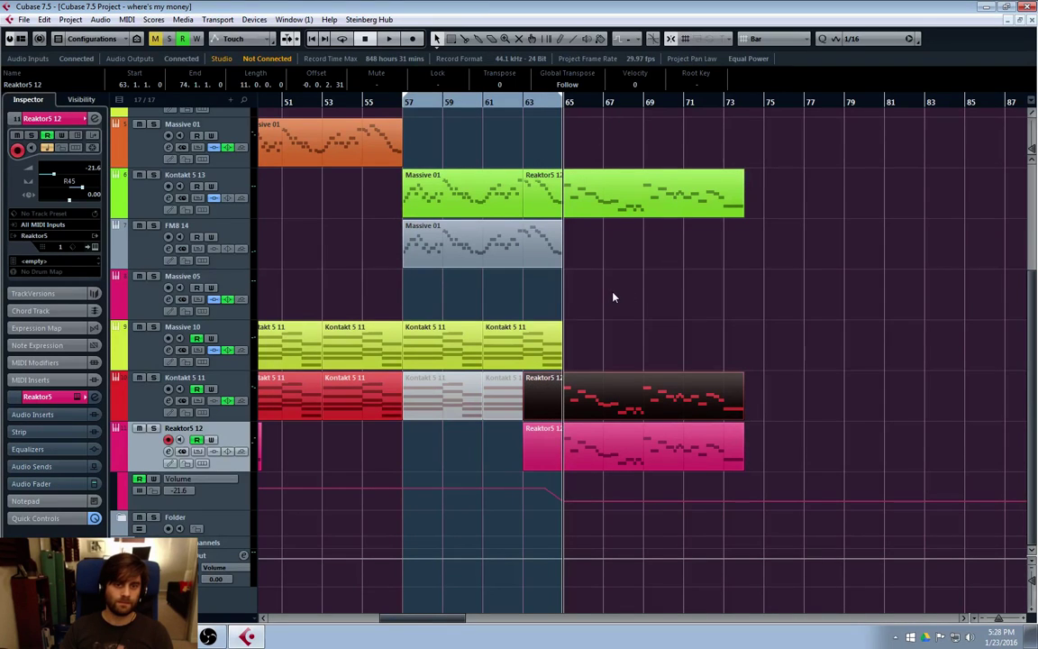
{"action": "key", "text": "space"}
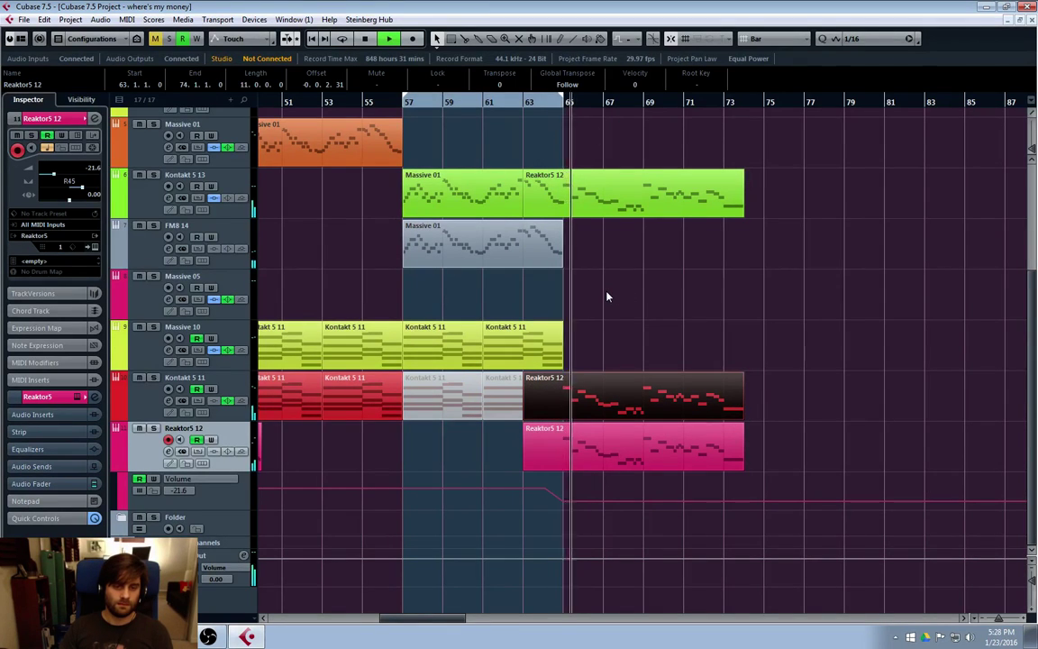
{"action": "left_click", "coordinate": [146, 388]}
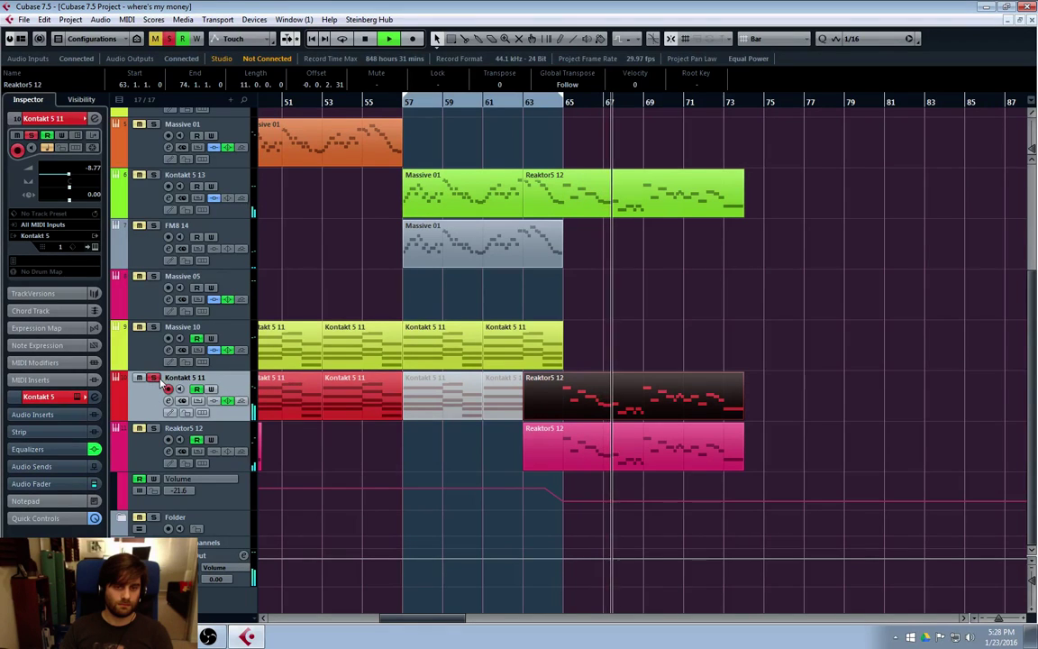
{"action": "left_click", "coordinate": [153, 378]}
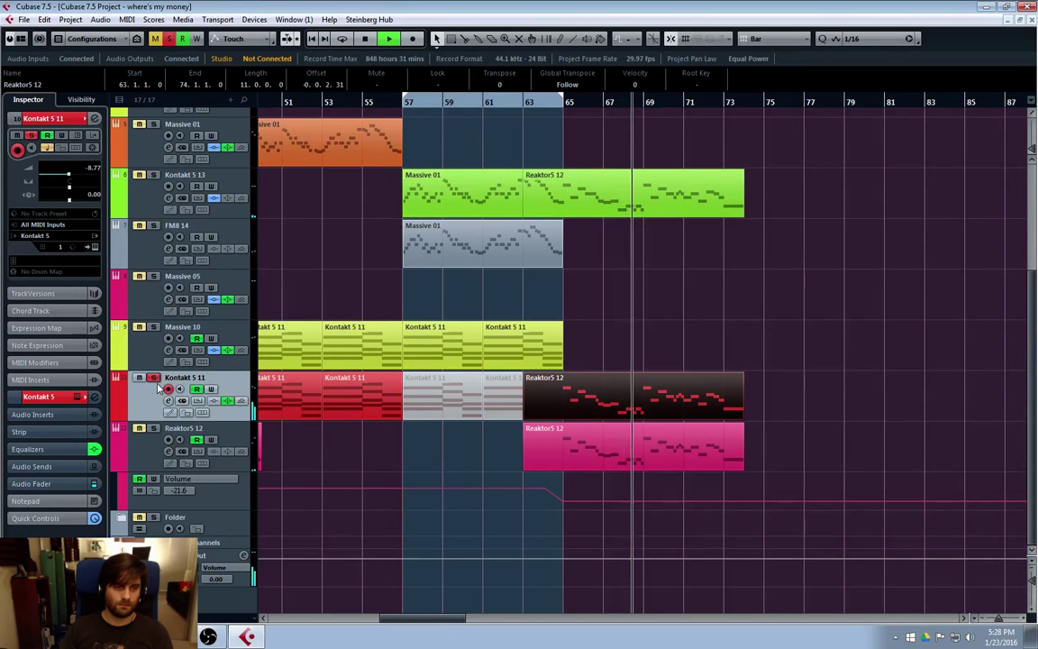
{"action": "left_click", "coordinate": [154, 382]}
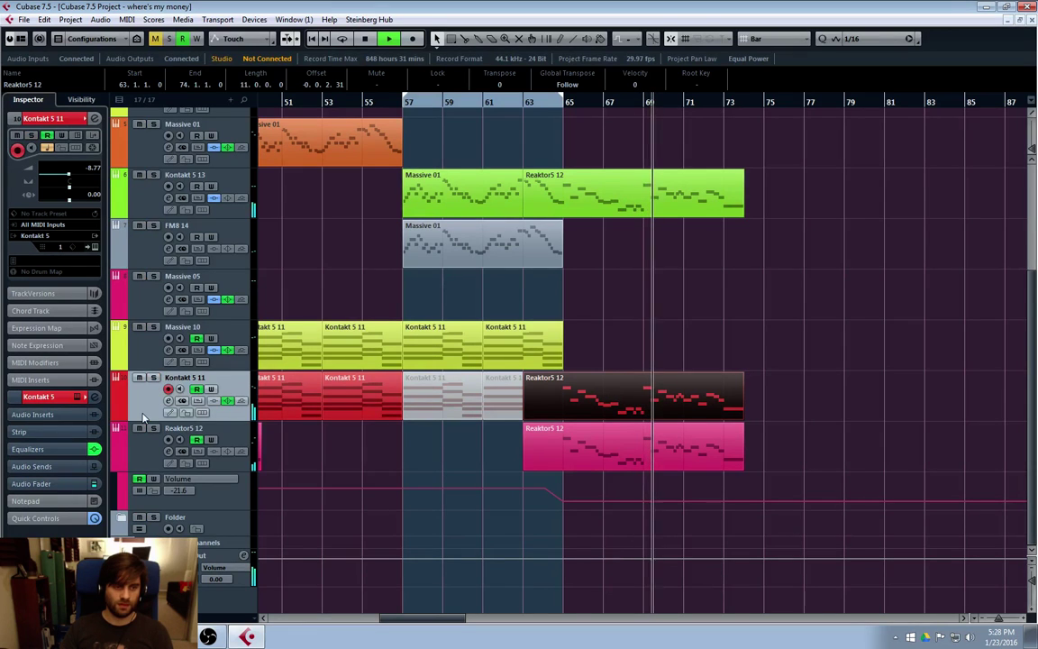
Transpose all notes of the Kontakt 5 11 track's Reaktor5 12 clip down two octaves and return to the project.
{"action": "double_click", "coordinate": [701, 405]}
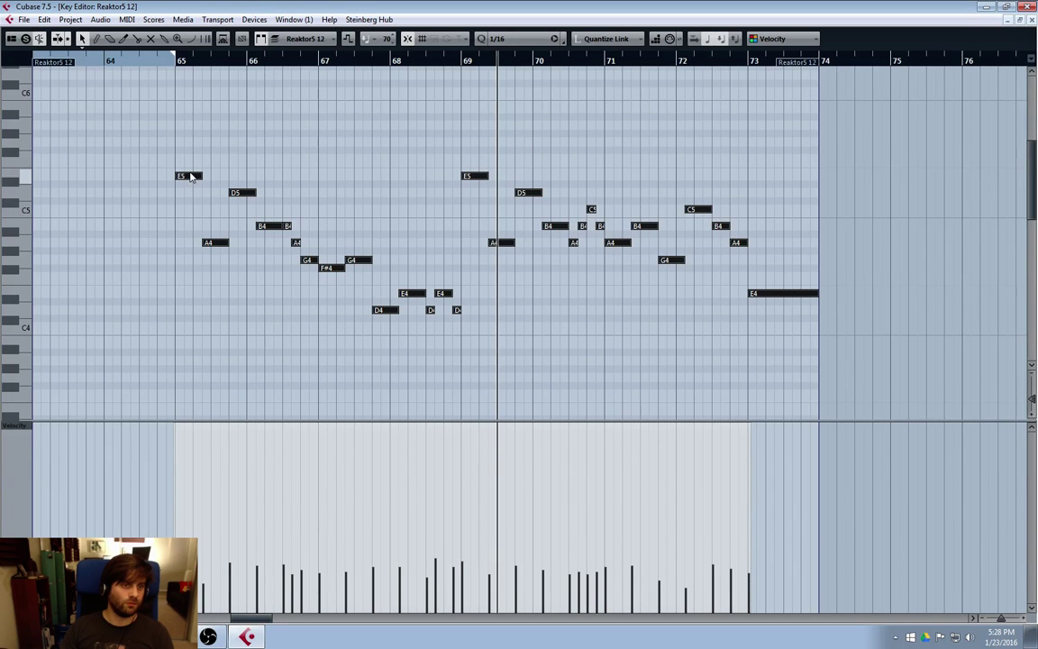
{"action": "left_click_drag", "start_coordinate": [192, 177], "coordinate": [192, 297]}
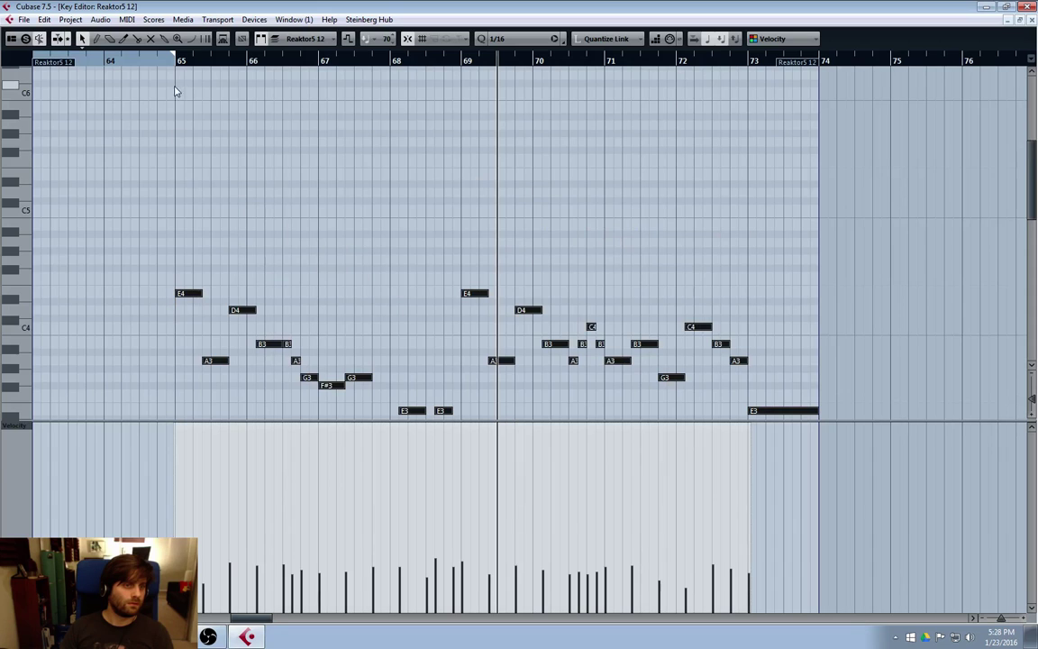
{"action": "scroll", "coordinate": [280, 231], "scroll_direction": "down", "scroll_amount": 2}
{"action": "left_click", "coordinate": [383, 357]}
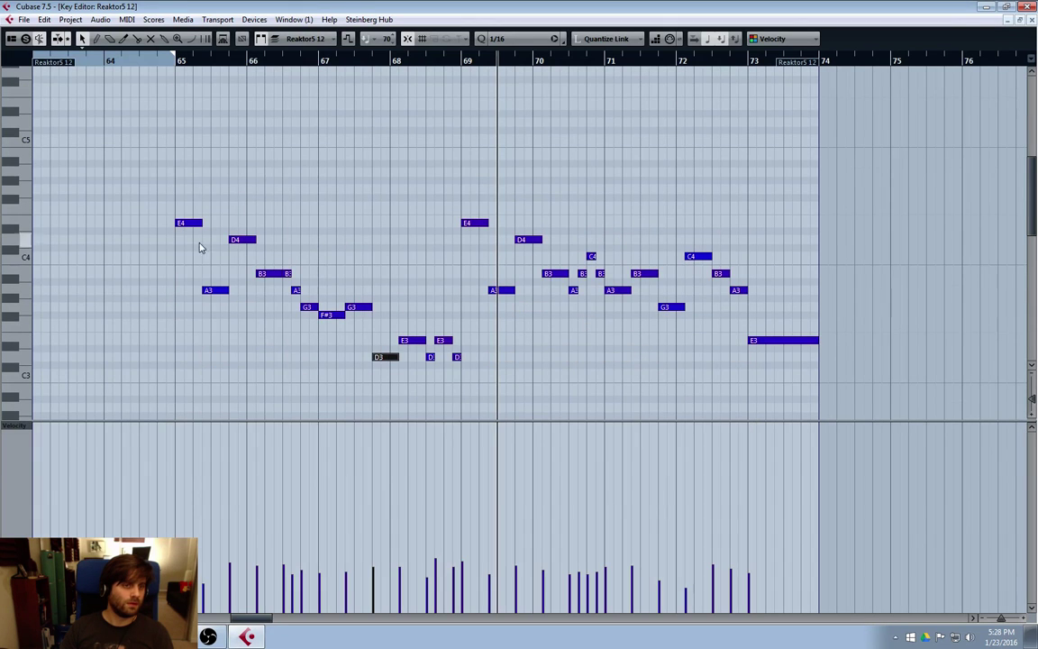
{"action": "key", "text": "ctrl+a"}
{"action": "scroll", "coordinate": [255, 233], "scroll_direction": "down", "scroll_amount": 2}
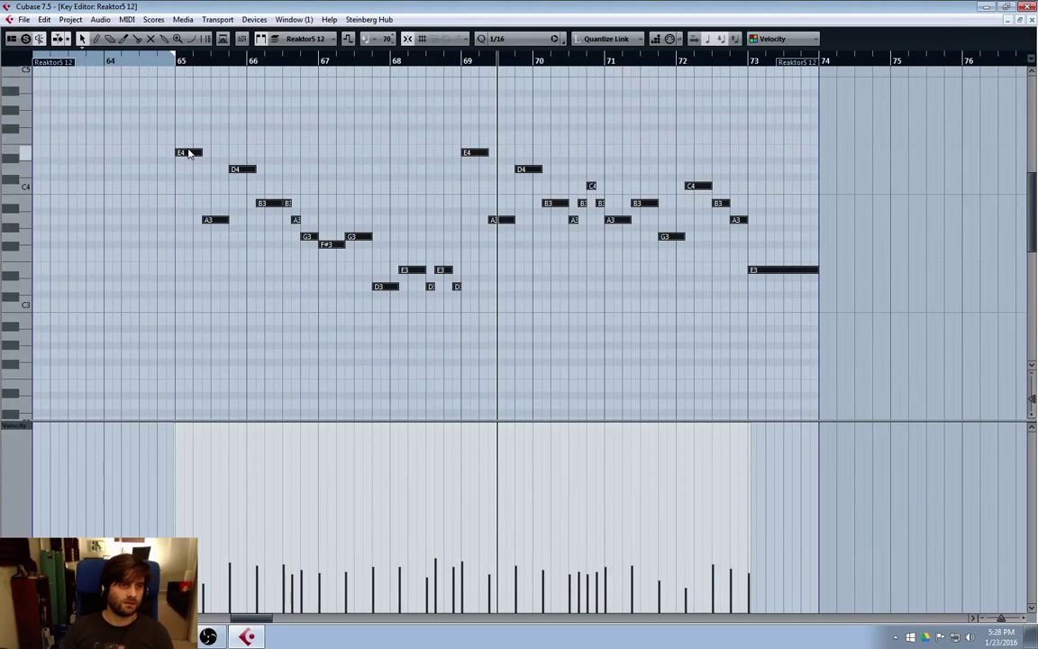
{"action": "left_click_drag", "start_coordinate": [191, 153], "coordinate": [180, 269]}
{"action": "left_click", "coordinate": [1023, 9]}
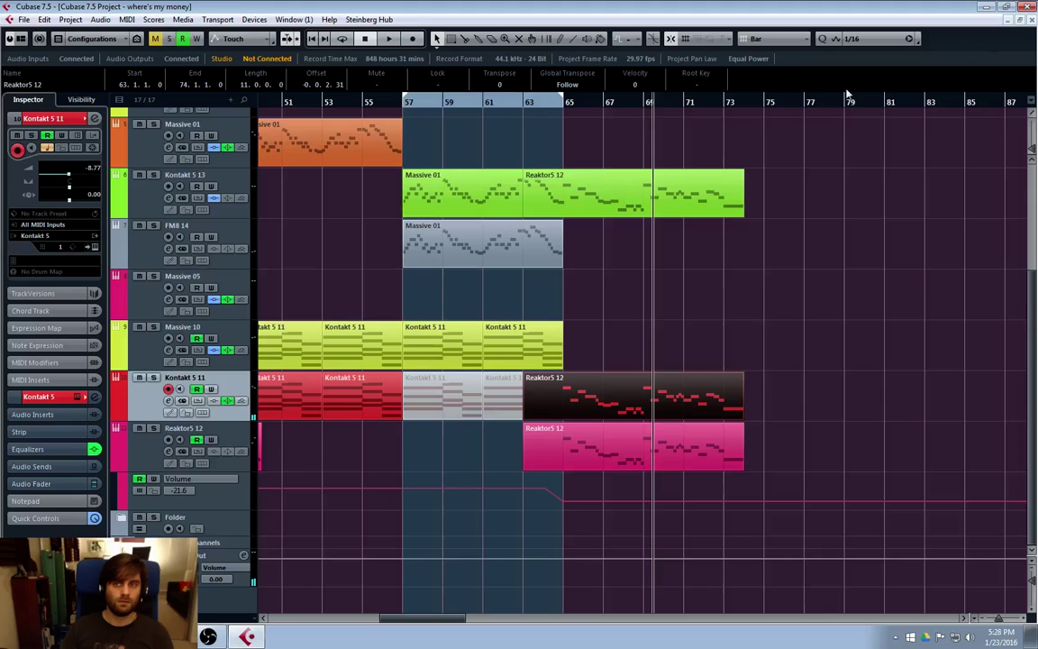
Play the arrangement from bar 65 to about bar 73 and select the clip at bar 63 on the Reaktor5 12 track.
{"action": "left_click", "coordinate": [563, 107]}
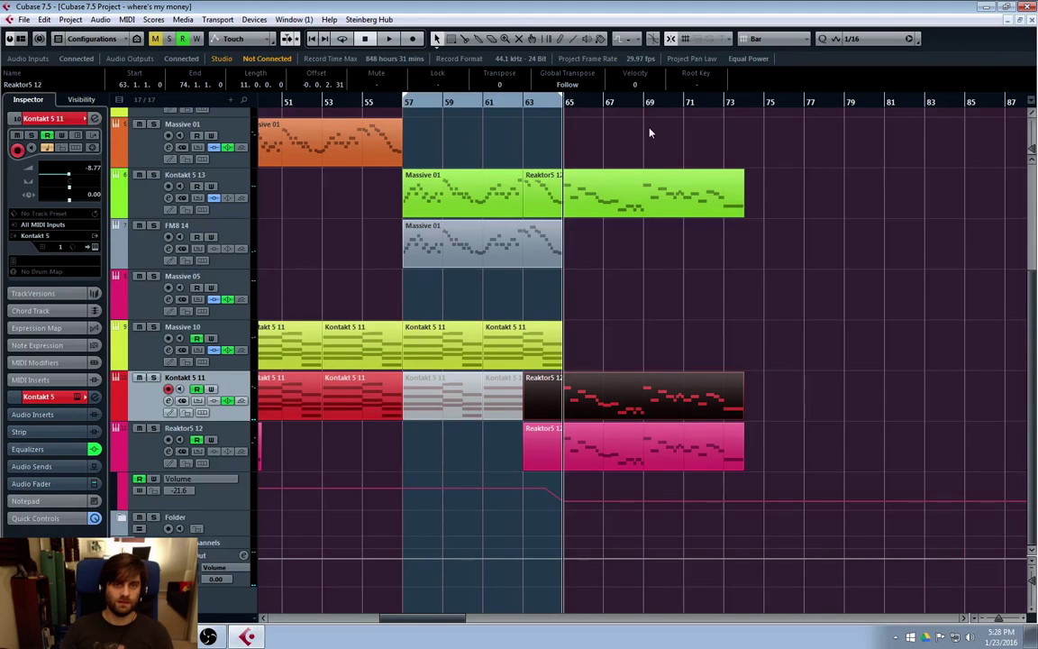
{"action": "key", "text": "space"}
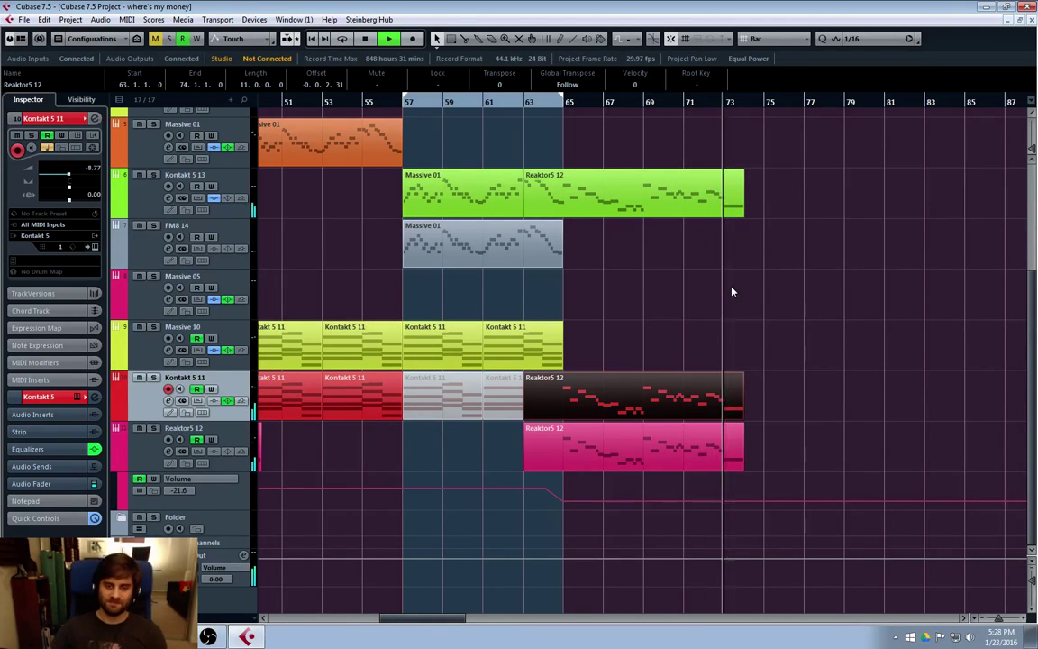
{"action": "key", "text": "space"}
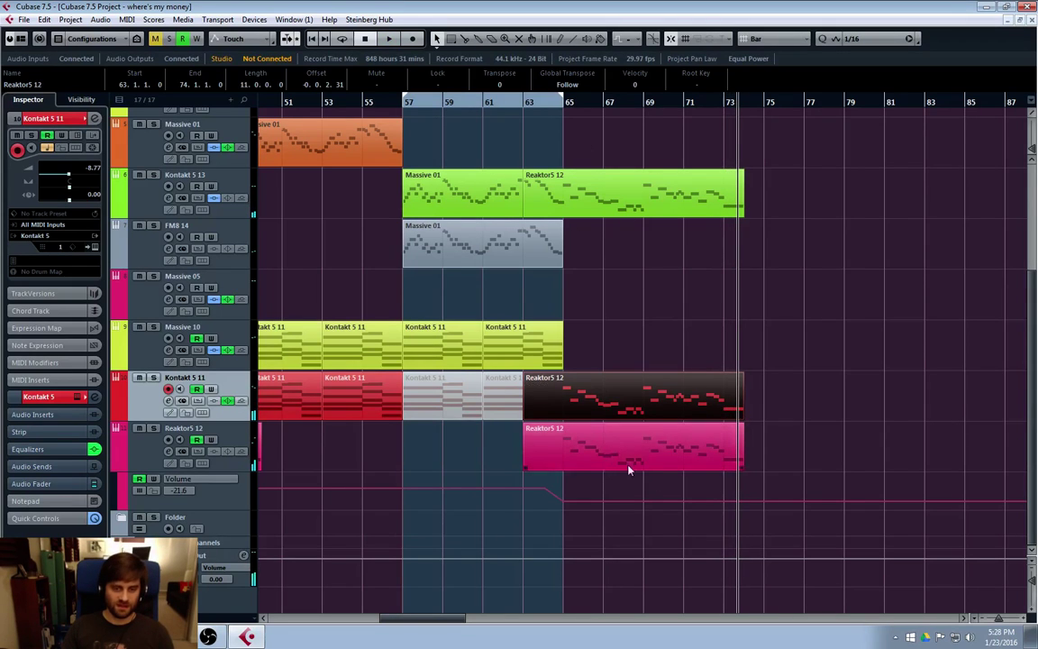
{"action": "left_click", "coordinate": [628, 464]}
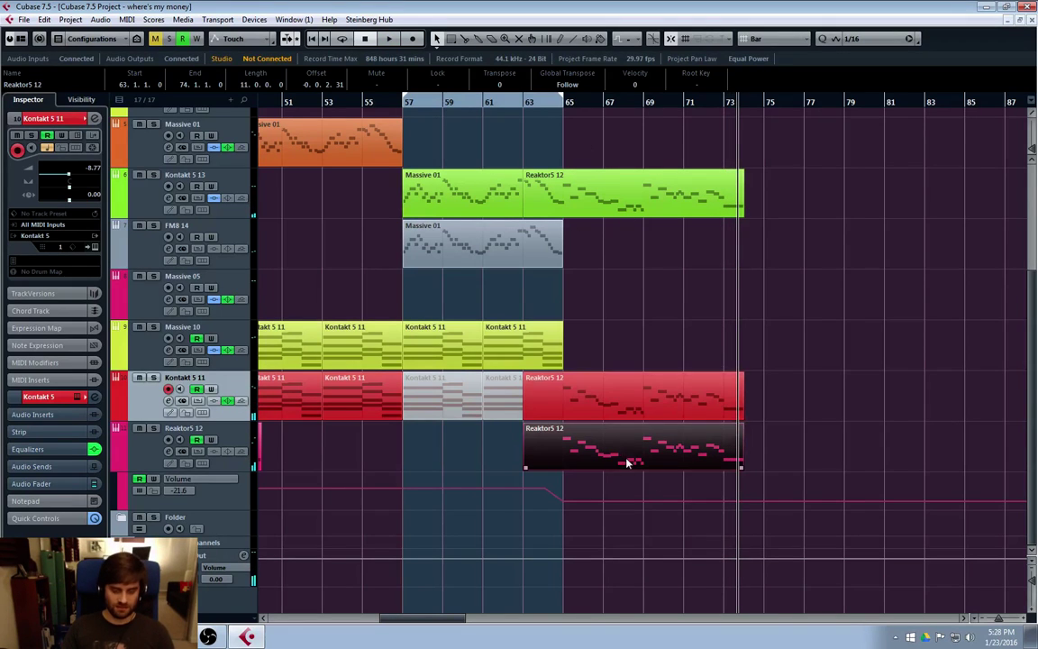
Audition the arrangement from bar 65 with the Reaktor5 12 track's clip at bar 63 muted, and unmute the clip.
{"action": "left_click", "coordinate": [563, 104]}
{"action": "key", "text": "alt+x"}
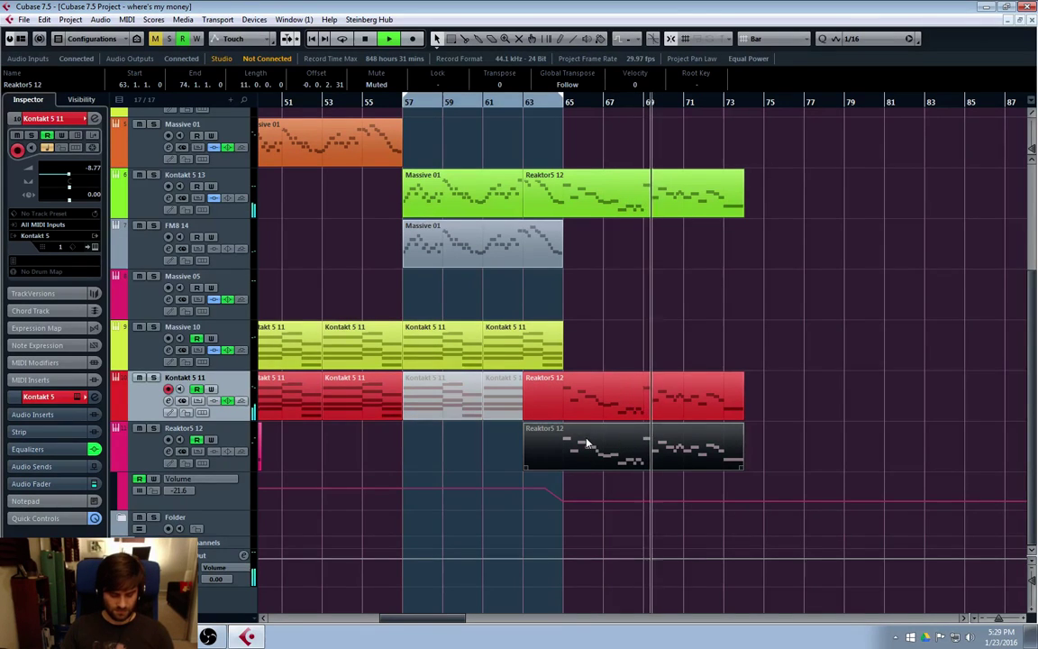
{"action": "key", "text": "7"}
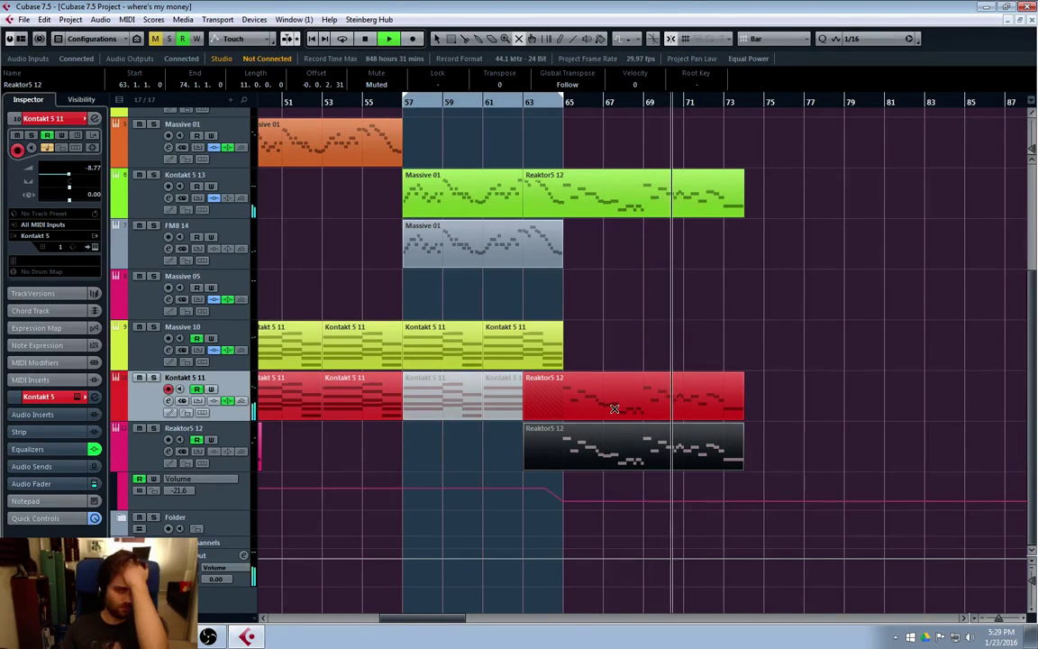
{"action": "key", "text": "1"}
{"action": "left_click", "coordinate": [634, 458]}
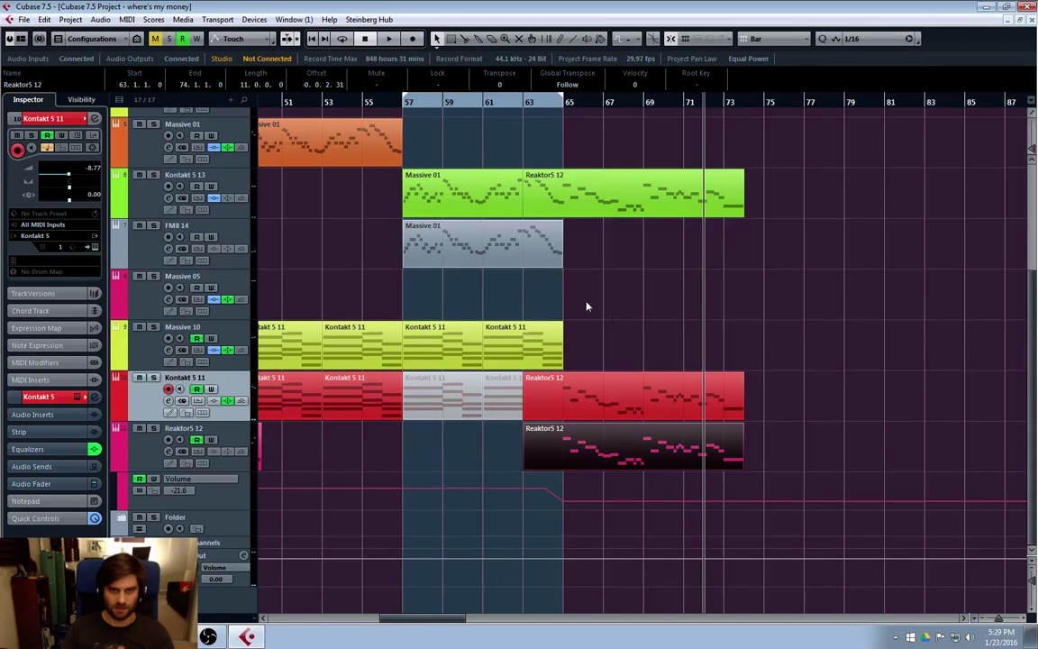
Try the Kontakt 5 11 track's Reaktor5 12 clip on the Massive 10 track, playing from bar 65, and delete it.
{"action": "left_click_drag", "start_coordinate": [614, 405], "coordinate": [614, 350]}
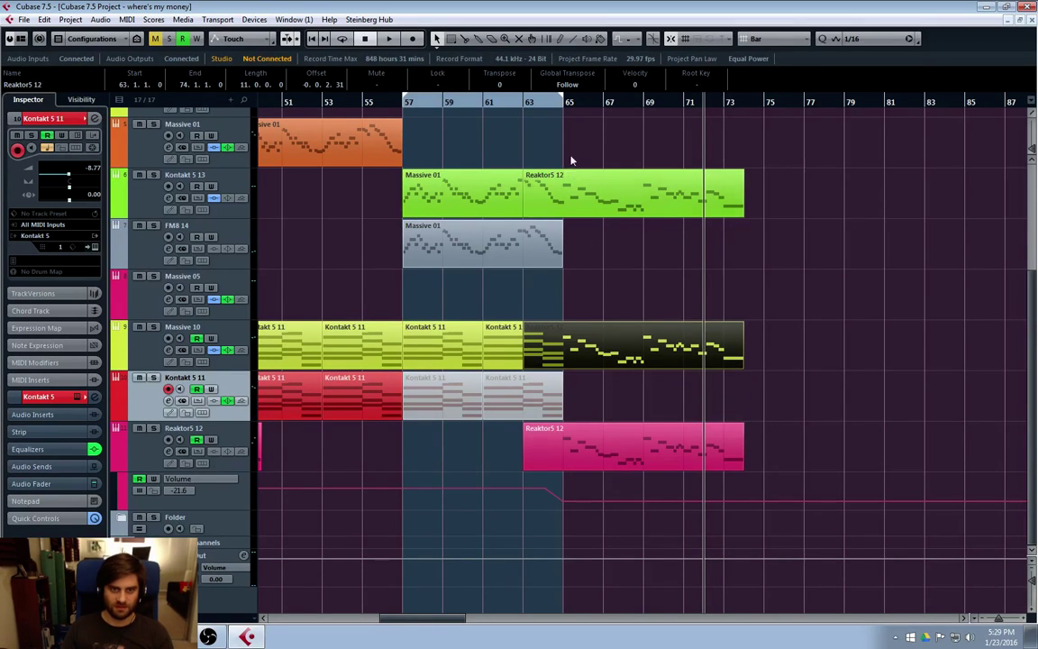
{"action": "left_click", "coordinate": [564, 102]}
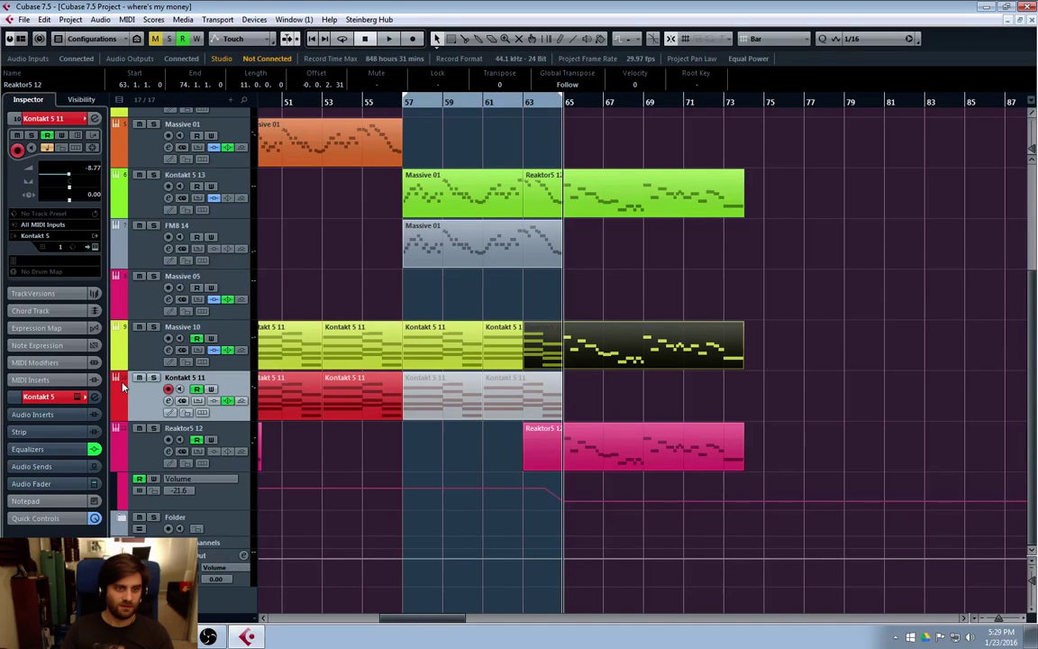
{"action": "key", "text": "space"}
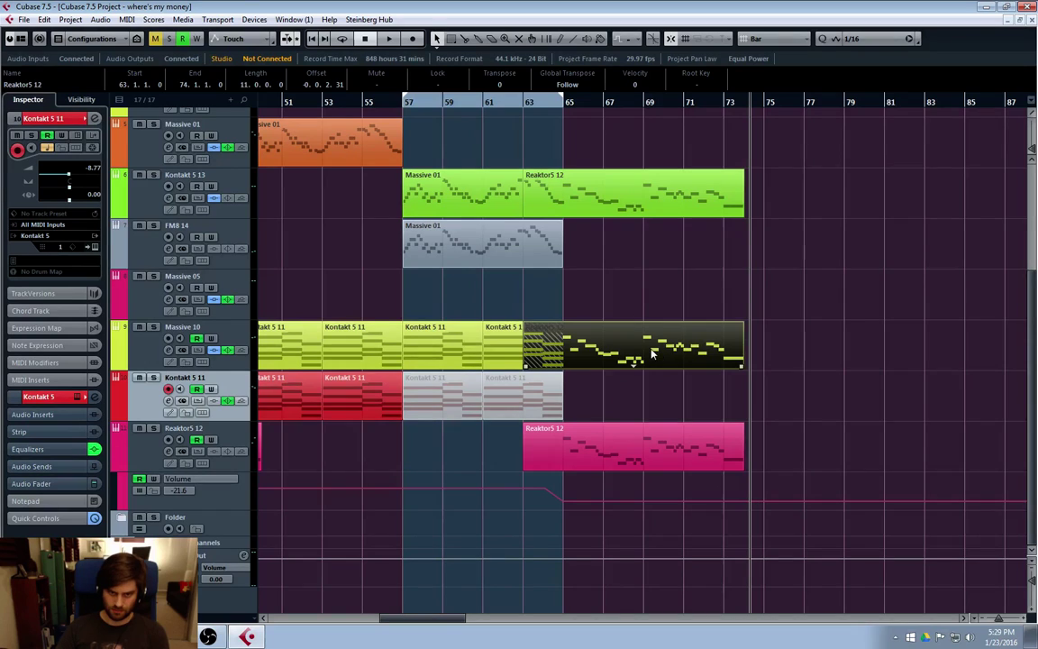
{"action": "key", "text": "Delete"}
Duplicate the Massive 10 track's two Kontakt 5 11 clips from bars 57 to 65 to start at bar 65, and play them.
{"action": "left_click", "coordinate": [533, 356]}
{"action": "left_click_drag", "start_coordinate": [664, 344], "coordinate": [545, 336]}
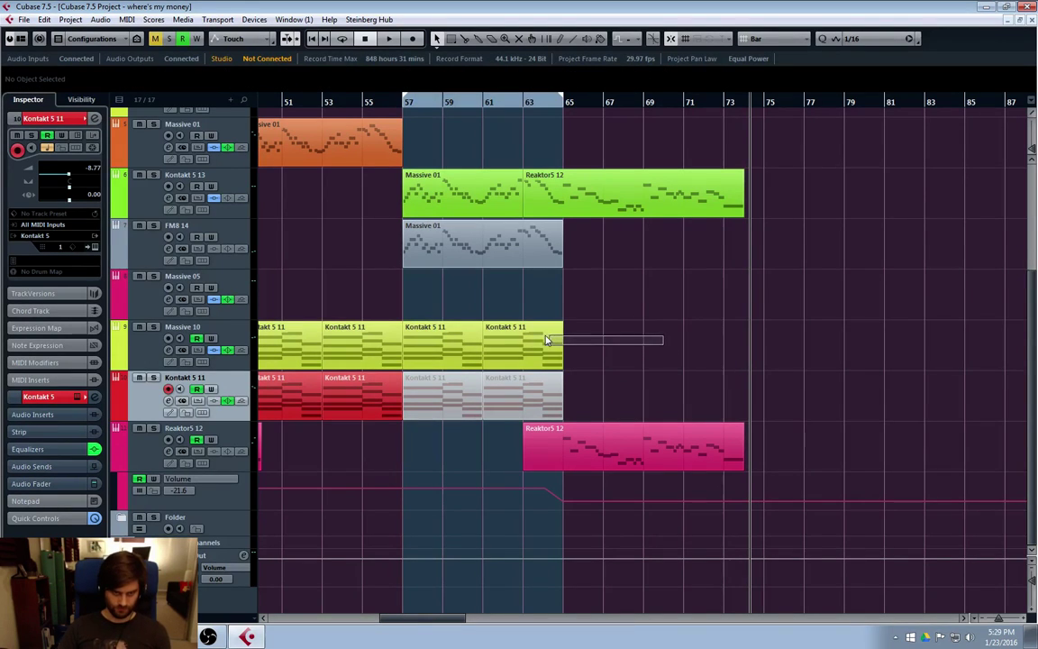
{"action": "left_click_drag", "start_coordinate": [418, 346], "coordinate": [415, 346]}
{"action": "key", "text": "ctrl+d"}
{"action": "key", "text": "space"}
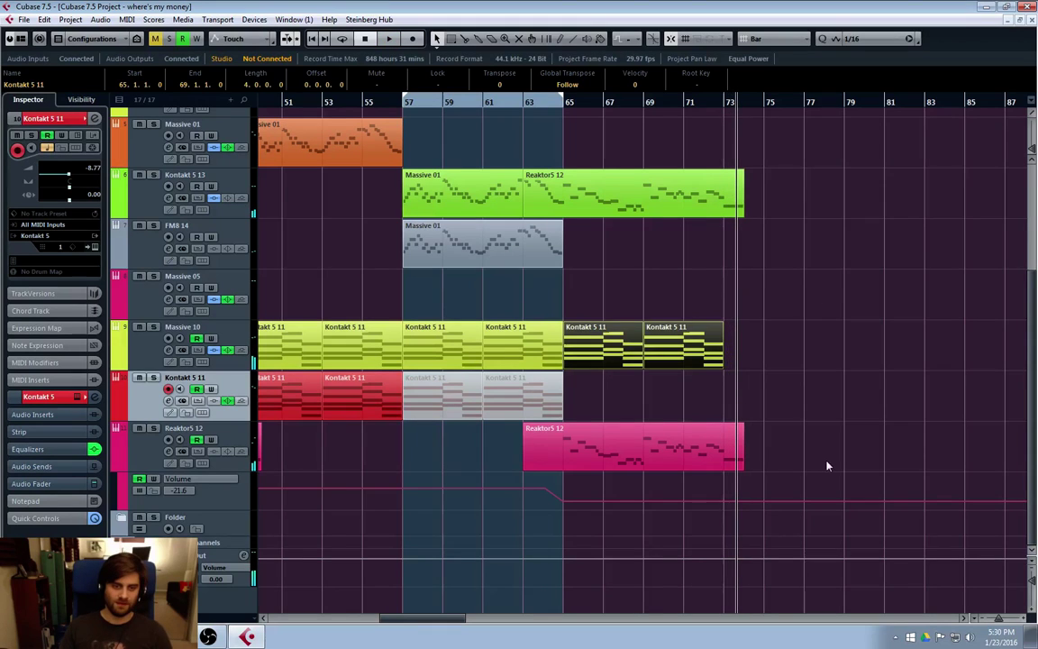
Hide the Reaktor5 12 track's volume automation lane and play the song from the beginning.
{"action": "left_click", "coordinate": [505, 531]}
{"action": "left_click", "coordinate": [117, 467]}
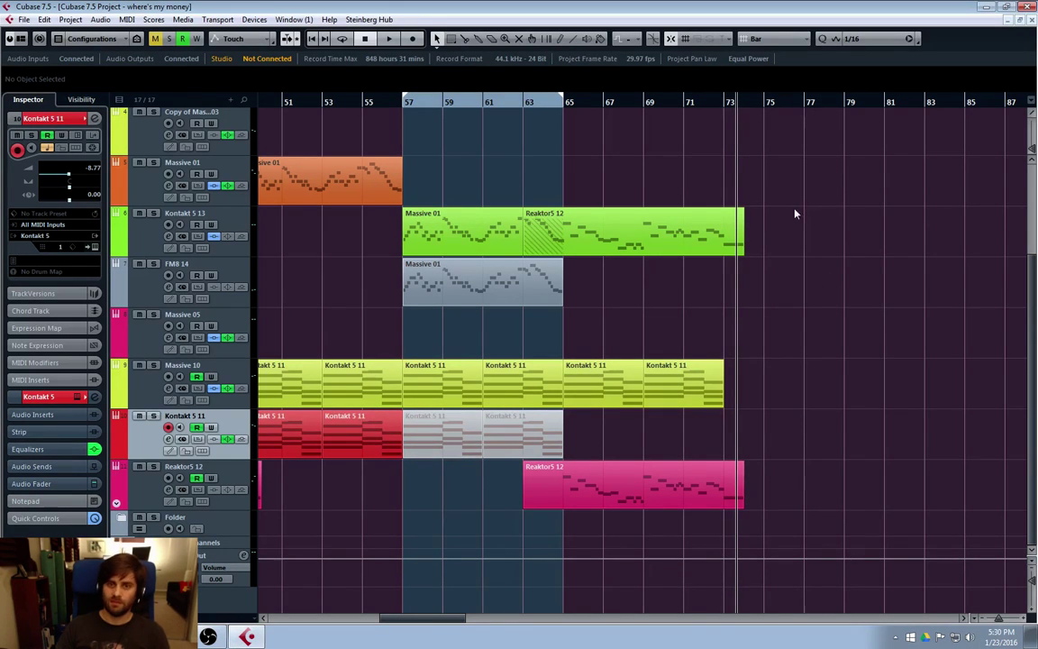
{"action": "key", "text": "Home"}
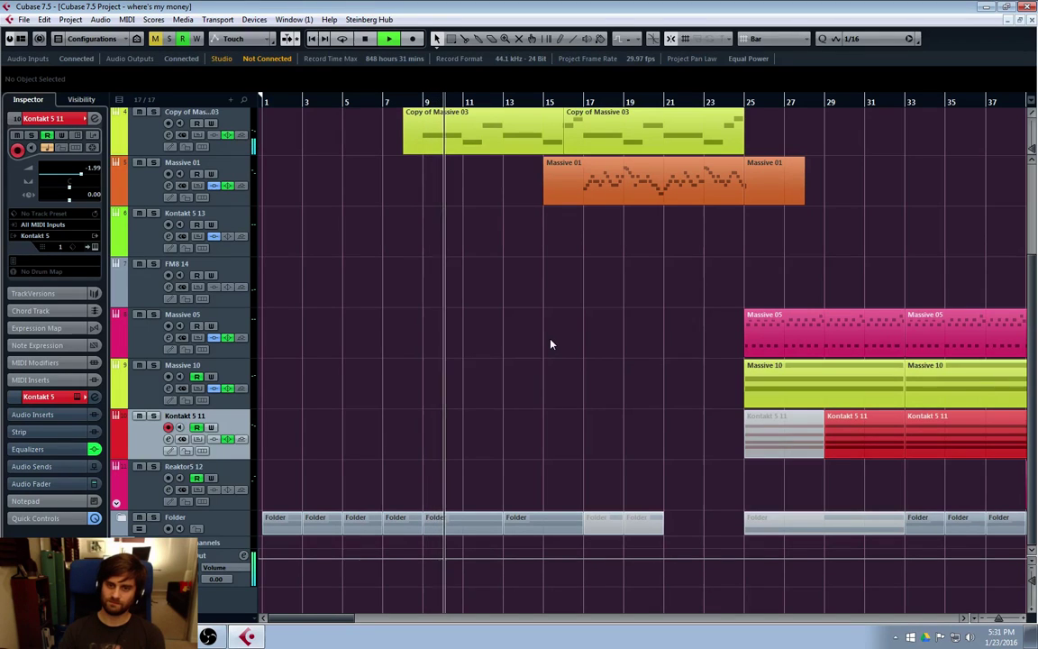
Raise the Copy of Reaktor5 02 track's volume automation to -1.61 from bar 33, with a short ramp before it.
{"action": "scroll", "coordinate": [484, 382], "scroll_direction": "up", "scroll_amount": 3}
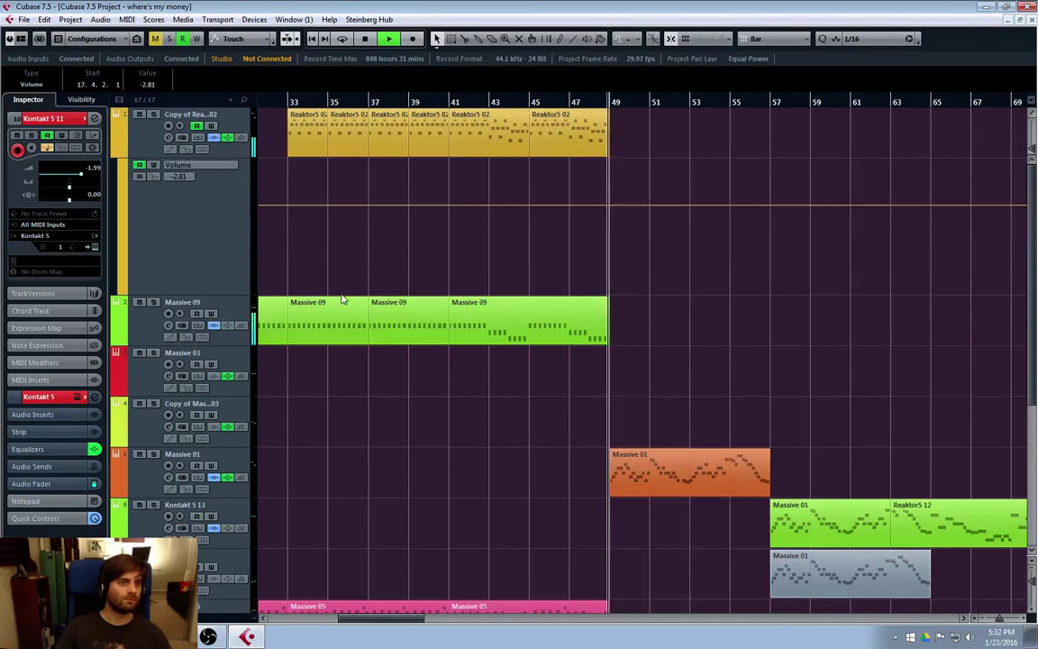
{"action": "left_click_drag", "start_coordinate": [382, 620], "coordinate": [358, 621]}
{"action": "left_click_drag", "start_coordinate": [515, 205], "coordinate": [540, 203]}
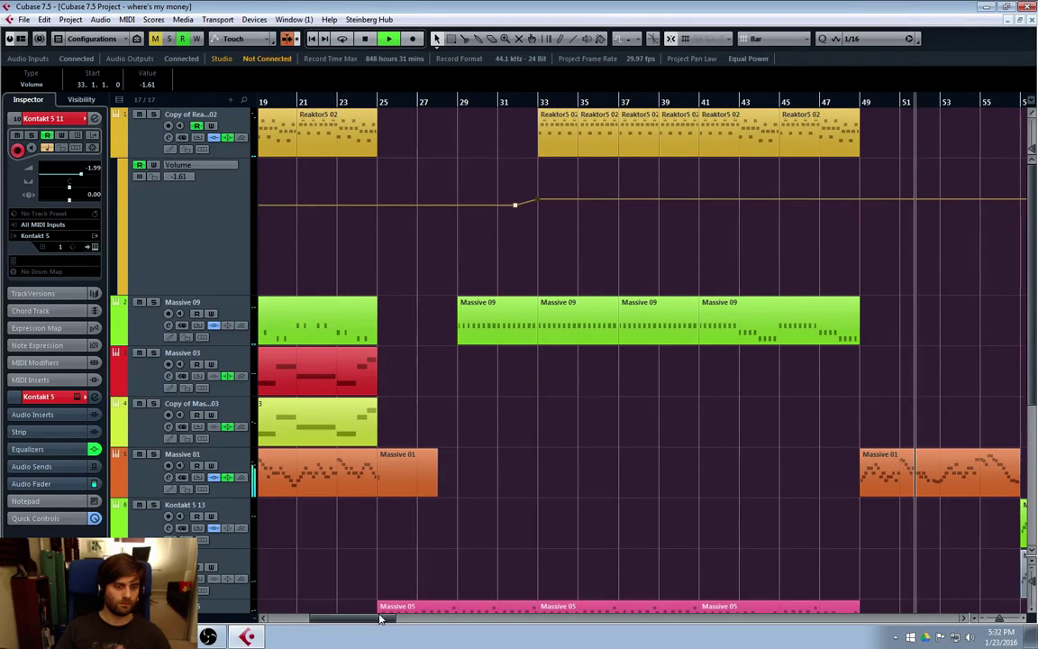
Listen through the later sections and replay the arrangement from bar 65 to examine how its layers work together.
{"action": "mouse_move", "coordinate": [383, 622]}
{"action": "left_mouse_down"}
{"action": "mouse_move", "coordinate": [523, 626]}
{"action": "mouse_move", "coordinate": [348, 622]}
{"action": "mouse_move", "coordinate": [382, 619]}
{"action": "left_mouse_up"}
{"action": "scroll", "coordinate": [972, 433], "scroll_direction": "down", "scroll_amount": 2}
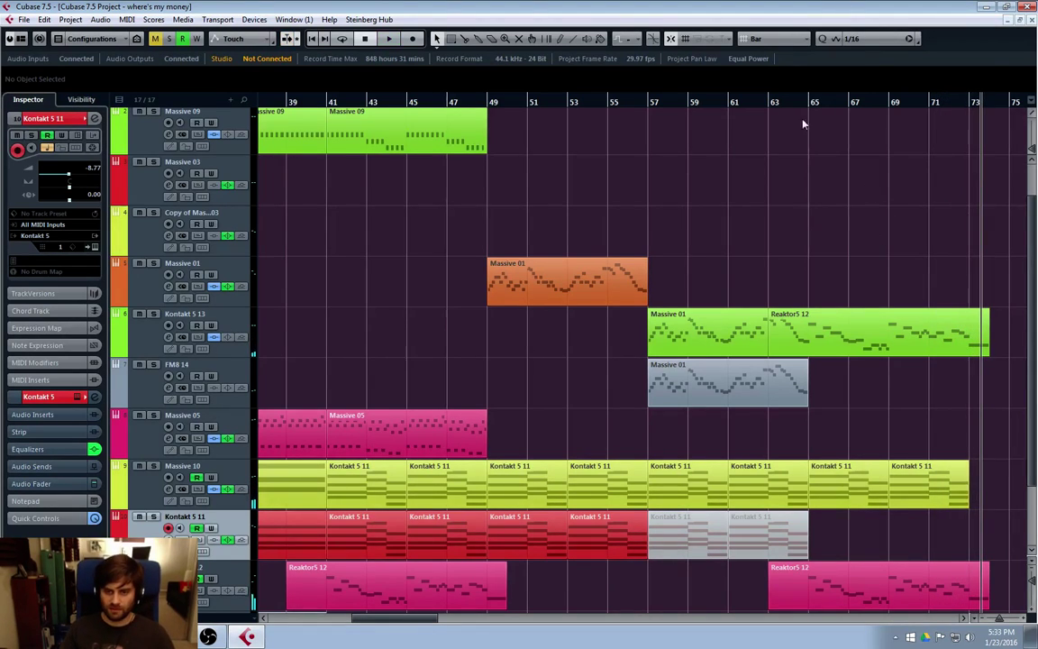
{"action": "left_click", "coordinate": [775, 105]}
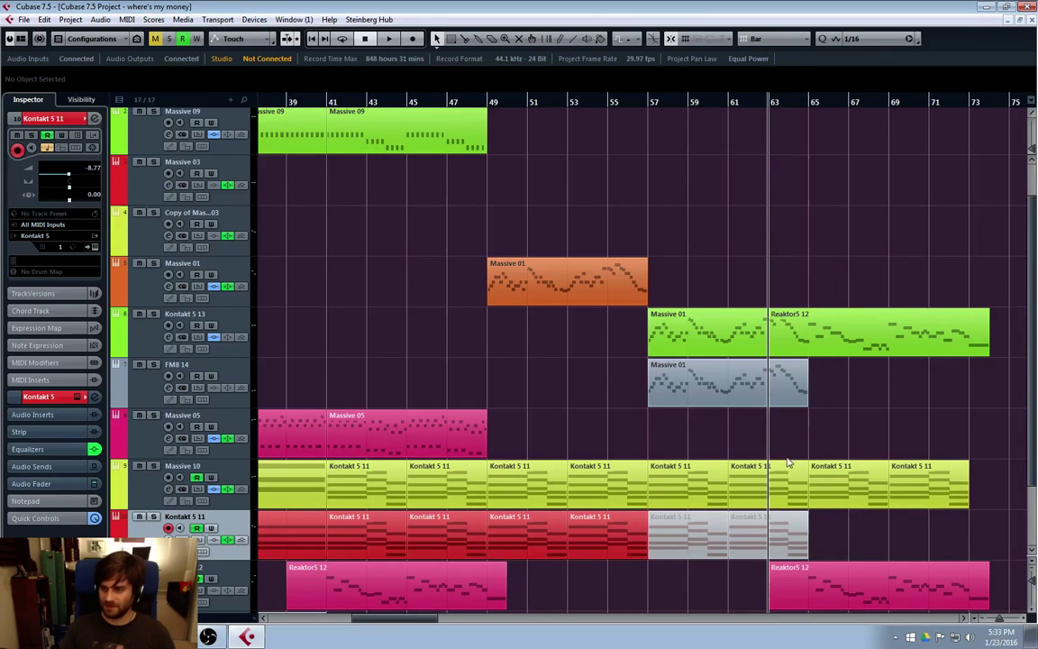
{"action": "left_click", "coordinate": [814, 105]}
{"action": "left_click", "coordinate": [732, 106]}
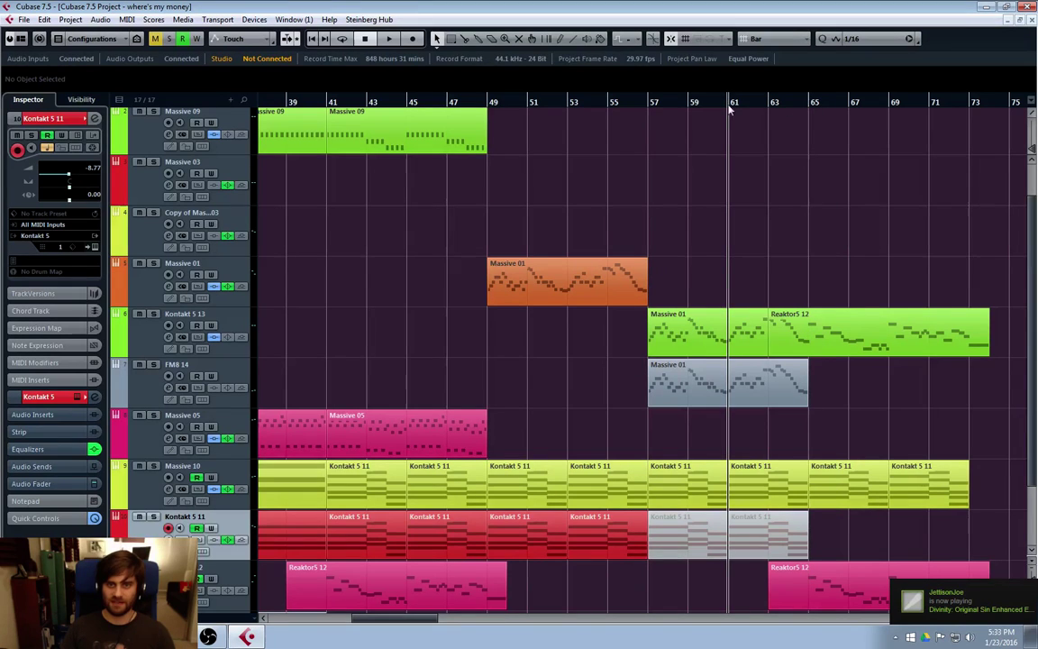
{"action": "left_click", "coordinate": [657, 106]}
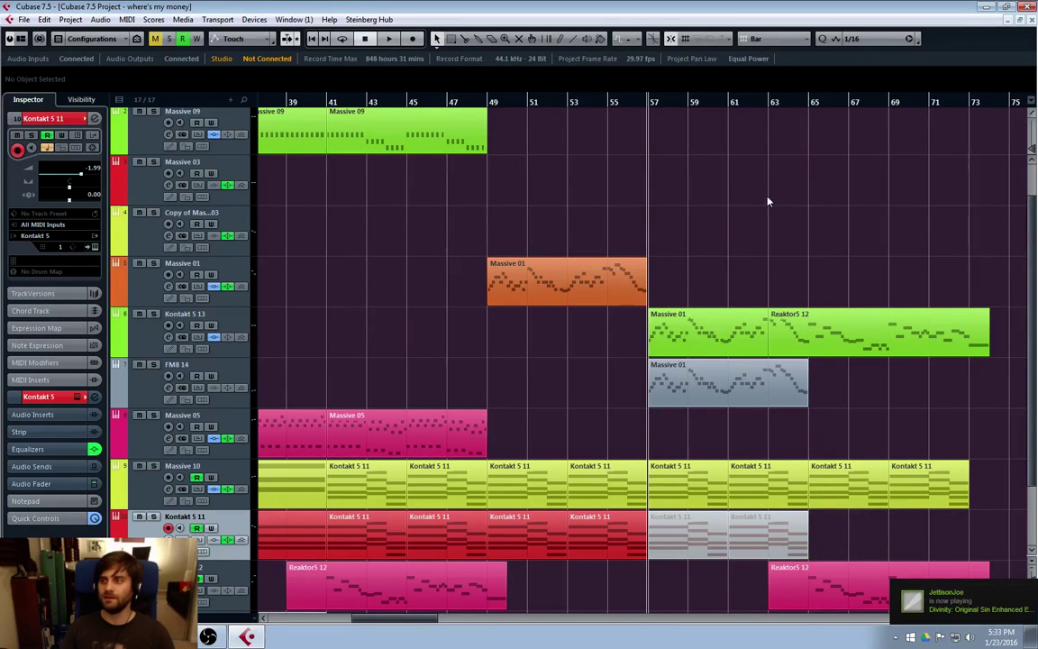
{"action": "left_click", "coordinate": [811, 104]}
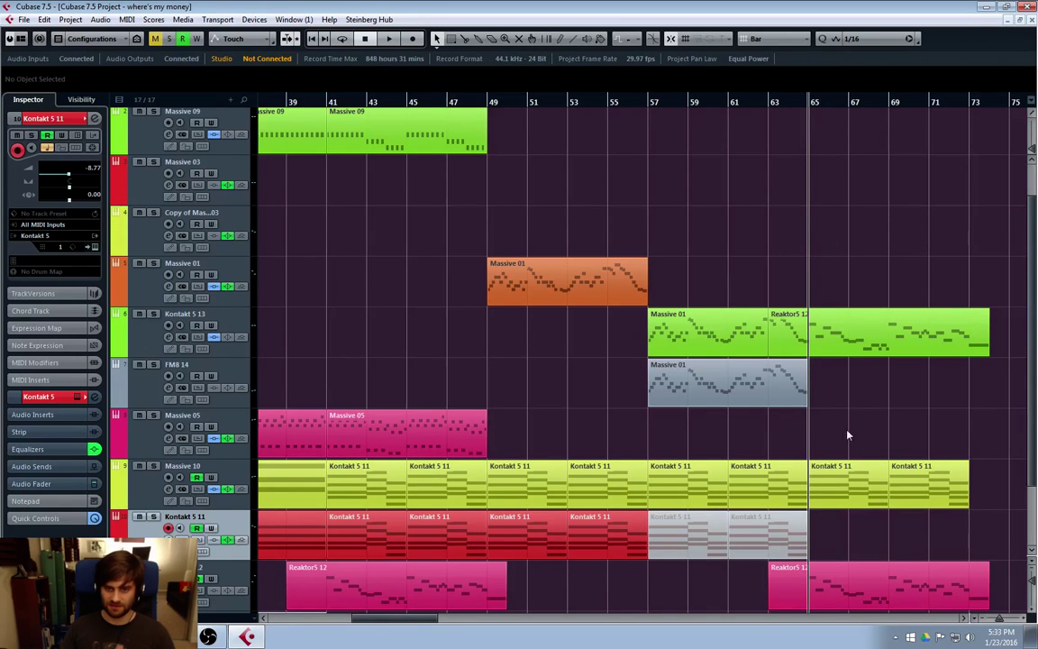
{"action": "left_click_drag", "start_coordinate": [403, 624], "coordinate": [417, 623]}
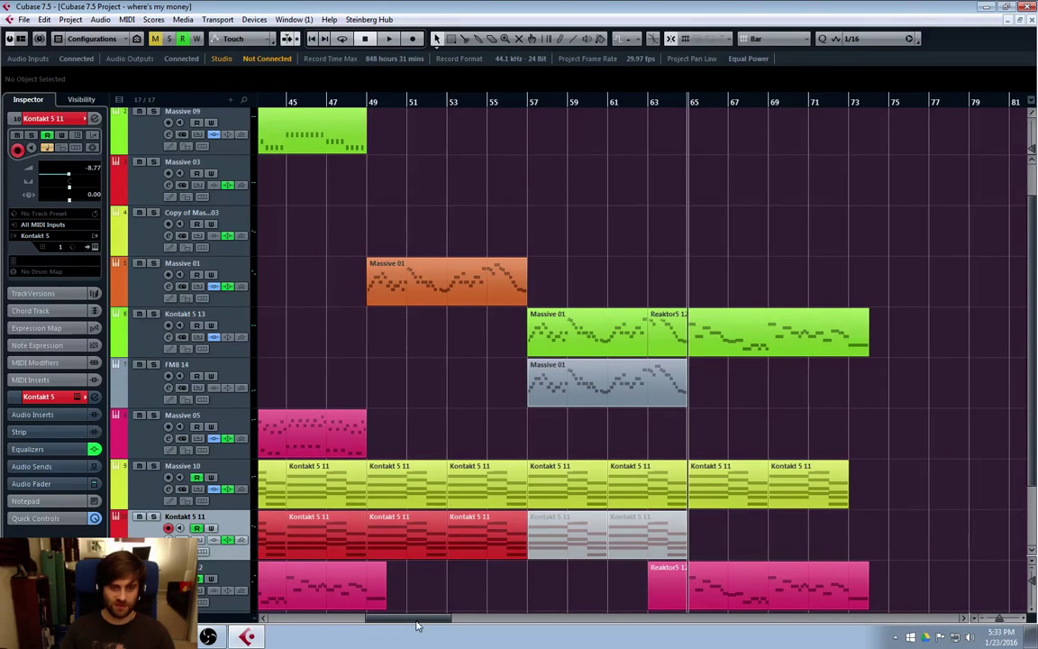
{"action": "key", "text": "space"}
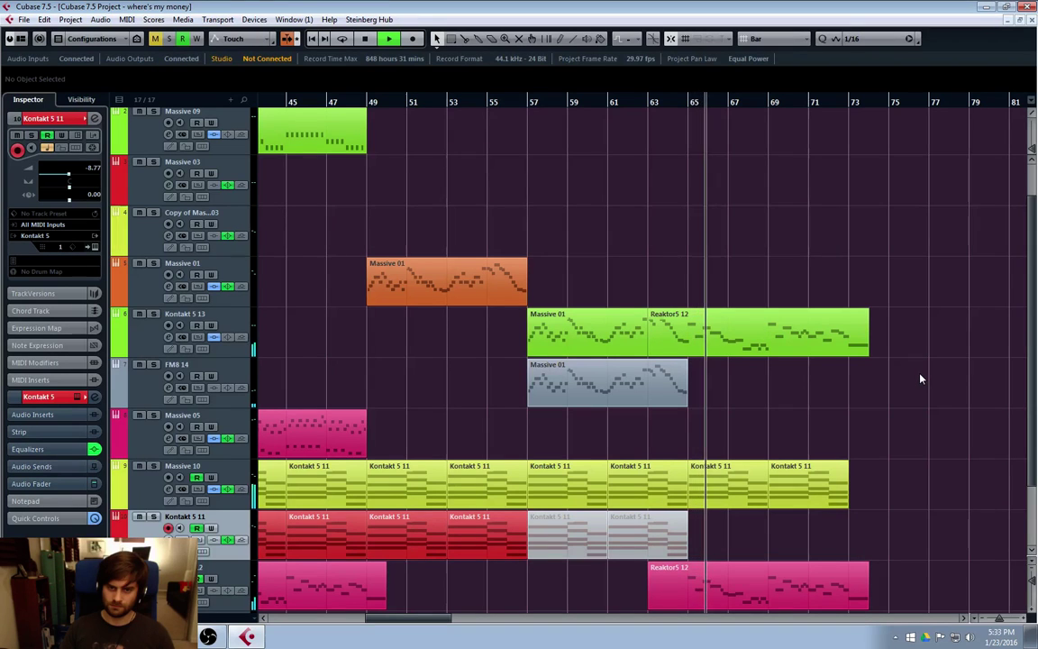
{"action": "scroll", "coordinate": [778, 332], "scroll_direction": "up", "scroll_amount": 1}
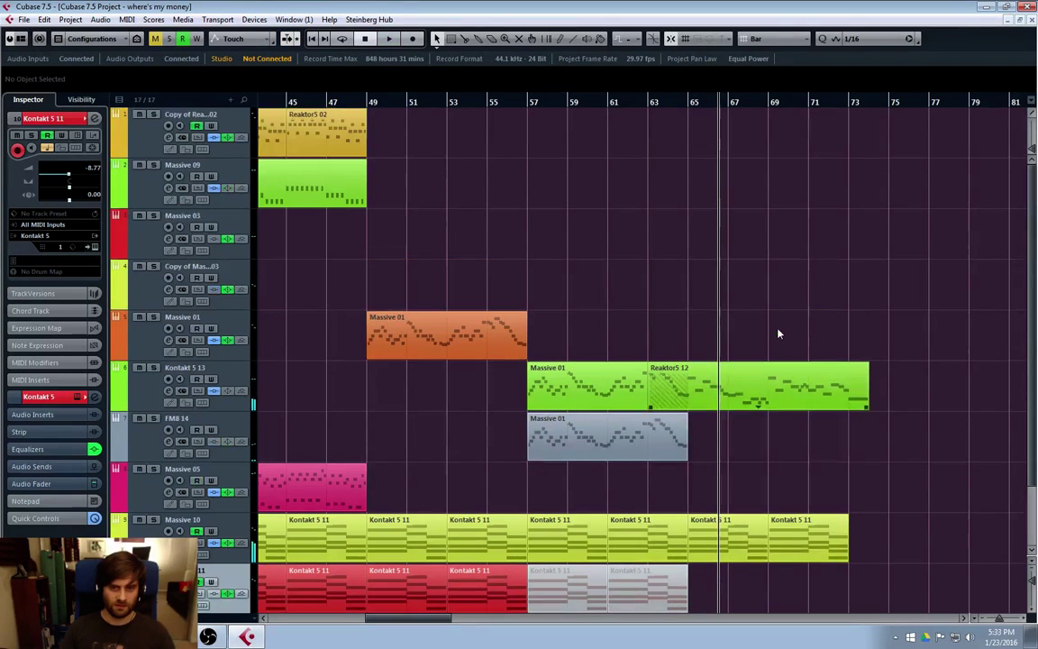
Mute the Massive 10 track's clips at bars 65 and 69 and return the playback position to bar 65.
{"action": "scroll", "coordinate": [778, 342], "scroll_direction": "down", "scroll_amount": 3}
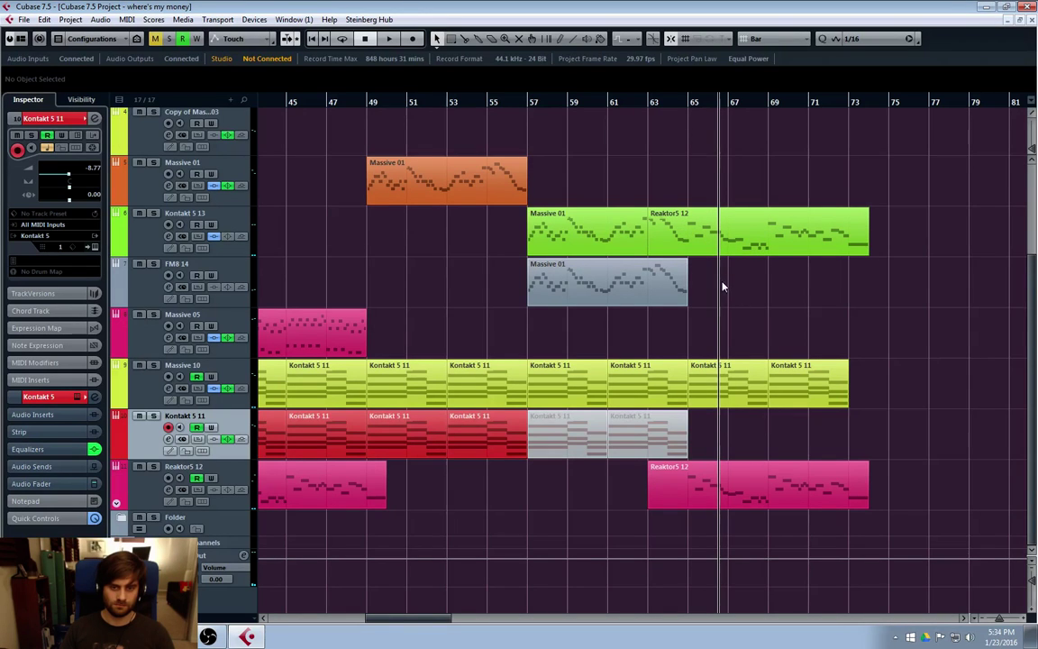
{"action": "key", "text": "7"}
{"action": "left_click_drag", "start_coordinate": [723, 384], "coordinate": [801, 379]}
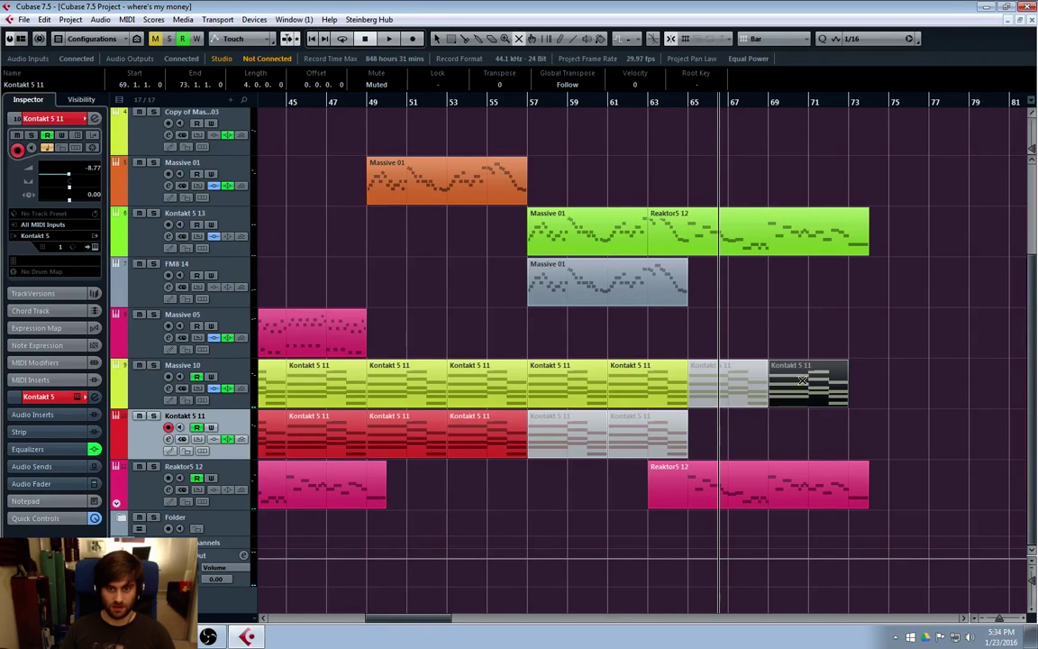
{"action": "left_click", "coordinate": [678, 106]}
{"action": "key", "text": "1"}
Duplicate the Massive 09 track's clip at bar 41 and move the copy to bar 65.
{"action": "scroll", "coordinate": [336, 289], "scroll_direction": "up", "scroll_amount": 3}
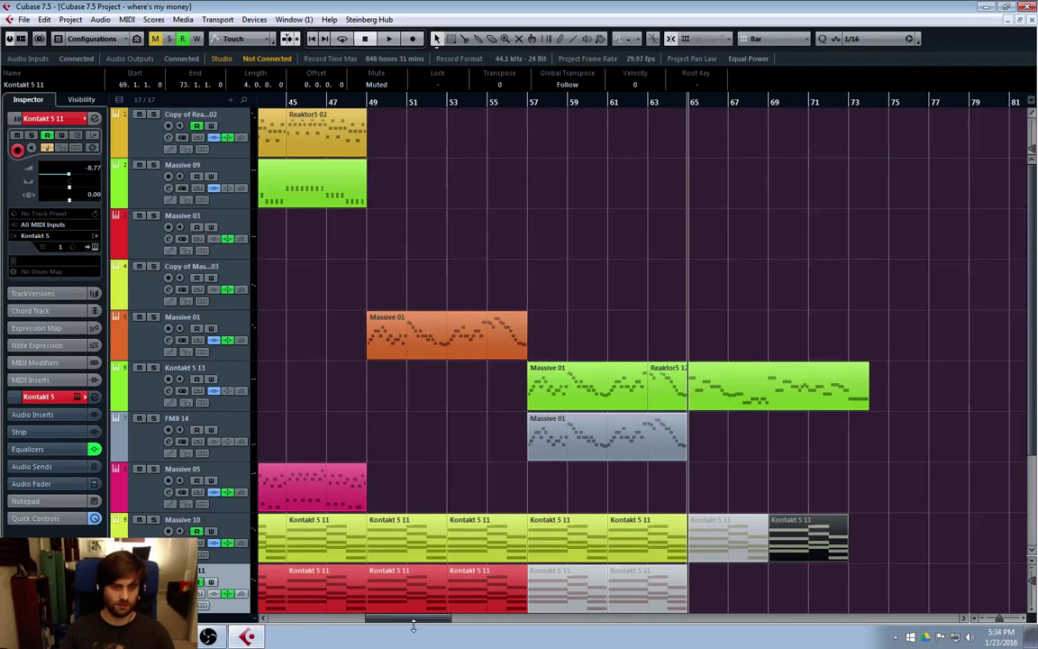
{"action": "left_click_drag", "start_coordinate": [412, 620], "coordinate": [371, 619]}
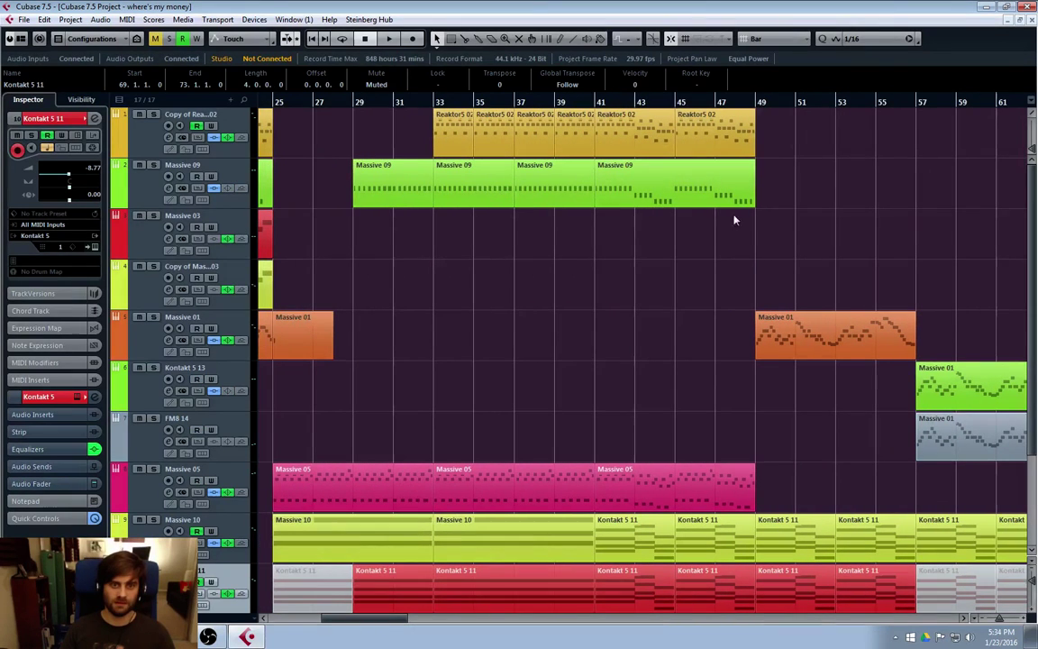
{"action": "left_click", "coordinate": [631, 194]}
{"action": "key", "text": "ctrl+d"}
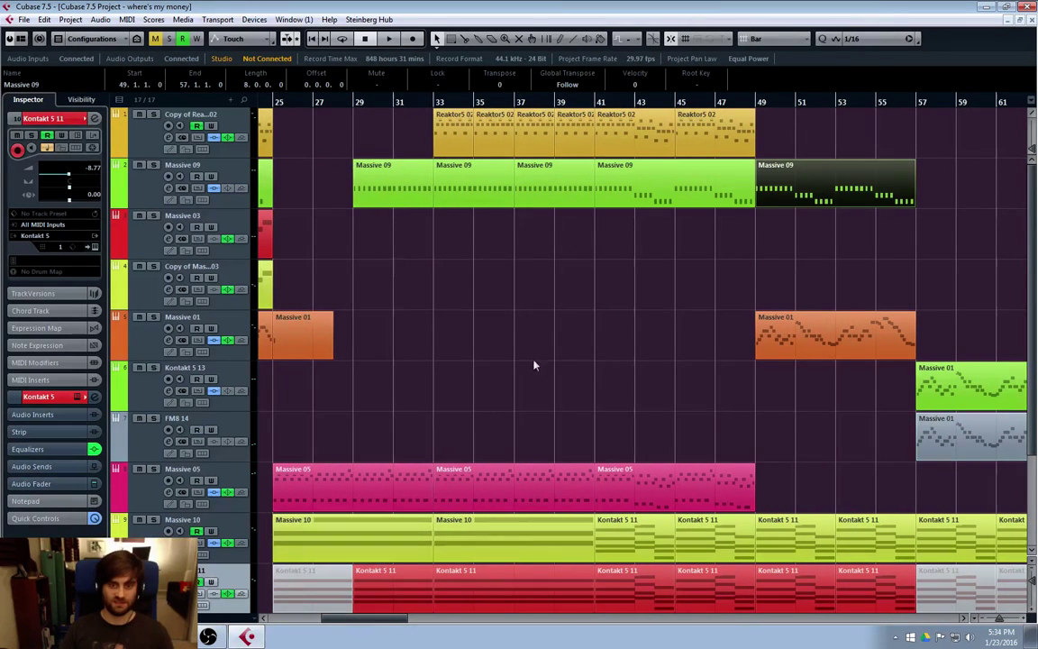
{"action": "left_click_drag", "start_coordinate": [338, 622], "coordinate": [381, 621]}
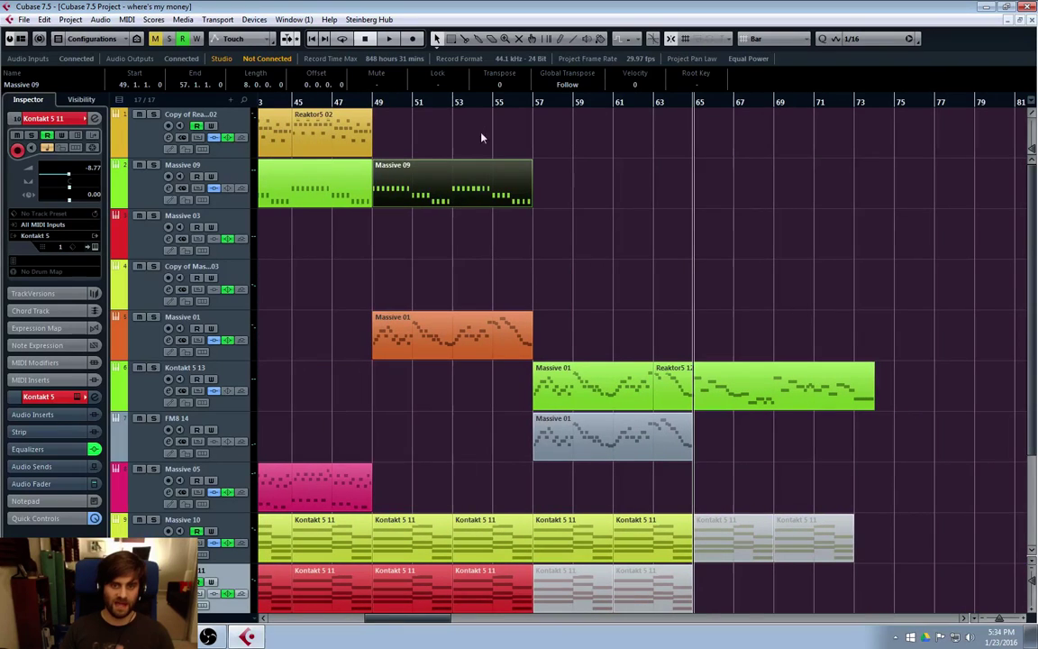
{"action": "left_click_drag", "start_coordinate": [433, 191], "coordinate": [757, 215]}
Unmute the Massive 10 track's clips at bars 65 and 69 and audition the arrangement from bar 63.
{"action": "left_click", "coordinate": [657, 101]}
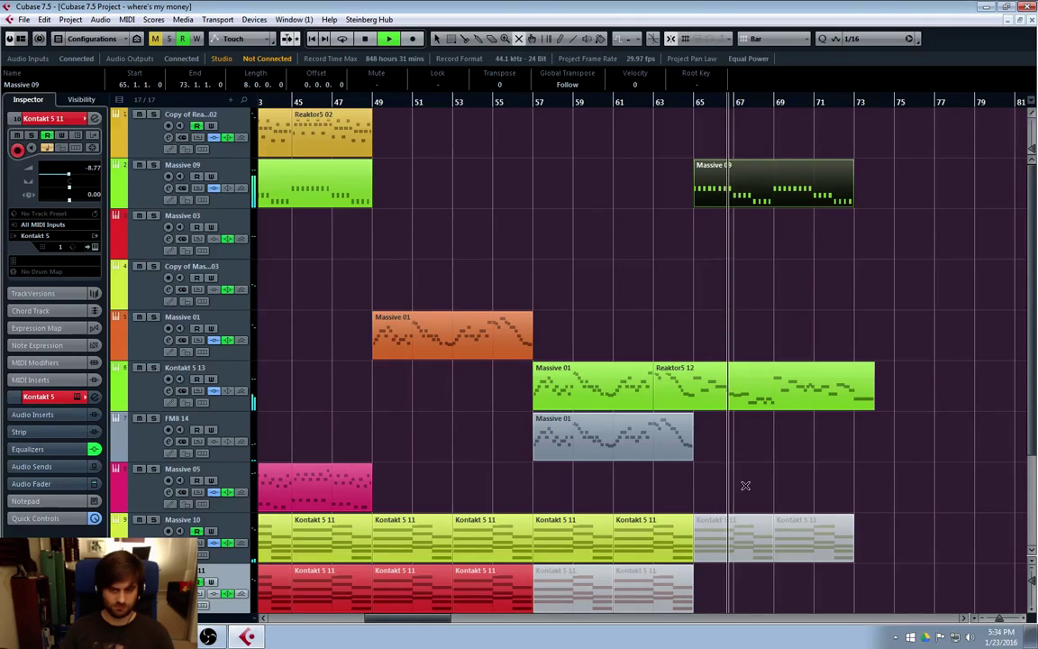
{"action": "key", "text": "7"}
{"action": "left_click", "coordinate": [734, 539]}
{"action": "left_click", "coordinate": [799, 551]}
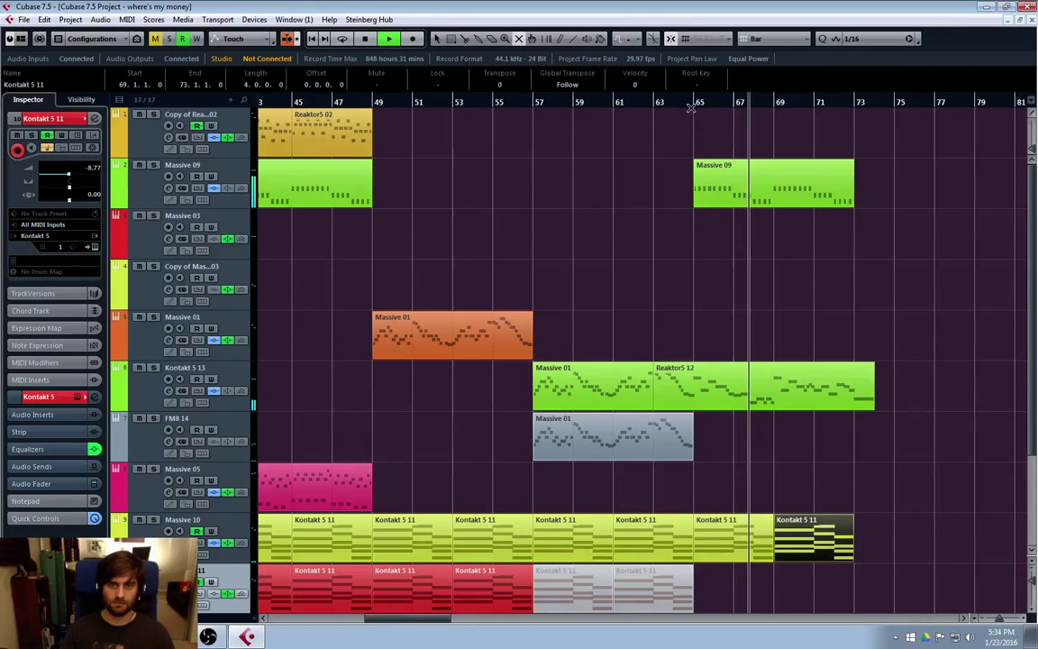
{"action": "left_click", "coordinate": [662, 105]}
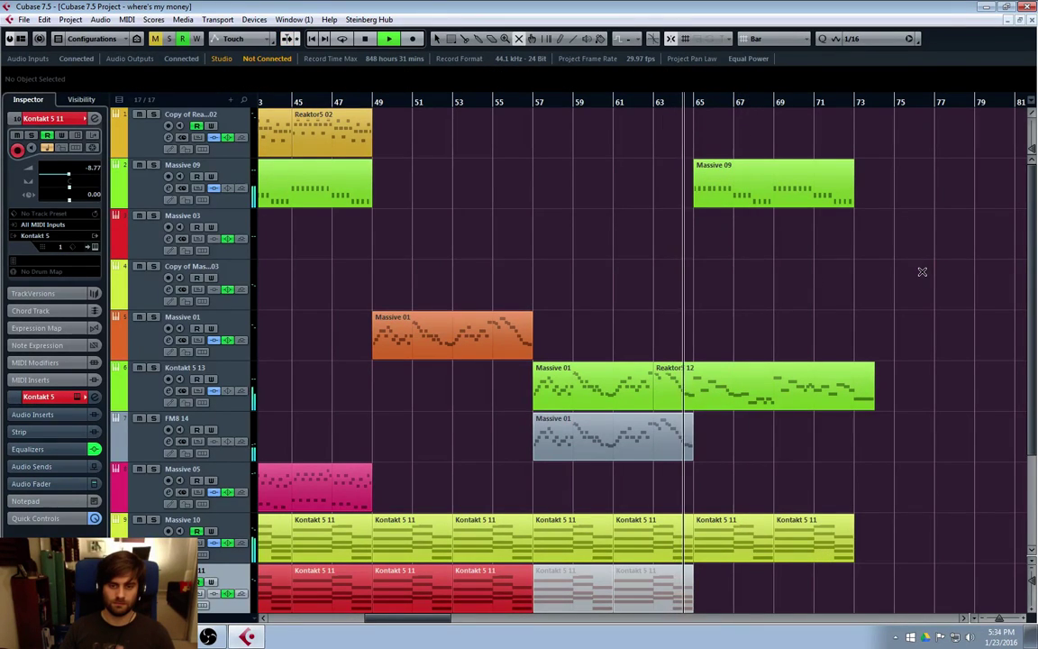
{"action": "key", "text": "1"}
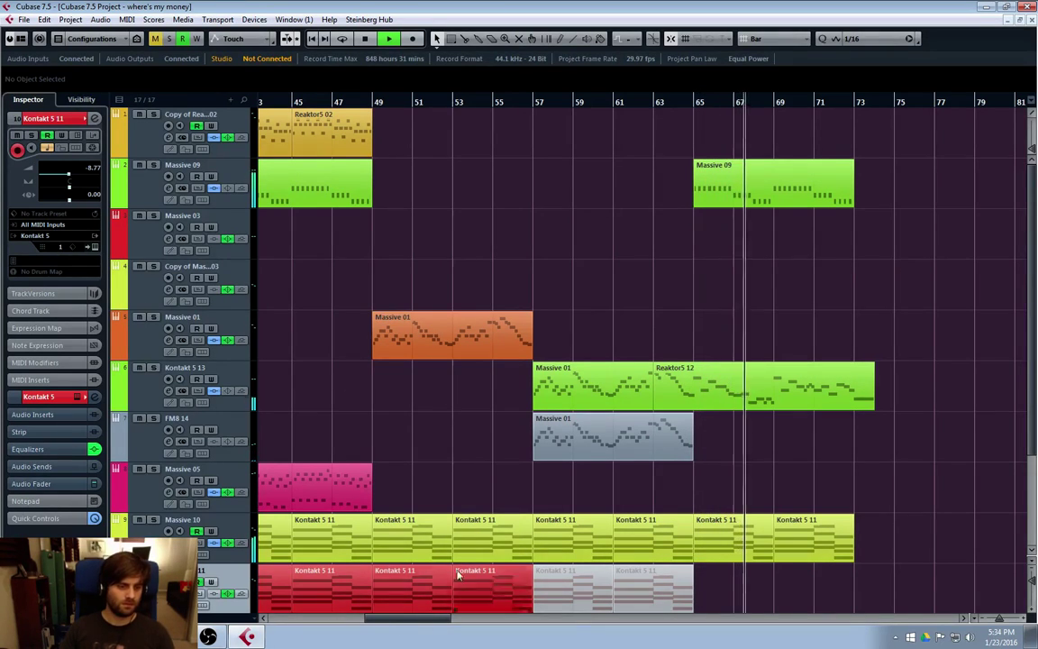
Stop playback, then mute and delete the Massive 09 track's clip at bar 65.
{"action": "key", "text": "space"}
{"action": "key", "text": "7"}
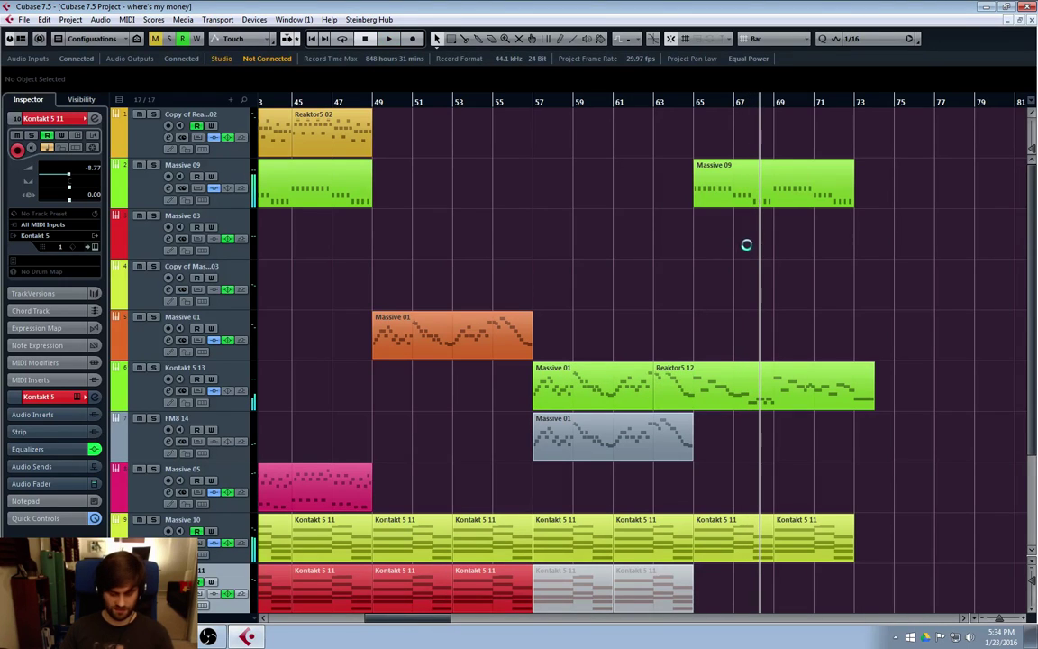
{"action": "left_click", "coordinate": [725, 180]}
{"action": "key", "text": "1"}
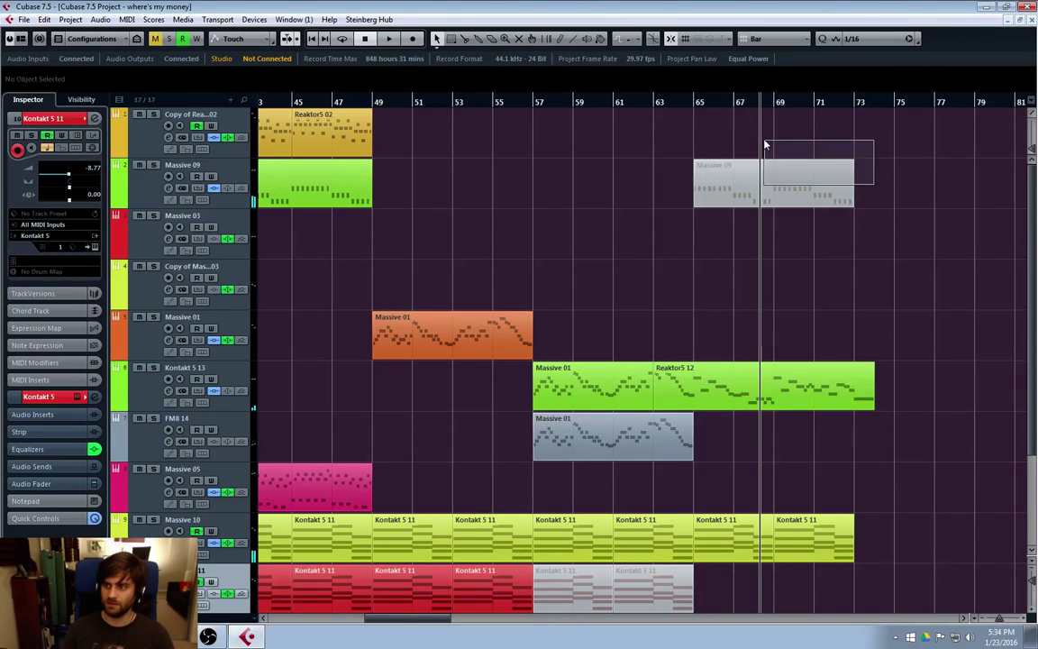
{"action": "key", "text": "Delete"}
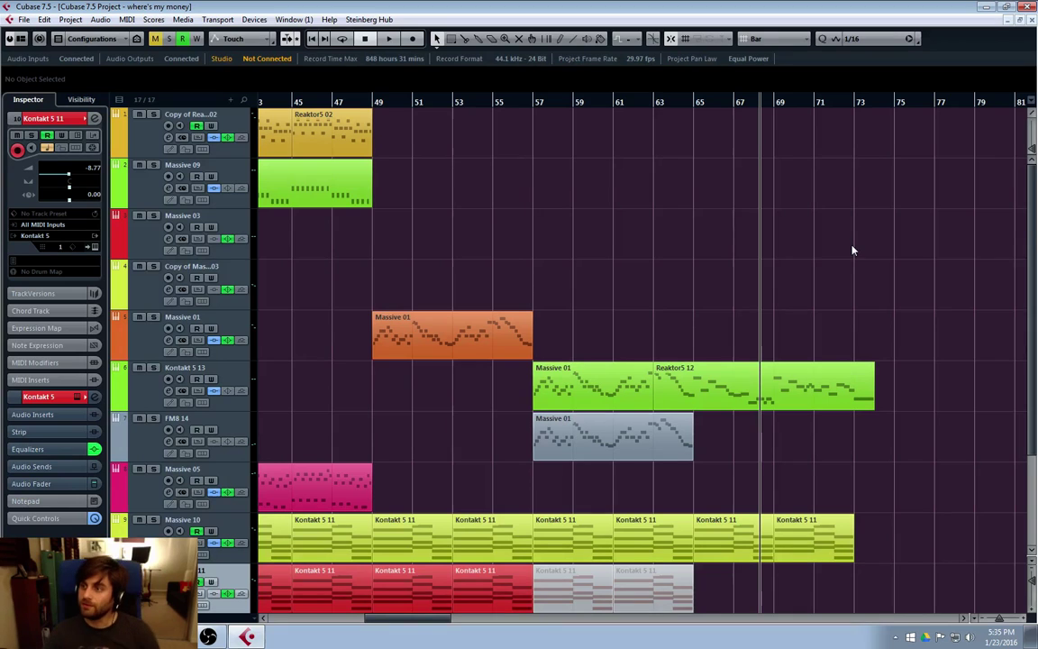
Return to the start of the project and play the arrangement from bar 5.
{"action": "key", "text": "Home"}
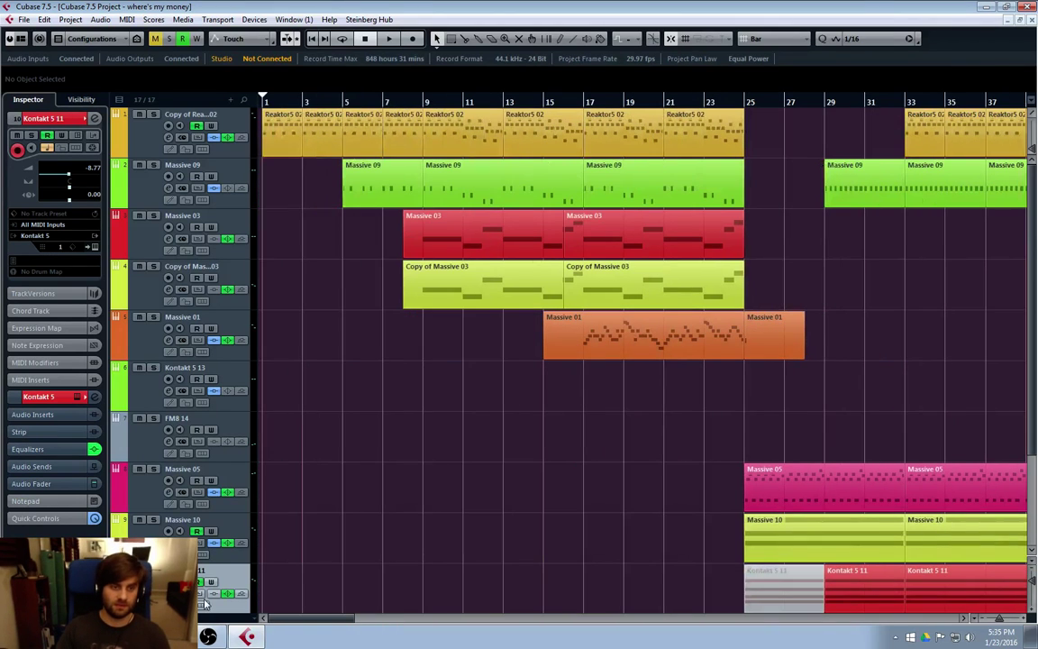
{"action": "left_click", "coordinate": [348, 109]}
{"action": "key", "text": "space"}
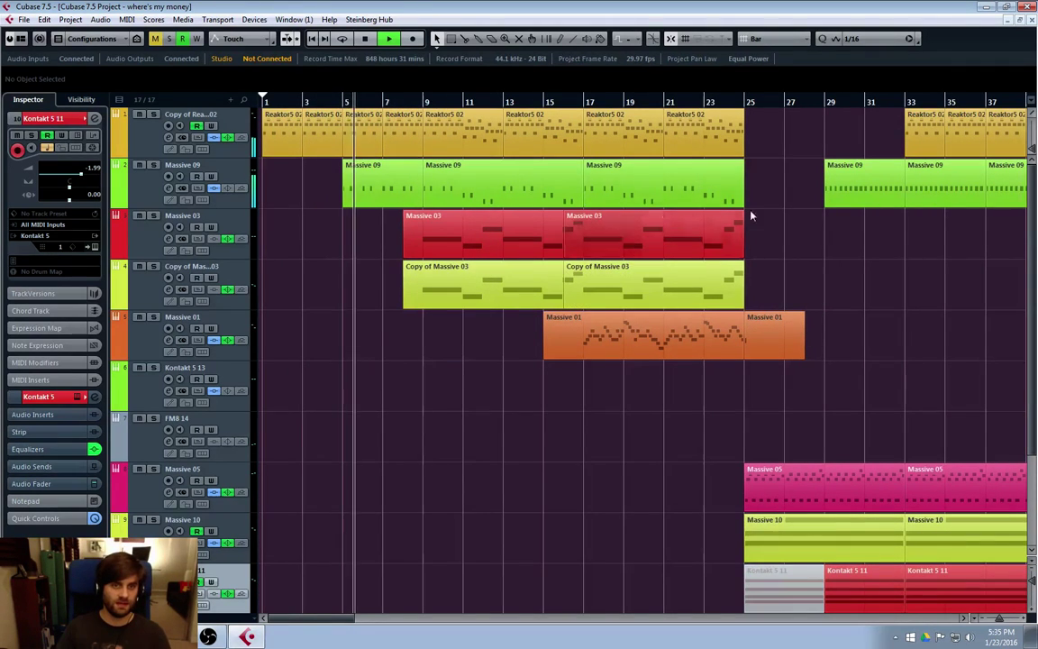
Duplicate the Massive 09 track's clip at bar 17, place the copy at bar 65, and audition it.
{"action": "left_click", "coordinate": [649, 194]}
{"action": "key", "text": "space"}
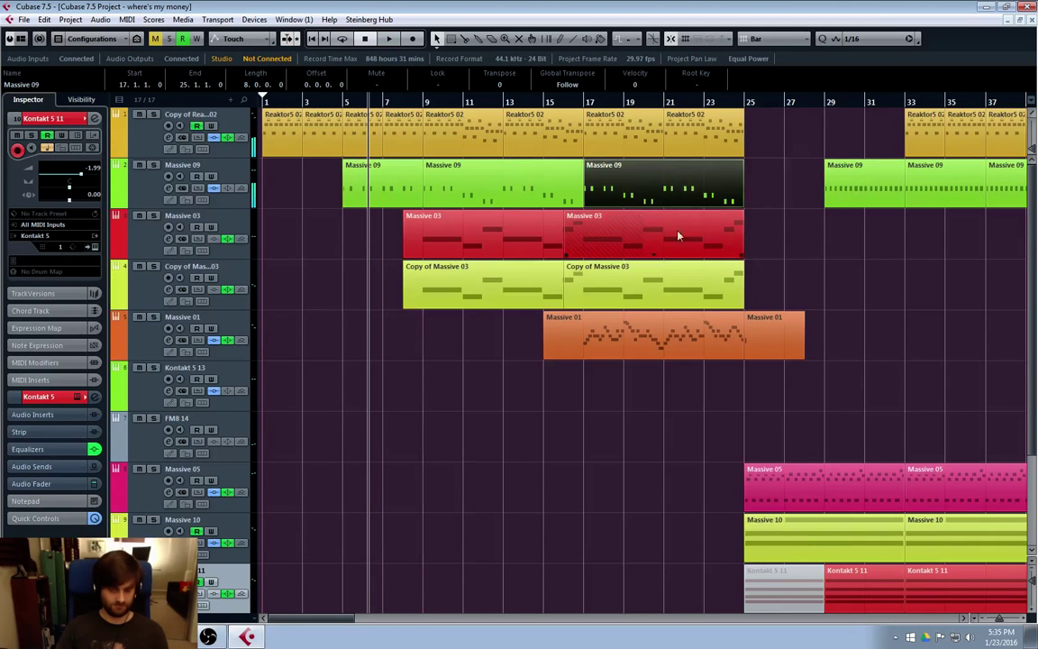
{"action": "left_click_drag", "start_coordinate": [666, 188], "coordinate": [806, 193]}
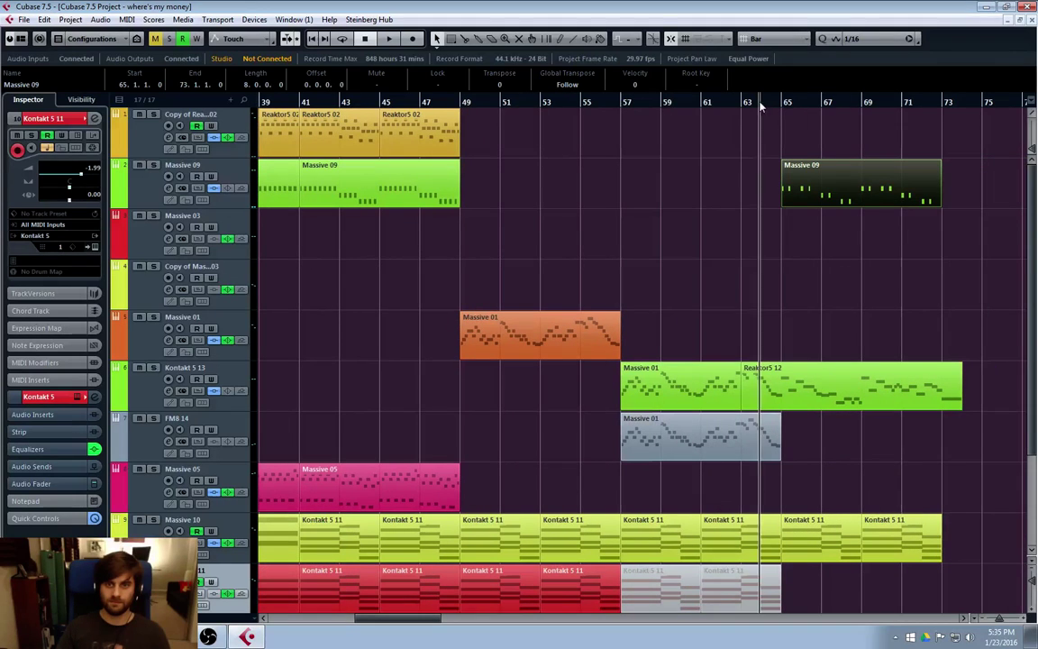
{"action": "key", "text": "space"}
{"action": "left_click", "coordinate": [960, 295]}
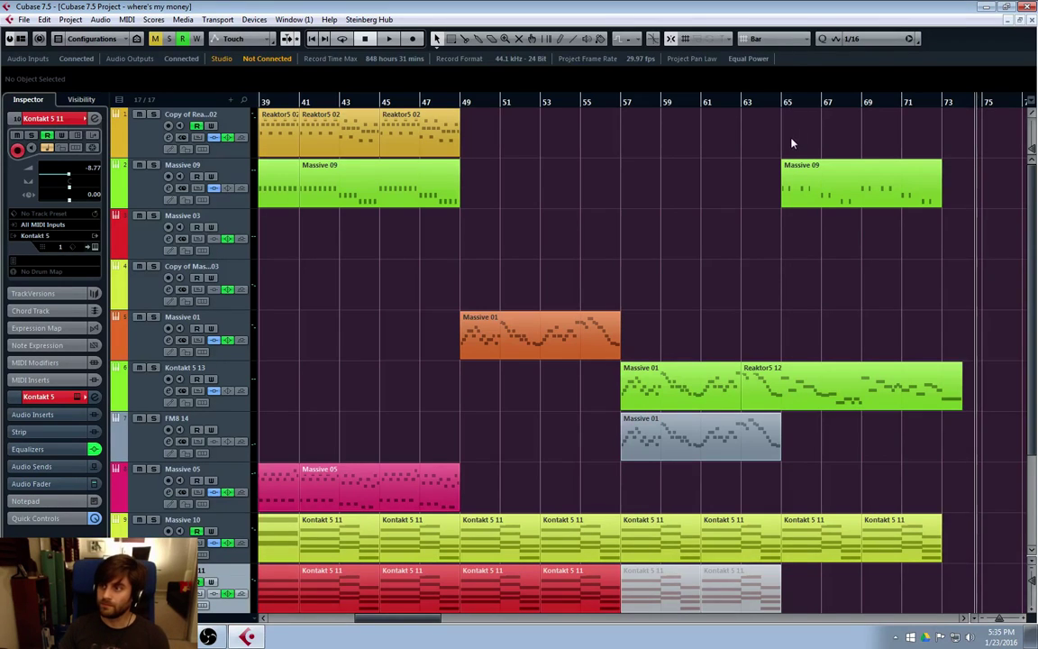
Move the Kontakt 5 11 track's muted clips from bars 57 and 61 to bars 65 and 69 and unmute them.
{"action": "left_click", "coordinate": [760, 101]}
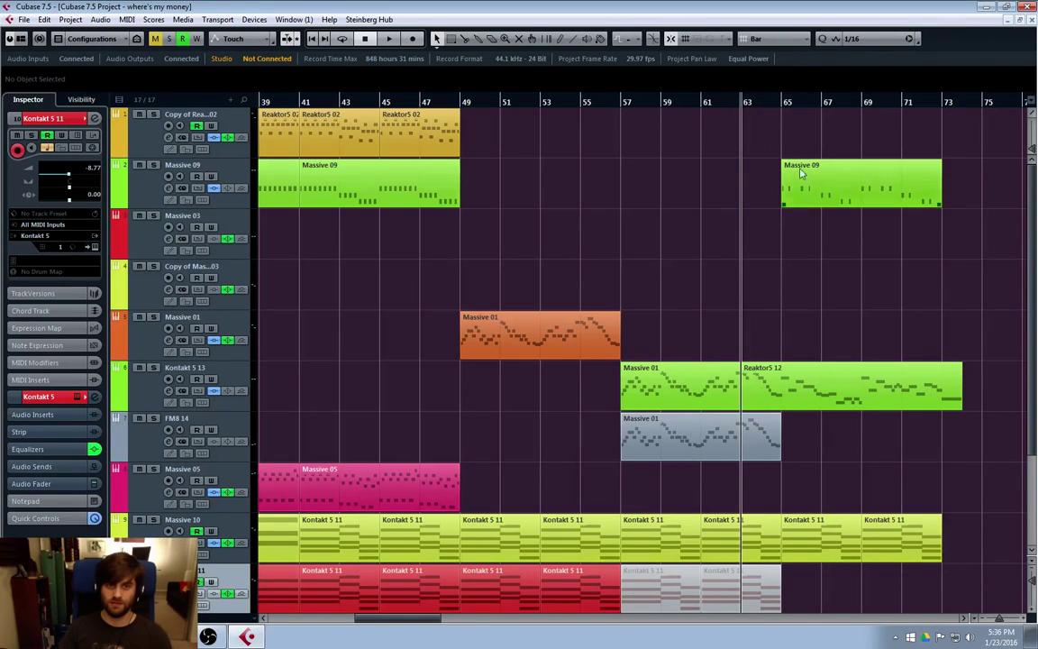
{"action": "scroll", "coordinate": [856, 449], "scroll_direction": "down", "scroll_amount": 3}
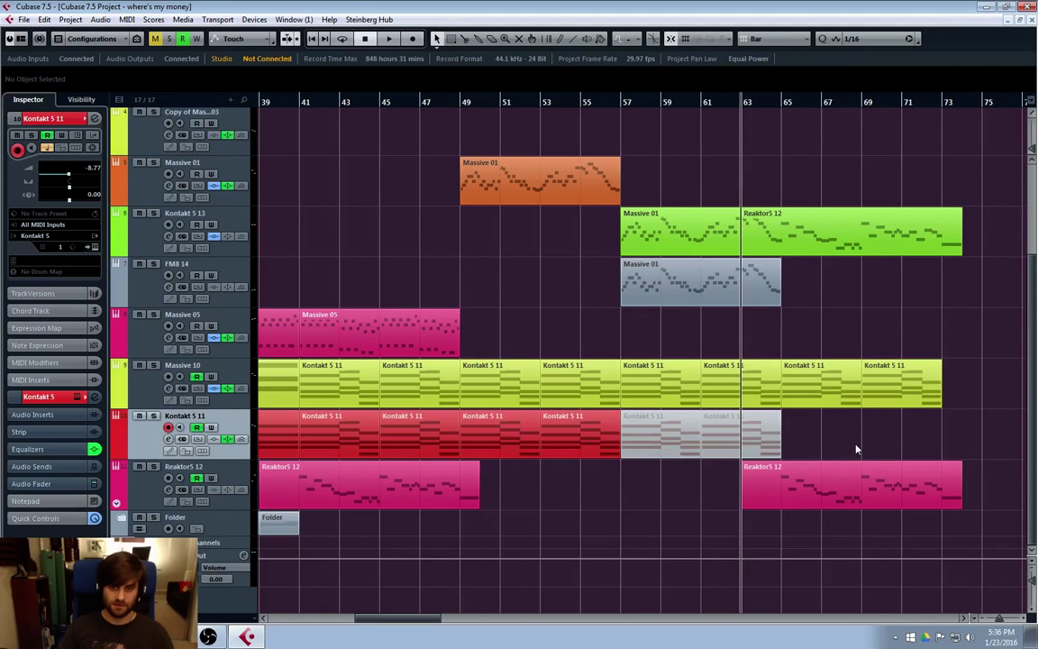
{"action": "left_click_drag", "start_coordinate": [793, 451], "coordinate": [840, 405]}
{"action": "key", "text": "7"}
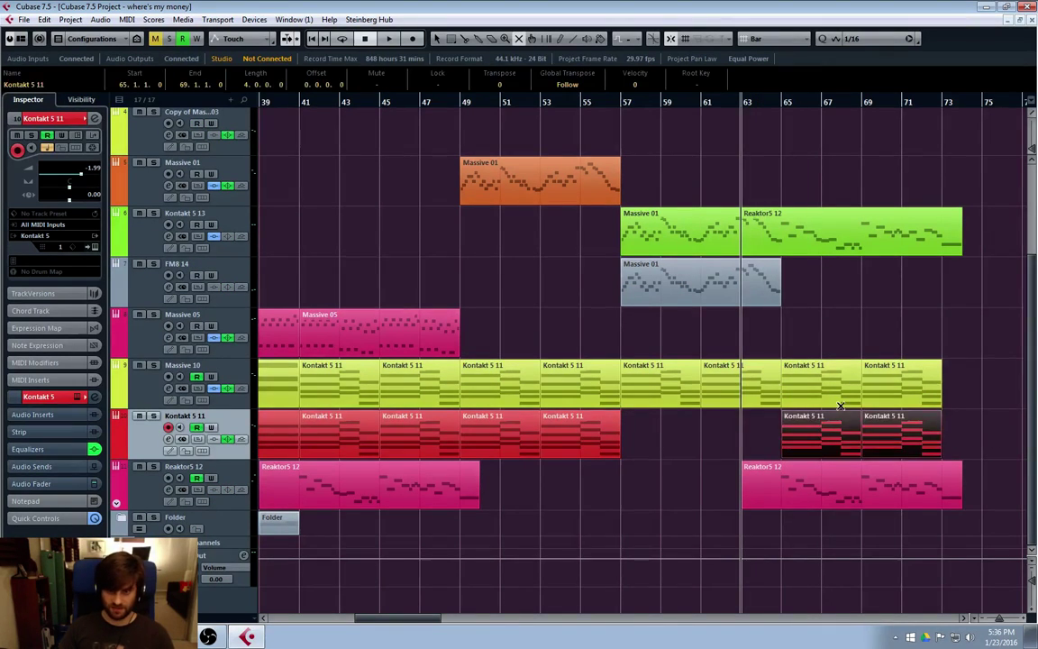
{"action": "left_click", "coordinate": [712, 105]}
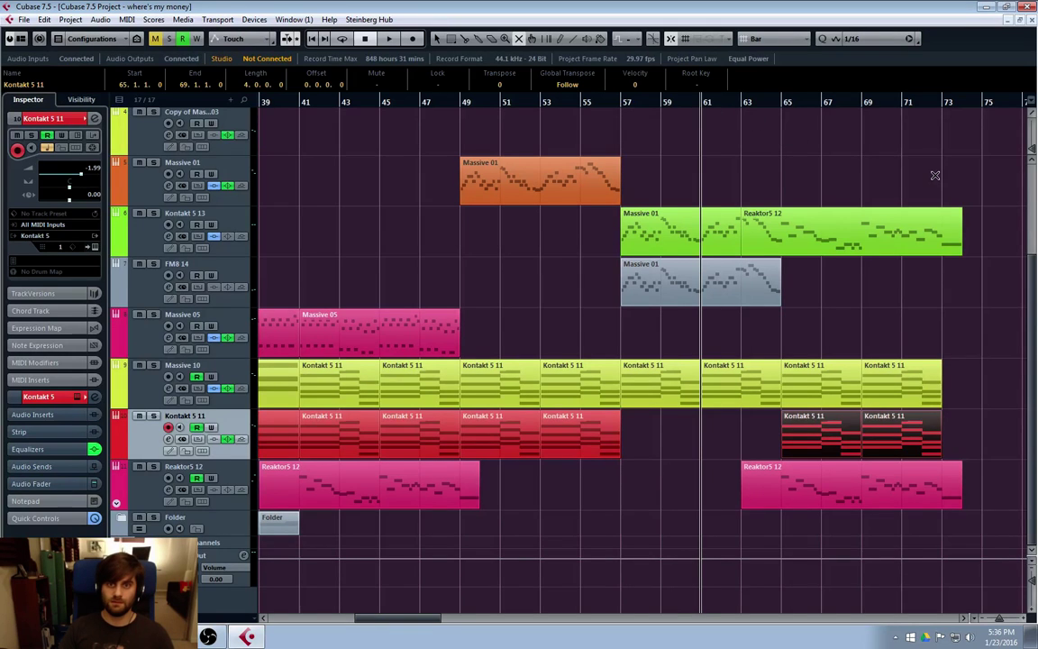
{"action": "key", "text": "1"}
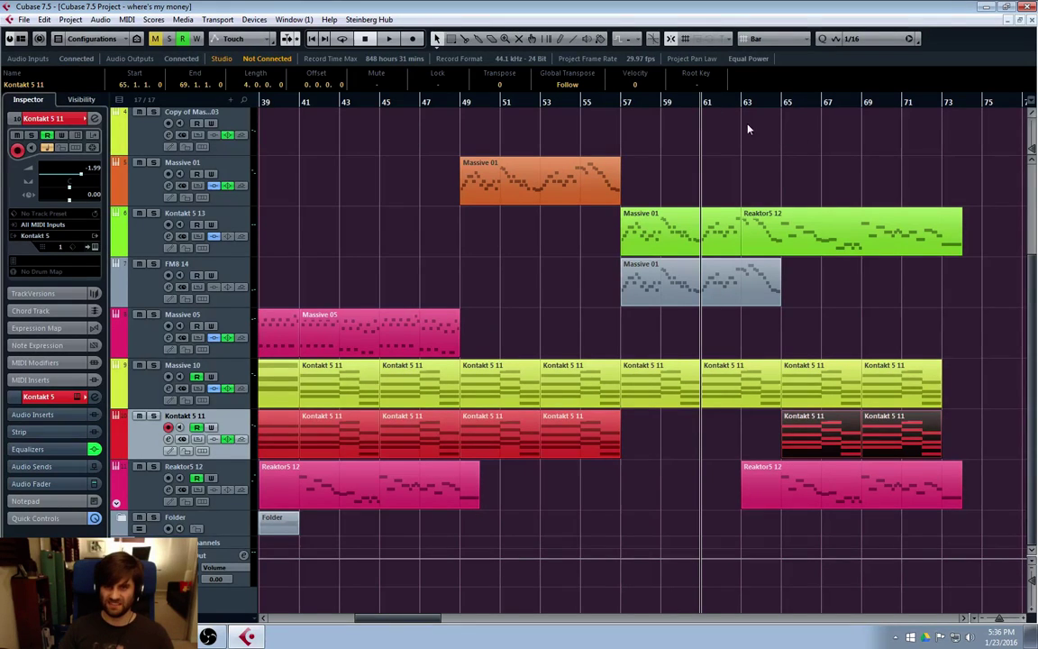
Audition the layered clips from bar 63, then stop playback.
{"action": "left_click", "coordinate": [747, 128]}
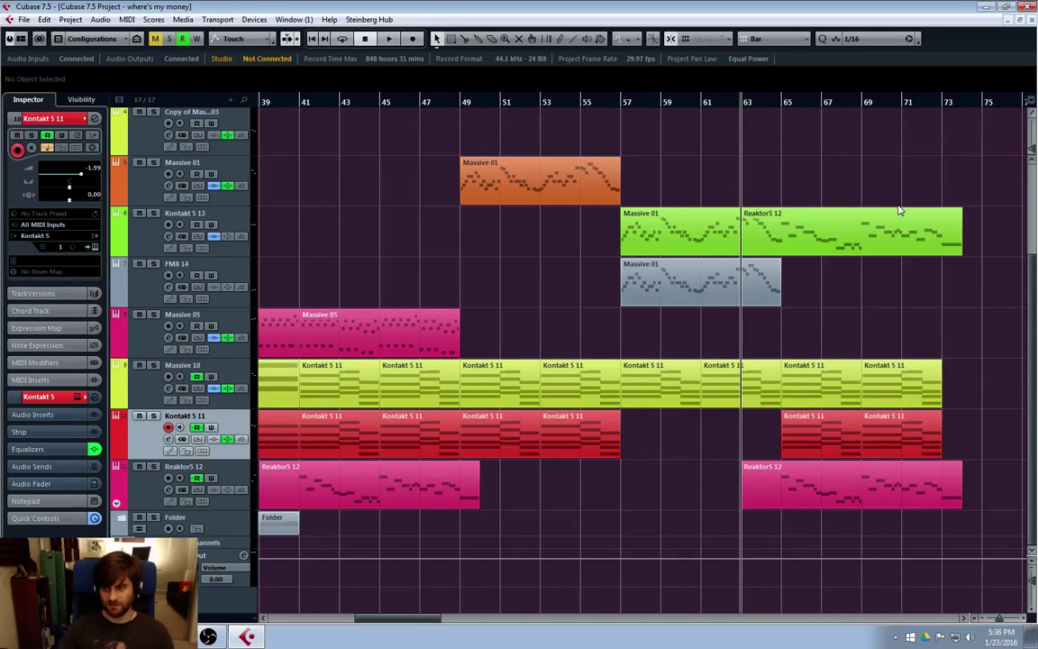
{"action": "key", "text": "space"}
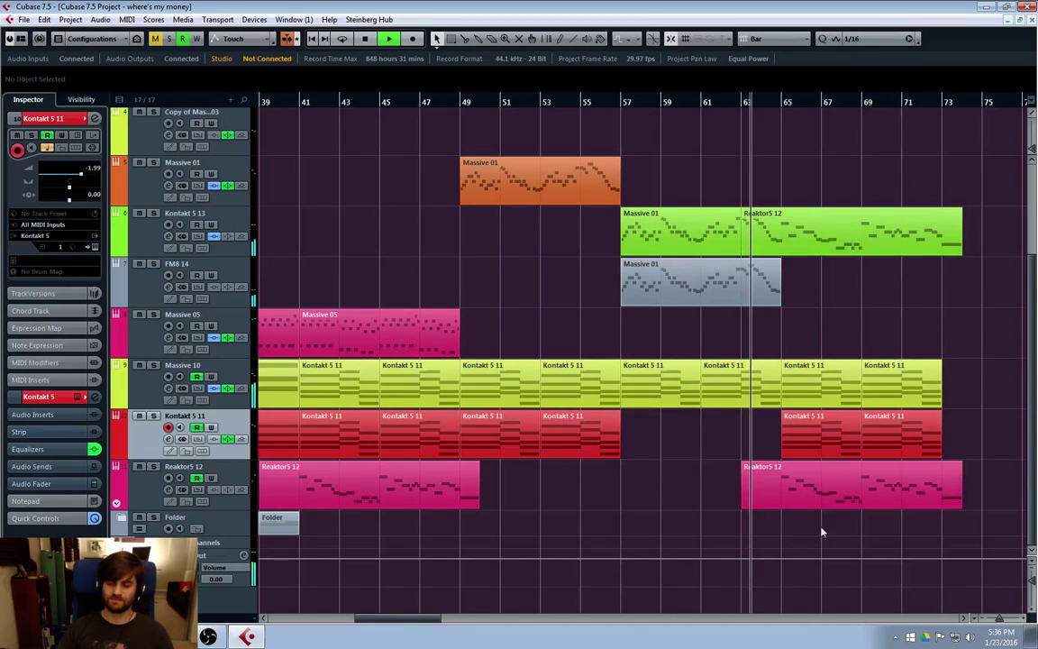
{"action": "left_click_drag", "start_coordinate": [384, 622], "coordinate": [401, 620]}
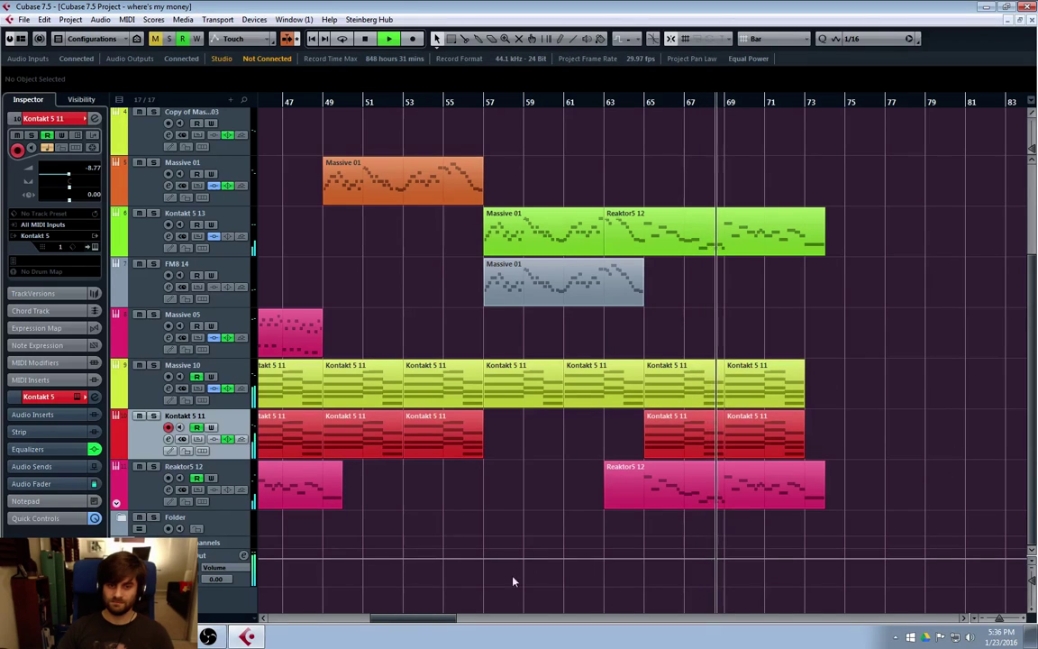
{"action": "left_click_drag", "start_coordinate": [434, 625], "coordinate": [419, 615]}
{"action": "key", "text": "space"}
Play the arrangement from shortly before bar 25 through to the section at bar 65.
{"action": "left_click", "coordinate": [462, 102]}
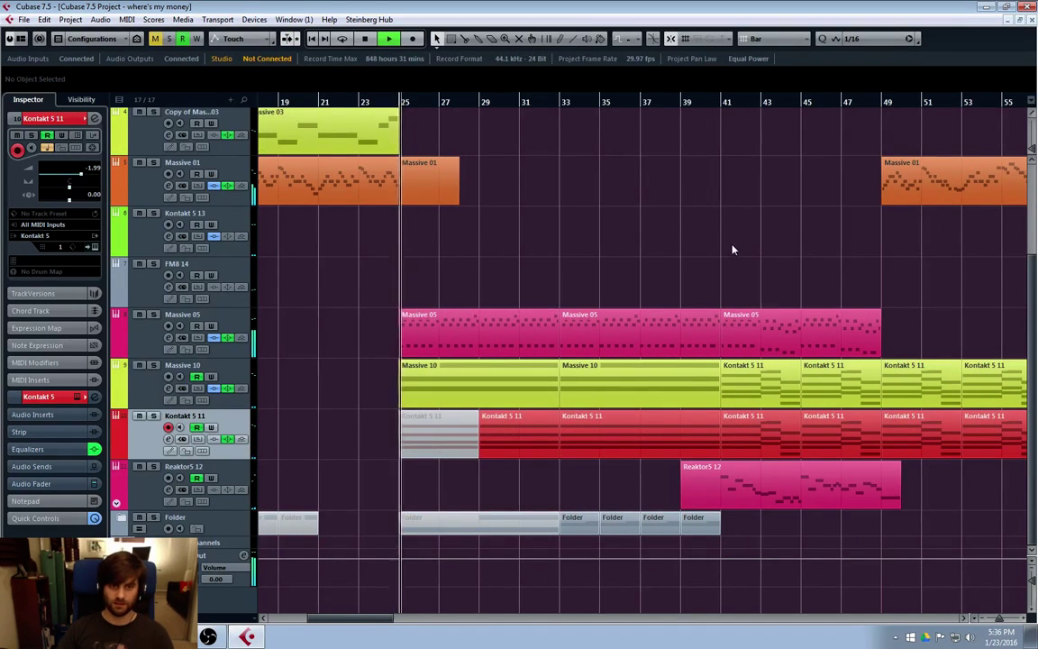
{"action": "key", "text": "space"}
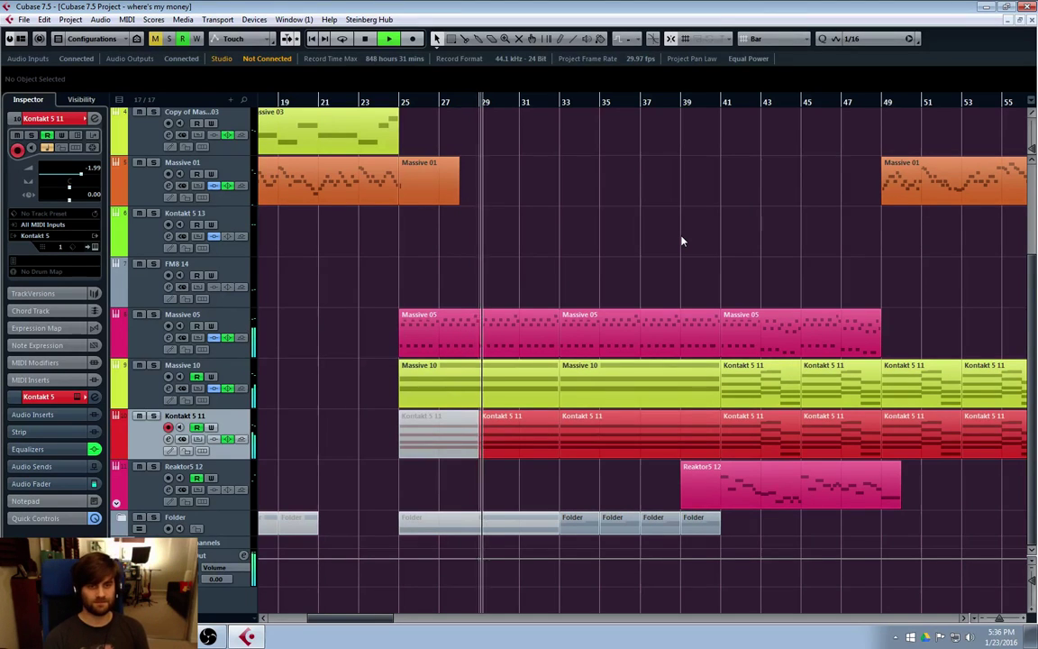
{"action": "left_click_drag", "start_coordinate": [337, 620], "coordinate": [352, 621]}
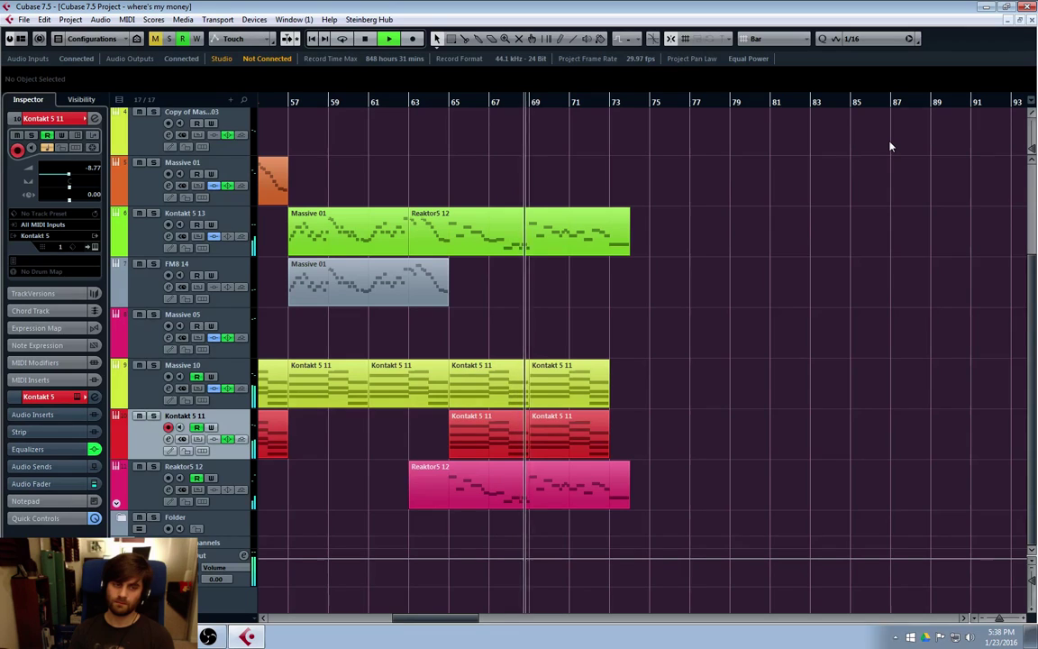
Raise the Kontakt 5 11 track's volume automation point at bar 65 to -7.00 and collapse the automation lane.
{"action": "left_click", "coordinate": [118, 455]}
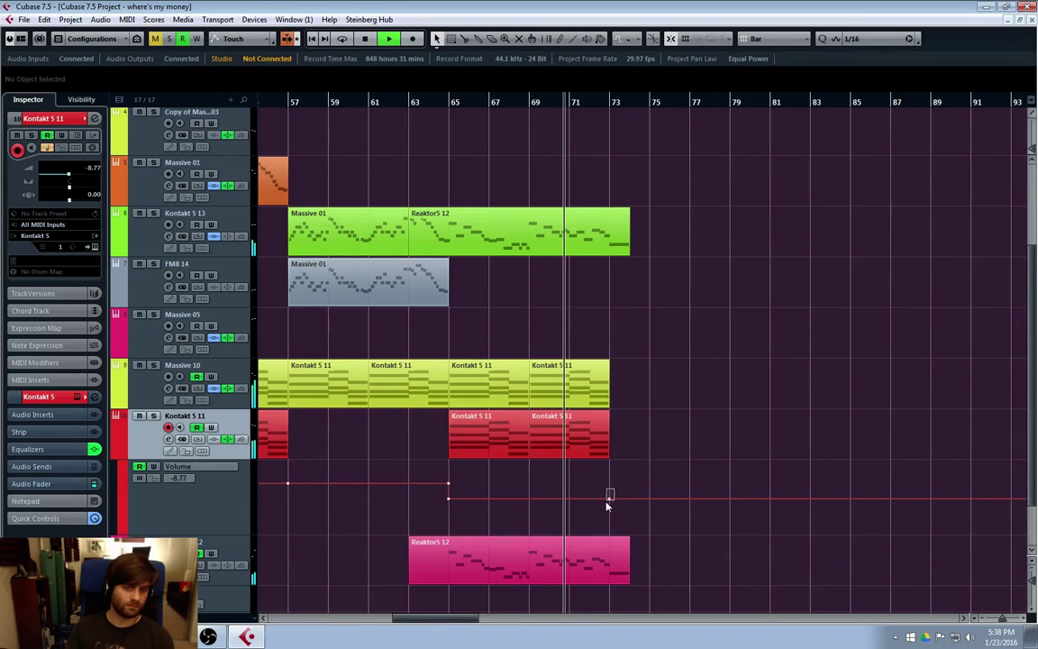
{"action": "left_click", "coordinate": [448, 497]}
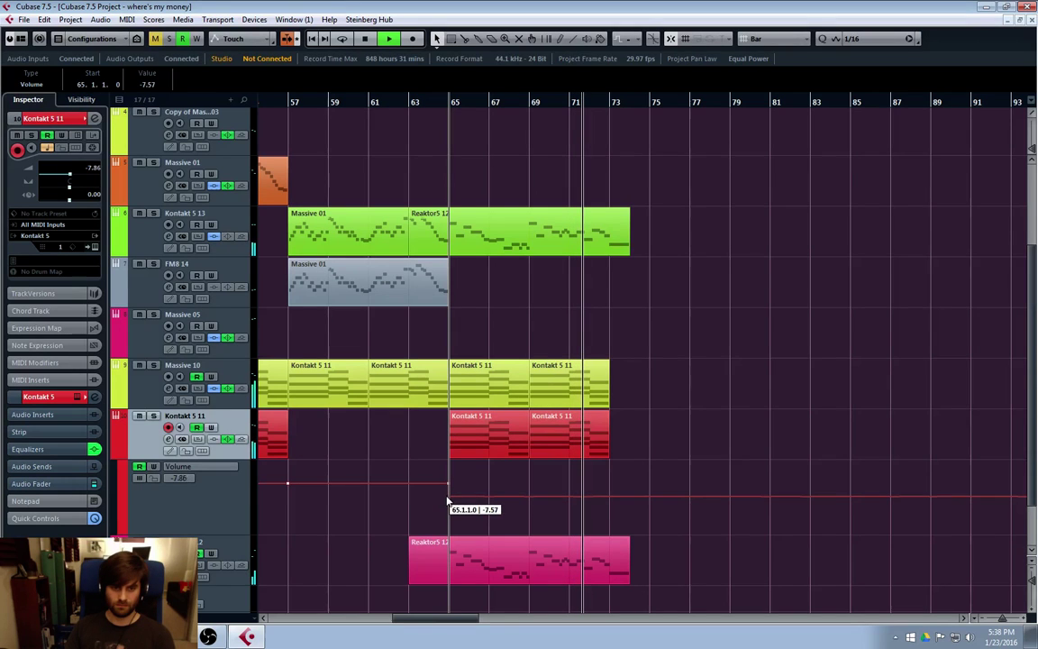
{"action": "left_click_drag", "start_coordinate": [448, 499], "coordinate": [448, 496]}
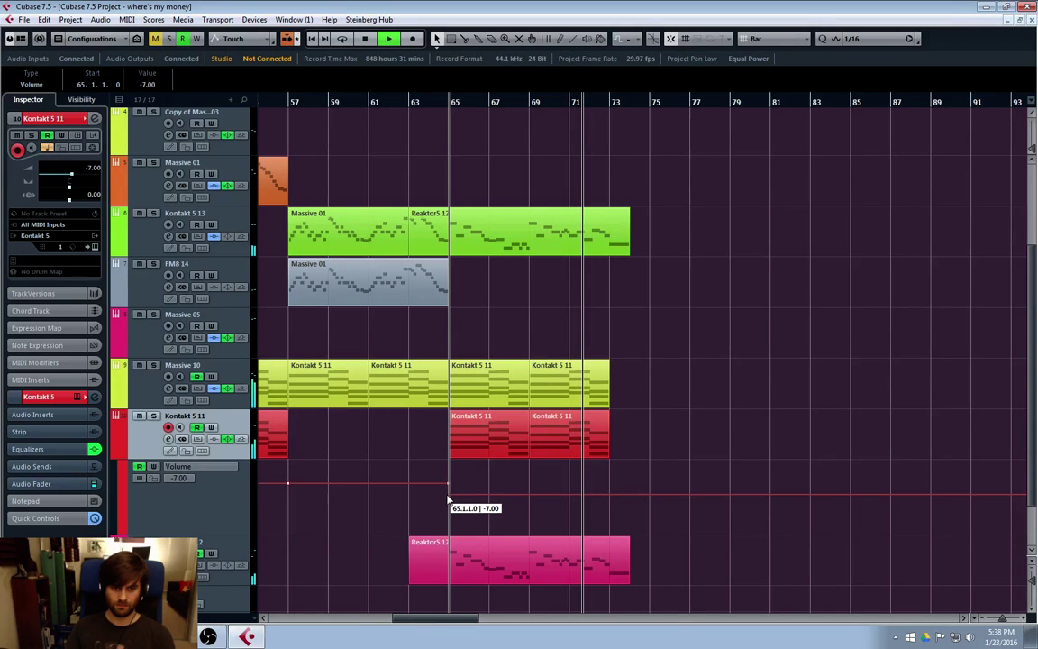
{"action": "left_click", "coordinate": [116, 452]}
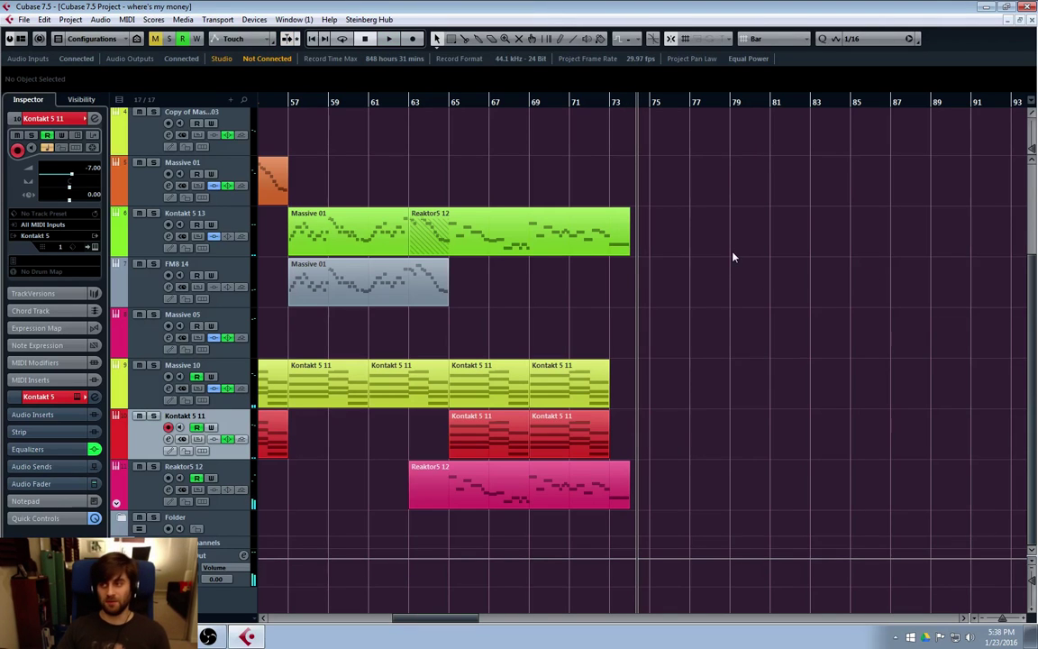
Switch the ruler between bars and seconds to examine the song's running time near bar 73.
{"action": "key", "text": "period"}
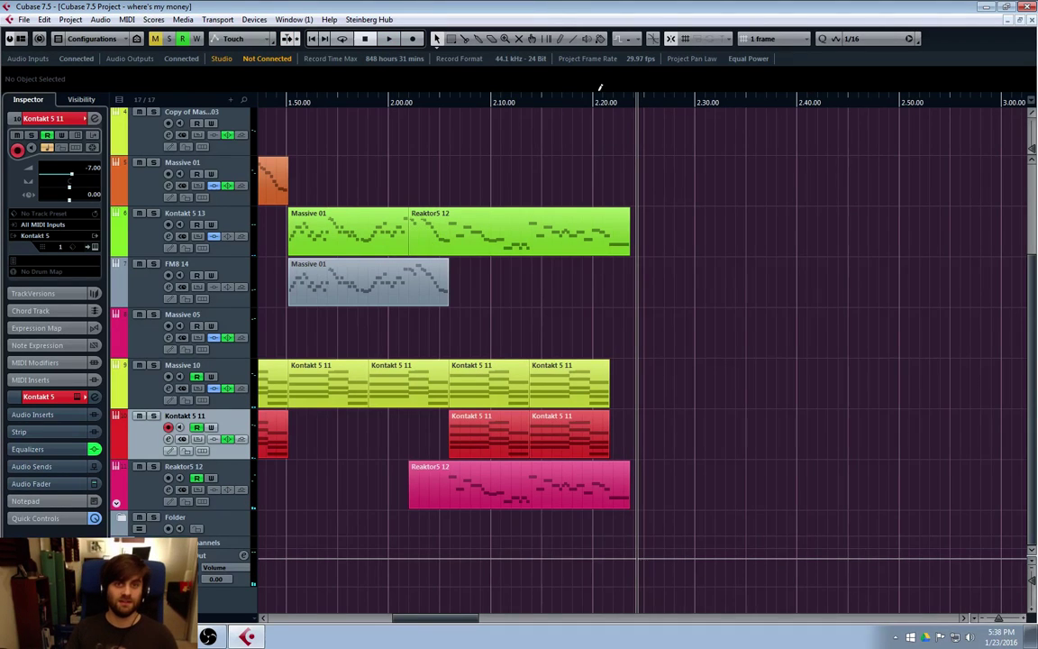
{"action": "left_click", "coordinate": [595, 104]}
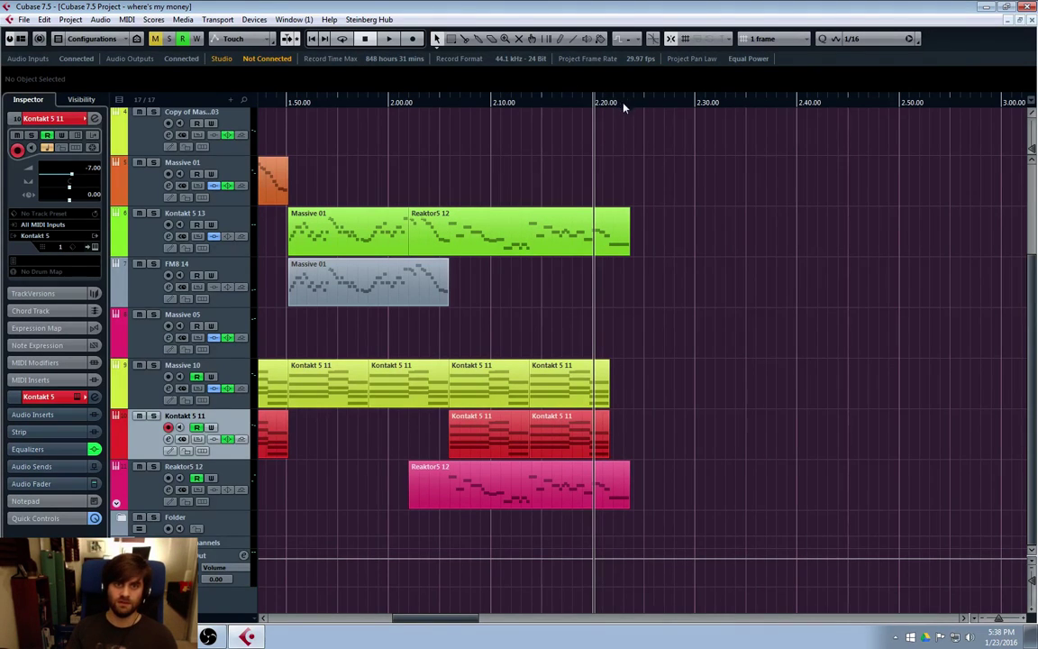
{"action": "key", "text": "period"}
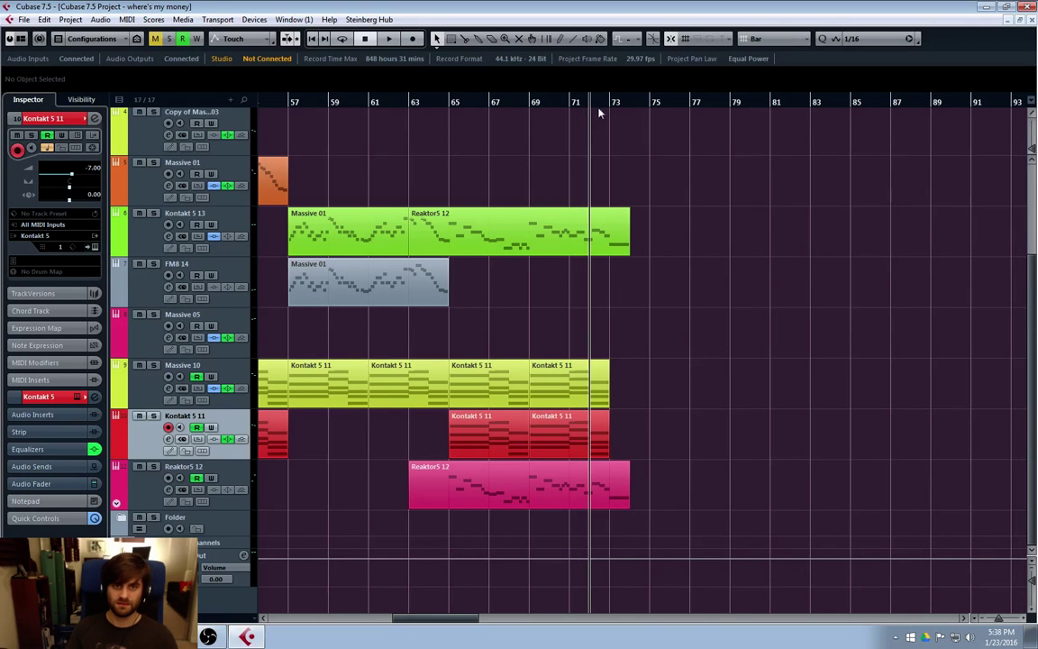
{"action": "key", "text": "period"}
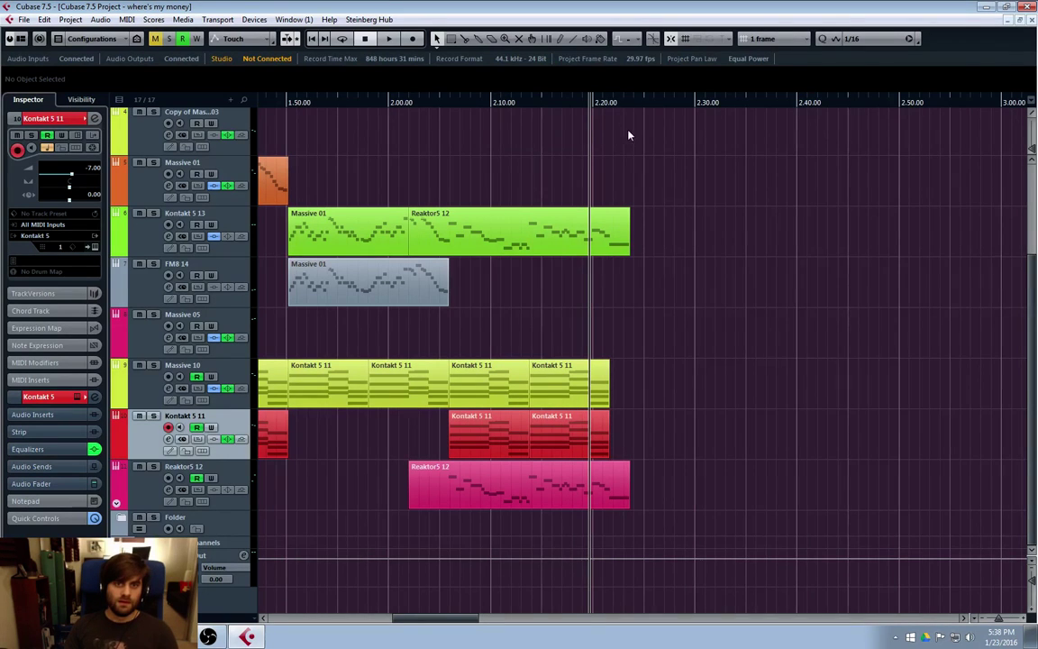
{"action": "left_click", "coordinate": [641, 102]}
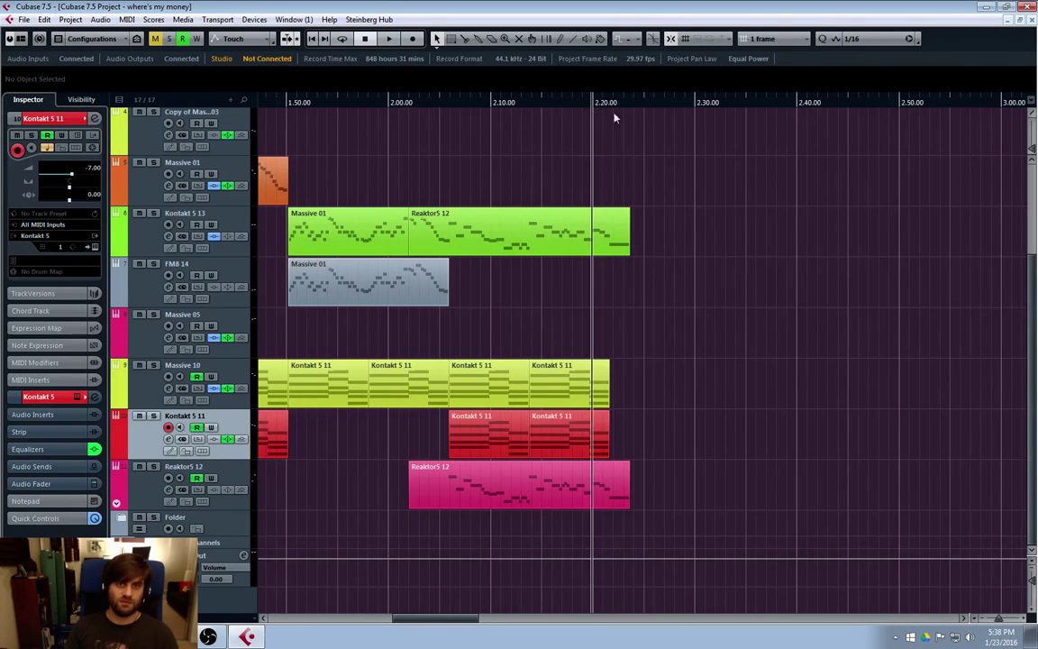
{"action": "key", "text": "period"}
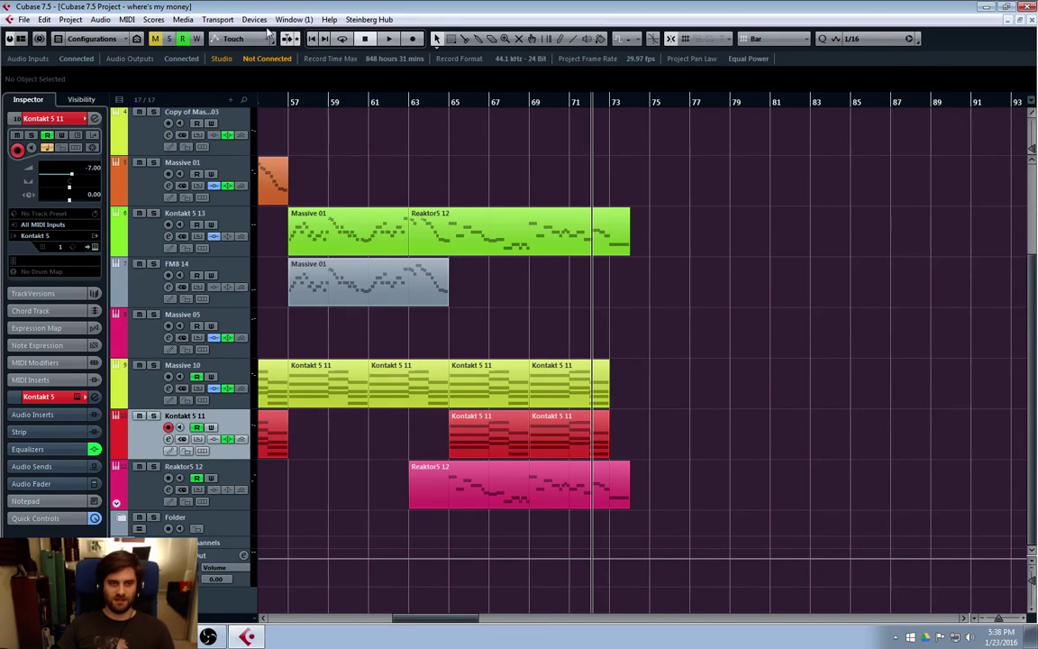
Play the arrangement from bar 57 and pan the Kontakt 5 13 track to R28.
{"action": "left_click", "coordinate": [285, 105]}
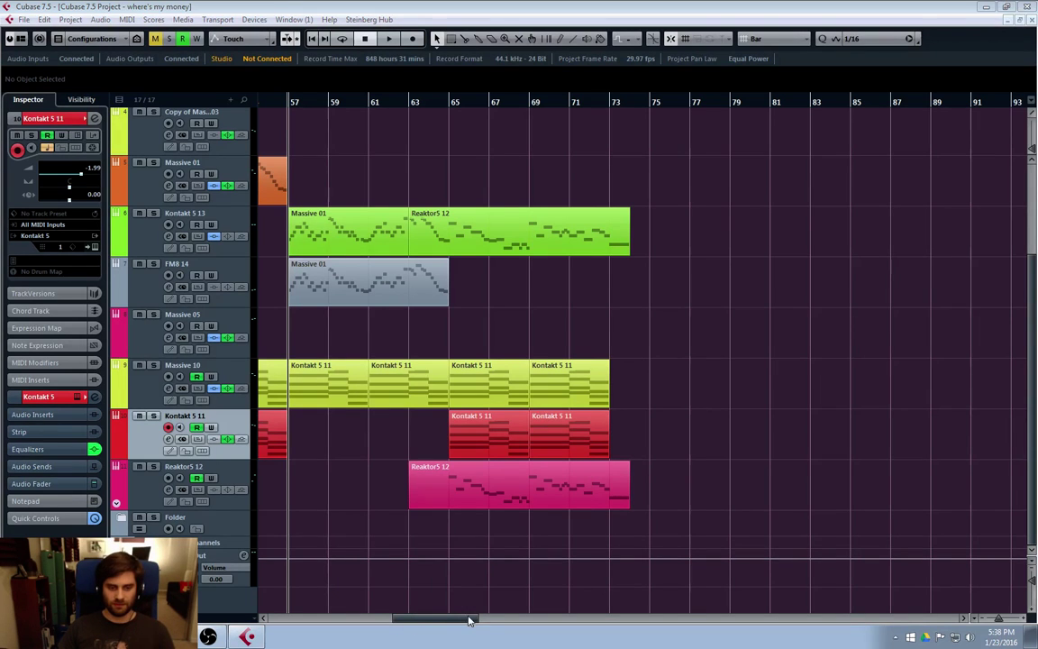
{"action": "left_click_drag", "start_coordinate": [432, 624], "coordinate": [409, 620]}
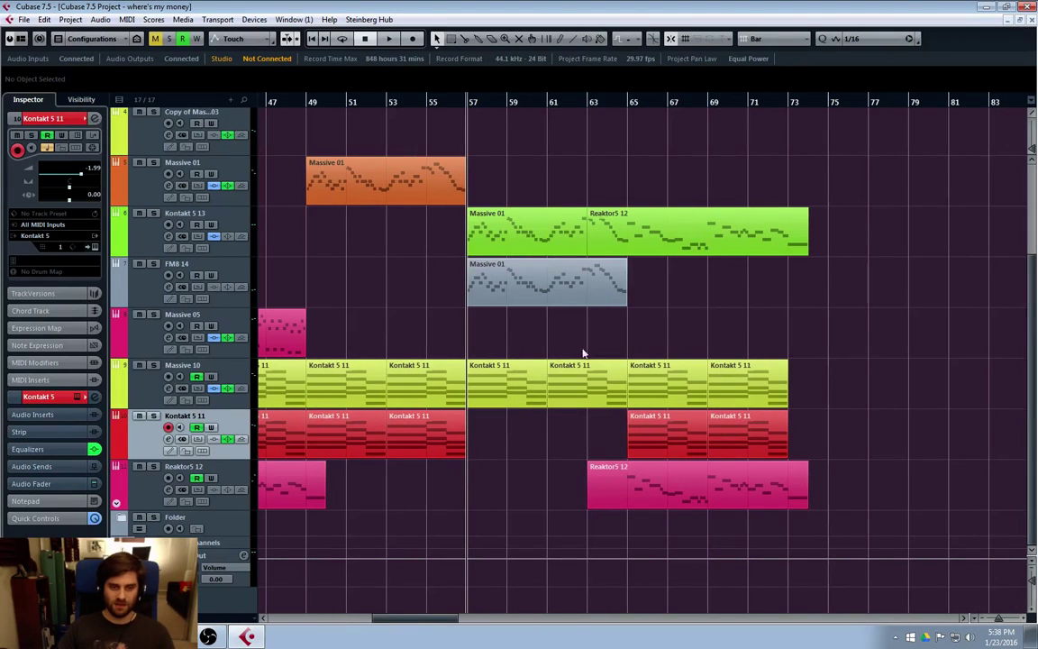
{"action": "scroll", "coordinate": [482, 177], "scroll_direction": "up", "scroll_amount": 3}
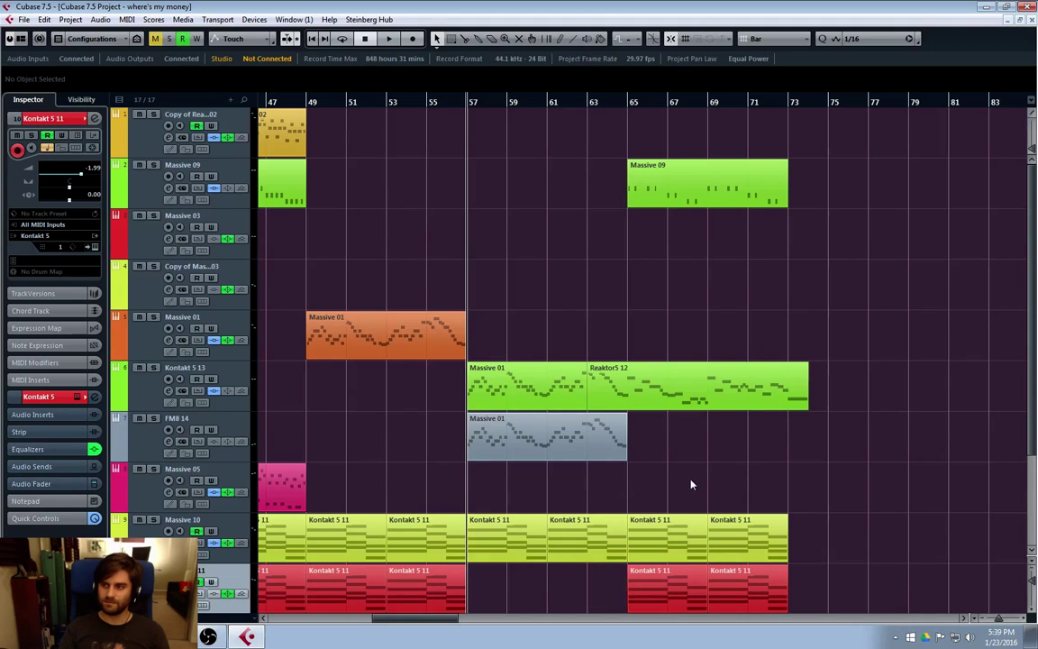
{"action": "key", "text": "space"}
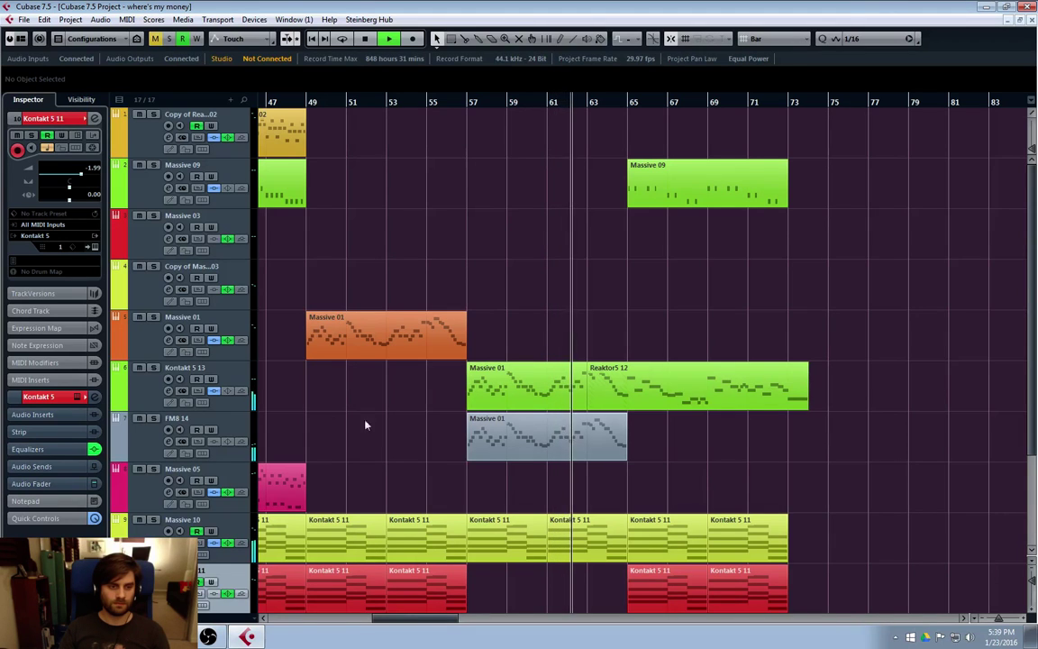
{"action": "left_click", "coordinate": [145, 402]}
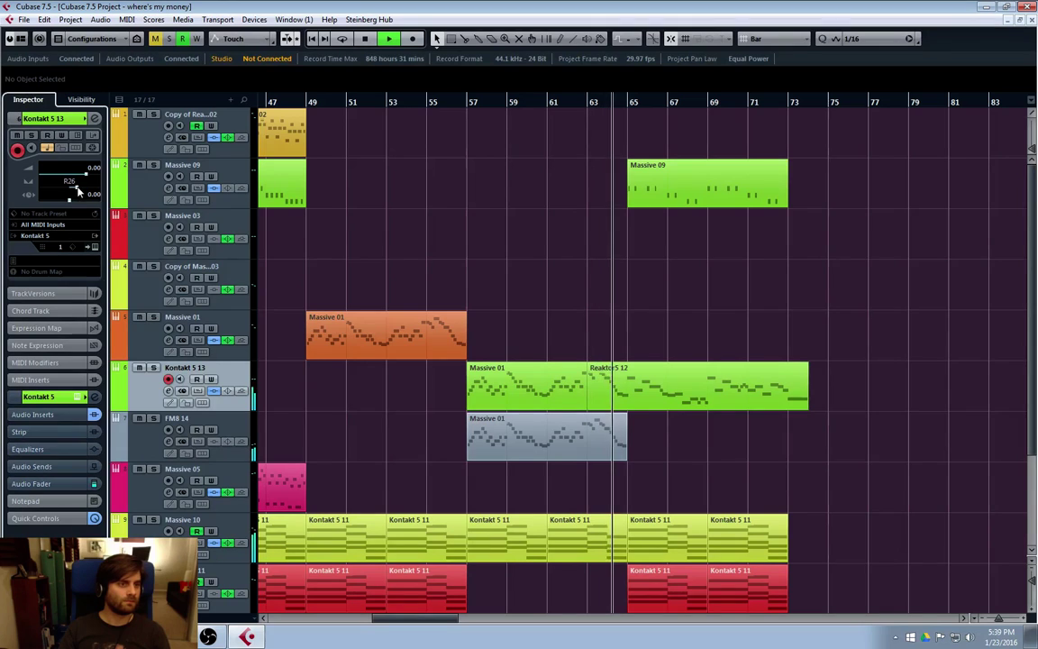
{"action": "left_click_drag", "start_coordinate": [71, 191], "coordinate": [78, 189]}
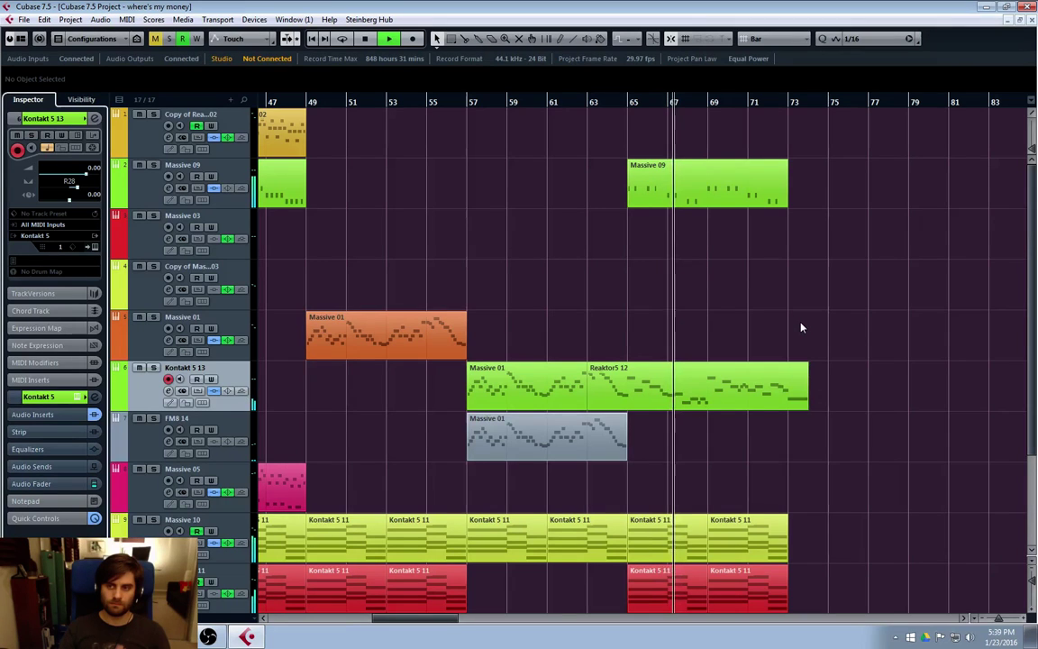
Listen to the section from bar 65 to its end while reviewing its layers, then stop playback.
{"action": "scroll", "coordinate": [895, 339], "scroll_direction": "down", "scroll_amount": 2}
{"action": "scroll", "coordinate": [887, 337], "scroll_direction": "up", "scroll_amount": 1}
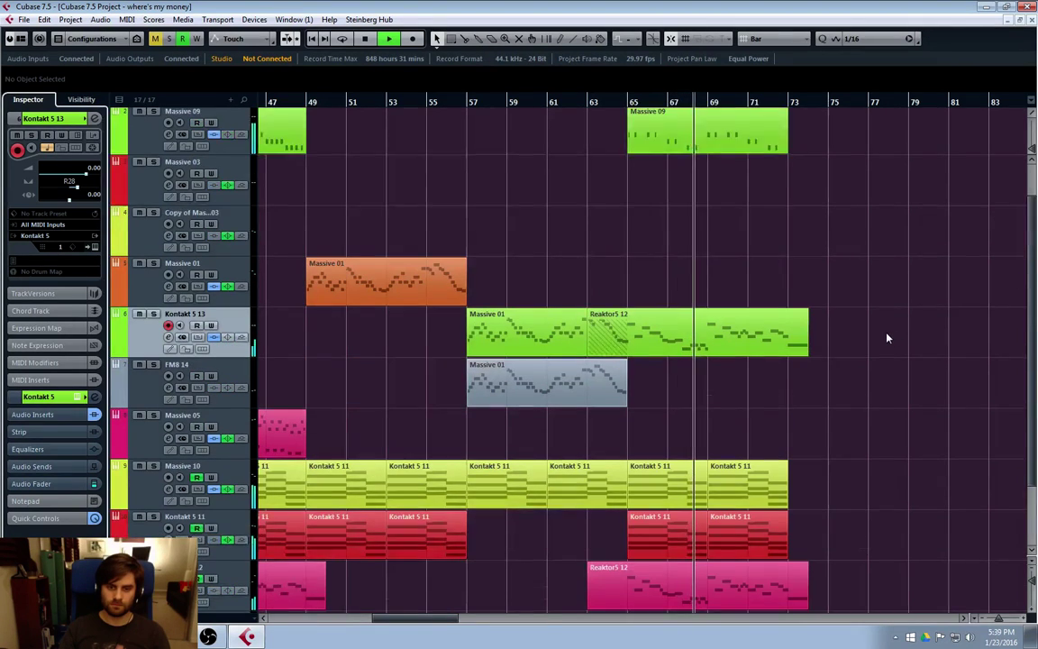
{"action": "scroll", "coordinate": [879, 336], "scroll_direction": "down", "scroll_amount": 2}
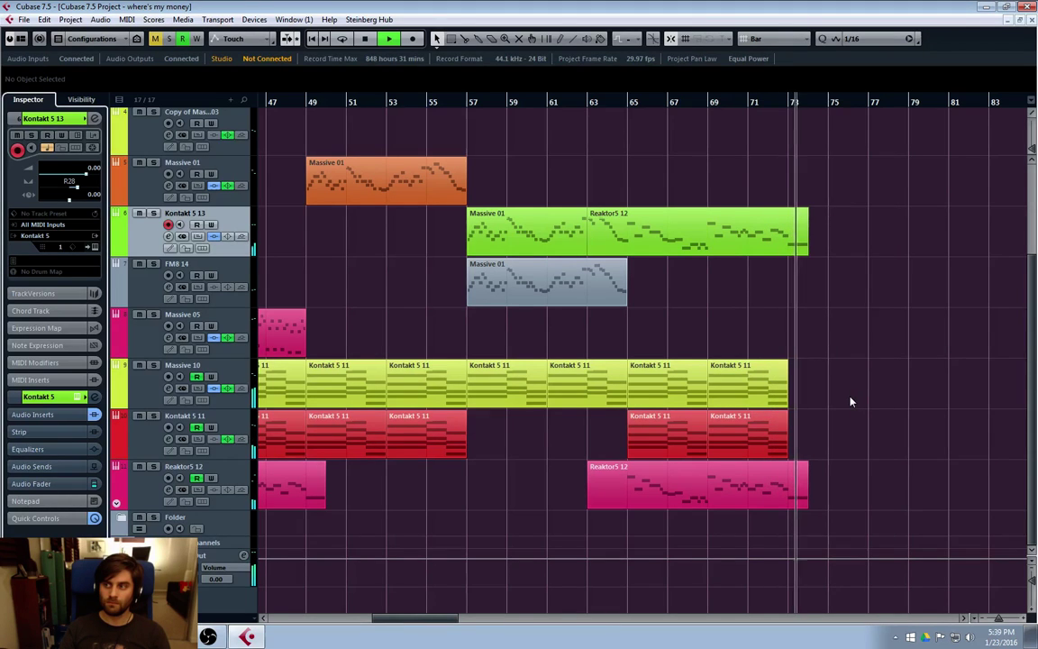
{"action": "key", "text": "space"}
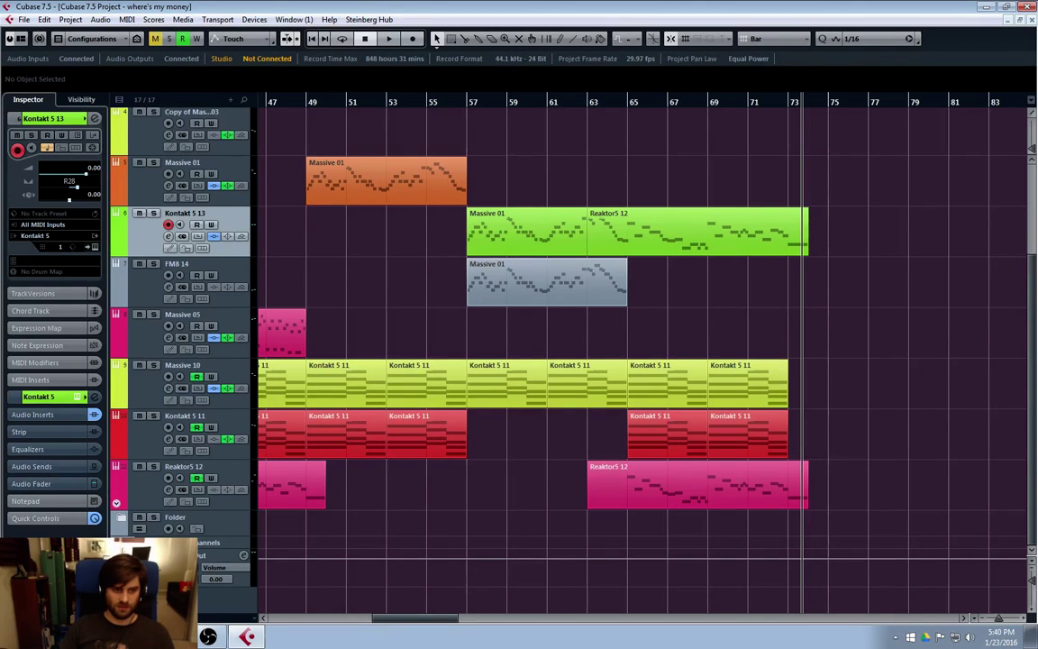
Open the channel settings of the Stereo Out track.
{"action": "left_click", "coordinate": [228, 577]}
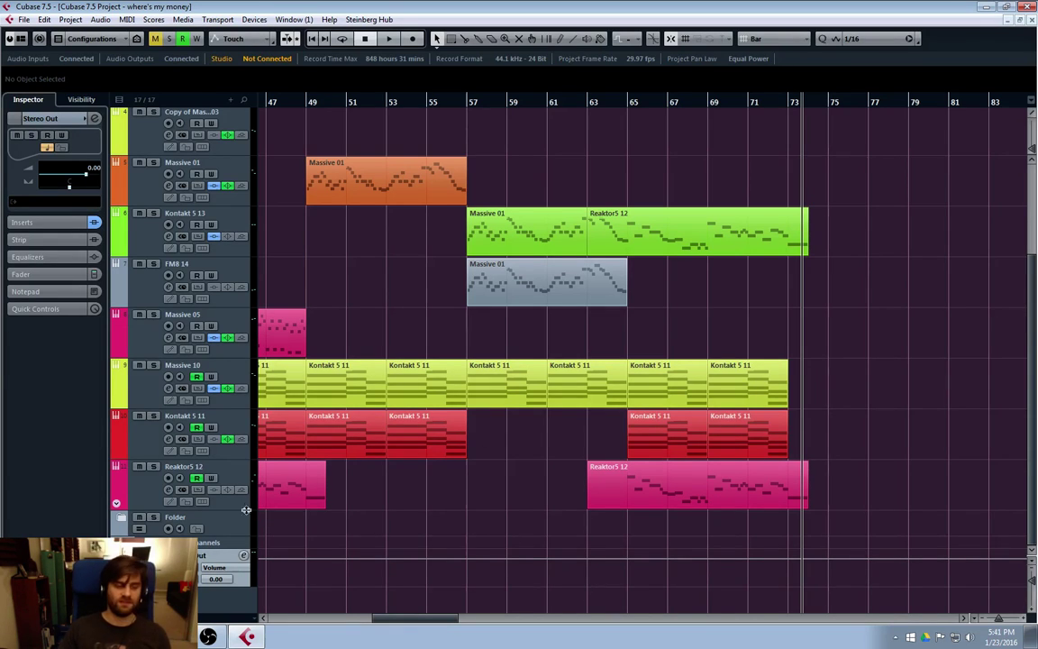
{"action": "left_click", "coordinate": [242, 555]}
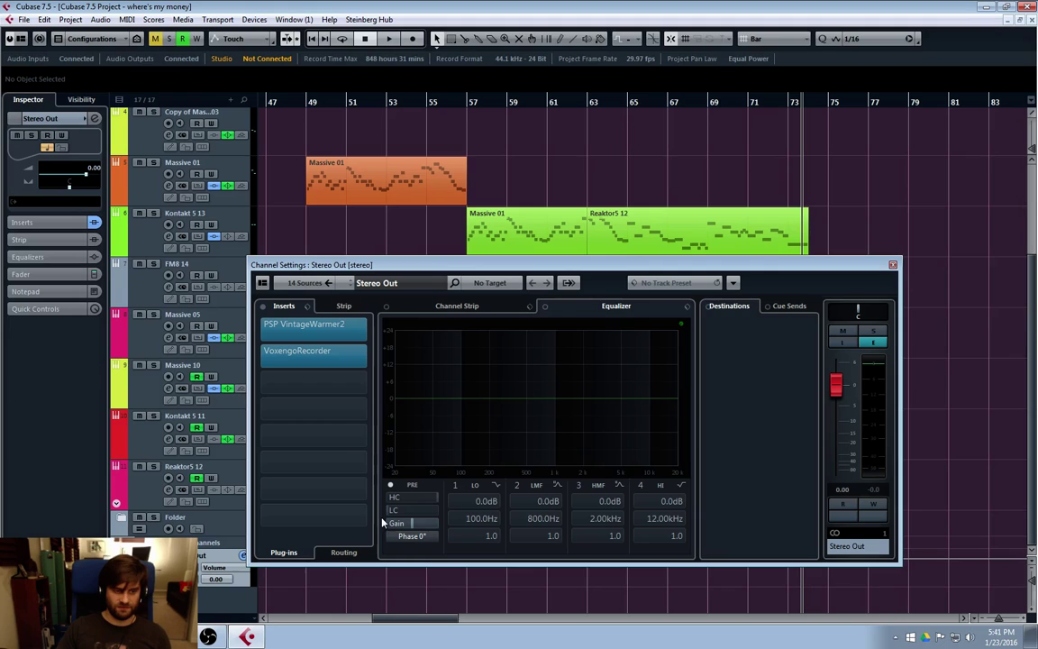
Inspect the VoxengoRecorder insert on the Stereo Out channel, then close the plug-in and the channel settings.
{"action": "left_click", "coordinate": [330, 360]}
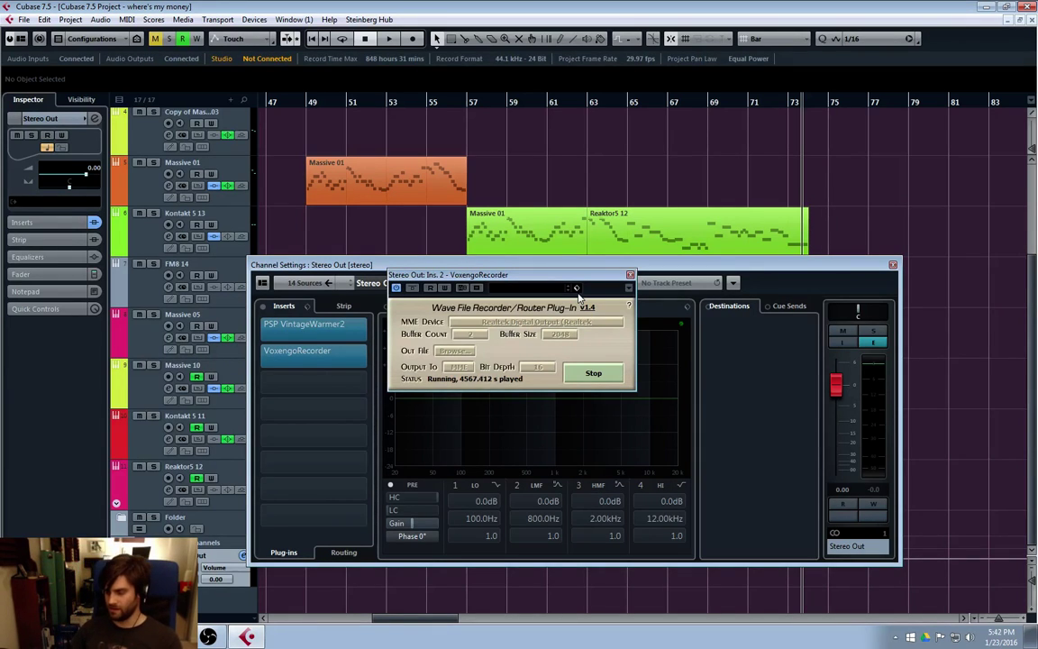
{"action": "left_click", "coordinate": [630, 275]}
{"action": "mouse_move", "coordinate": [699, 270]}
{"action": "left_mouse_down"}
{"action": "mouse_move", "coordinate": [686, 282]}
{"action": "mouse_move", "coordinate": [694, 277]}
{"action": "left_mouse_up"}
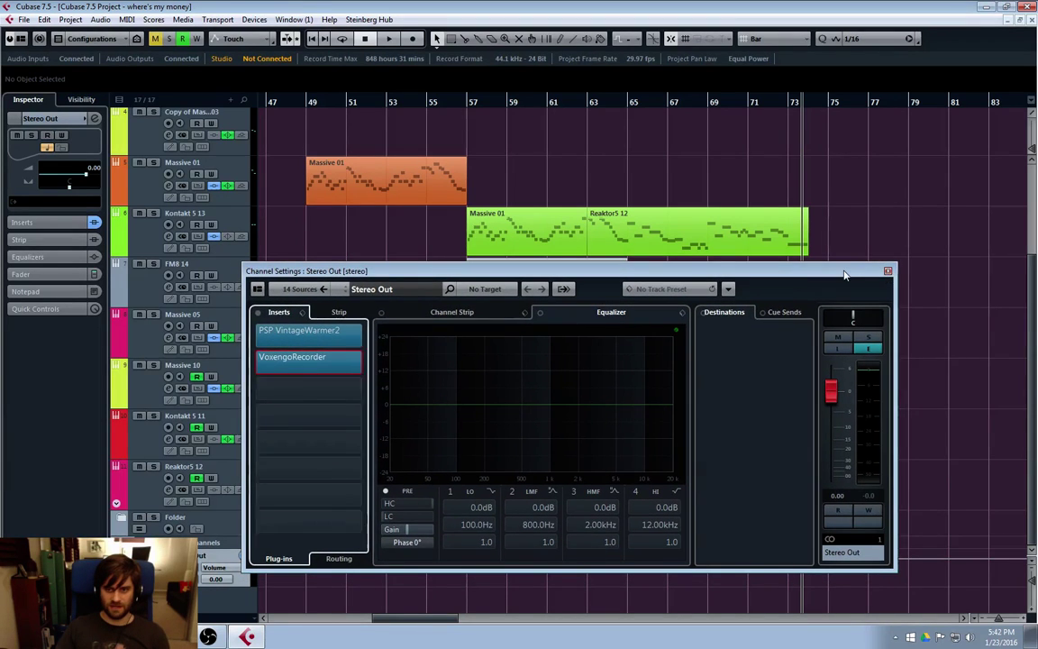
{"action": "left_click_drag", "start_coordinate": [885, 277], "coordinate": [884, 275]}
{"action": "left_click", "coordinate": [887, 271]}
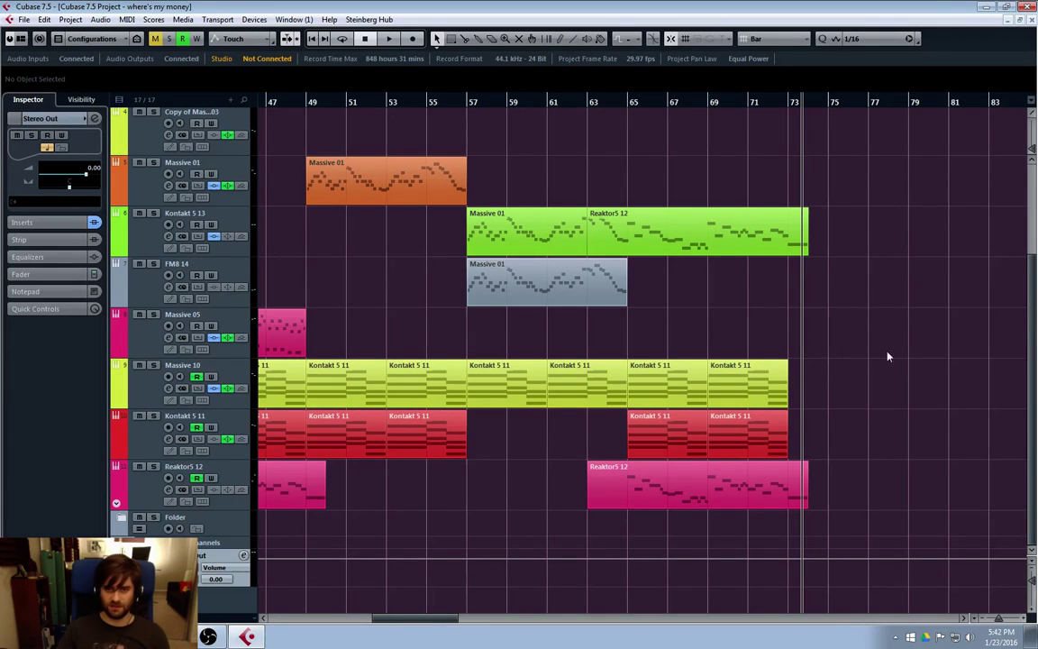
Return to the project start and freeze the first Reaktor5 track with Freeze Instrument Only and a 5 s tail size.
{"action": "left_click", "coordinate": [469, 102]}
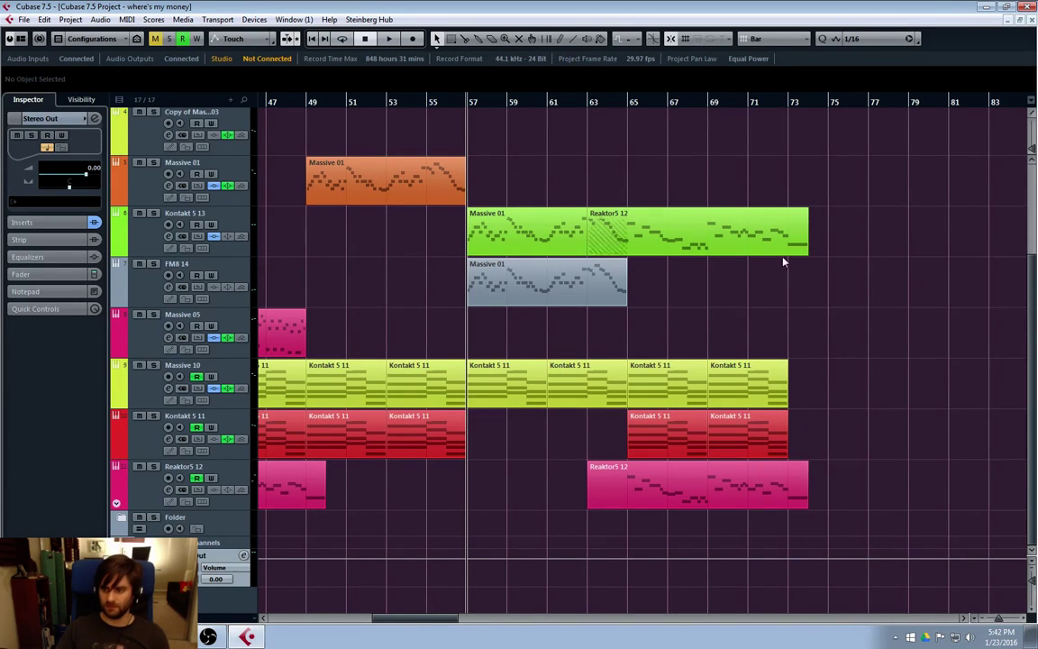
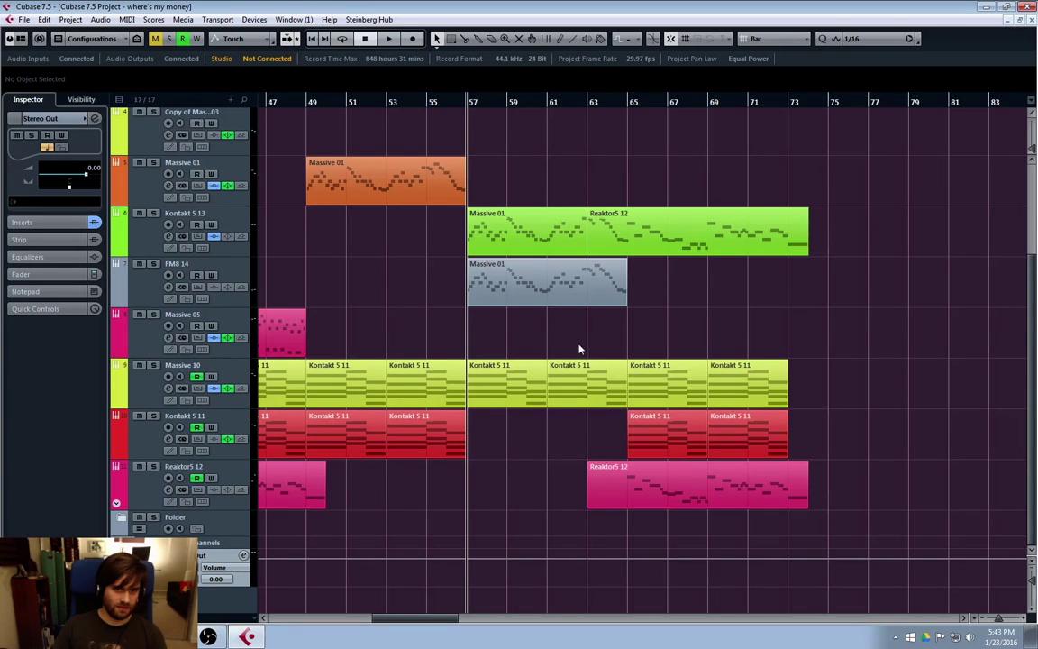
{"action": "key", "text": "Home"}
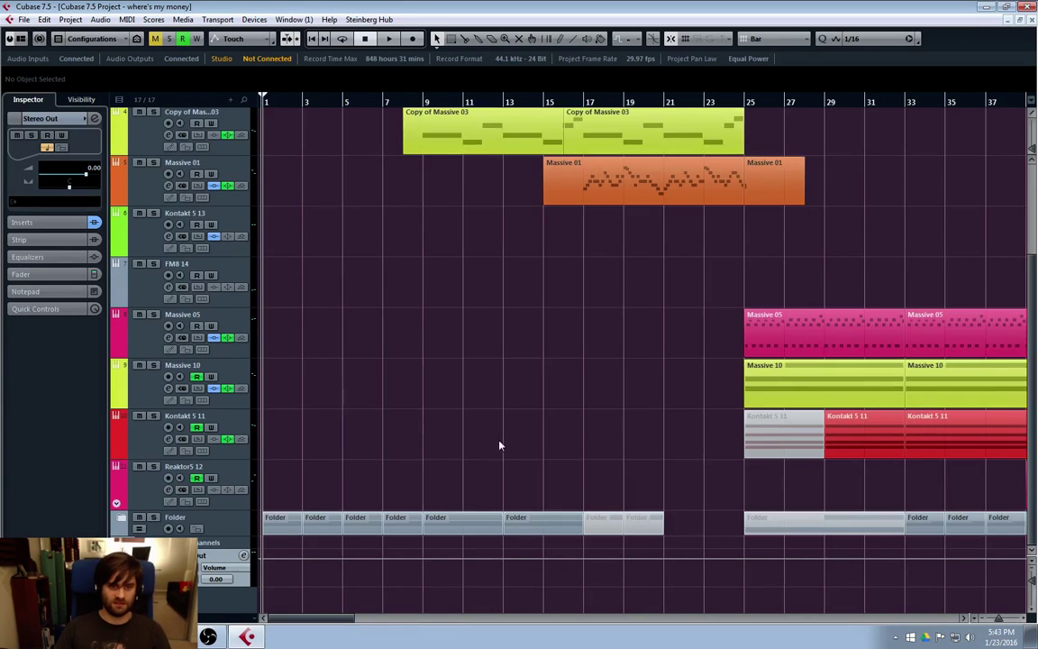
{"action": "scroll", "coordinate": [469, 441], "scroll_direction": "up", "scroll_amount": 3}
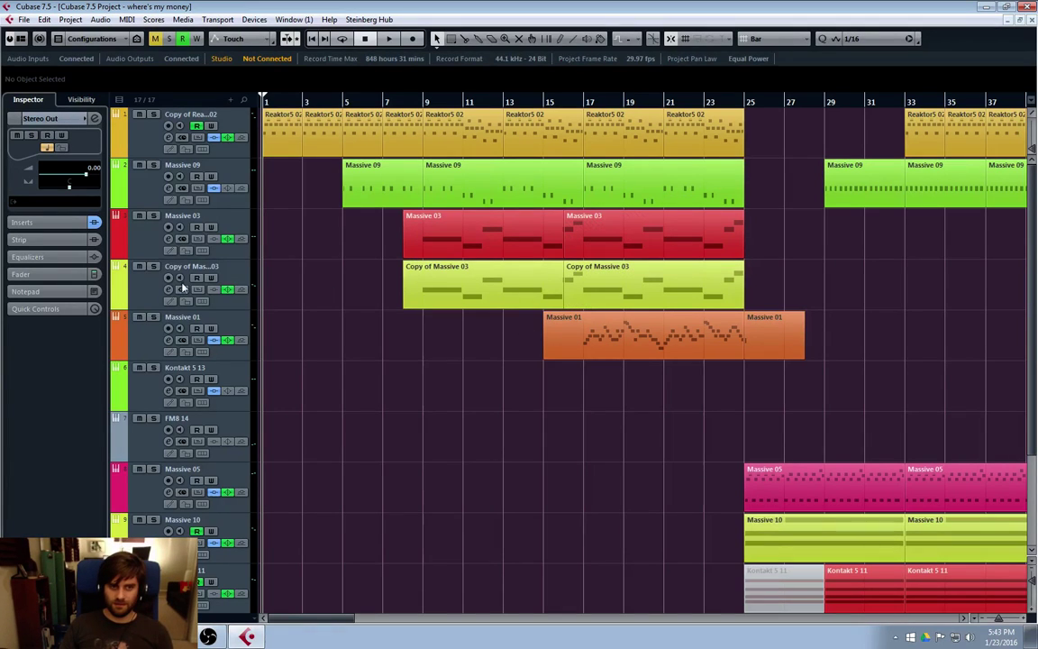
{"action": "left_click", "coordinate": [148, 141]}
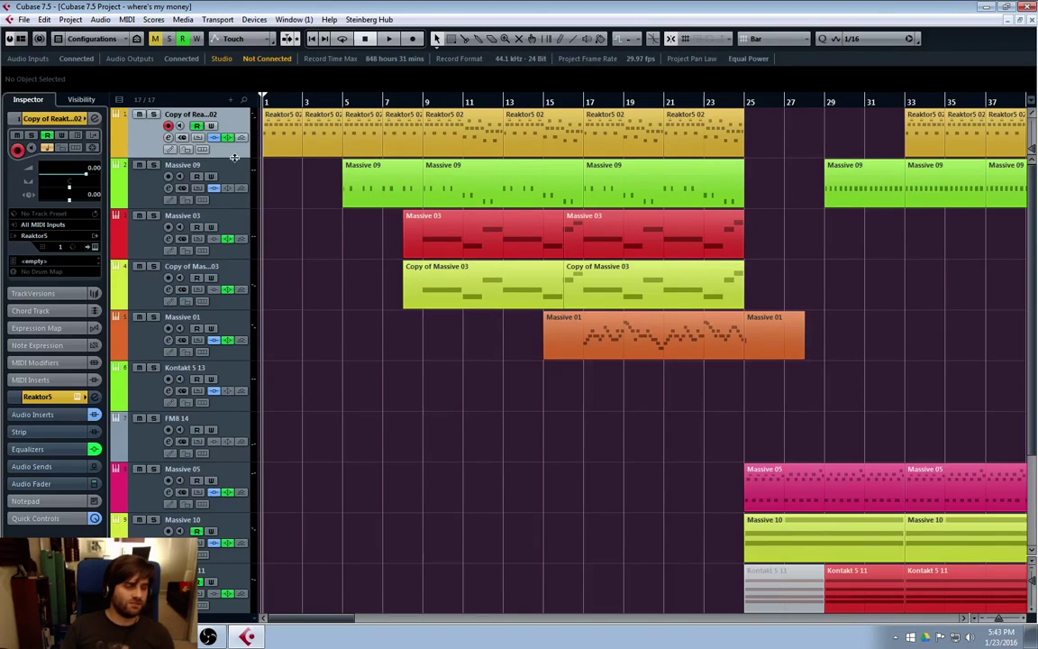
{"action": "mouse_move", "coordinate": [233, 156]}
{"action": "left_mouse_down"}
{"action": "mouse_move", "coordinate": [233, 182]}
{"action": "mouse_move", "coordinate": [233, 170]}
{"action": "left_mouse_up"}
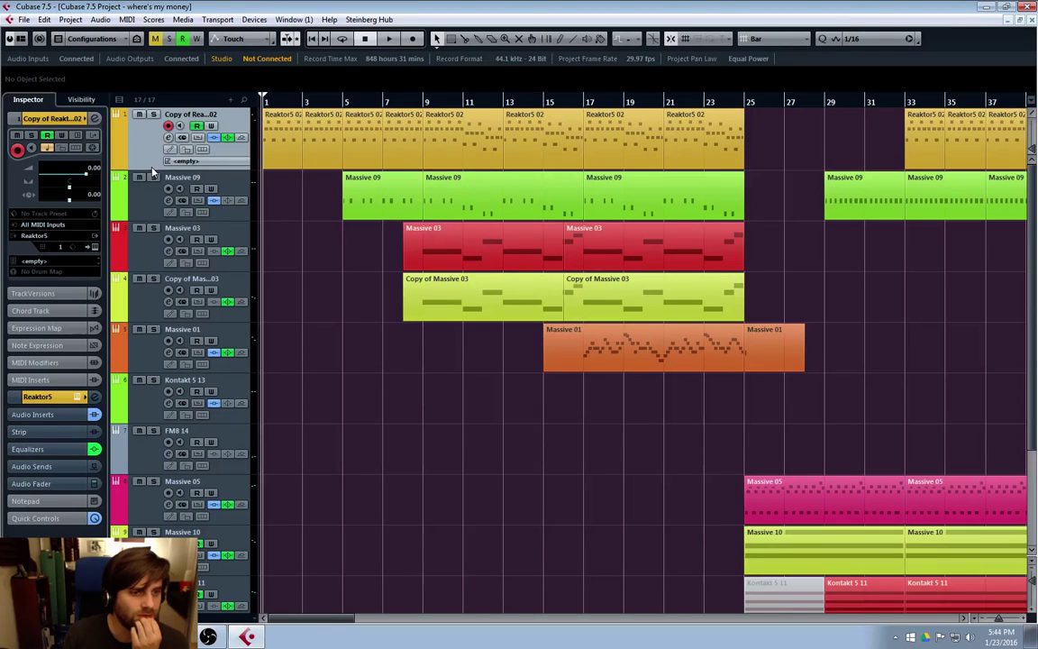
{"action": "left_click_drag", "start_coordinate": [155, 169], "coordinate": [155, 157]}
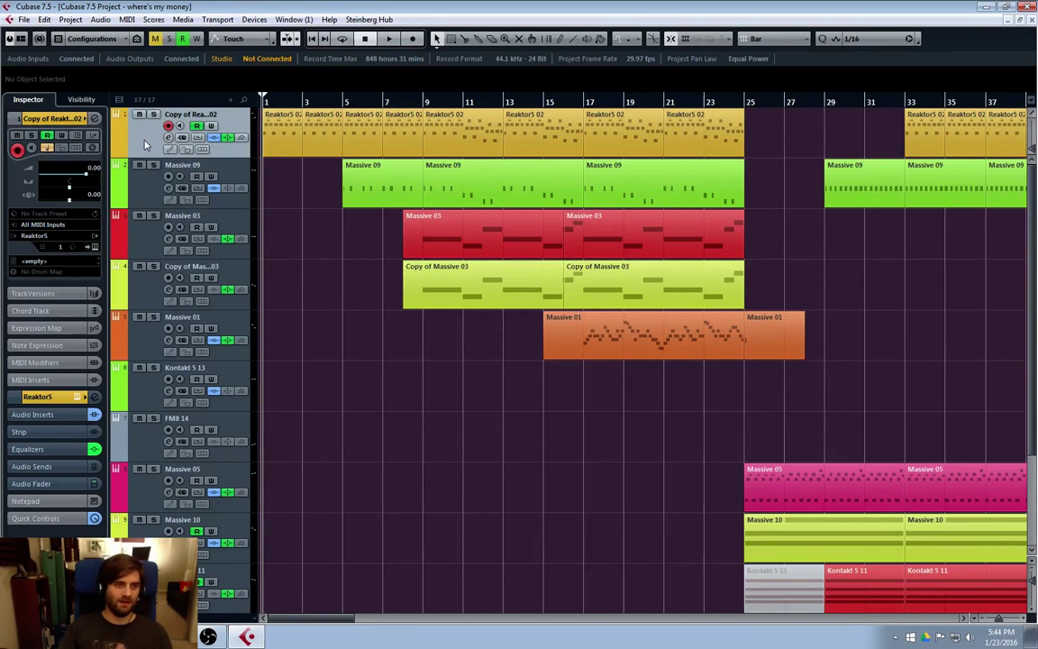
{"action": "left_click", "coordinate": [93, 149]}
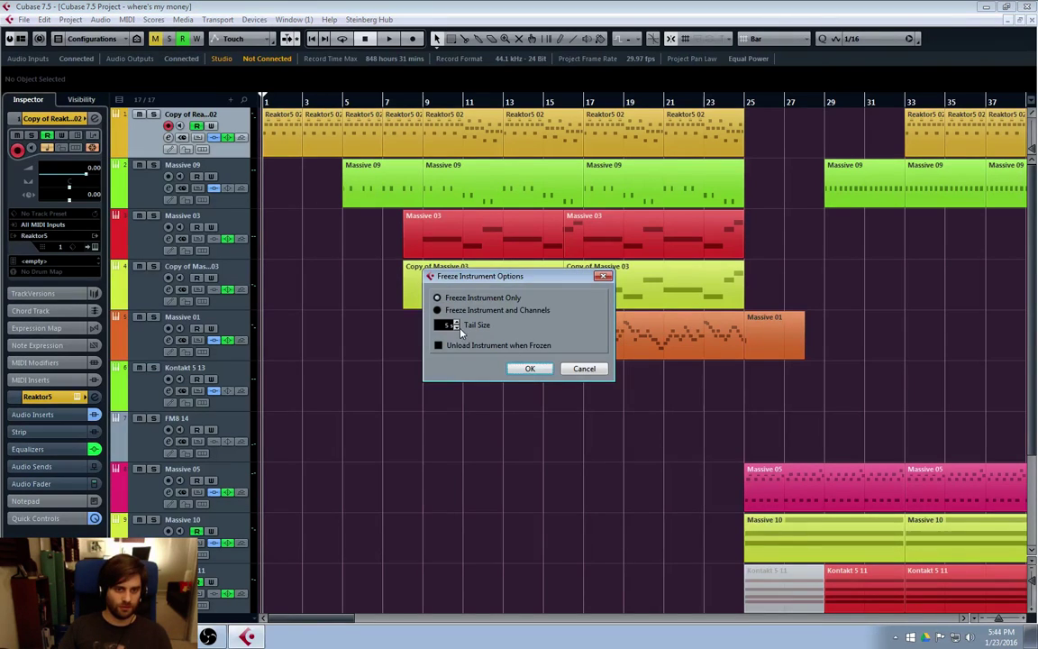
{"action": "left_click", "coordinate": [530, 368]}
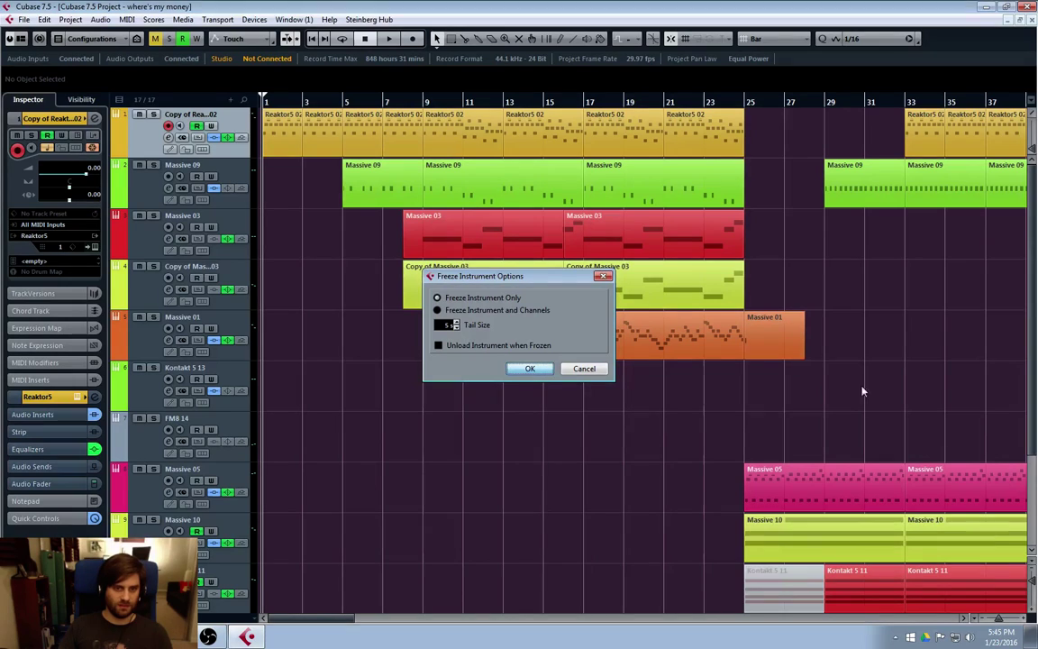
{"action": "left_click", "coordinate": [531, 368]}
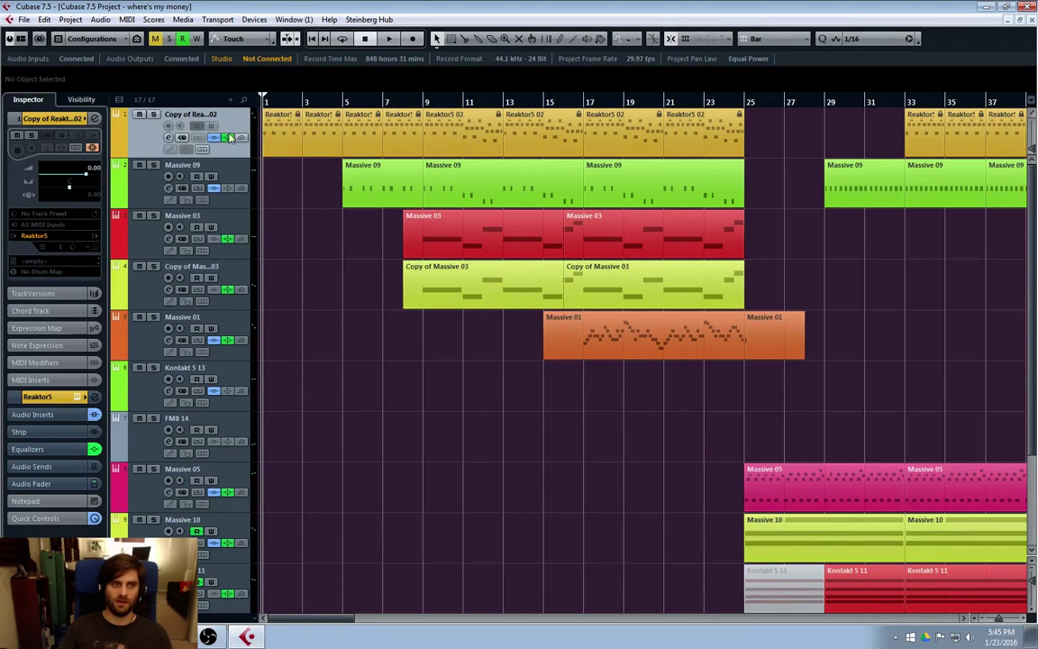
Play the opening bars with the frozen Reaktor5 track, then unfreeze its instrument and delete the freeze files.
{"action": "key", "text": "space"}
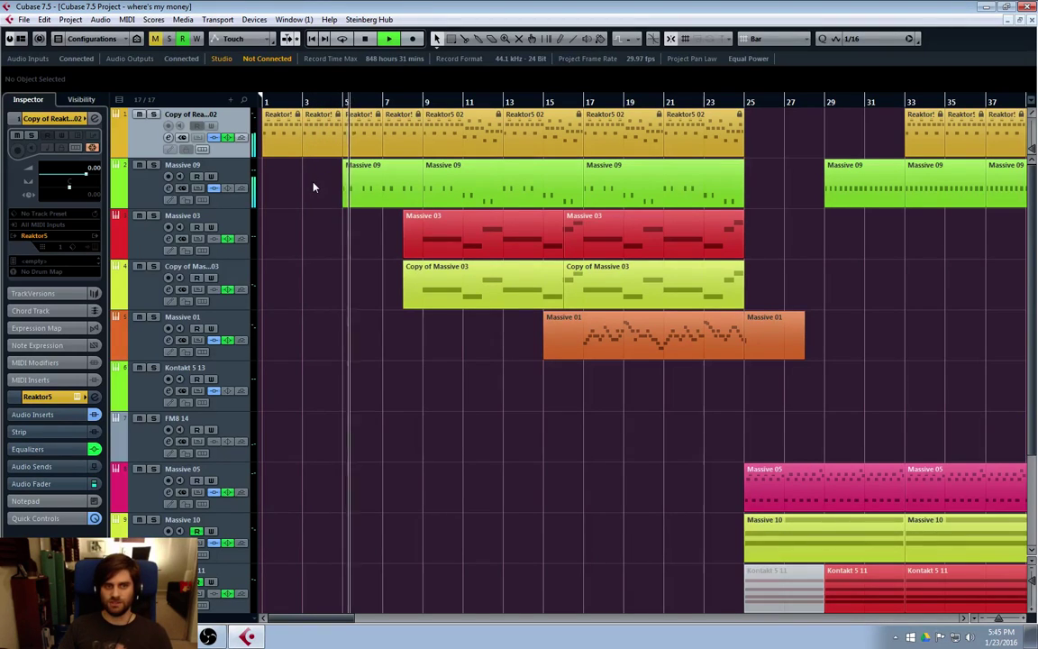
{"action": "key", "text": "space"}
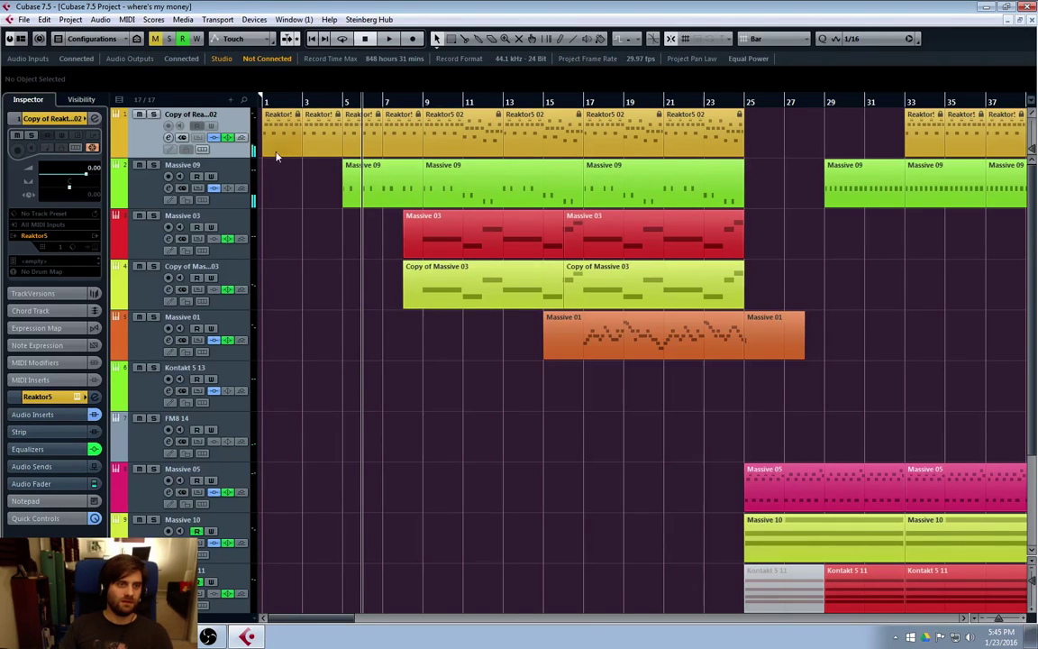
{"action": "left_click", "coordinate": [135, 172]}
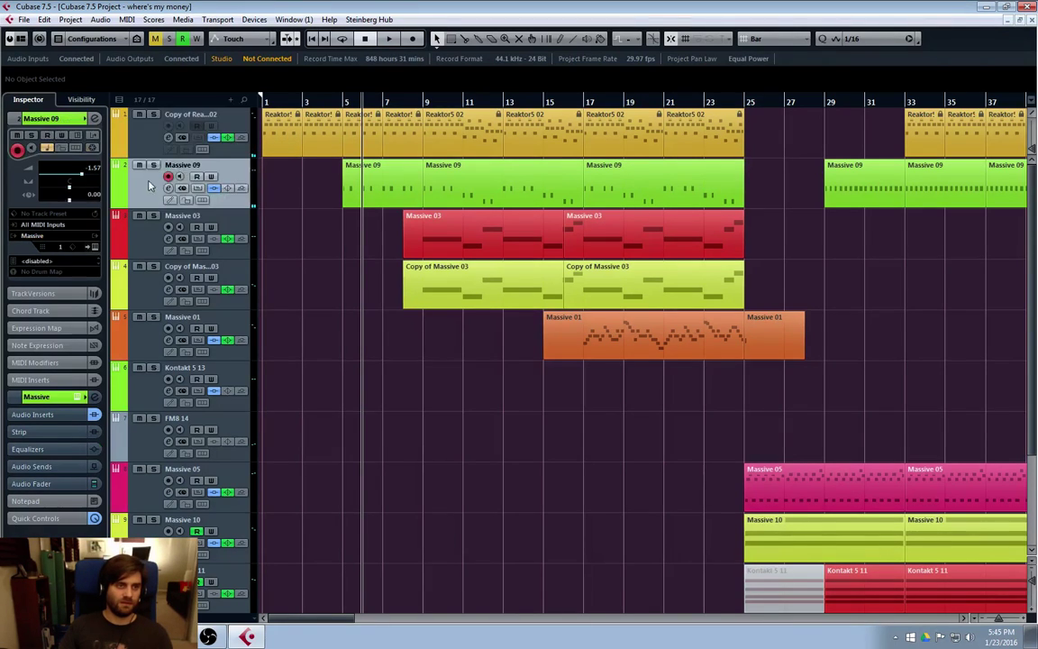
{"action": "left_click", "coordinate": [166, 137]}
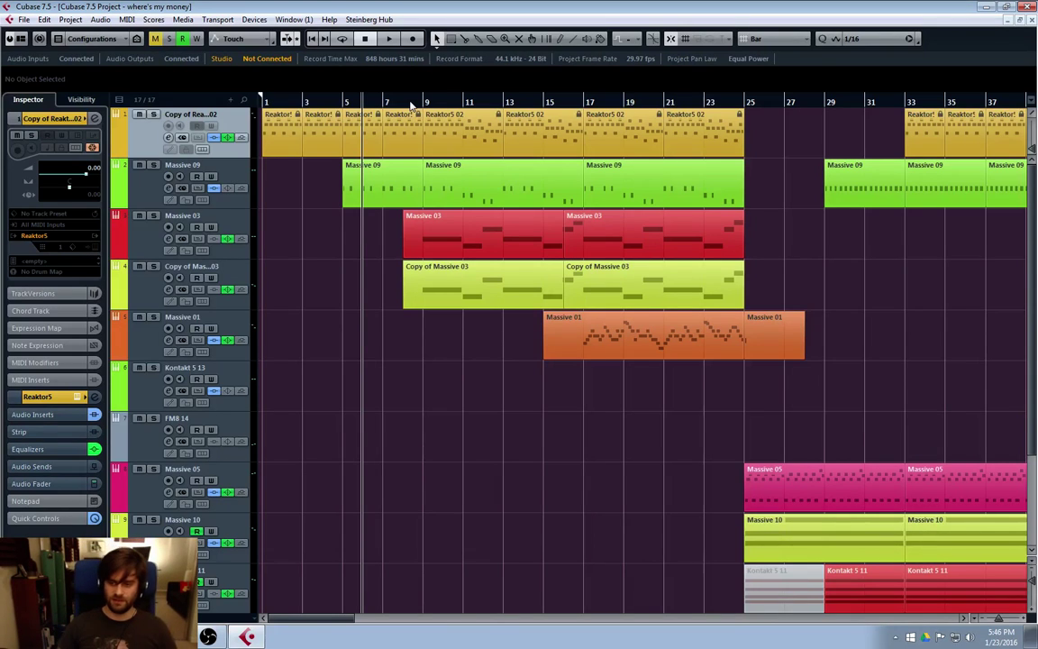
{"action": "left_click", "coordinate": [93, 146]}
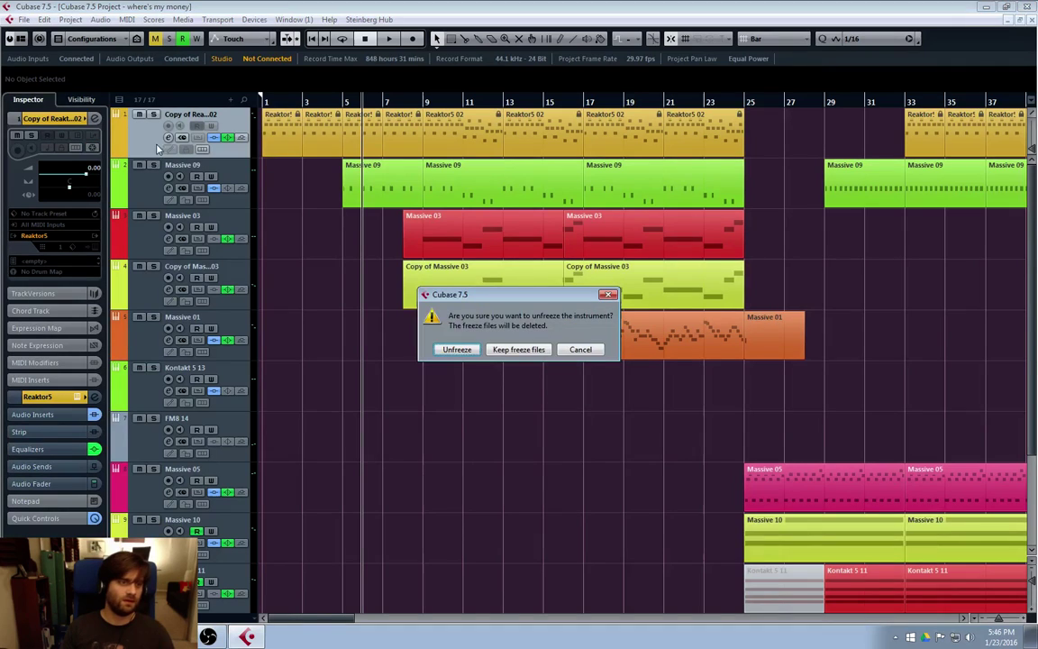
{"action": "left_click", "coordinate": [457, 349]}
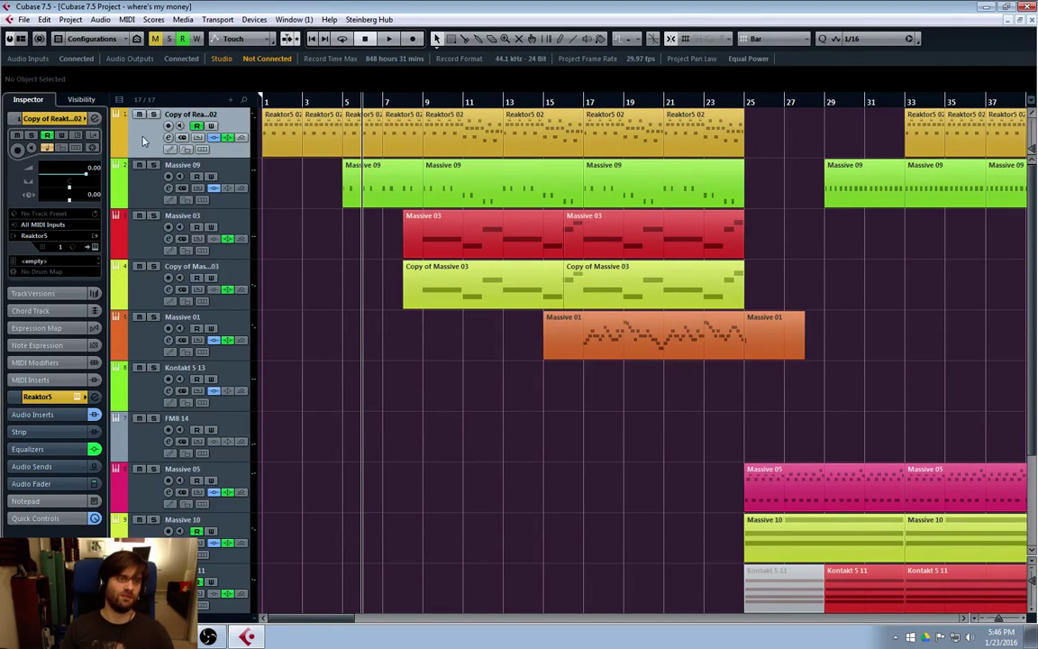
Look over the arrangement up to its ending and play the song from bar 1 while viewing the upper tracks.
{"action": "left_click", "coordinate": [536, 236]}
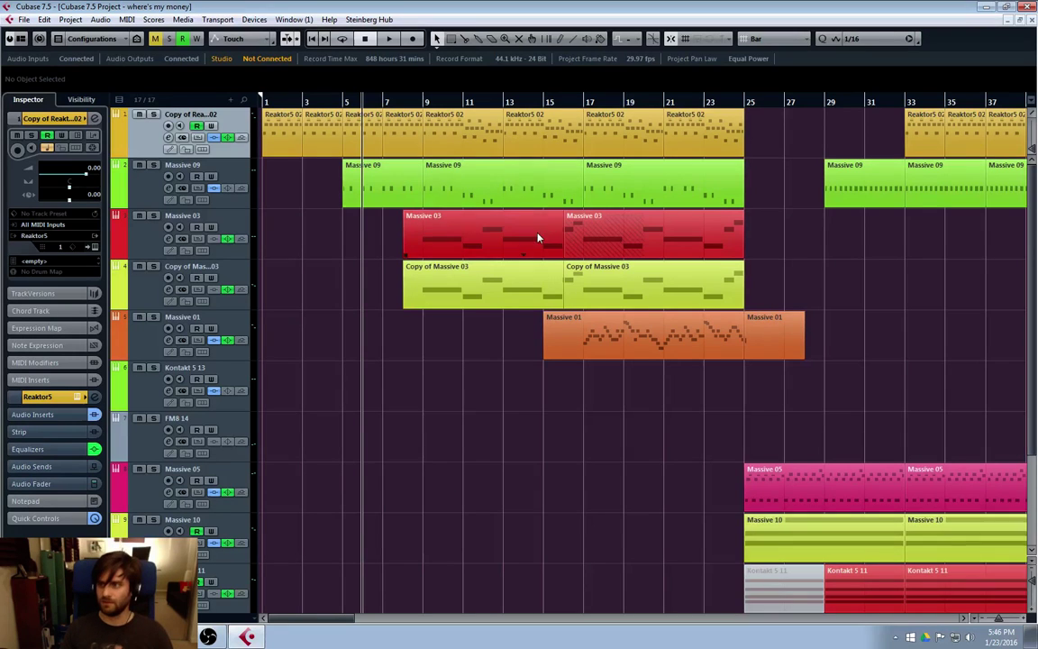
{"action": "left_click", "coordinate": [424, 149]}
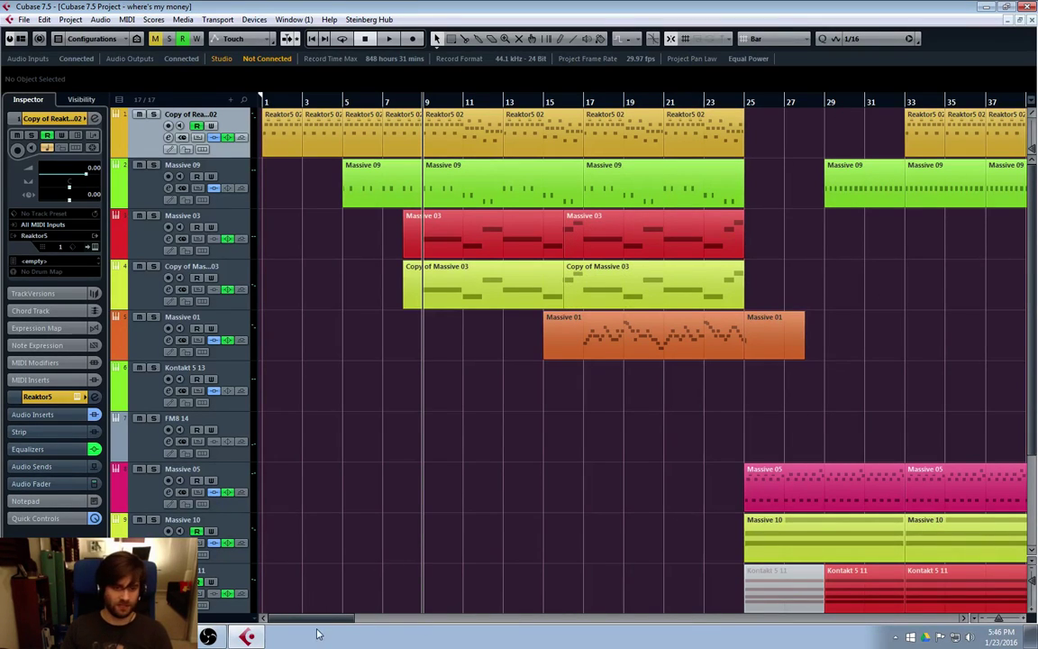
{"action": "mouse_move", "coordinate": [317, 618]}
{"action": "left_mouse_down"}
{"action": "mouse_move", "coordinate": [358, 617]}
{"action": "mouse_move", "coordinate": [317, 617]}
{"action": "left_mouse_up"}
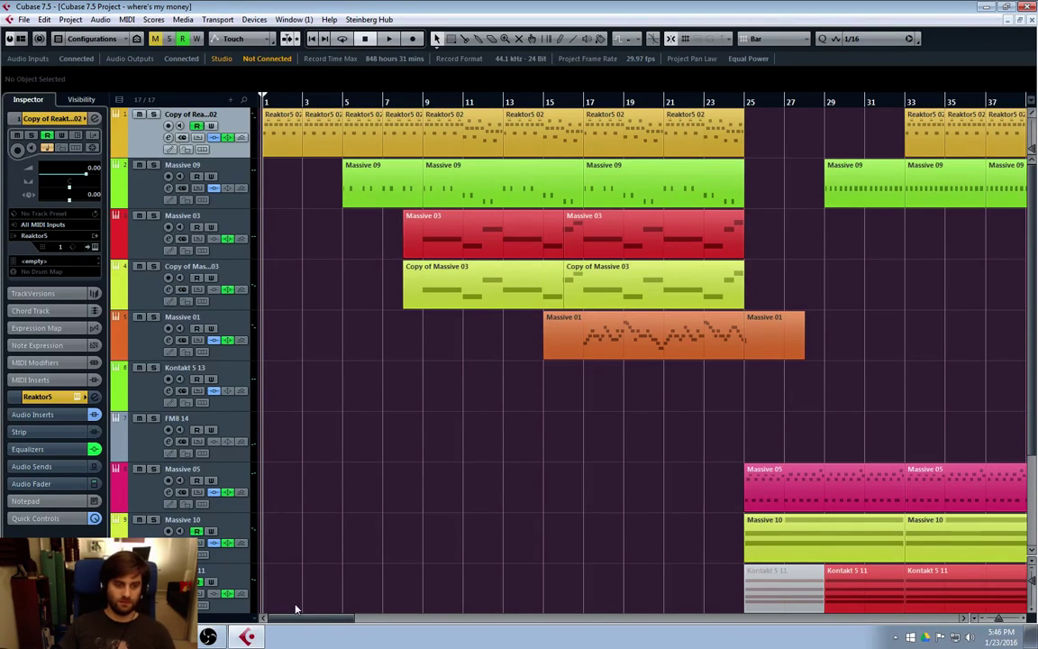
{"action": "scroll", "coordinate": [336, 611], "scroll_direction": "down", "scroll_amount": 1}
{"action": "left_click_drag", "start_coordinate": [336, 617], "coordinate": [450, 630]}
{"action": "scroll", "coordinate": [450, 406], "scroll_direction": "down", "scroll_amount": 2}
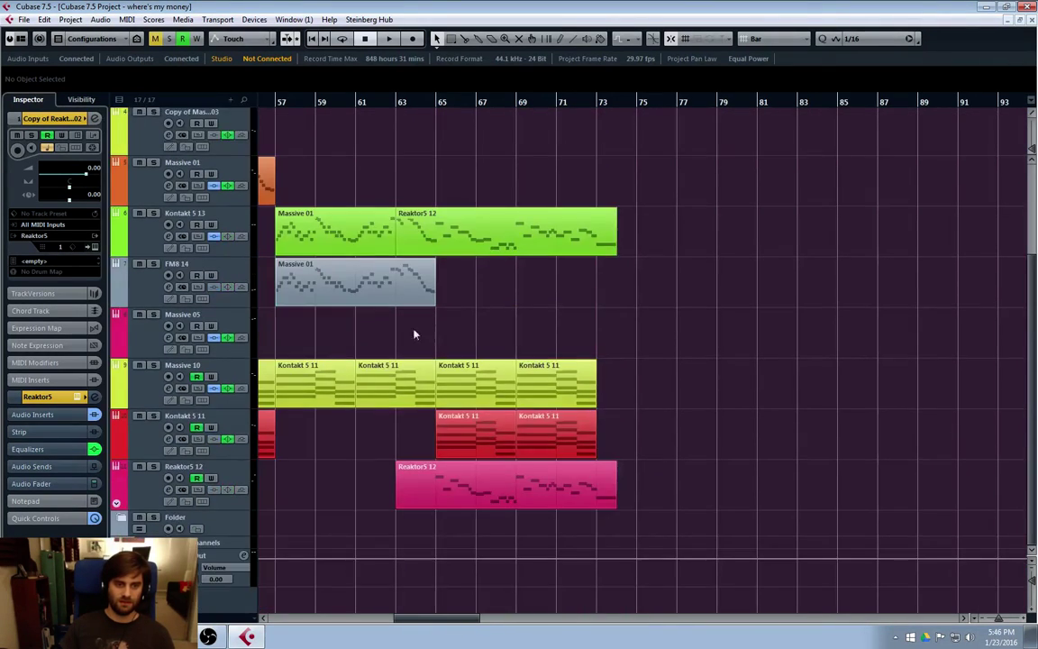
{"action": "left_click_drag", "start_coordinate": [436, 620], "coordinate": [304, 619]}
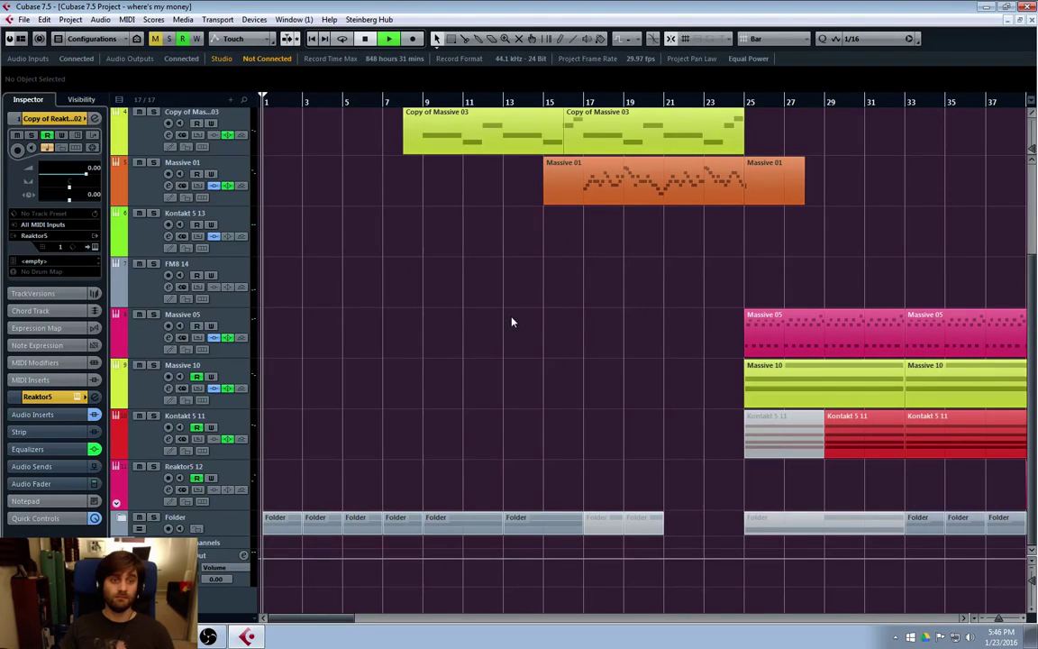
{"action": "scroll", "coordinate": [494, 329], "scroll_direction": "up", "scroll_amount": 3}
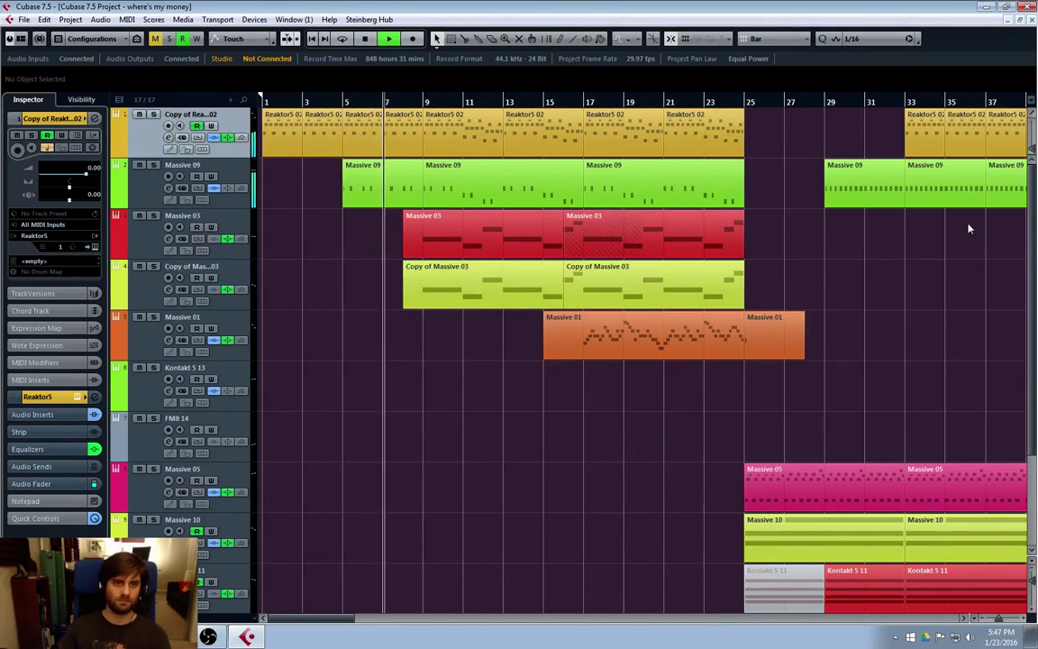
Examine the notes of the Reaktor5 02 clip at bar 9 in the Key Editor during playback, then close the editor.
{"action": "double_click", "coordinate": [457, 146]}
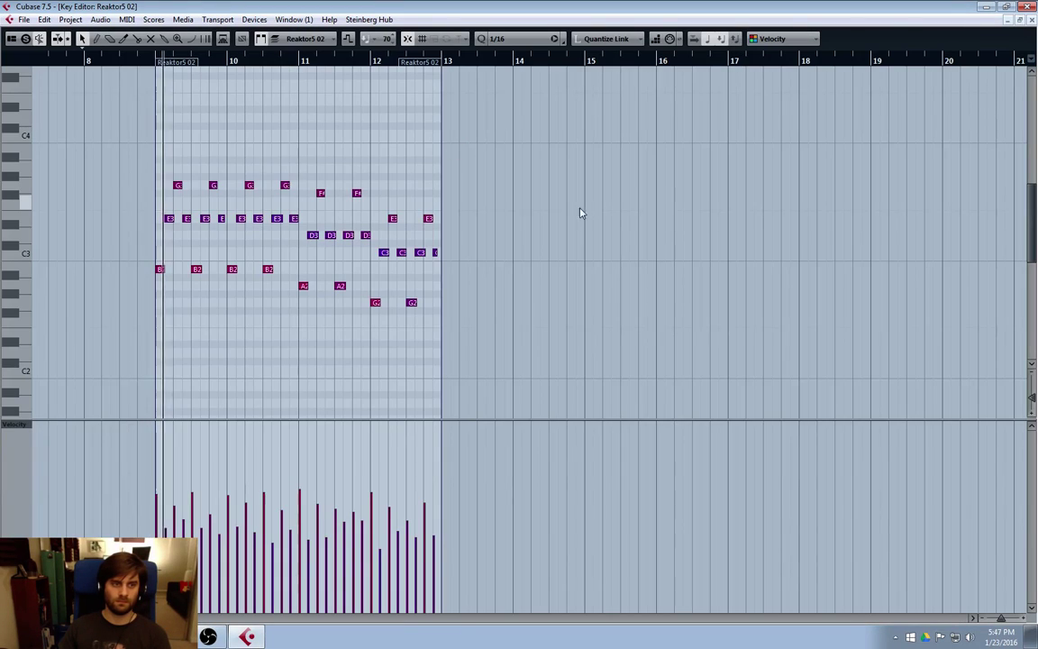
{"action": "key", "text": "h"}
{"action": "key", "text": "h"}
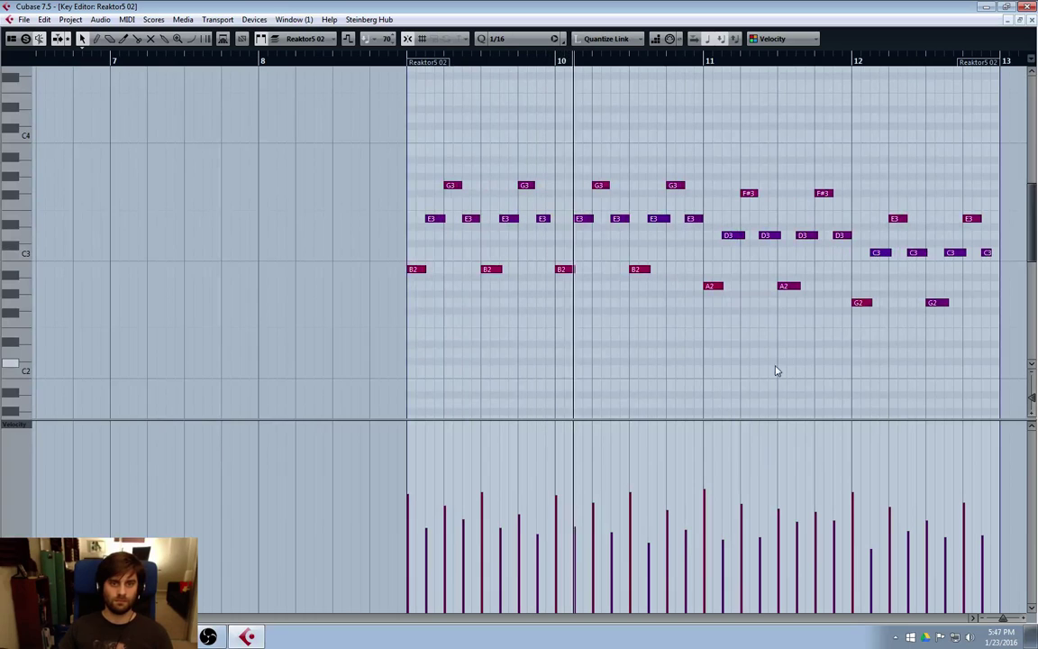
{"action": "scroll", "coordinate": [492, 572], "scroll_direction": "left", "scroll_amount": 4}
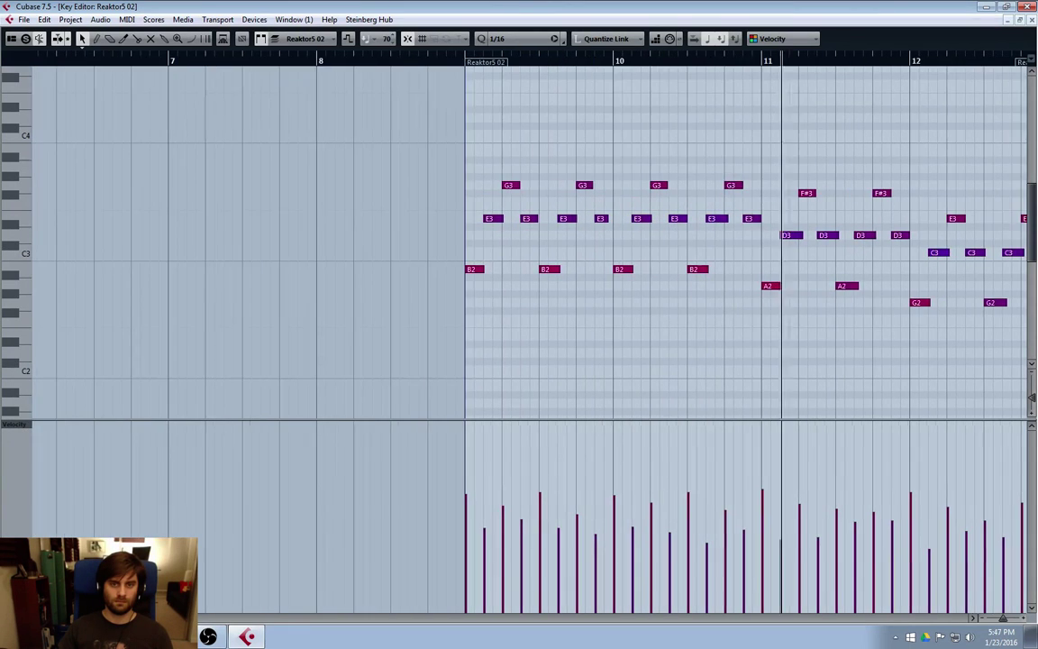
{"action": "scroll", "coordinate": [800, 308], "scroll_direction": "right", "scroll_amount": 4}
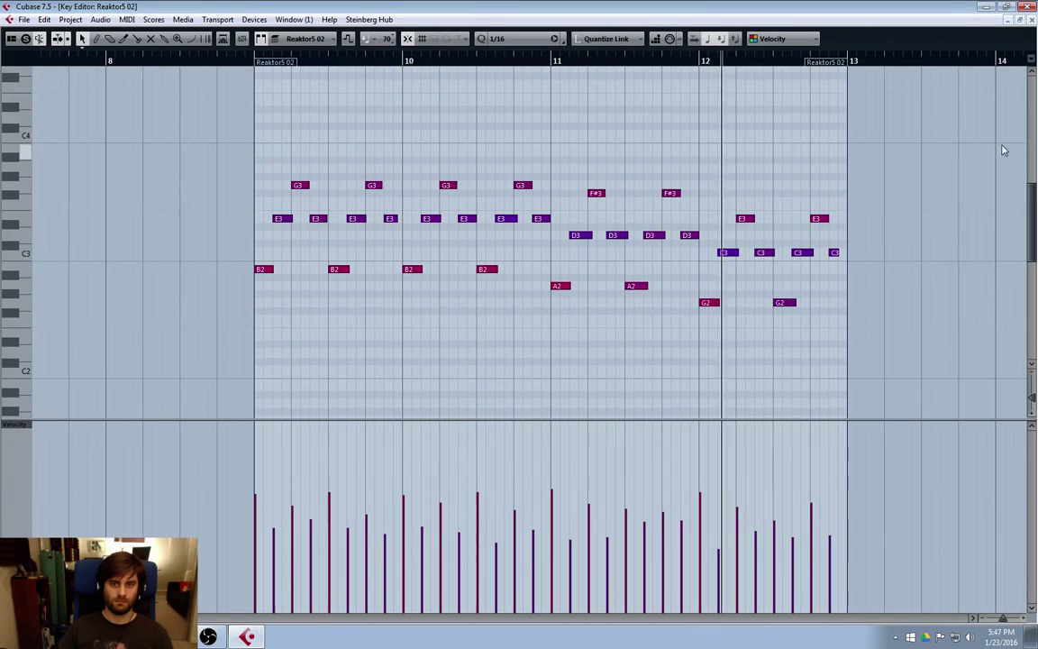
{"action": "left_click", "coordinate": [1031, 19]}
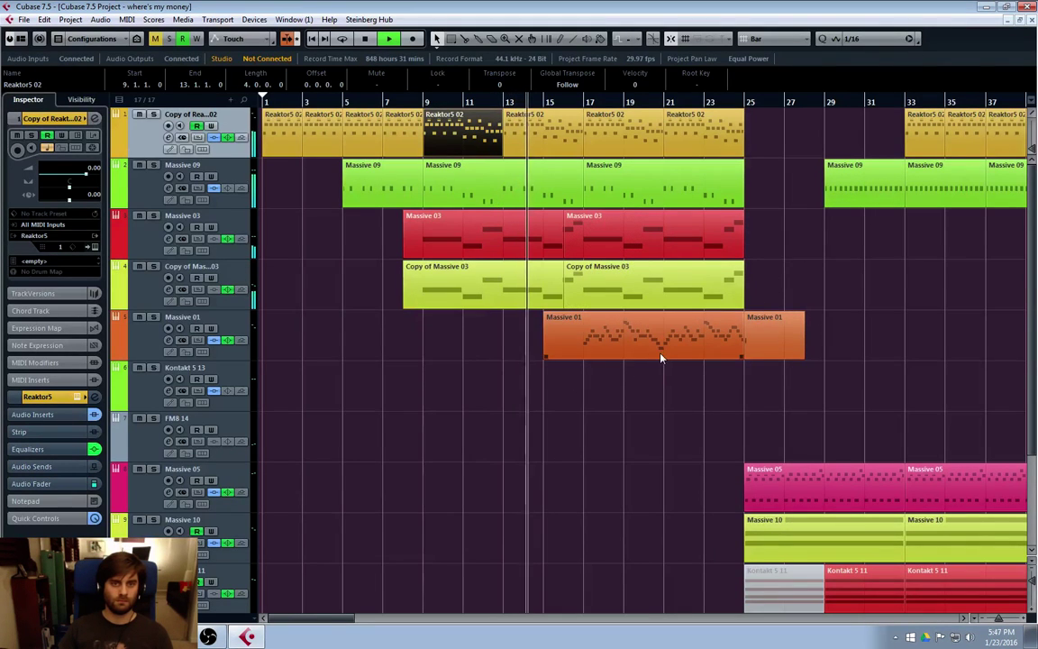
Follow the Massive 01 melody clip from bar 15 in the Key Editor with auto-scroll on, then return to the arrangement around bar 25.
{"action": "double_click", "coordinate": [634, 351]}
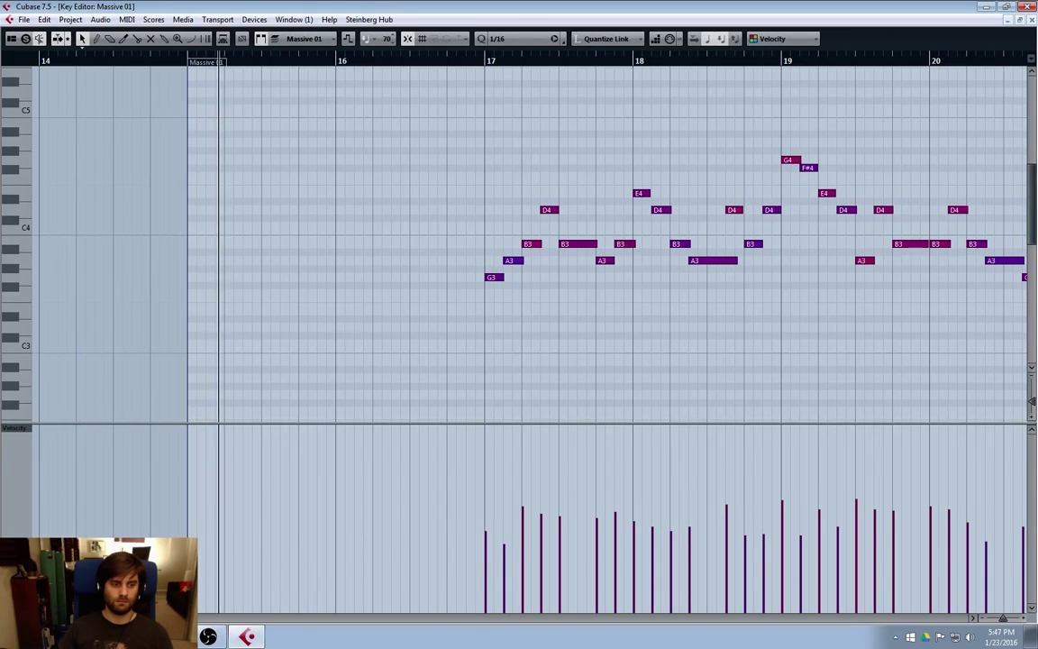
{"action": "key", "text": "f"}
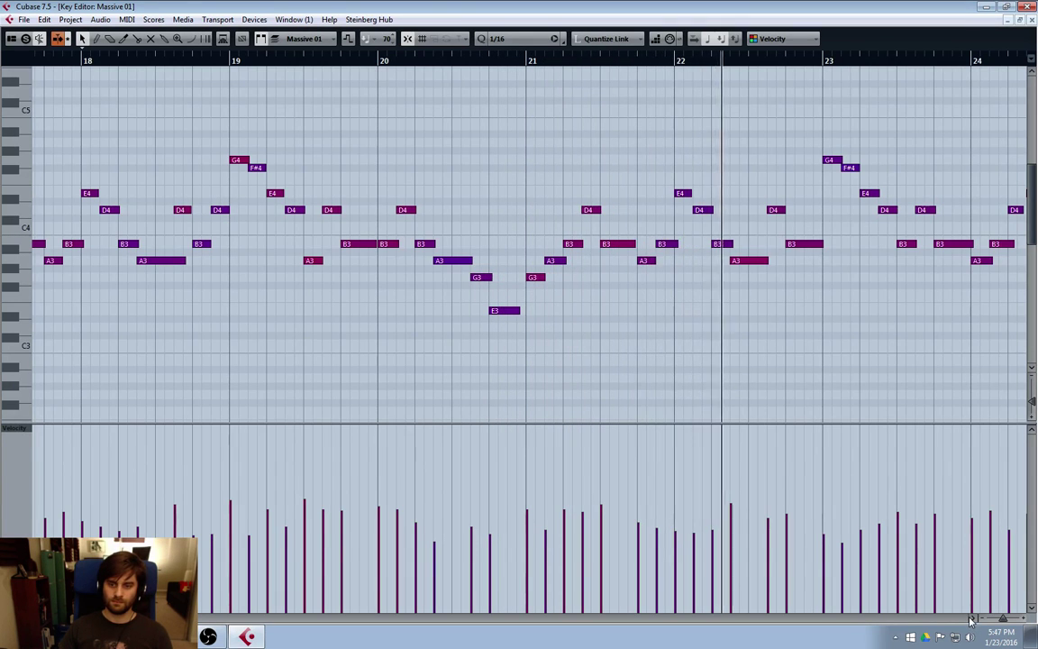
{"action": "left_click_drag", "start_coordinate": [955, 619], "coordinate": [996, 621]}
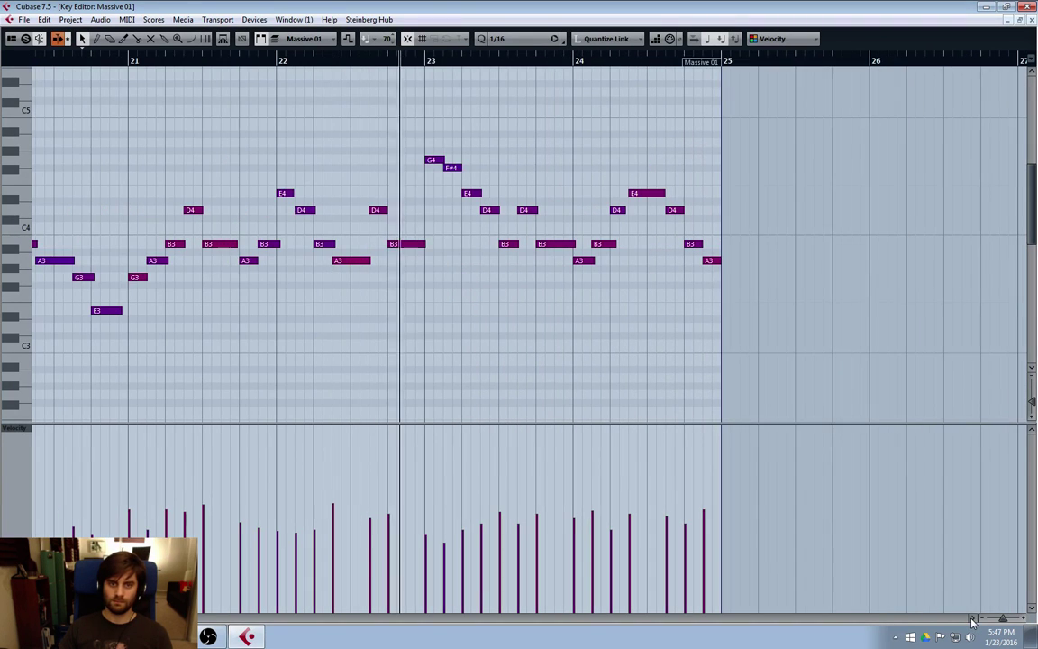
{"action": "left_click", "coordinate": [1033, 19]}
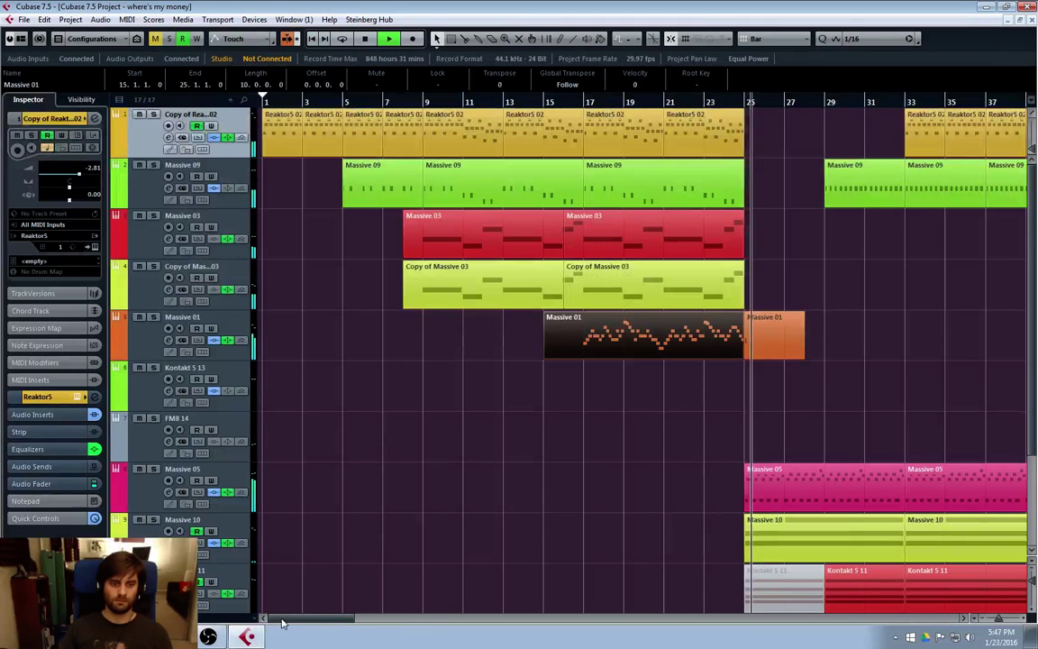
{"action": "left_click_drag", "start_coordinate": [268, 621], "coordinate": [333, 616]}
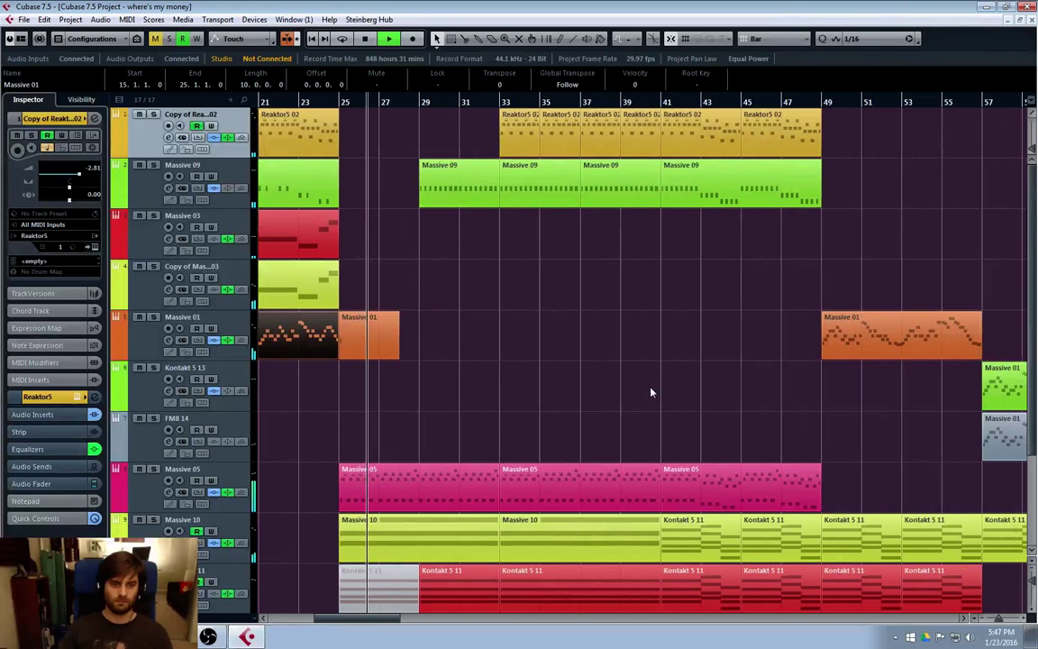
Follow the playback from bar 25 to about bar 59 while looking over the clips on all tracks.
{"action": "left_click", "coordinate": [631, 347]}
{"action": "scroll", "coordinate": [809, 353], "scroll_direction": "down", "scroll_amount": 2}
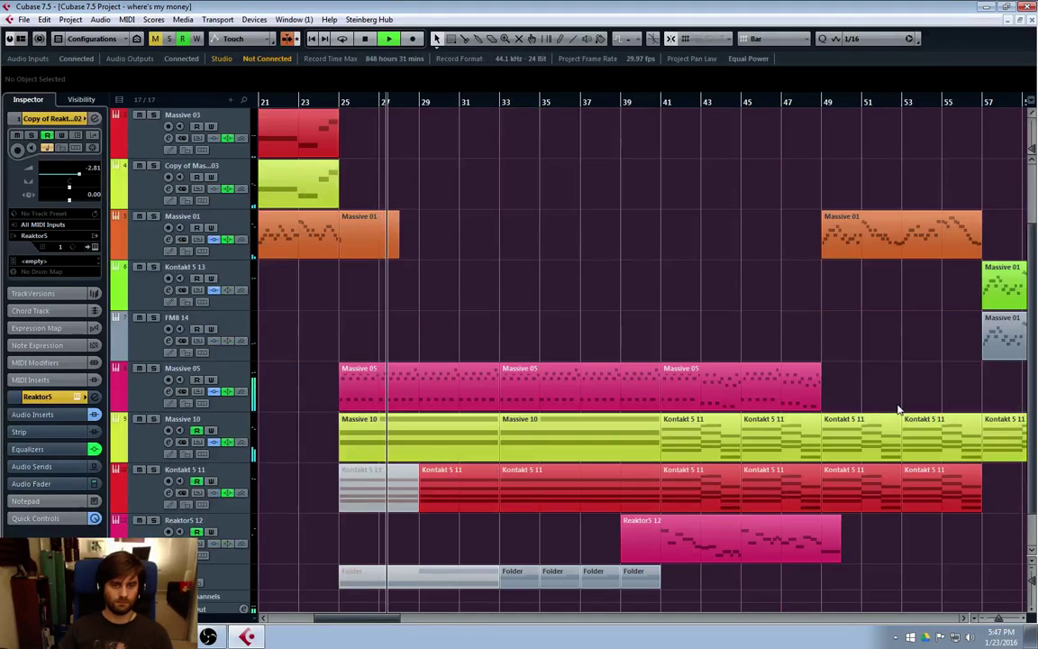
{"action": "scroll", "coordinate": [901, 411], "scroll_direction": "up", "scroll_amount": 2}
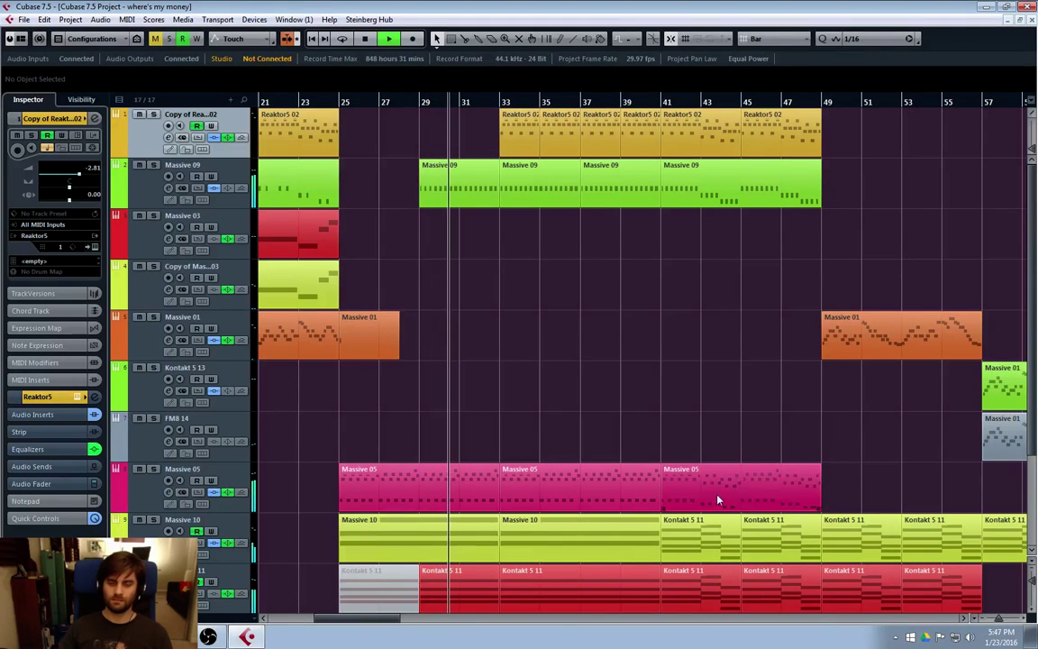
{"action": "left_click_drag", "start_coordinate": [358, 621], "coordinate": [373, 621]}
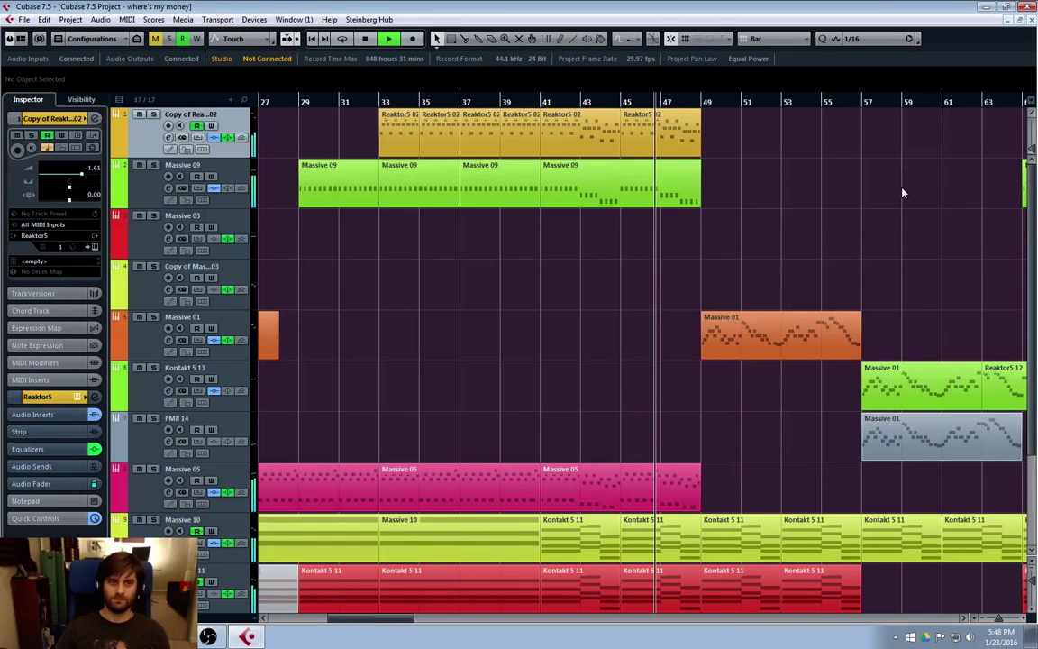
{"action": "left_click", "coordinate": [799, 326]}
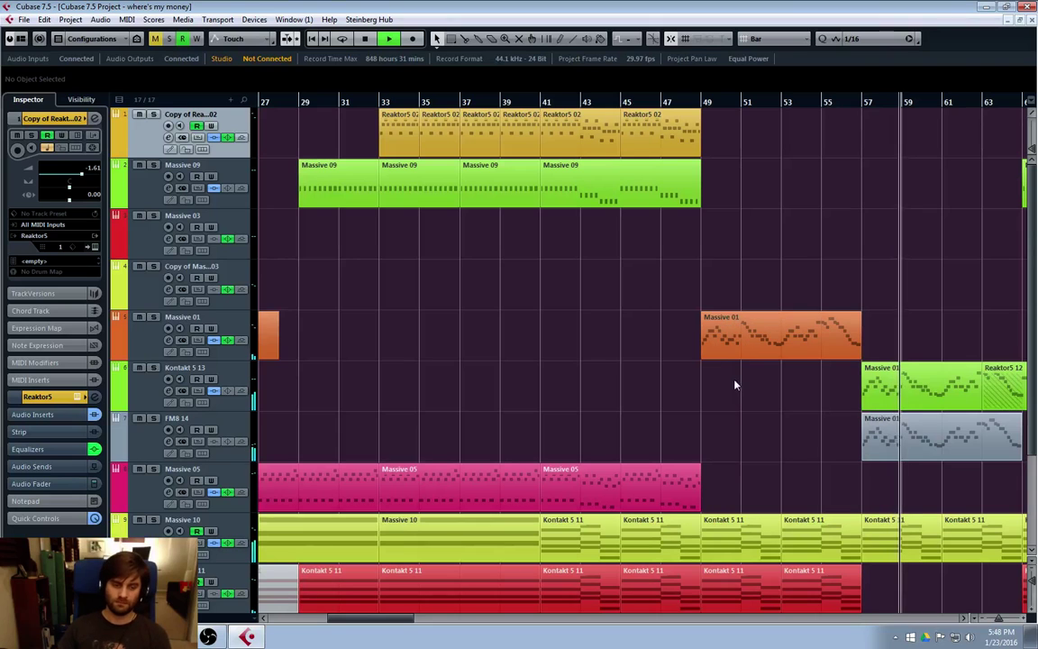
Lower the FM8 14 channel's volume to -10.1 in its channel settings during playback, then close the settings.
{"action": "left_click_drag", "start_coordinate": [371, 619], "coordinate": [405, 622]}
{"action": "scroll", "coordinate": [576, 412], "scroll_direction": "down", "scroll_amount": 3}
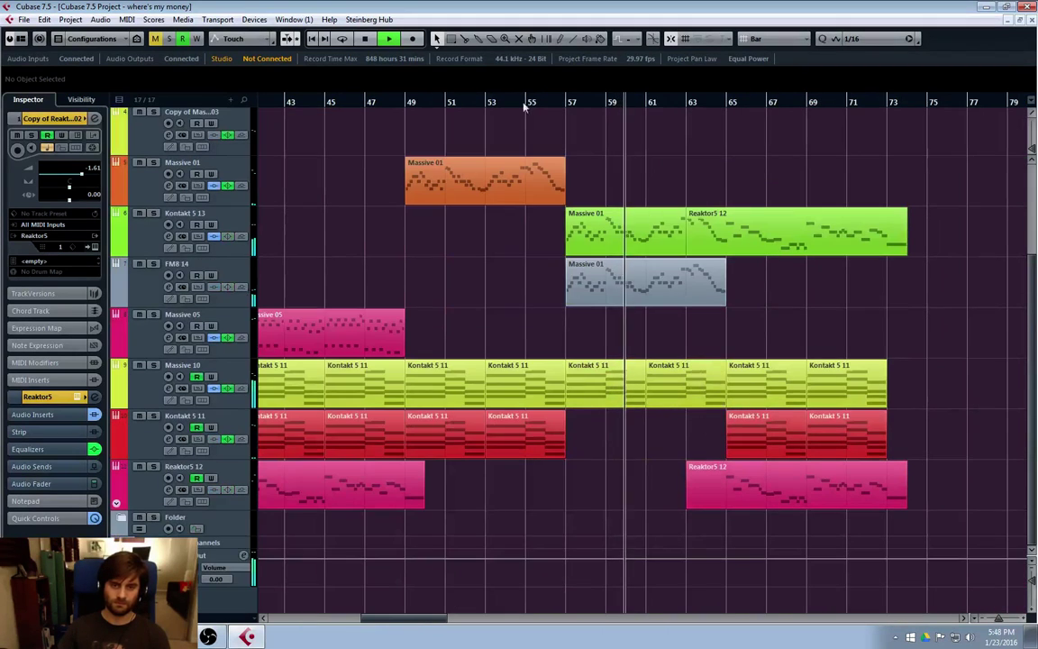
{"action": "left_click", "coordinate": [126, 297]}
{"action": "left_click", "coordinate": [126, 305]}
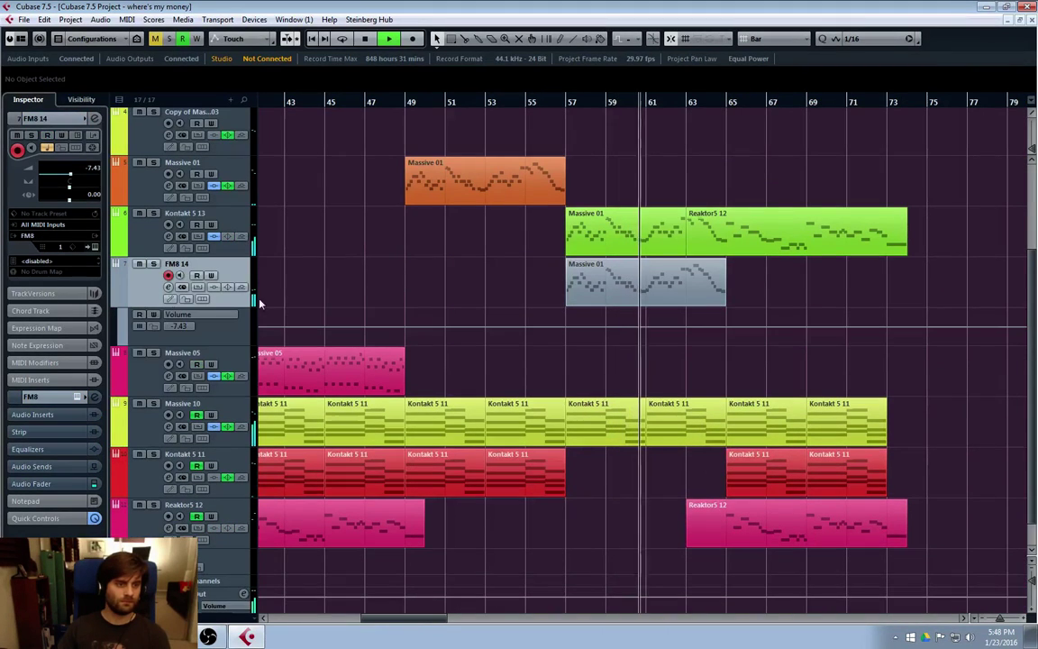
{"action": "left_click", "coordinate": [126, 317]}
{"action": "left_click", "coordinate": [168, 286]}
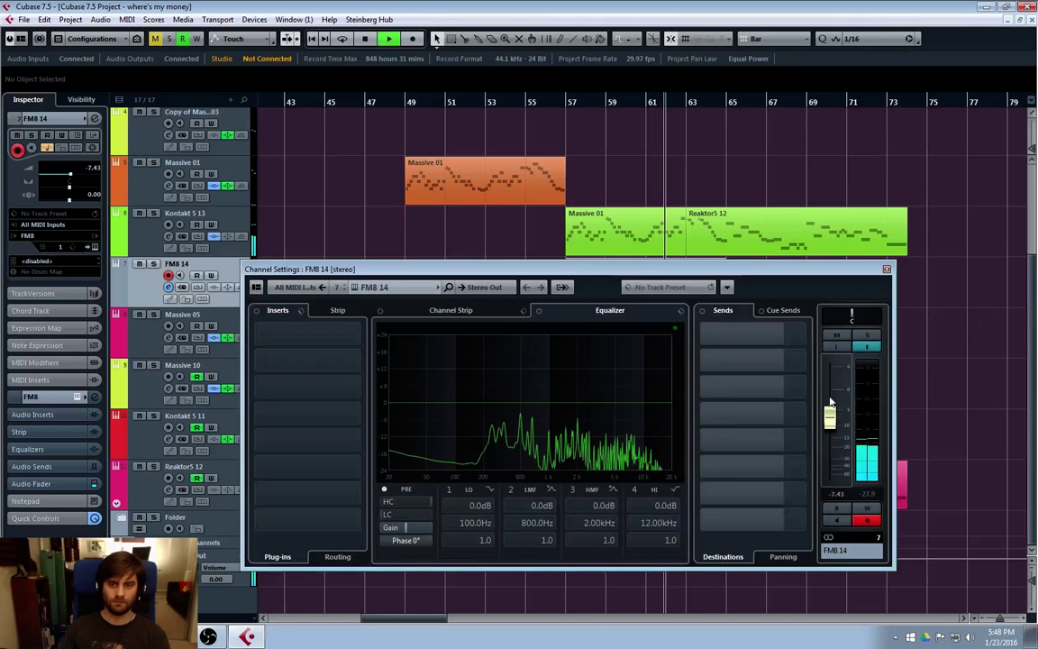
{"action": "left_click_drag", "start_coordinate": [830, 416], "coordinate": [830, 427]}
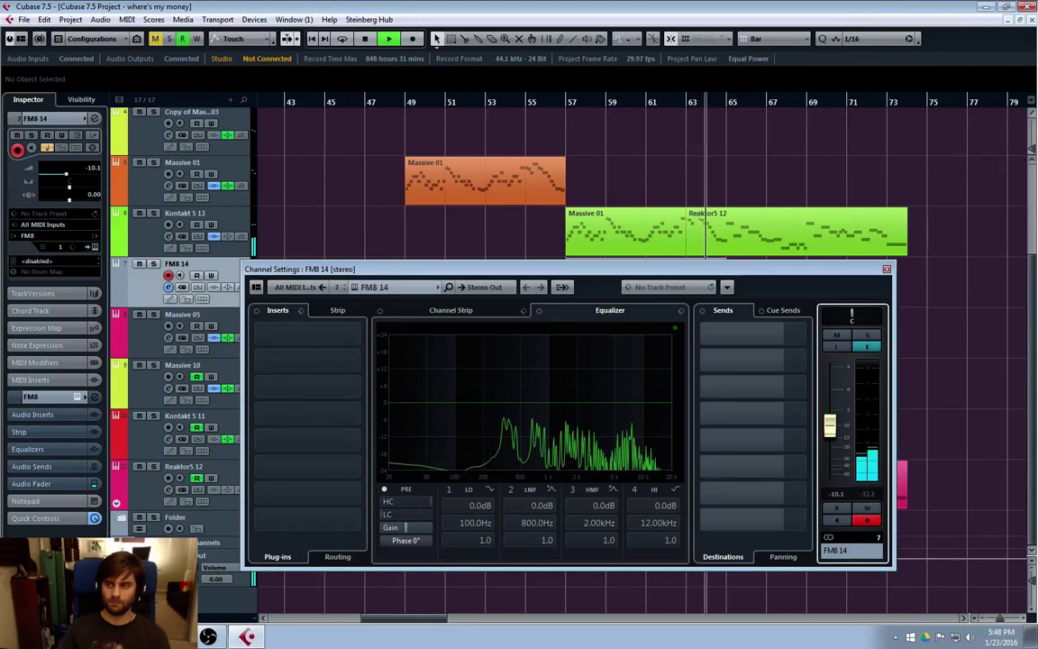
{"action": "left_click", "coordinate": [887, 268]}
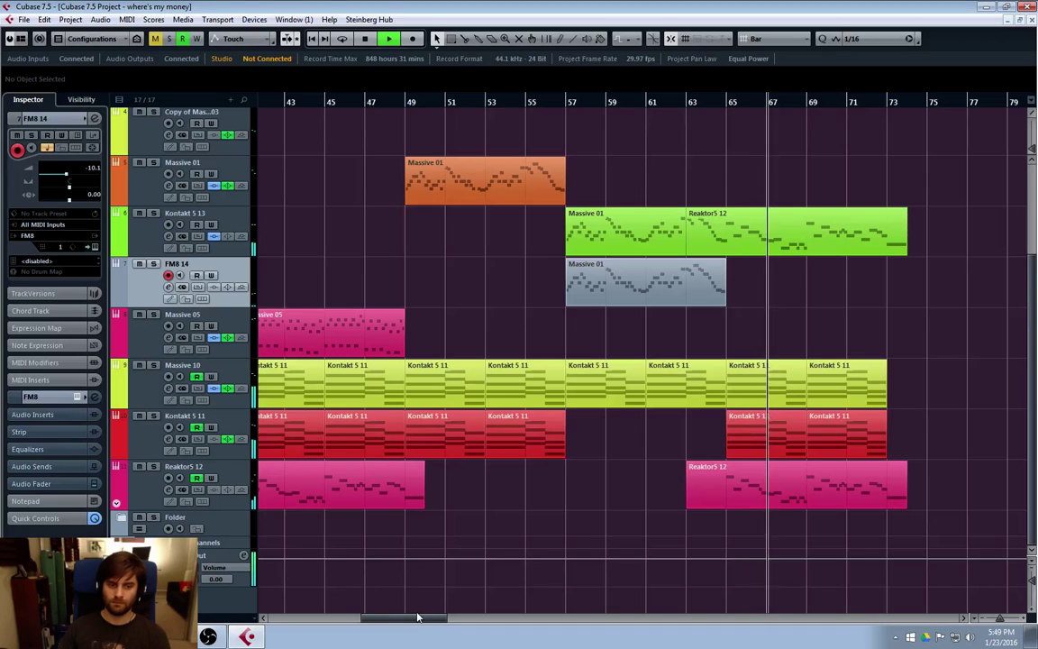
Listen through the song's ending past bar 73, then reposition the playback cursor to around bar 56.
{"action": "left_click_drag", "start_coordinate": [422, 617], "coordinate": [446, 622]}
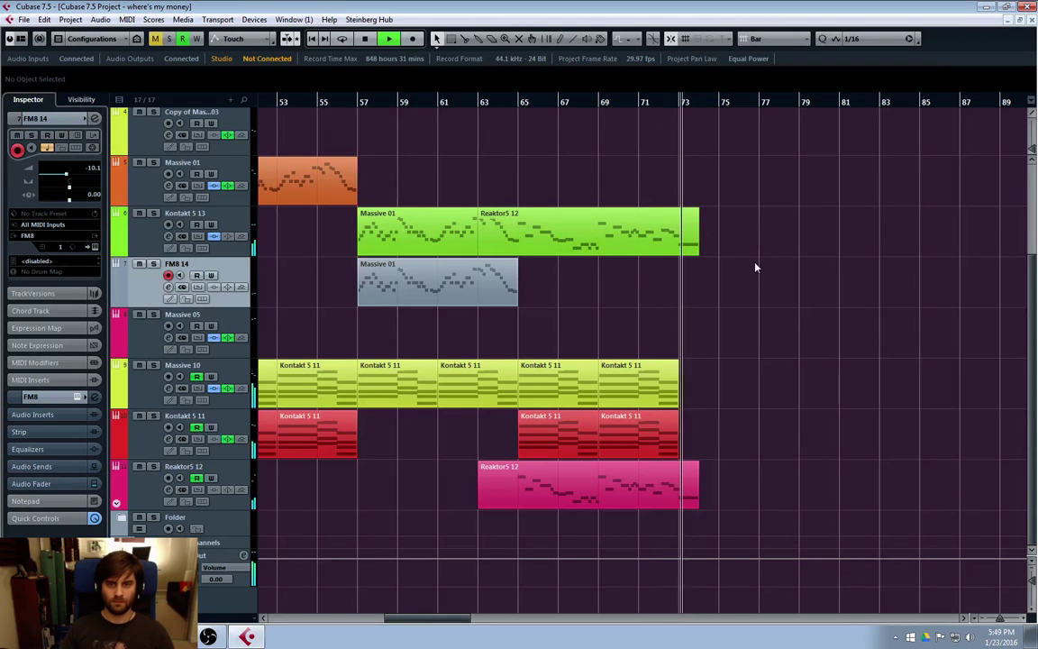
{"action": "scroll", "coordinate": [747, 265], "scroll_direction": "up", "scroll_amount": 2}
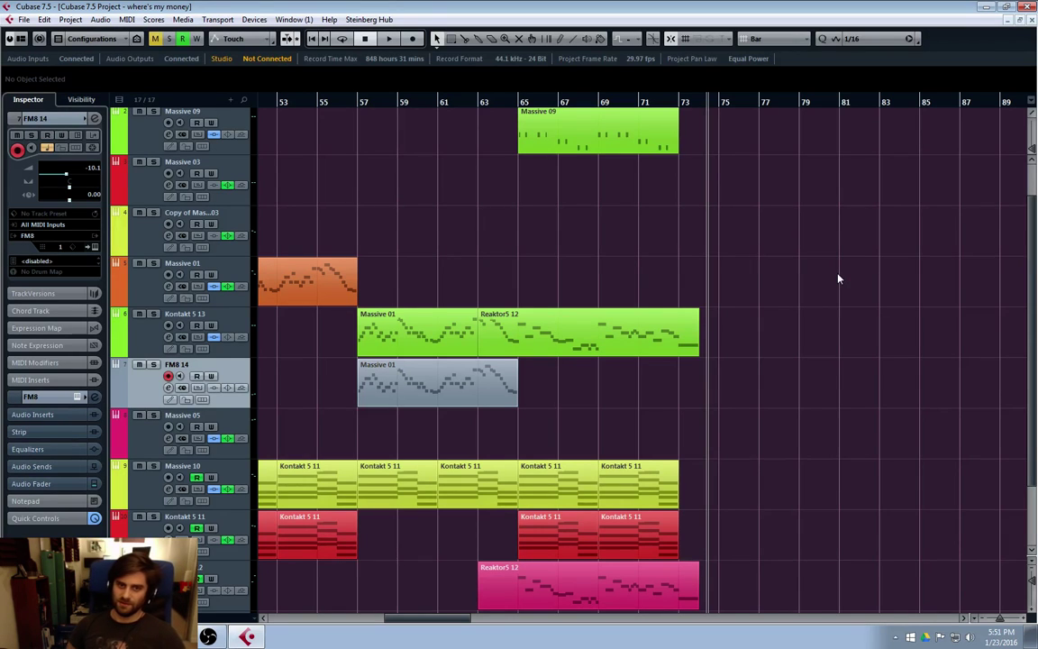
{"action": "left_click", "coordinate": [356, 104]}
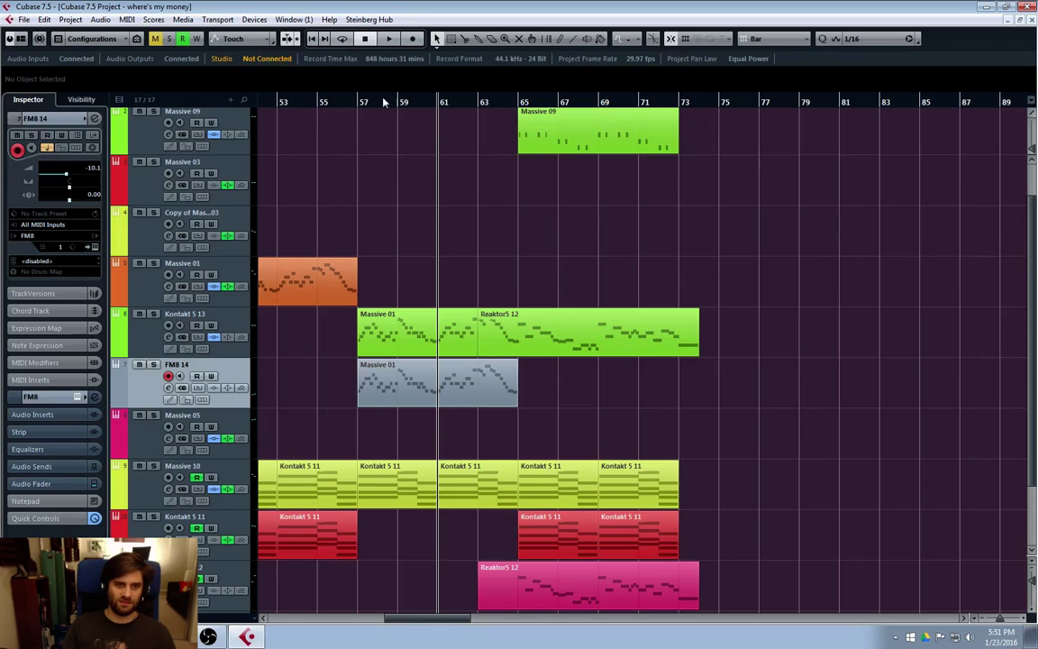
{"action": "left_click", "coordinate": [320, 106]}
{"action": "left_click", "coordinate": [338, 107]}
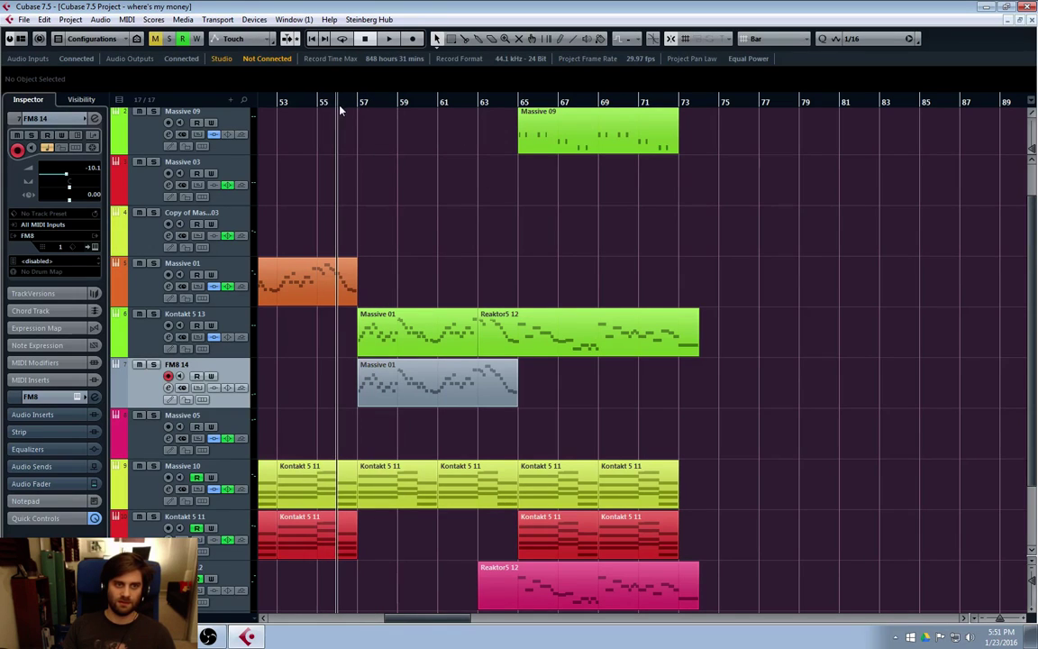
Review the clips of the final section around bar 65 on all tracks and play the part leading into it.
{"action": "left_click_drag", "start_coordinate": [435, 619], "coordinate": [442, 620]}
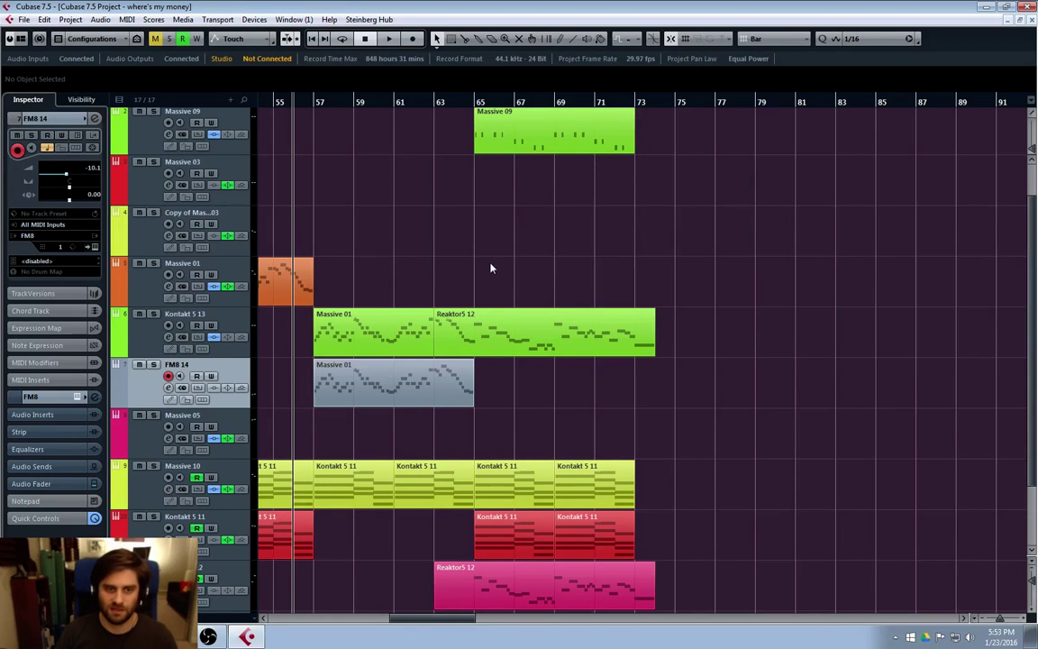
{"action": "left_click", "coordinate": [472, 130]}
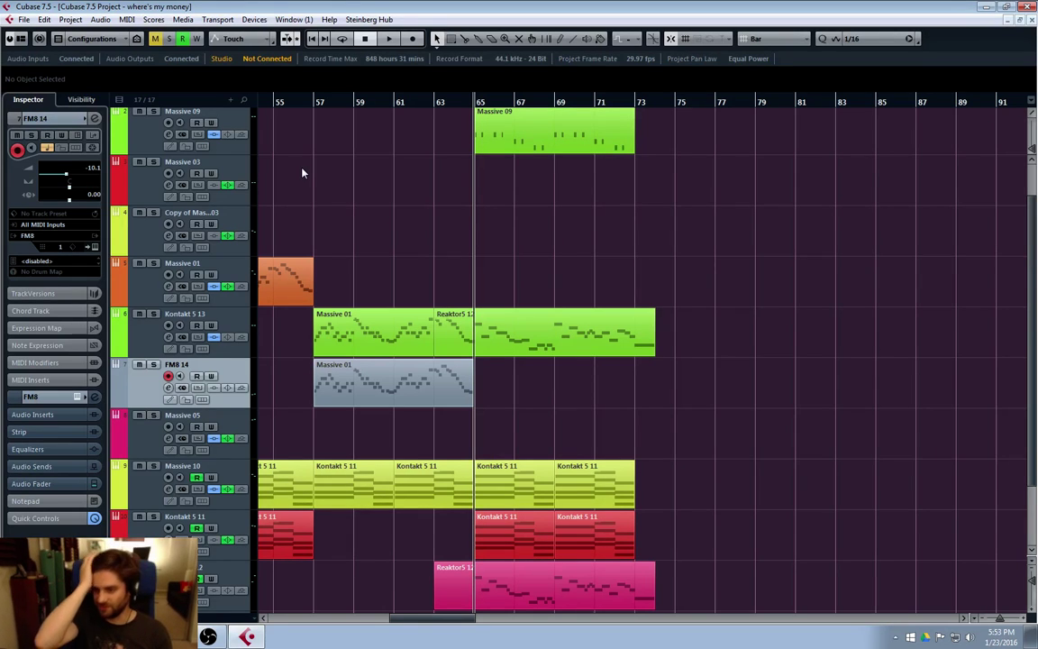
{"action": "key", "text": "Home"}
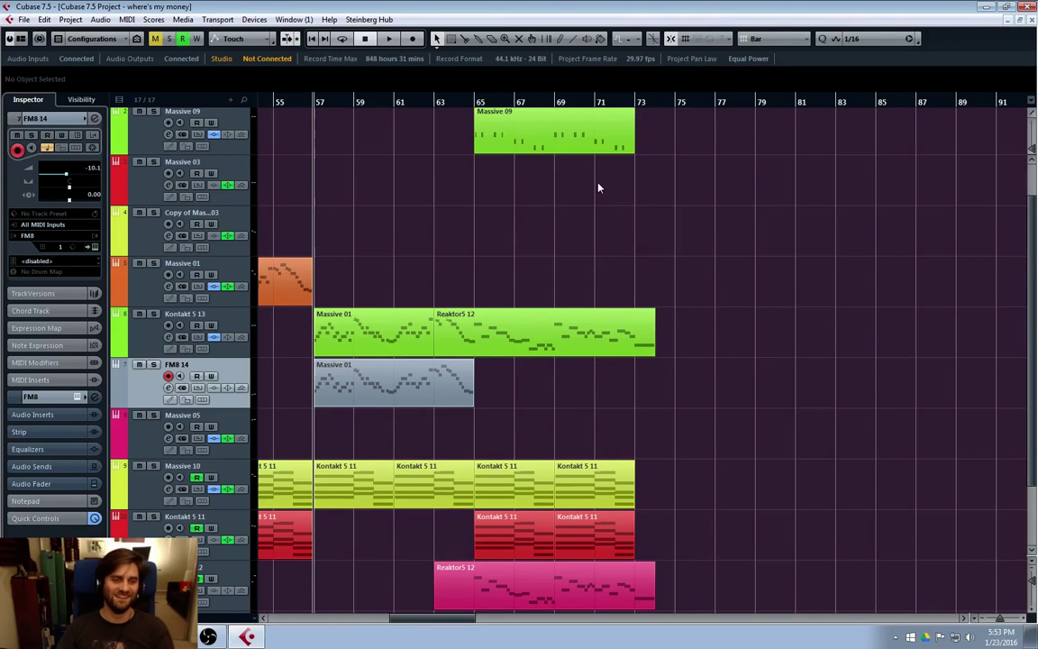
{"action": "left_click", "coordinate": [473, 104]}
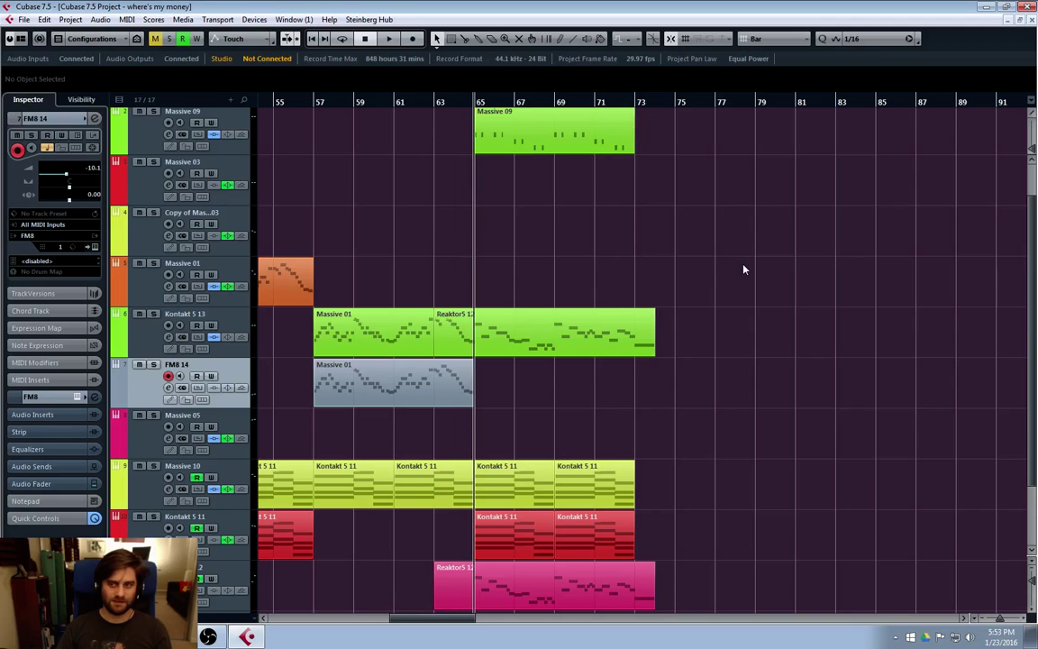
{"action": "scroll", "coordinate": [742, 288], "scroll_direction": "up", "scroll_amount": 1}
{"action": "scroll", "coordinate": [712, 306], "scroll_direction": "down", "scroll_amount": 3}
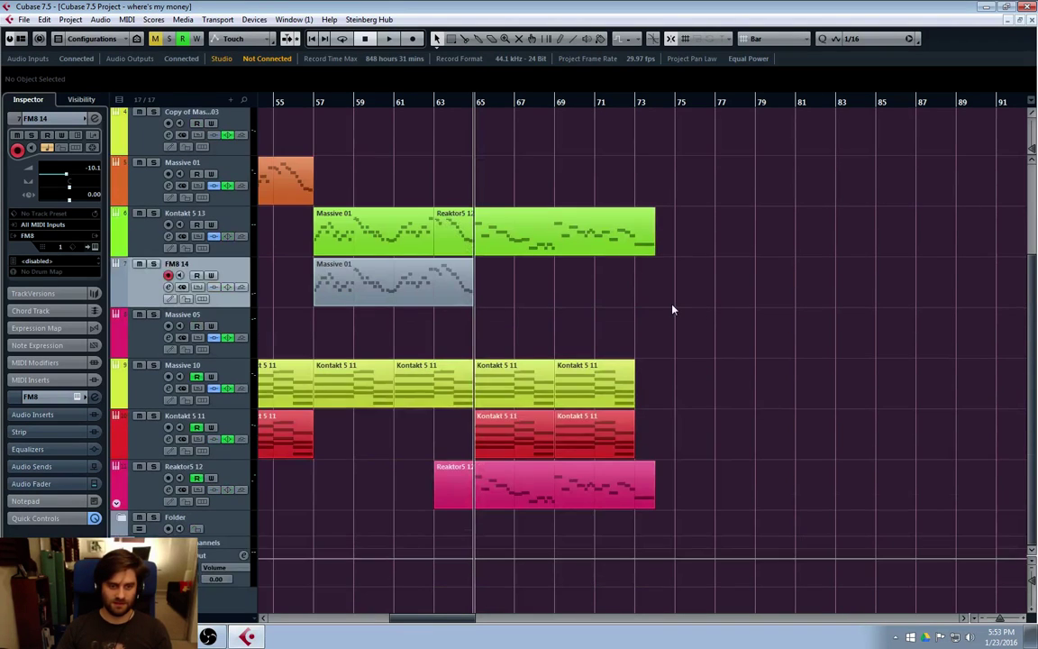
{"action": "scroll", "coordinate": [671, 309], "scroll_direction": "up", "scroll_amount": 3}
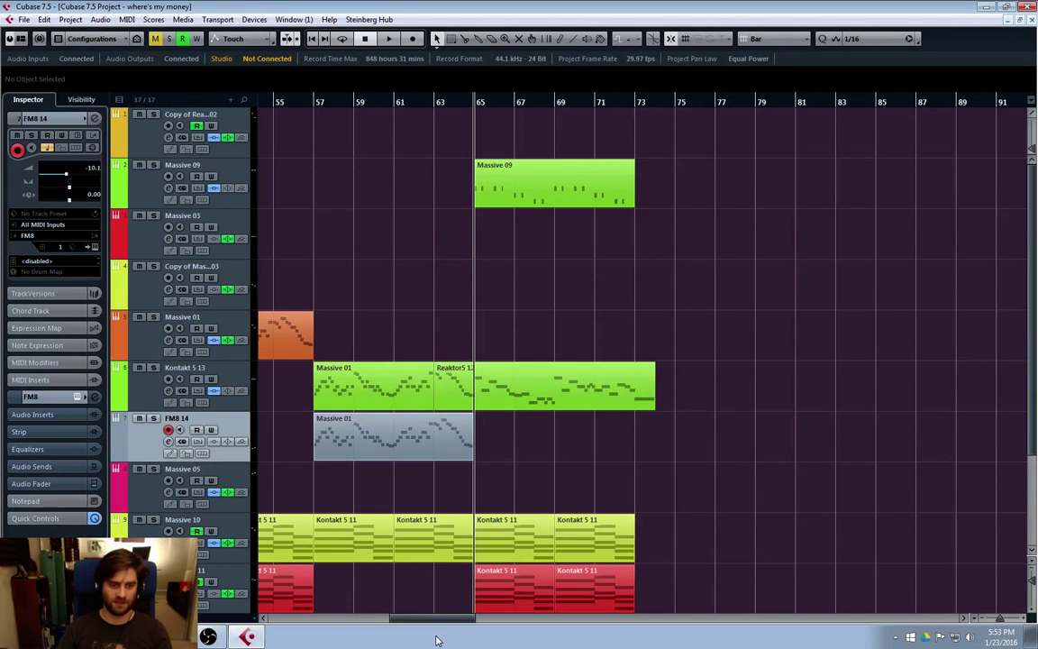
{"action": "left_click_drag", "start_coordinate": [428, 622], "coordinate": [408, 622]}
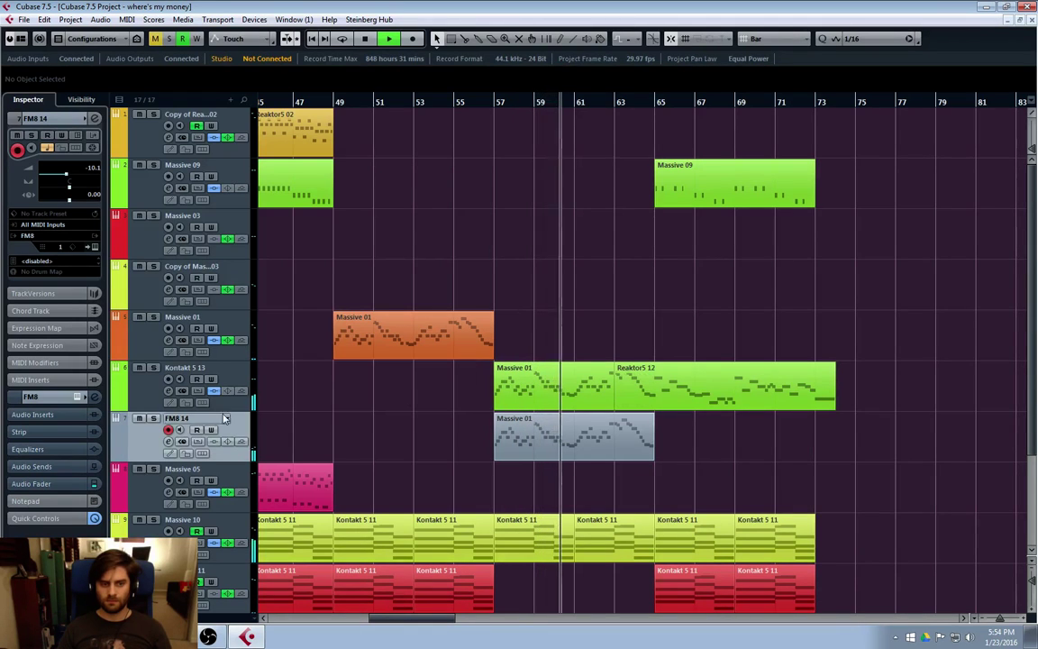
Set the Kontakt 5 13 channel's high-mid EQ band to 1.61 kHz at 0.0 dB, then listen through to the ending.
{"action": "left_click", "coordinate": [515, 365]}
{"action": "key", "text": "e"}
{"action": "mouse_move", "coordinate": [566, 402]}
{"action": "left_mouse_down"}
{"action": "mouse_move", "coordinate": [551, 396]}
{"action": "mouse_move", "coordinate": [568, 378]}
{"action": "mouse_move", "coordinate": [568, 389]}
{"action": "mouse_move", "coordinate": [586, 383]}
{"action": "mouse_move", "coordinate": [558, 371]}
{"action": "mouse_move", "coordinate": [527, 381]}
{"action": "mouse_move", "coordinate": [554, 398]}
{"action": "mouse_move", "coordinate": [578, 397]}
{"action": "mouse_move", "coordinate": [552, 401]}
{"action": "mouse_move", "coordinate": [569, 402]}
{"action": "left_mouse_up"}
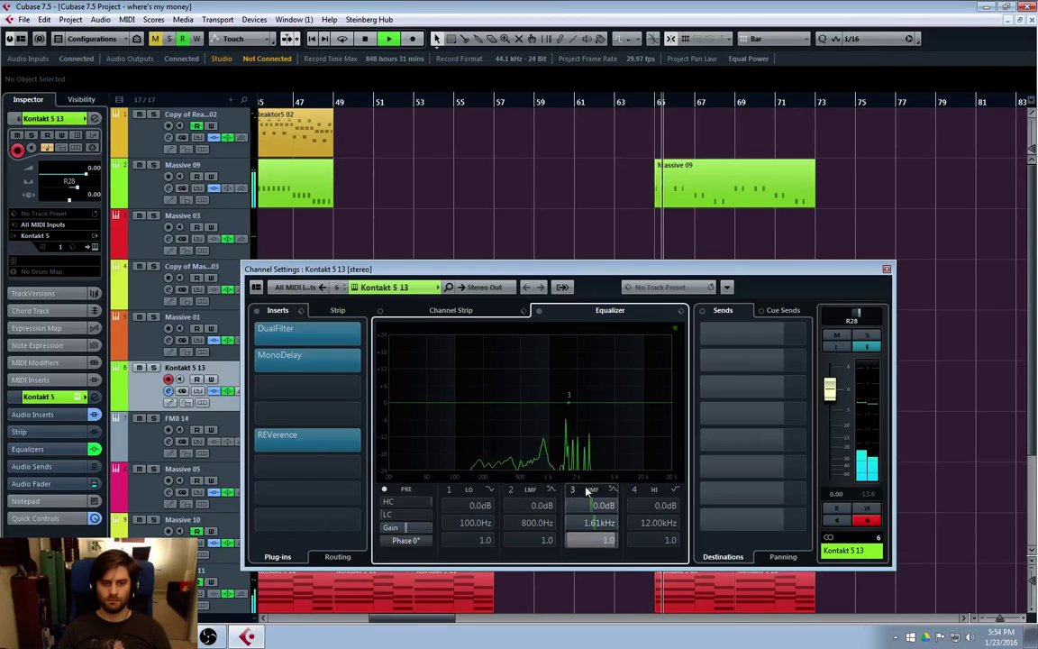
{"action": "left_click", "coordinate": [886, 269]}
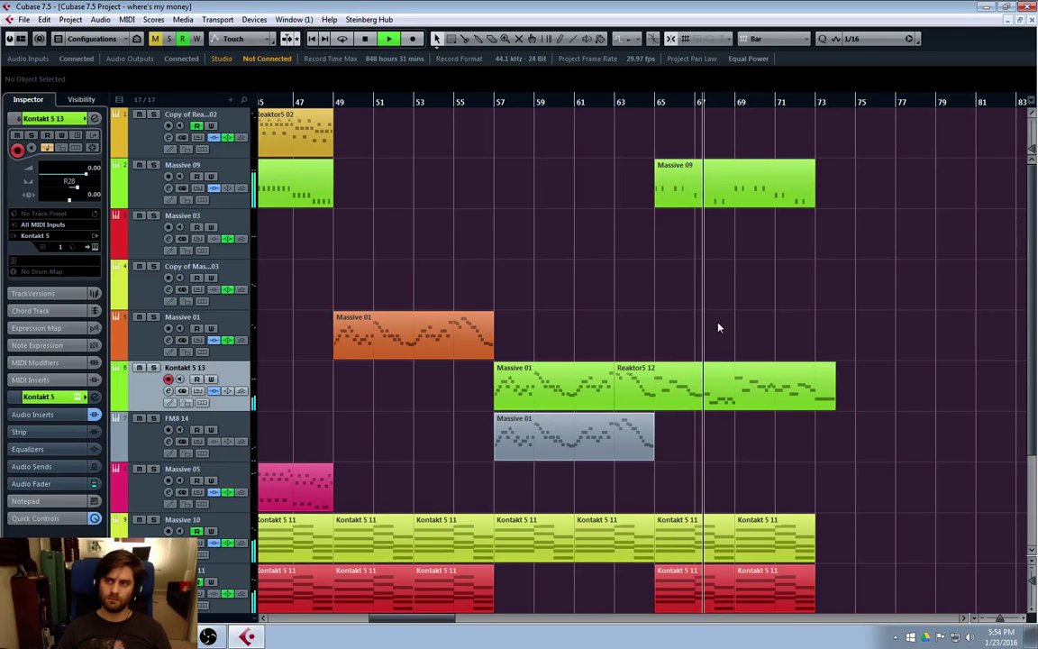
{"action": "scroll", "coordinate": [888, 359], "scroll_direction": "down", "scroll_amount": 2}
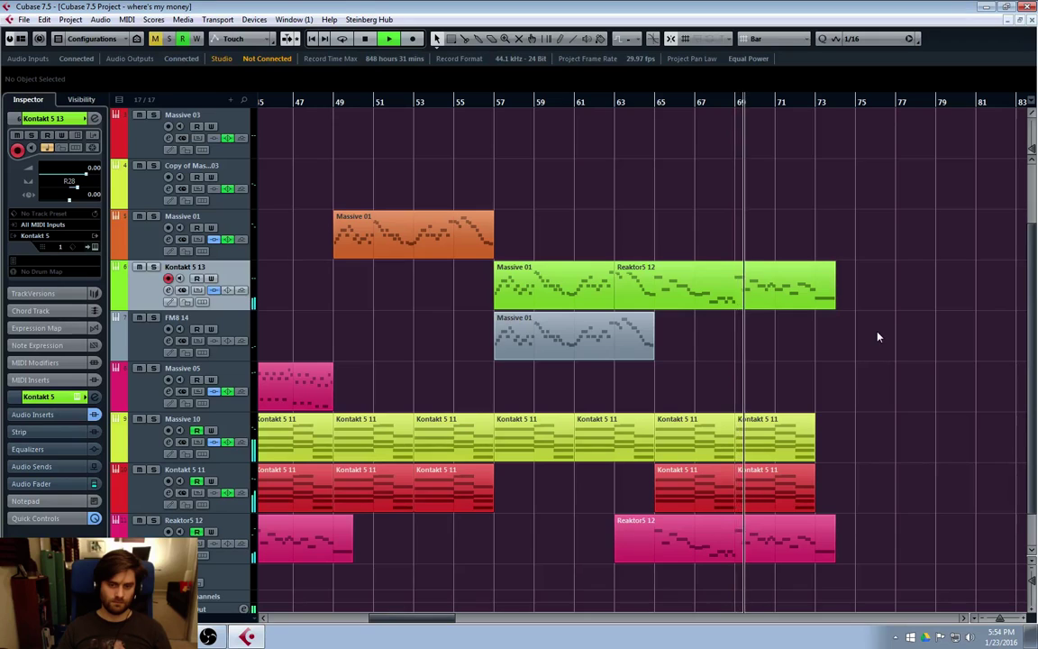
{"action": "scroll", "coordinate": [876, 352], "scroll_direction": "up", "scroll_amount": 2}
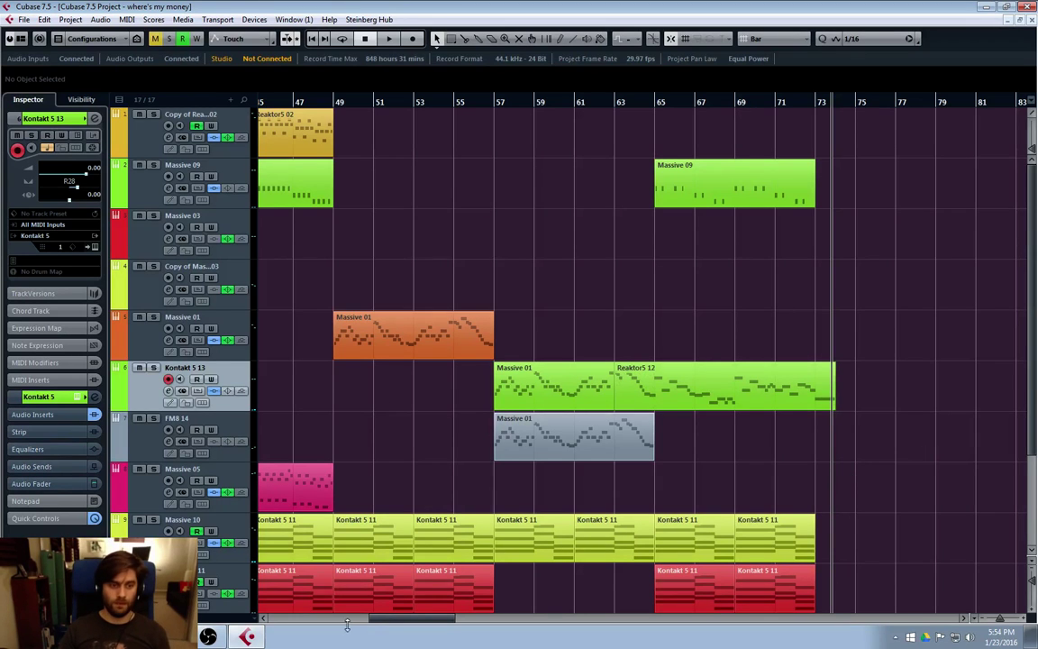
Duplicate the Massive 05 clip at bar 41 and move the copy to bar 73.
{"action": "left_click_drag", "start_coordinate": [389, 618], "coordinate": [346, 622]}
{"action": "left_click", "coordinate": [521, 495]}
{"action": "left_click", "coordinate": [591, 498]}
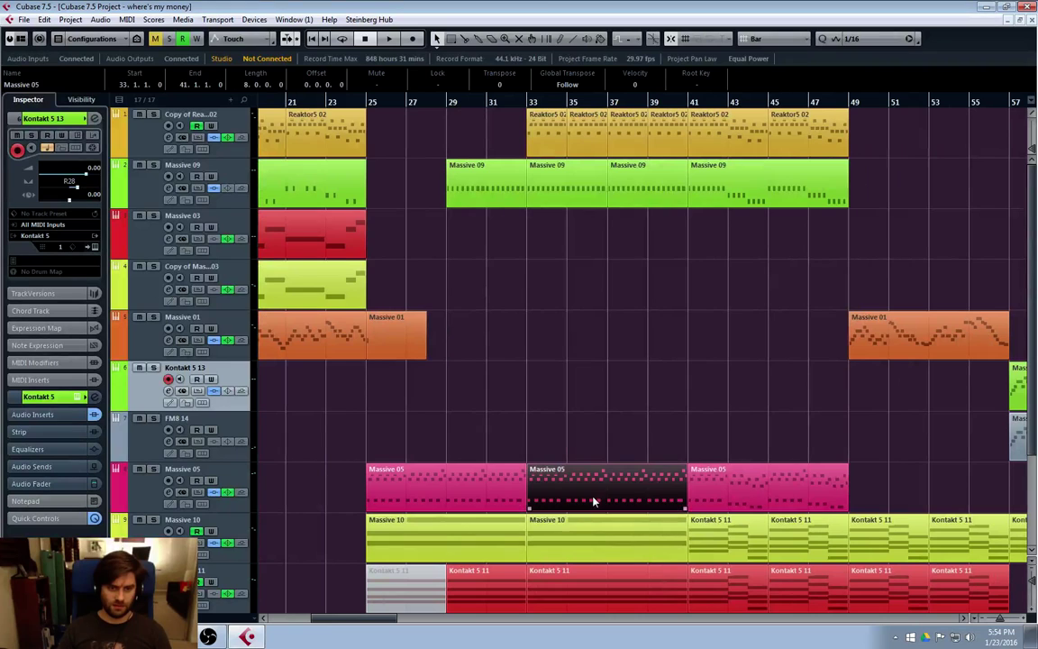
{"action": "left_click", "coordinate": [766, 489]}
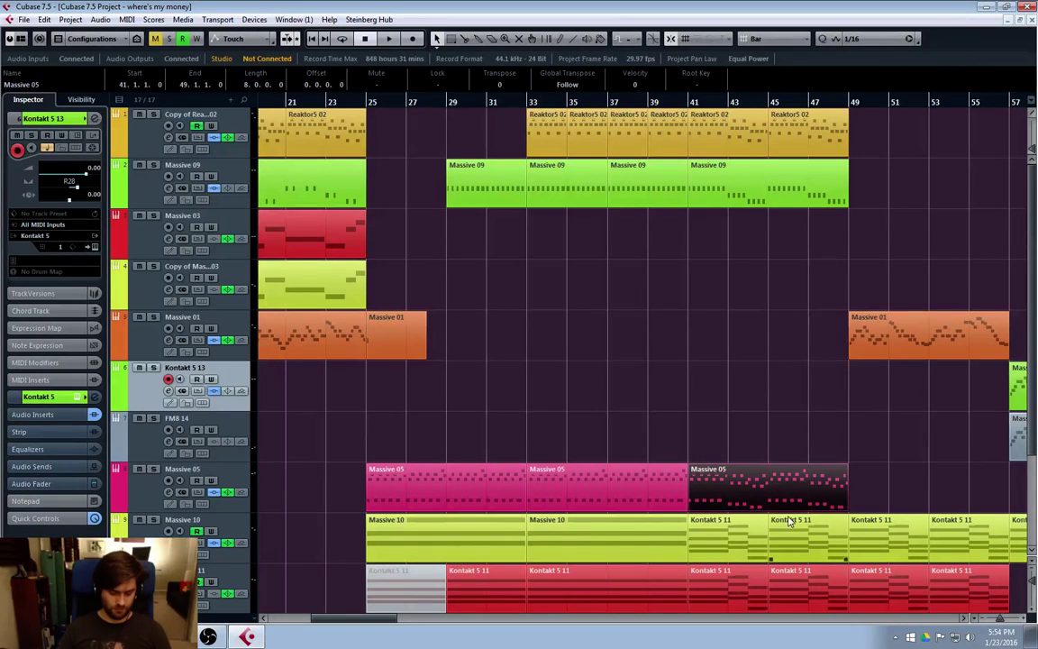
{"action": "key", "text": "ctrl+d"}
{"action": "left_click_drag", "start_coordinate": [388, 618], "coordinate": [442, 618]}
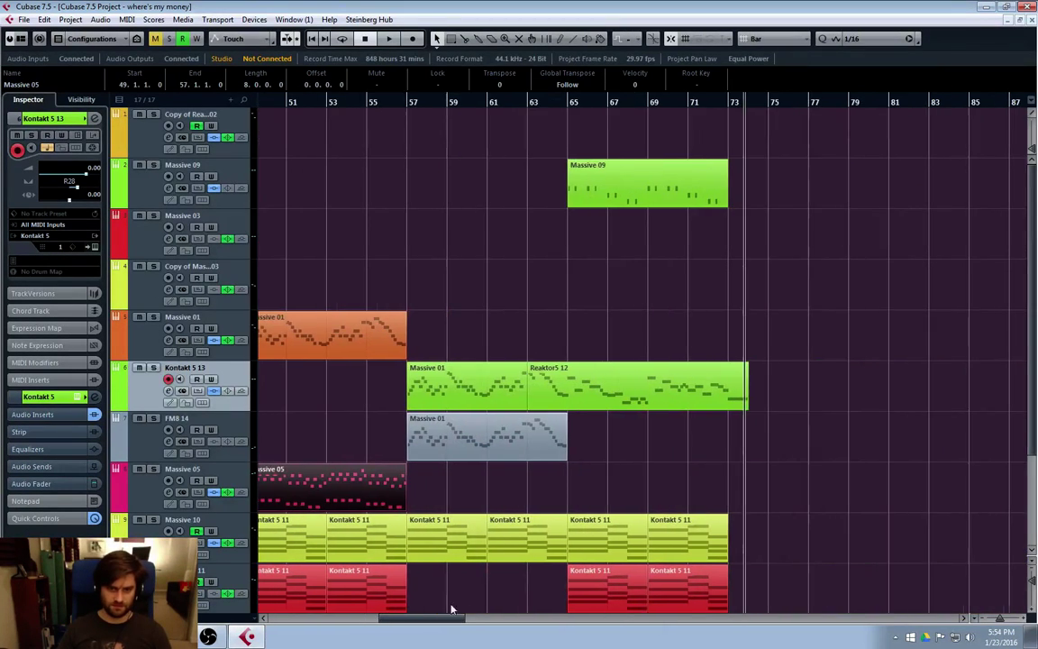
{"action": "left_click_drag", "start_coordinate": [378, 504], "coordinate": [842, 513]}
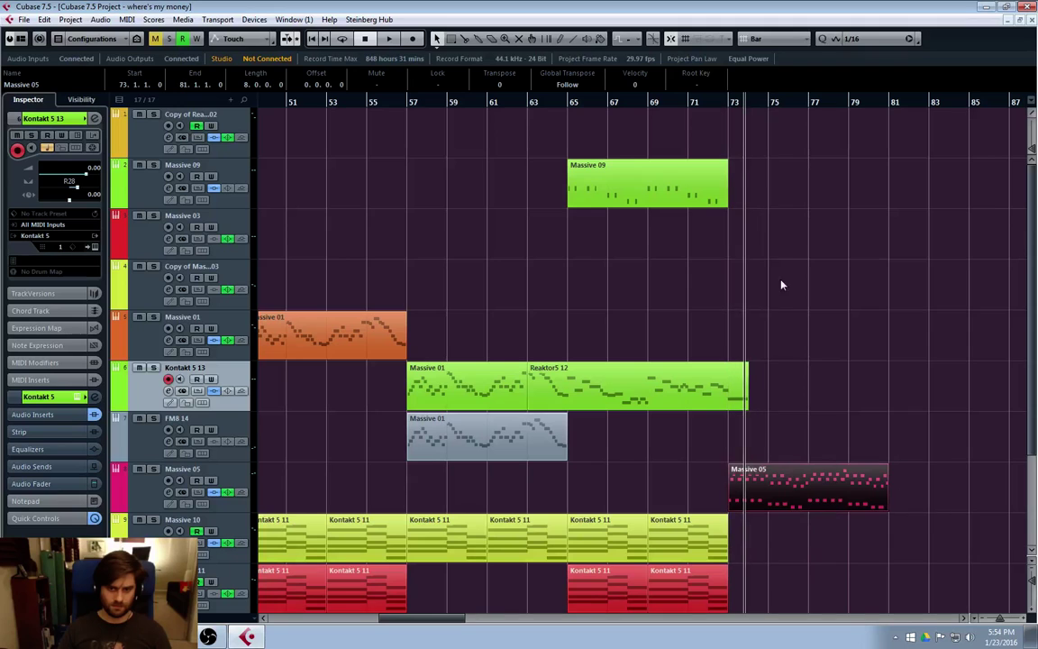
Play the copied Massive 05 clip from bar 73 to its end with the Massive 05 track selected.
{"action": "left_click", "coordinate": [730, 109]}
{"action": "key", "text": "space"}
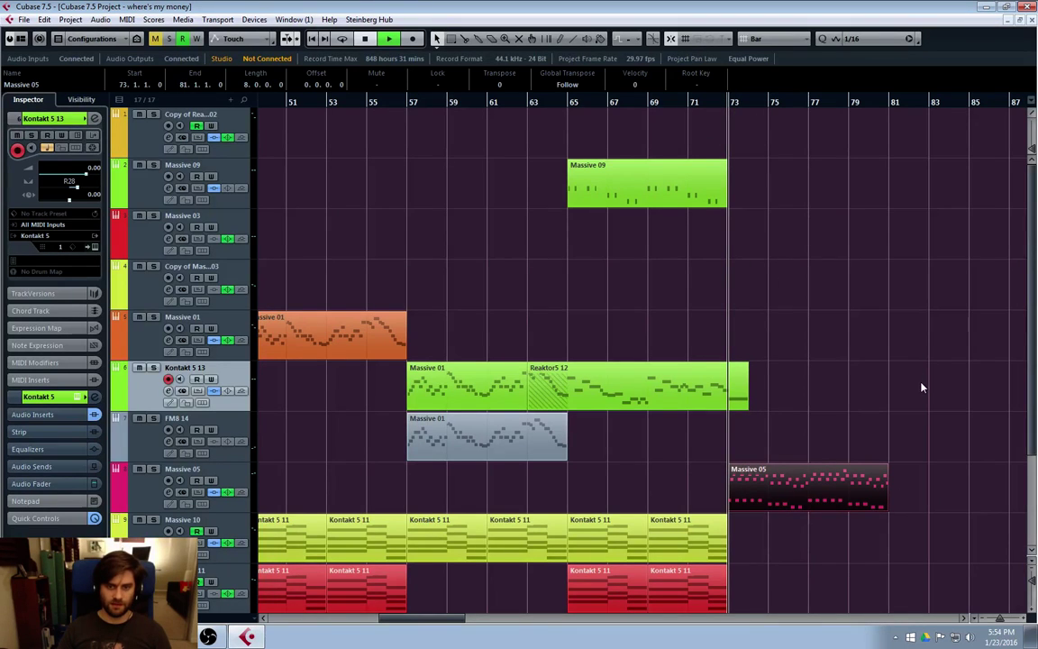
{"action": "left_click", "coordinate": [142, 502]}
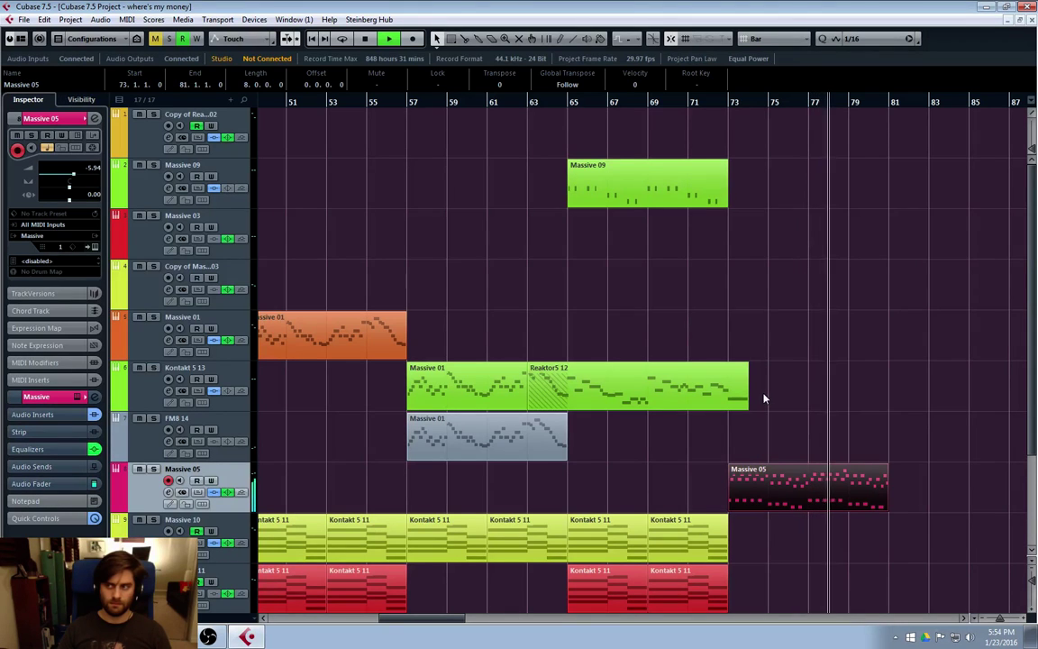
{"action": "scroll", "coordinate": [872, 434], "scroll_direction": "down", "scroll_amount": 2}
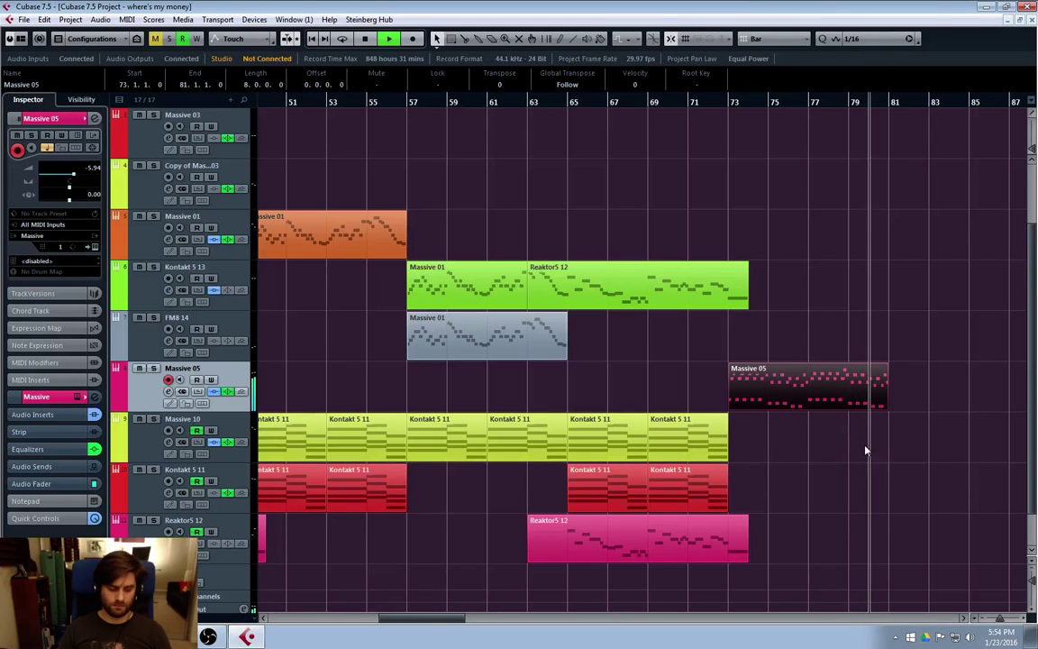
{"action": "key", "text": "space"}
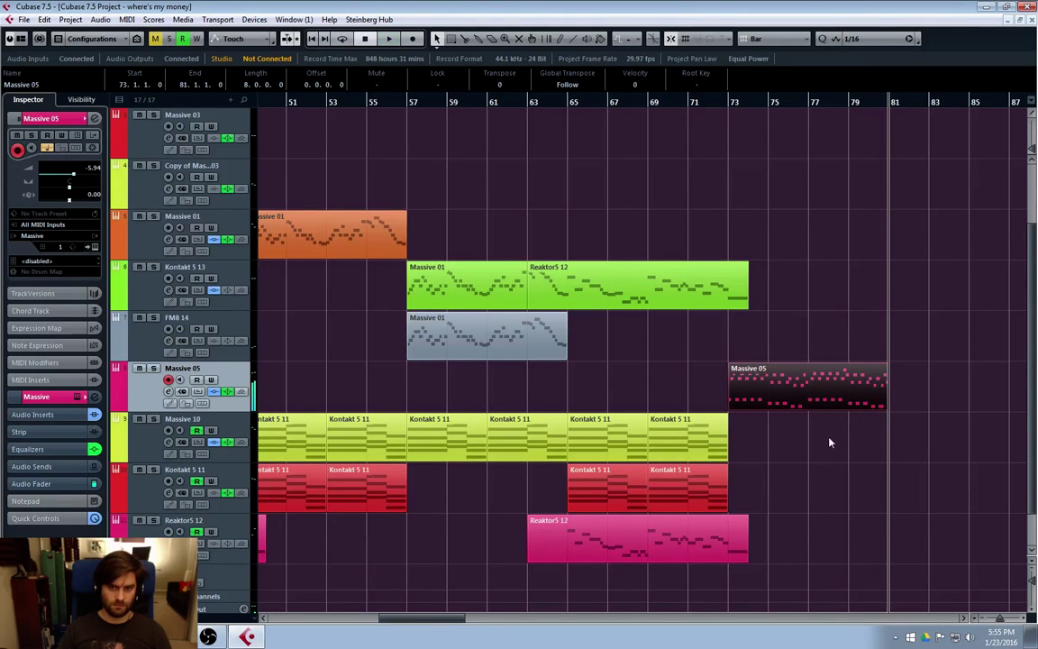
Open the Massive 05 clip at bar 73 in the Key Editor and look over its notes.
{"action": "left_click", "coordinate": [732, 112]}
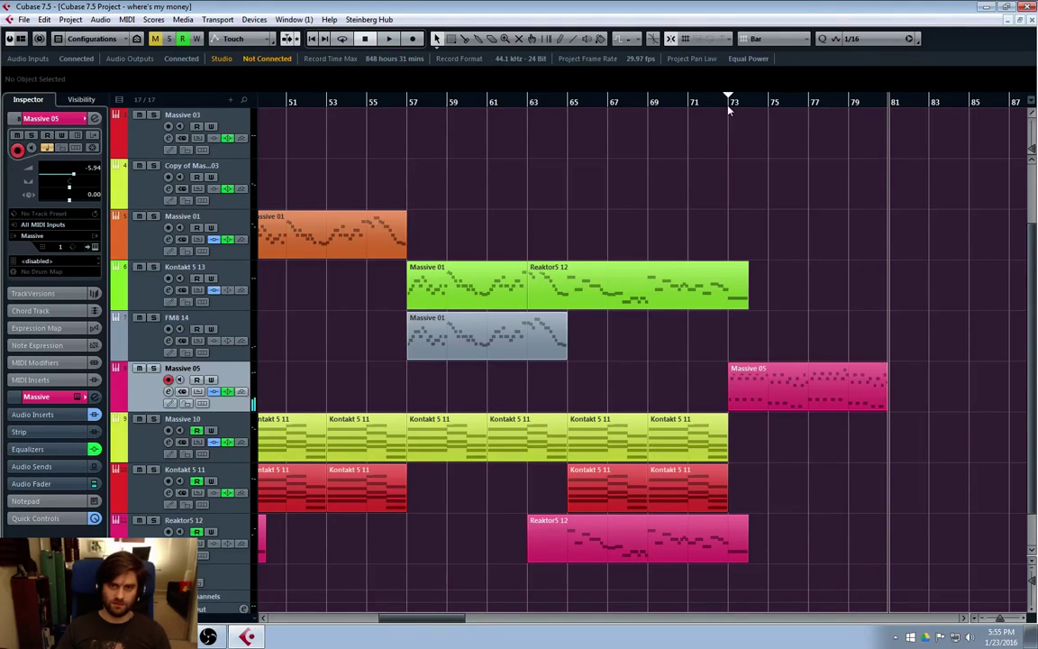
{"action": "double_click", "coordinate": [801, 403]}
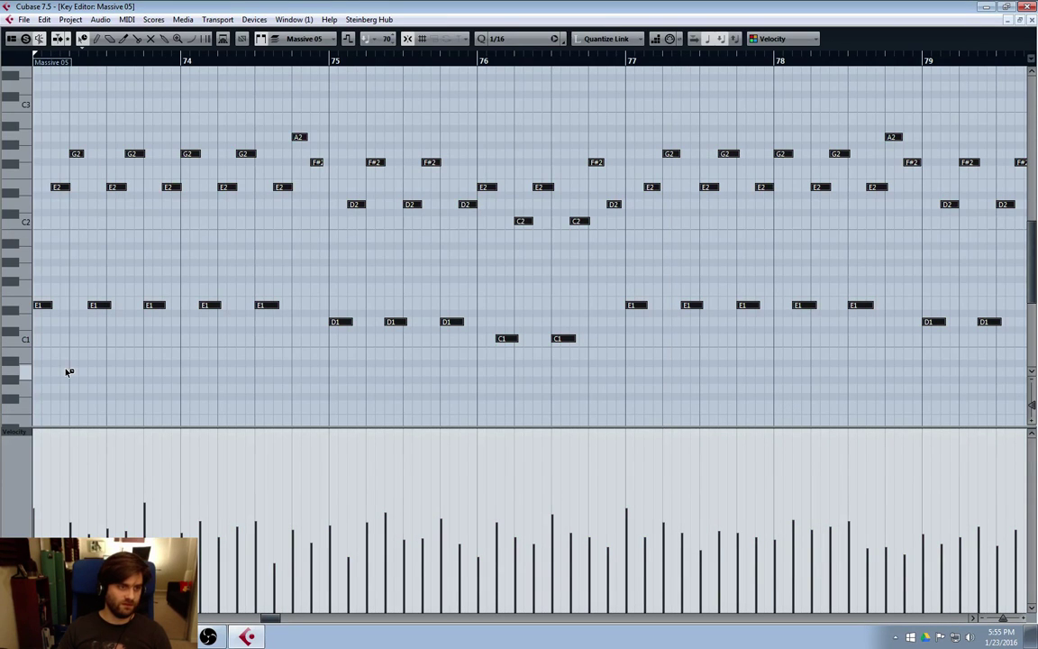
{"action": "scroll", "coordinate": [66, 375], "scroll_direction": "up", "scroll_amount": 2}
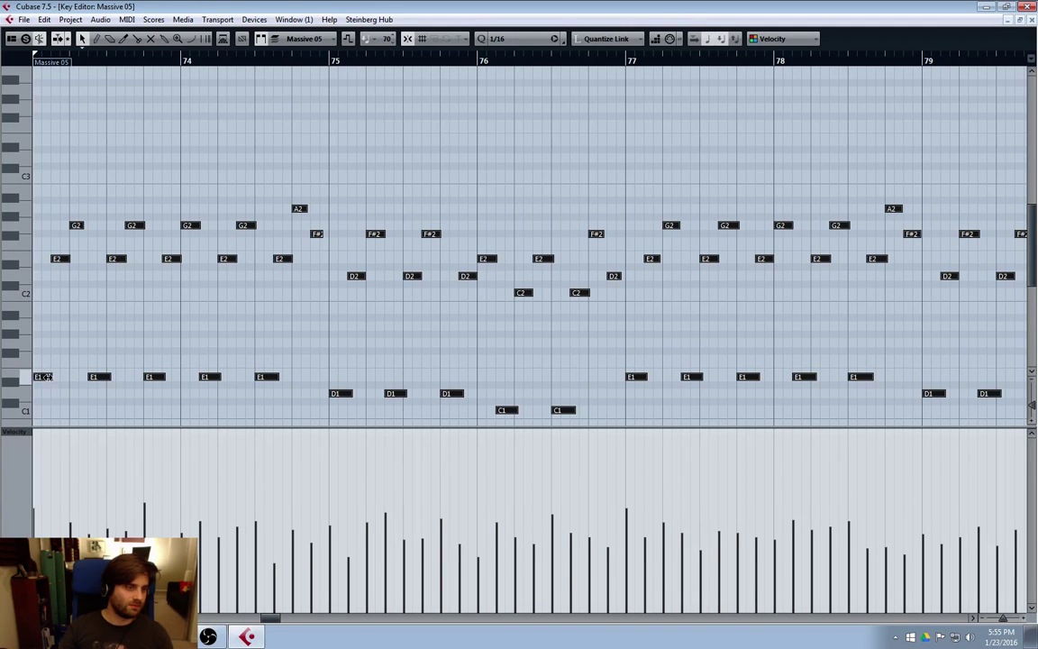
Transpose all notes of the Massive 05 clip at bar 73 up 7 semitones and play the clip to its end.
{"action": "left_click", "coordinate": [127, 20]}
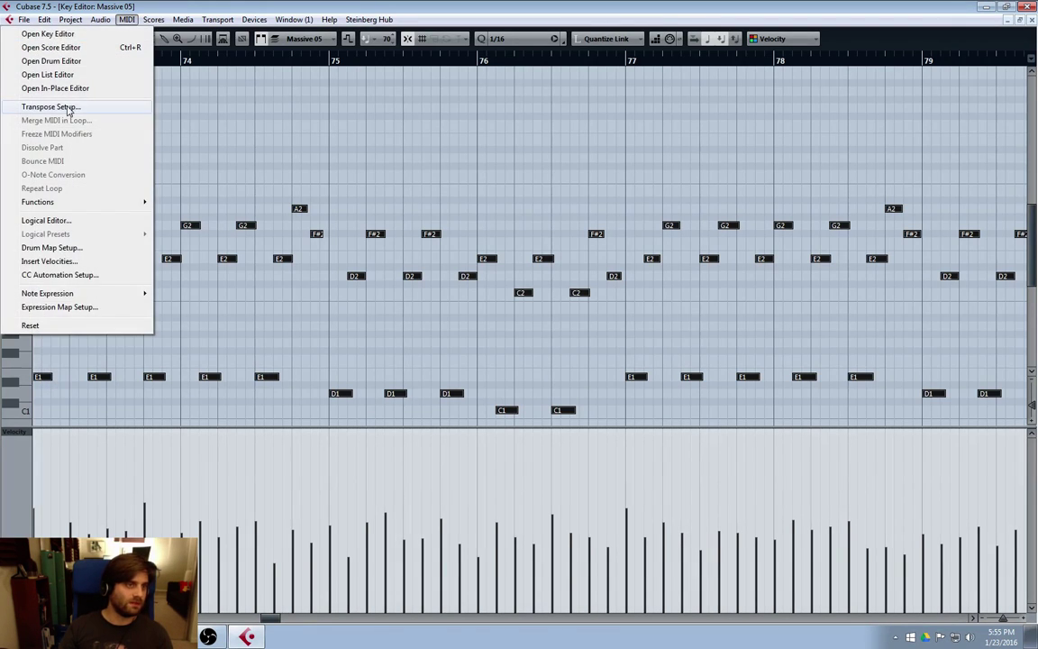
{"action": "left_click", "coordinate": [65, 106]}
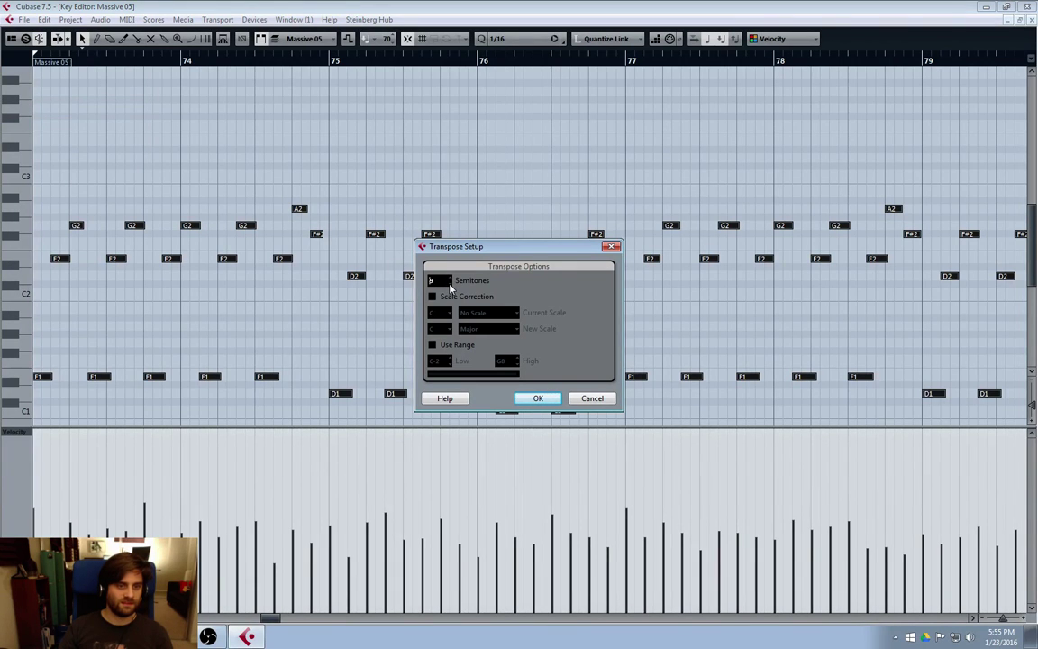
{"action": "left_click", "coordinate": [533, 399]}
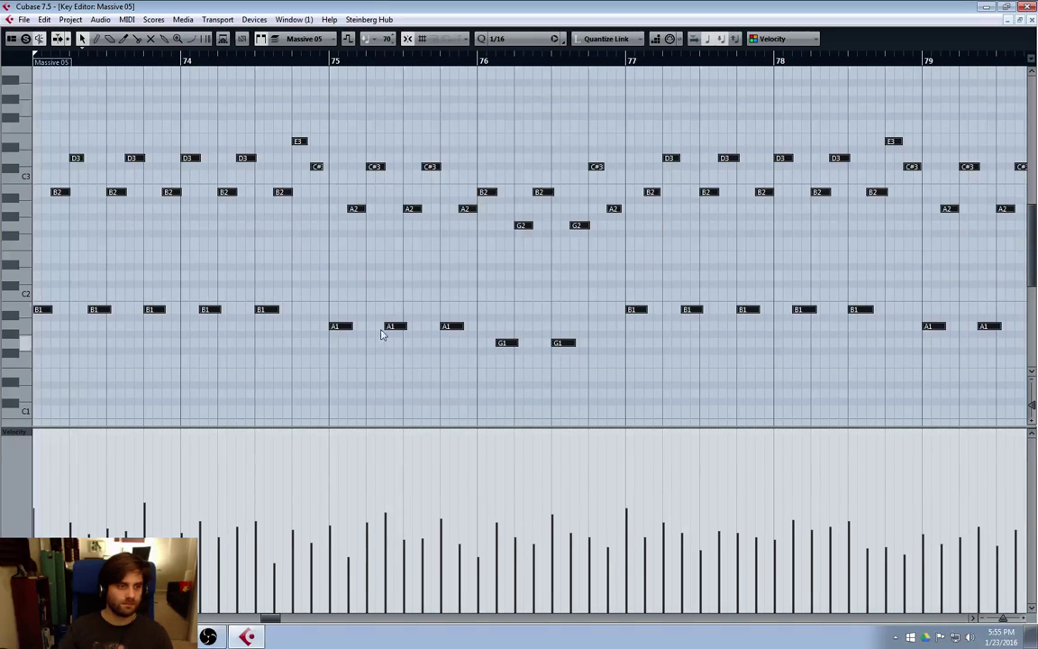
{"action": "left_click", "coordinate": [1032, 20]}
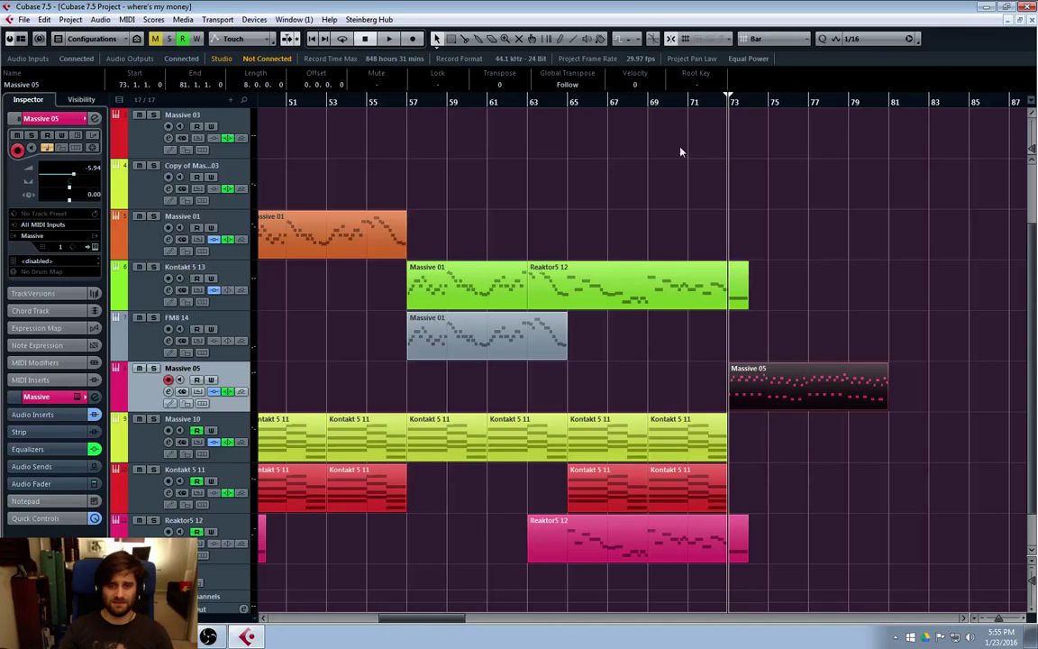
{"action": "left_click", "coordinate": [705, 103]}
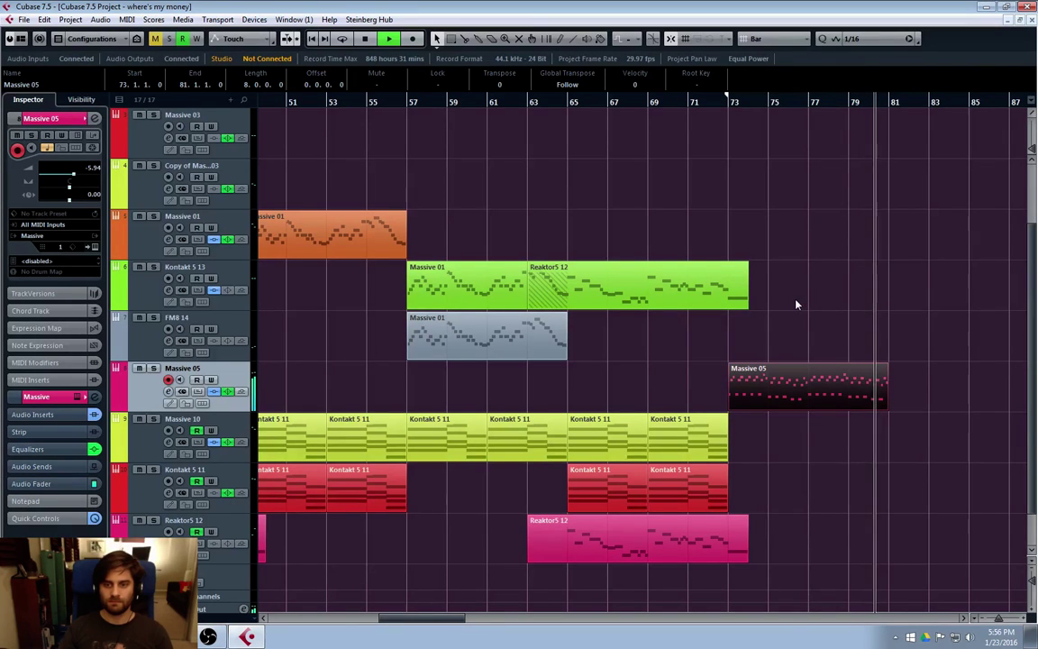
{"action": "key", "text": "space"}
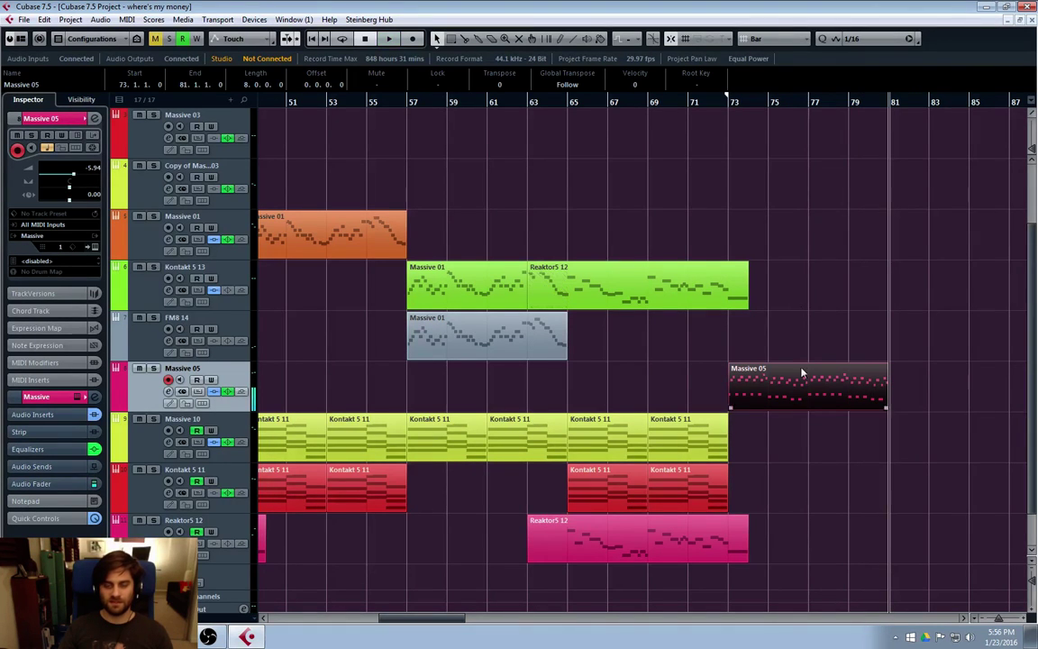
Lower all notes of the Massive 05 clip at bar 73 by 7 semitones, one semitone at a time.
{"action": "left_click", "coordinate": [743, 383]}
{"action": "double_click", "coordinate": [762, 378]}
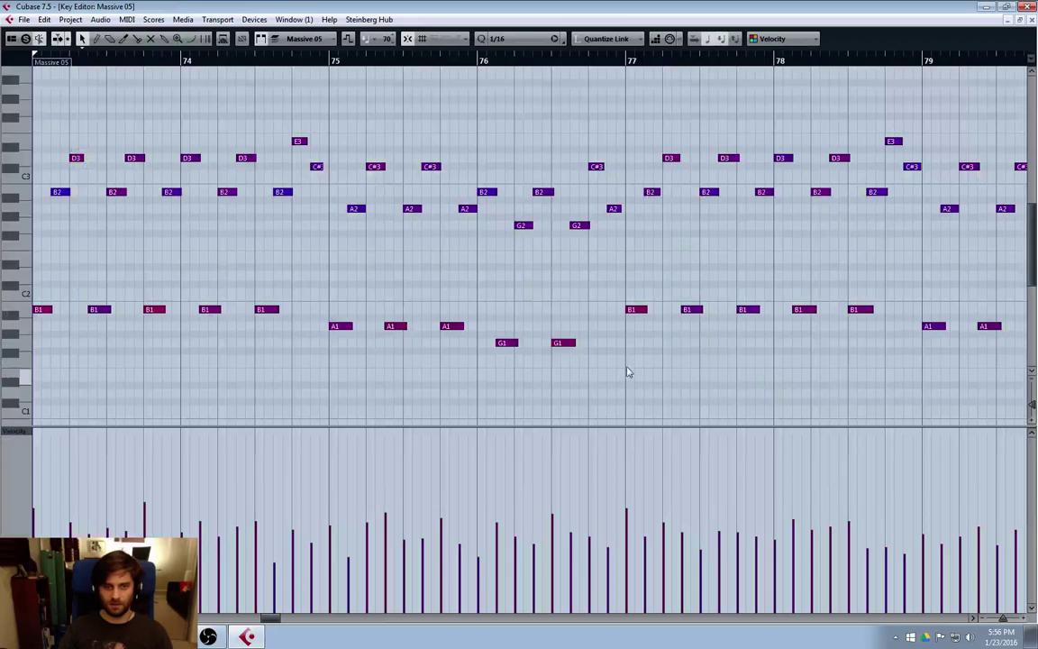
{"action": "key", "text": "ctrl+a"}
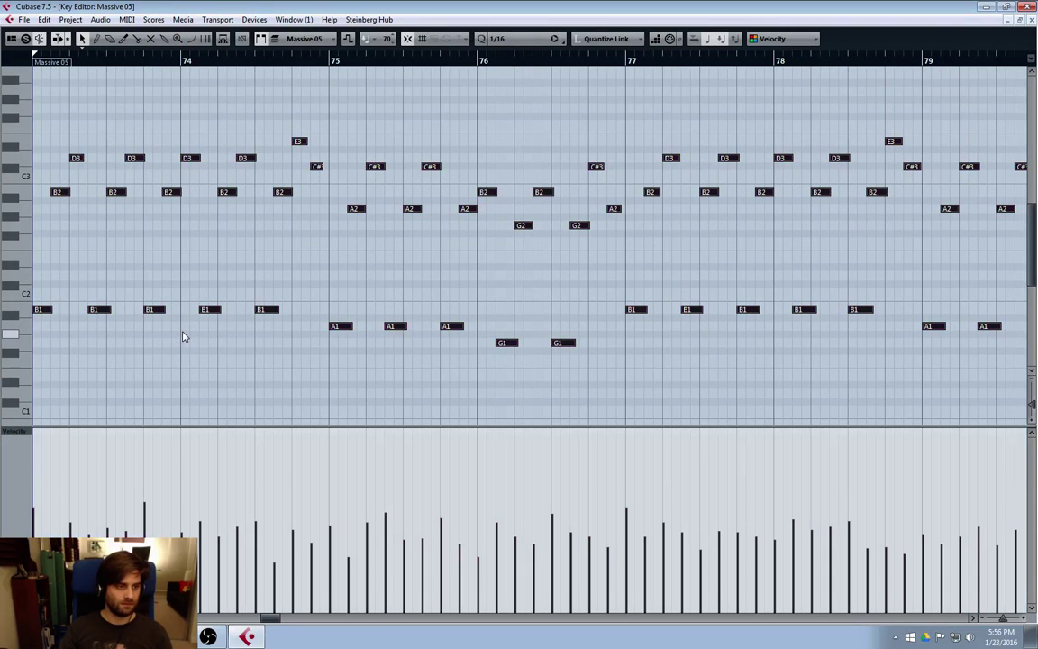
{"action": "key", "text": "Down"}
{"action": "key", "text": "Down"}
{"action": "key", "text": "Down"}
{"action": "key", "text": "Down"}
{"action": "key", "text": "Down"}
{"action": "key", "text": "Down"}
{"action": "key", "text": "Down"}
{"action": "left_click", "coordinate": [77, 342]}
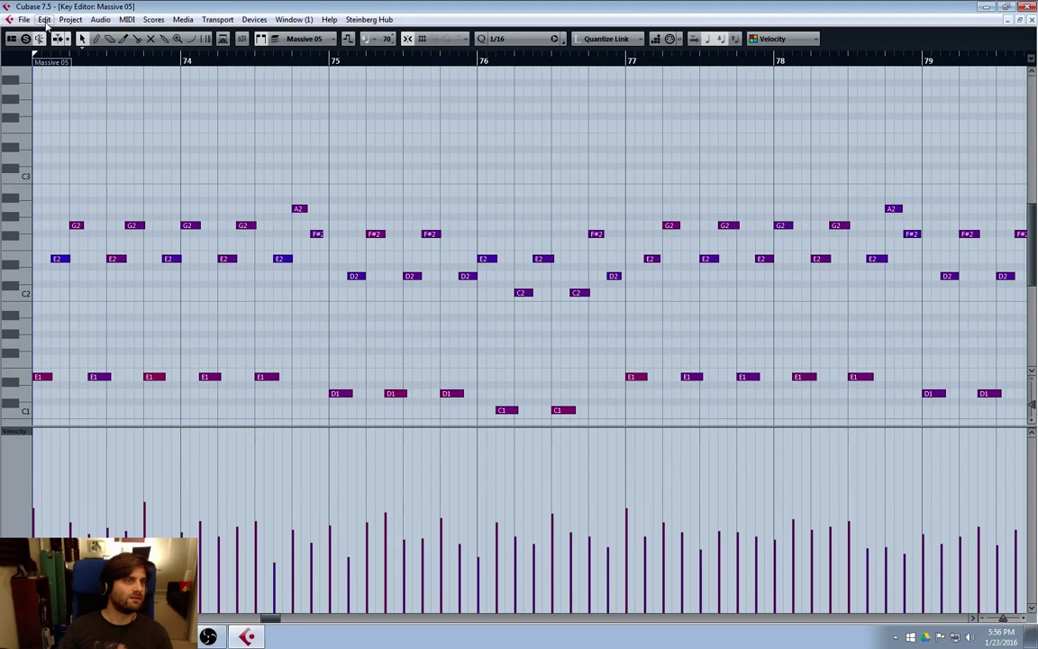
Transpose all notes of the Massive 05 clip by -7 semitones and listen to it from bar 73.
{"action": "key", "text": "ctrl+a"}
{"action": "left_click", "coordinate": [127, 19]}
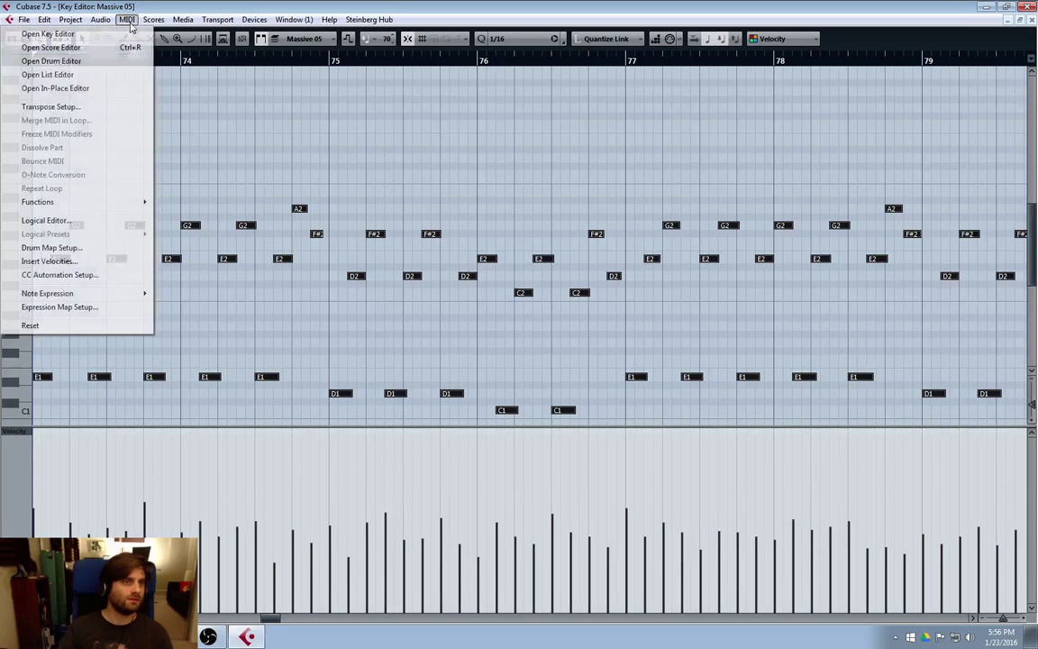
{"action": "left_click", "coordinate": [51, 106]}
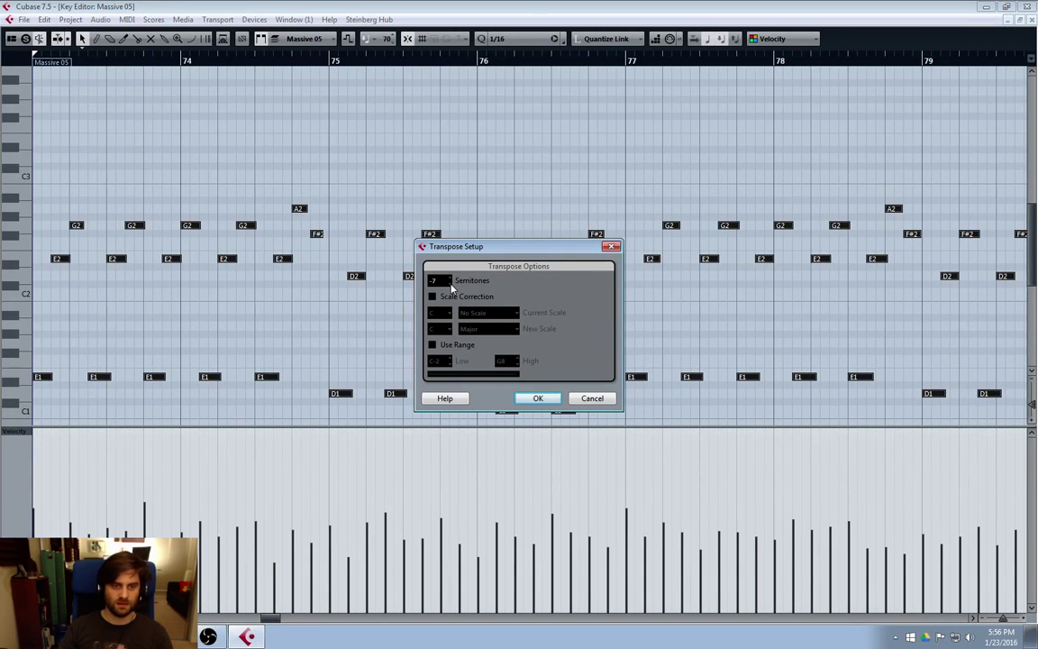
{"action": "left_click", "coordinate": [534, 397]}
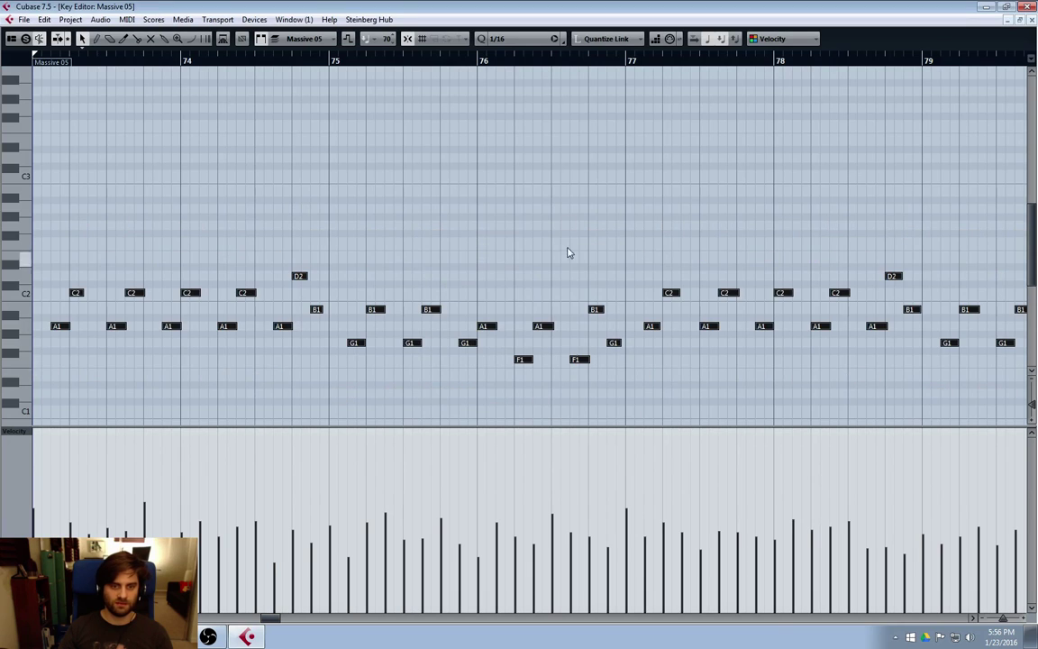
{"action": "left_click", "coordinate": [1032, 20]}
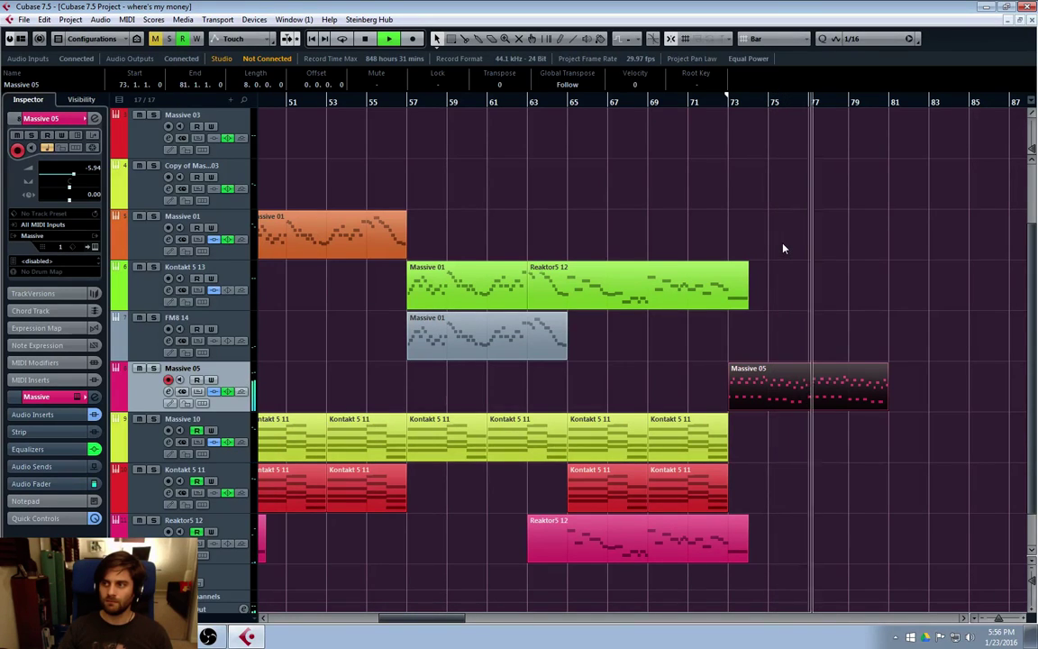
{"action": "key", "text": "space"}
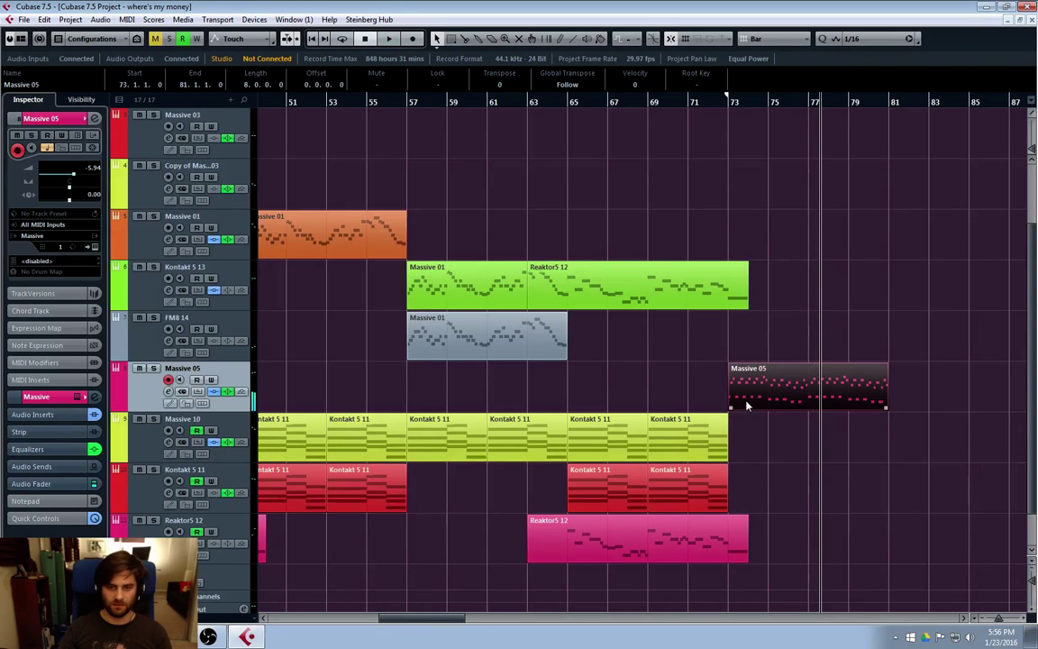
Undo the downward transposition of the Massive 05 clip at bar 73.
{"action": "key", "text": "ctrl+e"}
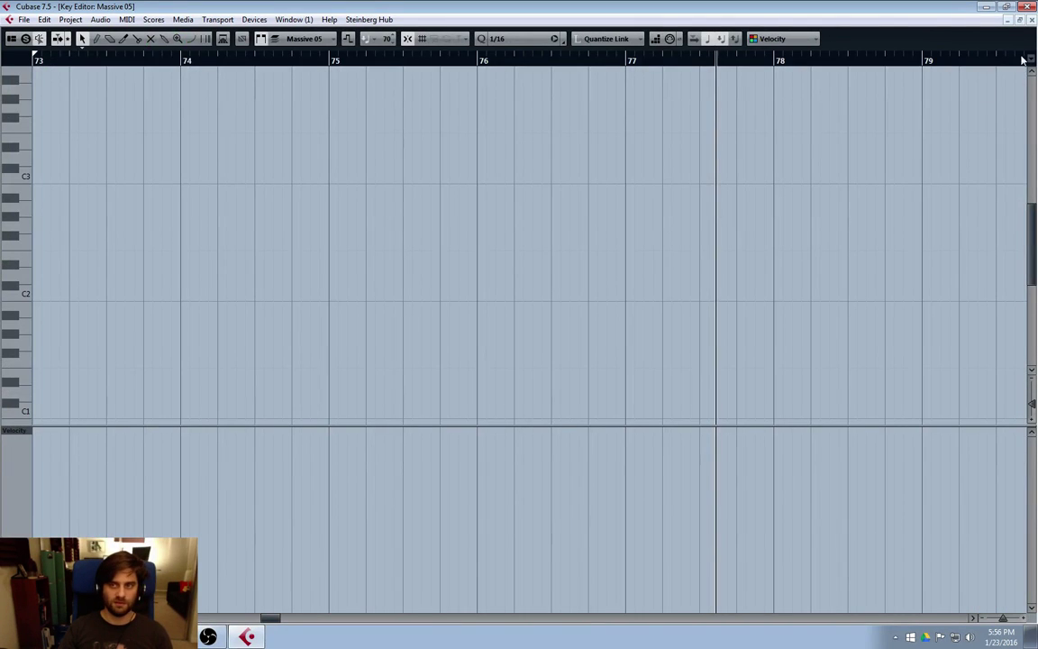
{"action": "left_click", "coordinate": [1030, 19]}
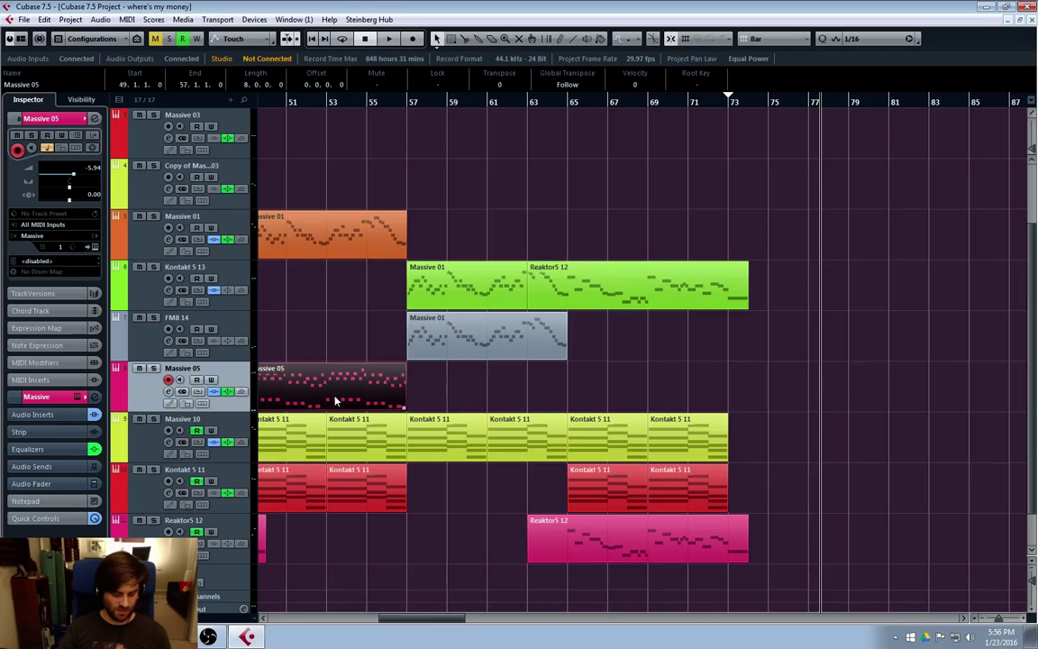
{"action": "key", "text": "ctrl+z"}
Transpose all notes of the Massive 05 clip at bar 73 by 7 semitones and return to the project view.
{"action": "double_click", "coordinate": [788, 378]}
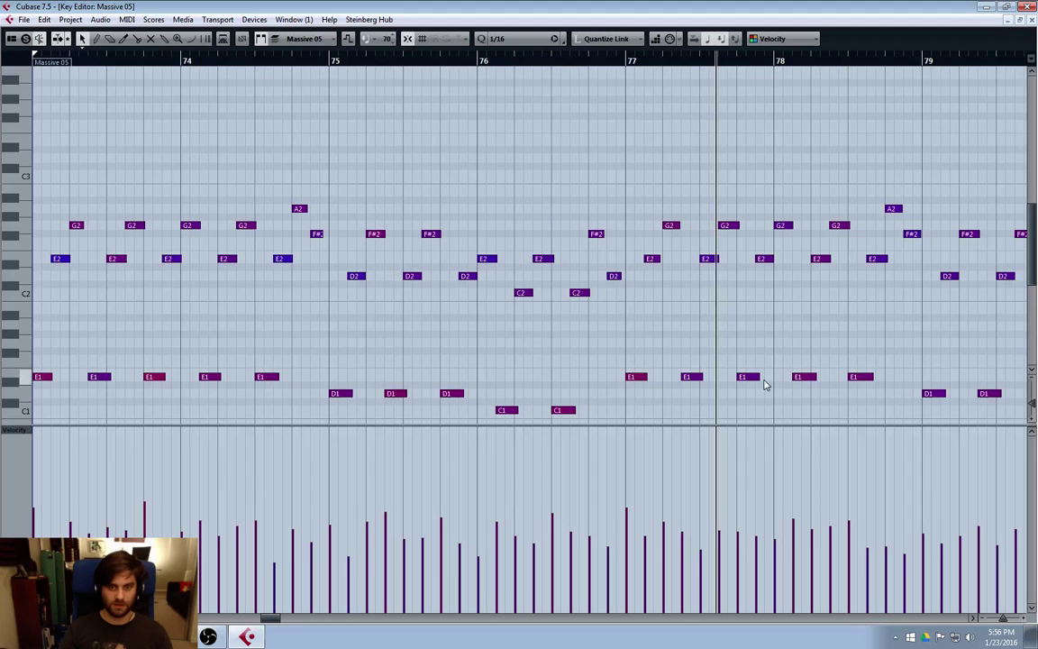
{"action": "left_click", "coordinate": [129, 20]}
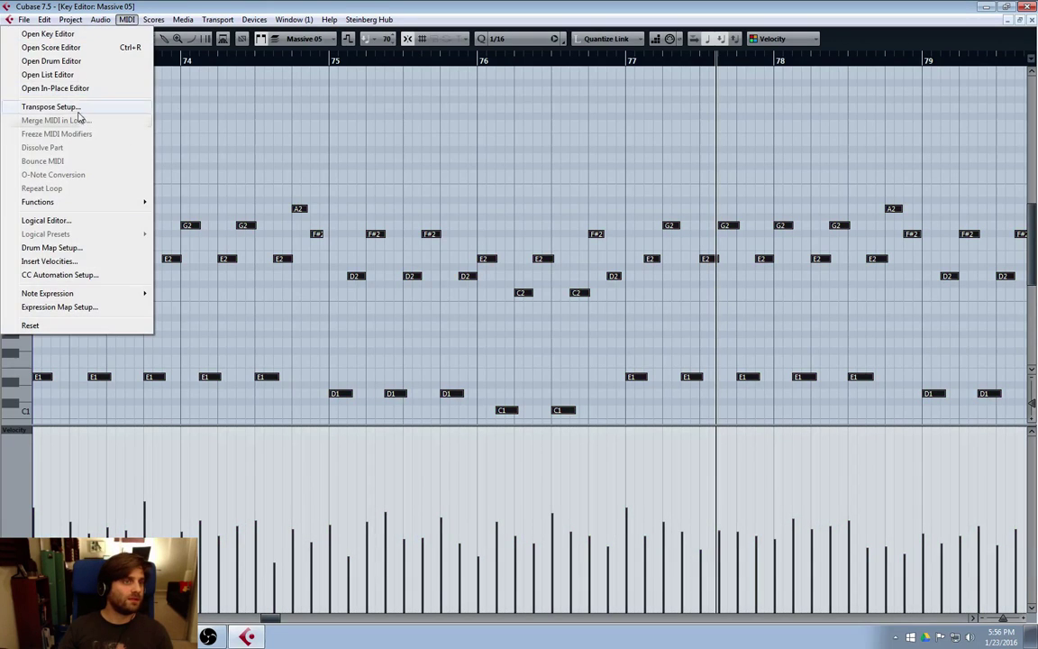
{"action": "left_click", "coordinate": [49, 106]}
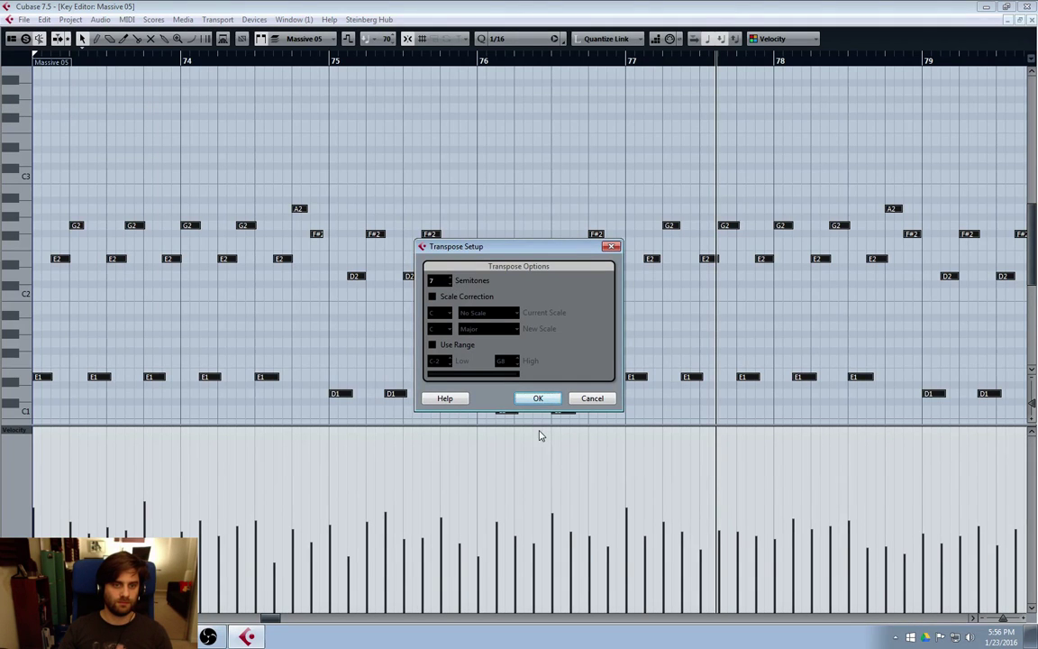
{"action": "left_click", "coordinate": [535, 398]}
{"action": "left_click", "coordinate": [1031, 19]}
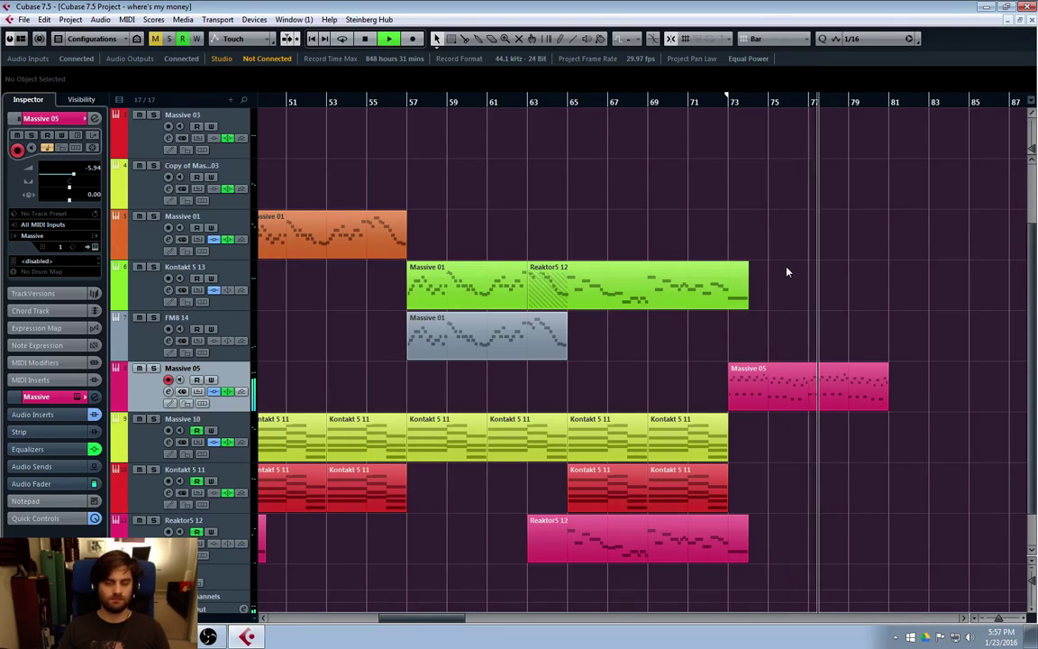
Select the Reaktor5 12 track and set up looped playback over bars 73 to 81, then play through the loop.
{"action": "left_click", "coordinate": [203, 545]}
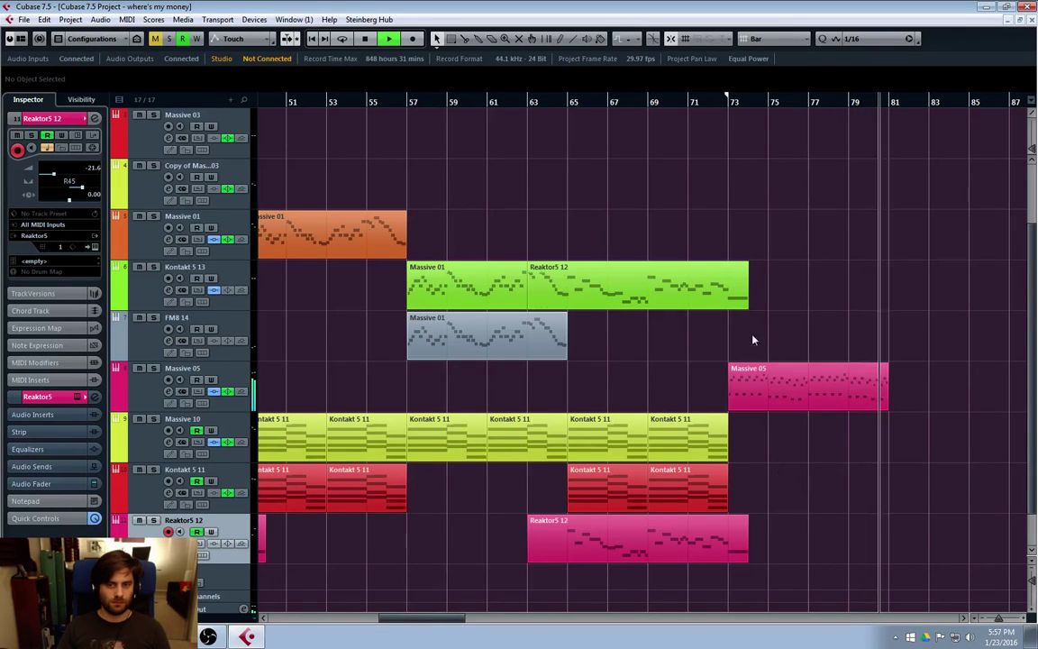
{"action": "key", "text": "space"}
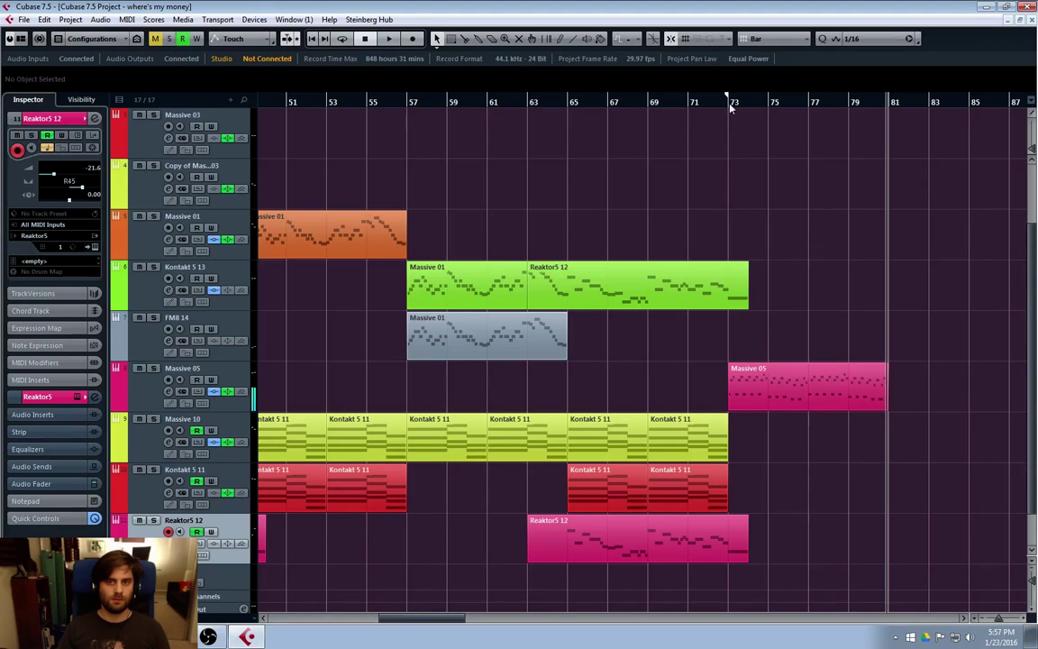
{"action": "left_click", "coordinate": [729, 103]}
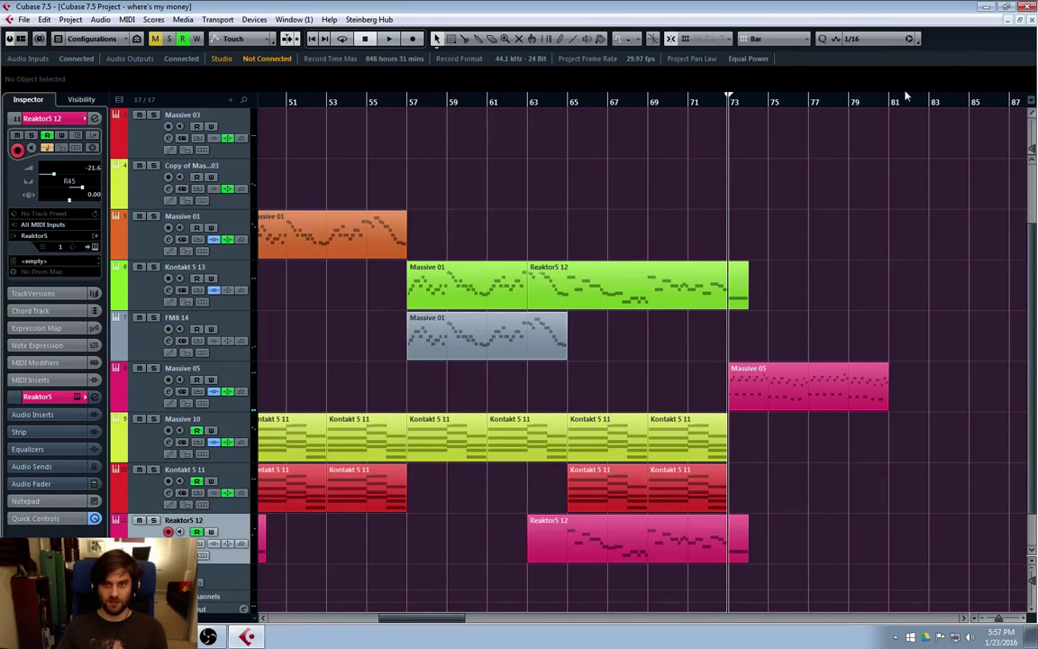
{"action": "left_click_drag", "start_coordinate": [888, 100], "coordinate": [731, 103]}
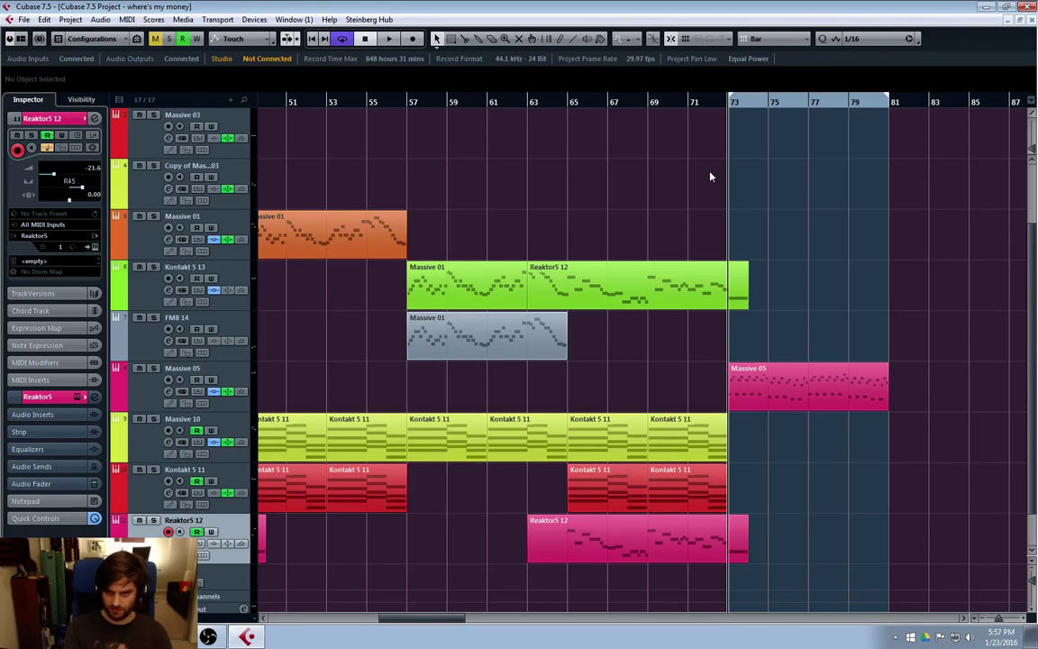
{"action": "key", "text": "space"}
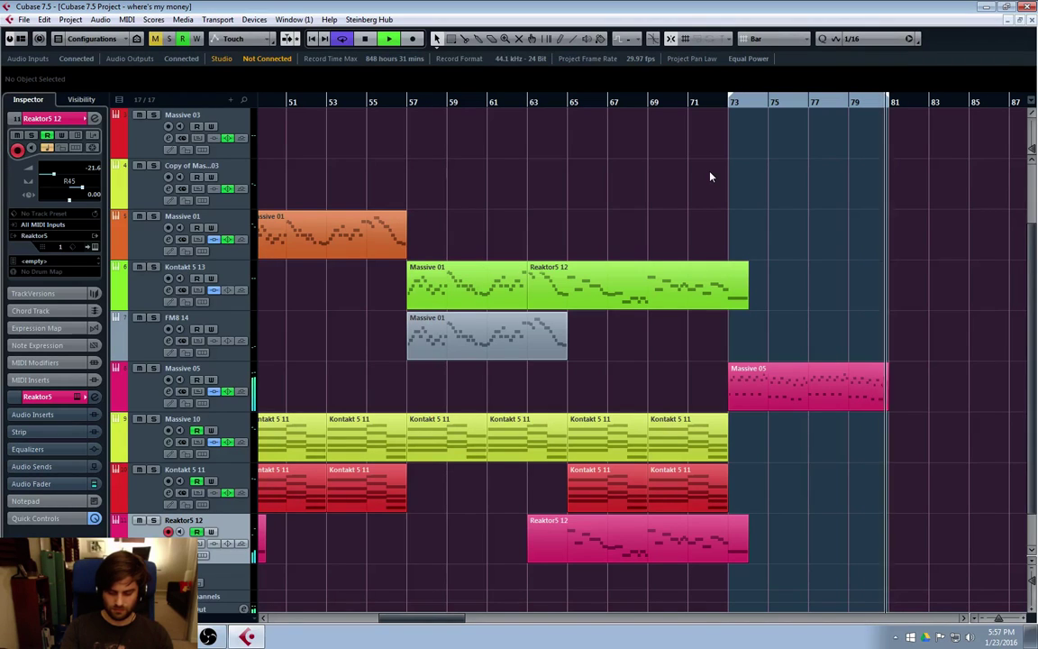
{"action": "key", "text": "space"}
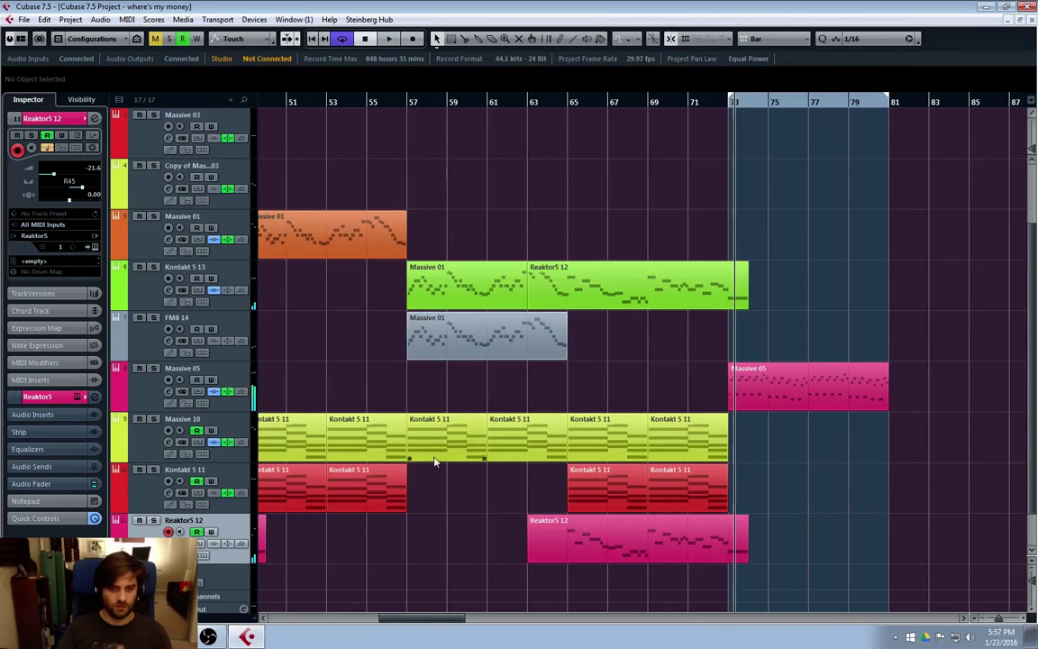
Enlarge the Reaktor5 12 volume automation lane and ramp the volume up to -9.61 at bar 73.
{"action": "scroll", "coordinate": [760, 540], "scroll_direction": "down", "scroll_amount": 2}
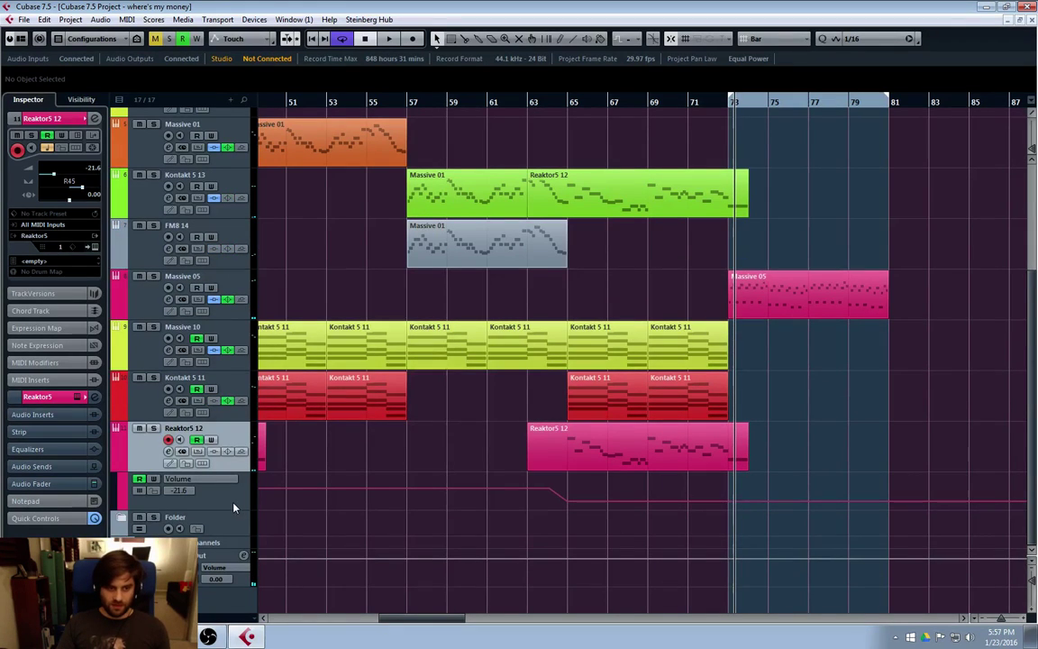
{"action": "left_click_drag", "start_coordinate": [233, 512], "coordinate": [236, 595]}
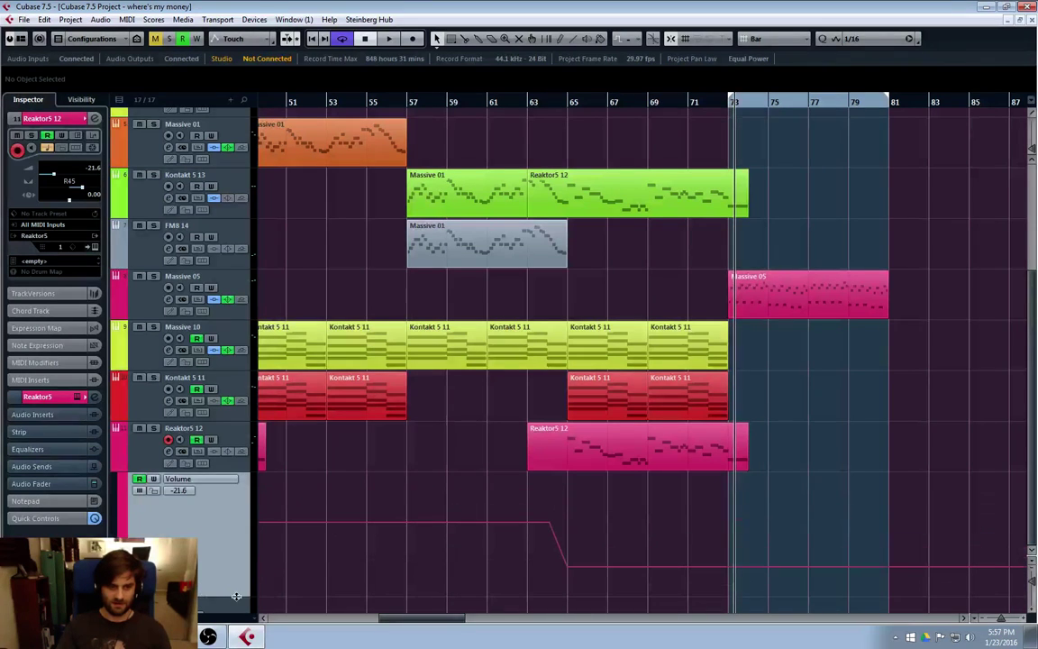
{"action": "left_click_drag", "start_coordinate": [730, 566], "coordinate": [731, 547]}
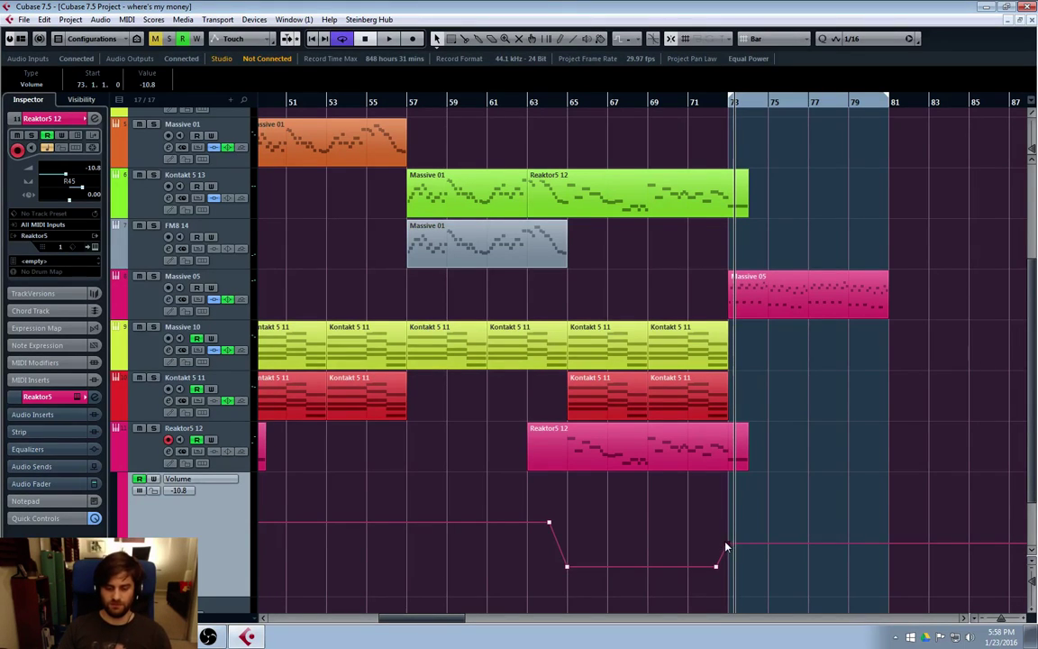
{"action": "mouse_move", "coordinate": [726, 545]}
{"action": "left_mouse_down"}
{"action": "mouse_move", "coordinate": [737, 543]}
{"action": "mouse_move", "coordinate": [732, 554]}
{"action": "left_mouse_up"}
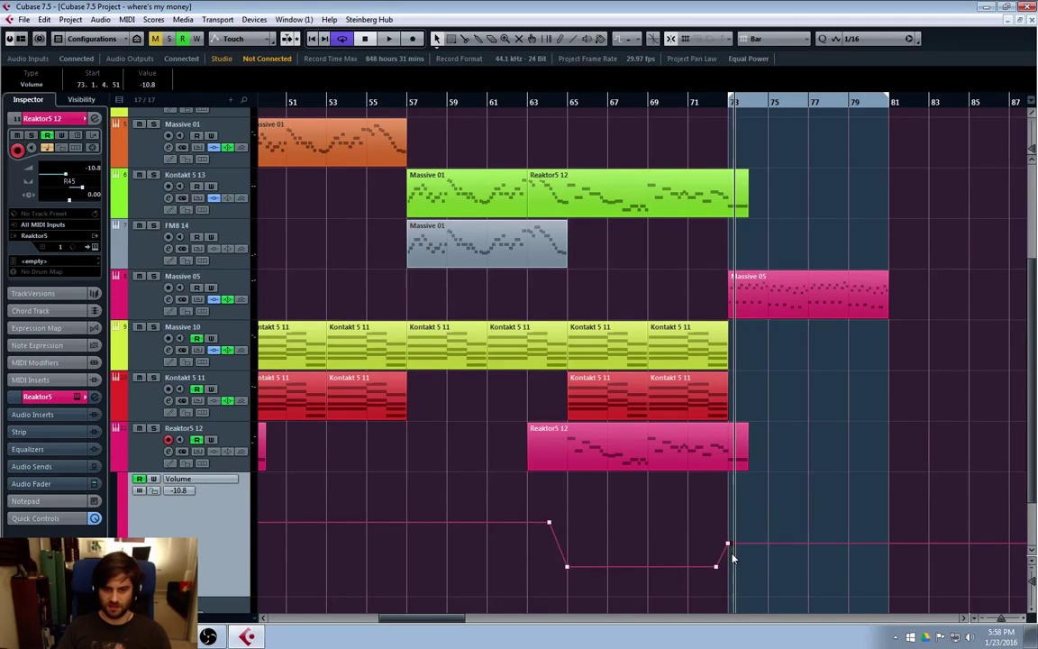
{"action": "left_click", "coordinate": [730, 559]}
{"action": "left_click_drag", "start_coordinate": [728, 545], "coordinate": [729, 542]}
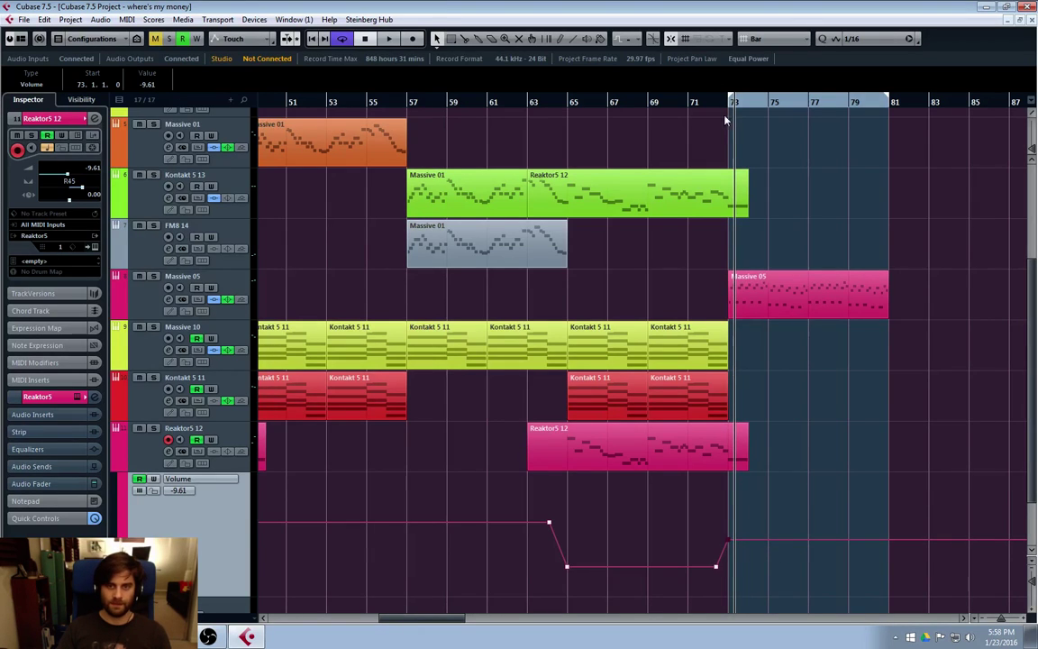
Play the transition into bar 73 and the looped section to bar 81, then return the playback position to bar 73.
{"action": "key", "text": "space"}
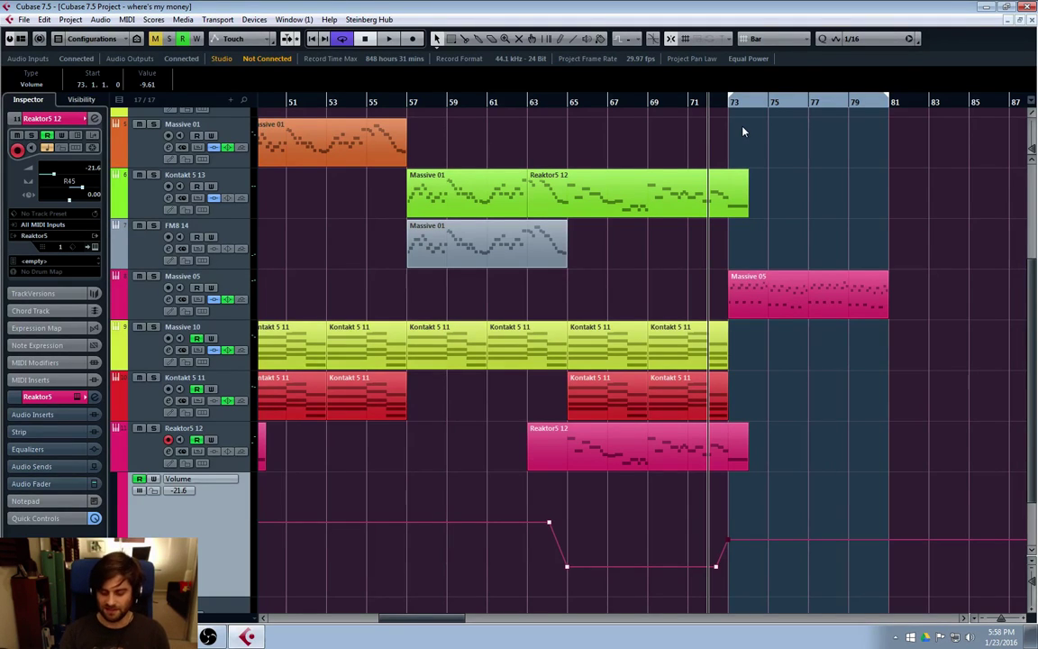
{"action": "key", "text": "space"}
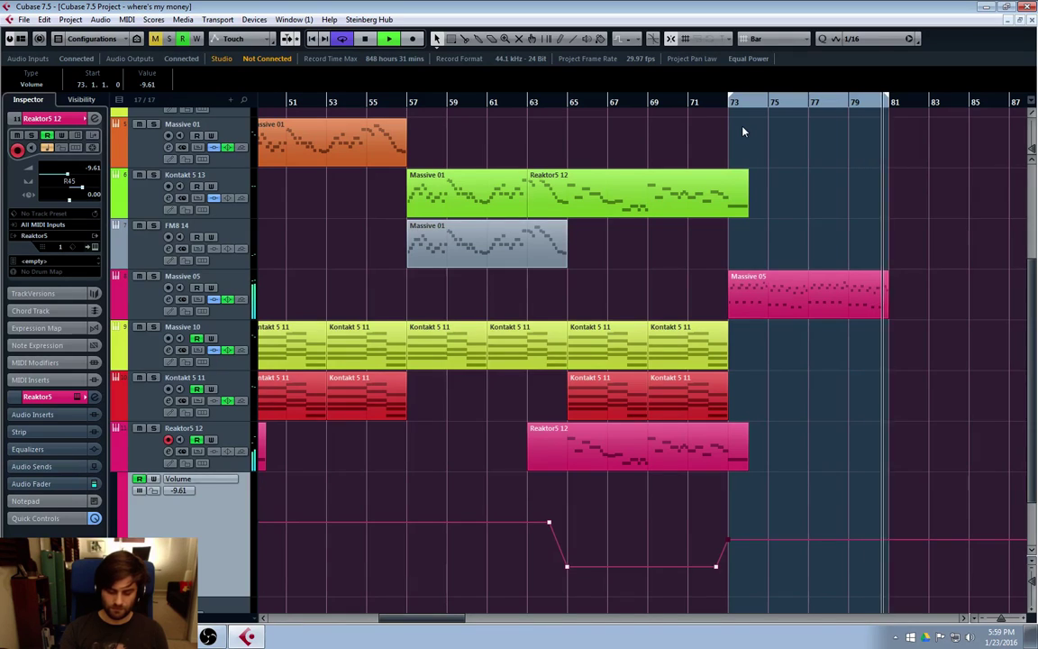
{"action": "key", "text": "space"}
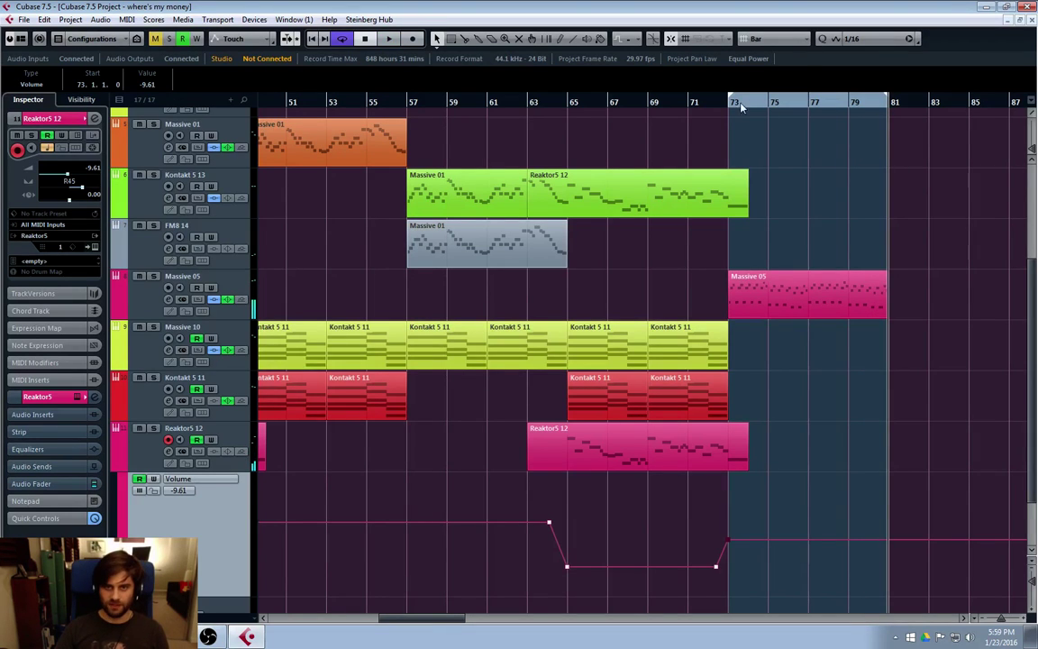
{"action": "left_click", "coordinate": [731, 107]}
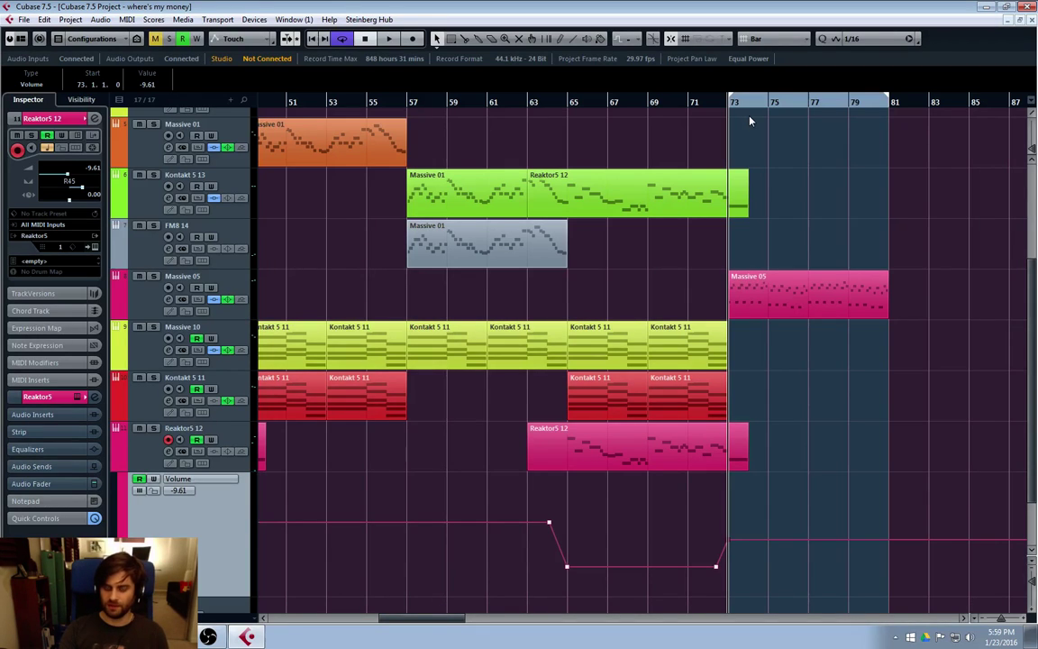
Play the loop over bars 73 to 81, then try to delete the sustained E4 note at bar 73 in the Reaktor5 12 clip.
{"action": "key", "text": "space"}
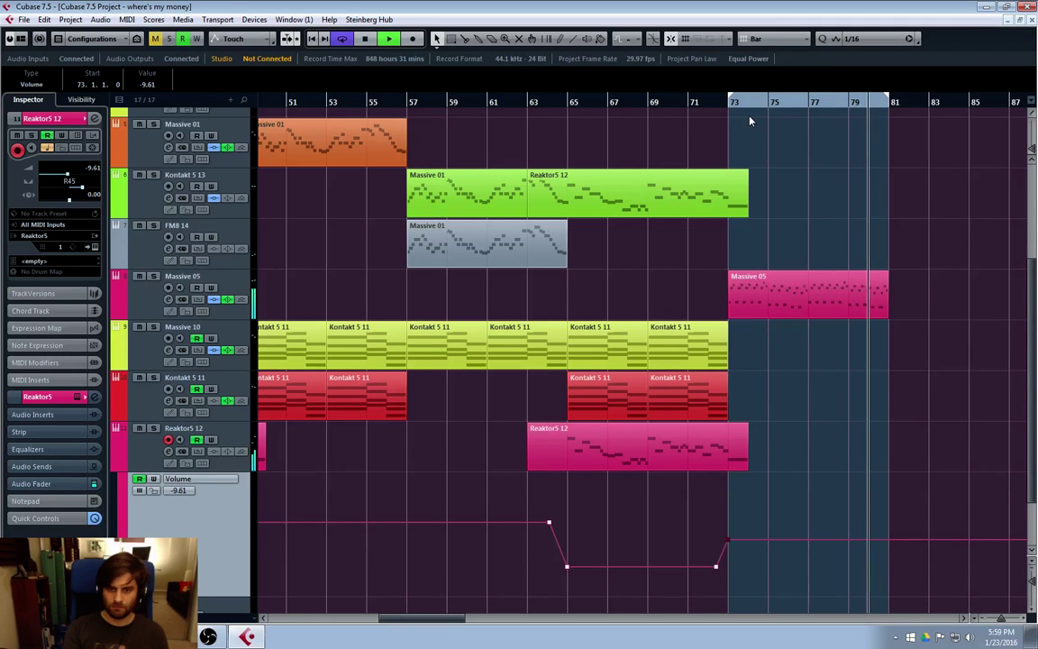
{"action": "double_click", "coordinate": [737, 456]}
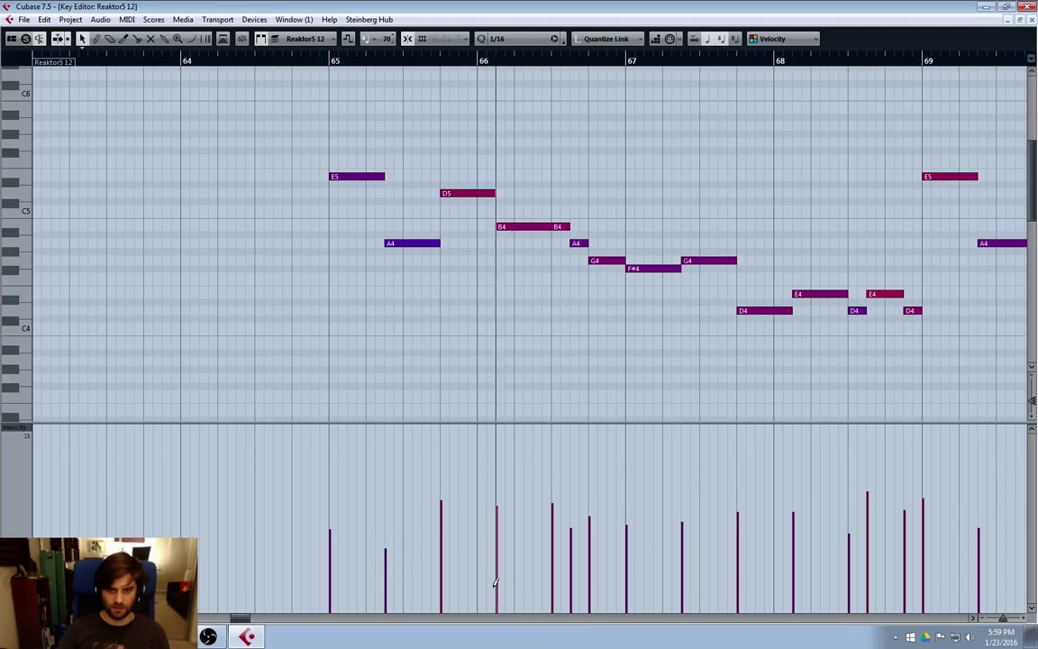
{"action": "scroll", "coordinate": [552, 259], "scroll_direction": "right", "scroll_amount": 10}
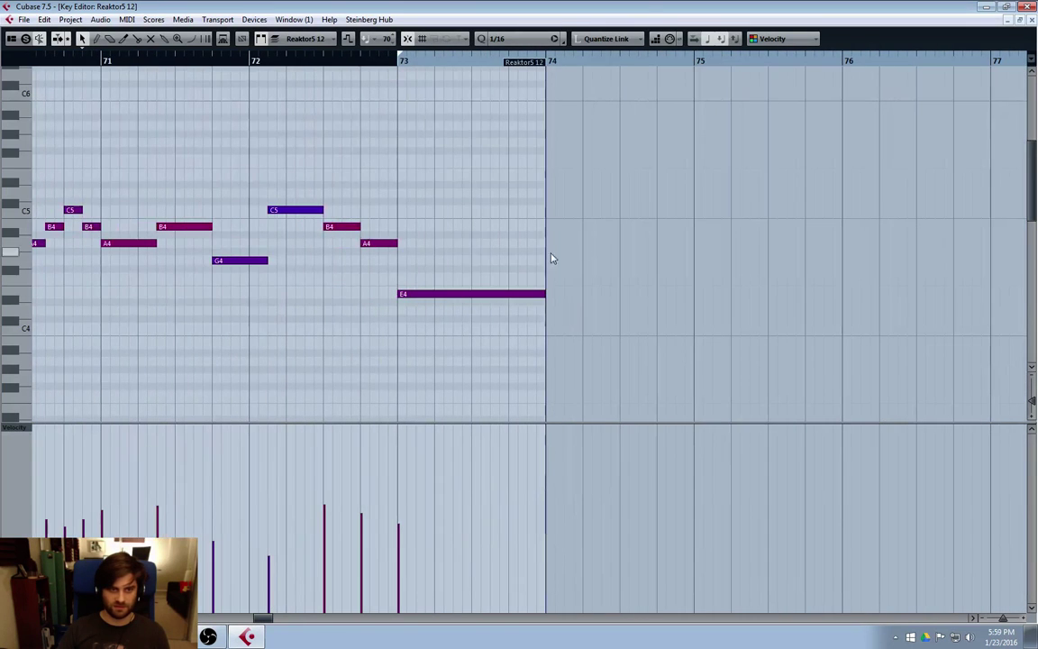
{"action": "left_click_drag", "start_coordinate": [584, 213], "coordinate": [500, 347]}
{"action": "key", "text": "Delete"}
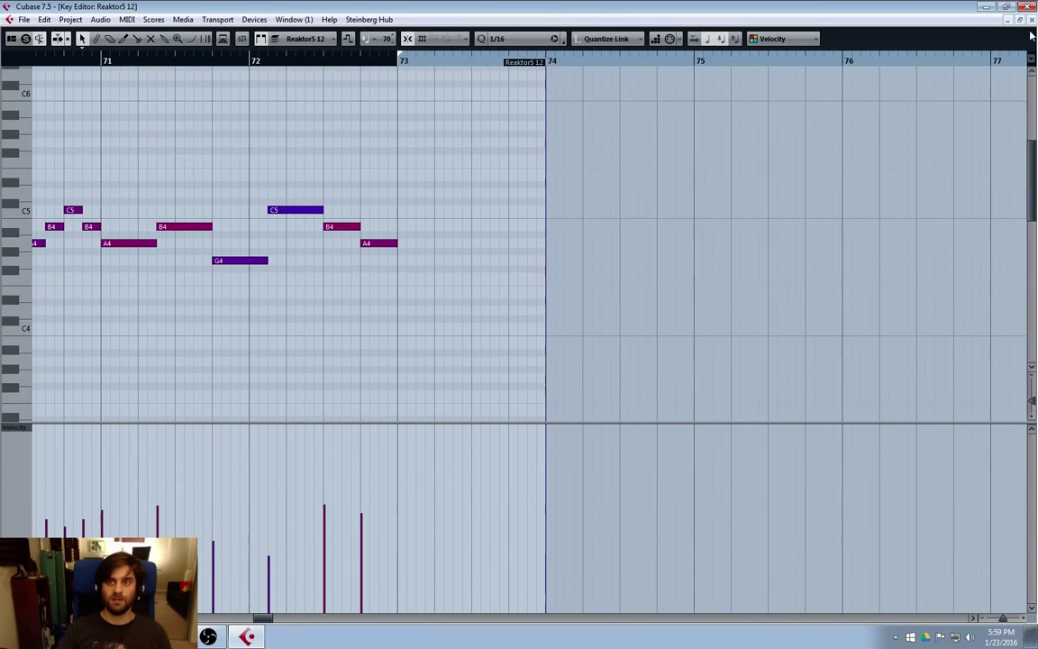
{"action": "key", "text": "Return"}
Delete the E4 note at bar 73 from the Reaktor5 12 track's clip and return to the project view.
{"action": "double_click", "coordinate": [731, 464]}
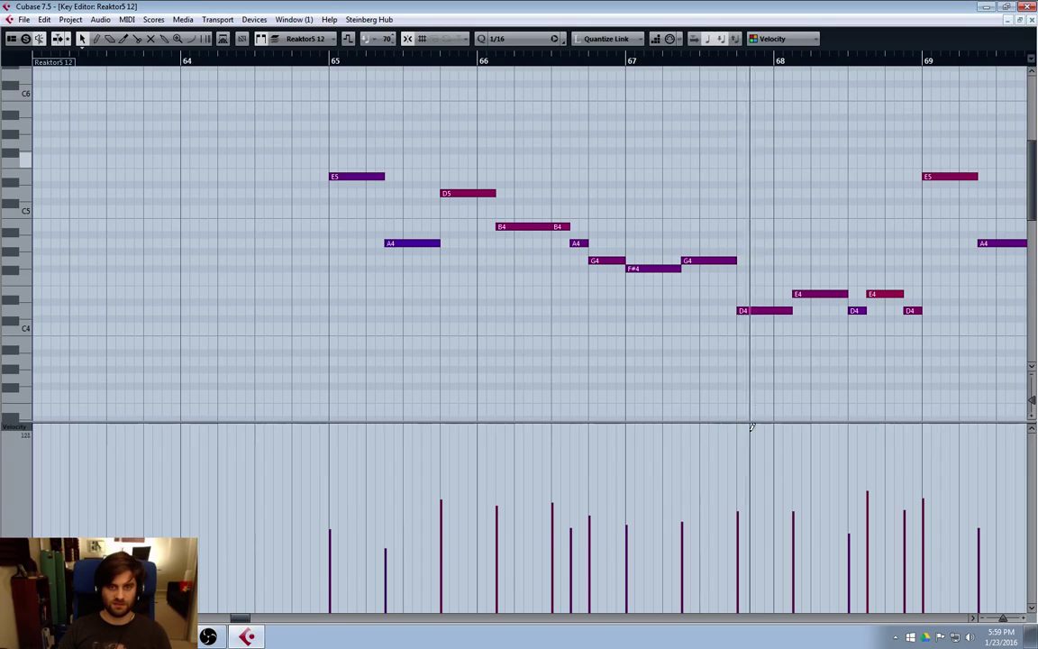
{"action": "left_click_drag", "start_coordinate": [243, 621], "coordinate": [262, 620]}
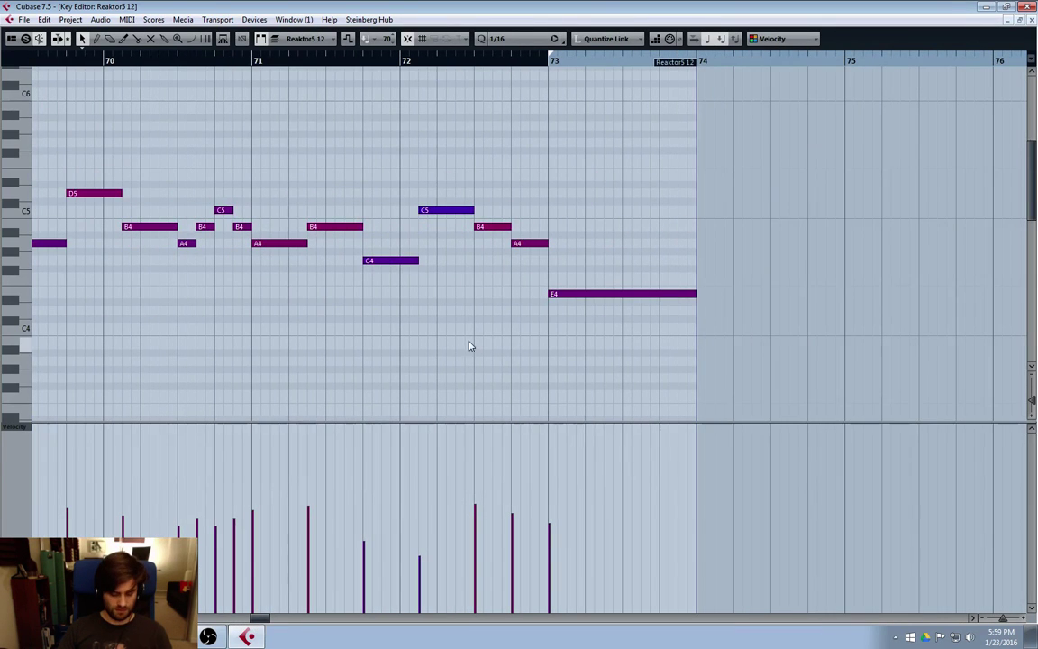
{"action": "left_click_drag", "start_coordinate": [677, 214], "coordinate": [611, 320]}
{"action": "left_click", "coordinate": [1030, 19]}
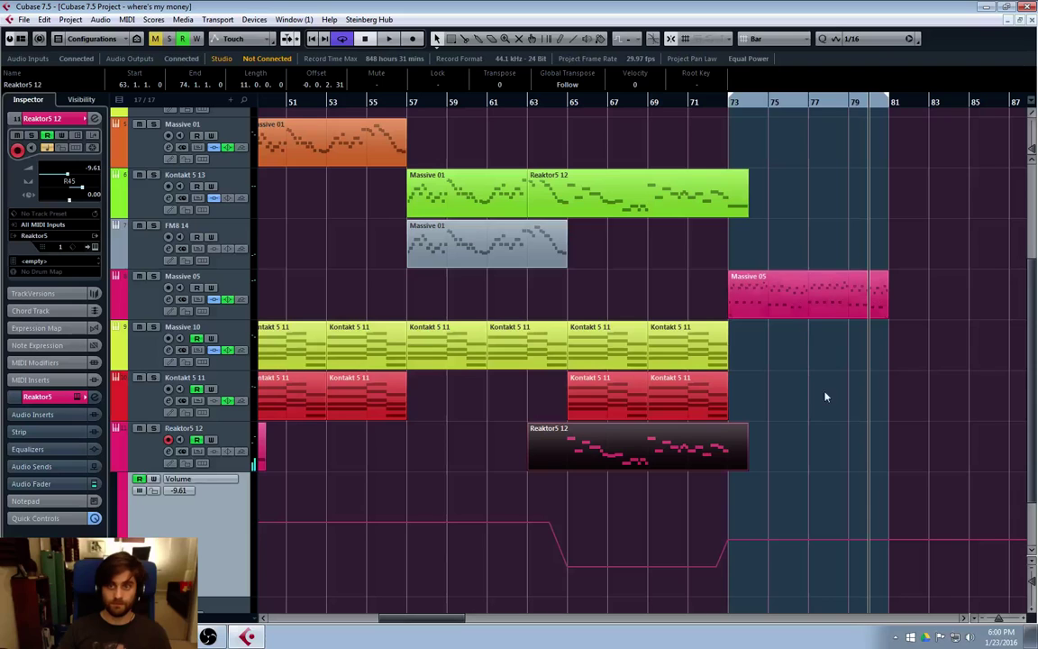
Play the section from bar 73, then play the transition from bar 72 through the looped section to bar 81.
{"action": "left_click", "coordinate": [731, 105]}
{"action": "key", "text": "space"}
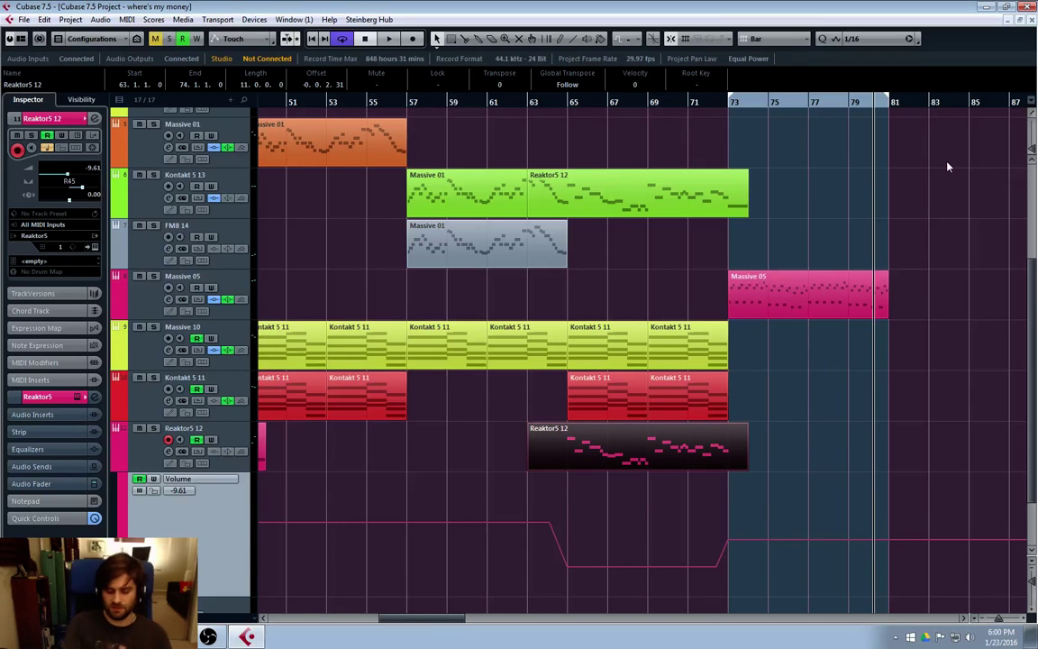
{"action": "left_click", "coordinate": [707, 101]}
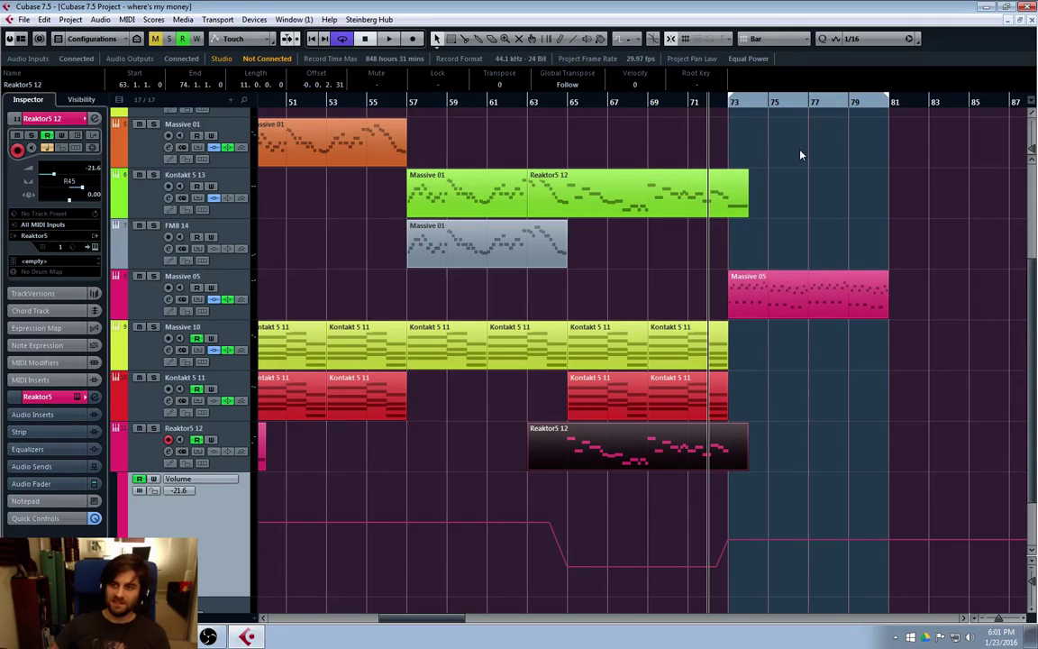
{"action": "key", "text": "KP_Subtract"}
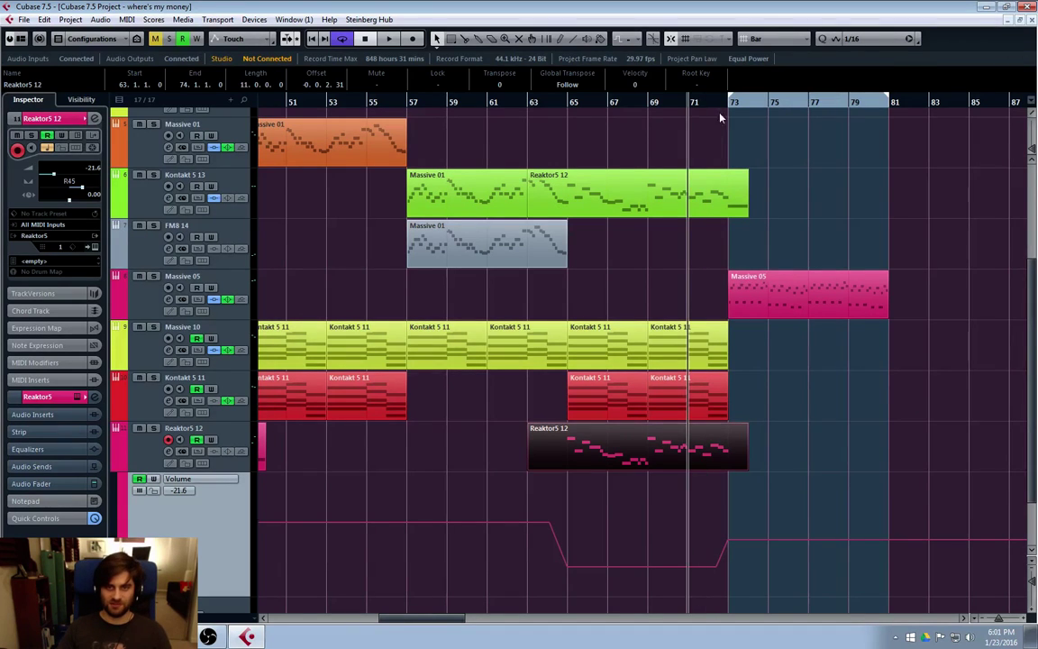
{"action": "key", "text": "KP_Add"}
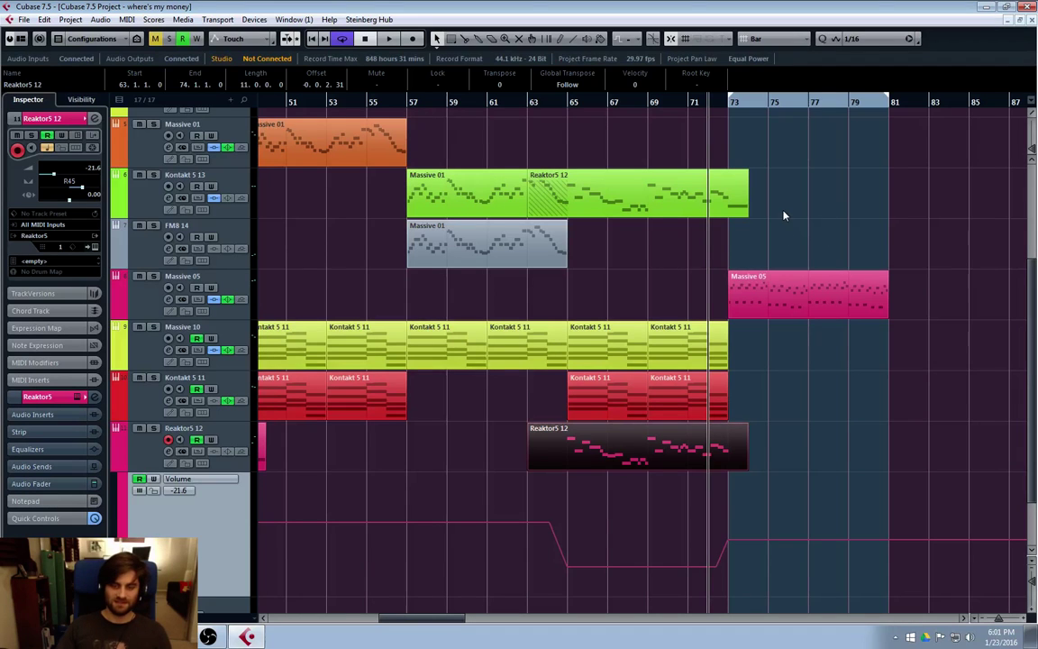
{"action": "key", "text": "space"}
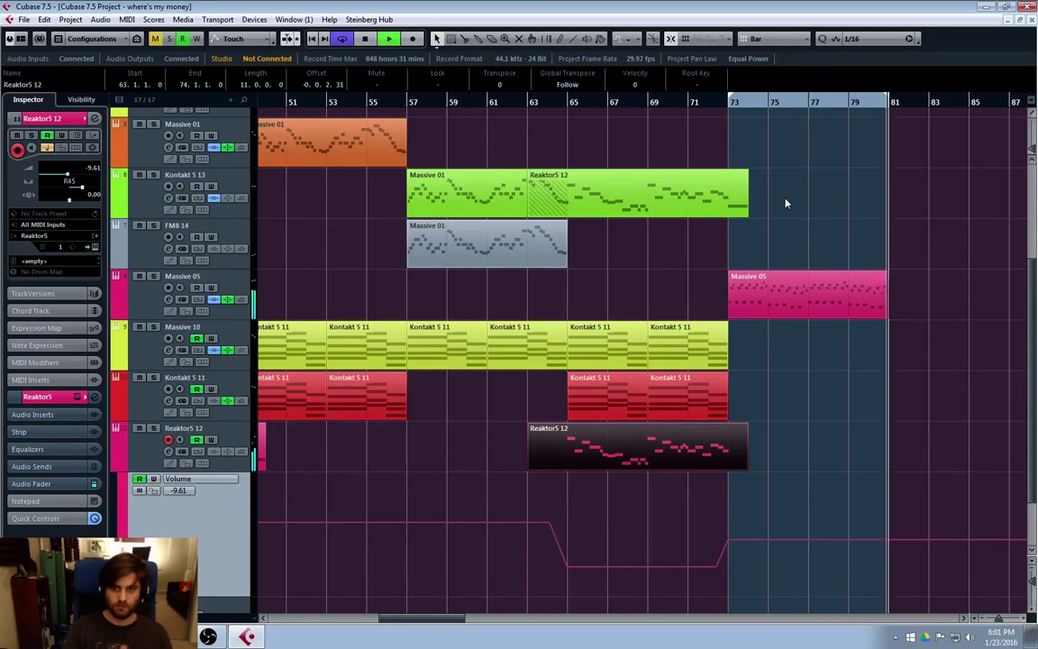
{"action": "key", "text": "space"}
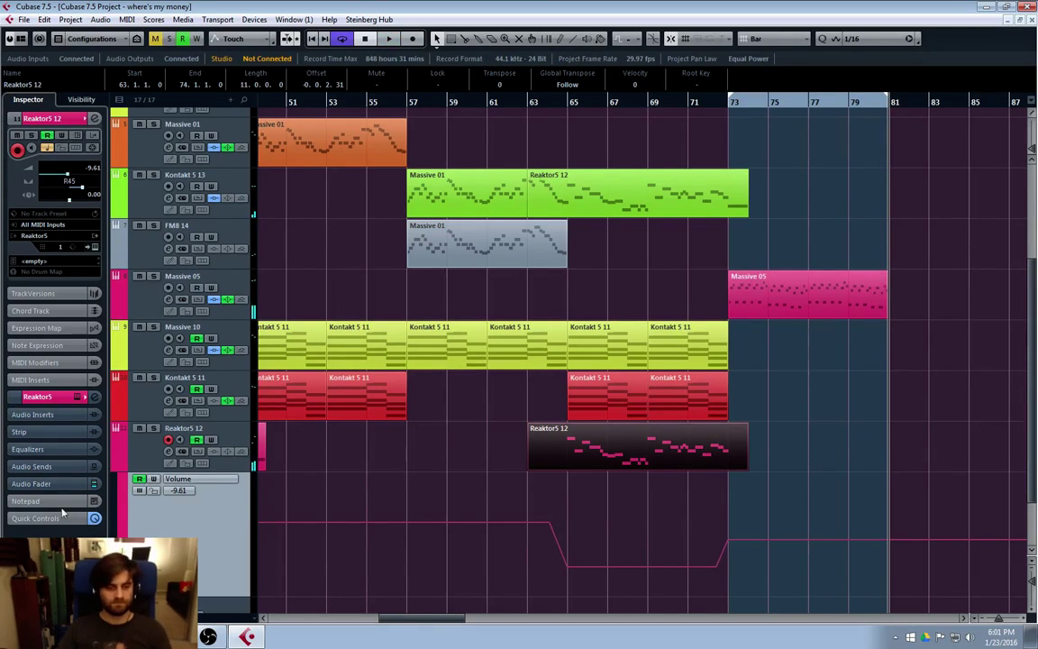
Hide the Reaktor5 12 track's volume automation lane, select that track and deselect its clip.
{"action": "left_click", "coordinate": [117, 466]}
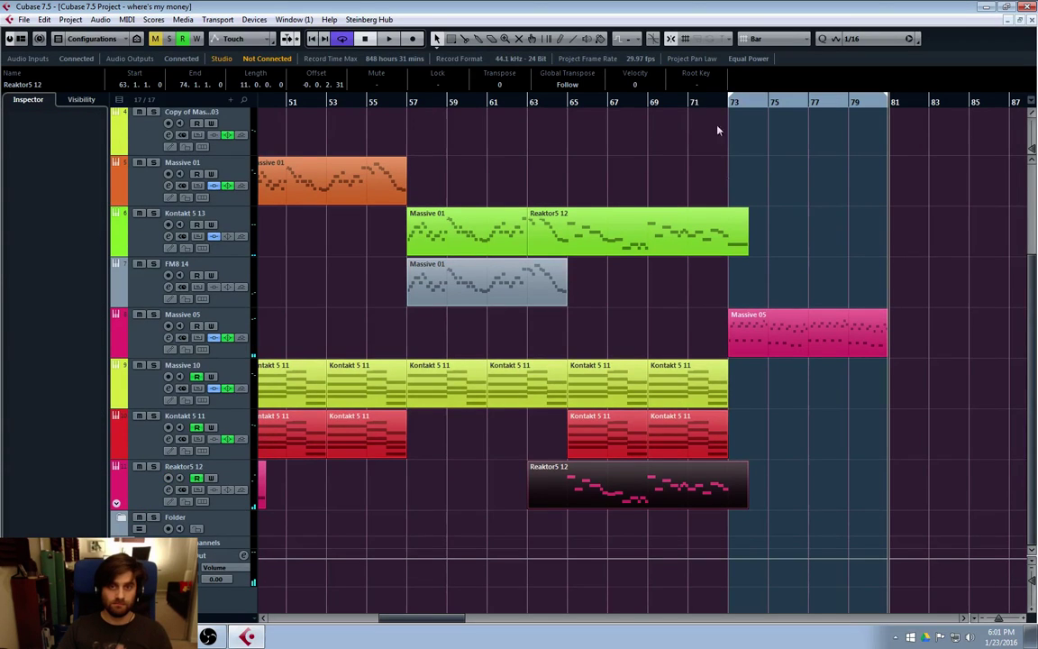
{"action": "scroll", "coordinate": [718, 131], "scroll_direction": "up", "scroll_amount": 3}
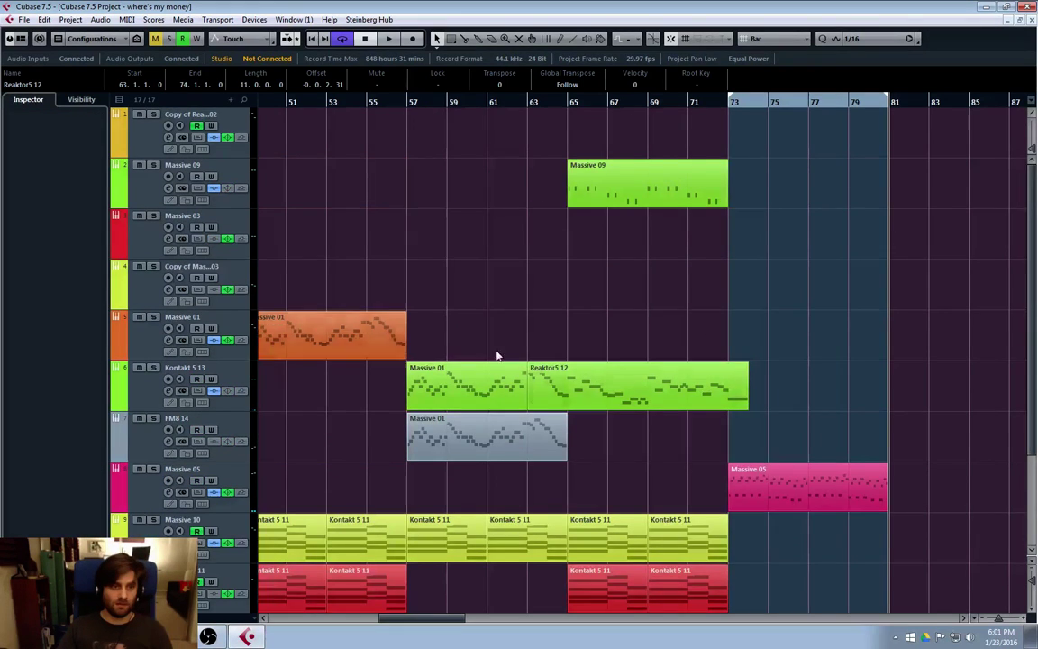
{"action": "scroll", "coordinate": [496, 355], "scroll_direction": "down", "scroll_amount": 3}
{"action": "left_click", "coordinate": [153, 491]}
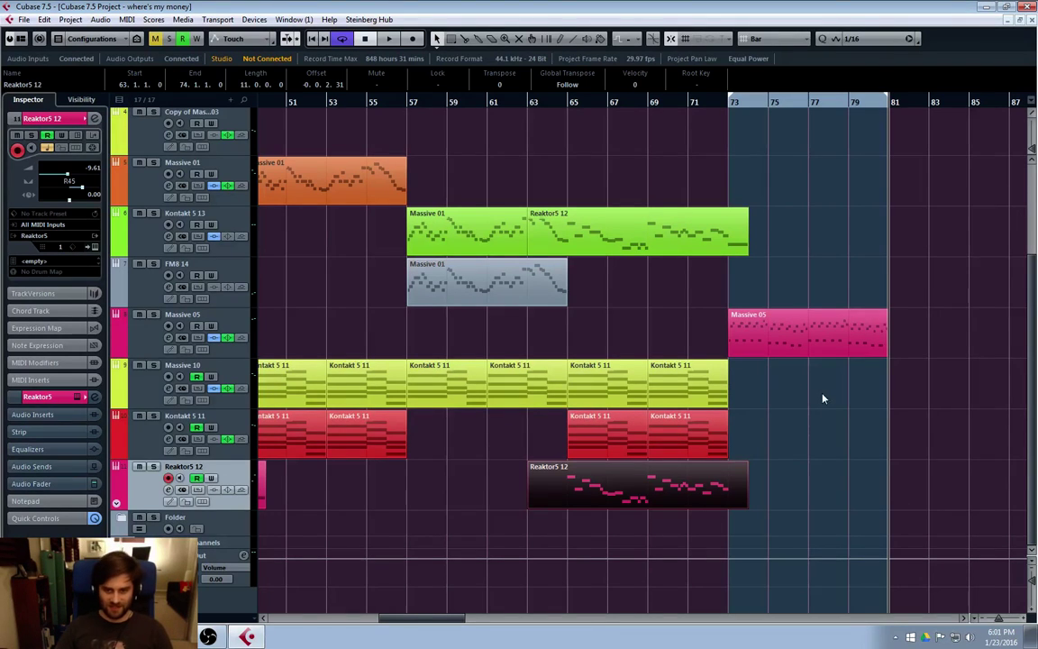
{"action": "left_click", "coordinate": [856, 392]}
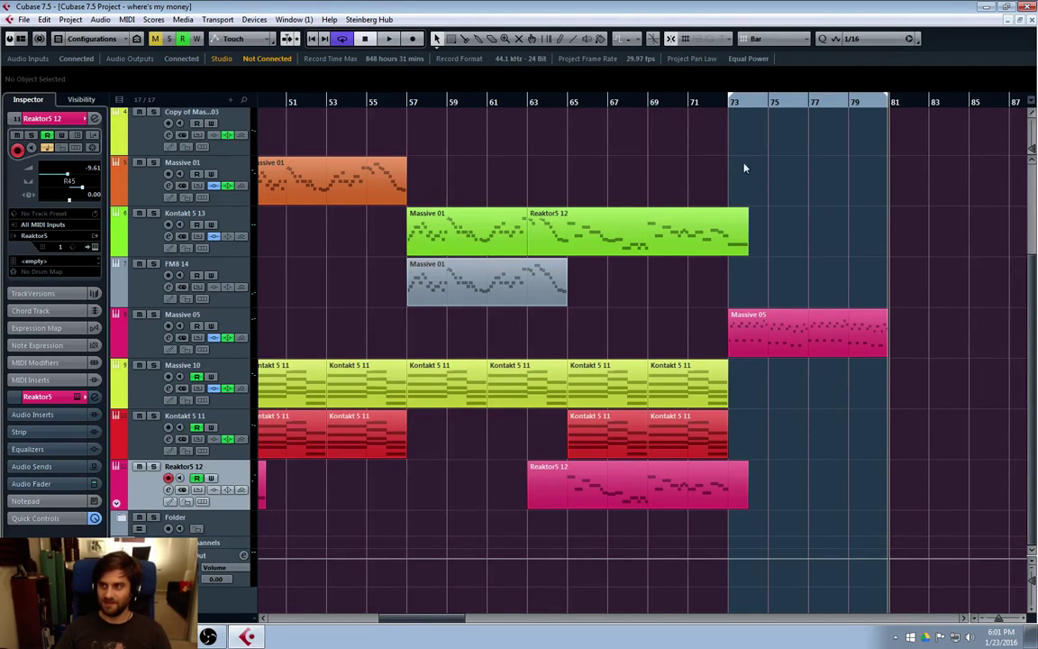
Select the Kontakt 5 13 track and play from bar 71 through the looped section.
{"action": "left_click_drag", "start_coordinate": [748, 92], "coordinate": [688, 97]}
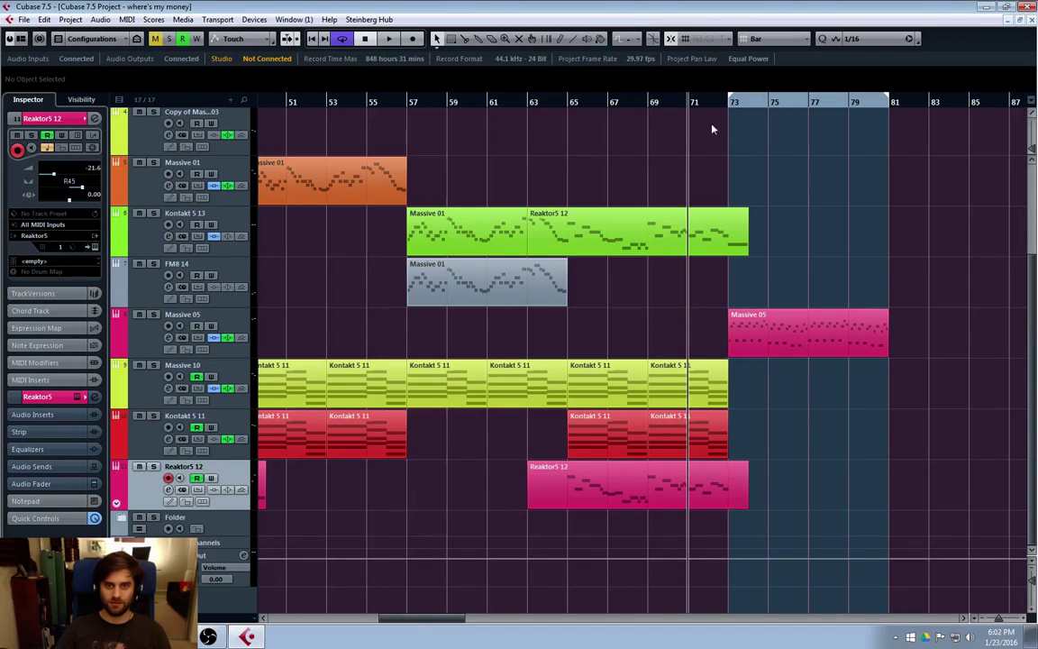
{"action": "left_click", "coordinate": [133, 242]}
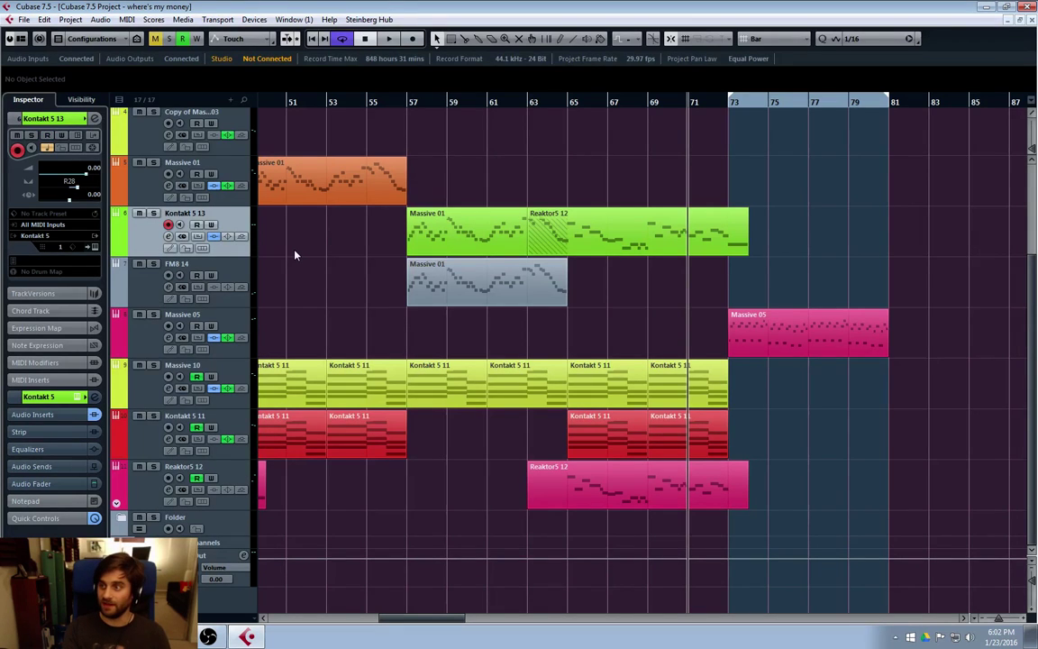
{"action": "key", "text": "space"}
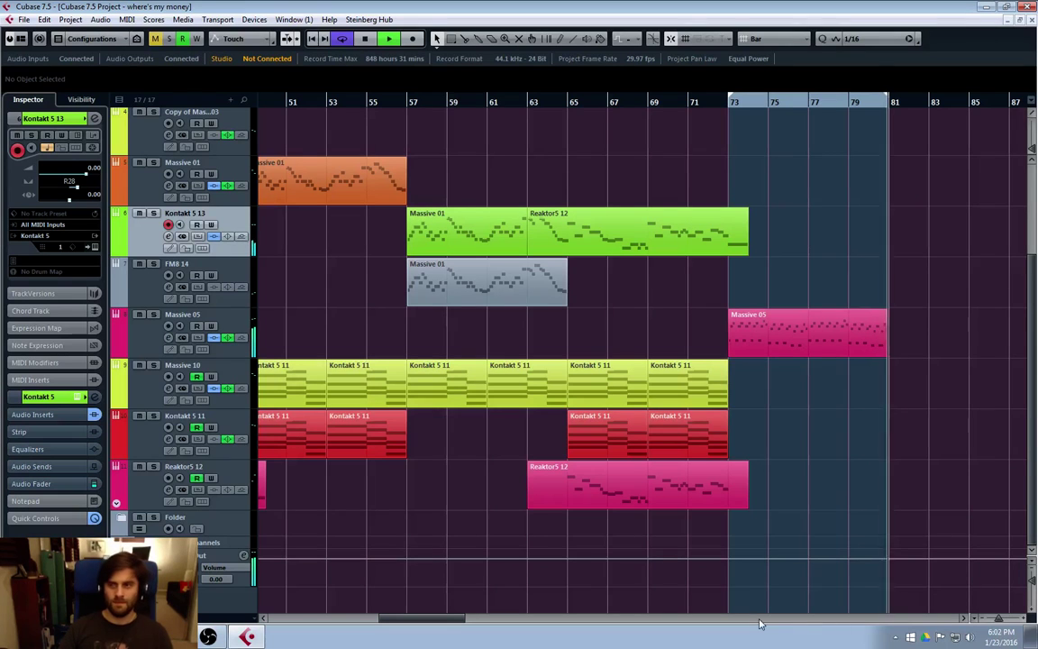
{"action": "key", "text": "space"}
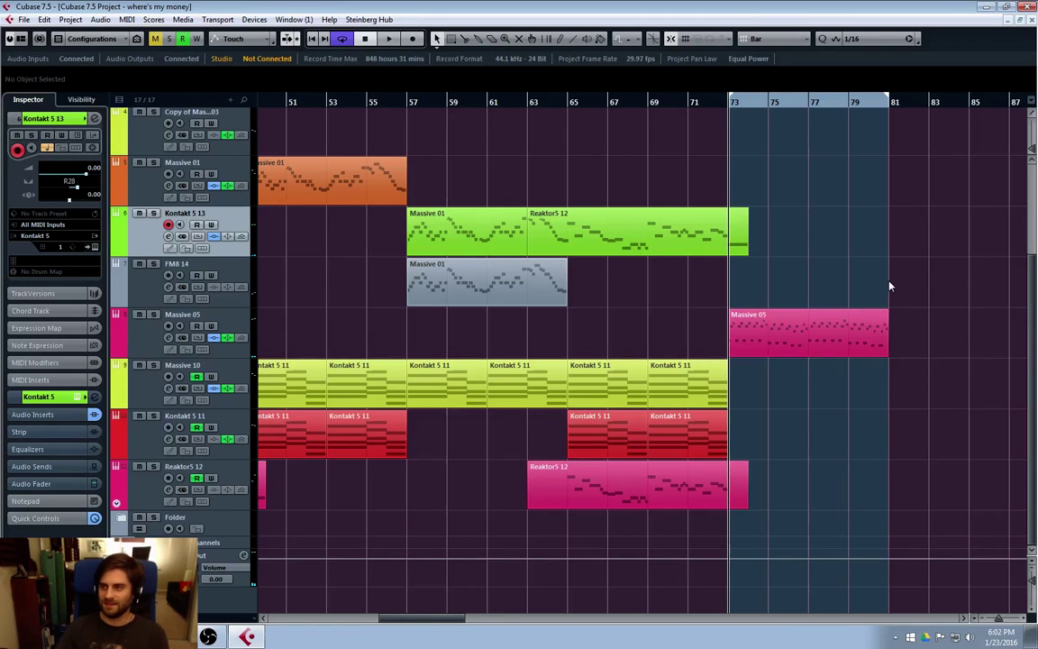
Move the loop locators to bar 65, then set the left locator back to bar 73 and the right locator to bar 81.
{"action": "left_click_drag", "start_coordinate": [692, 102], "coordinate": [696, 105]}
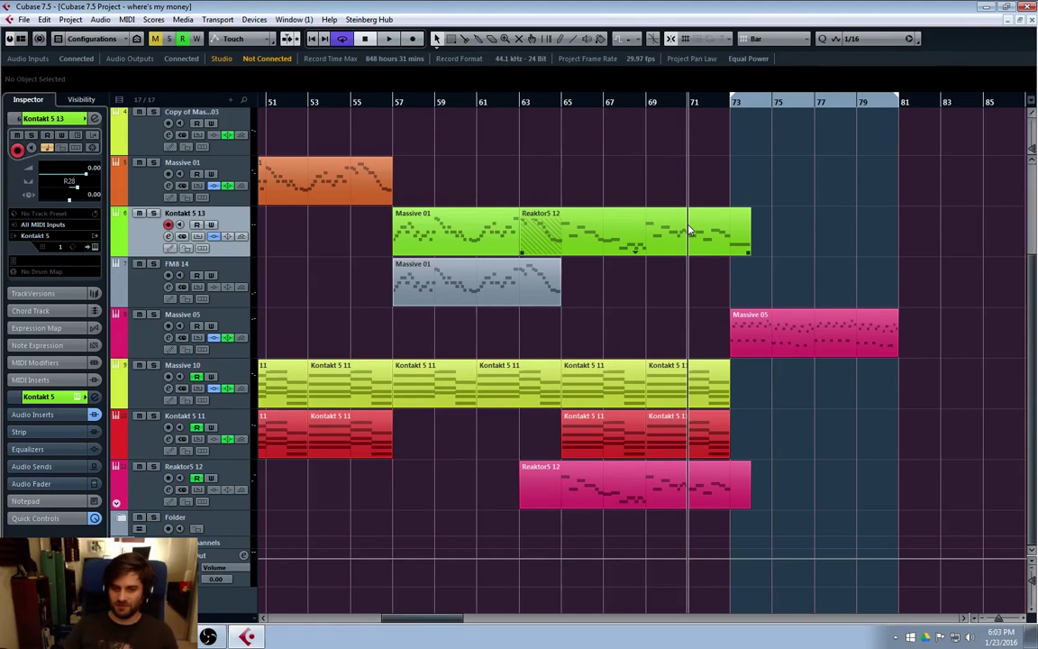
{"action": "left_click_drag", "start_coordinate": [639, 105], "coordinate": [561, 99]}
{"action": "left_click", "coordinate": [648, 101]}
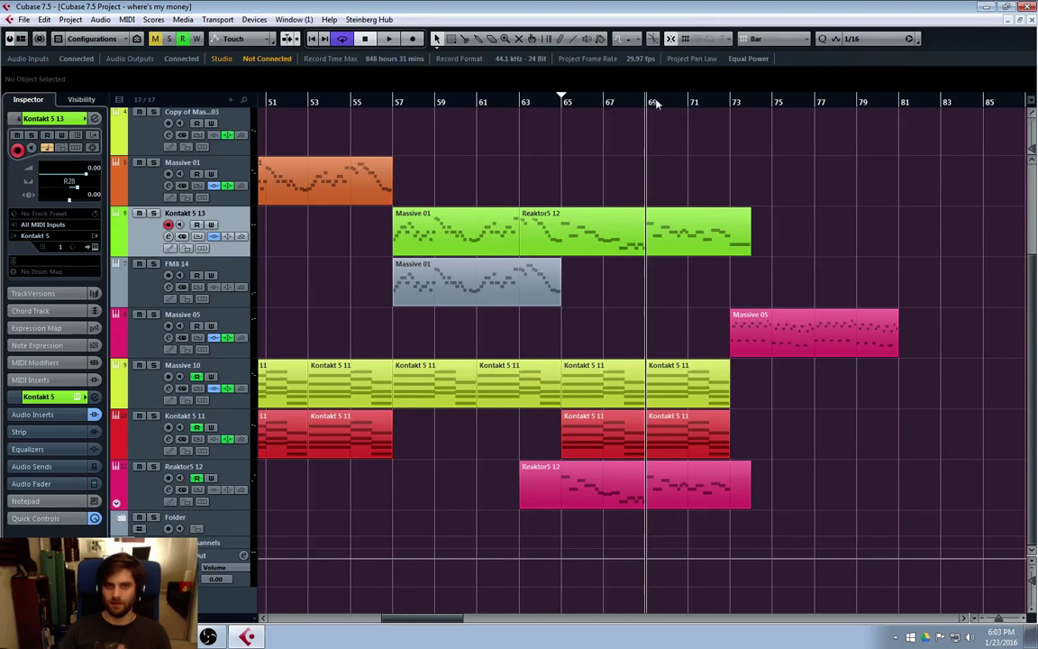
{"action": "key", "text": "n"}
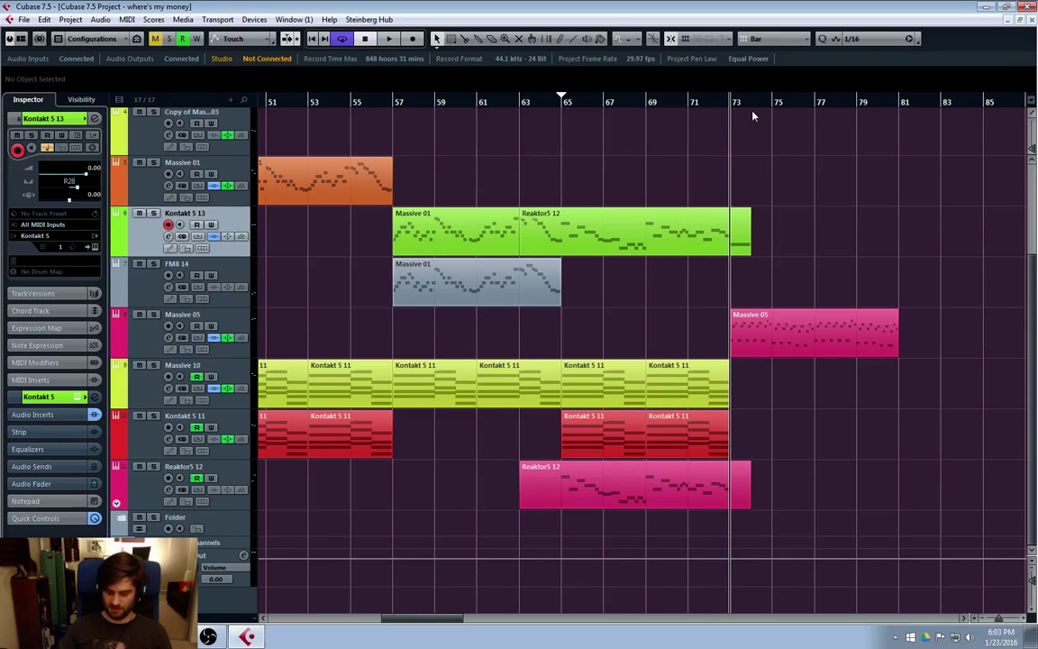
{"action": "key", "text": "ctrl+KP_2"}
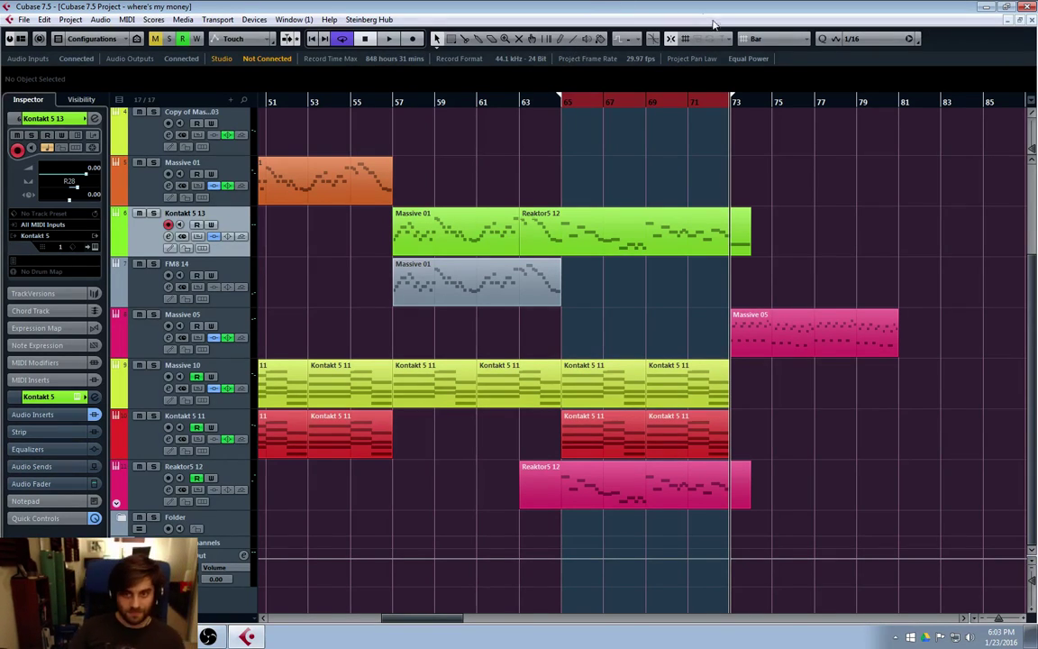
{"action": "left_click", "coordinate": [900, 105]}
{"action": "key", "text": "ctrl+KP_2"}
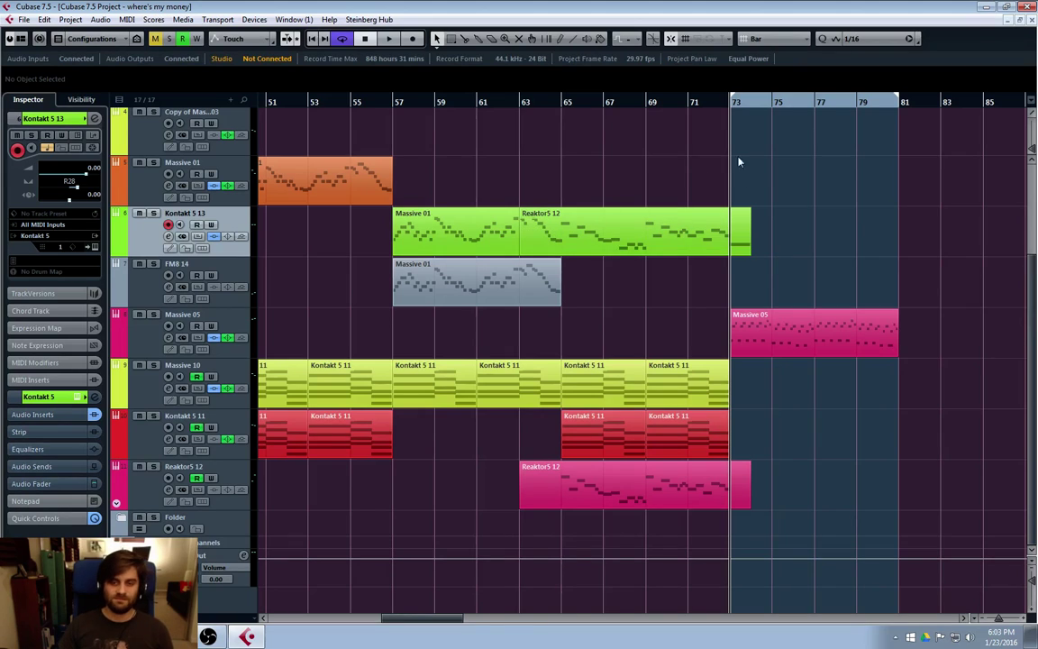
{"action": "key", "text": "space"}
{"action": "double_click", "coordinate": [735, 113]}
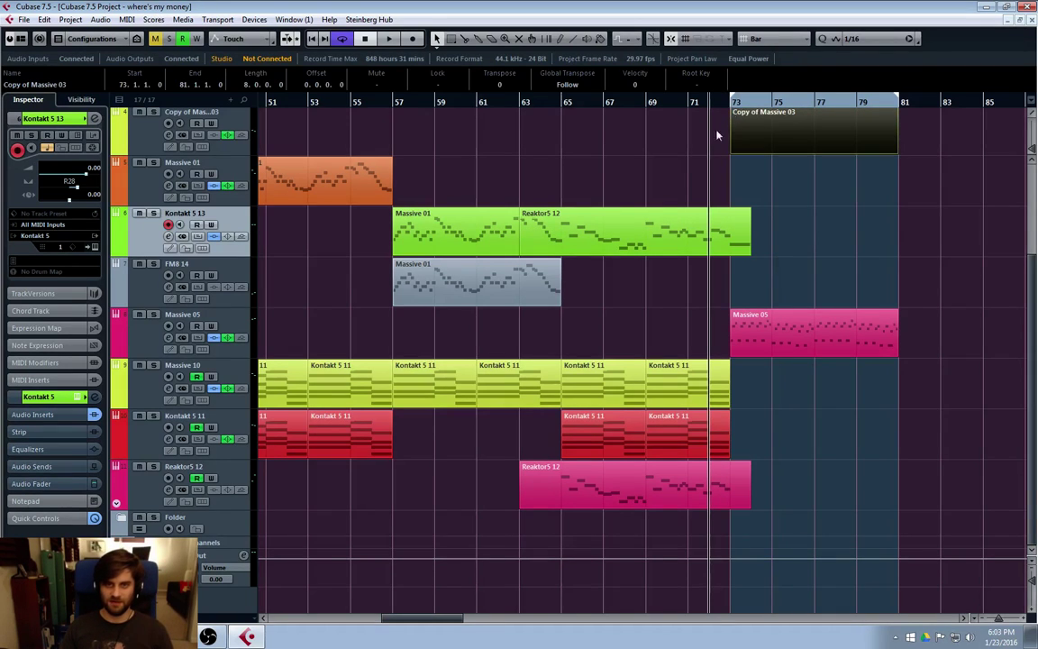
{"action": "key", "text": "ctrl+z"}
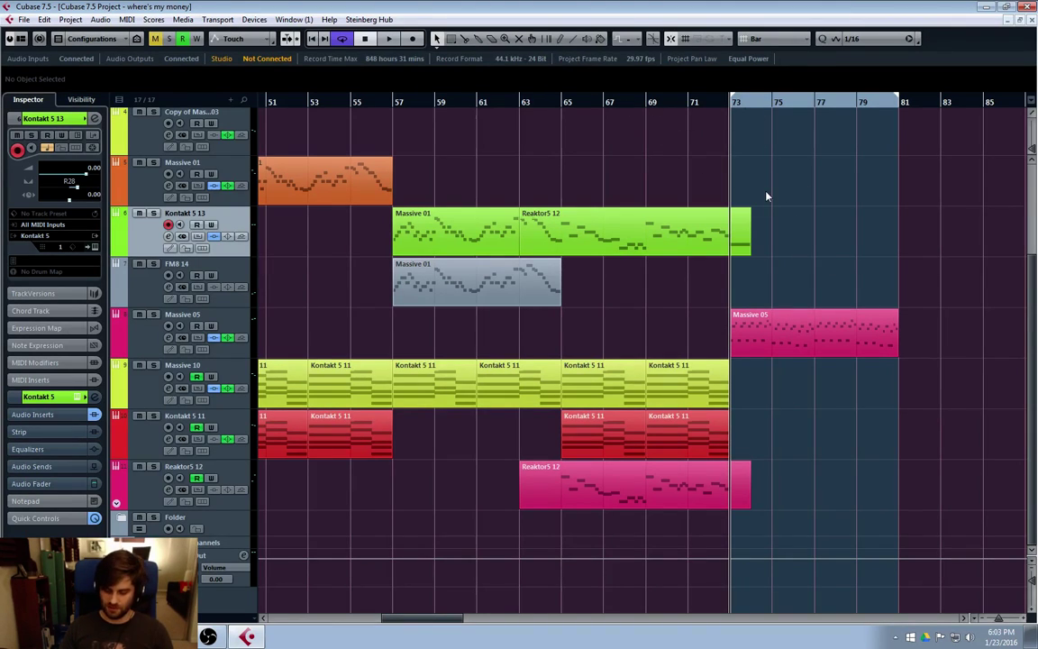
Select the Reaktor5 12 track and play through the loop over bars 73 to 81.
{"action": "left_click", "coordinate": [154, 489]}
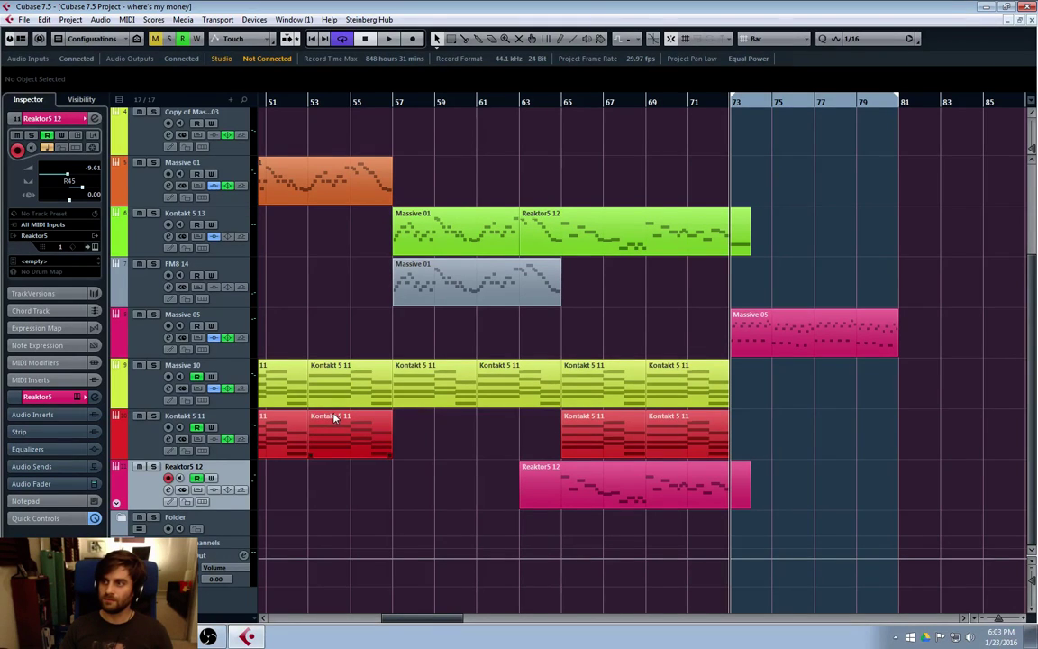
{"action": "key", "text": "space"}
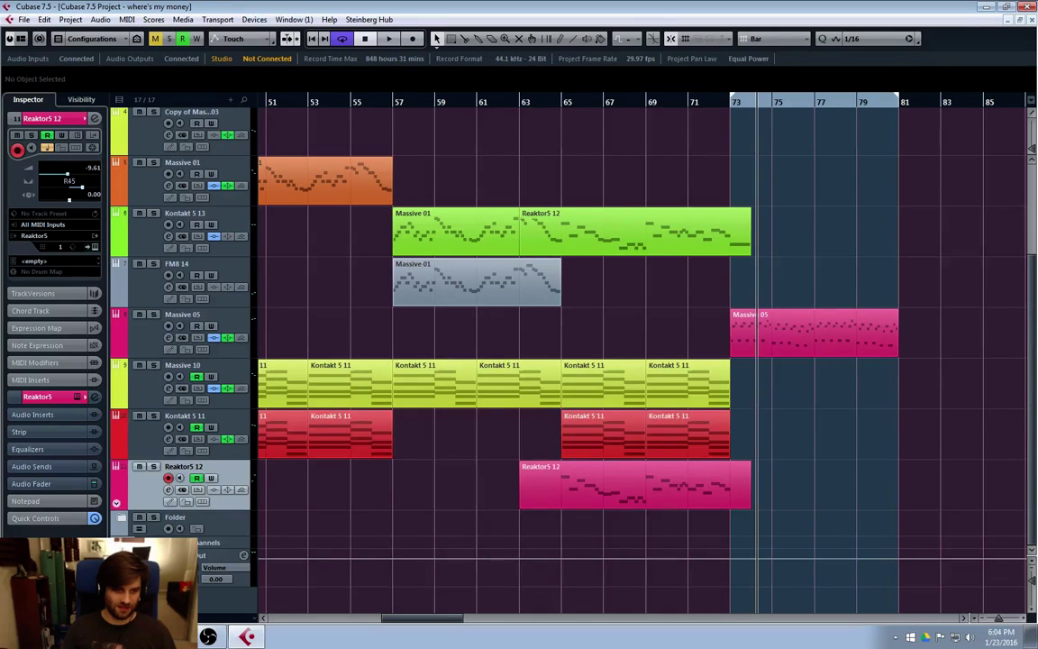
Go to the start of the song, examine the notes of the Reaktor5 02 clip at bar 9 and return to the project view.
{"action": "scroll", "coordinate": [957, 456], "scroll_direction": "up", "scroll_amount": 1}
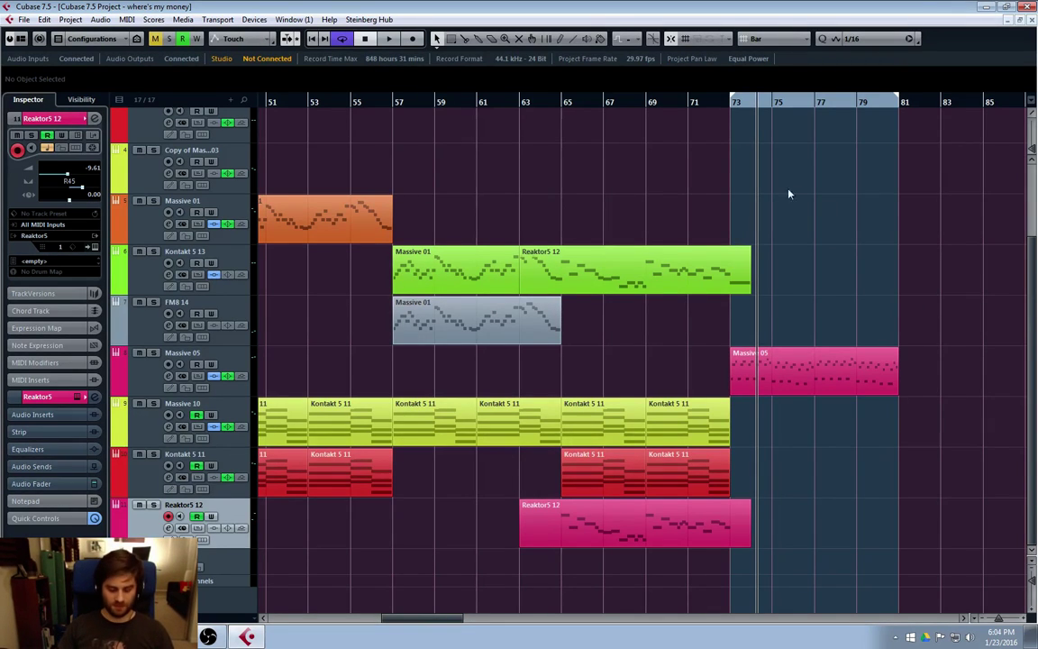
{"action": "key", "text": "Home"}
{"action": "scroll", "coordinate": [382, 396], "scroll_direction": "up", "scroll_amount": 2}
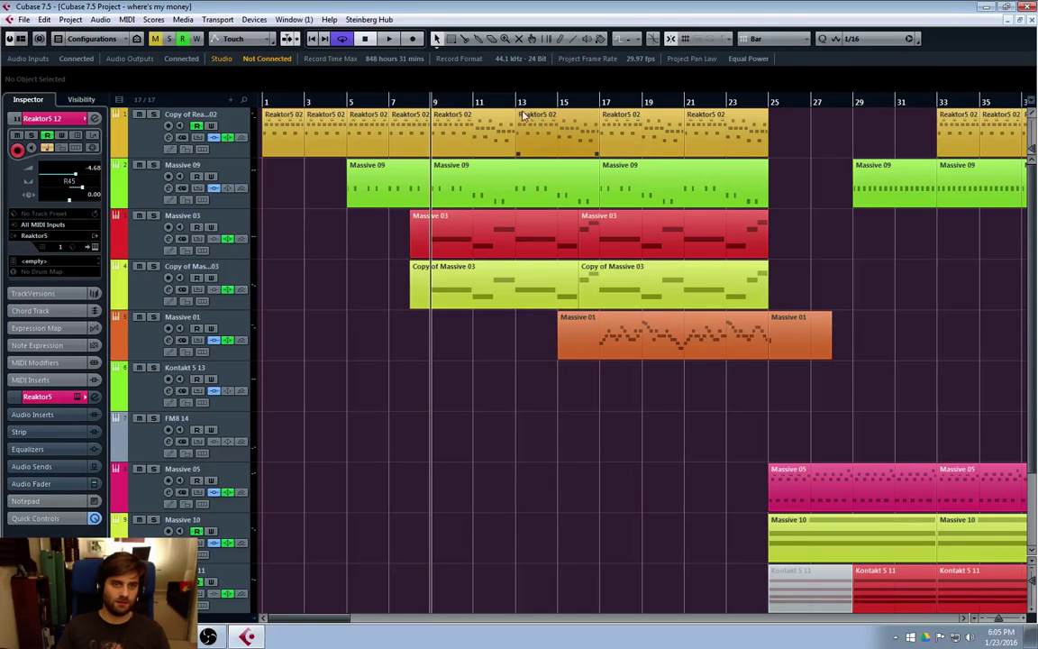
{"action": "double_click", "coordinate": [471, 127]}
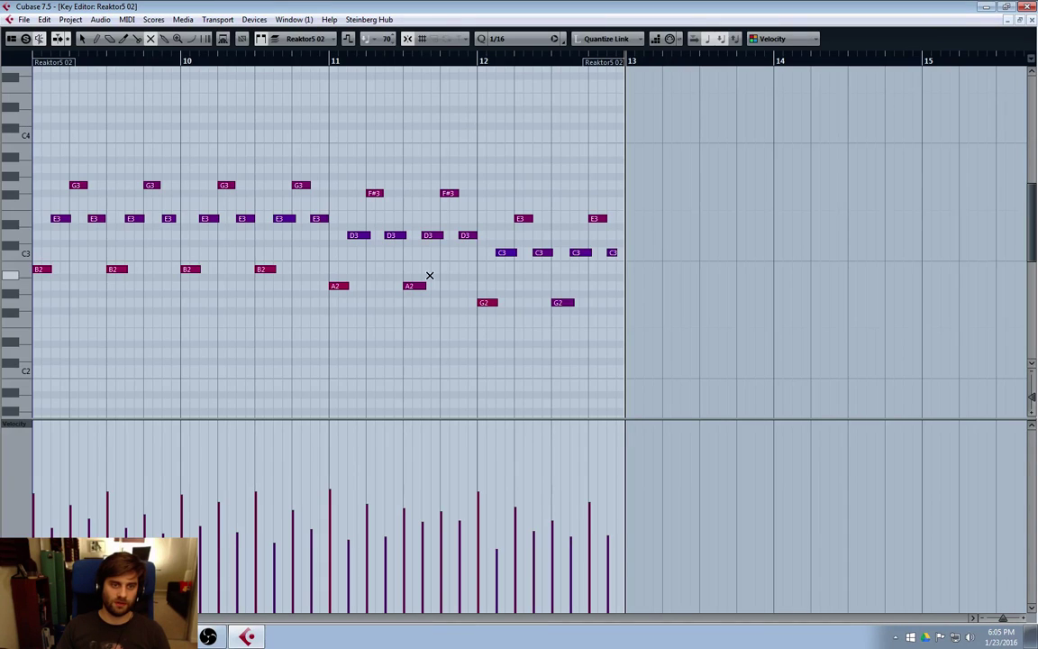
{"action": "key", "text": "1"}
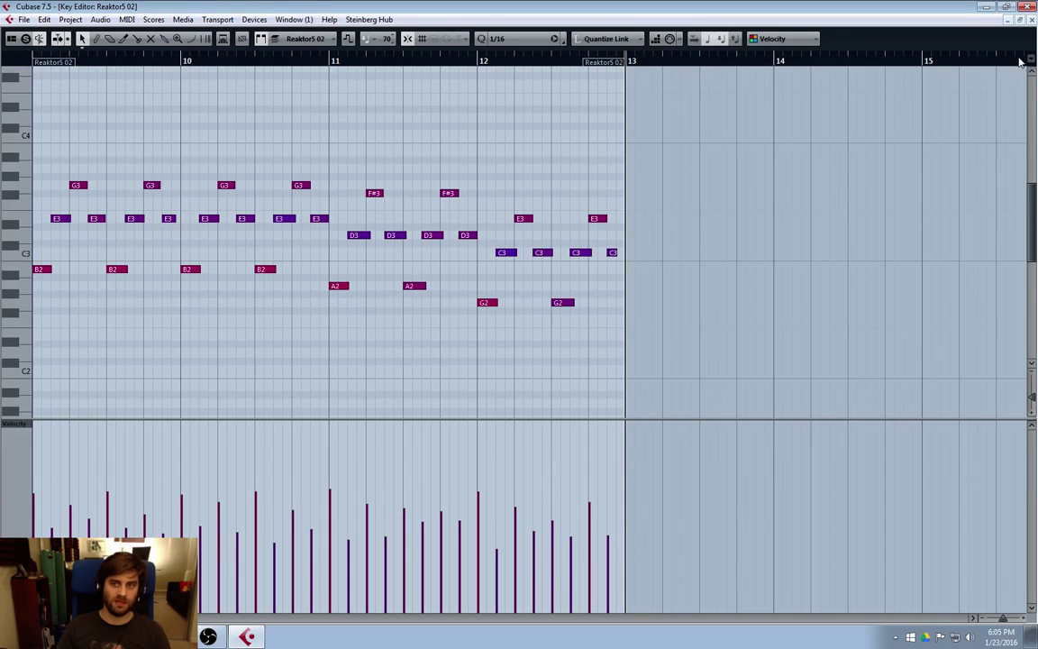
{"action": "left_click", "coordinate": [1032, 20]}
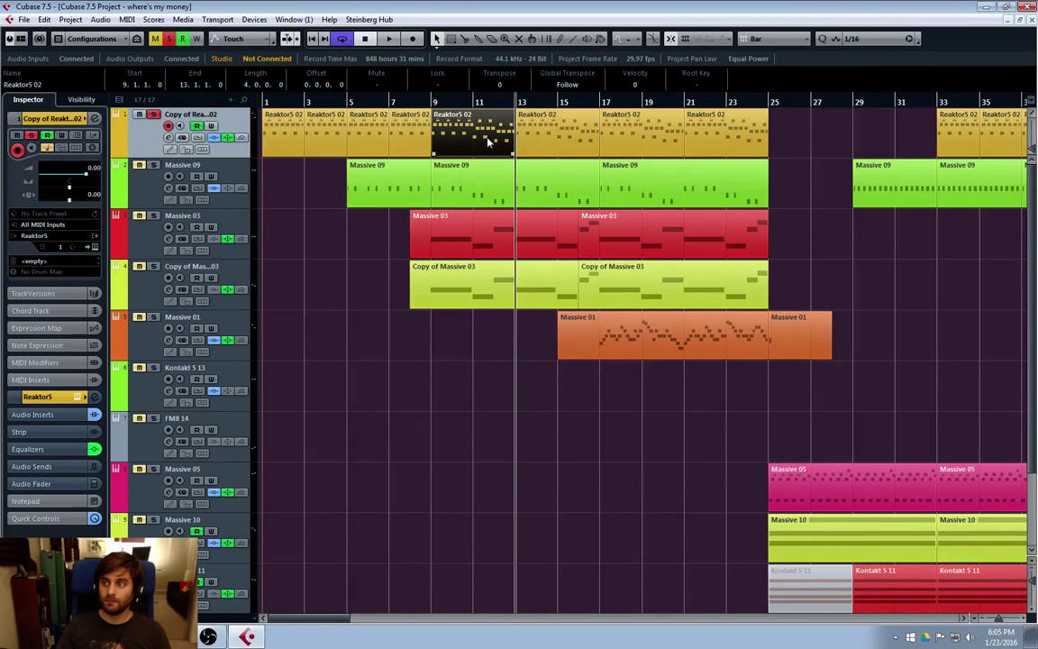
Reopen the Reaktor5 02 clip at bar 9, study its notes again and return to the project view.
{"action": "double_click", "coordinate": [464, 138]}
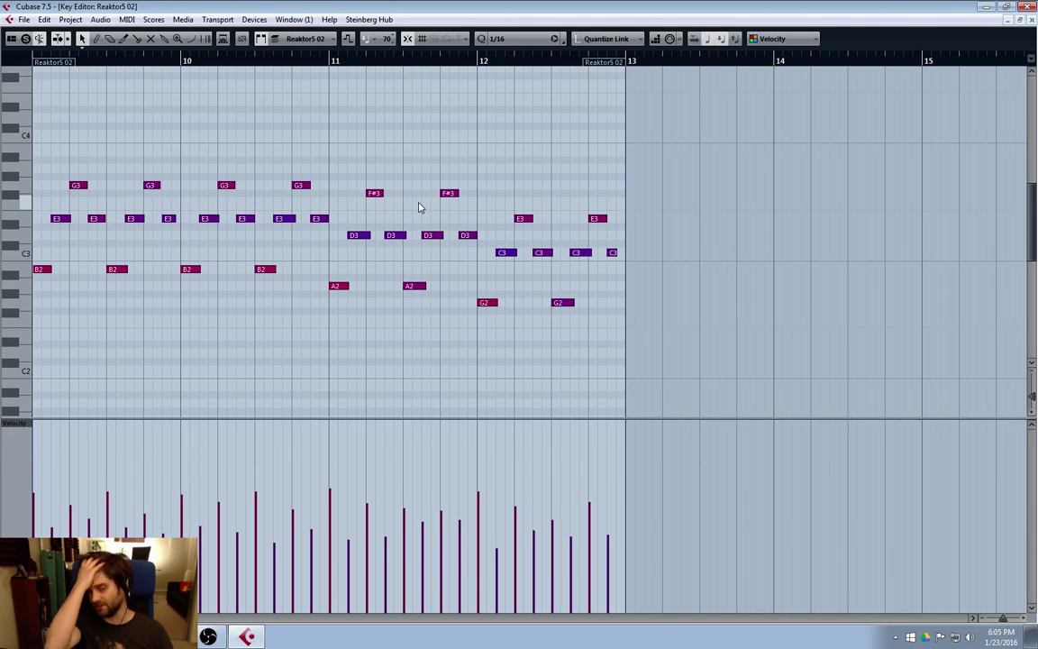
{"action": "key", "text": "space"}
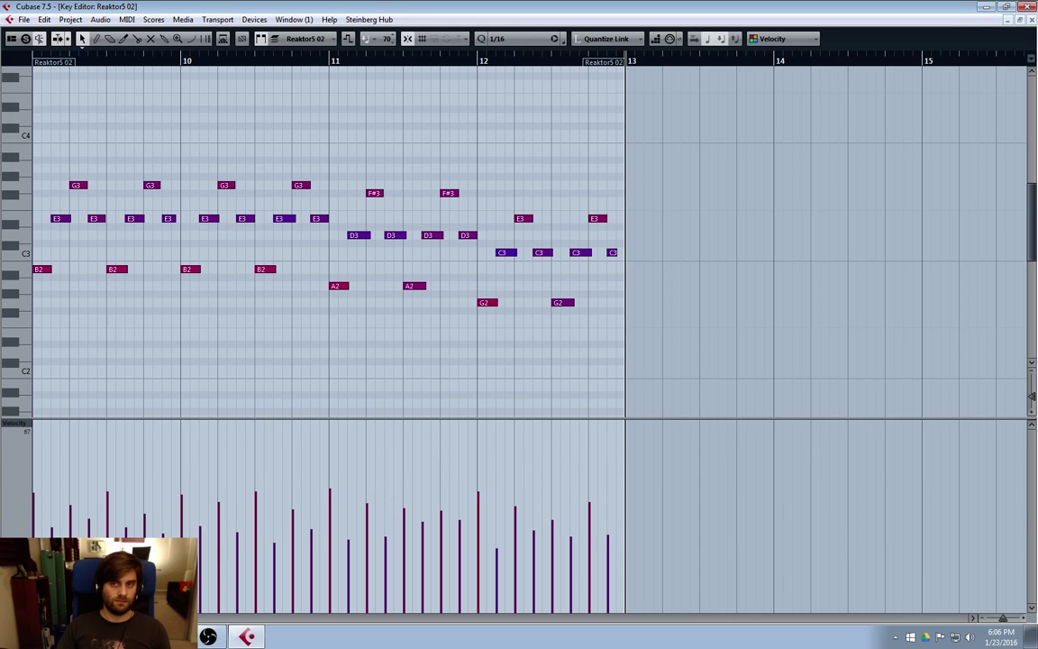
{"action": "left_click", "coordinate": [1031, 20]}
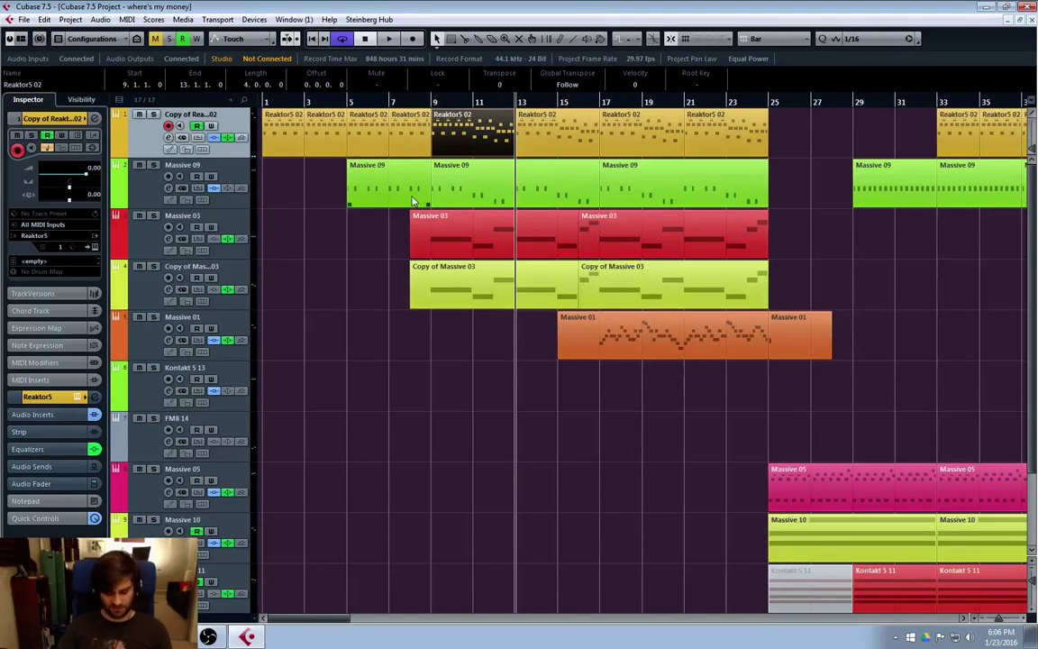
Clear the clip selection and play the arrangement from bar 1 up to bar 73.
{"action": "left_click", "coordinate": [303, 295]}
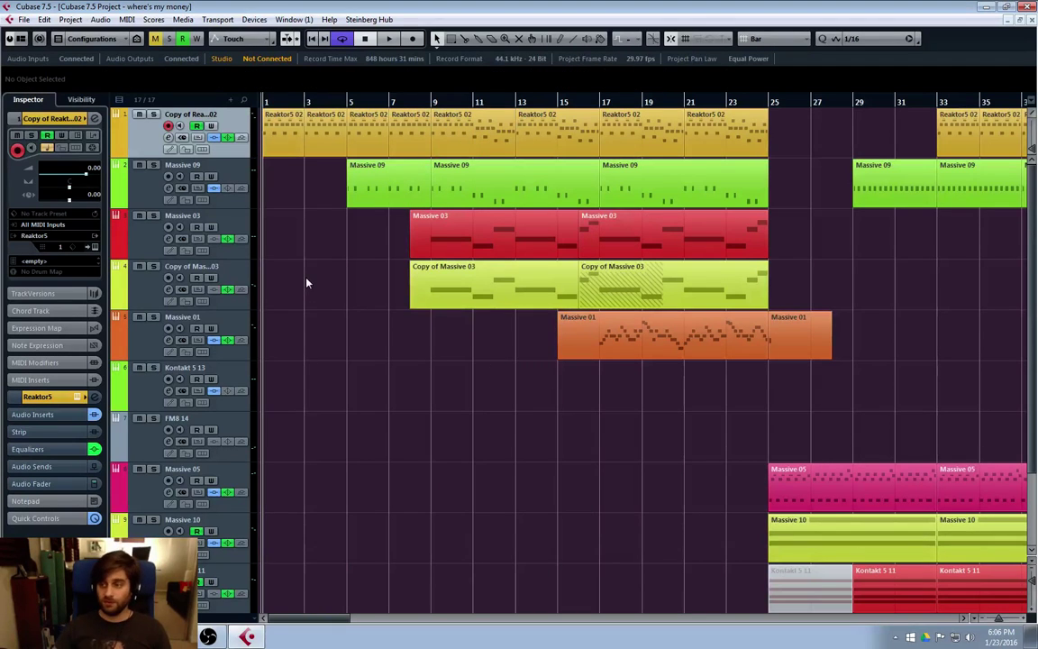
{"action": "key", "text": "space"}
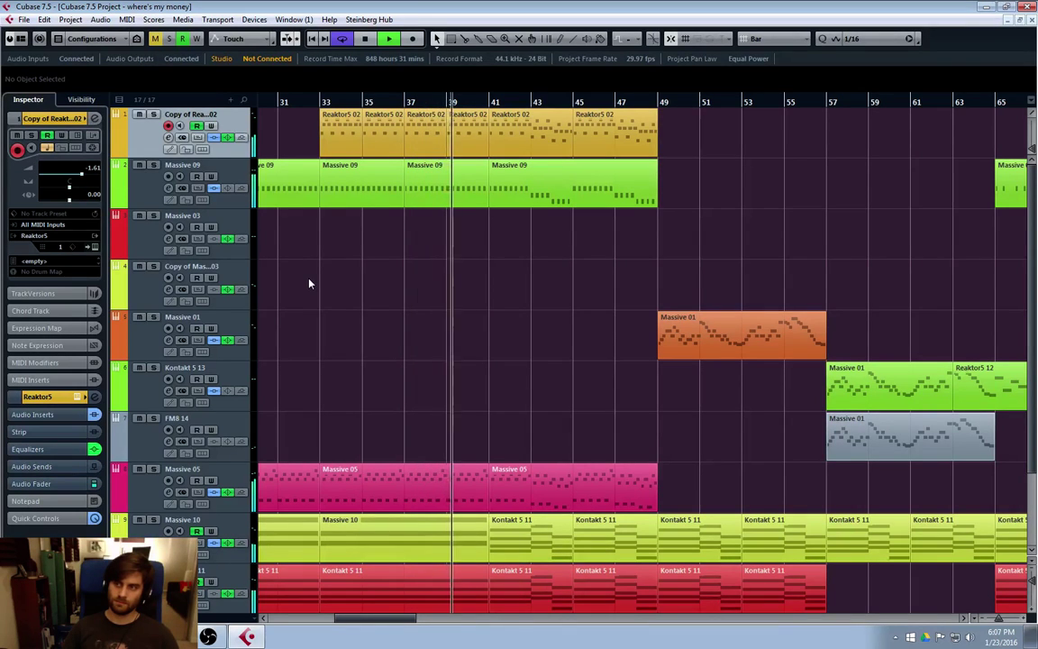
{"action": "scroll", "coordinate": [811, 220], "scroll_direction": "down", "scroll_amount": 3}
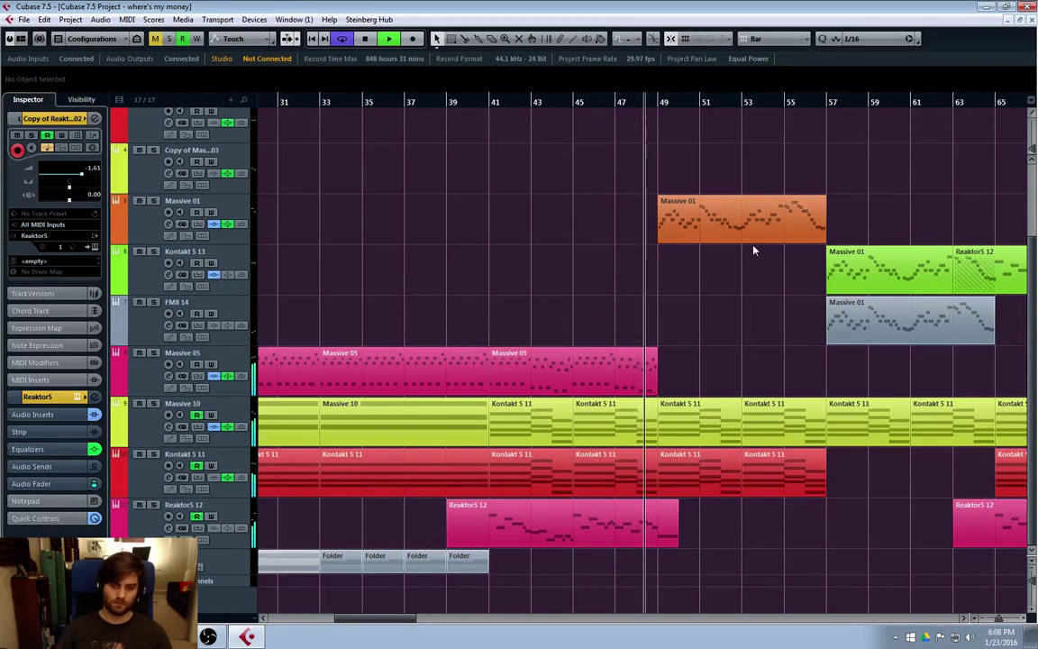
{"action": "scroll", "coordinate": [854, 389], "scroll_direction": "up", "scroll_amount": 3}
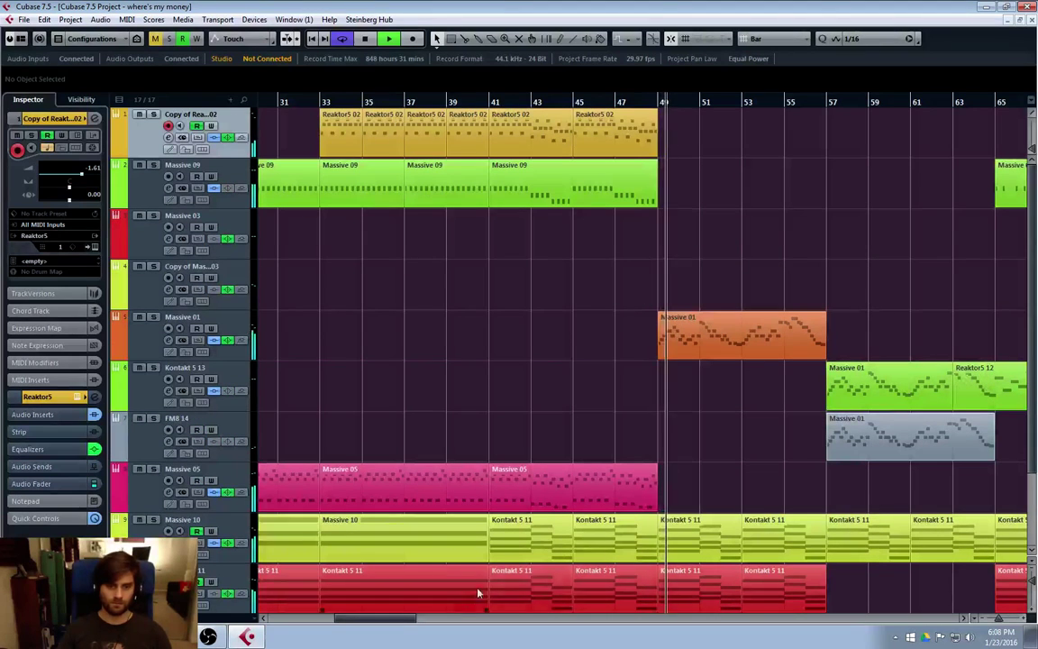
{"action": "left_click_drag", "start_coordinate": [398, 619], "coordinate": [431, 621]}
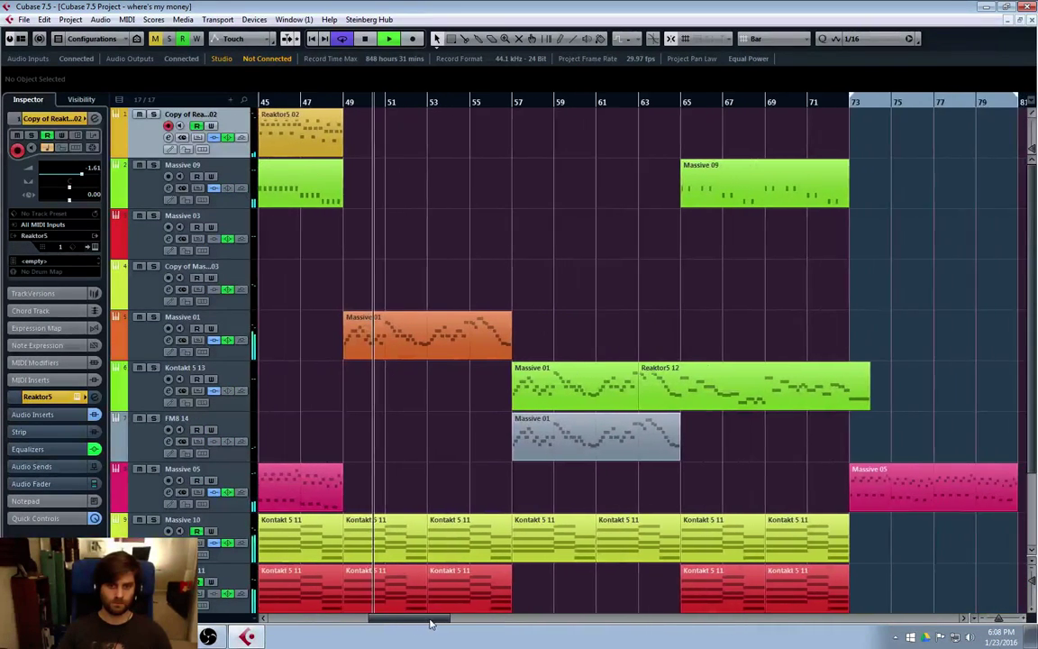
{"action": "scroll", "coordinate": [784, 446], "scroll_direction": "down", "scroll_amount": 3}
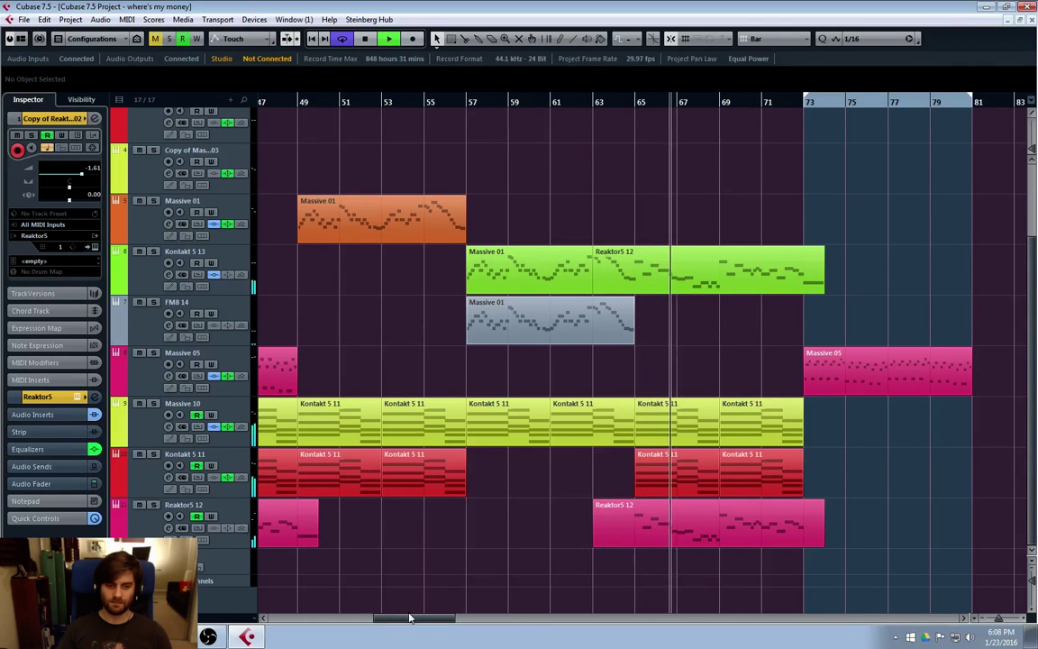
{"action": "scroll", "coordinate": [419, 608], "scroll_direction": "right", "scroll_amount": 3}
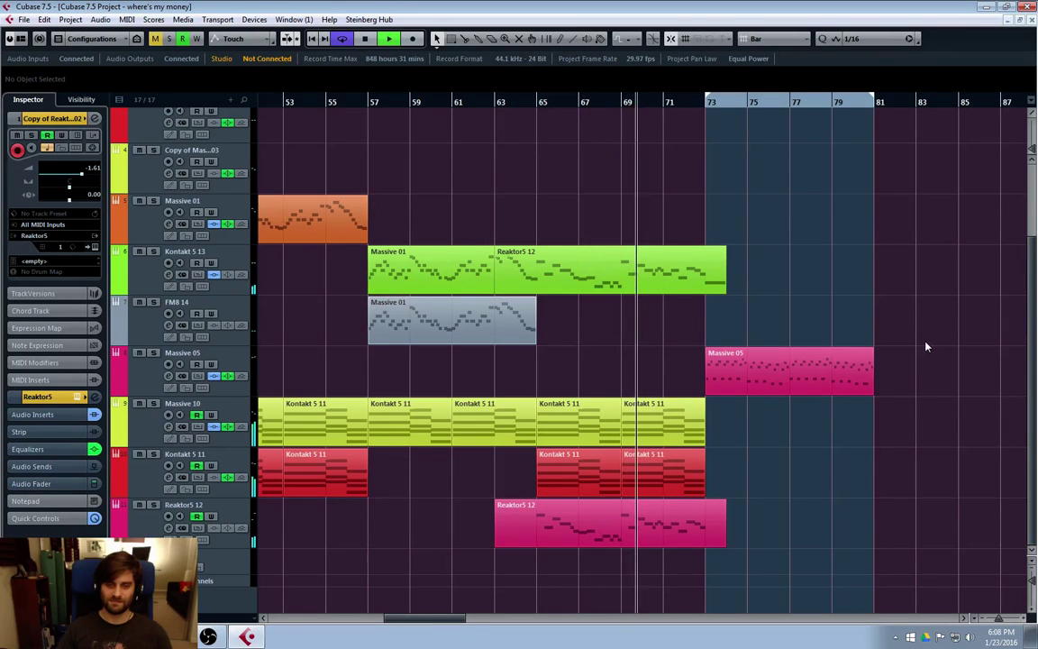
{"action": "scroll", "coordinate": [658, 522], "scroll_direction": "right", "scroll_amount": 3}
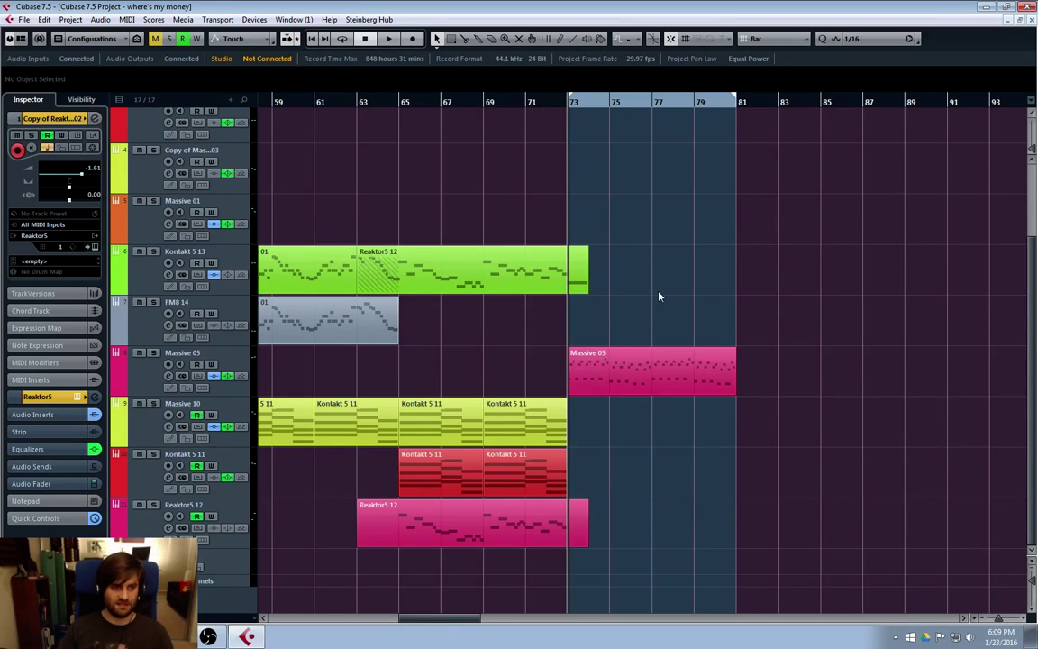
Select the Massive 05, Massive 03 and Massive 09 tracks in turn to audition their sounds, ending on Massive 09.
{"action": "left_click", "coordinate": [142, 378]}
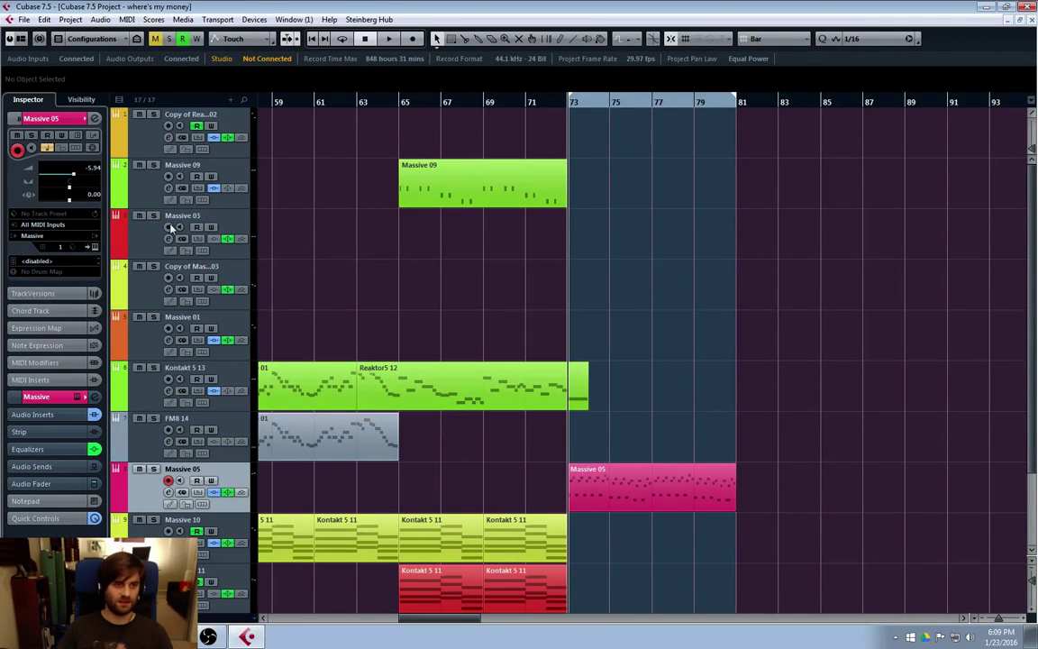
{"action": "left_click", "coordinate": [140, 175]}
{"action": "left_click", "coordinate": [134, 125]}
{"action": "left_click", "coordinate": [137, 180]}
{"action": "left_click", "coordinate": [145, 243]}
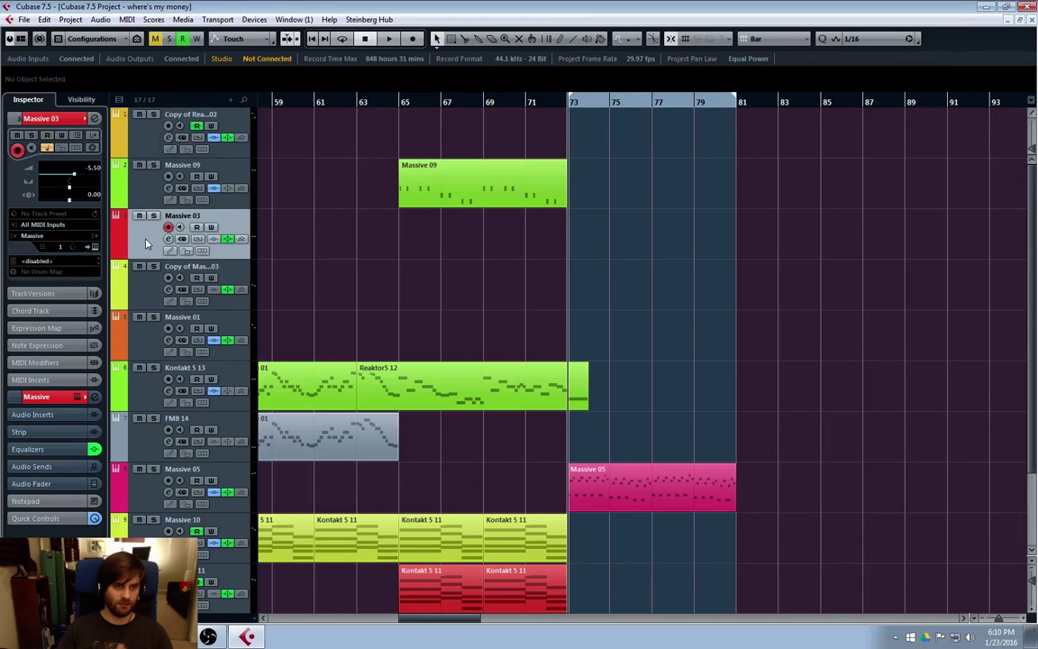
{"action": "left_click", "coordinate": [151, 200]}
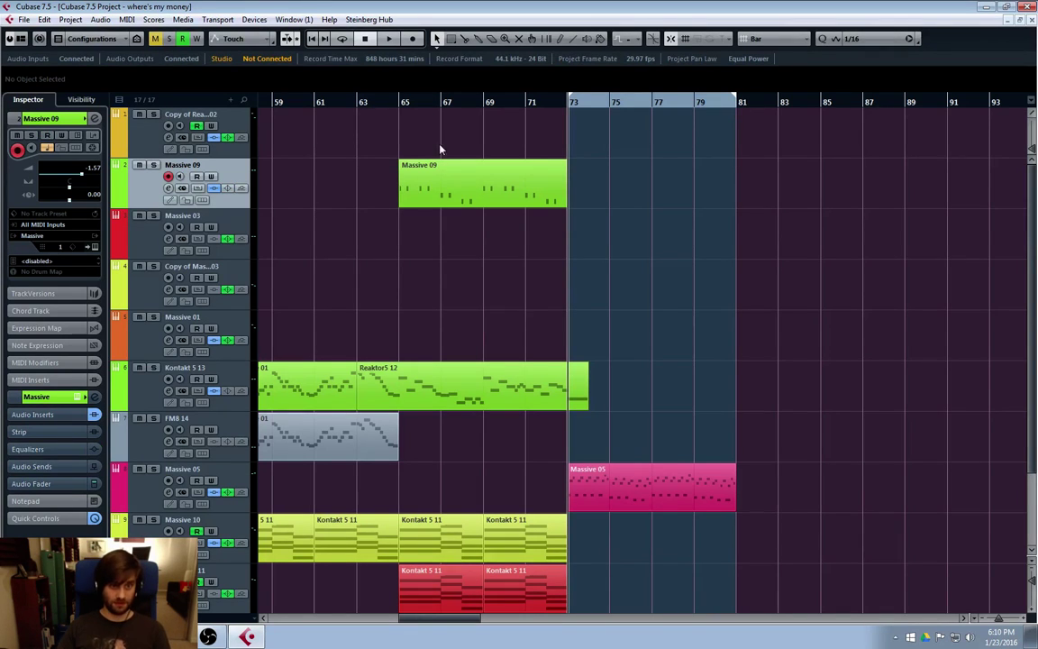
{"action": "left_click", "coordinate": [404, 190]}
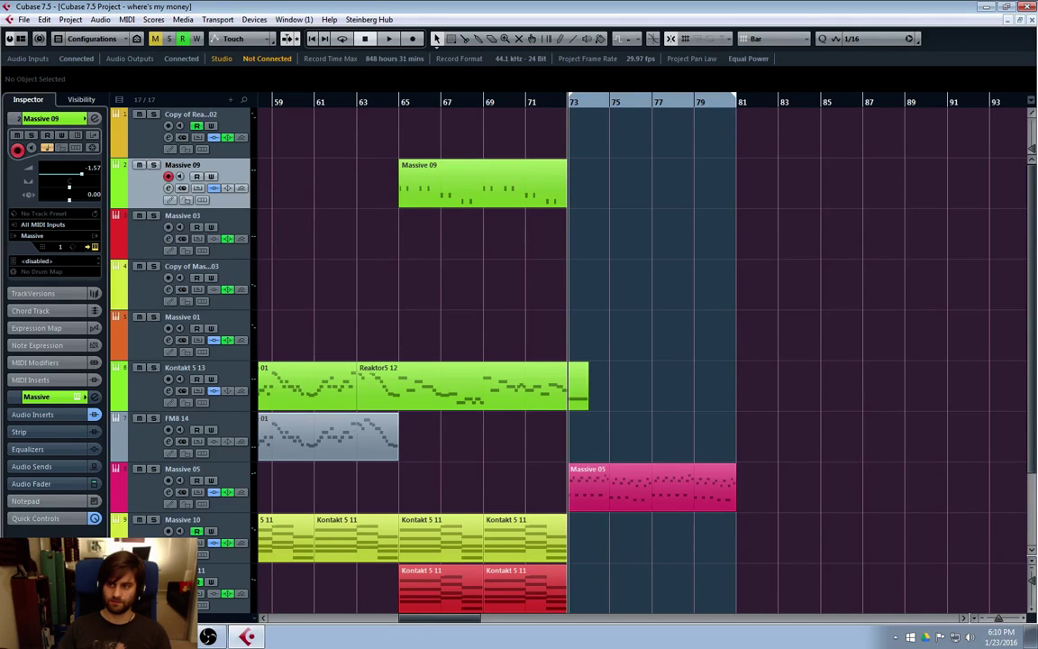
Look over the Massive synth of the Massive 09 track, close it and select the Copy of Reaktor5 02 track.
{"action": "left_click", "coordinate": [94, 246]}
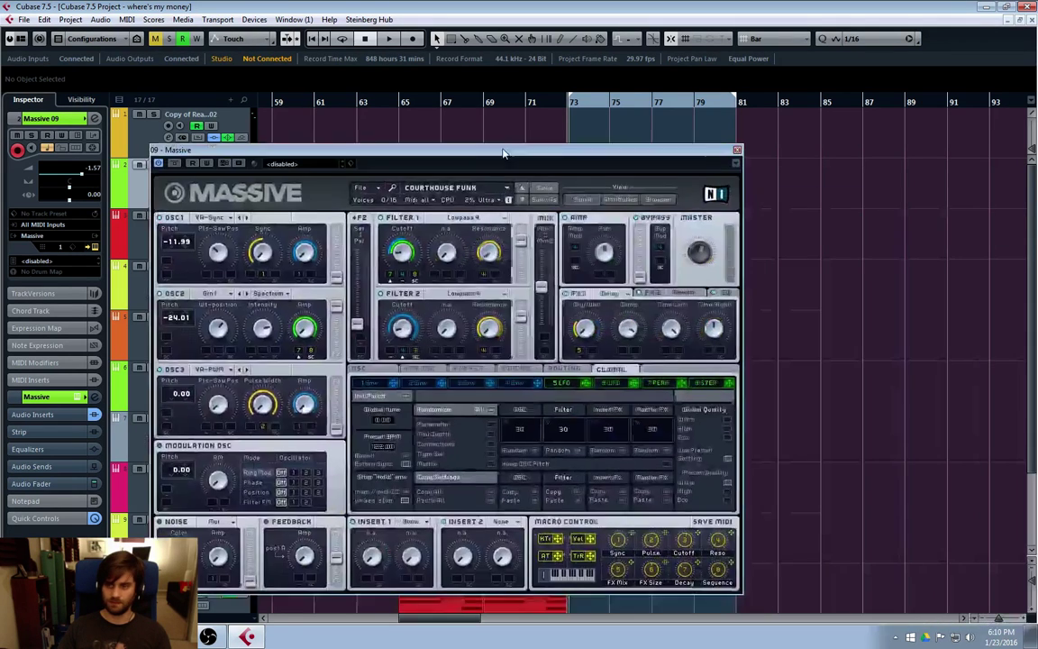
{"action": "left_click_drag", "start_coordinate": [504, 154], "coordinate": [518, 125]}
{"action": "left_click_drag", "start_coordinate": [587, 132], "coordinate": [613, 131]}
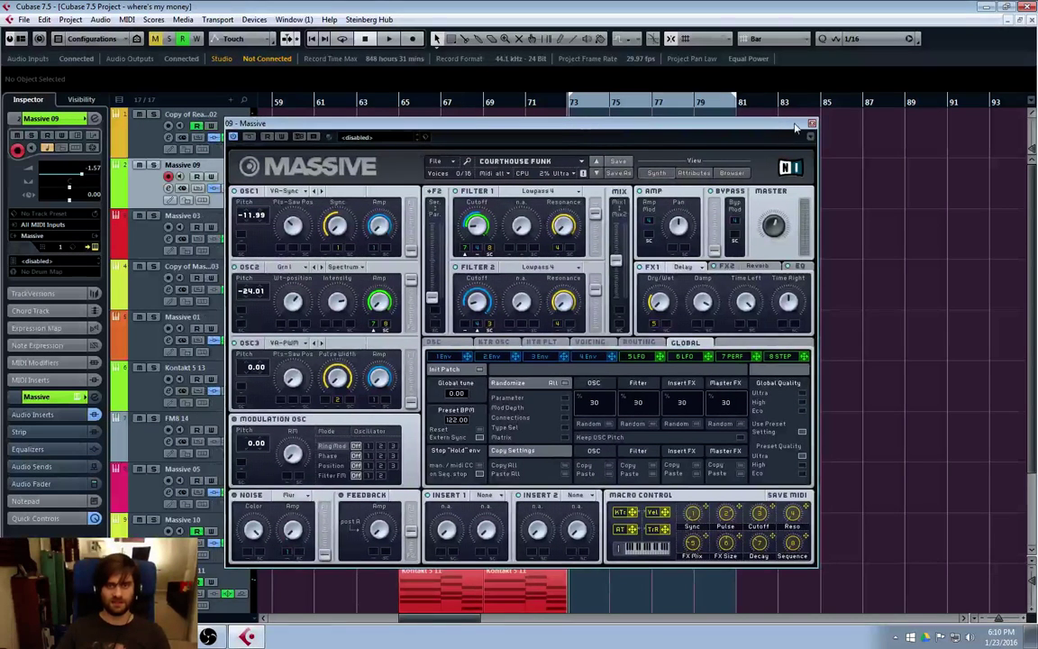
{"action": "left_click", "coordinate": [812, 124]}
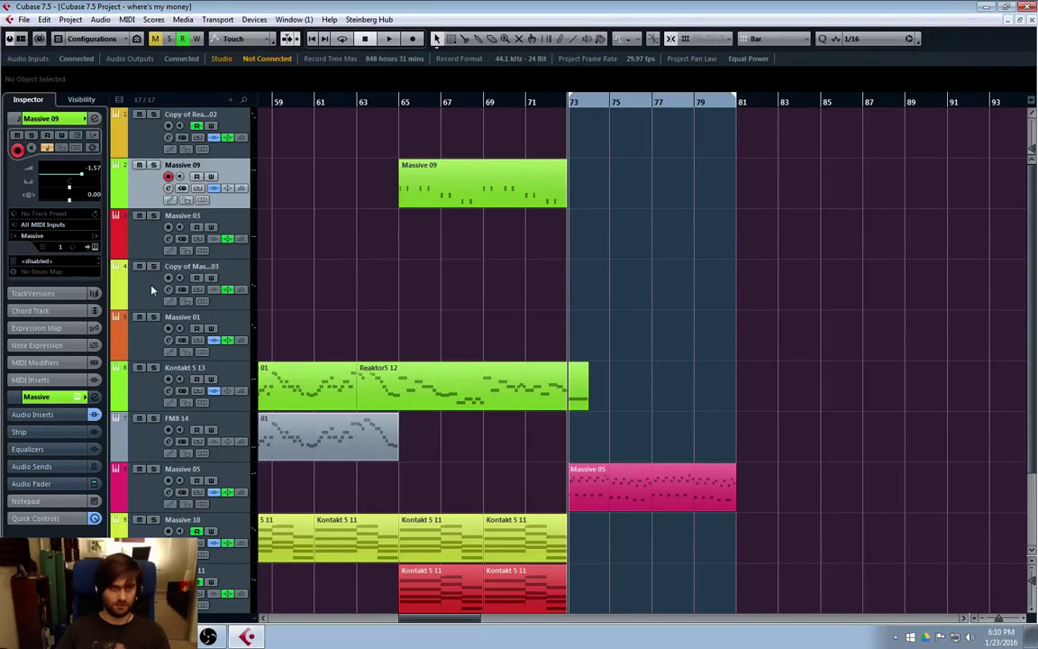
{"action": "left_click", "coordinate": [142, 244]}
{"action": "left_click", "coordinate": [147, 144]}
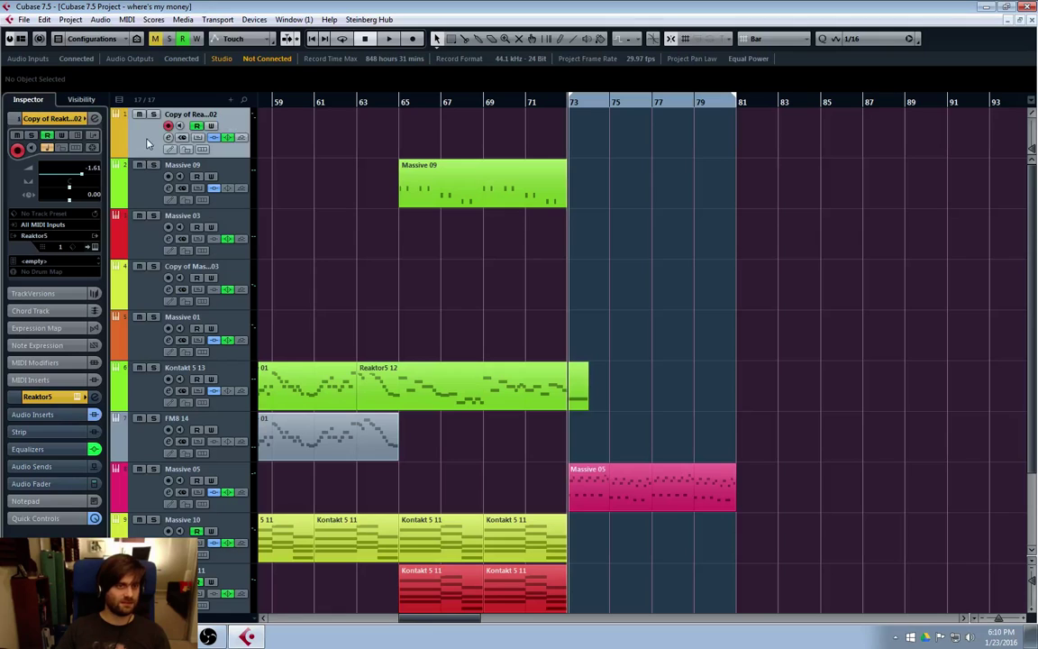
Inspect the FM8 synth of the FM8 14 track from its Attributes to its Expert page, return to the Browser page and close it.
{"action": "left_click", "coordinate": [167, 440]}
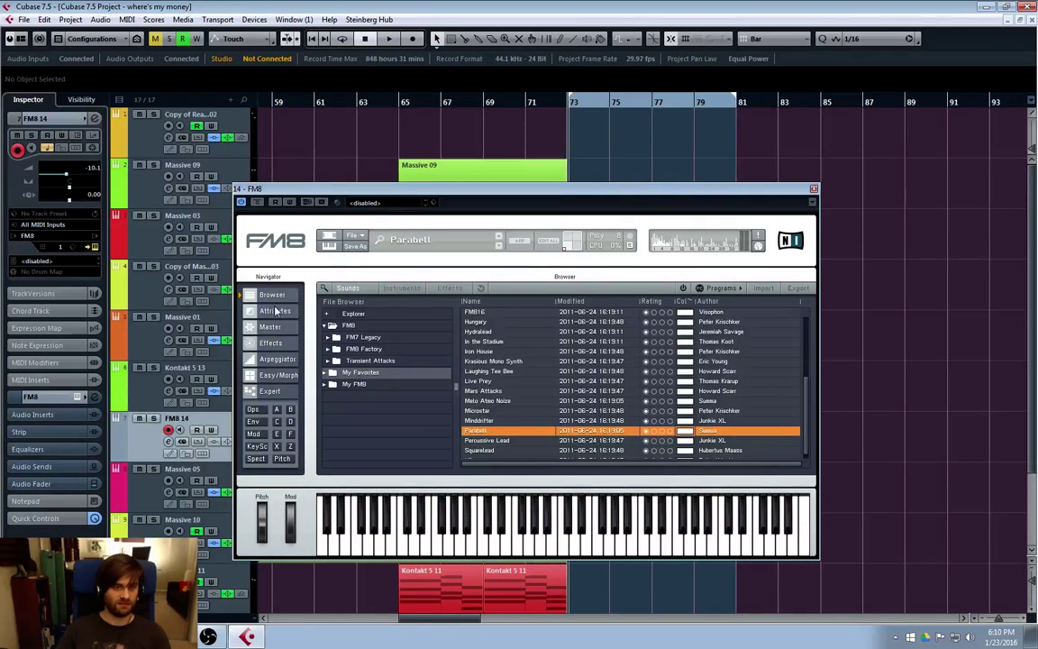
{"action": "left_click", "coordinate": [276, 310]}
{"action": "left_click", "coordinate": [270, 326]}
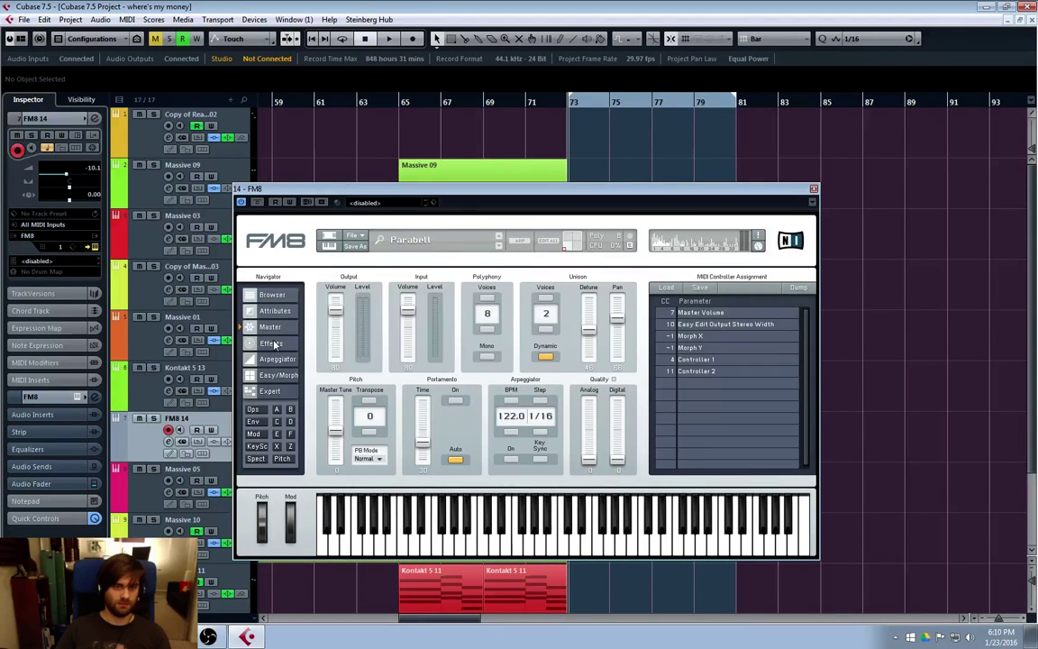
{"action": "left_click", "coordinate": [272, 344]}
{"action": "left_click", "coordinate": [277, 361]}
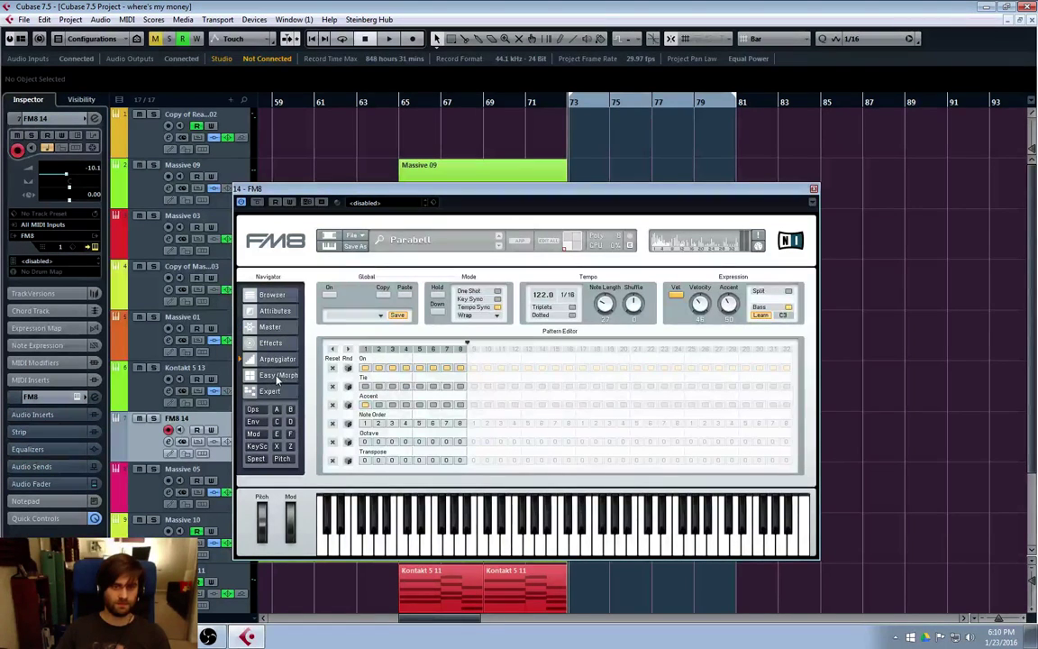
{"action": "left_click", "coordinate": [279, 377]}
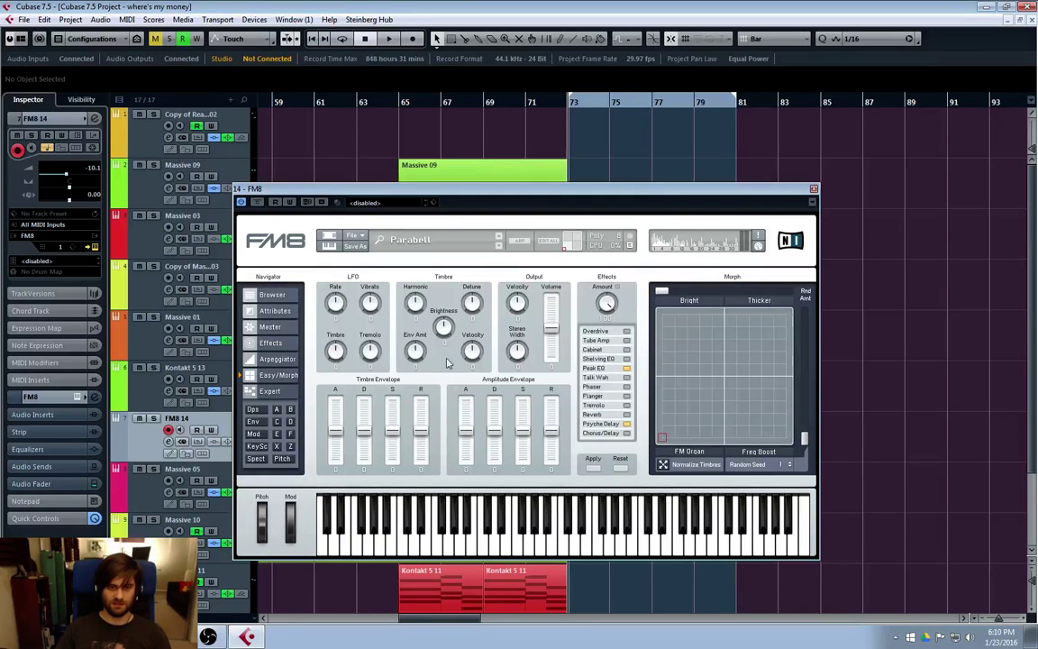
{"action": "left_click", "coordinate": [280, 391]}
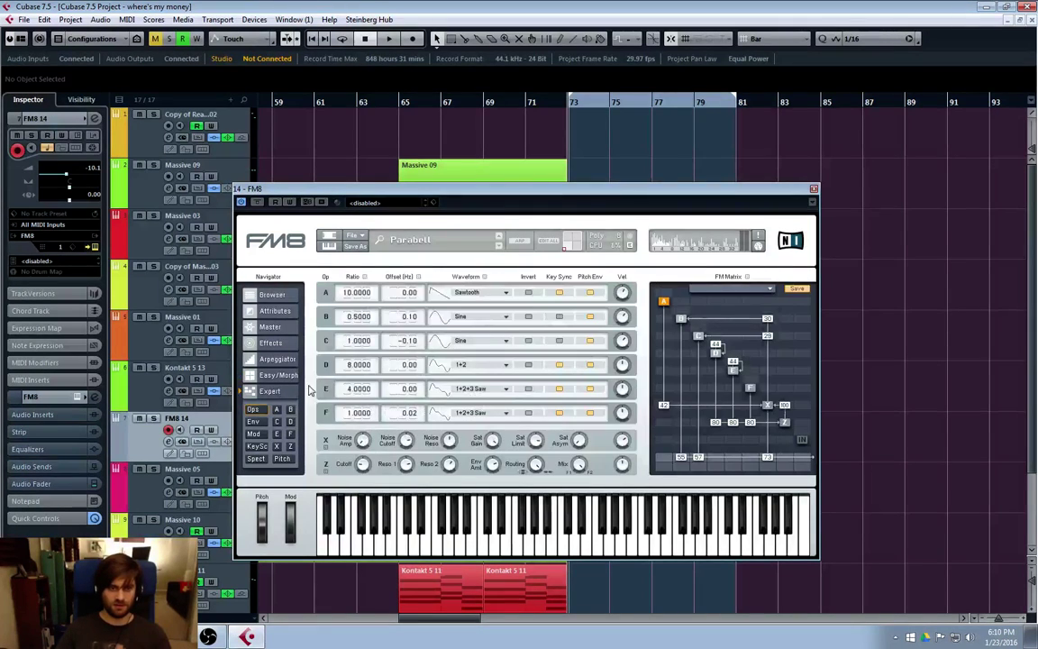
{"action": "left_click", "coordinate": [270, 295]}
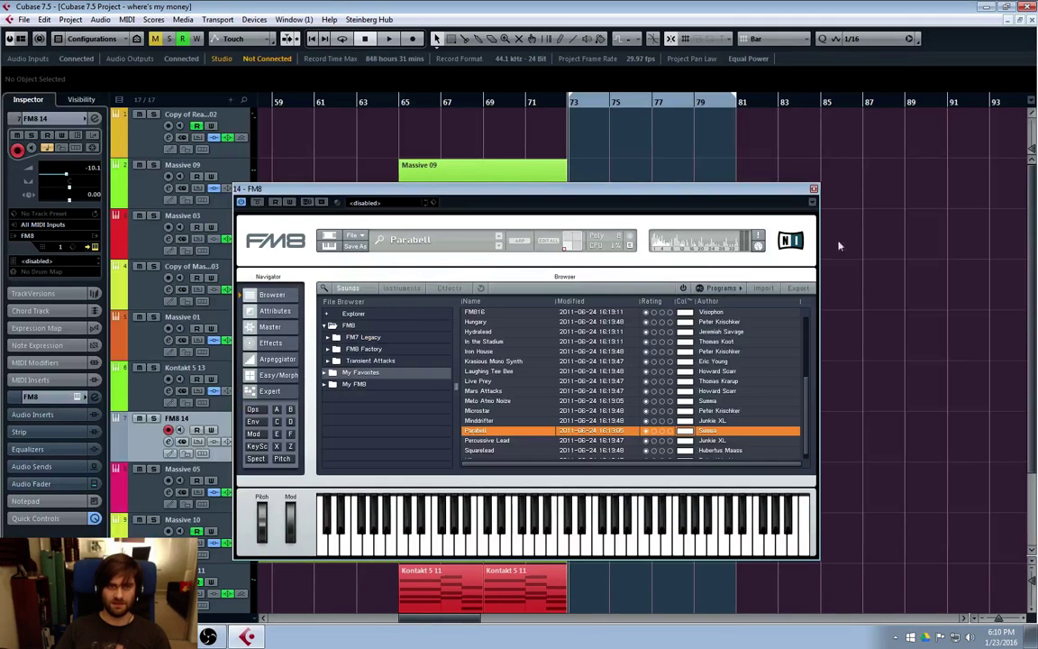
{"action": "left_click", "coordinate": [813, 190]}
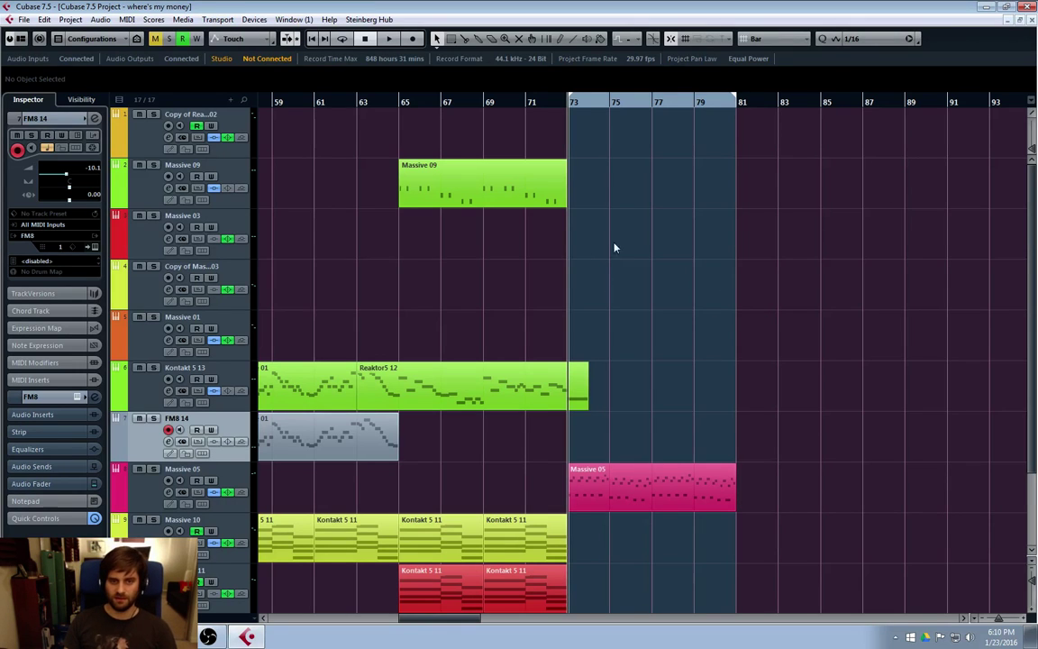
Duplicate the Massive 05 clip at bar 73 so that a copy follows from bar 81 to bar 89.
{"action": "scroll", "coordinate": [587, 432], "scroll_direction": "down", "scroll_amount": 2}
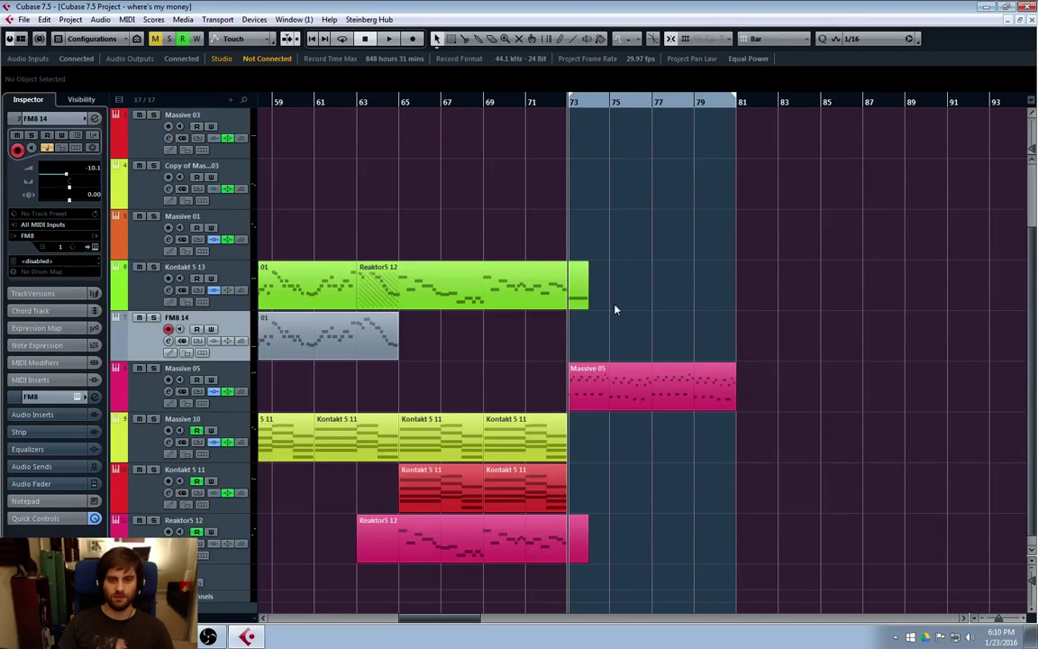
{"action": "left_click", "coordinate": [652, 395]}
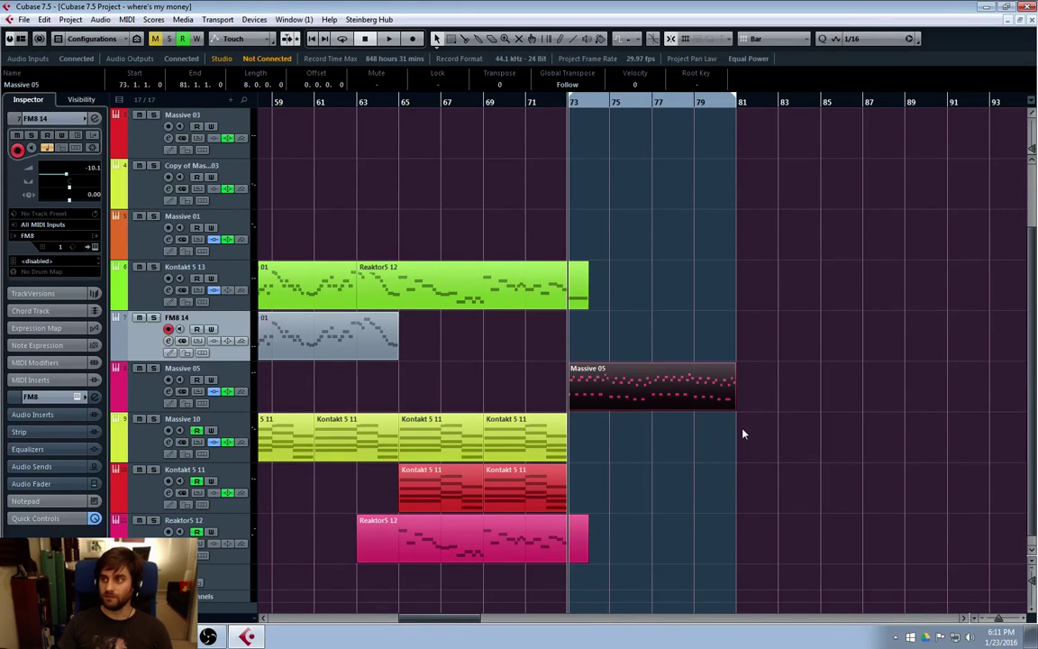
{"action": "key", "text": "ctrl+d"}
{"action": "left_click", "coordinate": [790, 202]}
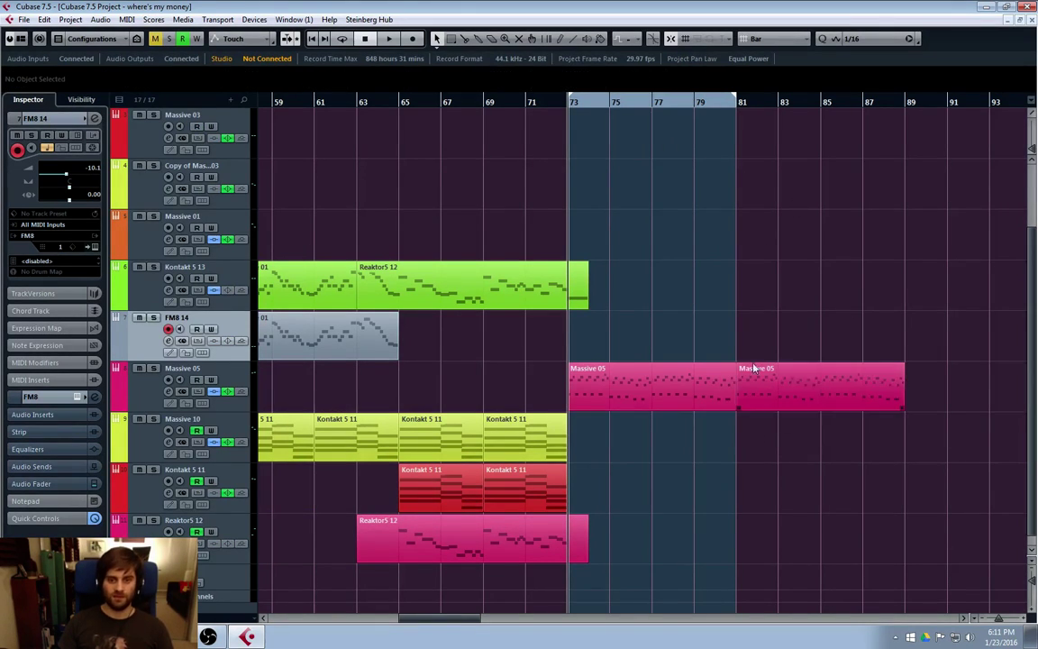
Select the second Massive 05 clip at bar 81 and play the transition from bar 69 to bar 77.
{"action": "left_click", "coordinate": [622, 374]}
{"action": "key", "text": "Right"}
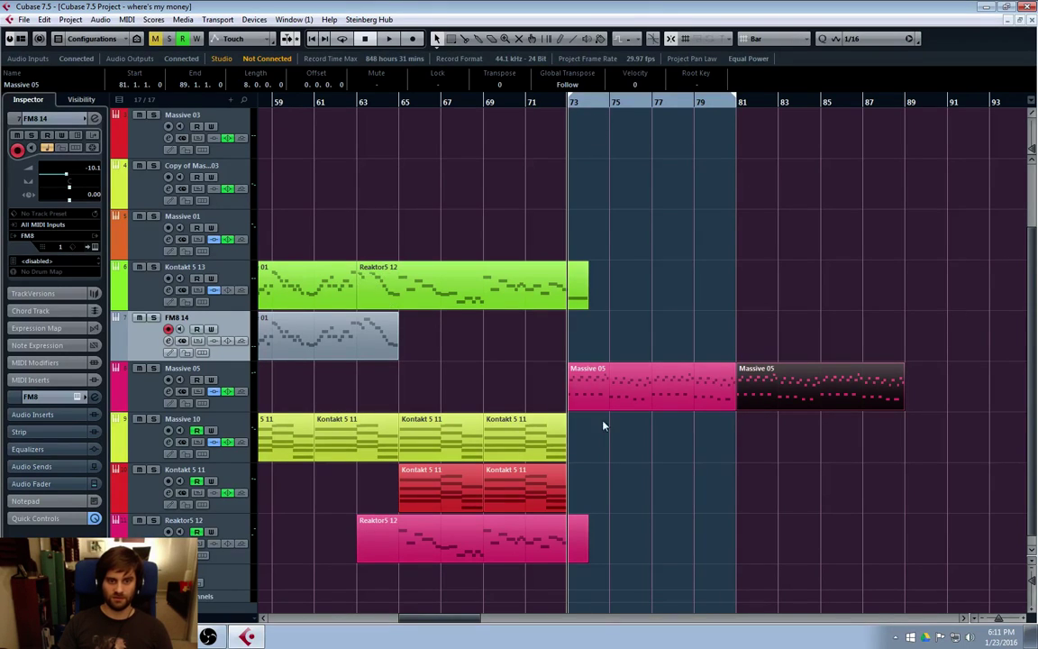
{"action": "left_click", "coordinate": [493, 102]}
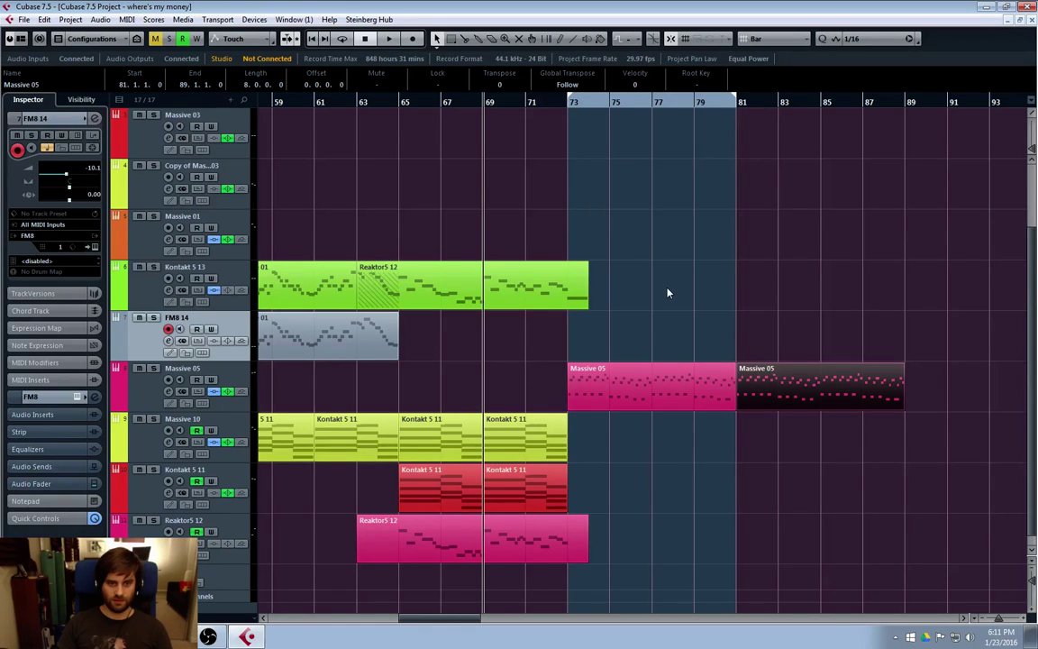
{"action": "key", "text": "space"}
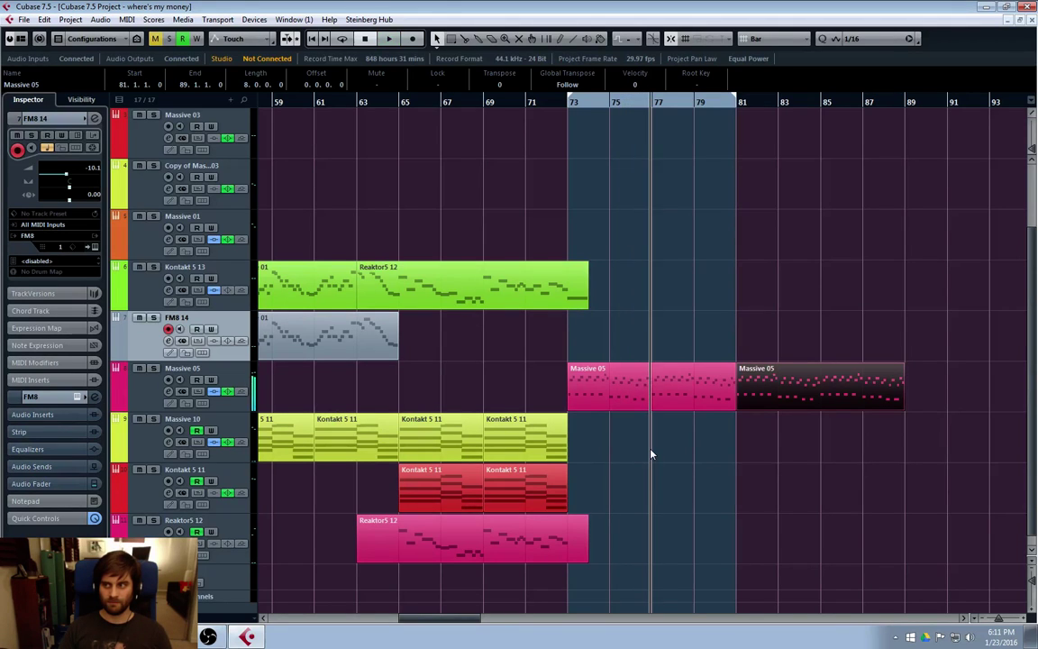
Move the last Kontakt 5 11 clip on the Massive 10 track to bar 77 and transpose its notes up 7 semitones.
{"action": "left_click_drag", "start_coordinate": [521, 429], "coordinate": [690, 428]}
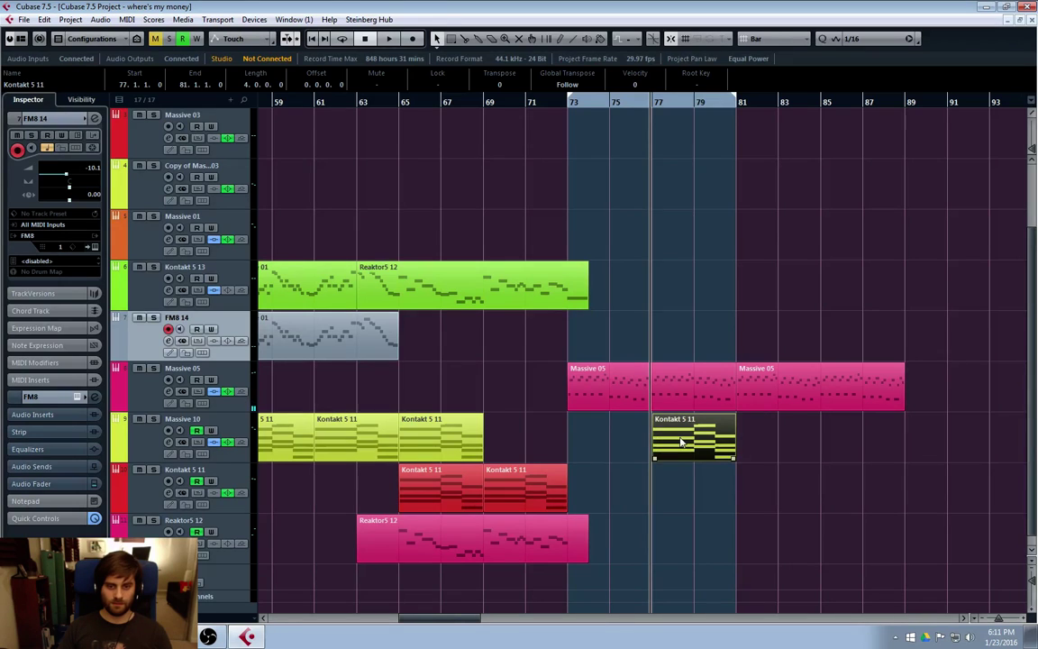
{"action": "double_click", "coordinate": [682, 442]}
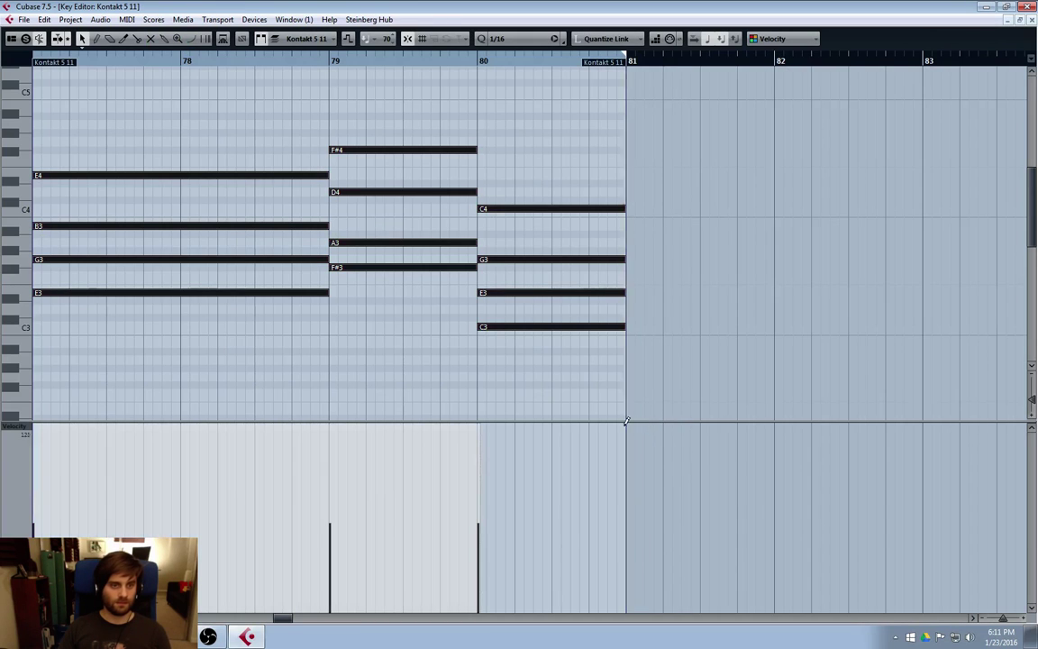
{"action": "left_click", "coordinate": [127, 19]}
{"action": "left_click", "coordinate": [117, 106]}
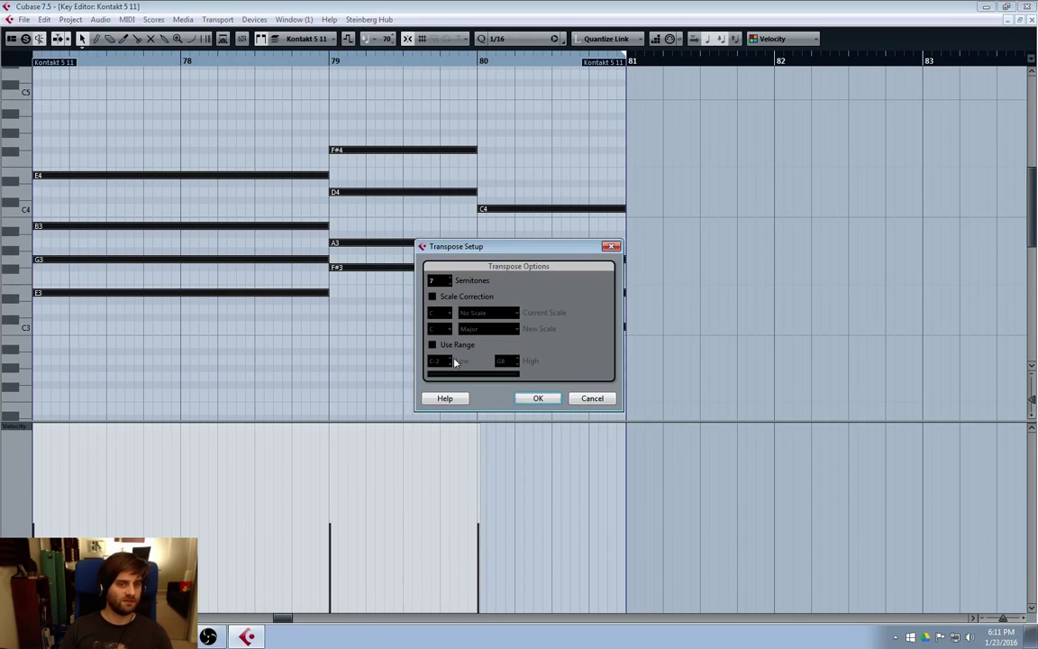
{"action": "left_click", "coordinate": [537, 399]}
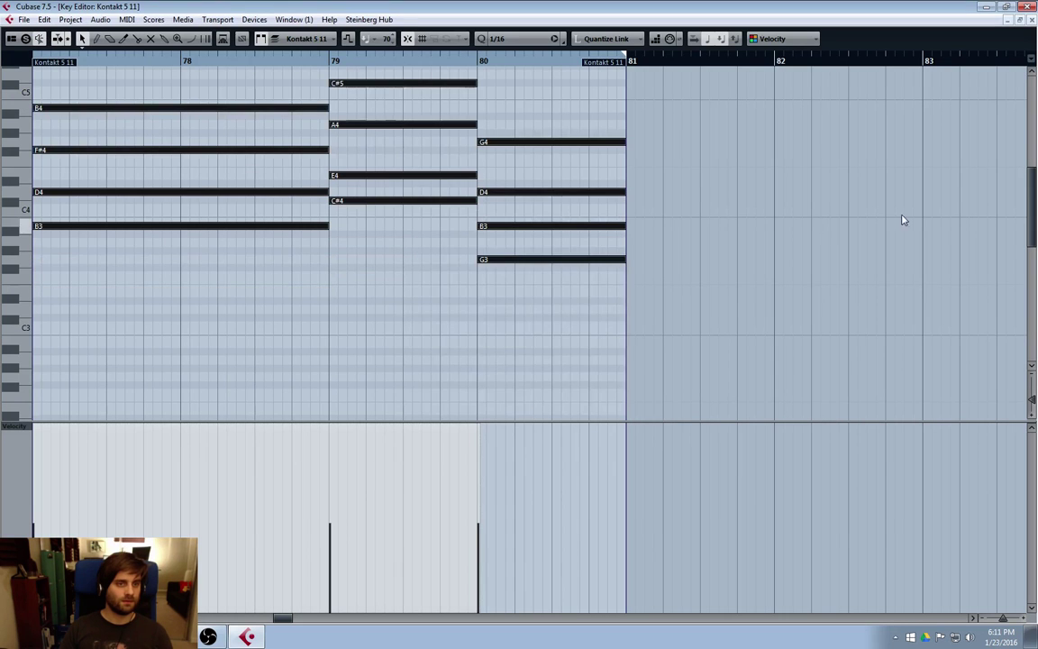
{"action": "left_click", "coordinate": [1032, 20]}
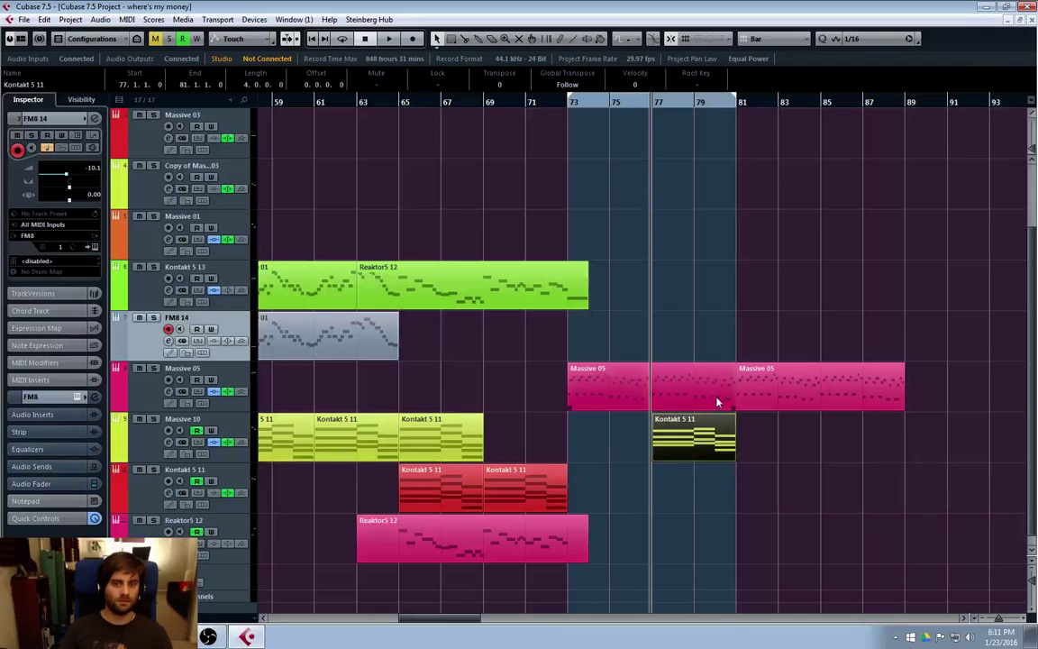
Play the arrangement from bar 73 to hear the transposed chords under the Massive 05 part.
{"action": "left_click", "coordinate": [572, 103]}
{"action": "key", "text": "space"}
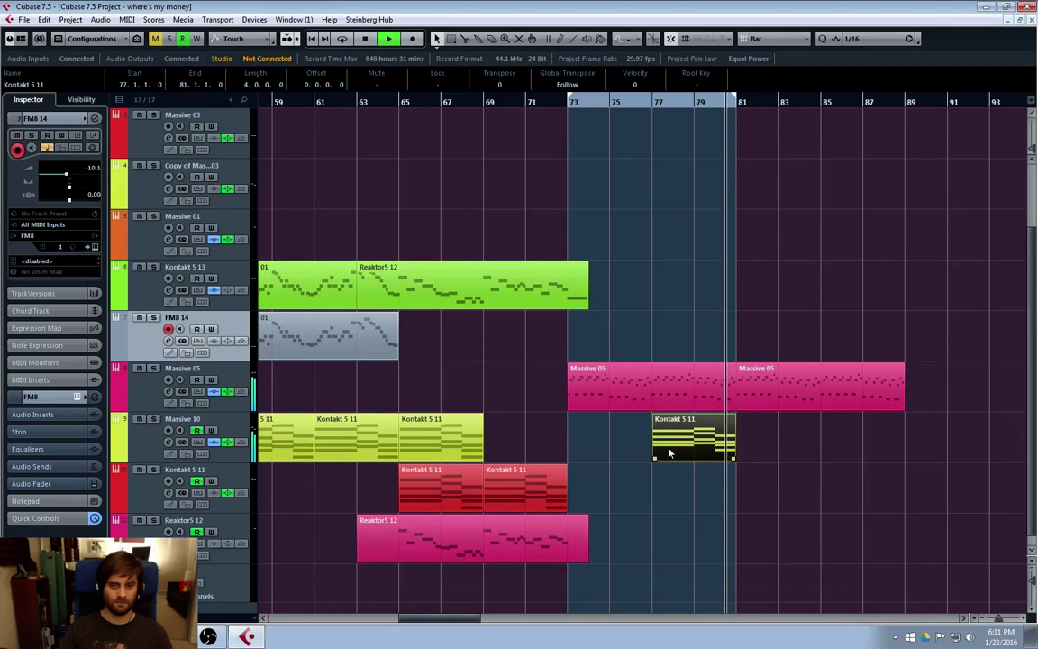
{"action": "key", "text": "space"}
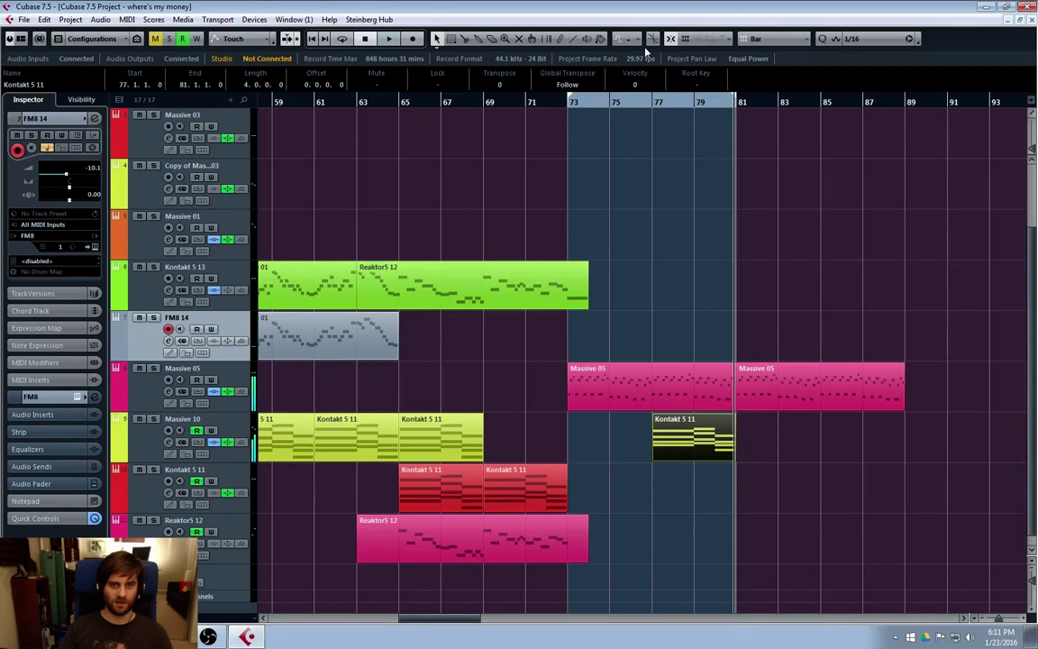
Transpose all notes of the Massive 10 track's chord clip at bar 77 by -12 semitones.
{"action": "double_click", "coordinate": [679, 437]}
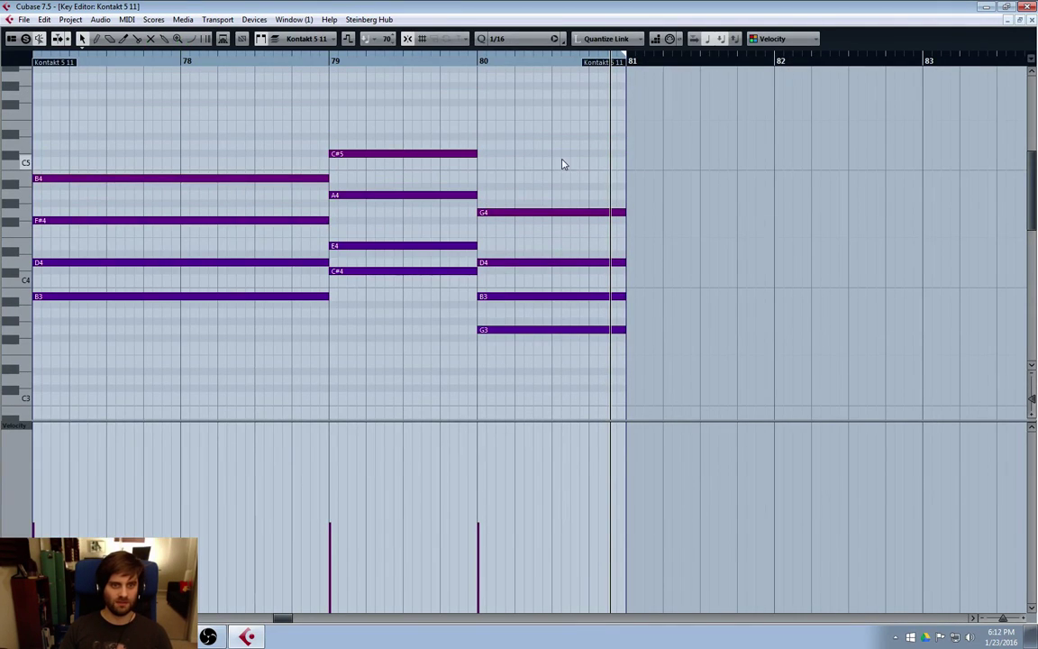
{"action": "left_click", "coordinate": [181, 315]}
{"action": "scroll", "coordinate": [23, 307], "scroll_direction": "down", "scroll_amount": 3}
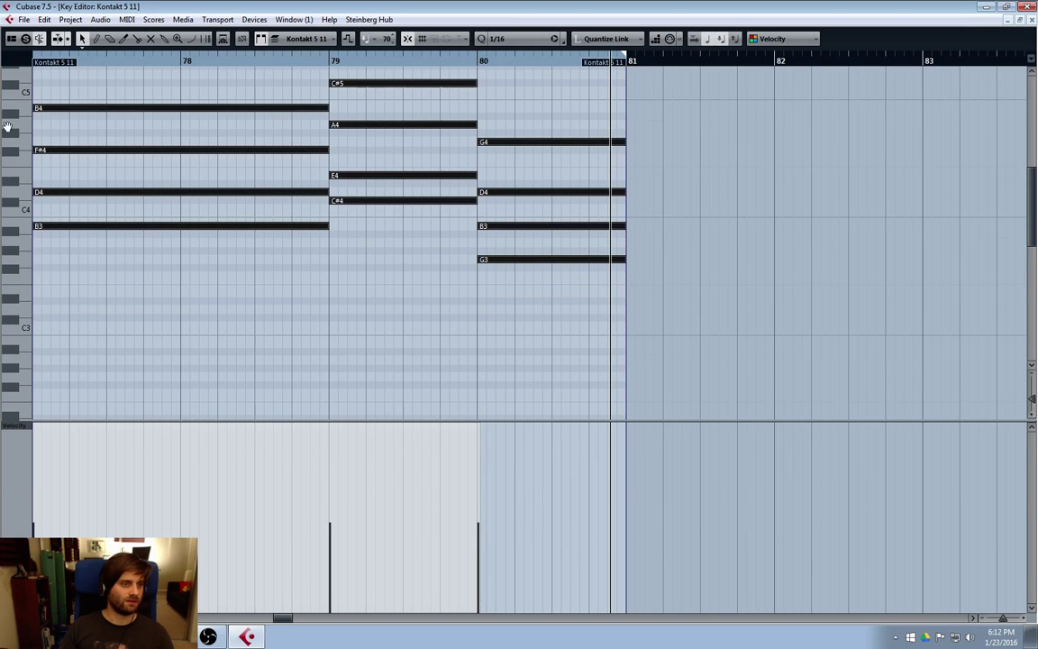
{"action": "left_click", "coordinate": [125, 20]}
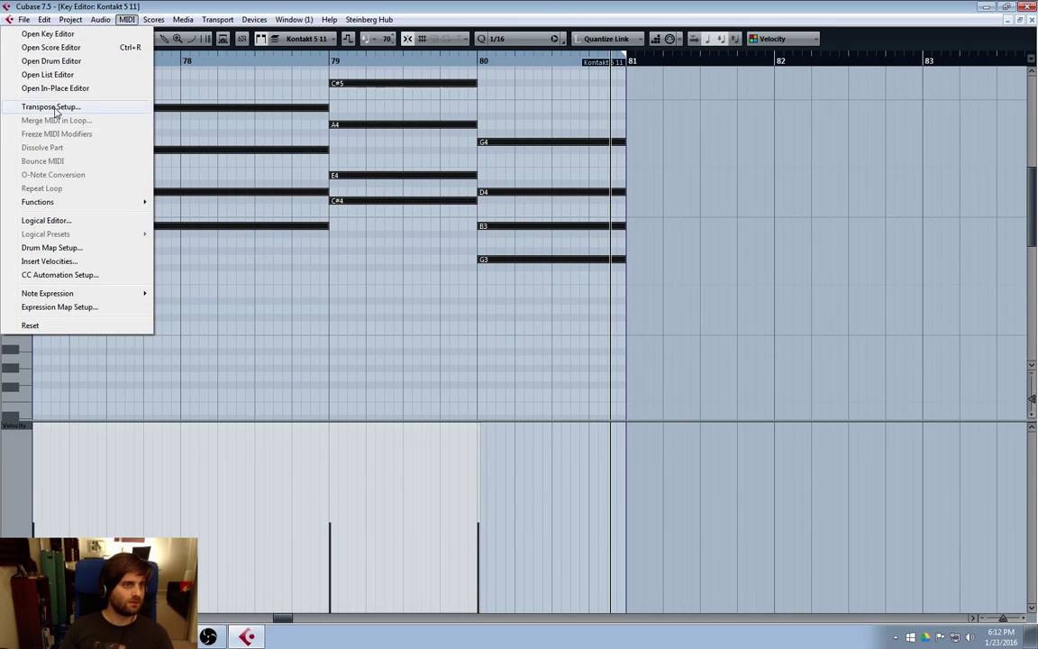
{"action": "left_click", "coordinate": [89, 107]}
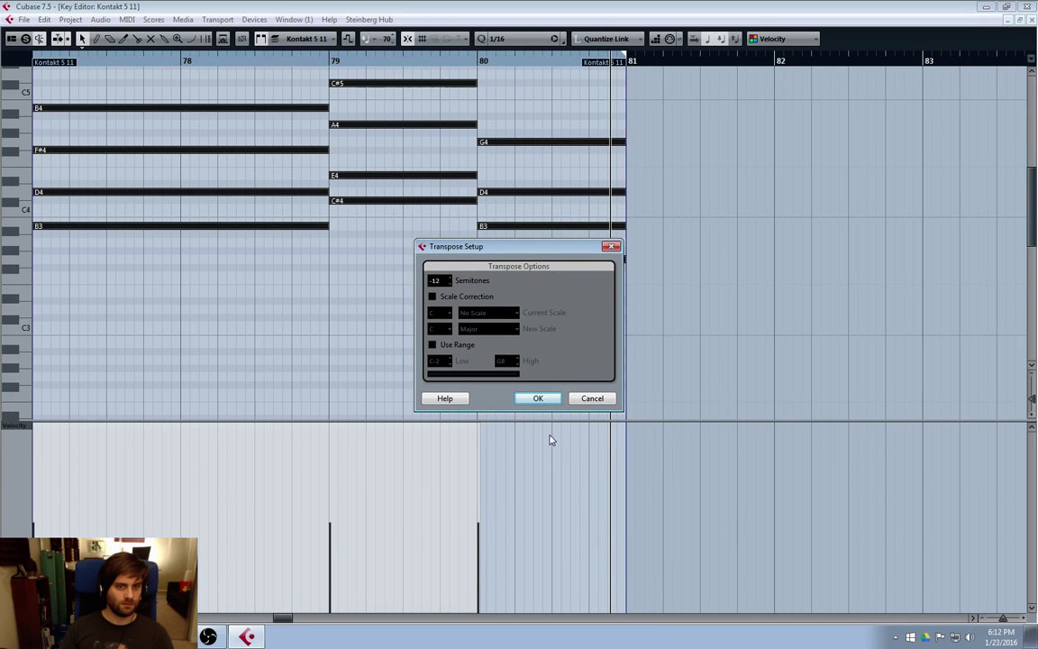
{"action": "left_click", "coordinate": [534, 399]}
{"action": "left_click", "coordinate": [1029, 20]}
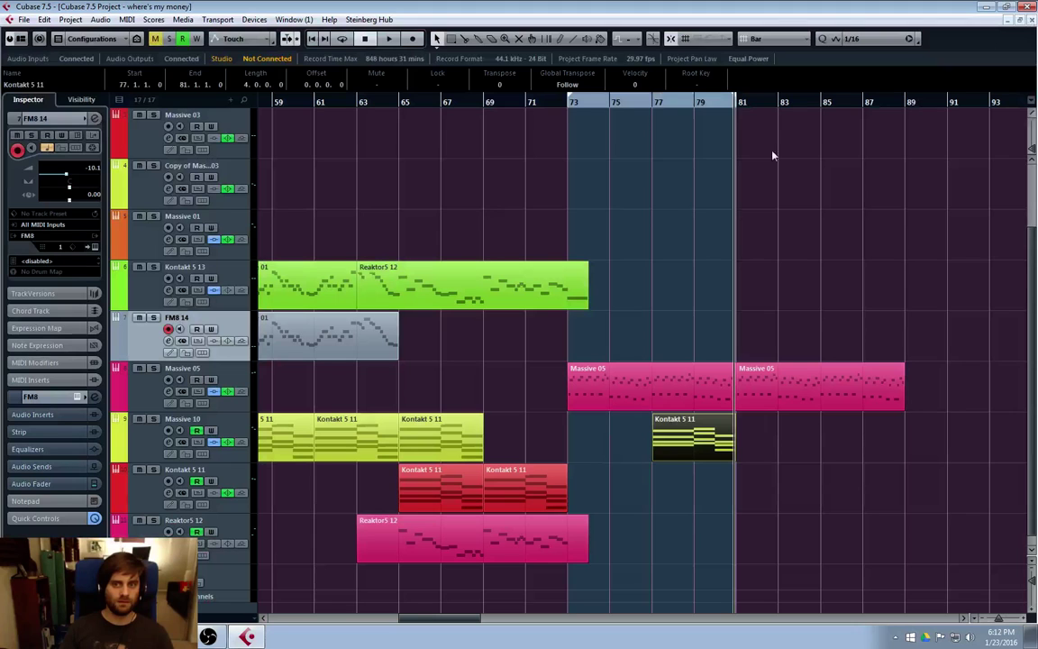
Listen to the lowered chords with the Massive 05 part and replay them from the clip's start at bar 77.
{"action": "key", "text": "space"}
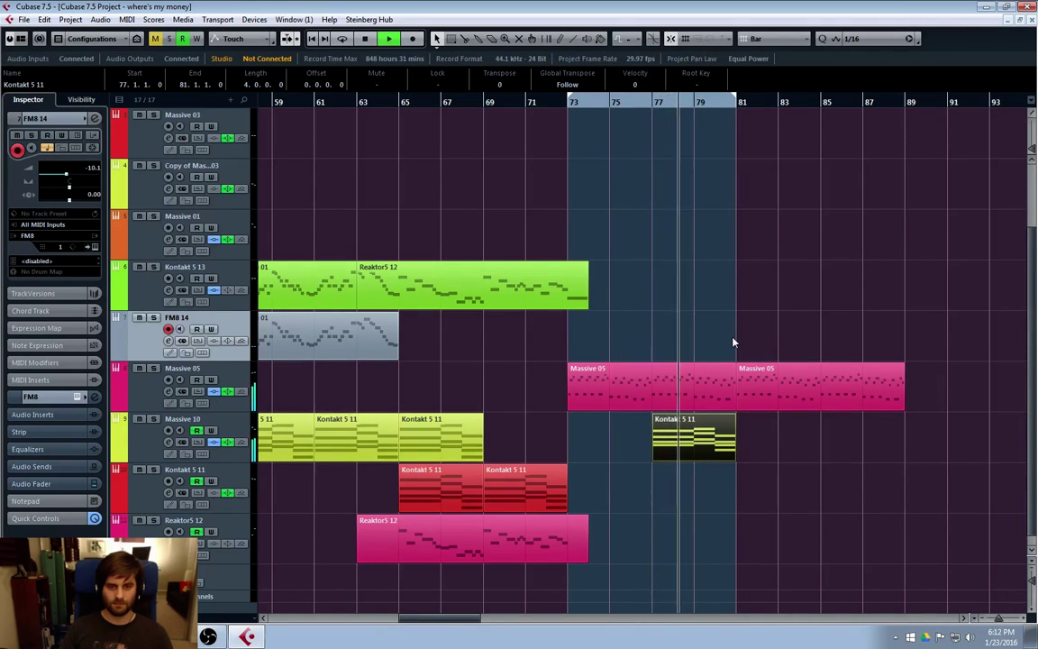
{"action": "left_click", "coordinate": [718, 430]}
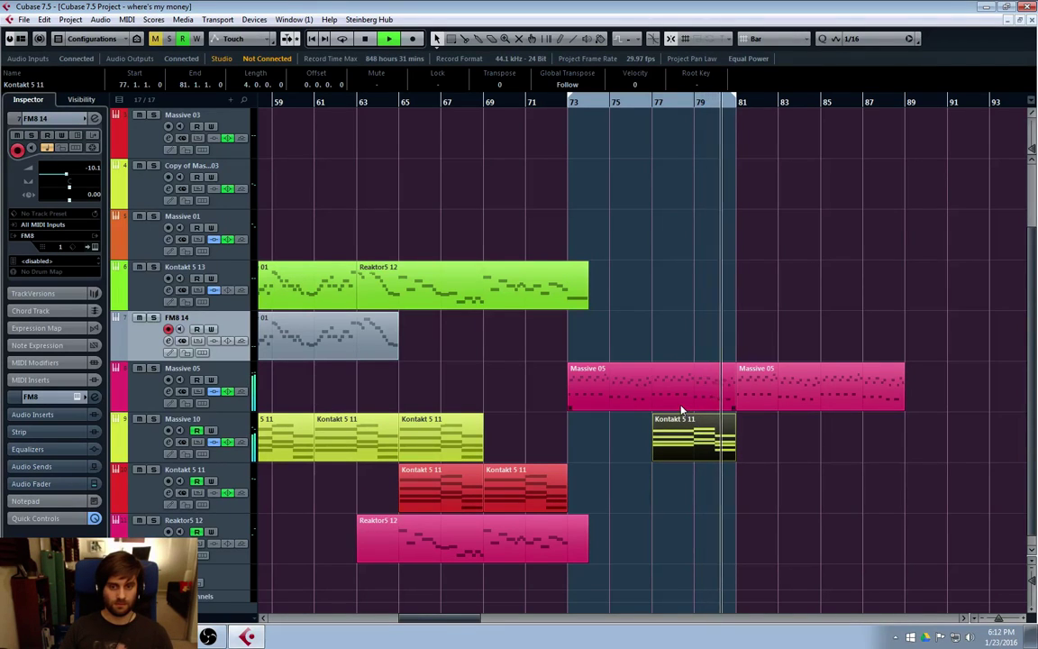
{"action": "key", "text": "l"}
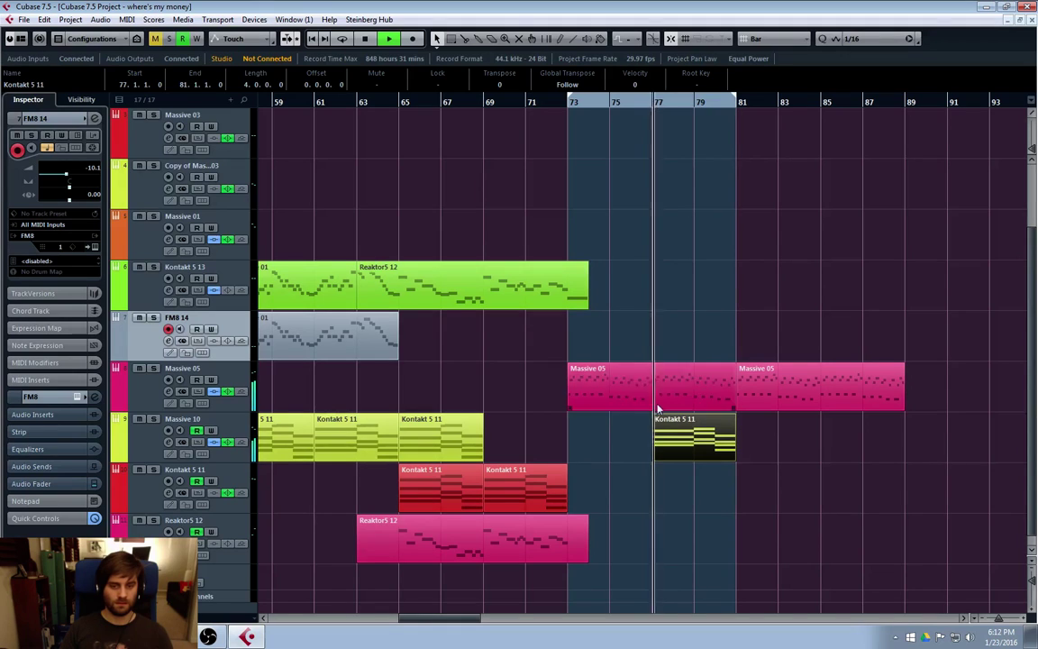
Place a copy of the chord clip at bar 77 on the Kontakt 5 11 track and transpose its notes up 7 semitones.
{"action": "left_click_drag", "start_coordinate": [685, 453], "coordinate": [693, 502]}
{"action": "double_click", "coordinate": [694, 496]}
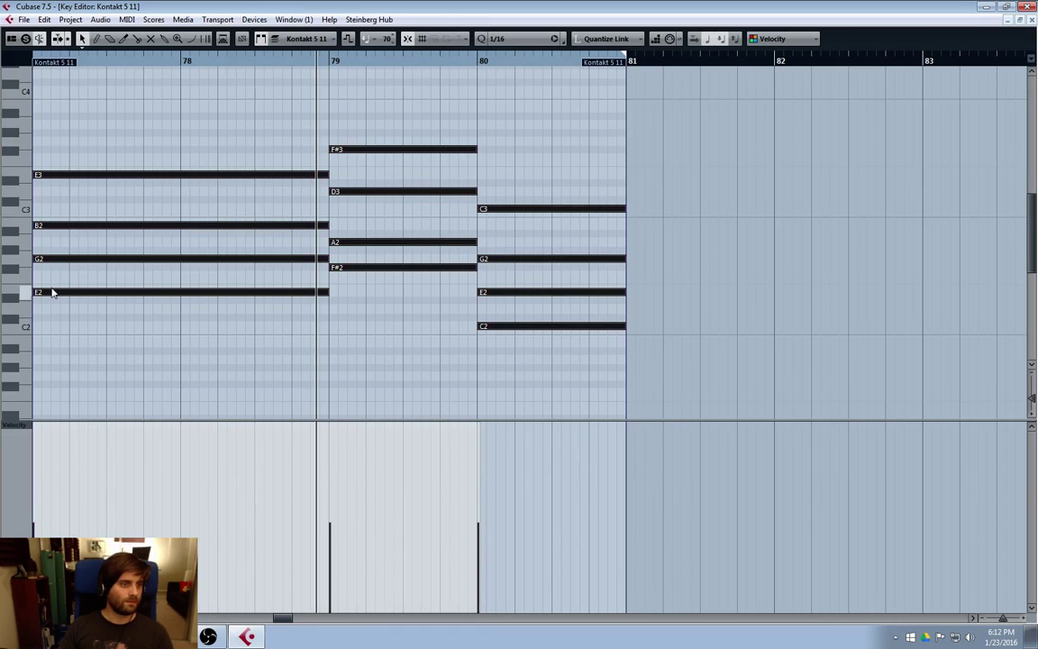
{"action": "left_click", "coordinate": [127, 20]}
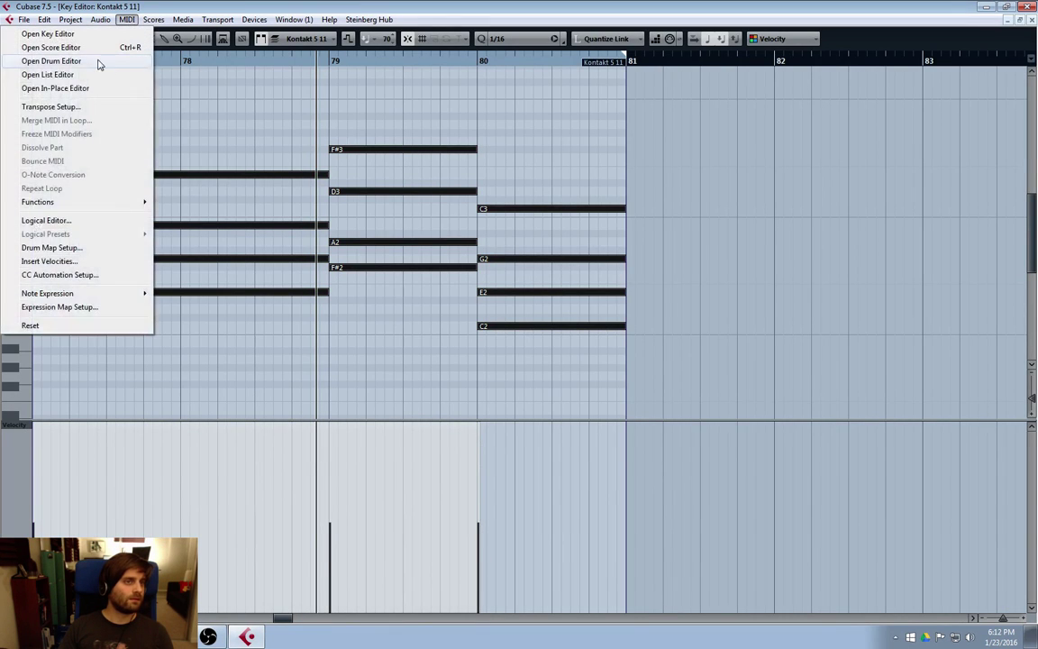
{"action": "left_click", "coordinate": [52, 106]}
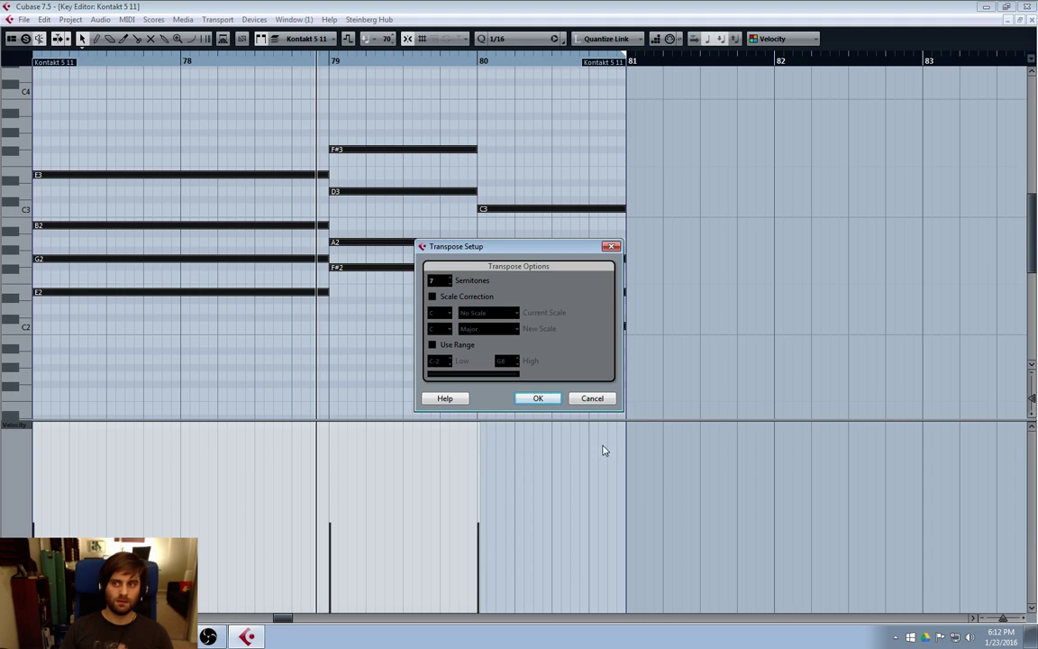
{"action": "left_click", "coordinate": [539, 399]}
{"action": "key", "text": "ctrl+w"}
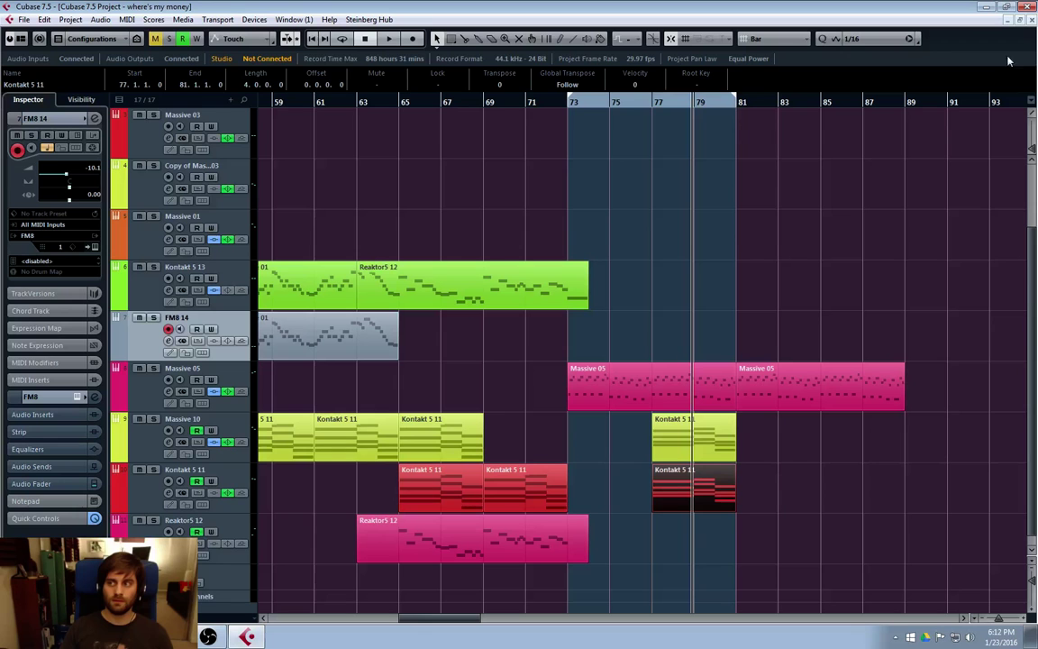
Play from bar 73 and duplicate the Massive 10 and Kontakt 5 11 chord clips to bars 81 and 85.
{"action": "key", "text": "space"}
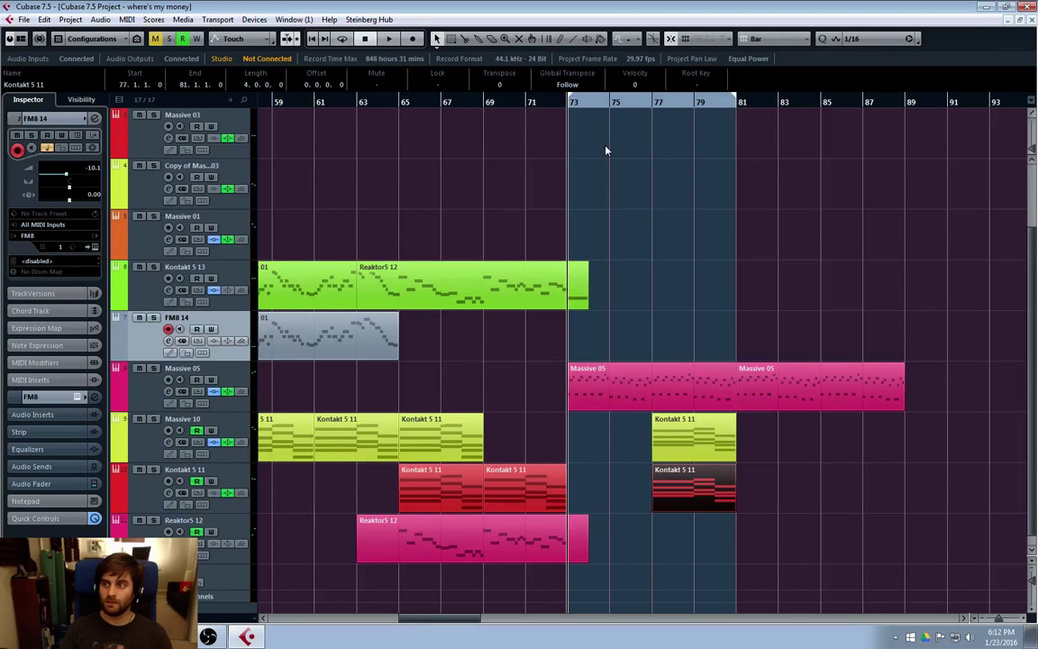
{"action": "key", "text": "space"}
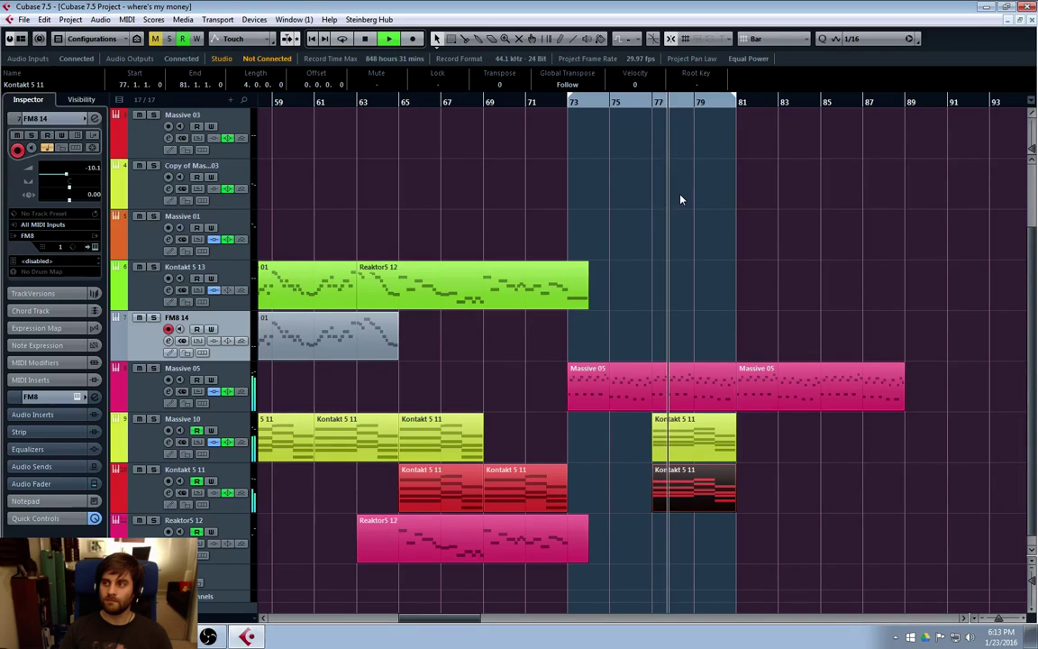
{"action": "left_click_drag", "start_coordinate": [757, 441], "coordinate": [656, 506]}
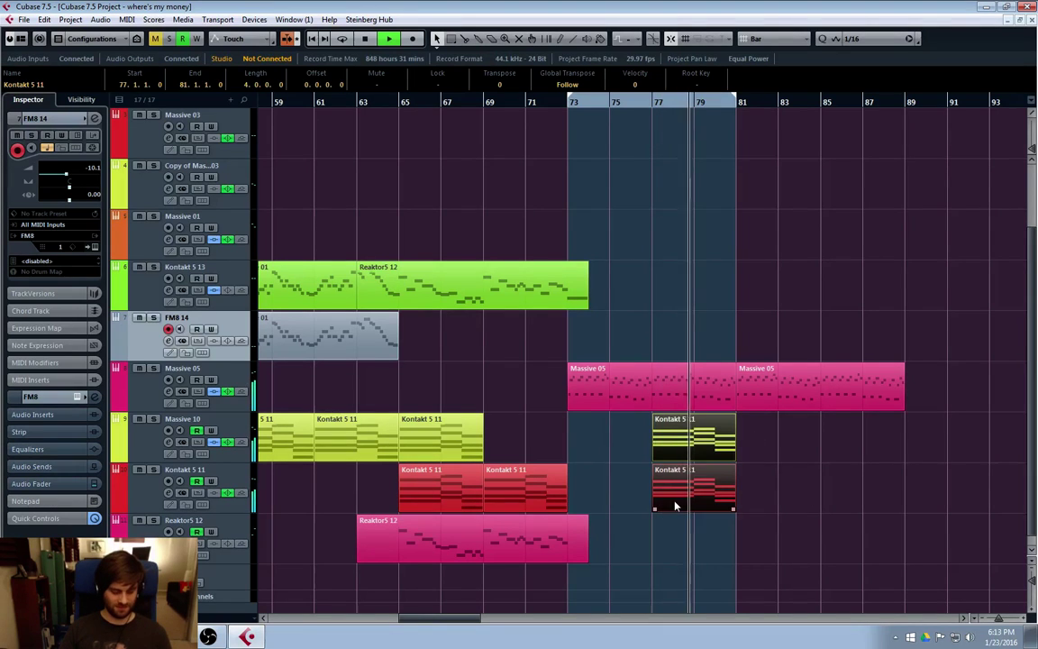
{"action": "key", "text": "ctrl+d"}
{"action": "left_click", "coordinate": [823, 297]}
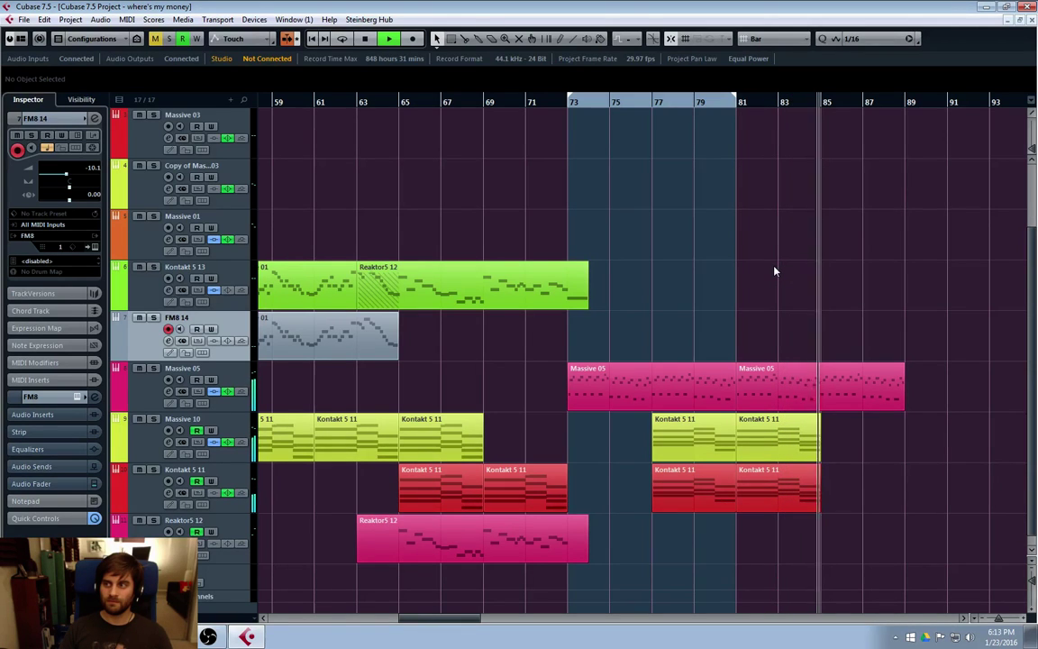
{"action": "left_click_drag", "start_coordinate": [792, 490], "coordinate": [940, 464]}
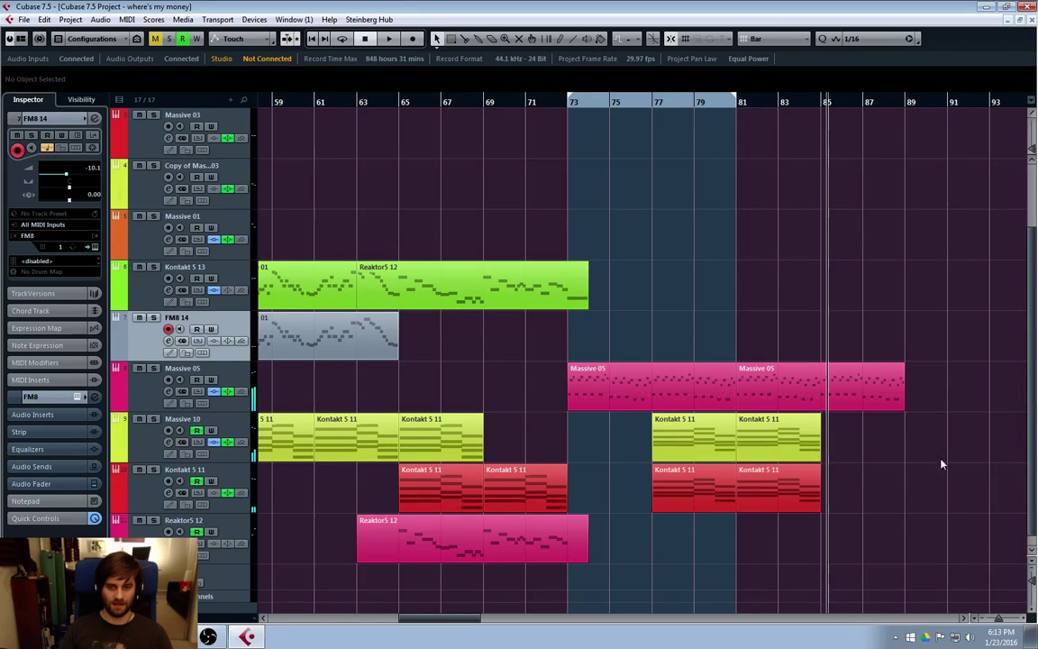
{"action": "left_click_drag", "start_coordinate": [855, 461], "coordinate": [775, 498]}
{"action": "key", "text": "ctrl+d"}
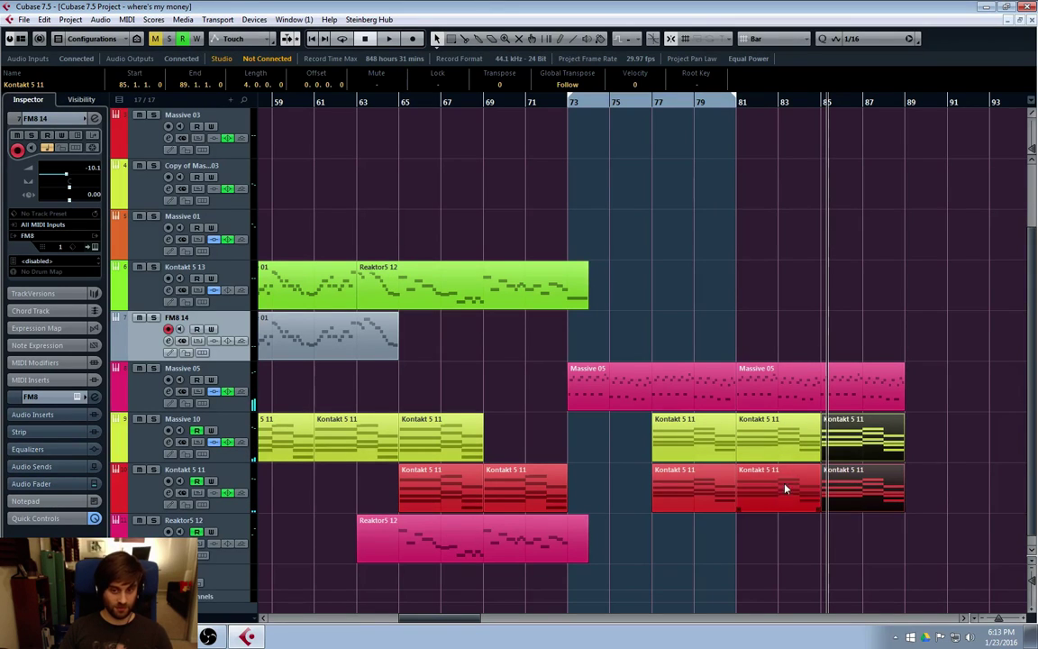
Play the new section from bar 73 and select the Reaktor5 12 track during playback.
{"action": "left_click", "coordinate": [570, 106]}
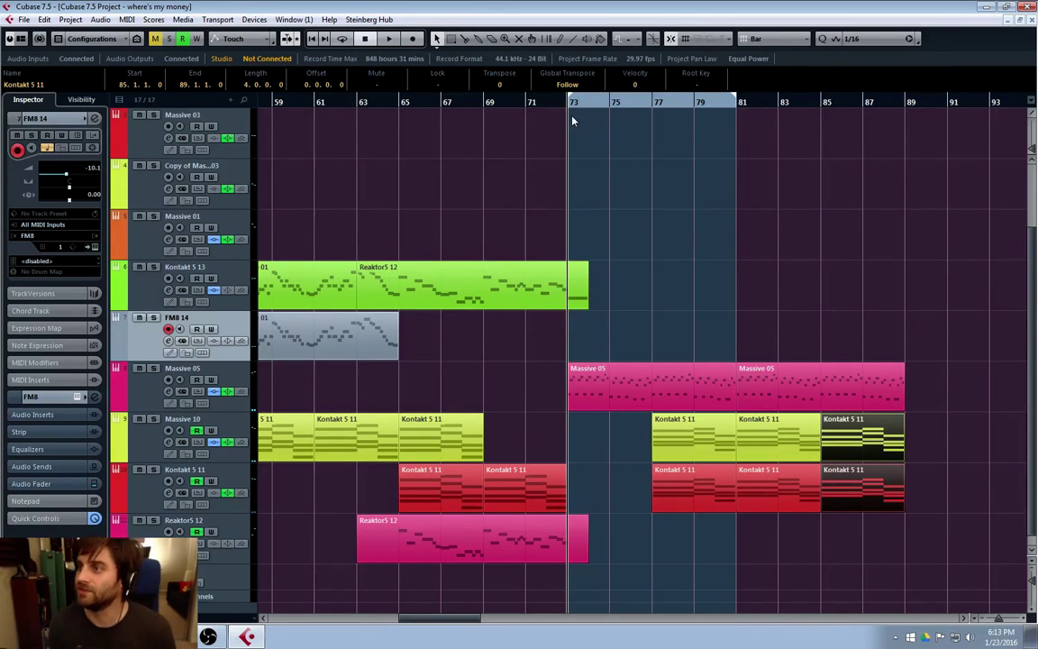
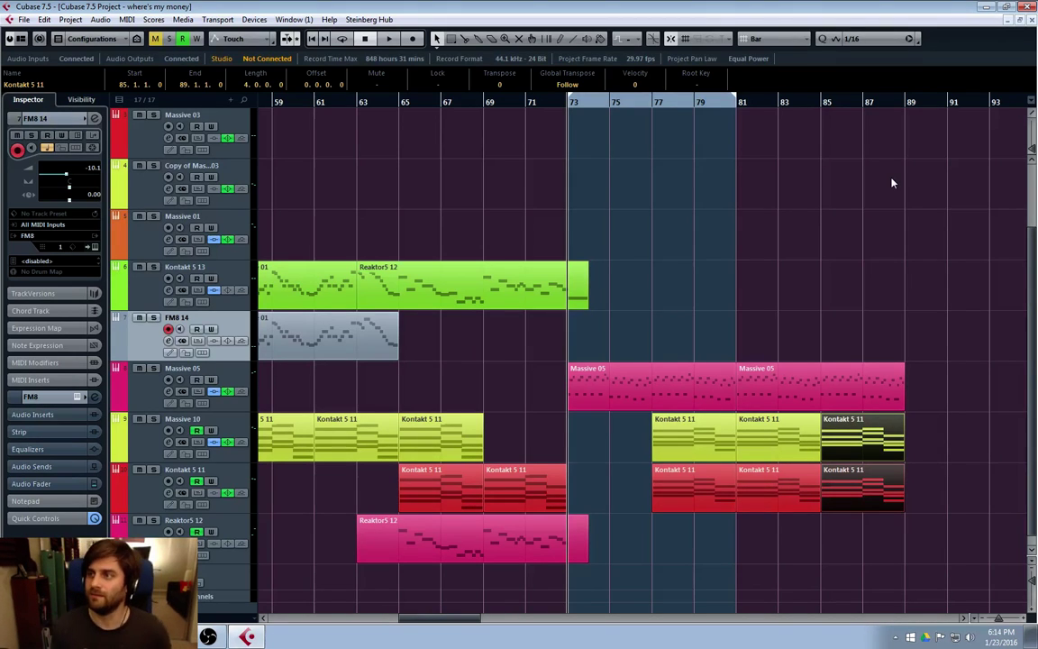
{"action": "key", "text": "space"}
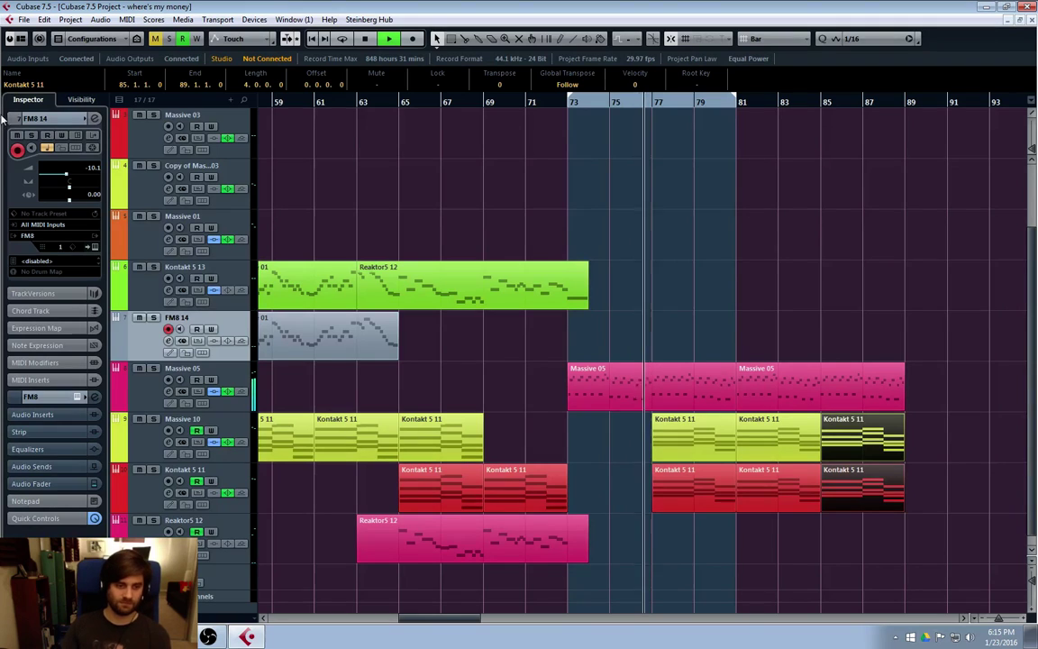
{"action": "left_click", "coordinate": [323, 540]}
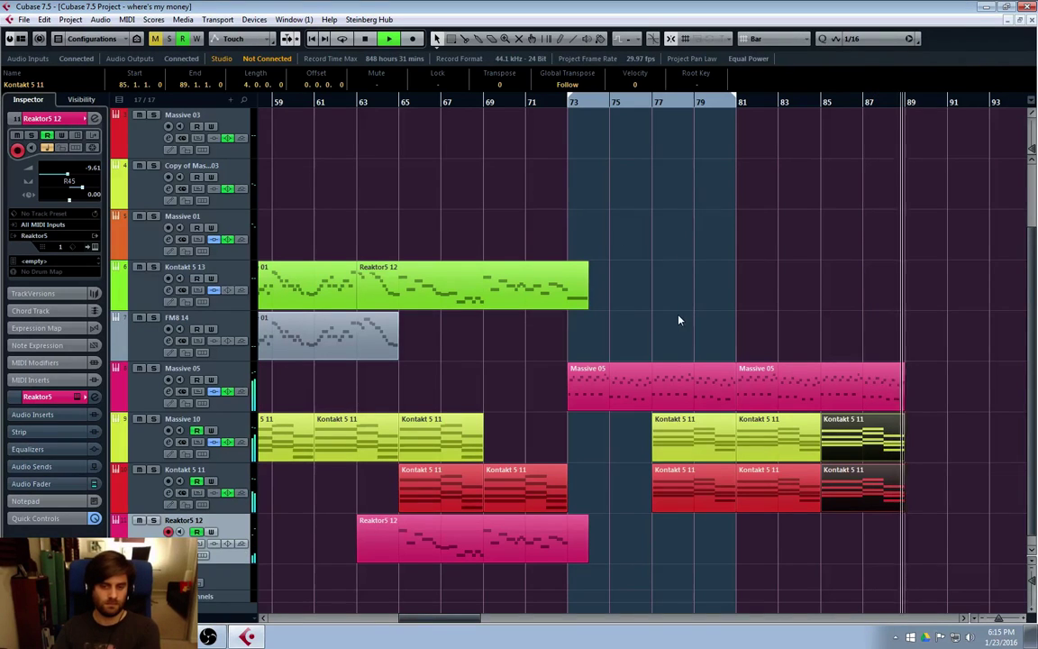
{"action": "left_click", "coordinate": [693, 102]}
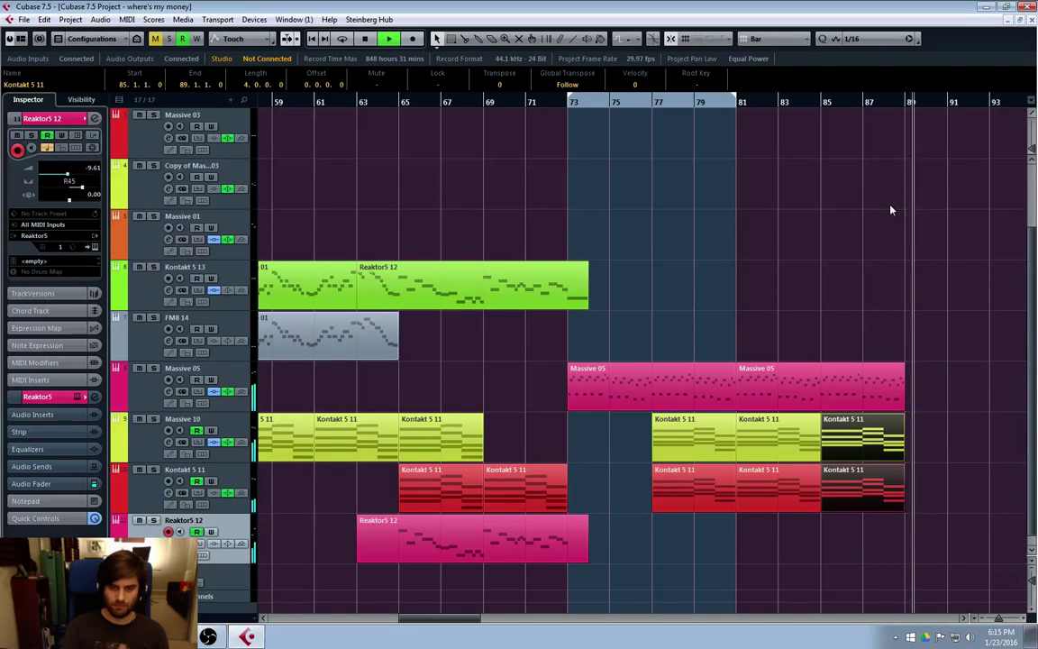
{"action": "key", "text": "space"}
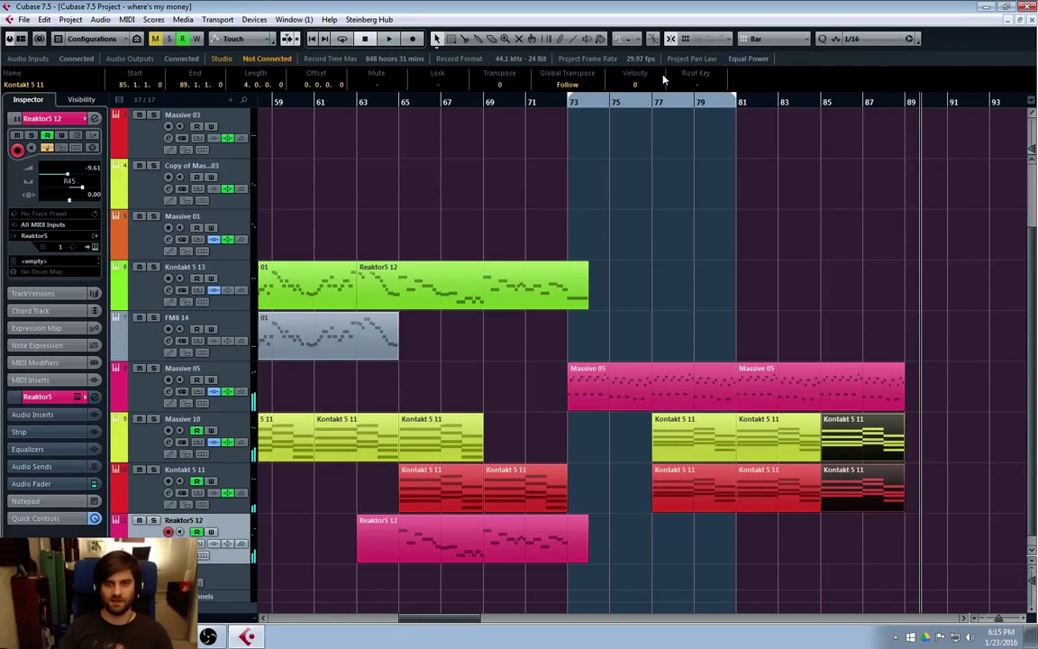
Set the loop range from bar 77 to bar 85, turn on cycle mode and start playback at bar 77.
{"action": "left_click", "coordinate": [739, 113]}
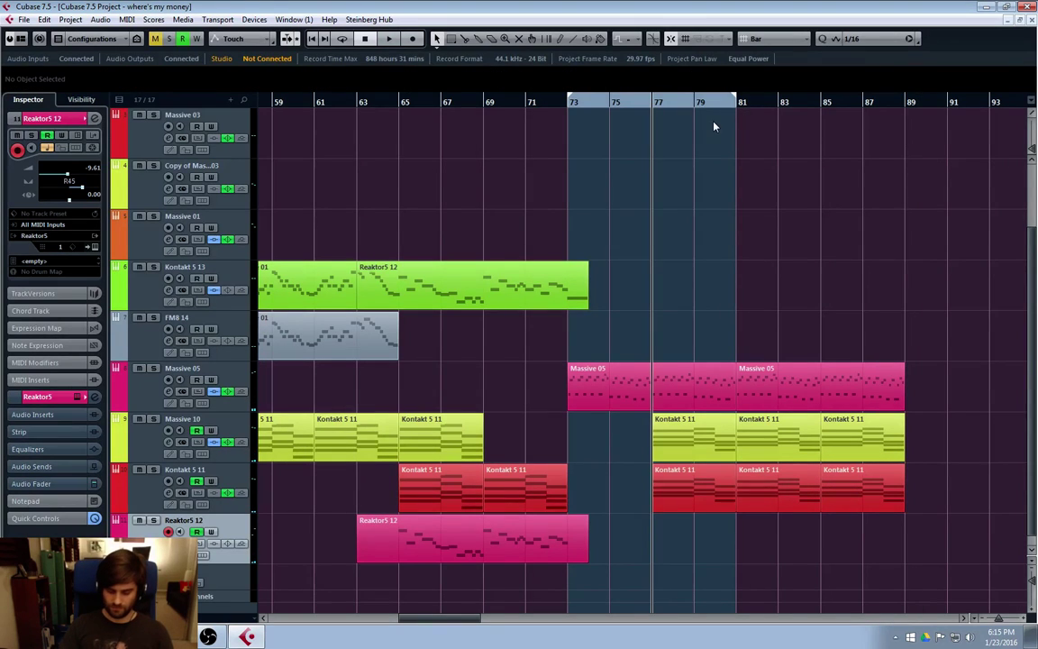
{"action": "key", "text": "ctrl+1"}
{"action": "left_click", "coordinate": [820, 113]}
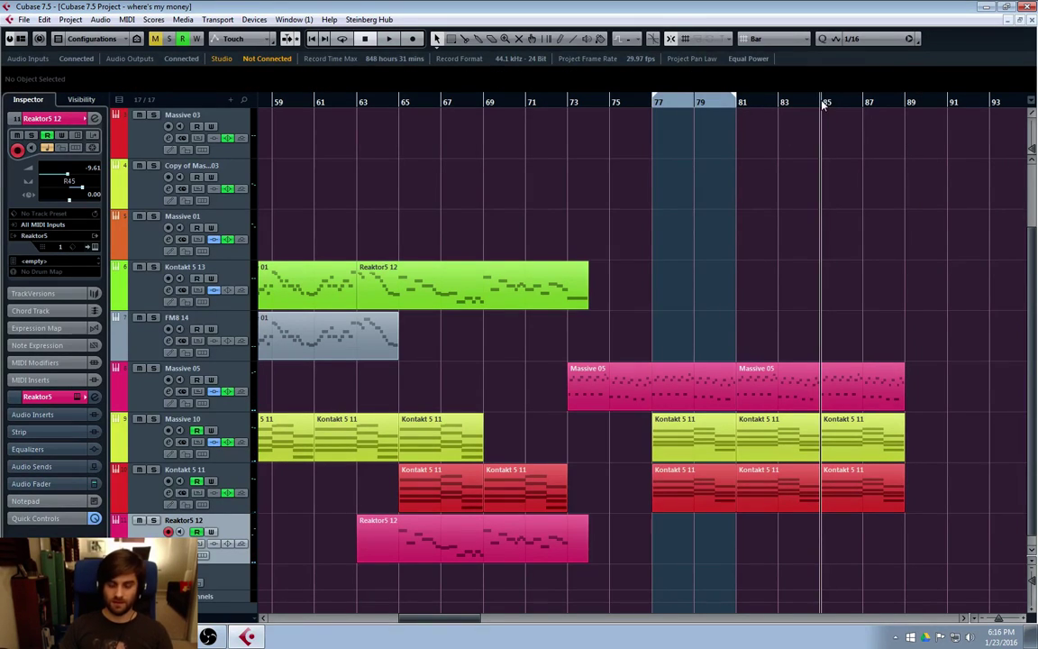
{"action": "key", "text": "ctrl+2"}
{"action": "left_click", "coordinate": [655, 113]}
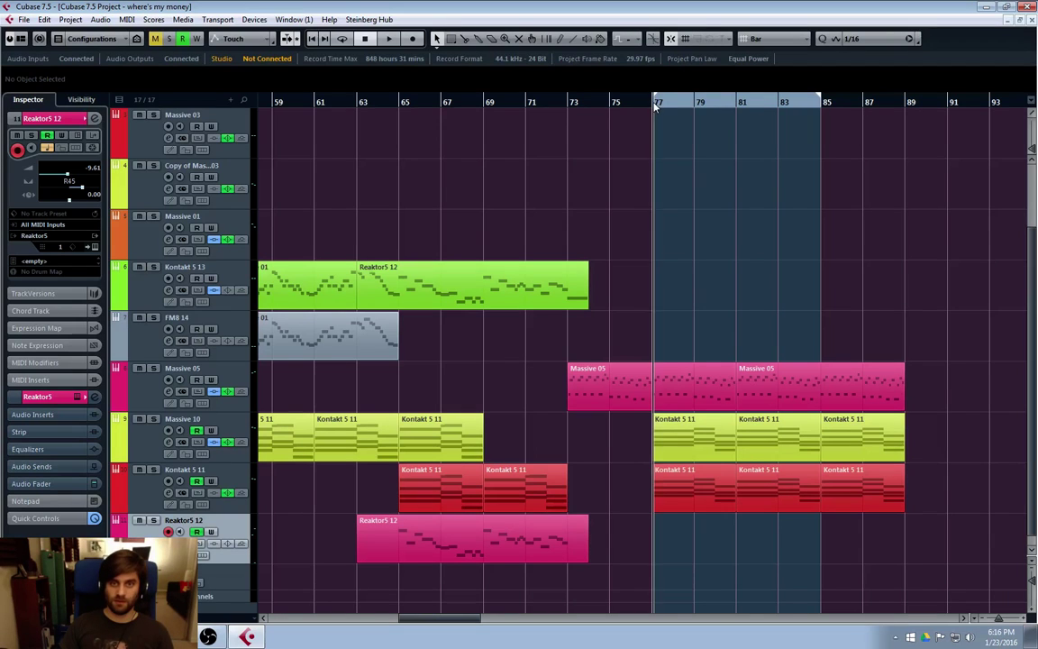
{"action": "key", "text": "KP_Divide"}
{"action": "key", "text": "space"}
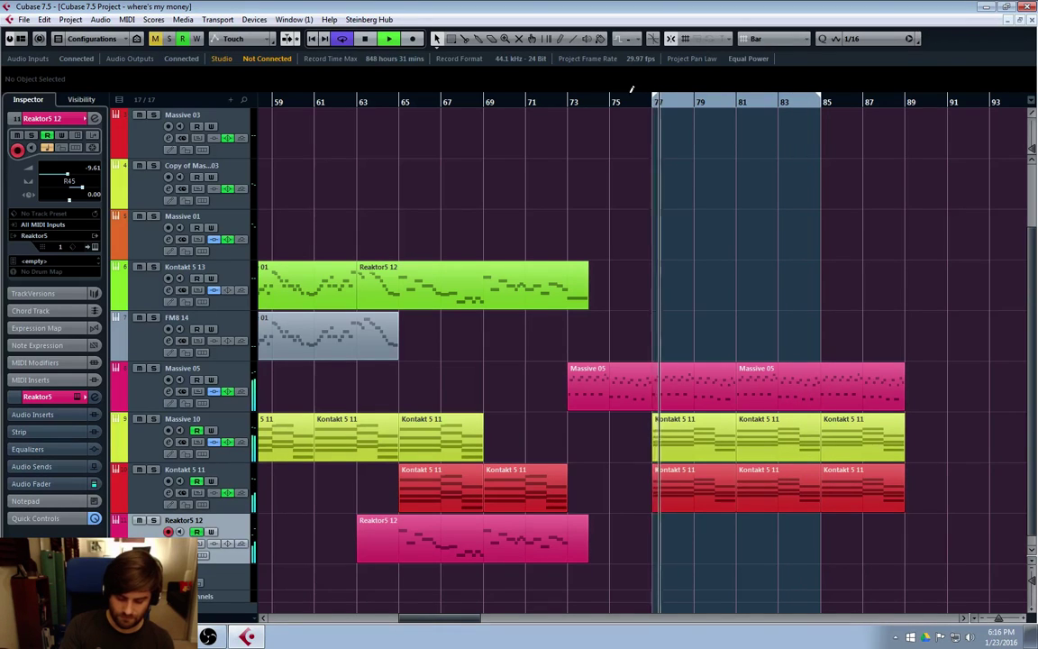
Stop playback, select the FM8 14 track and restart the loop from bar 77 to try its sound over the chords.
{"action": "key", "text": "space"}
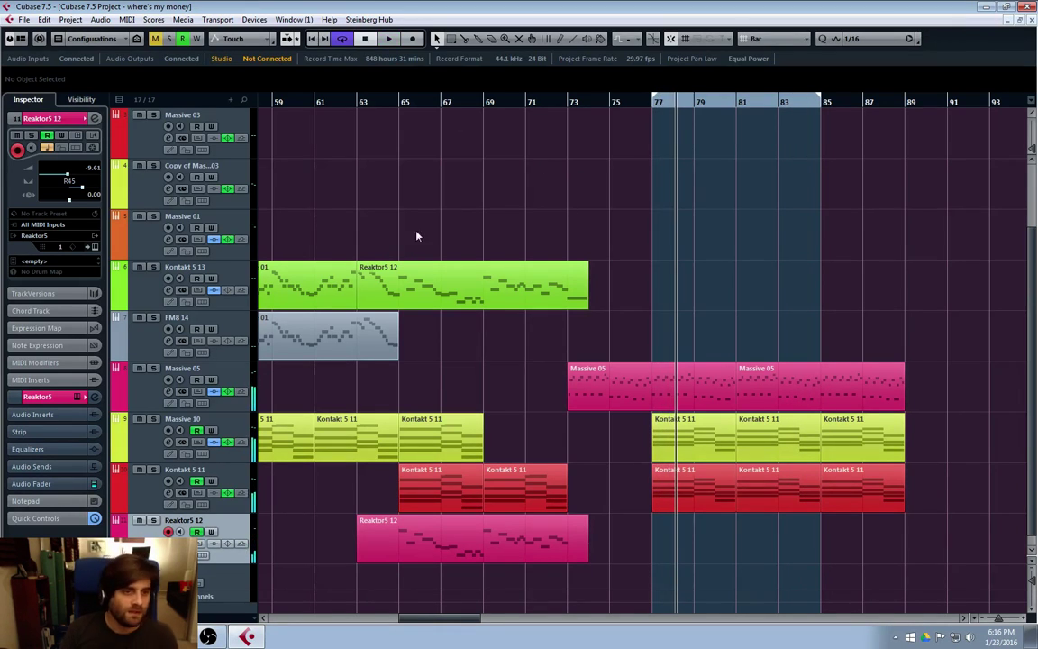
{"action": "scroll", "coordinate": [263, 295], "scroll_direction": "up", "scroll_amount": 2}
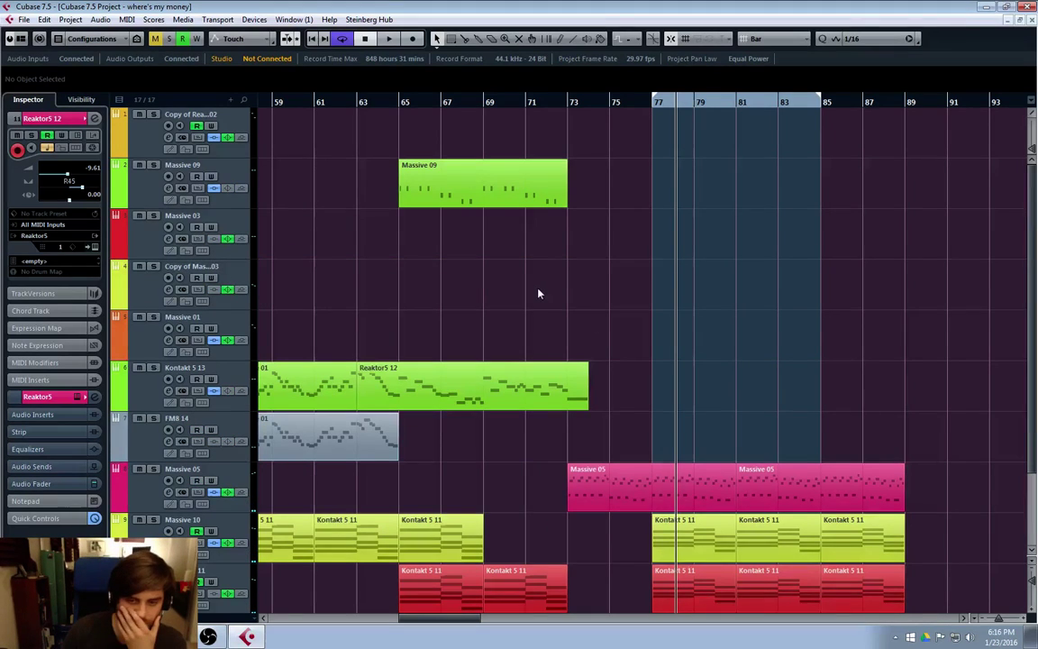
{"action": "scroll", "coordinate": [538, 292], "scroll_direction": "down", "scroll_amount": 2}
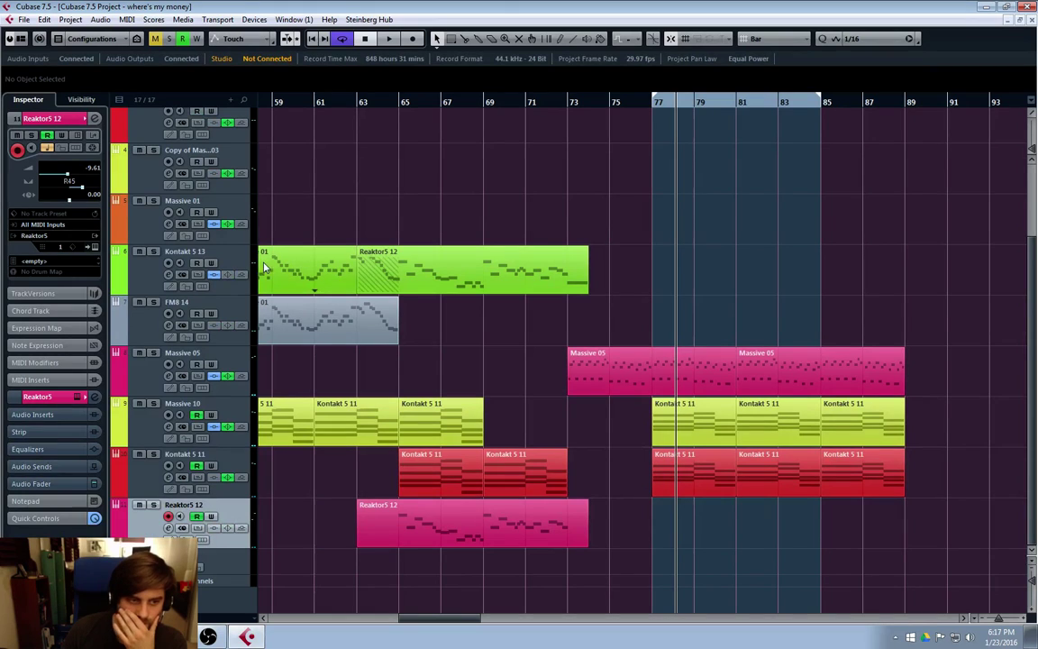
{"action": "left_click", "coordinate": [133, 301]}
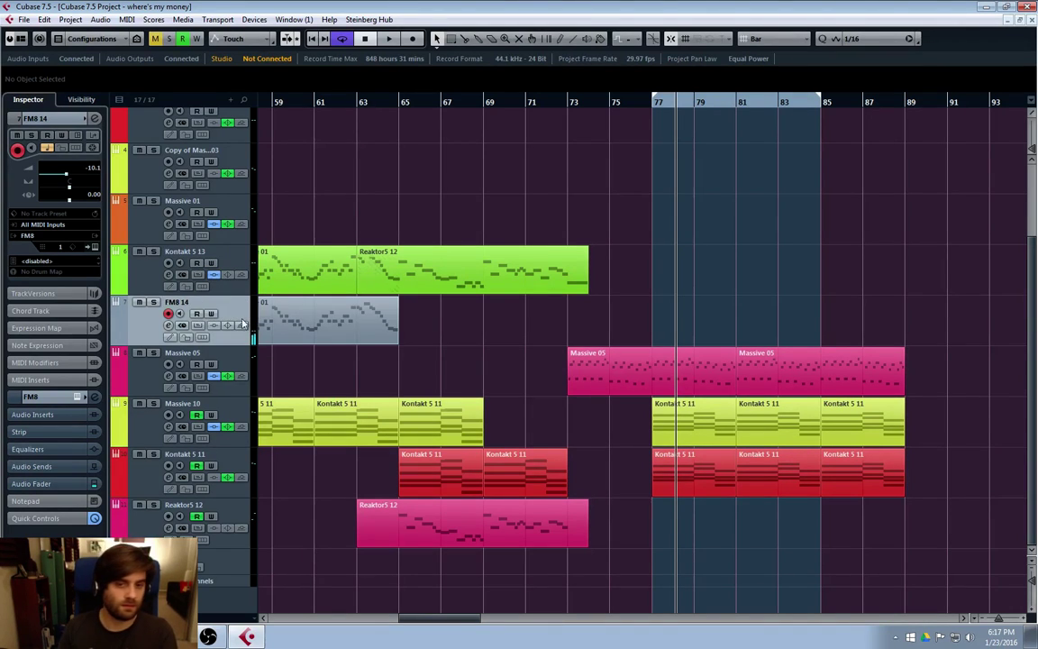
{"action": "left_click", "coordinate": [645, 102]}
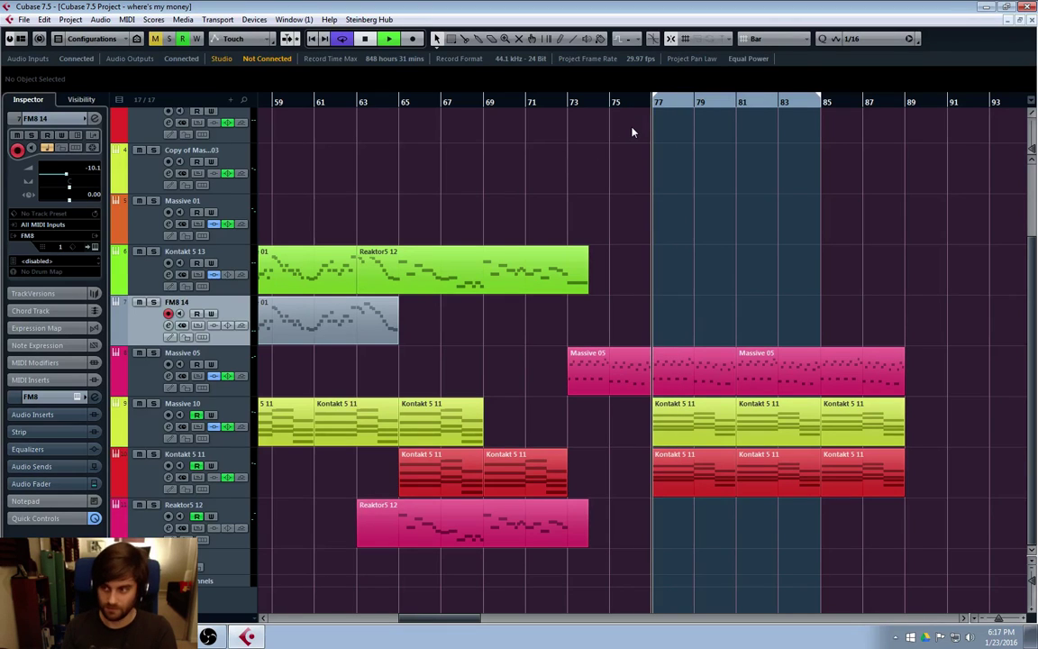
{"action": "key", "text": "space"}
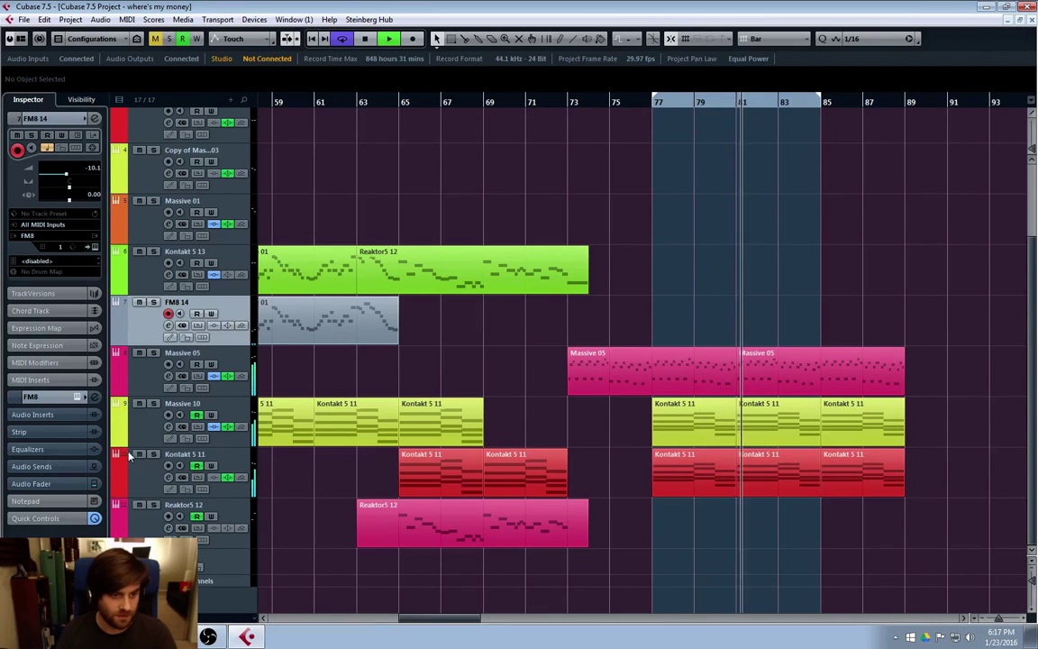
Record a melody on the Kontakt 5 13 track from bar 75 to bar 85.
{"action": "left_click", "coordinate": [124, 252]}
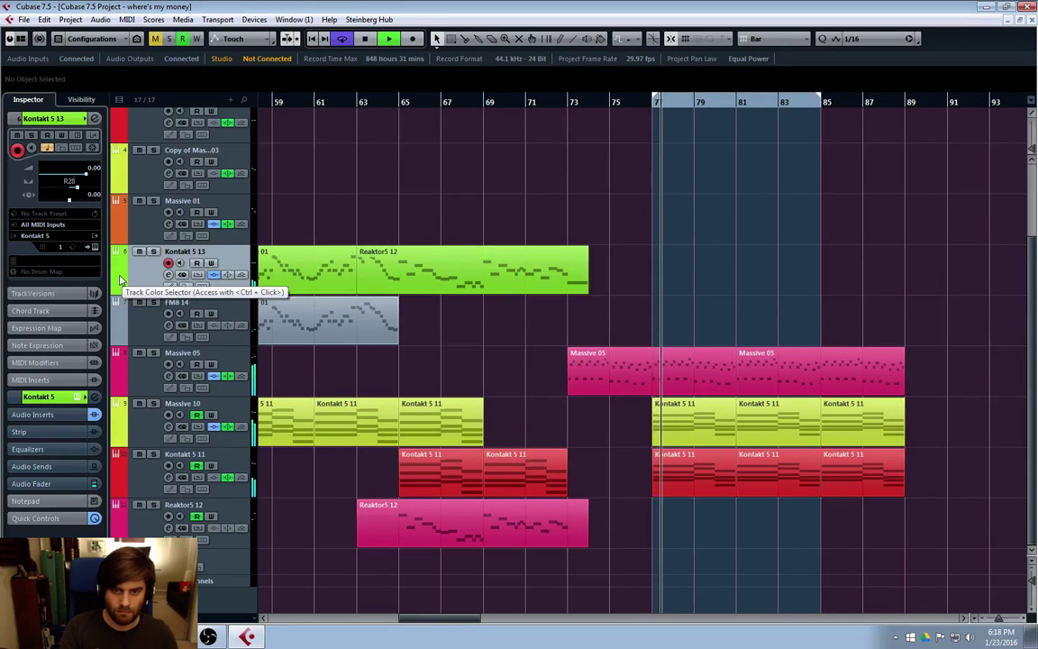
{"action": "left_click", "coordinate": [612, 119]}
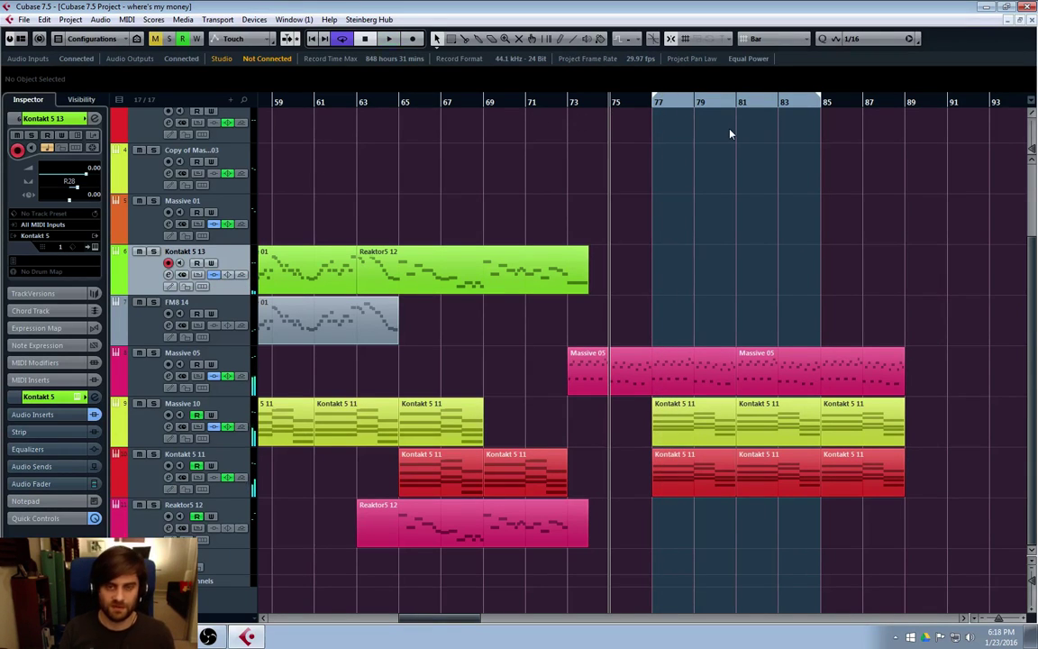
{"action": "key", "text": "KP_Multiply"}
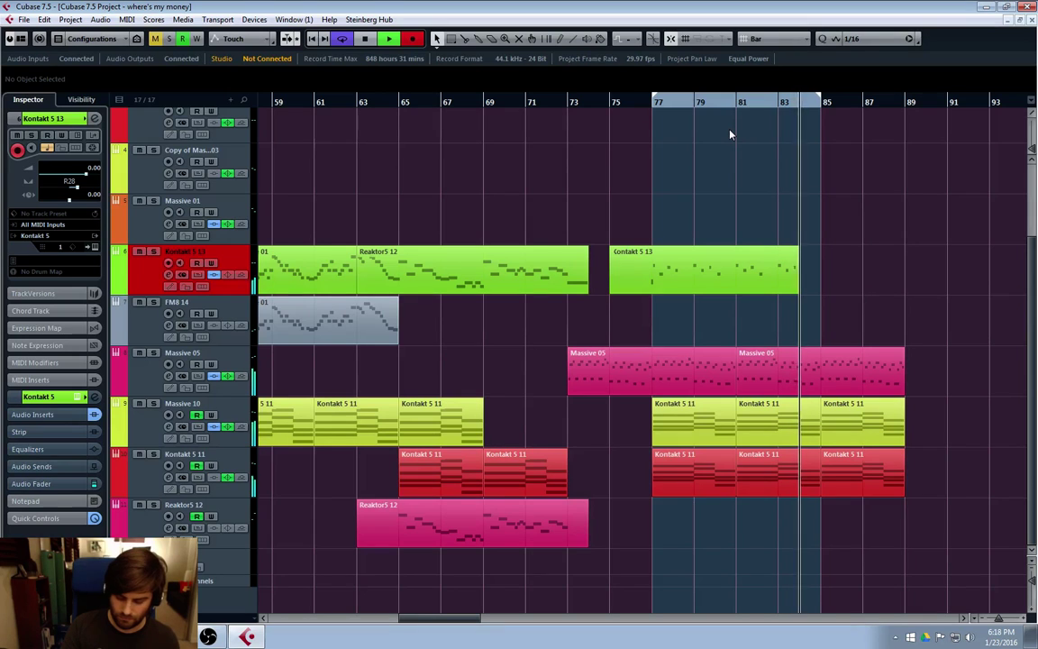
{"action": "key", "text": "space"}
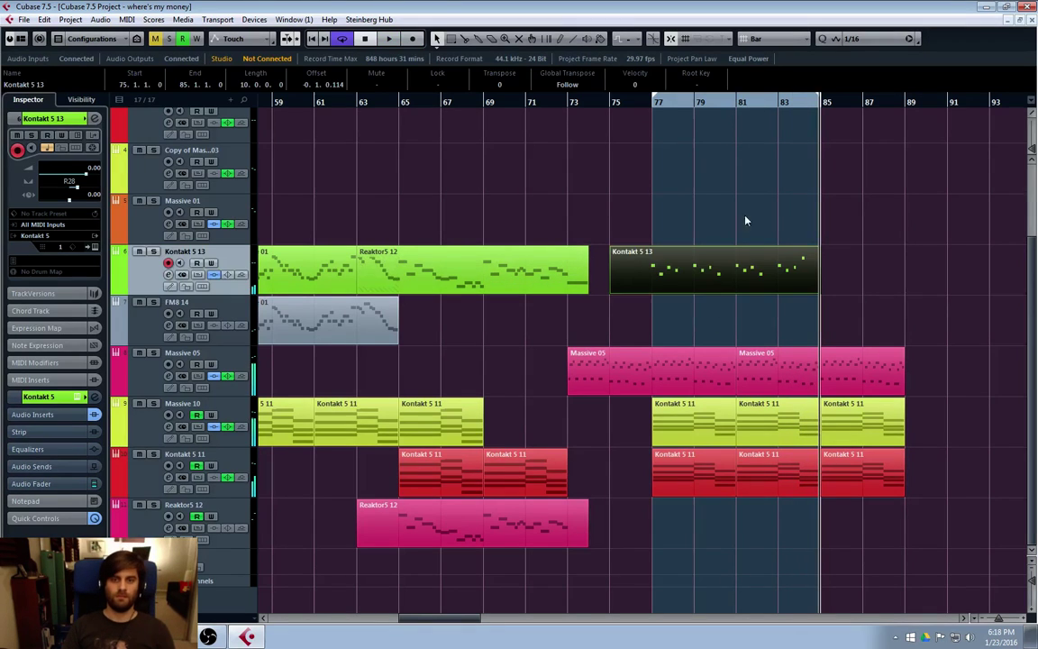
Open the newly recorded Kontakt 5 13 clip and quantize all its notes to 1/16.
{"action": "double_click", "coordinate": [614, 251]}
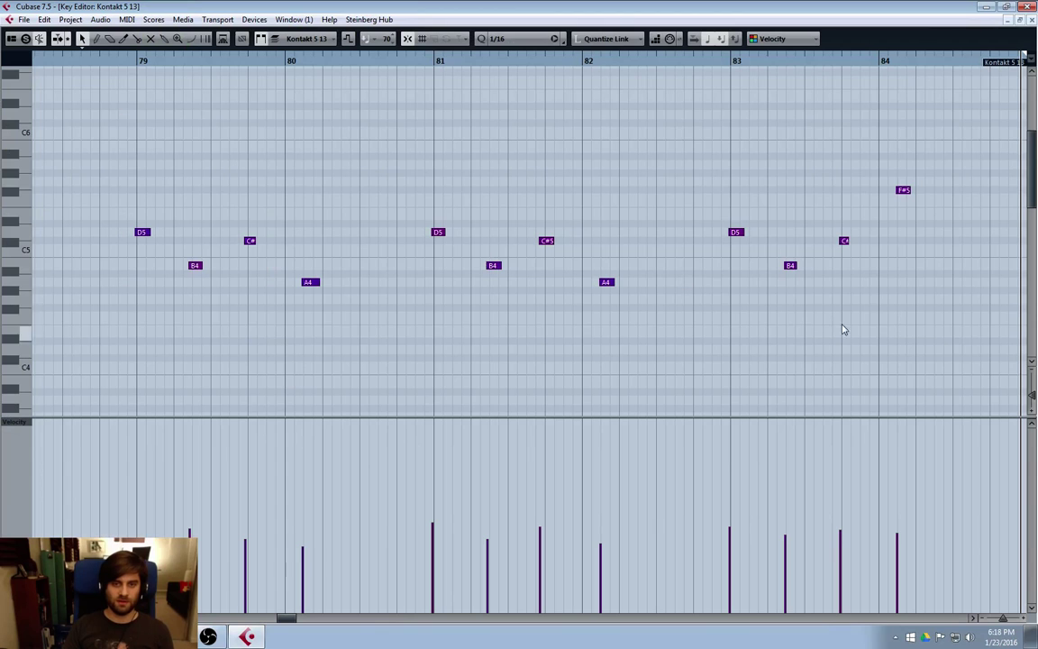
{"action": "left_click", "coordinate": [1031, 21]}
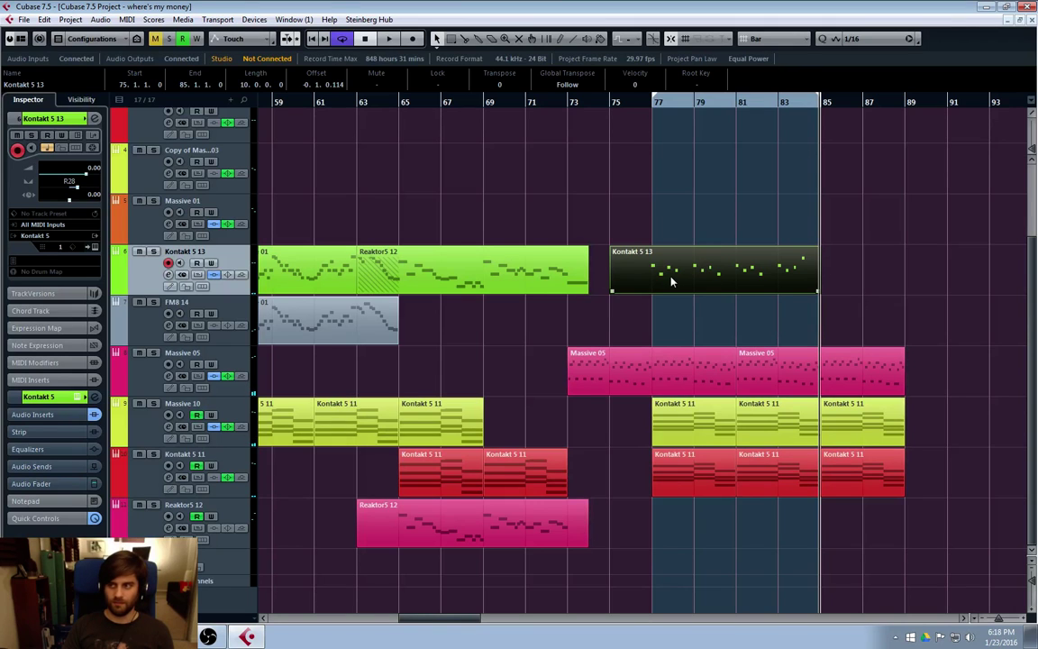
{"action": "double_click", "coordinate": [702, 283]}
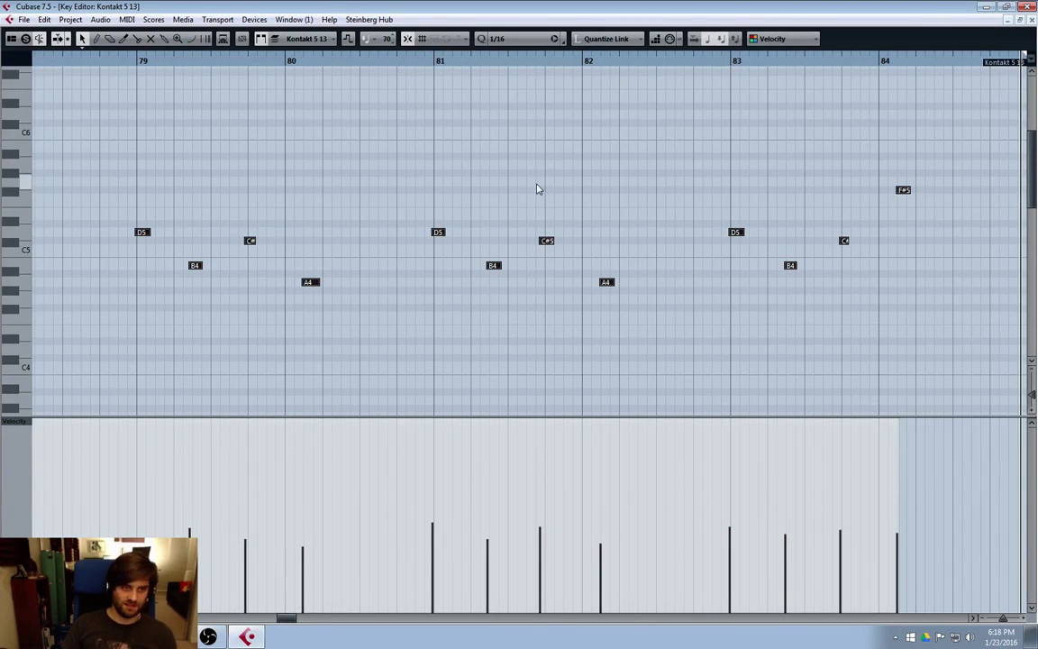
{"action": "left_click_drag", "start_coordinate": [290, 620], "coordinate": [282, 622]}
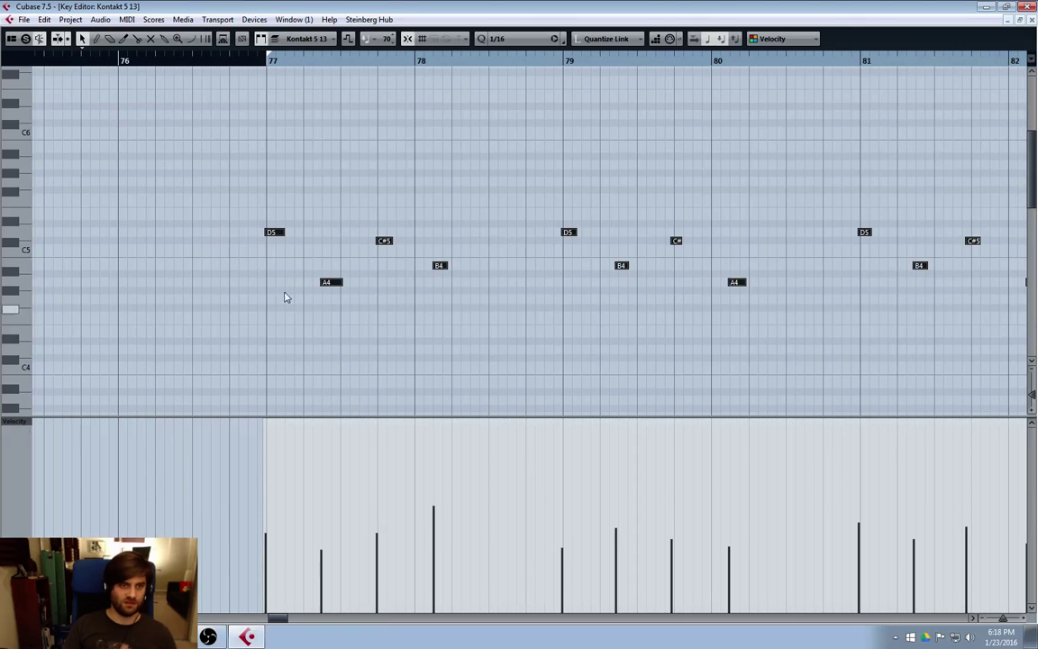
{"action": "key", "text": "h"}
{"action": "key", "text": "h"}
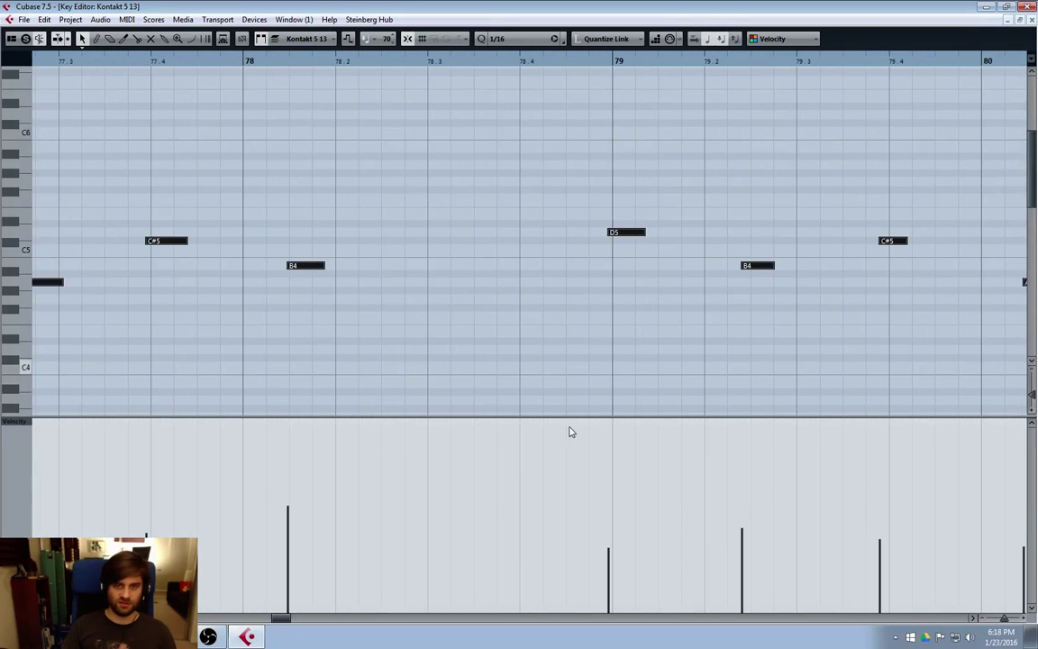
{"action": "key", "text": "h"}
{"action": "key", "text": "g"}
{"action": "key", "text": "g"}
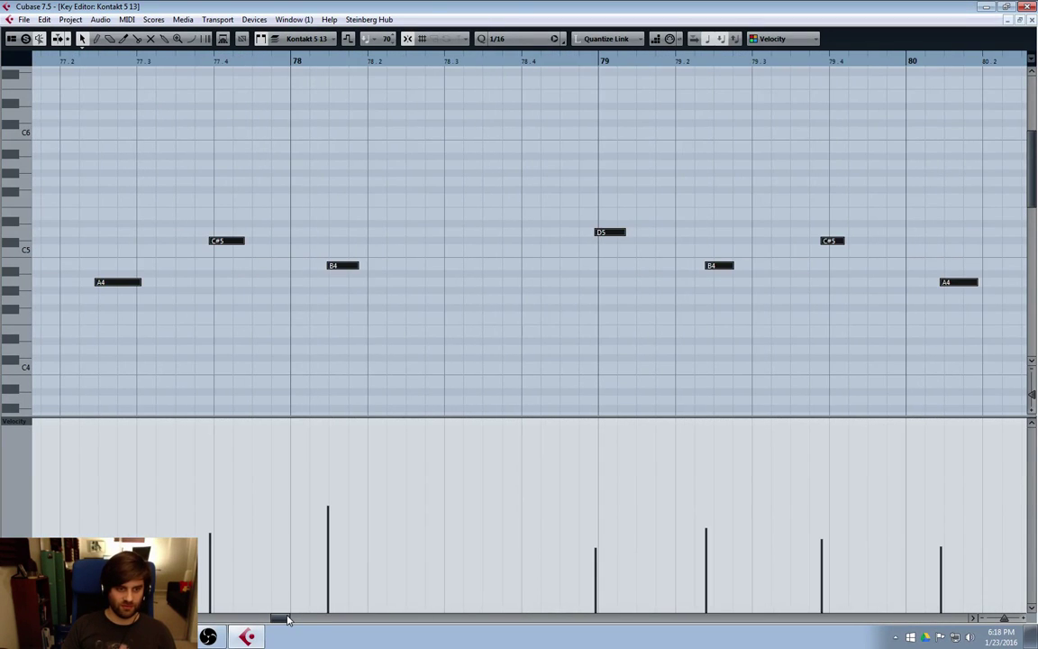
{"action": "left_click_drag", "start_coordinate": [286, 618], "coordinate": [290, 619]}
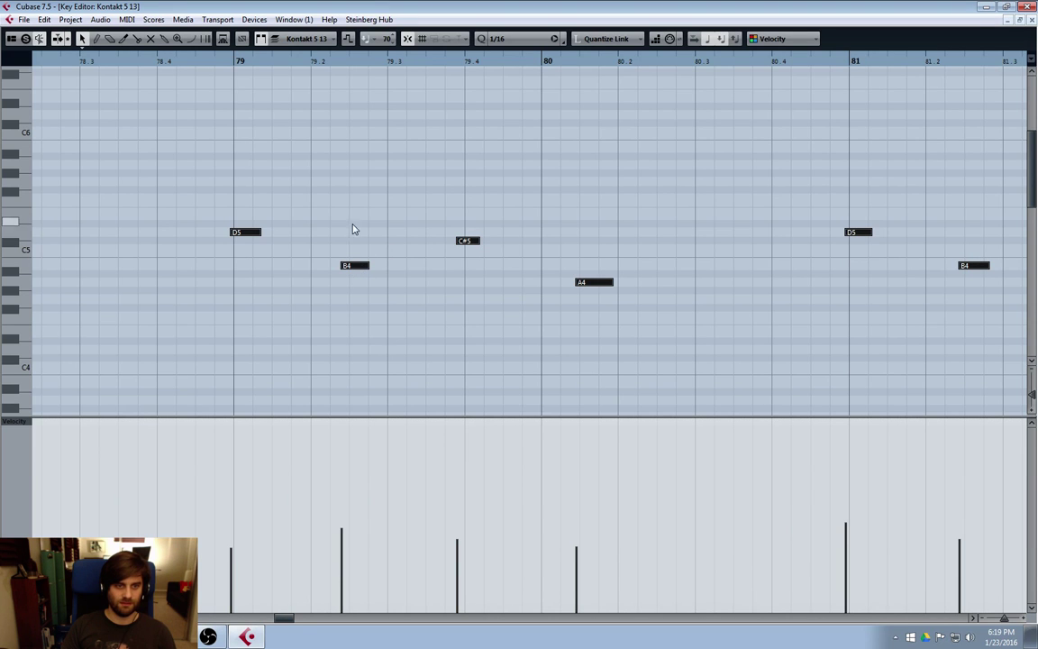
{"action": "scroll", "coordinate": [545, 293], "scroll_direction": "down", "scroll_amount": 3}
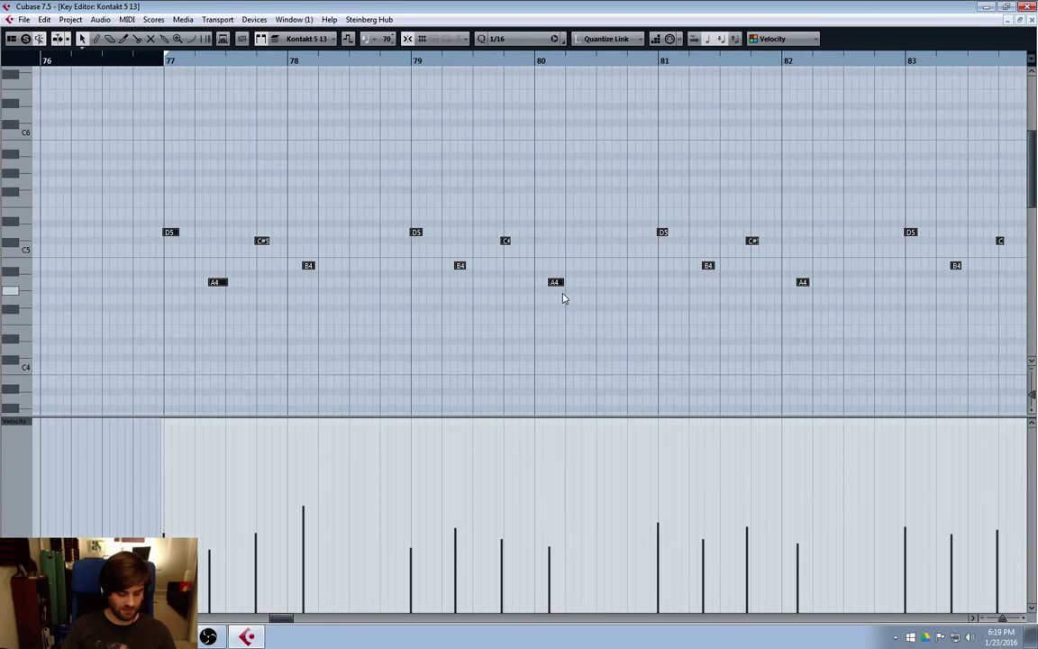
{"action": "key", "text": "q"}
{"action": "key", "text": "ctrl+a"}
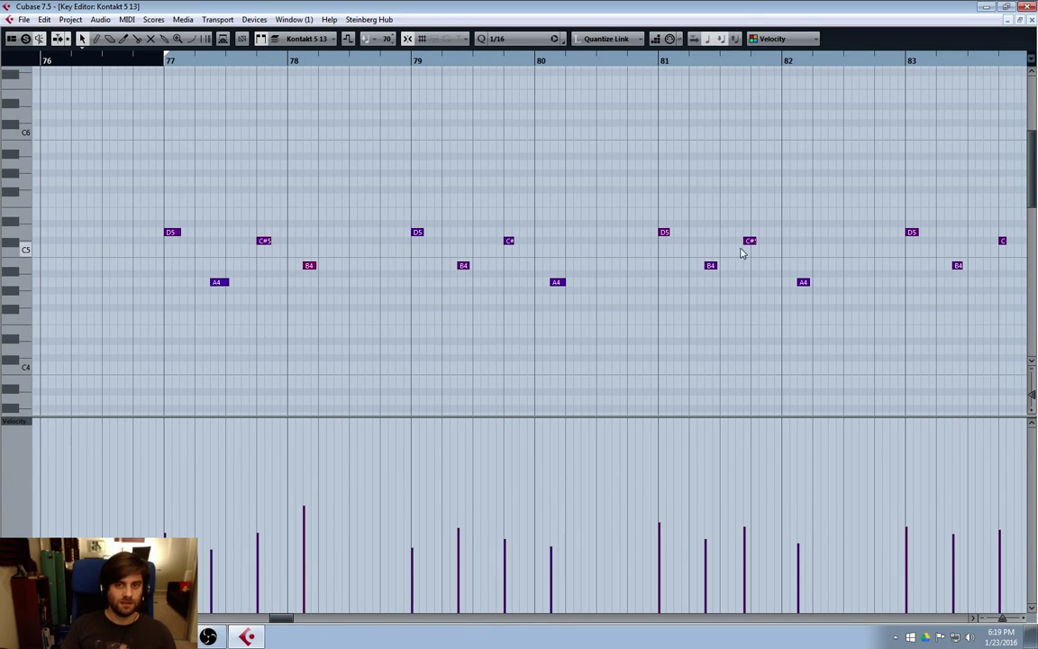
Move the C#5 note at the end of bar 81 one sixteenth later and check the rest of the melody.
{"action": "left_click_drag", "start_coordinate": [749, 241], "coordinate": [758, 241]}
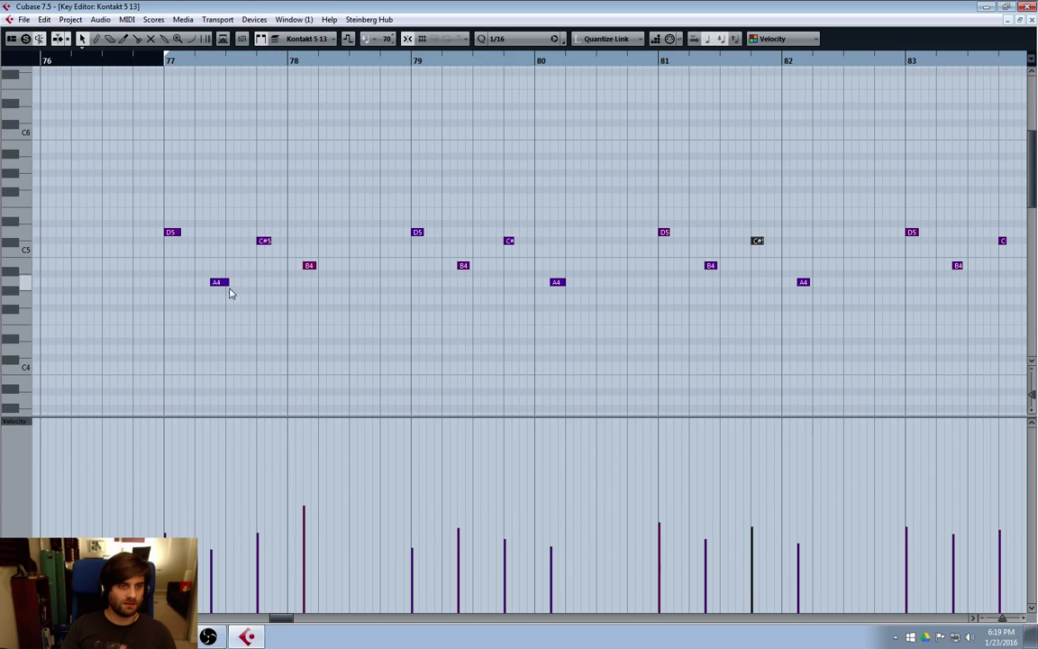
{"action": "left_click", "coordinate": [970, 620]}
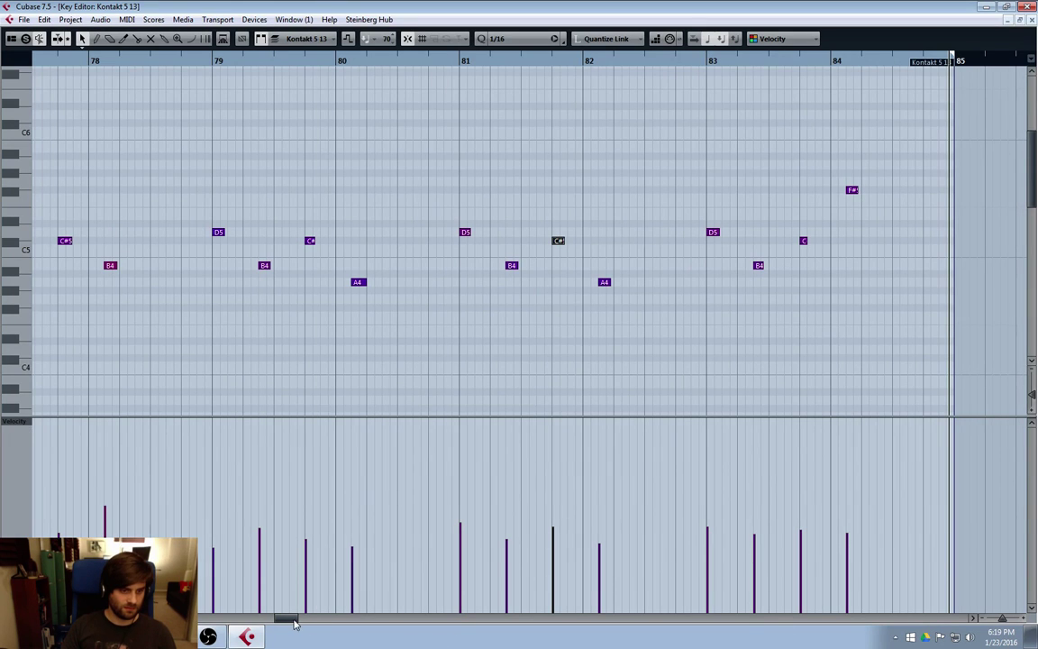
{"action": "left_click_drag", "start_coordinate": [295, 624], "coordinate": [286, 622]}
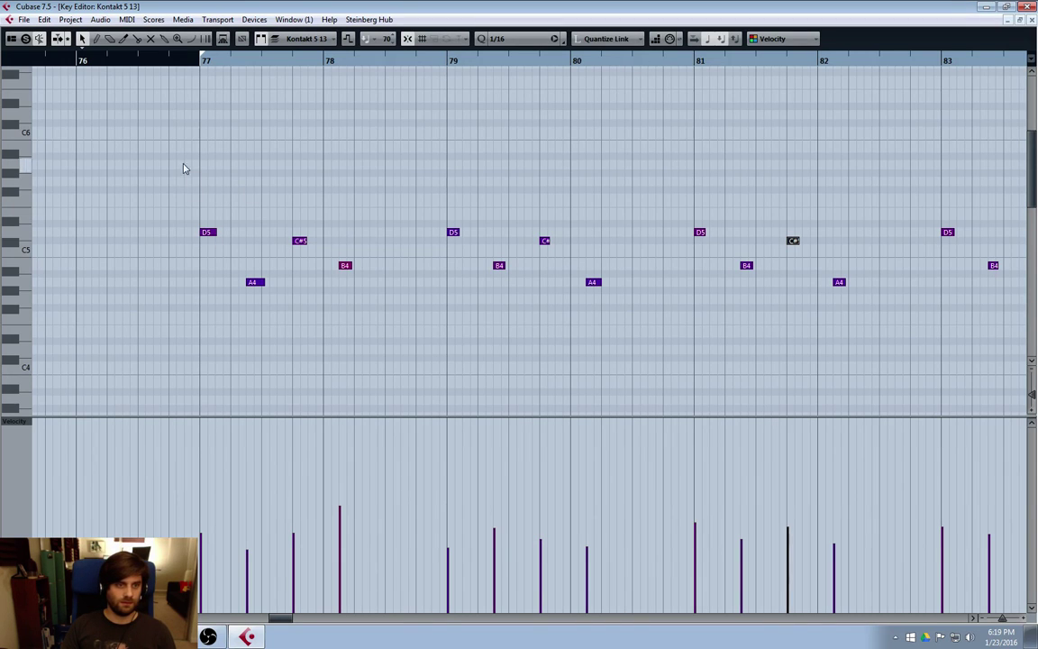
Lower the velocities of all the melody notes together, close the note editor and play the loop from bar 77.
{"action": "left_click", "coordinate": [495, 434]}
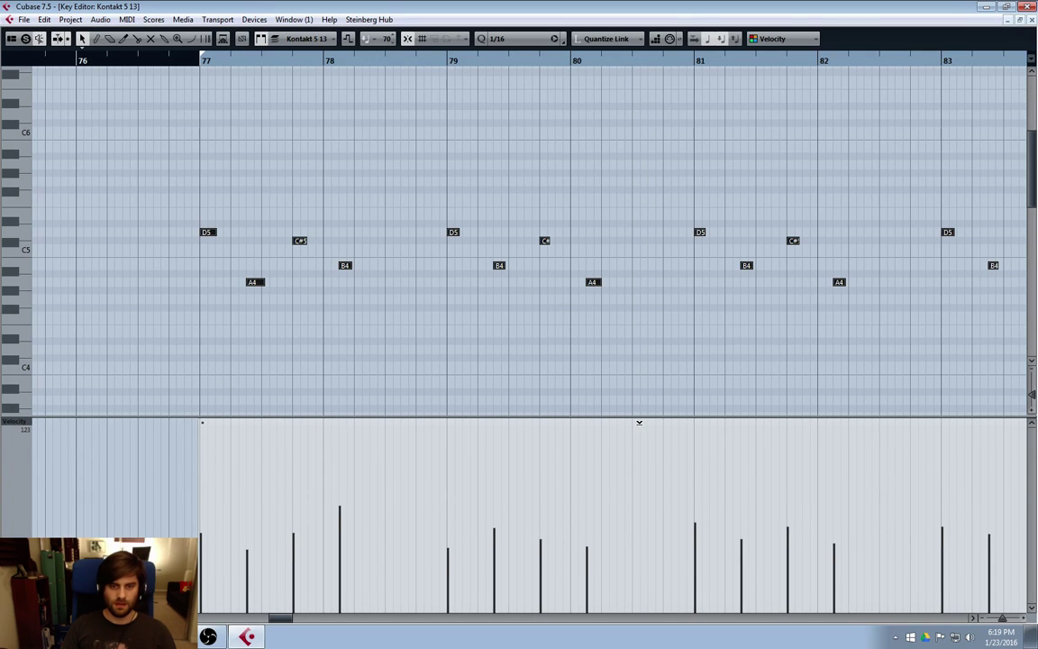
{"action": "left_click_drag", "start_coordinate": [640, 422], "coordinate": [640, 452]}
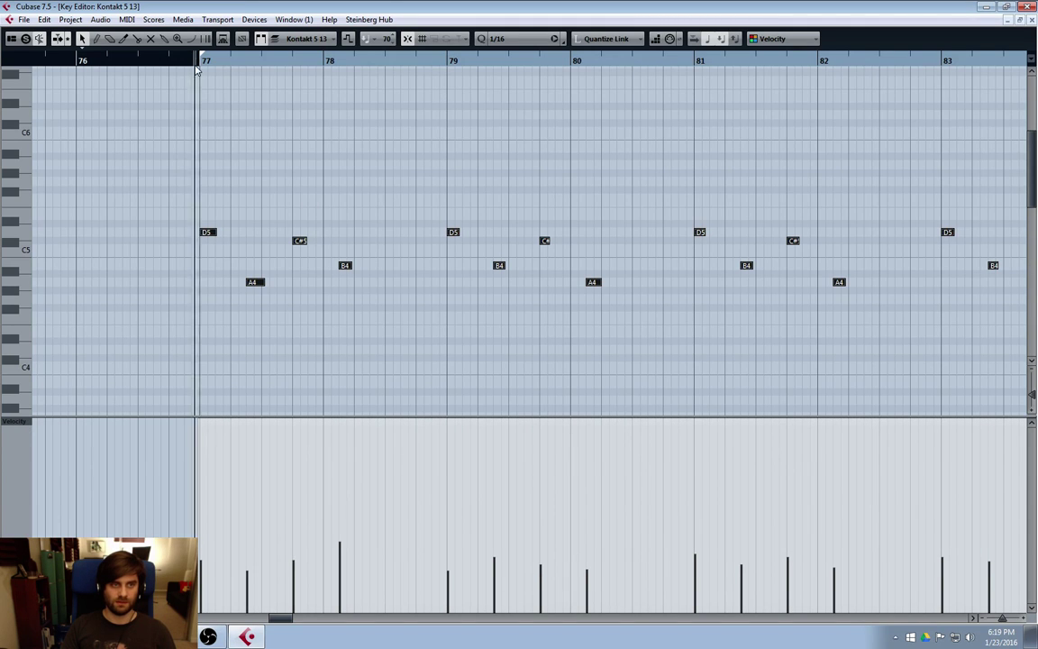
{"action": "key", "text": "Return"}
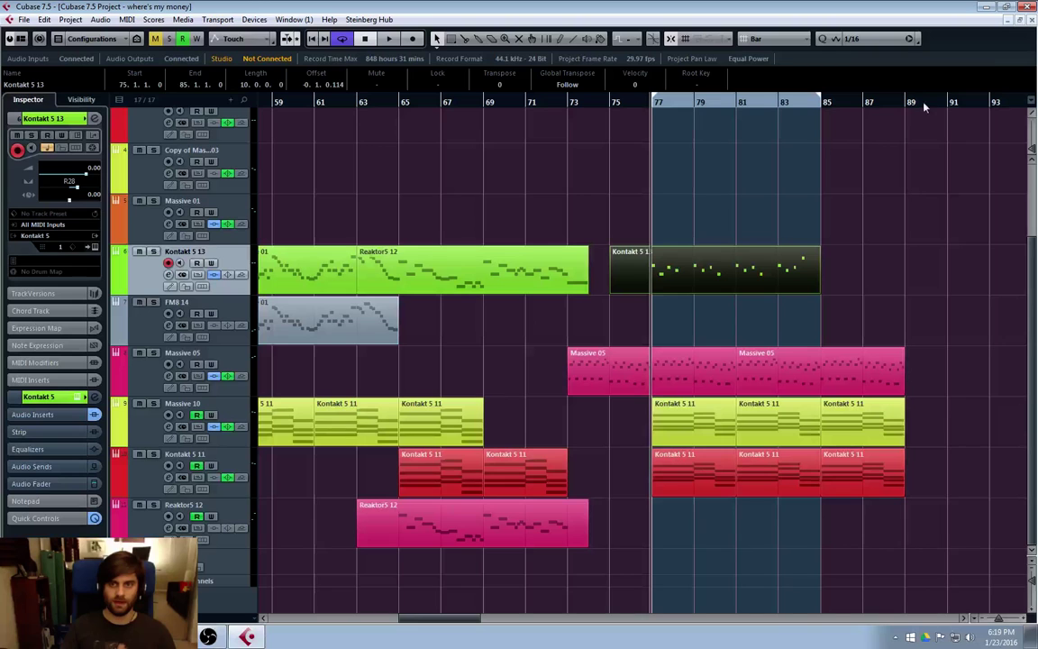
{"action": "left_click", "coordinate": [660, 116]}
{"action": "key", "text": "space"}
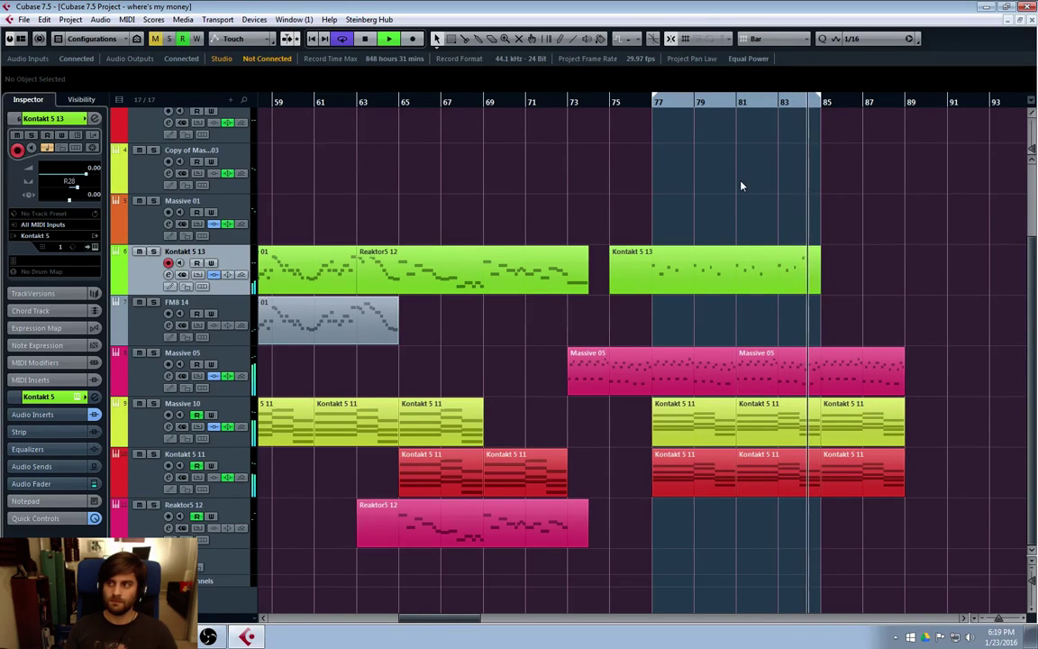
{"action": "key", "text": "space"}
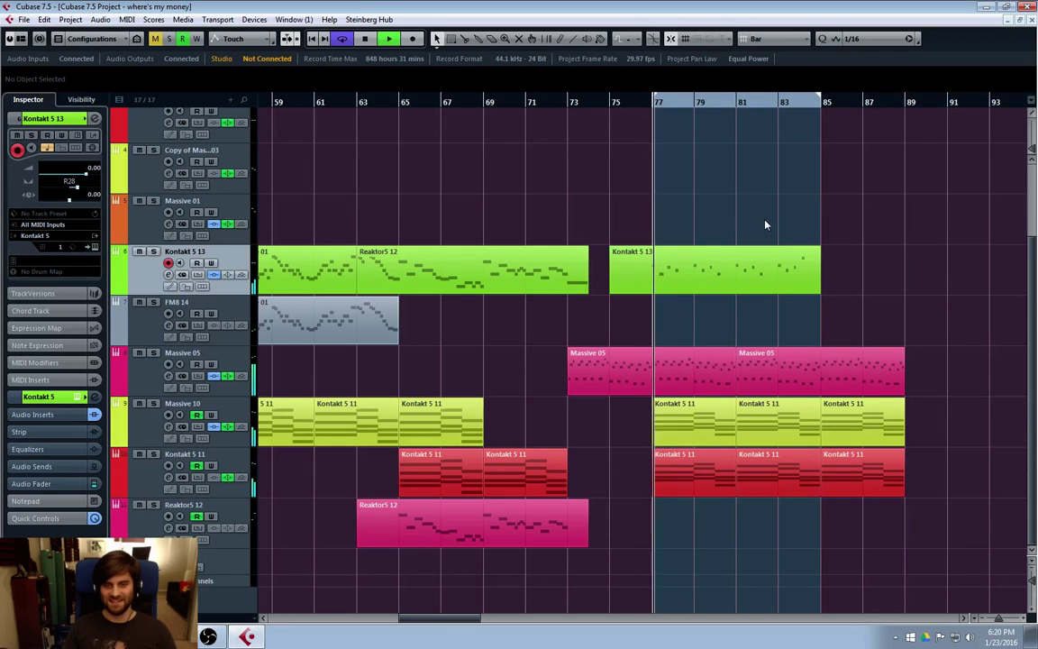
Add a G4 note on beat 4 of bar 80 in the Kontakt 5 13 clip, reduce its velocity and replay from bar 77.
{"action": "double_click", "coordinate": [639, 262]}
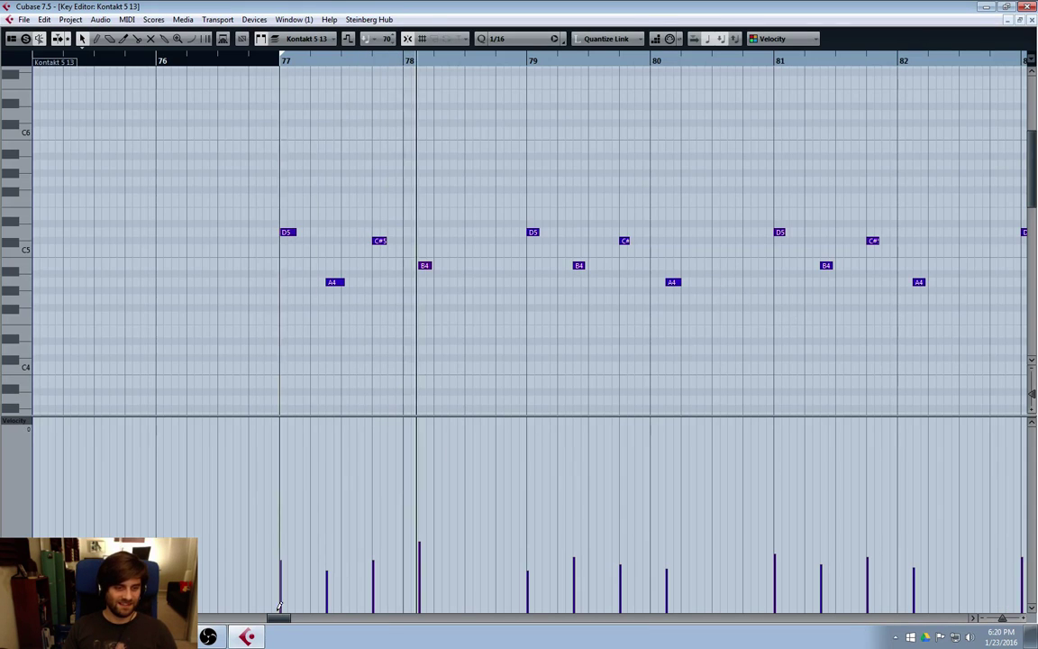
{"action": "scroll", "coordinate": [338, 585], "scroll_direction": "right", "scroll_amount": 3}
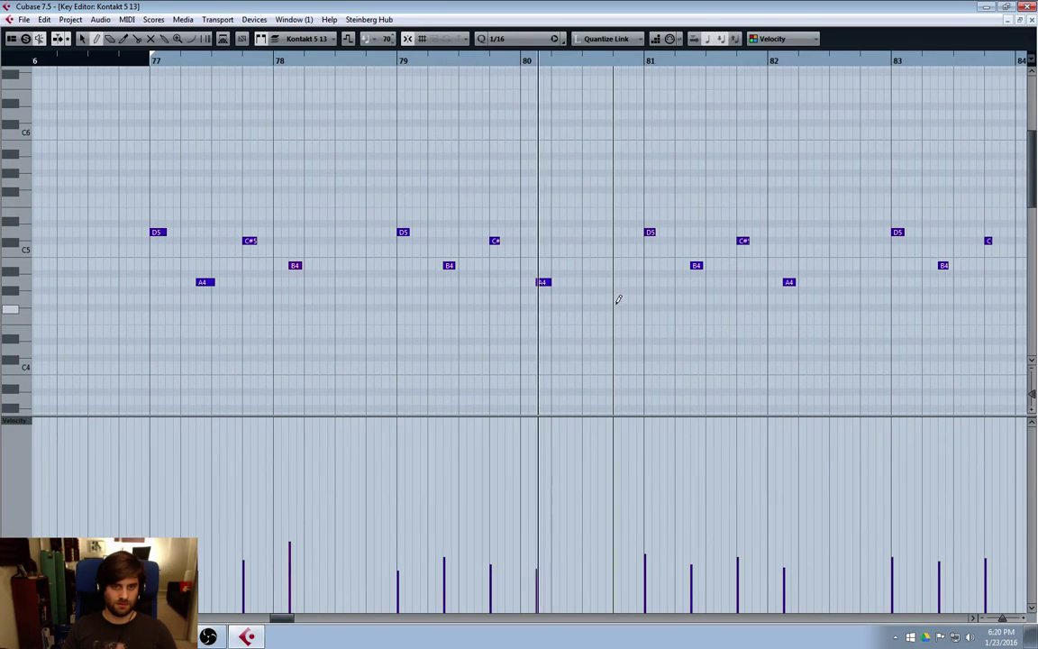
{"action": "left_click", "coordinate": [620, 297]}
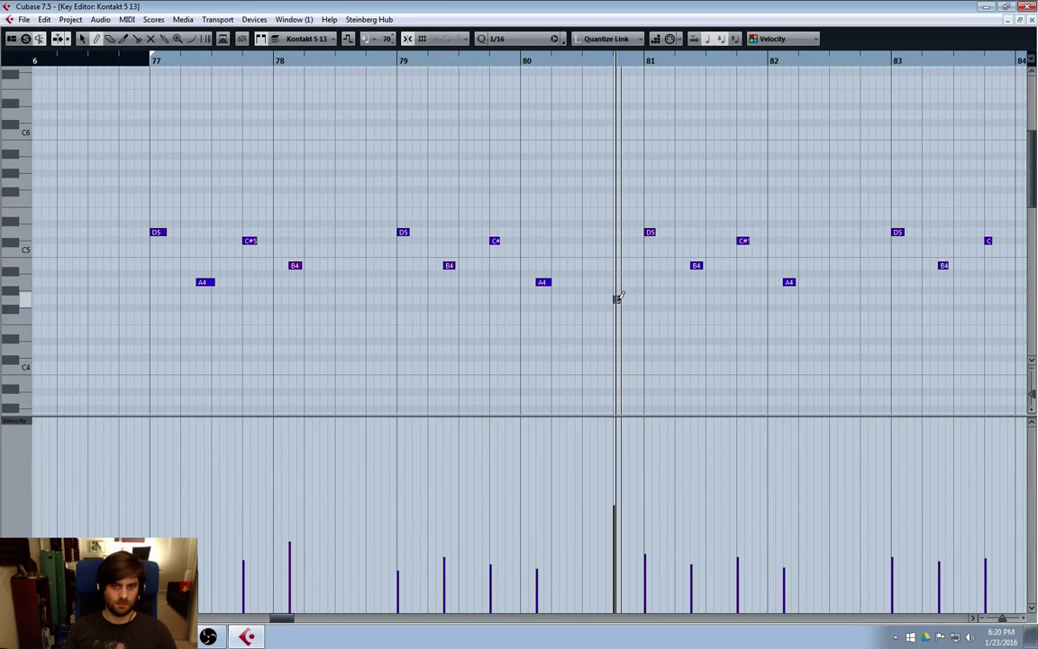
{"action": "mouse_move", "coordinate": [618, 570]}
{"action": "left_mouse_down"}
{"action": "mouse_move", "coordinate": [616, 581]}
{"action": "mouse_move", "coordinate": [623, 550]}
{"action": "left_mouse_up"}
{"action": "left_click", "coordinate": [152, 61]}
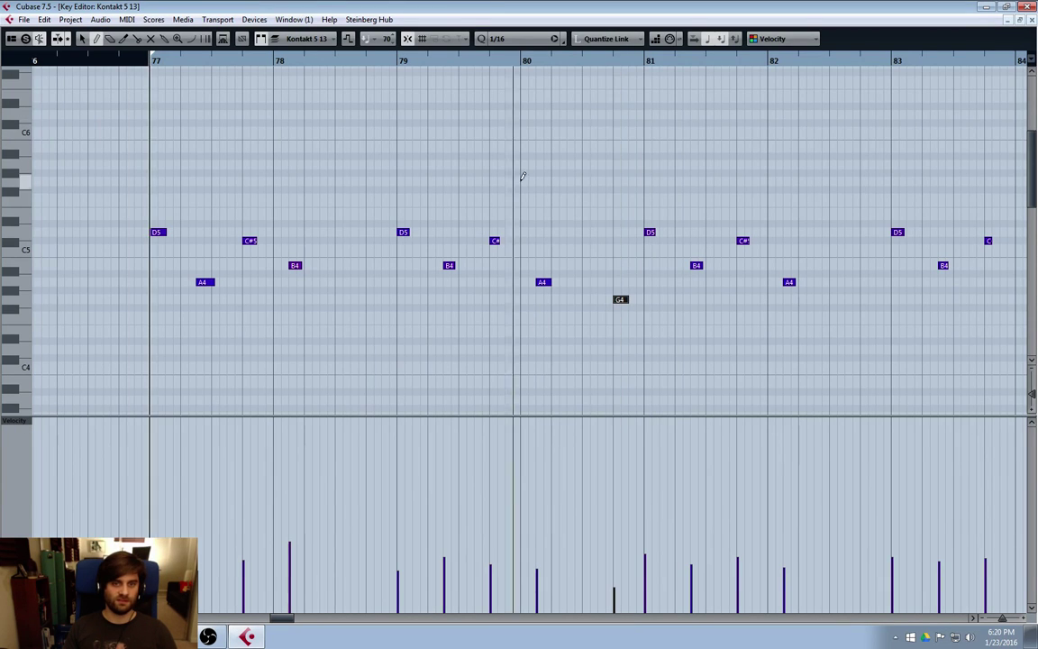
{"action": "key", "text": "1"}
{"action": "key", "text": "space"}
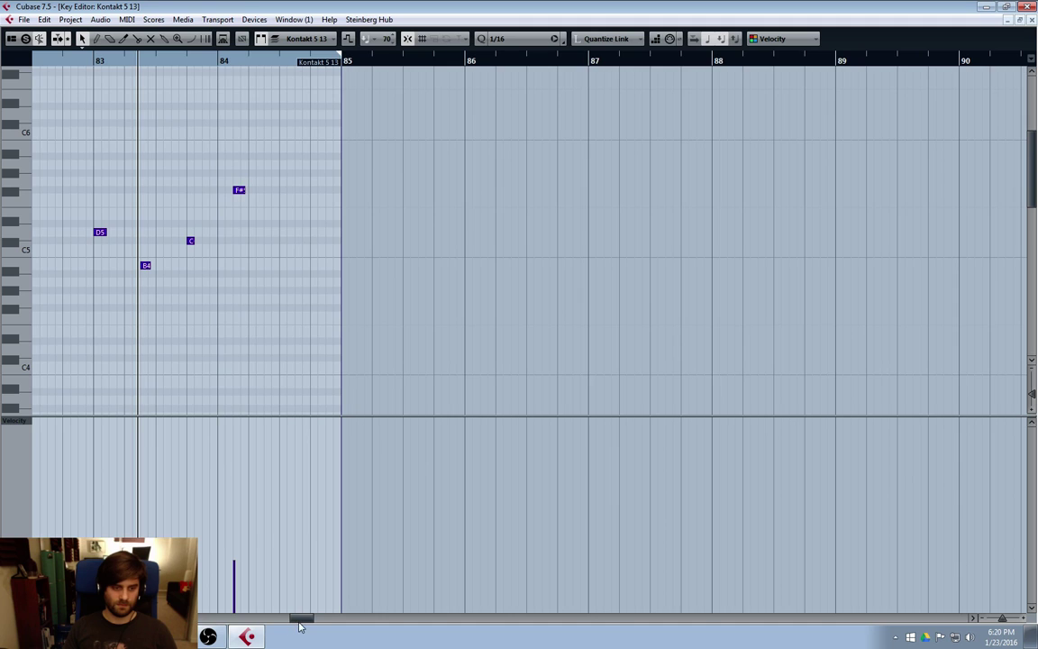
Lower the velocities of all the clip's notes slightly more, close the editor and play the loop from bar 77.
{"action": "left_click_drag", "start_coordinate": [300, 619], "coordinate": [286, 619]}
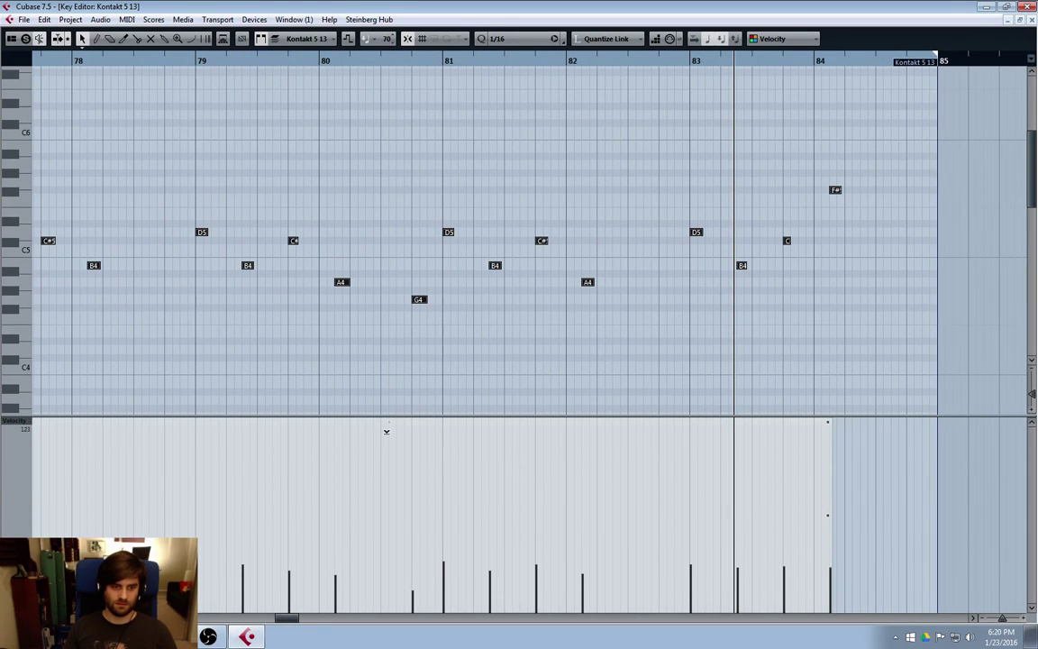
{"action": "left_click", "coordinate": [1031, 19]}
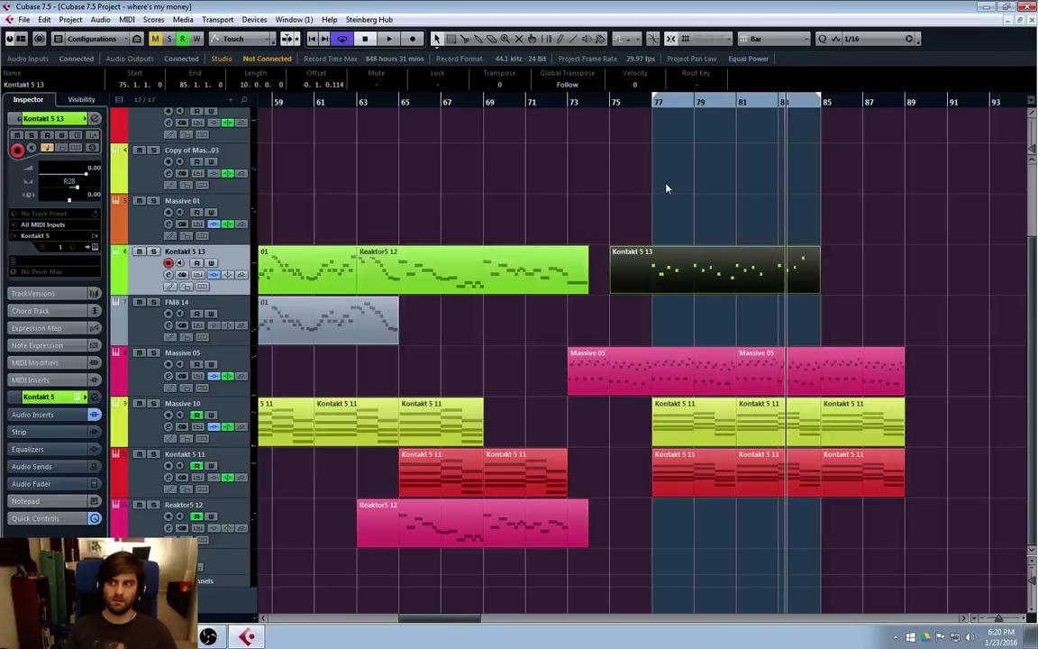
{"action": "left_click", "coordinate": [657, 105]}
{"action": "key", "text": "space"}
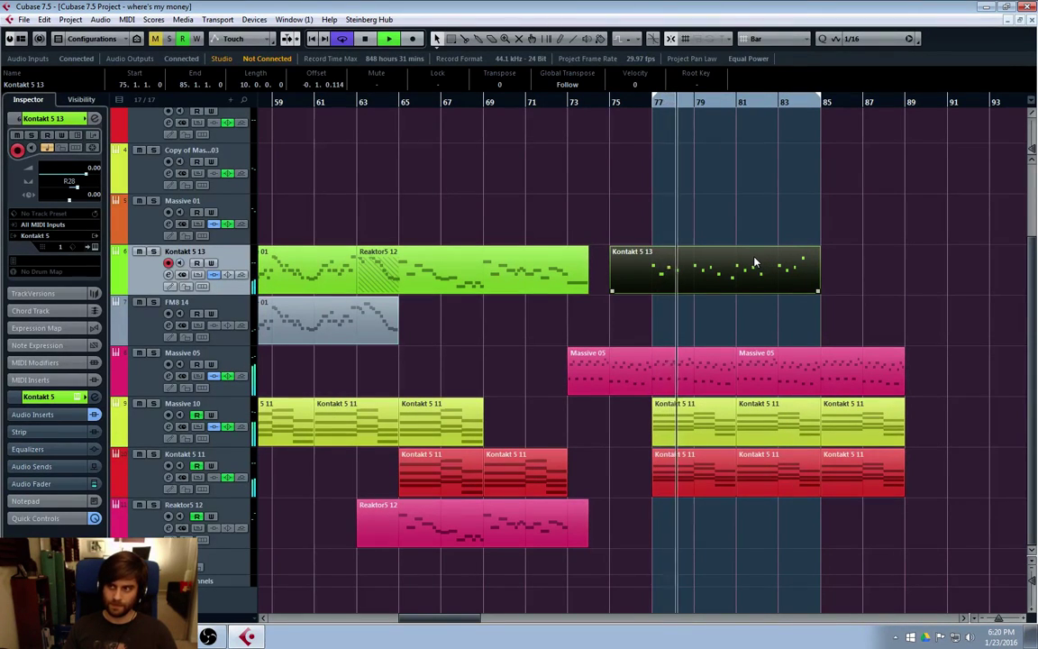
Check the Kontakt 5 13 channel's inserts and its MonoDelay settings, close both windows and stop playback.
{"action": "left_click", "coordinate": [167, 275]}
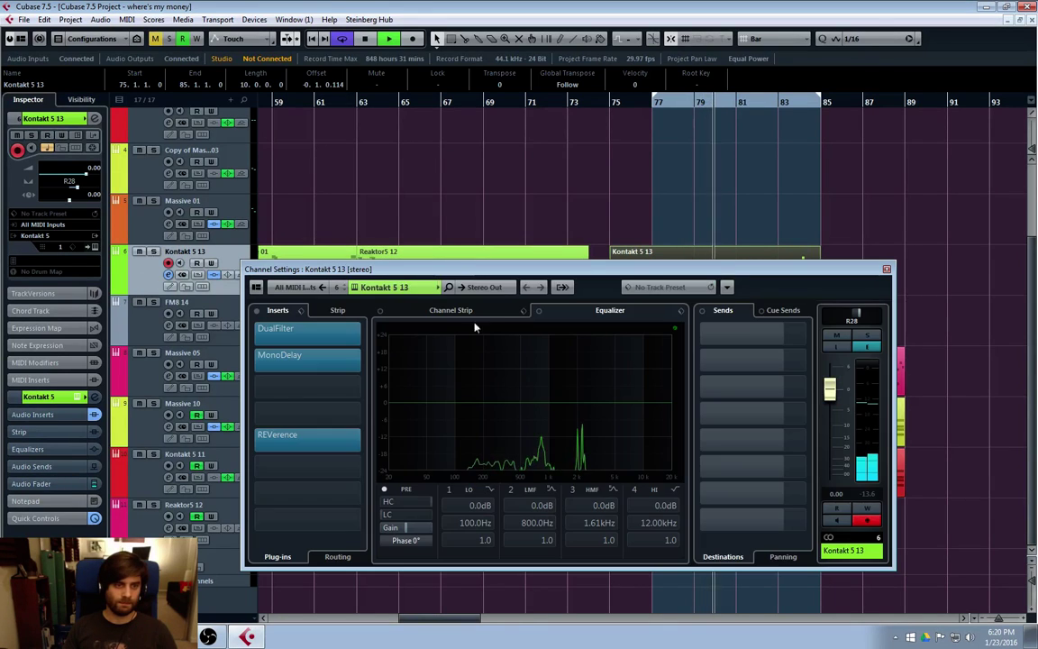
{"action": "left_click", "coordinate": [322, 364]}
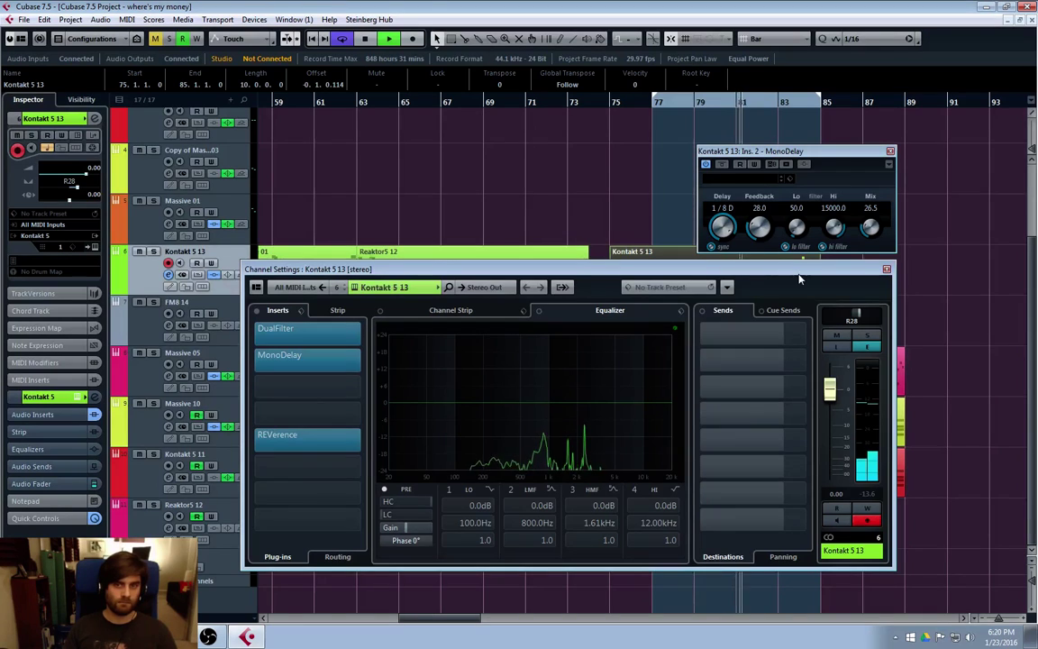
{"action": "left_click", "coordinate": [890, 152]}
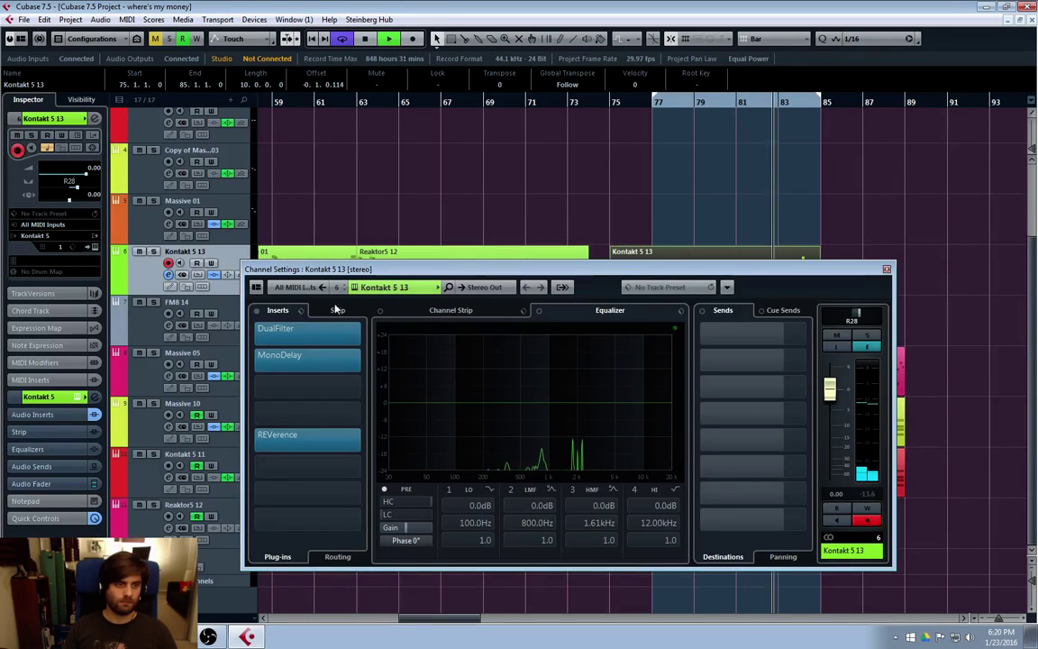
{"action": "left_click", "coordinate": [886, 268]}
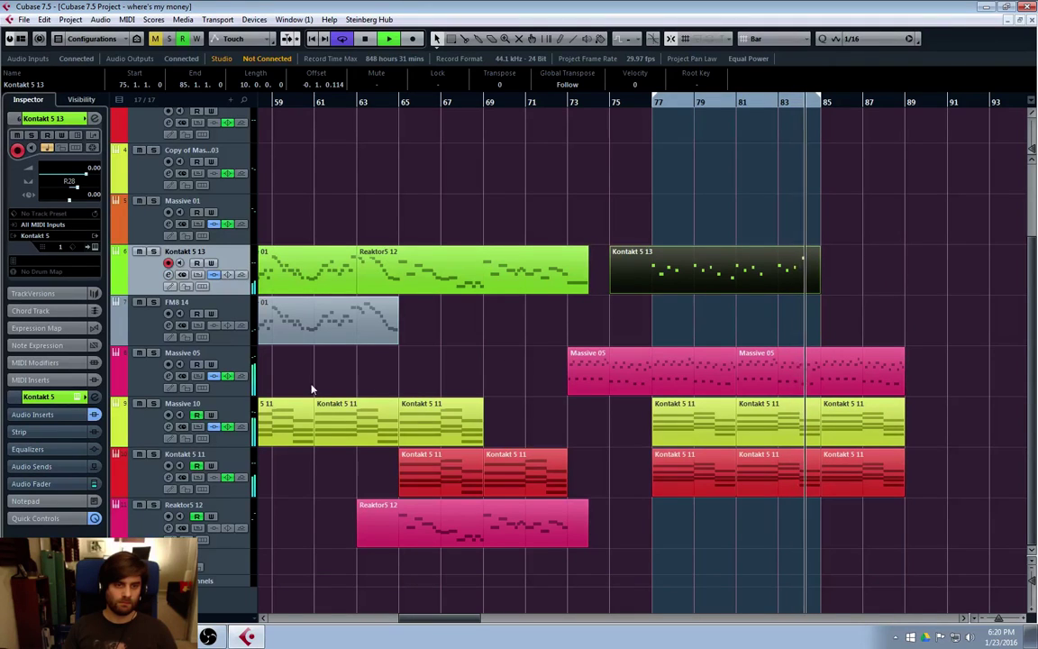
{"action": "key", "text": "space"}
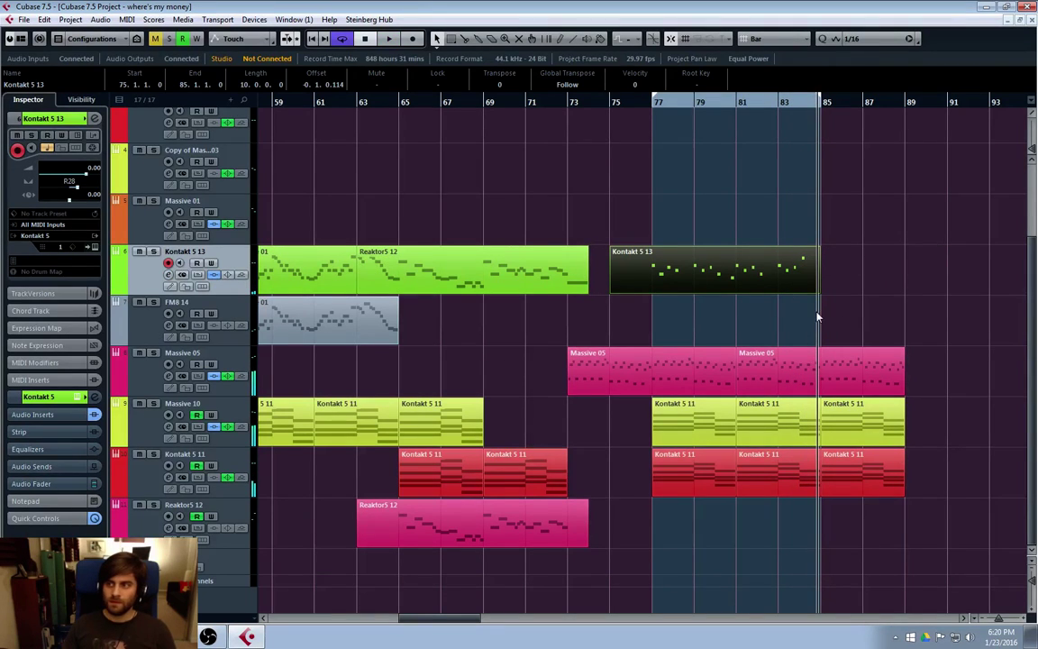
Copy the Massive 09 clip from bar 65 to bar 77 and open the copy in the note editor.
{"action": "left_click", "coordinate": [215, 332]}
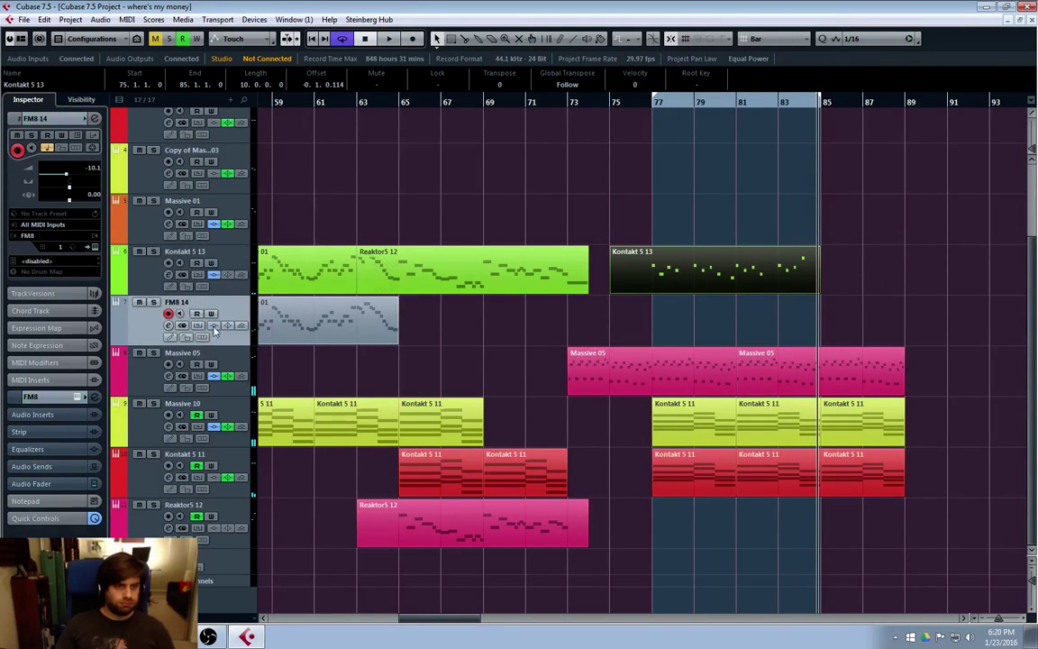
{"action": "scroll", "coordinate": [404, 275], "scroll_direction": "up", "scroll_amount": 3}
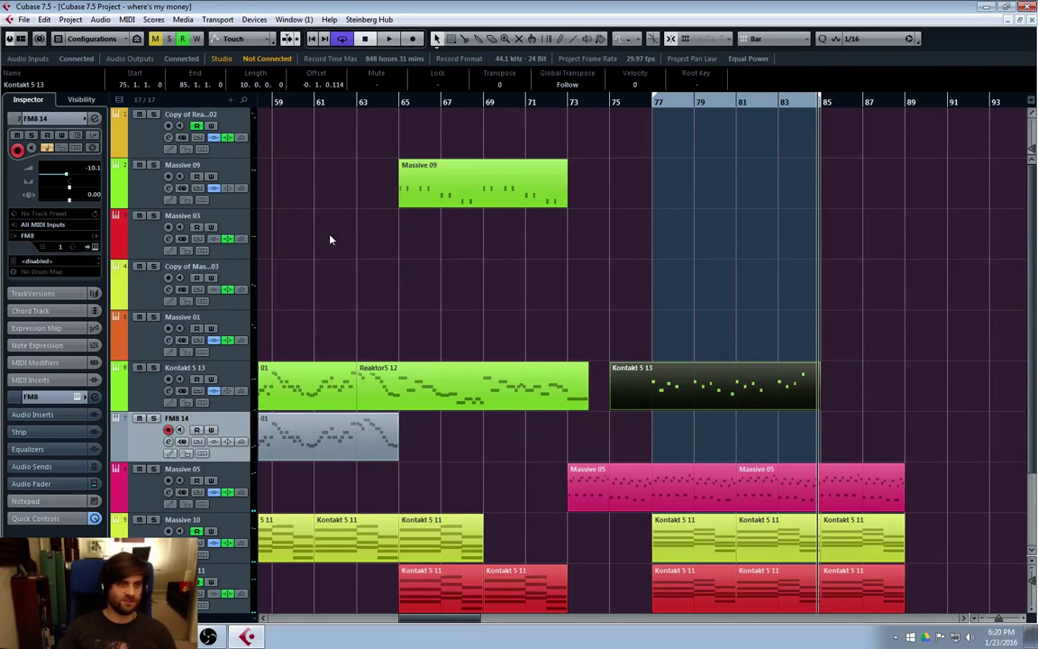
{"action": "left_click", "coordinate": [437, 187]}
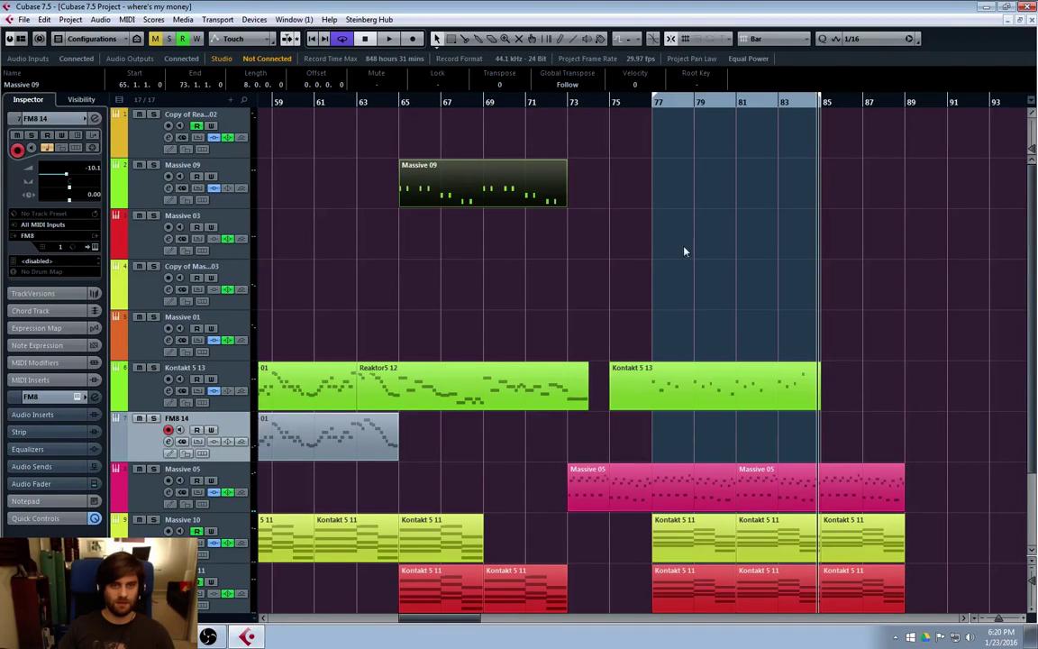
{"action": "left_click_drag", "start_coordinate": [518, 193], "coordinate": [637, 193]}
{"action": "double_click", "coordinate": [689, 196]}
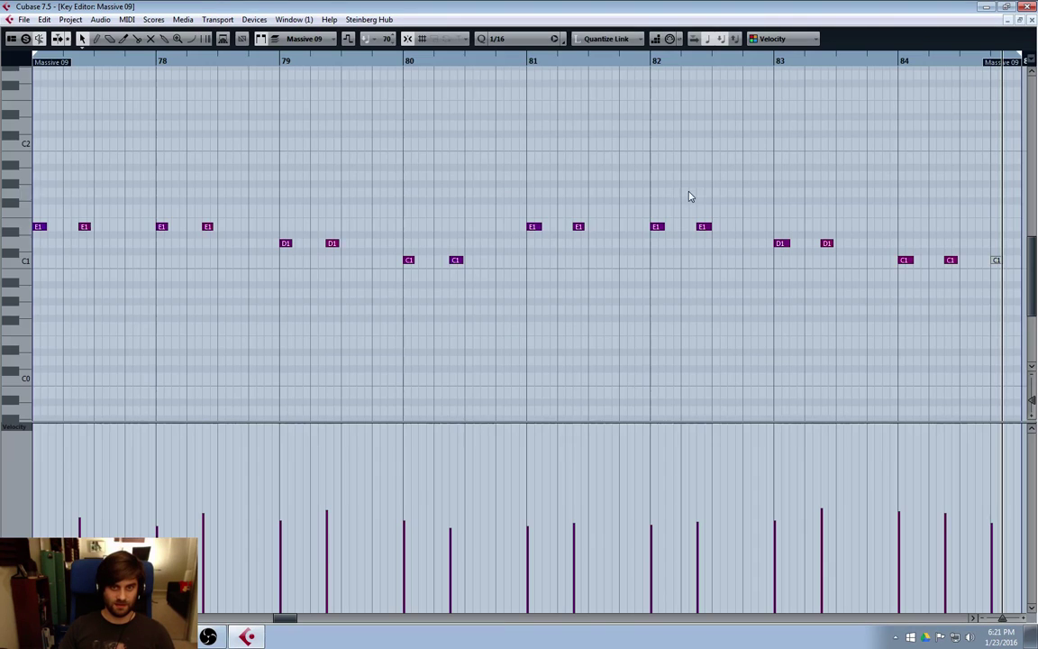
Transpose all notes of the copied Massive 09 clip up 7 semitones, close the editor and play the loop from bar 77.
{"action": "left_click", "coordinate": [57, 249]}
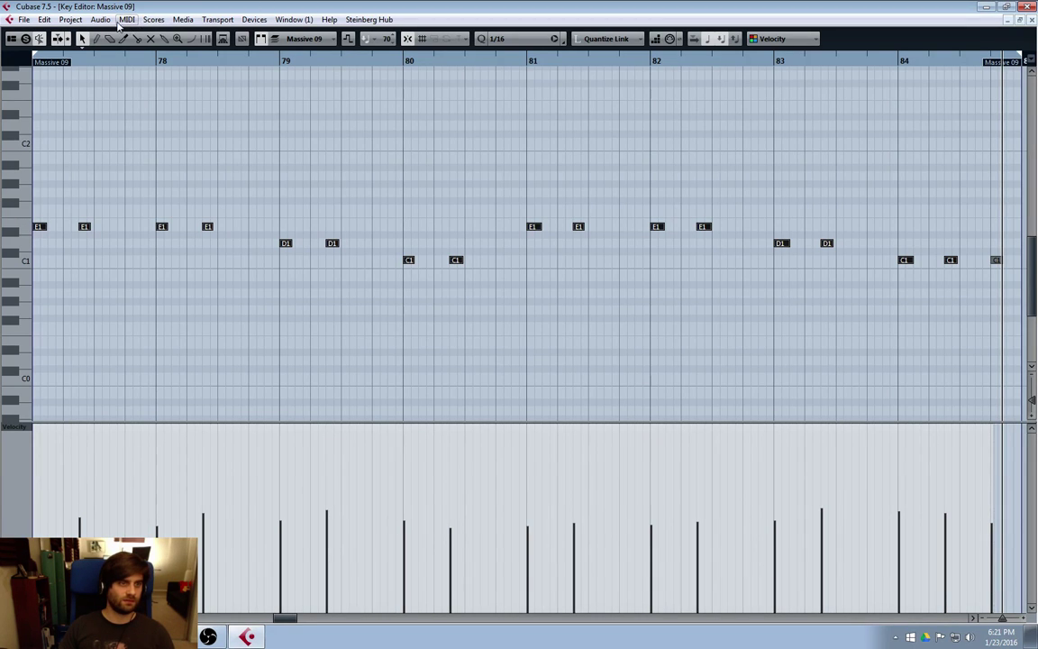
{"action": "left_click", "coordinate": [124, 20]}
{"action": "left_click", "coordinate": [52, 107]}
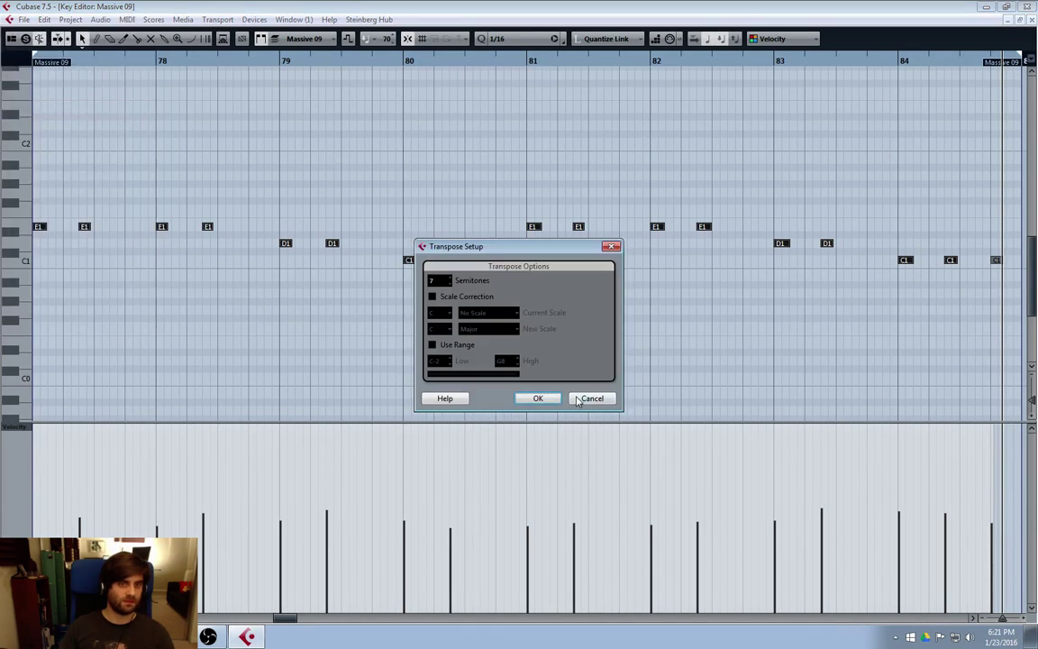
{"action": "left_click", "coordinate": [541, 398]}
{"action": "left_click", "coordinate": [70, 166]}
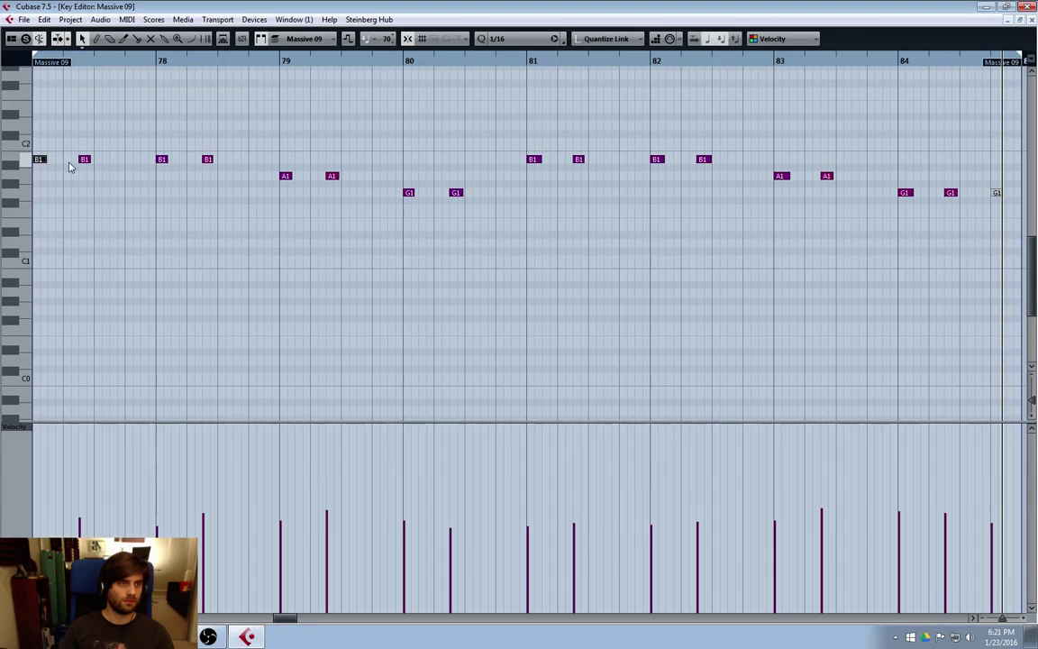
{"action": "left_click", "coordinate": [1031, 20]}
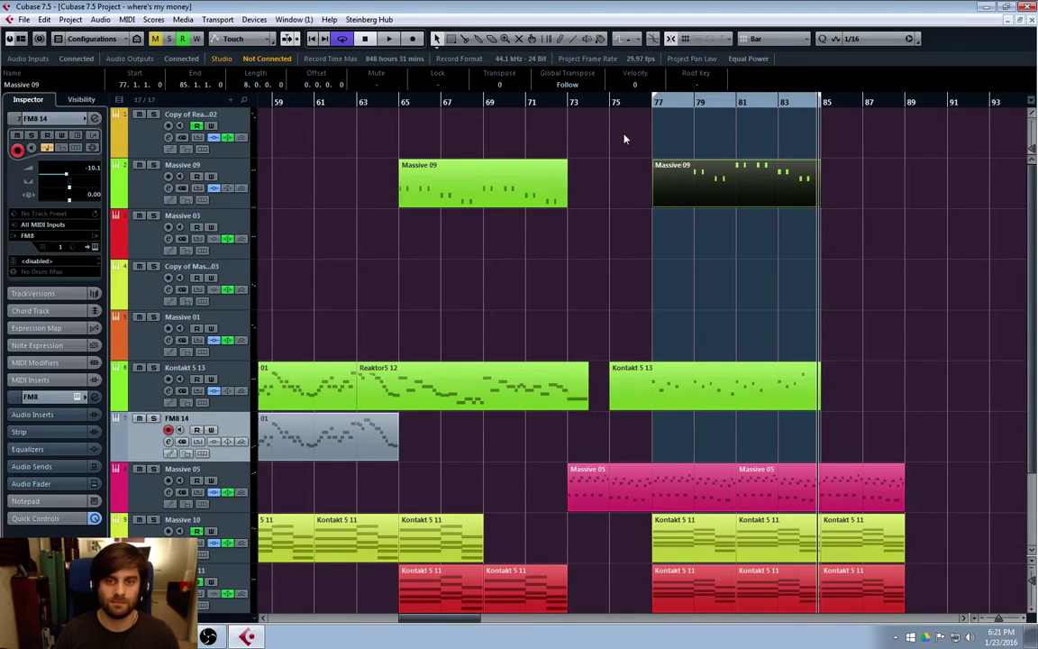
{"action": "left_click", "coordinate": [651, 115]}
{"action": "key", "text": "space"}
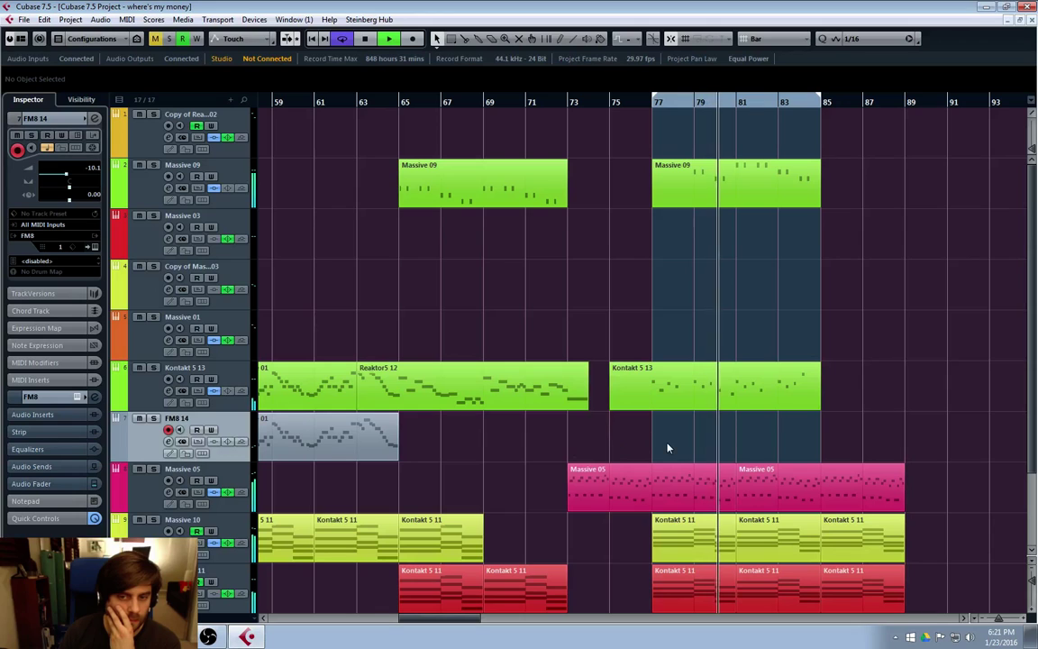
Add an A4 note on beat 3 of bar 80 in the Kontakt 5 13 clip, reduce its velocity and close the editor.
{"action": "double_click", "coordinate": [725, 400]}
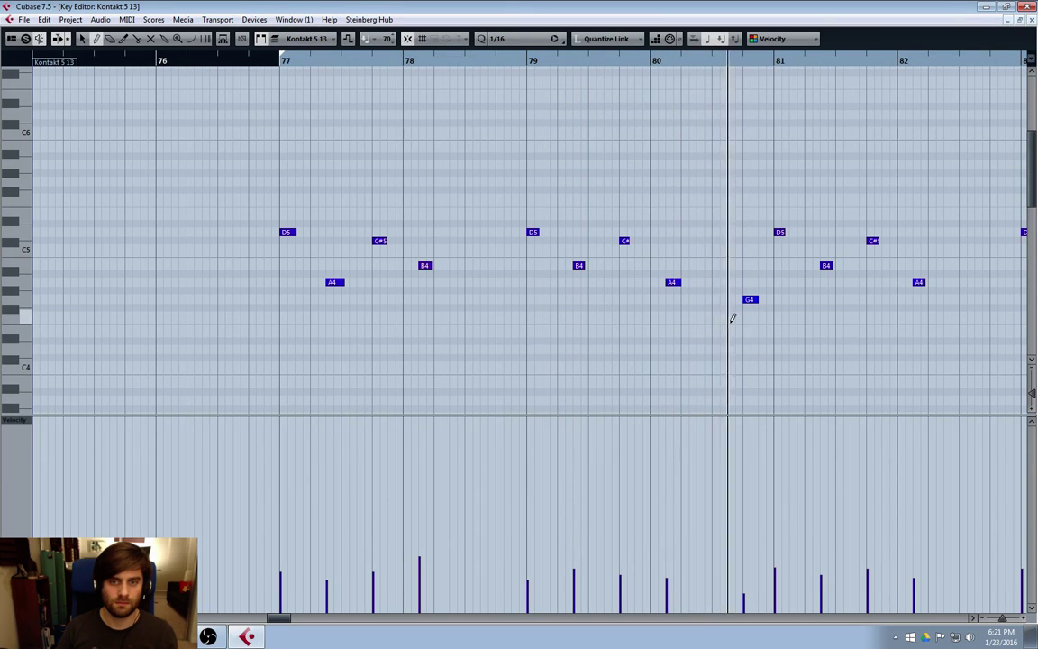
{"action": "left_click", "coordinate": [715, 282]}
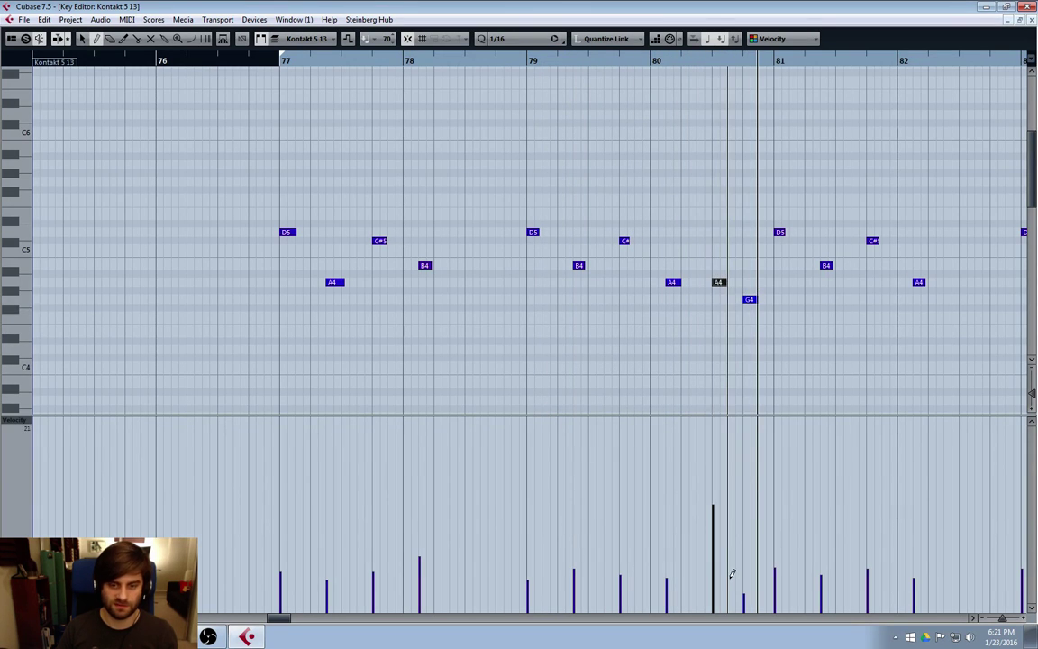
{"action": "left_click", "coordinate": [715, 598]}
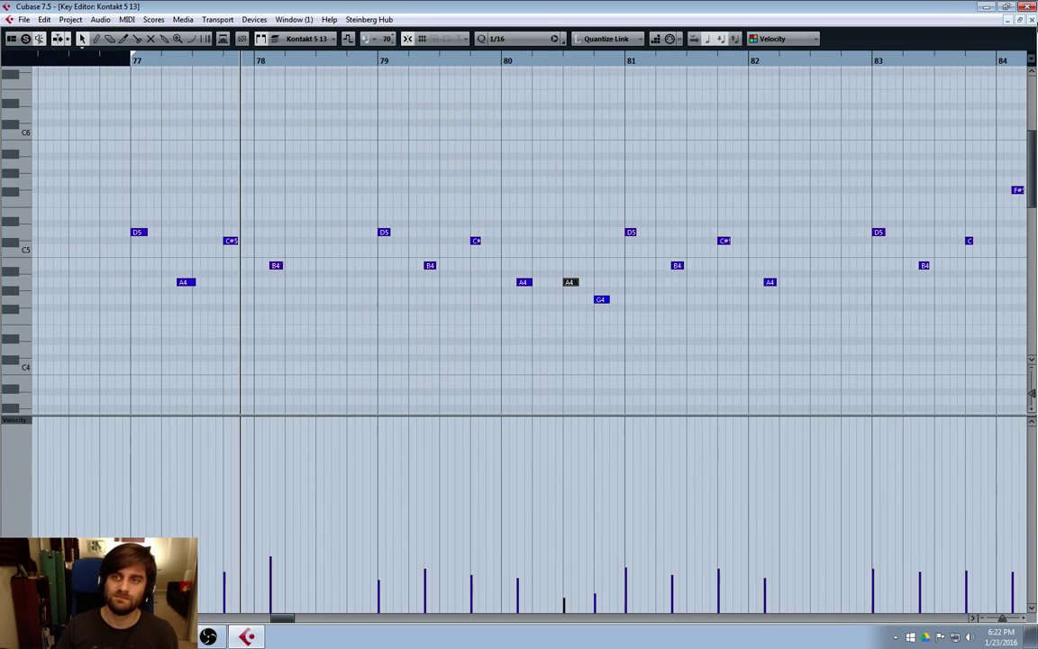
{"action": "left_click", "coordinate": [1033, 23]}
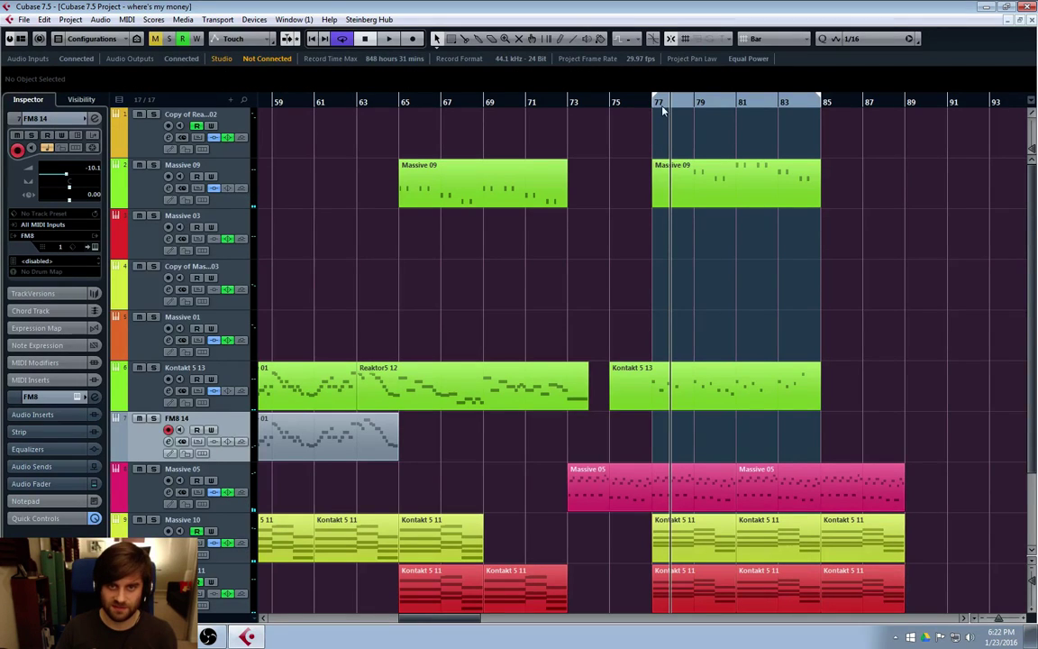
Replay the loop from bar 77 to check the added melody note together with the transposed Massive 09 part.
{"action": "key", "text": "space"}
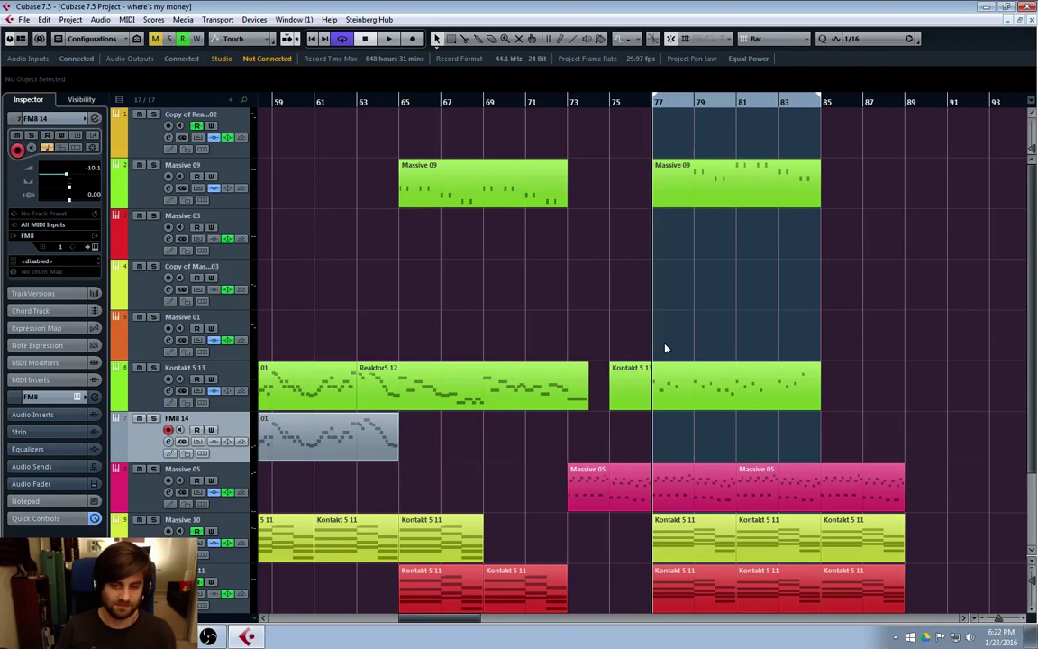
{"action": "key", "text": "space"}
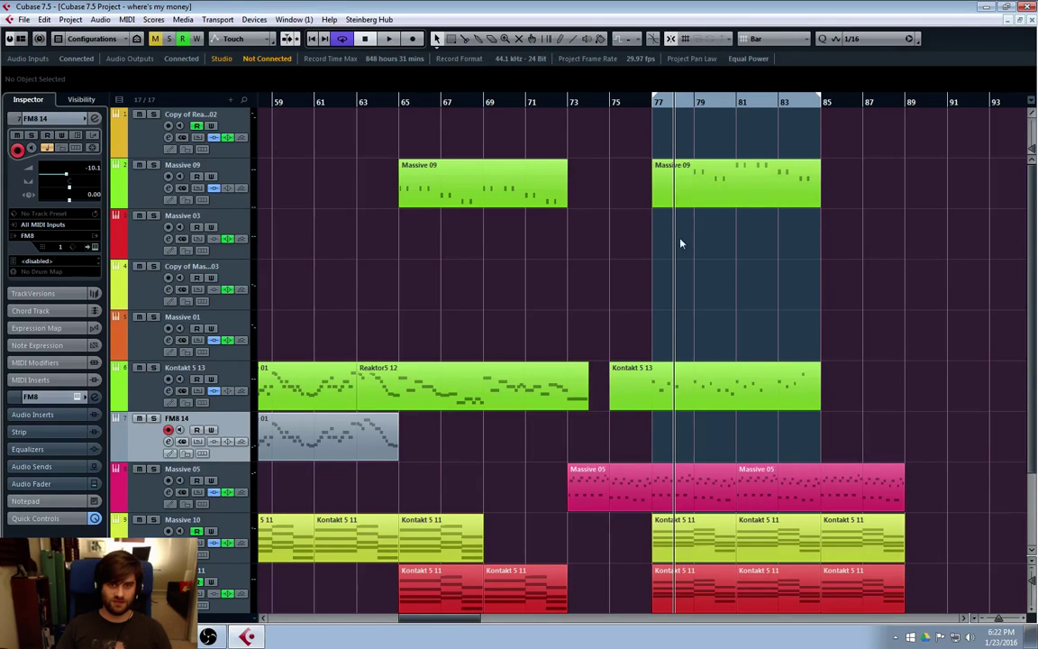
{"action": "scroll", "coordinate": [686, 348], "scroll_direction": "down", "scroll_amount": 2}
{"action": "key", "text": "KP_1"}
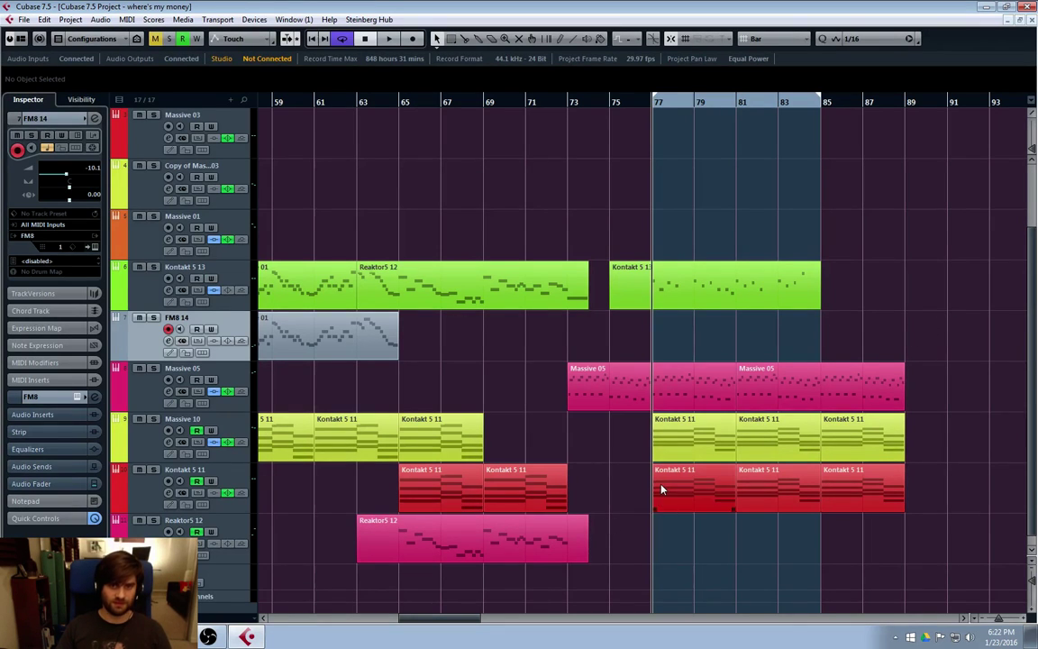
{"action": "key", "text": "space"}
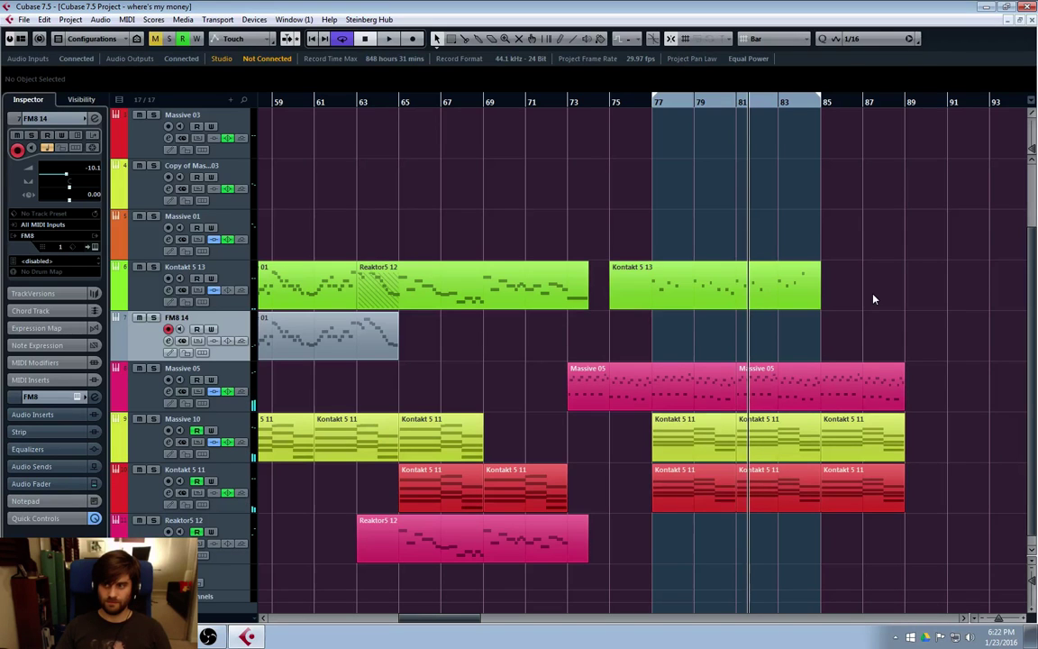
Return to the start of the project and play the whole song through to the new section.
{"action": "key", "text": "Home"}
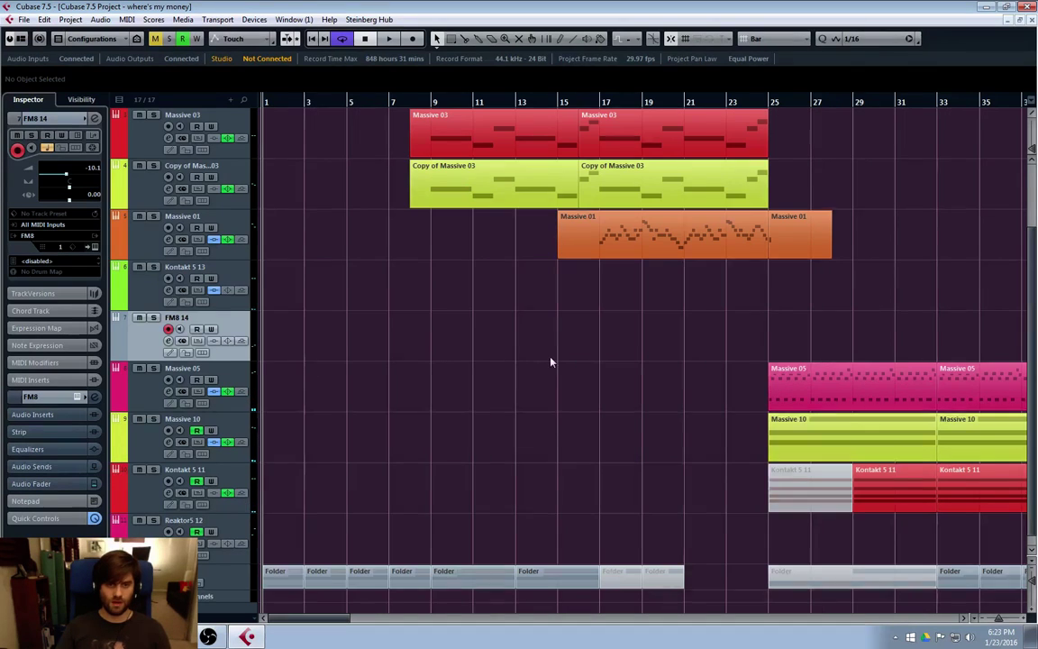
{"action": "scroll", "coordinate": [709, 407], "scroll_direction": "up", "scroll_amount": 2}
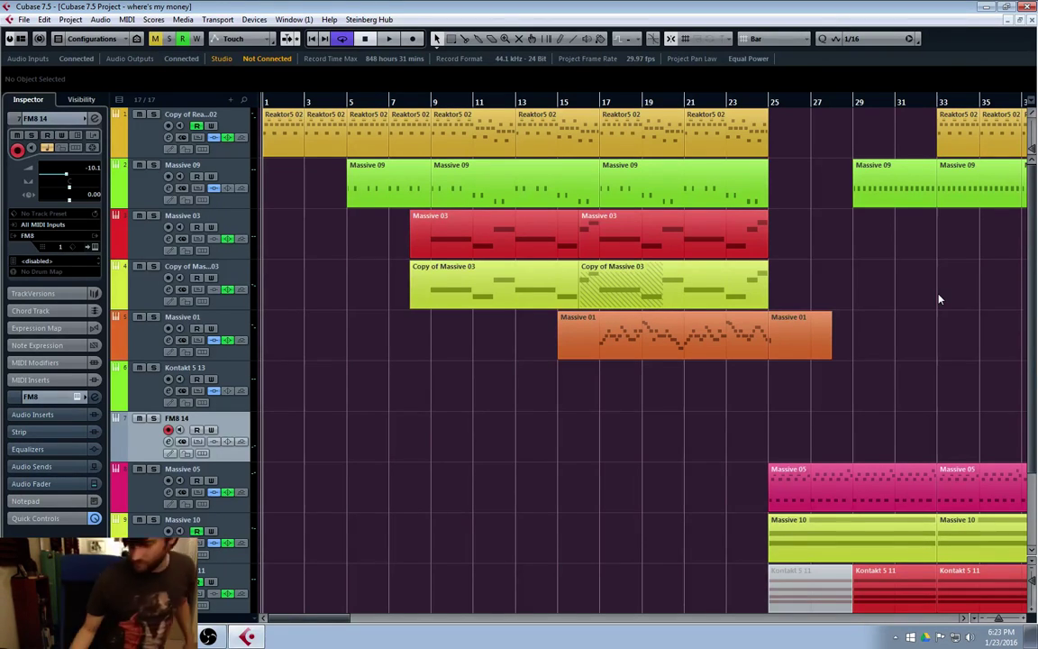
{"action": "key", "text": "space"}
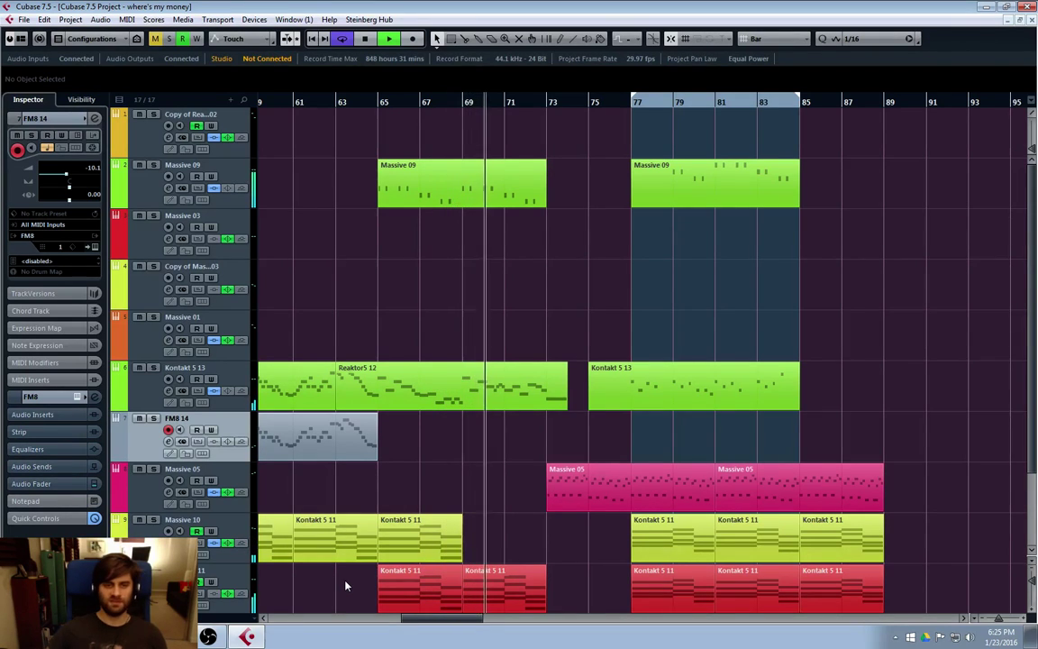
Copy the Kontakt 5 11 clip on the Massive 10 track from bar 65 to bar 69.
{"action": "left_click", "coordinate": [398, 541]}
{"action": "left_click_drag", "start_coordinate": [398, 541], "coordinate": [481, 541]}
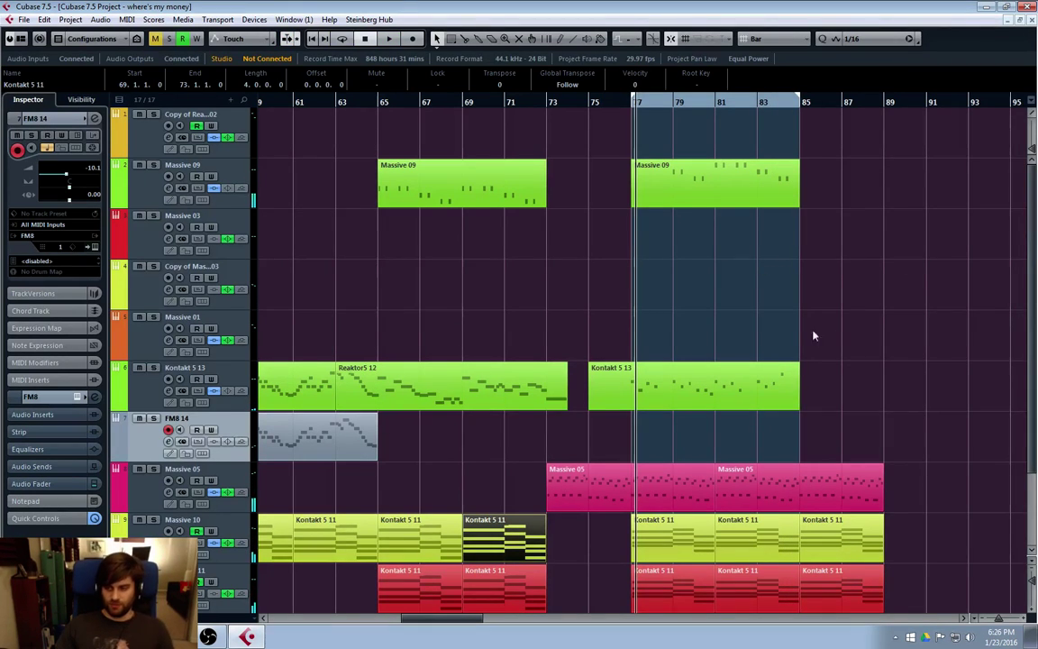
{"action": "left_click", "coordinate": [897, 231]}
Examine the arrangement across all tracks, from the opening bars to the new section ending at bar 89.
{"action": "scroll", "coordinate": [746, 255], "scroll_direction": "down", "scroll_amount": 3}
{"action": "scroll", "coordinate": [748, 250], "scroll_direction": "up", "scroll_amount": 3}
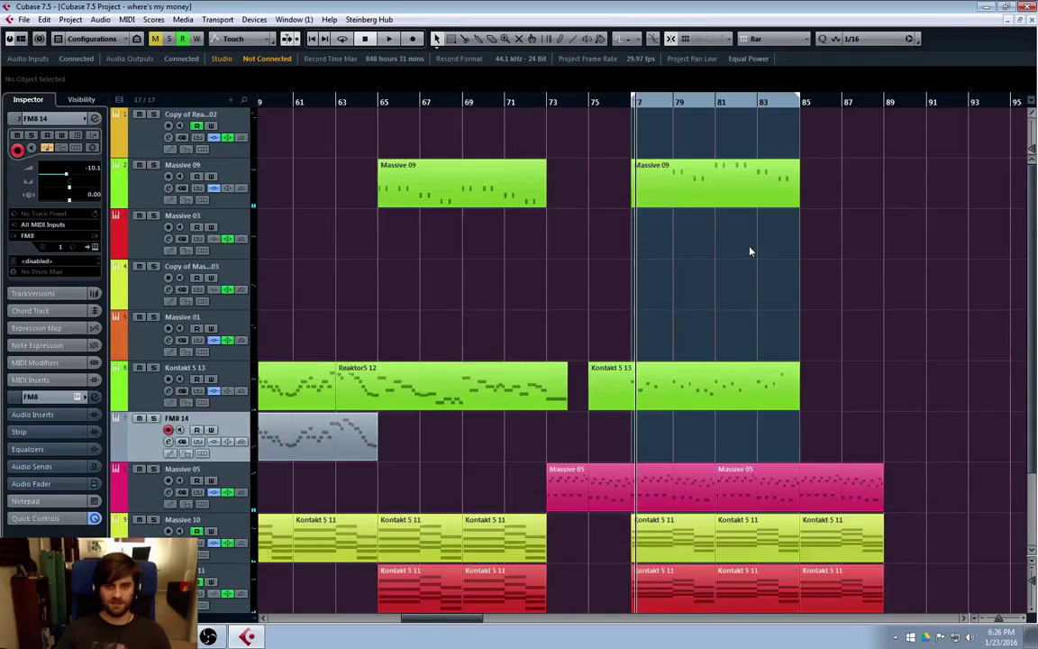
{"action": "scroll", "coordinate": [748, 251], "scroll_direction": "down", "scroll_amount": 3}
{"action": "left_click_drag", "start_coordinate": [405, 621], "coordinate": [285, 620]}
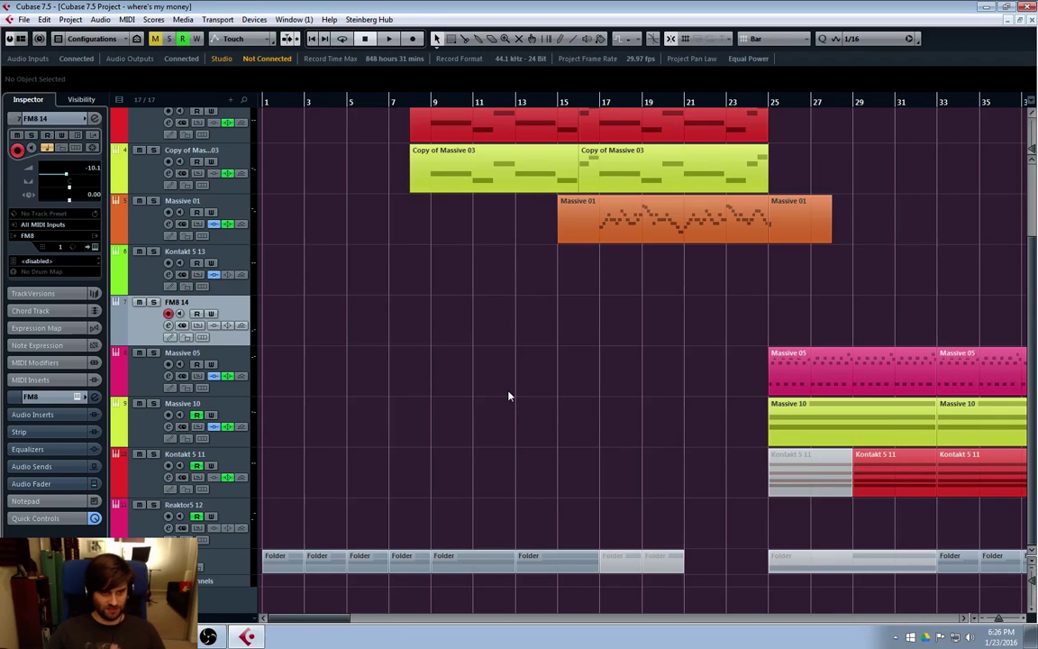
{"action": "left_click_drag", "start_coordinate": [295, 619], "coordinate": [239, 598]}
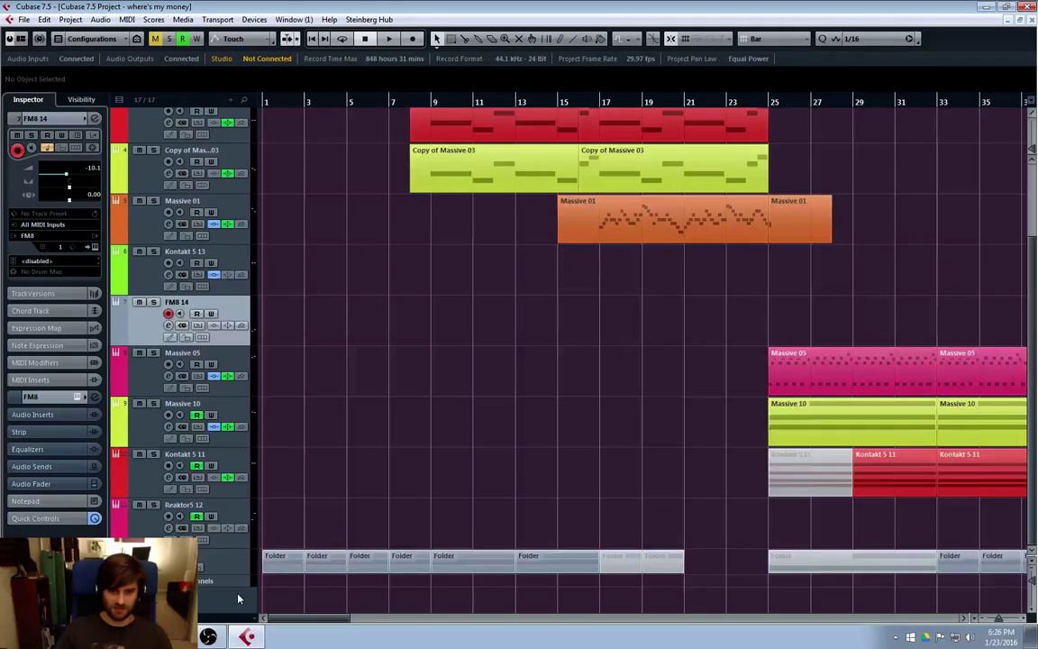
{"action": "scroll", "coordinate": [374, 397], "scroll_direction": "up", "scroll_amount": 3}
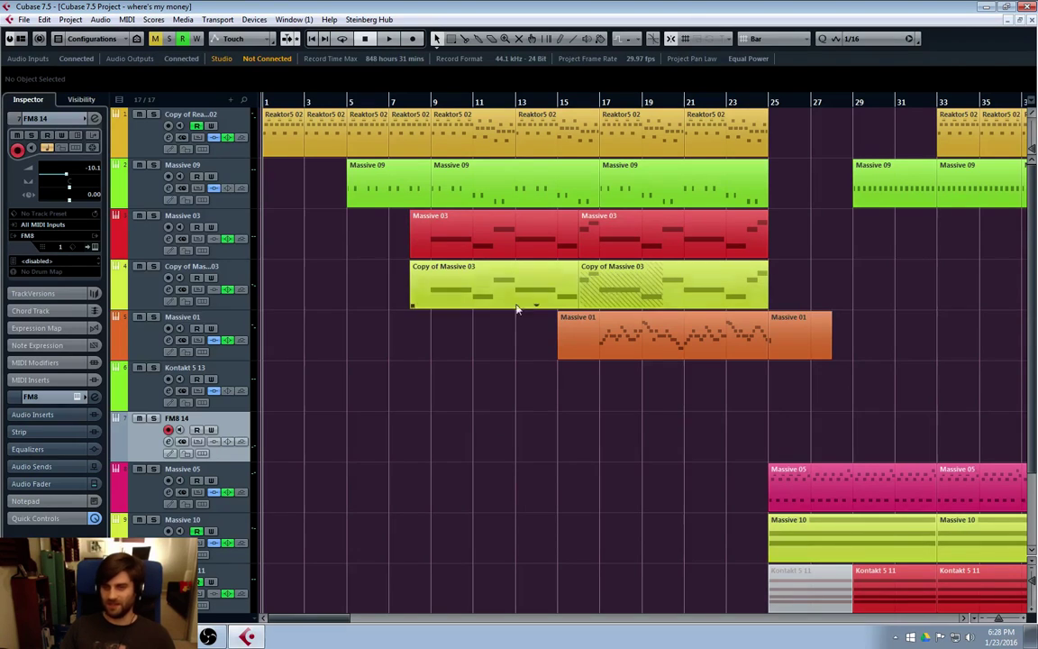
{"action": "left_click_drag", "start_coordinate": [298, 624], "coordinate": [441, 607]}
{"action": "scroll", "coordinate": [730, 342], "scroll_direction": "down", "scroll_amount": 3}
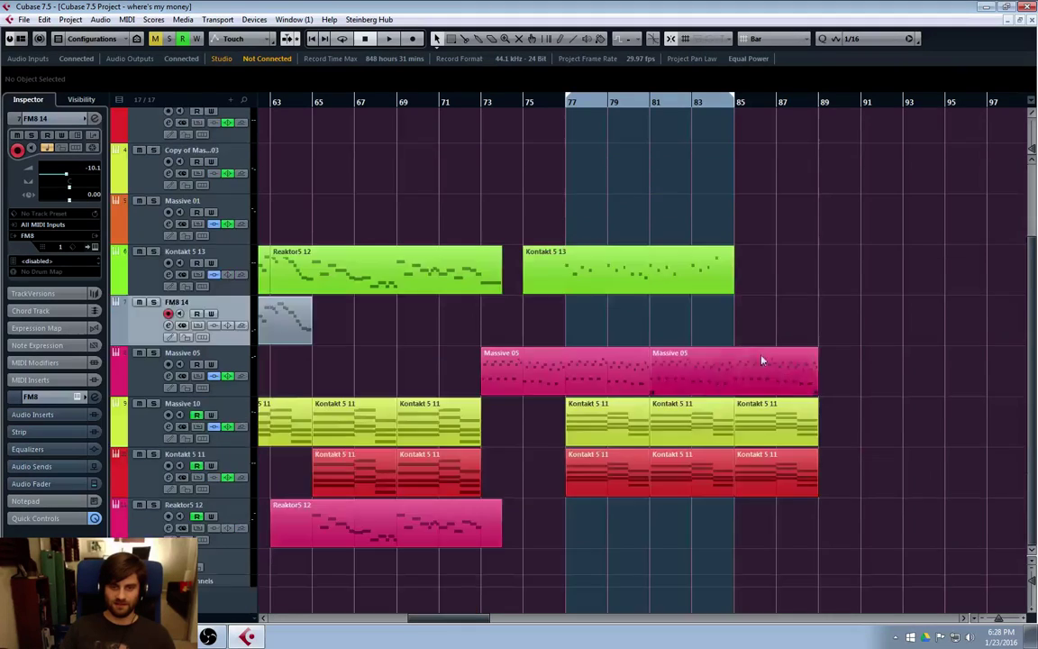
{"action": "mouse_move", "coordinate": [431, 620]}
{"action": "left_mouse_down"}
{"action": "mouse_move", "coordinate": [290, 622]}
{"action": "mouse_move", "coordinate": [446, 619]}
{"action": "left_mouse_up"}
{"action": "scroll", "coordinate": [876, 494], "scroll_direction": "up", "scroll_amount": 3}
{"action": "scroll", "coordinate": [857, 491], "scroll_direction": "down", "scroll_amount": 3}
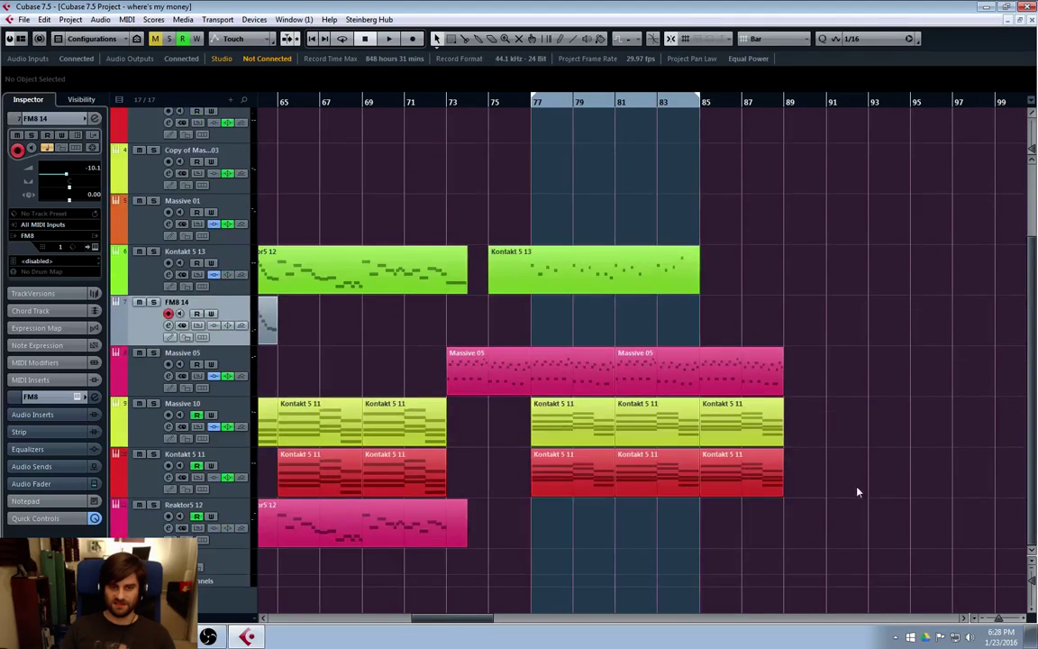
{"action": "scroll", "coordinate": [857, 491], "scroll_direction": "up", "scroll_amount": 3}
{"action": "left_click", "coordinate": [674, 410]}
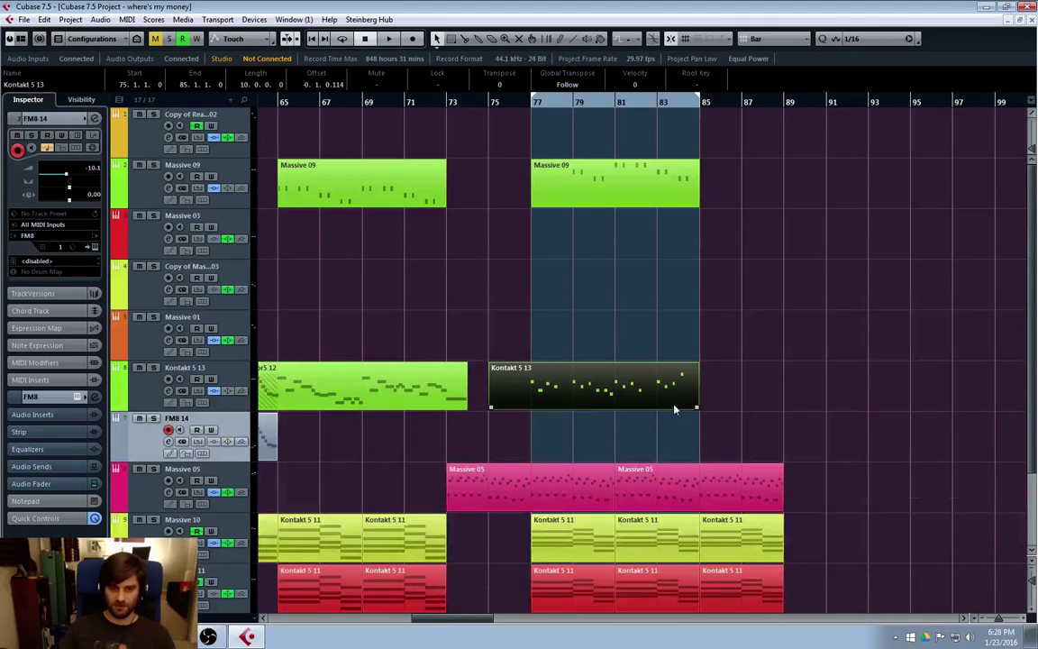
{"action": "left_click", "coordinate": [766, 391]}
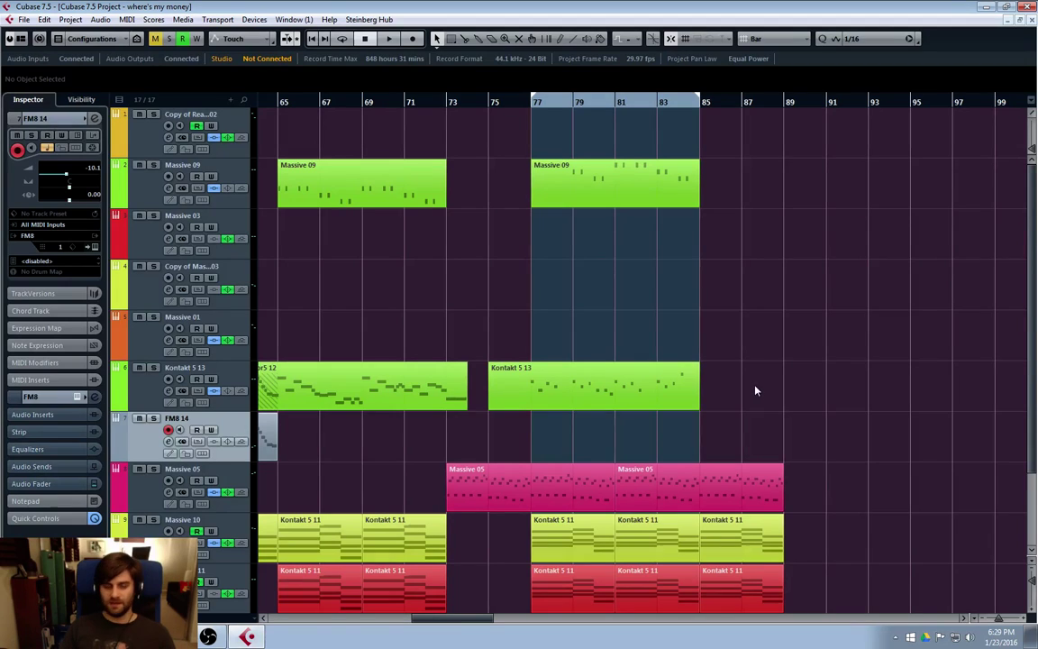